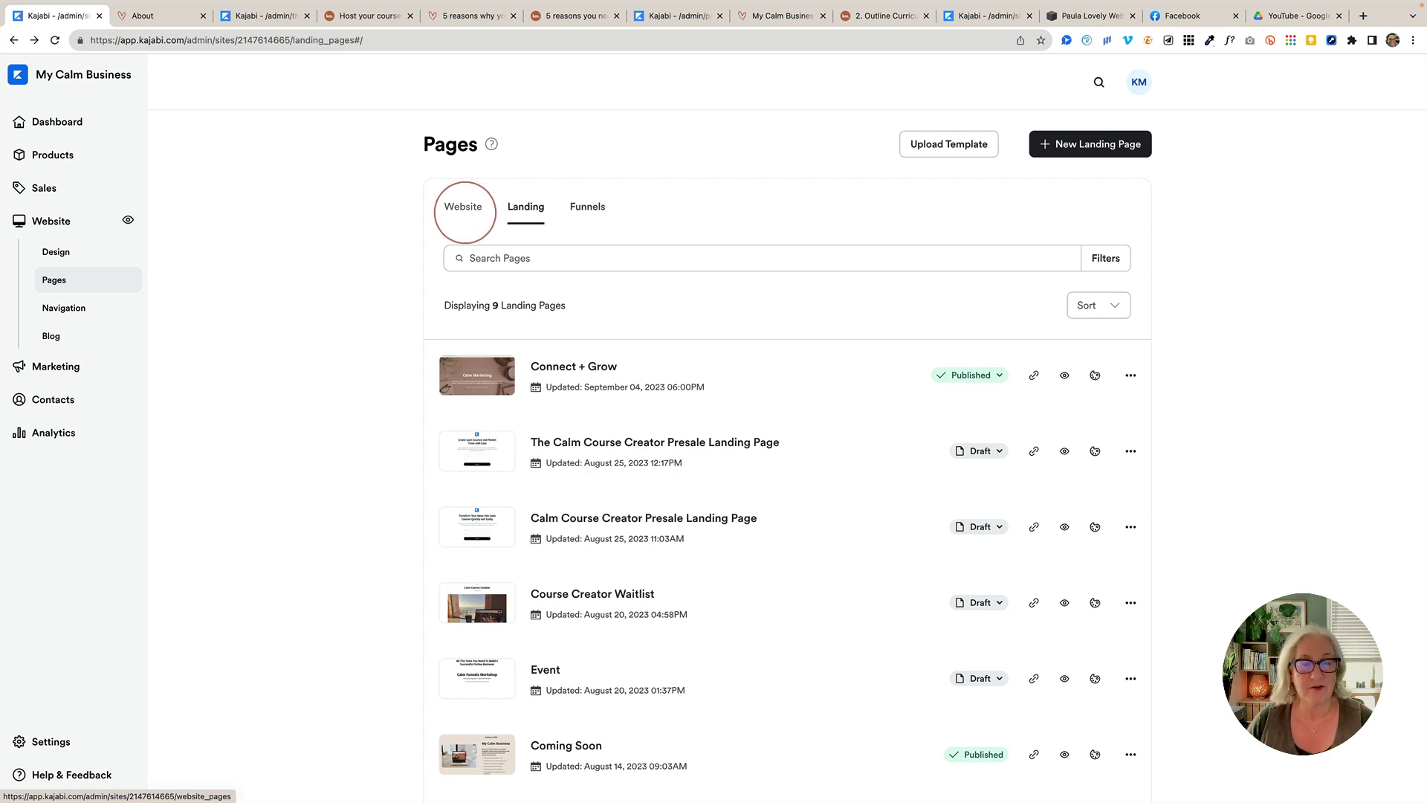
# - Compare the list of website pages with the list of landing pages, reading through all the landing pages
pyautogui.click(463, 207)
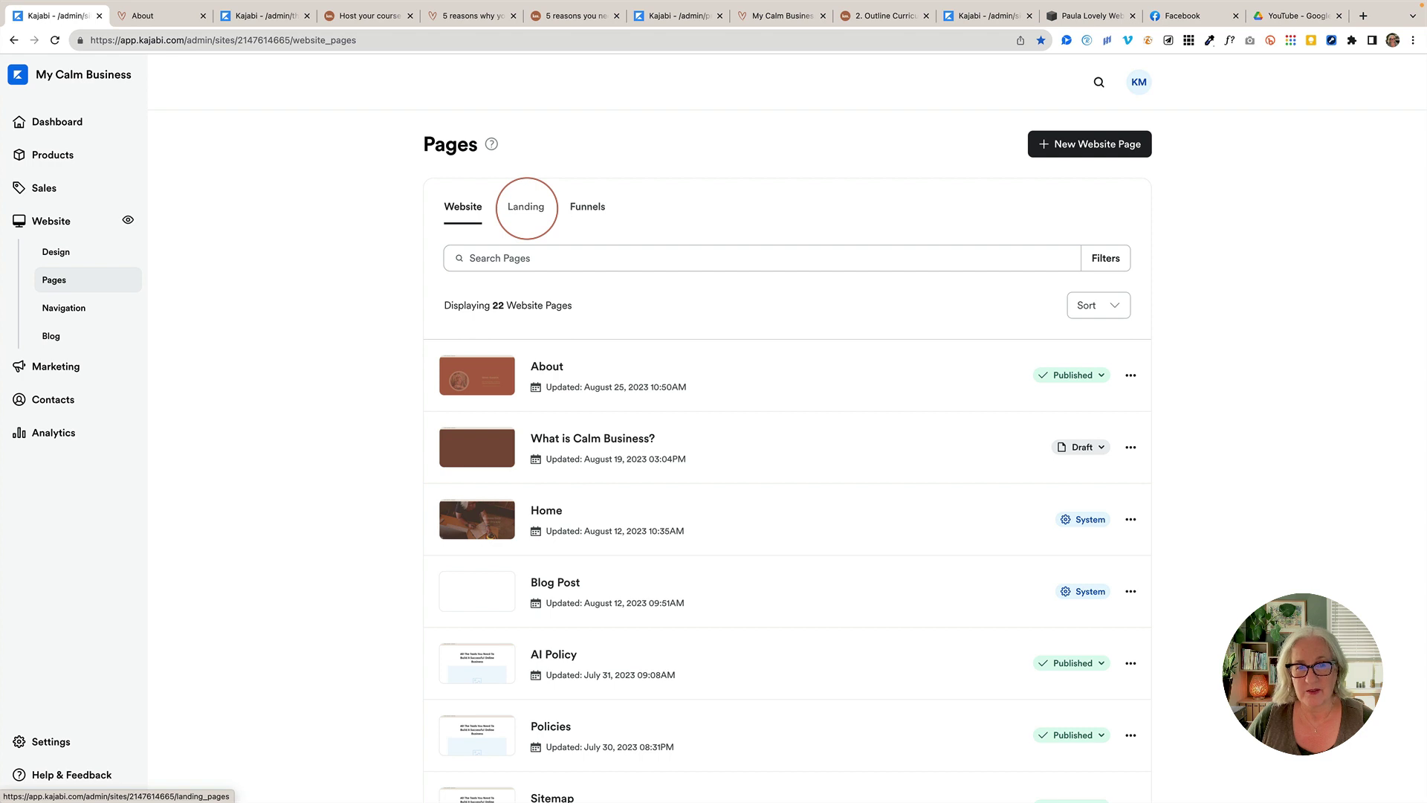
pyautogui.click(526, 208)
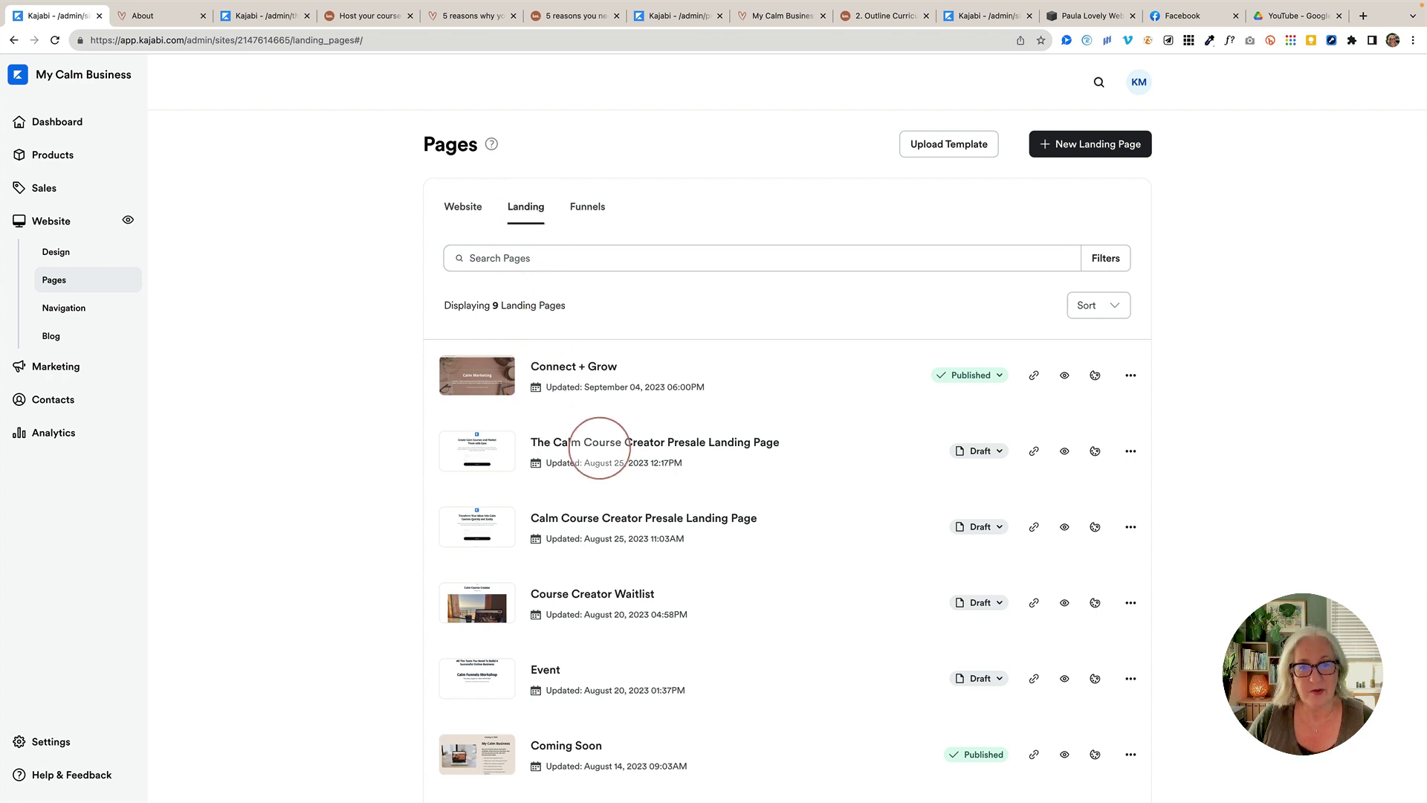
pyautogui.scroll(-5, 565, 446)
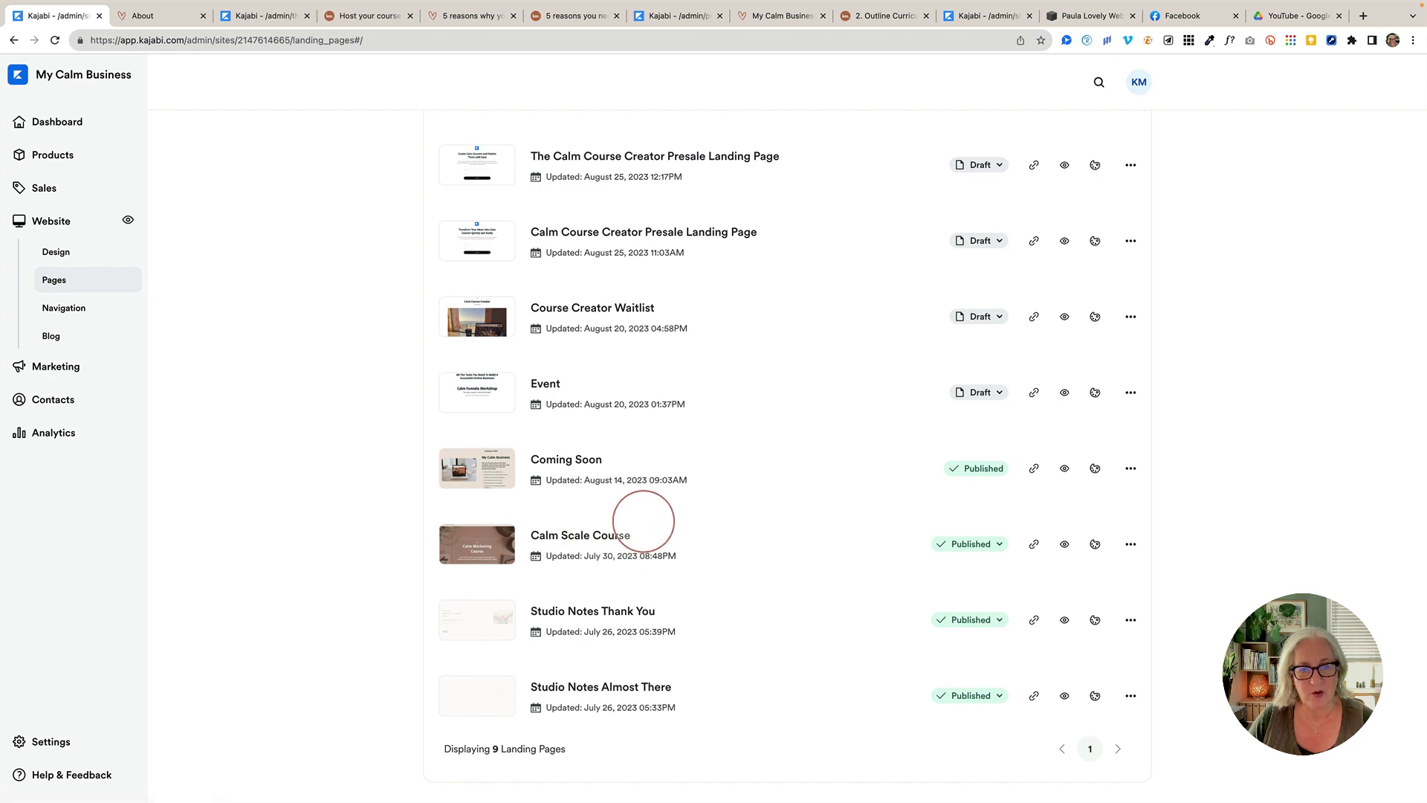
pyautogui.scroll(1, 697, 443)
pyautogui.scroll(3, 697, 444)
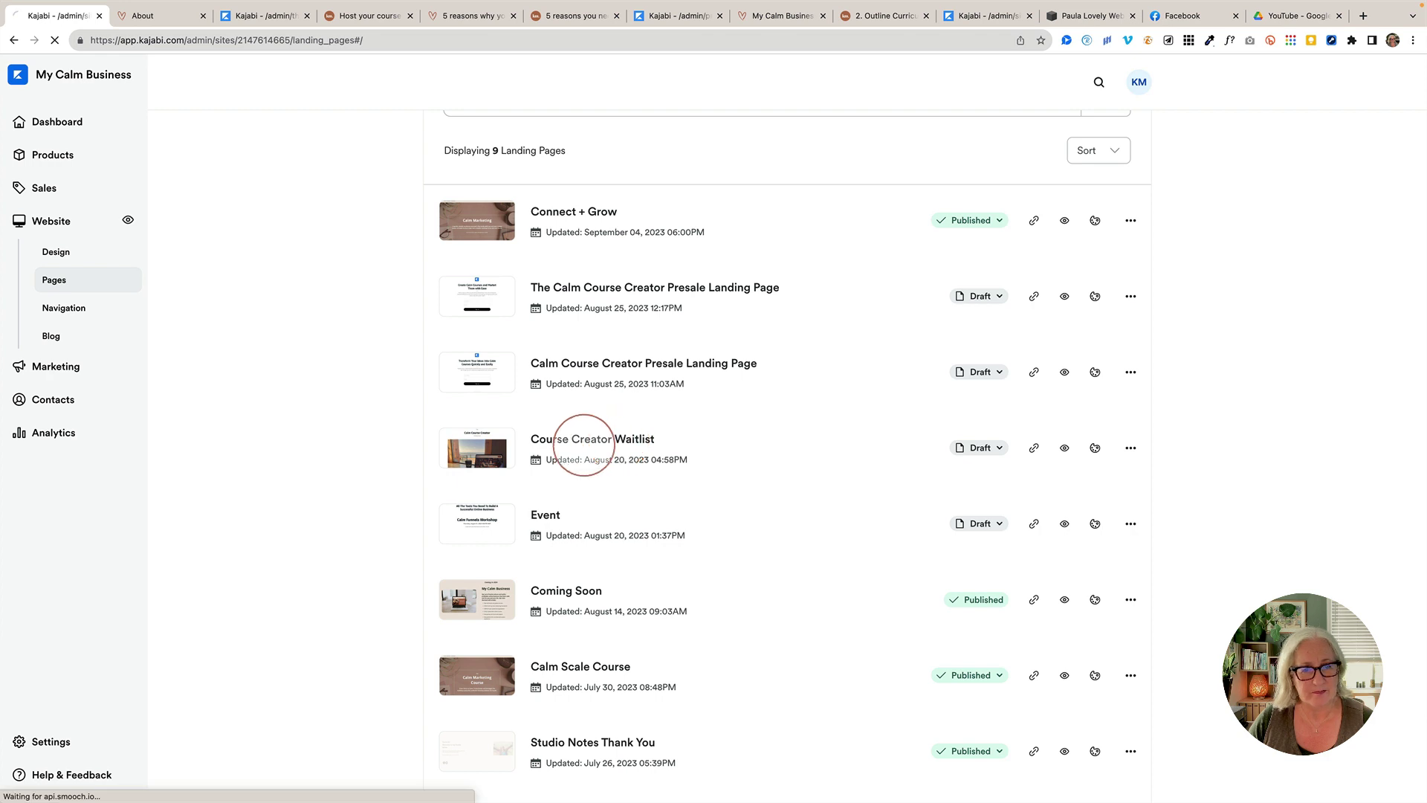
# - Open the Course Creator Waitlist landing page in the editor and review its content down to the two waitlist forms
pyautogui.click(591, 441)
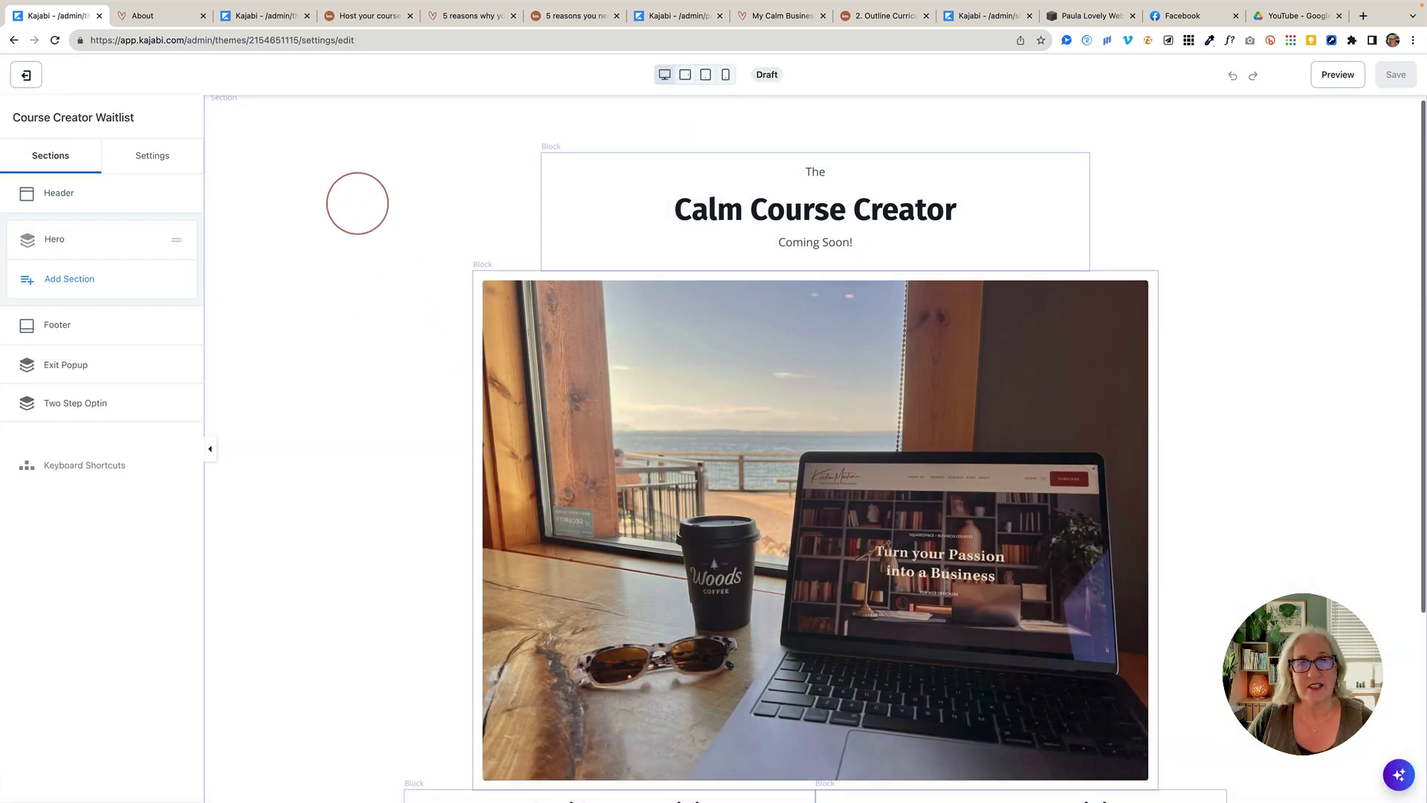
pyautogui.scroll(-3, 414, 258)
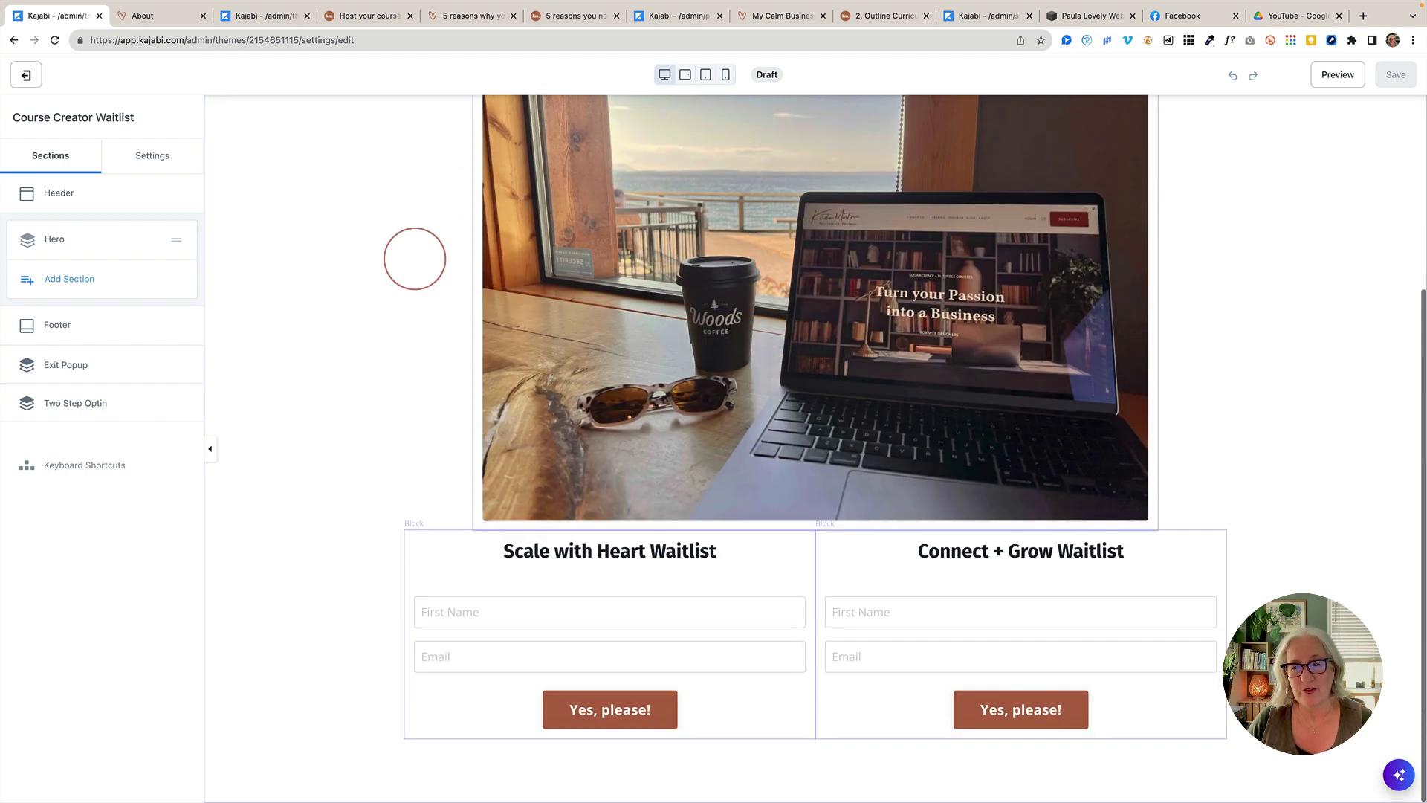
pyautogui.scroll(3, 414, 258)
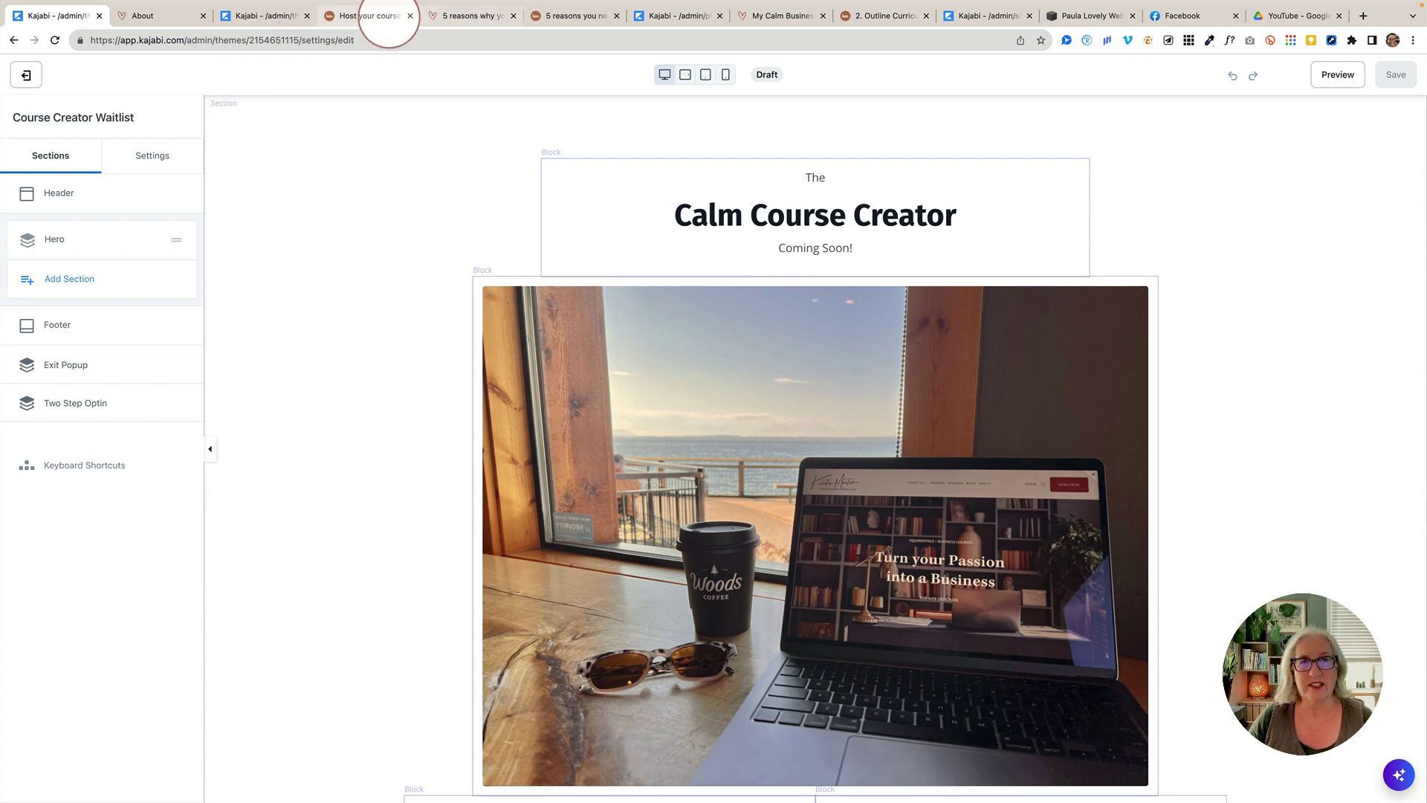
# - Switch to the Squarespace site and view its Calm Course Creator sales page
pyautogui.click(385, 17)
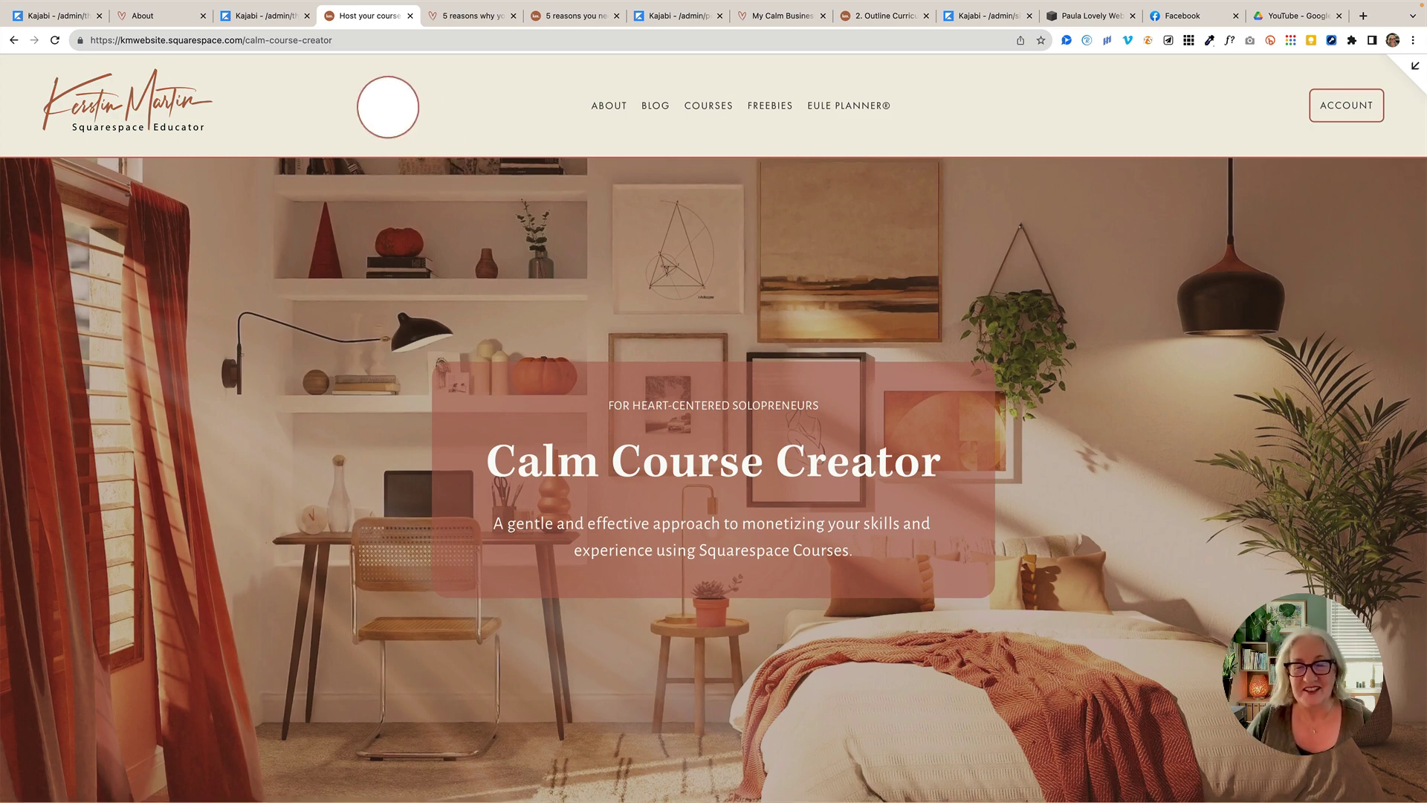
pyautogui.press('ctrl+super+space')
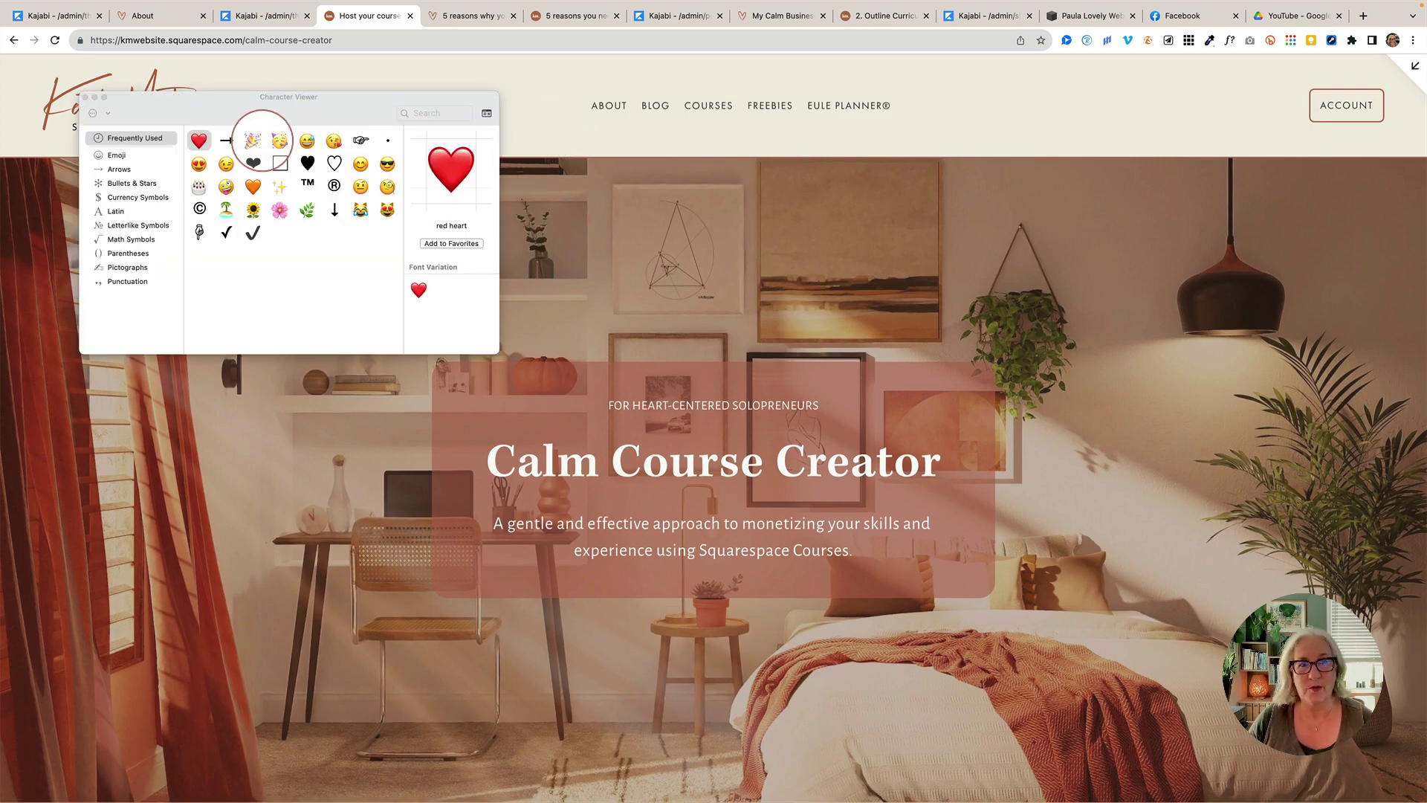
pyautogui.click(85, 98)
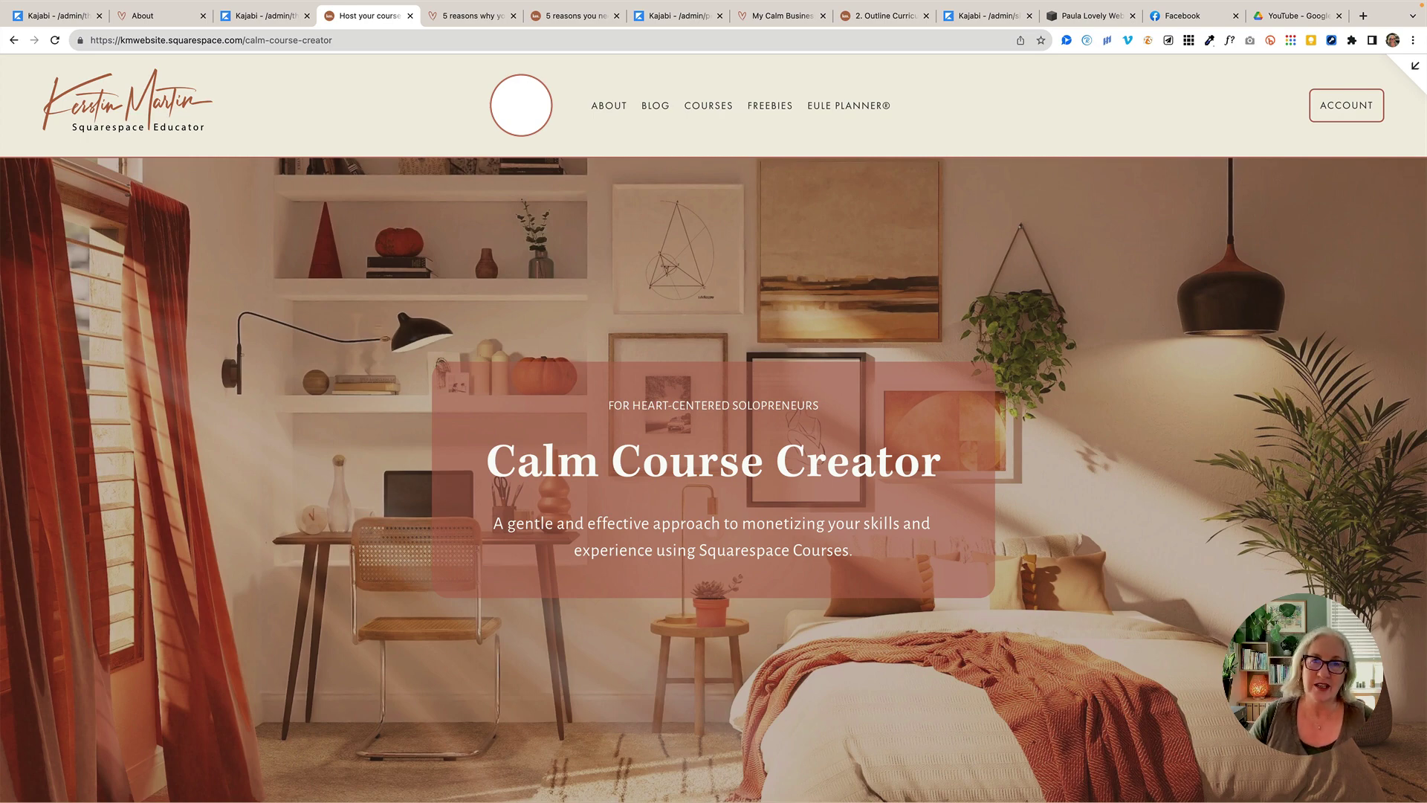
# - Return to Kajabi, exit the waitlist page editor and open the About website page in the editor
pyautogui.click(54, 15)
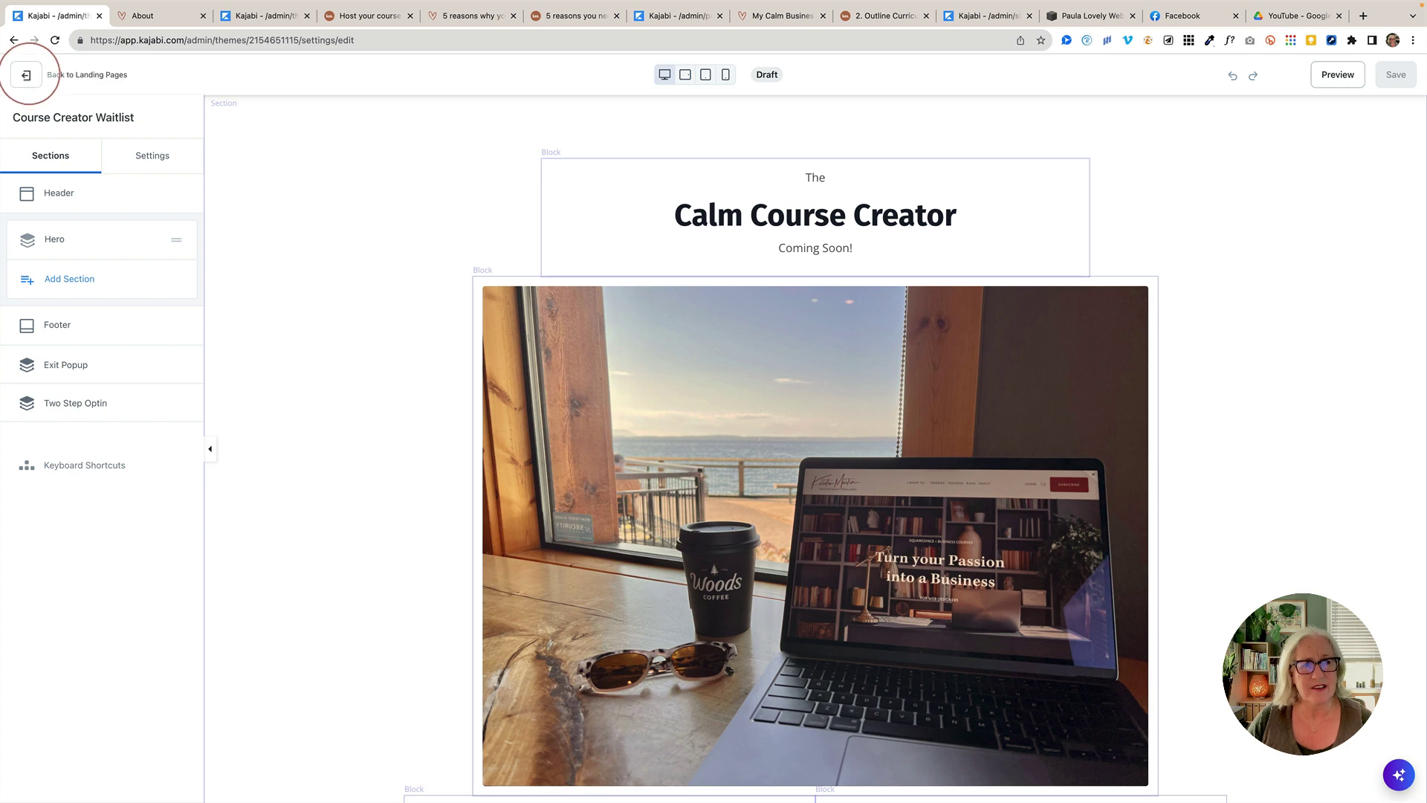
pyautogui.click(27, 75)
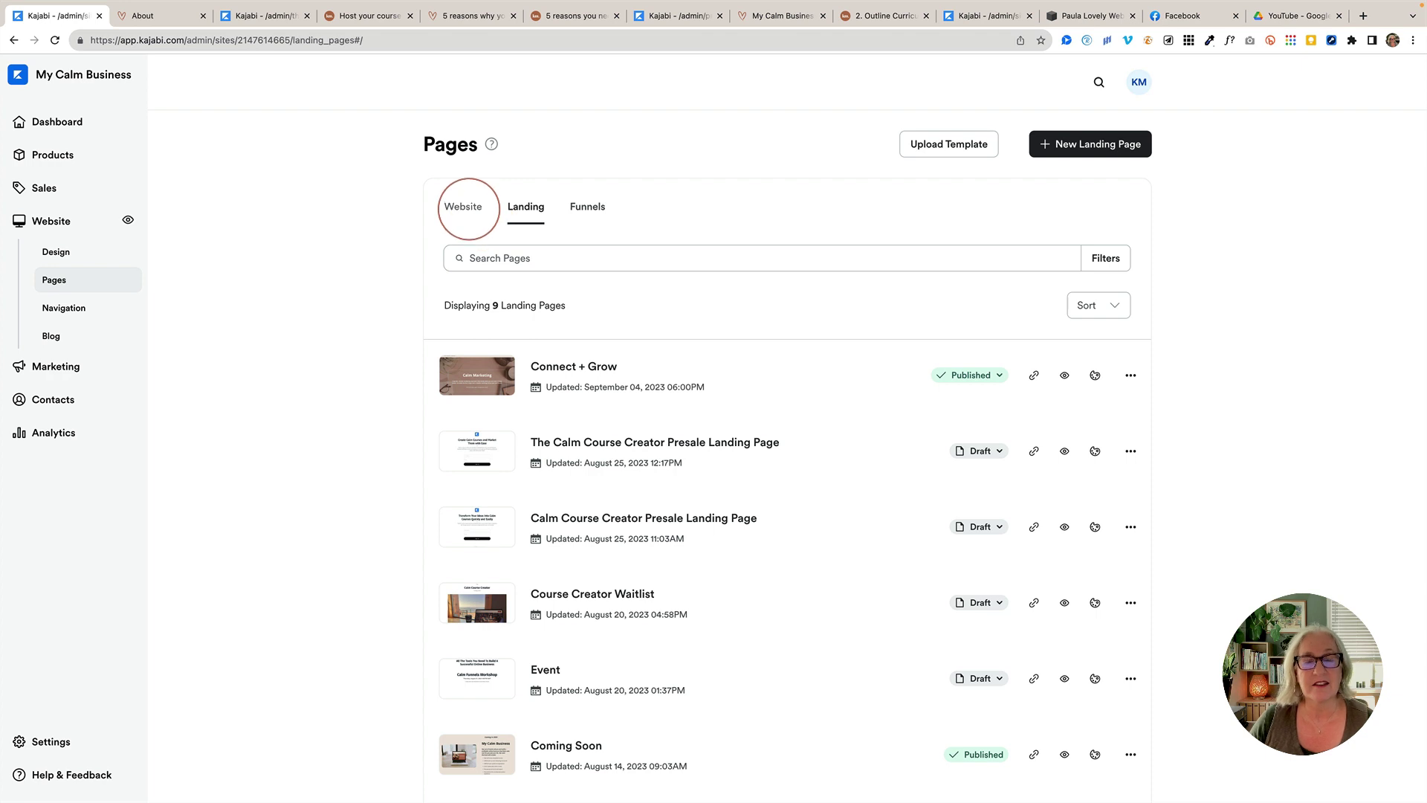
pyautogui.click(468, 208)
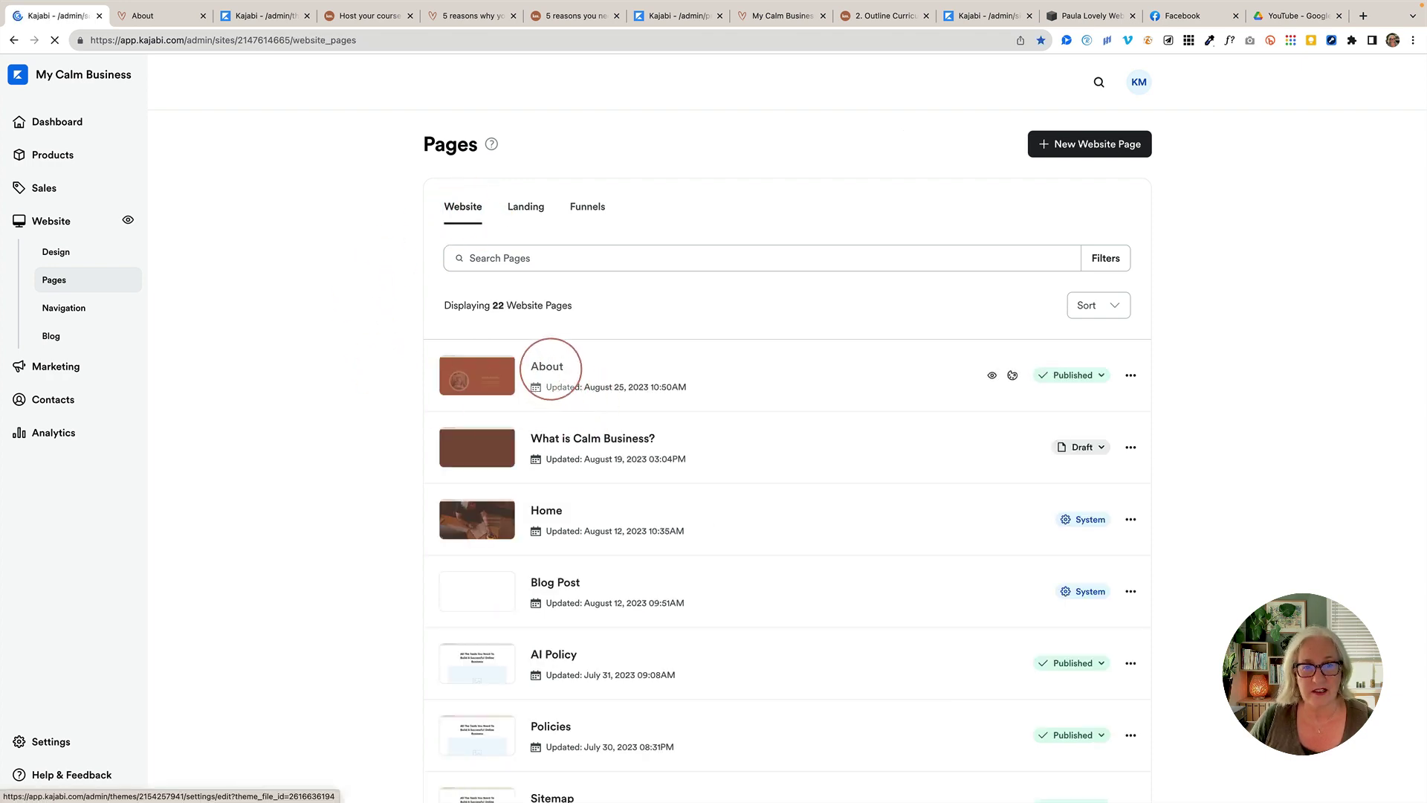
pyautogui.click(547, 366)
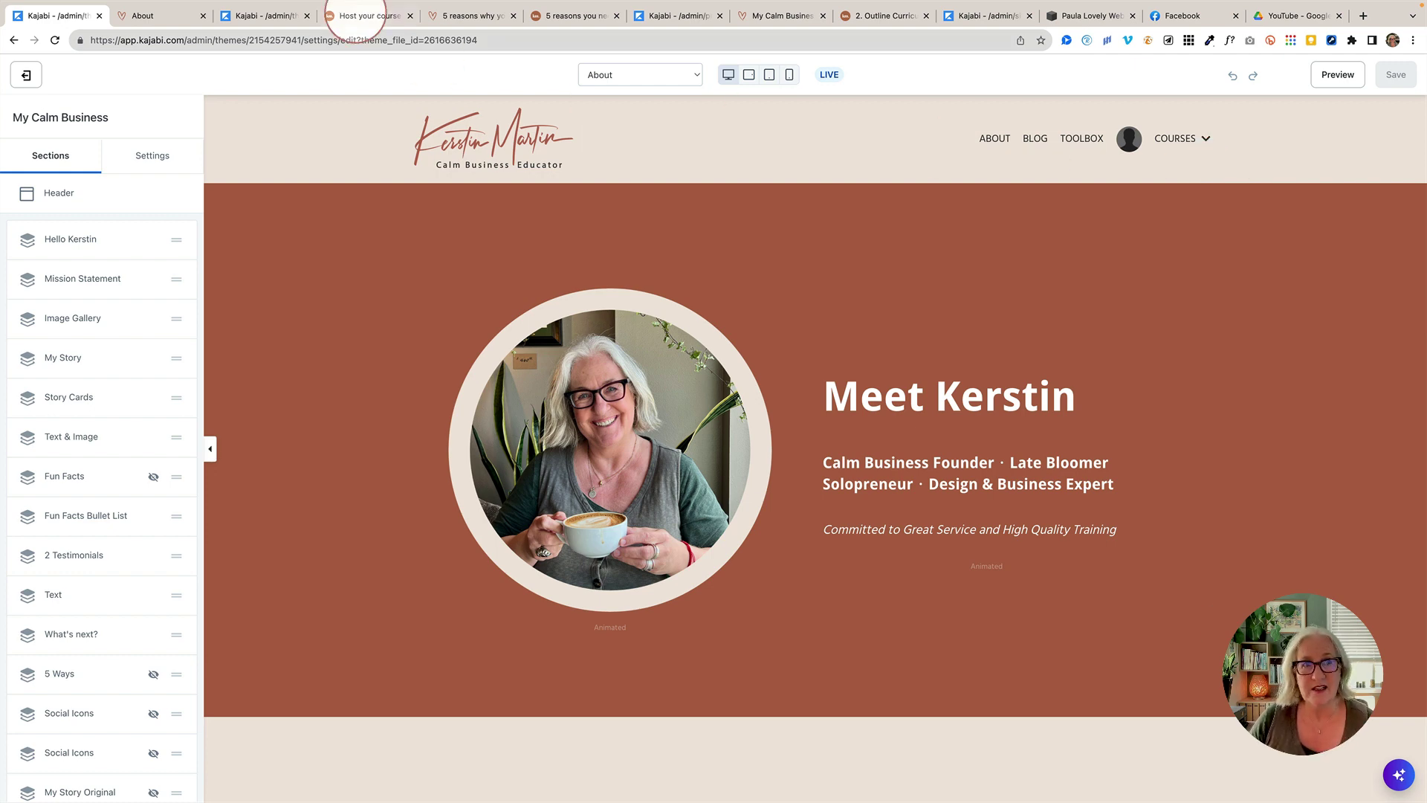
pyautogui.click(257, 16)
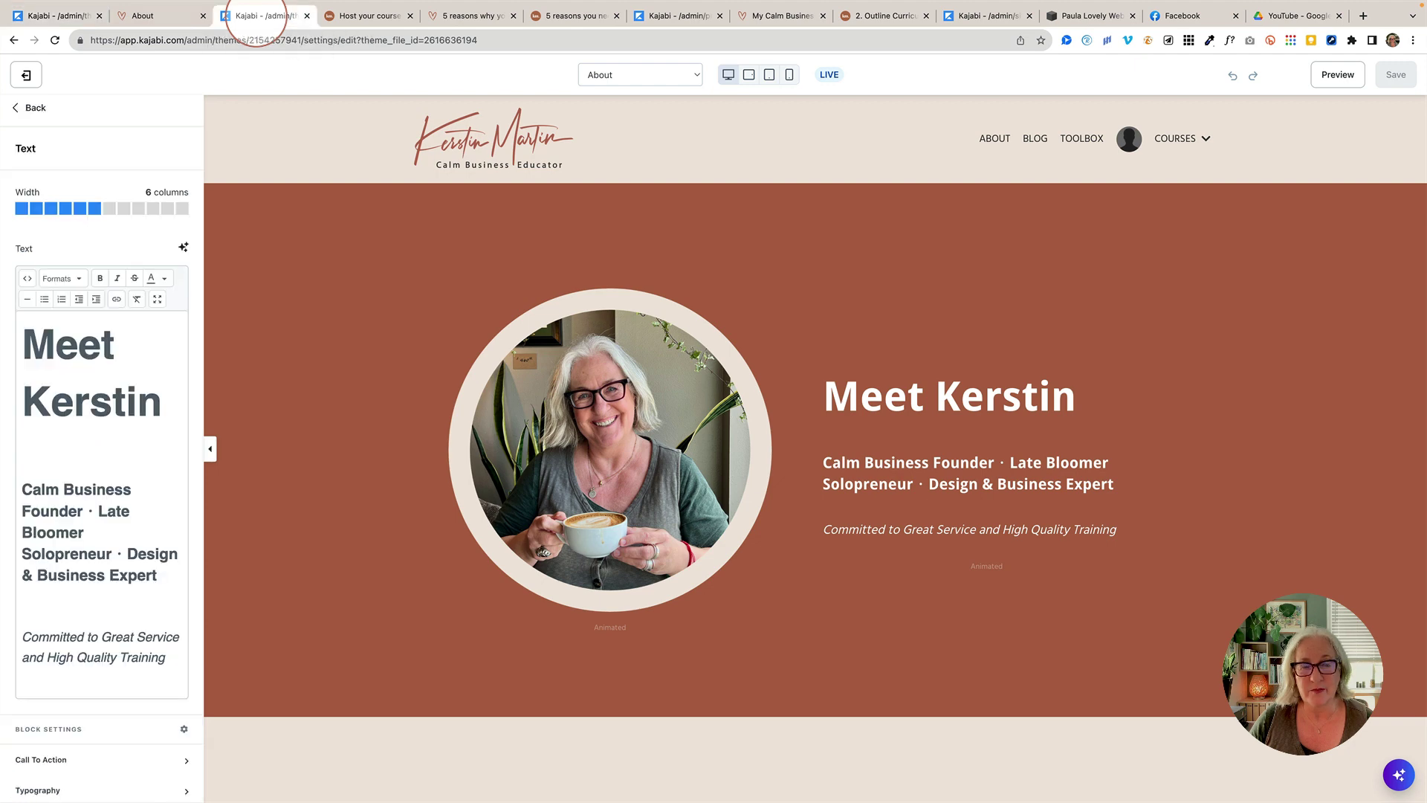
pyautogui.click(160, 16)
pyautogui.click(67, 15)
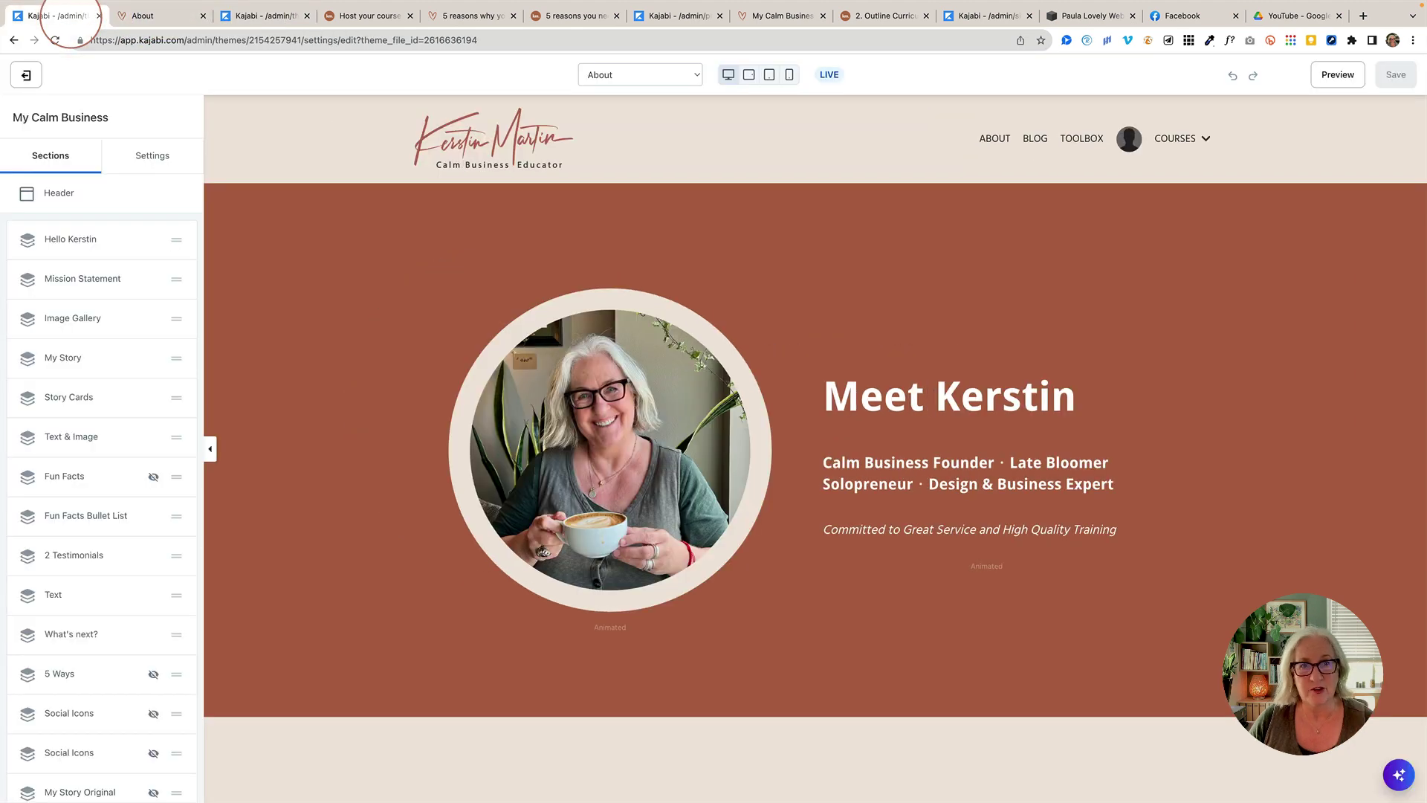
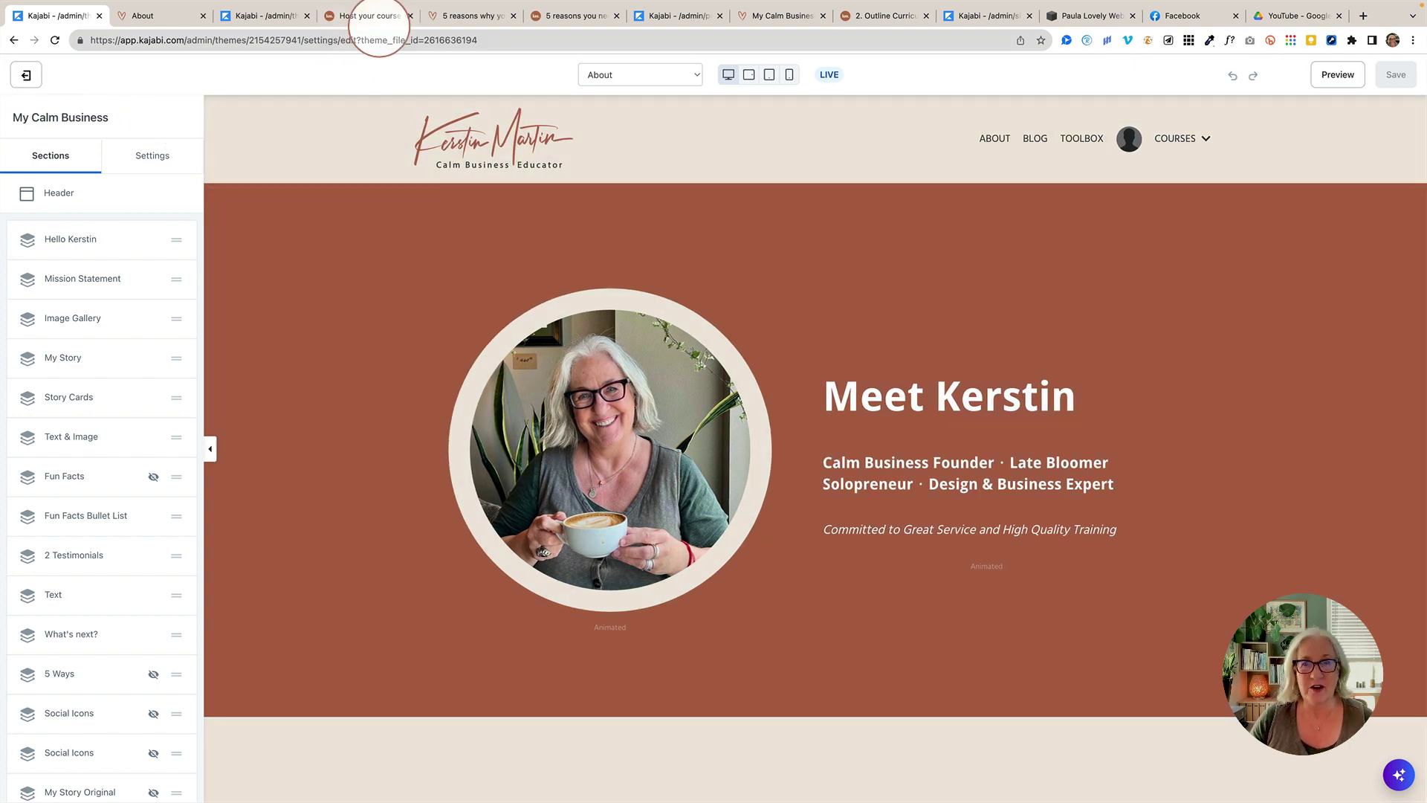
# - Open the home page of the Squarespace site and examine it down to the footer
pyautogui.click(366, 15)
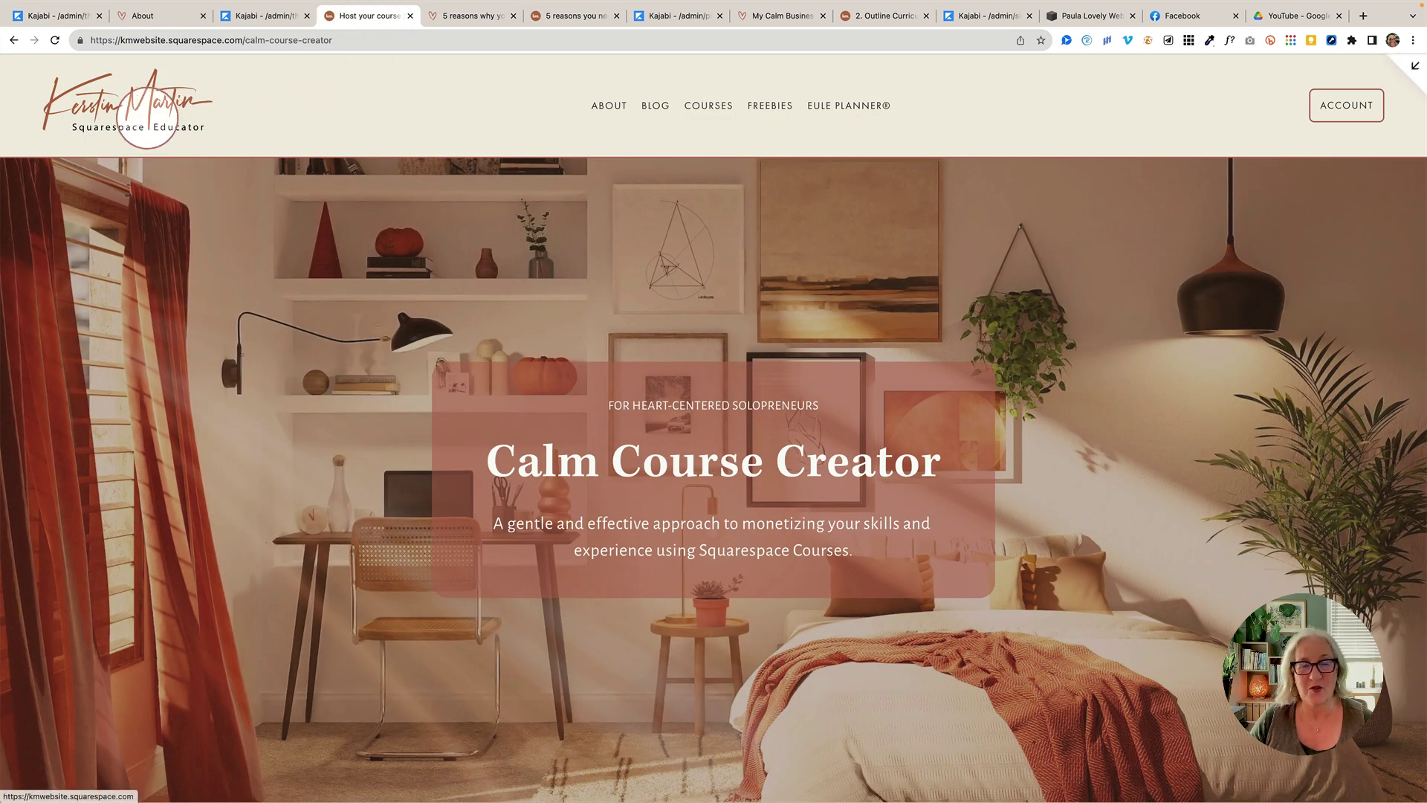
pyautogui.click(128, 110)
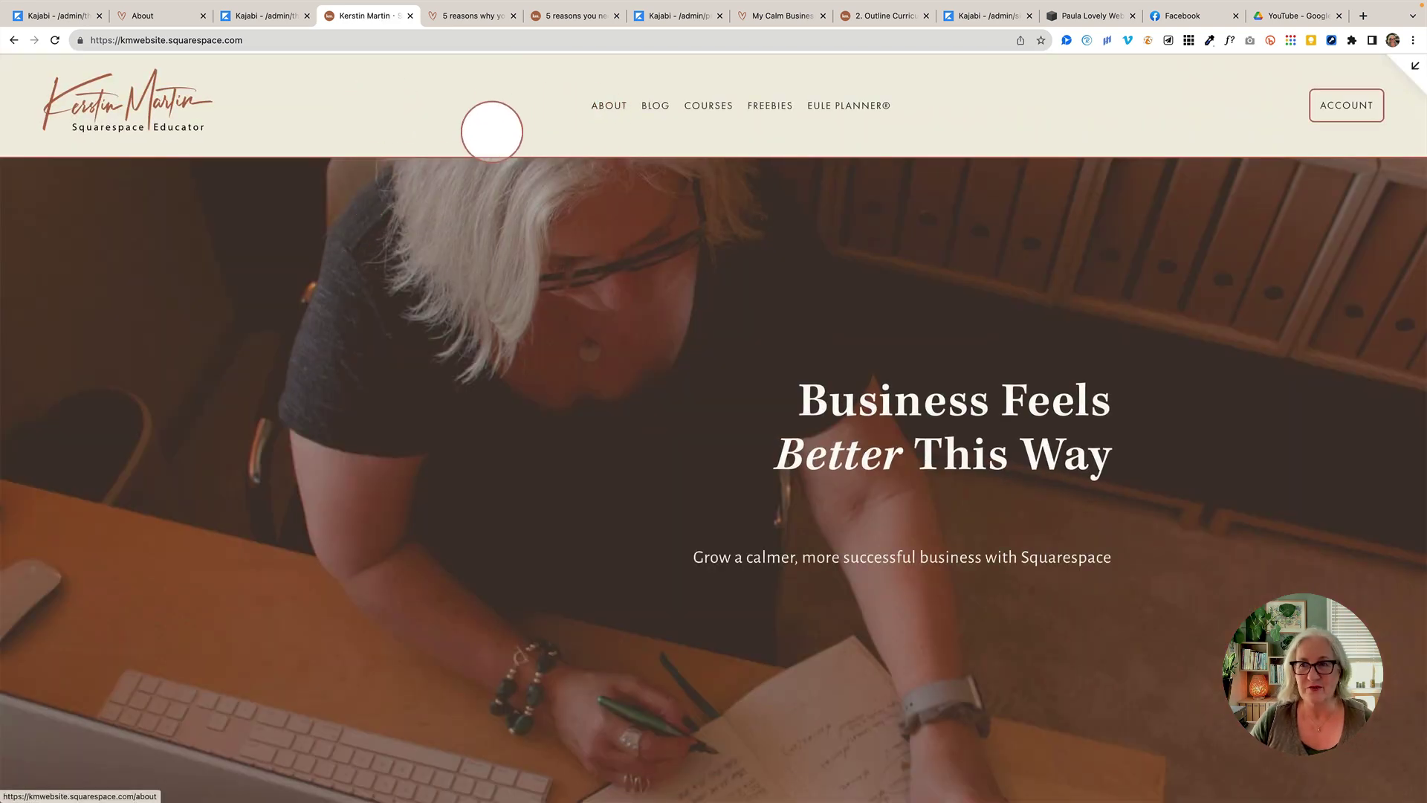
pyautogui.scroll(-8, 446, 281)
pyautogui.scroll(-20, 447, 281)
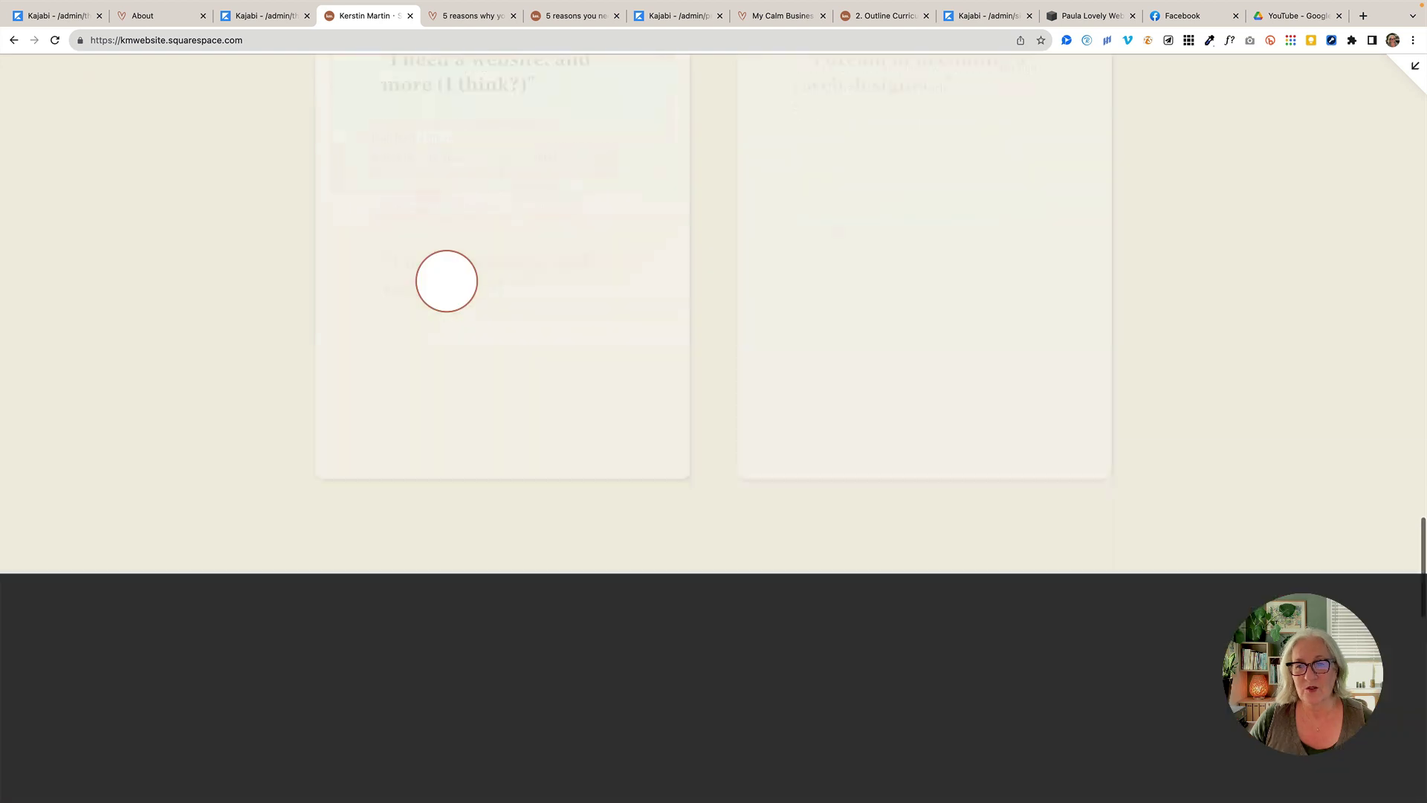
pyautogui.scroll(1, 380, 316)
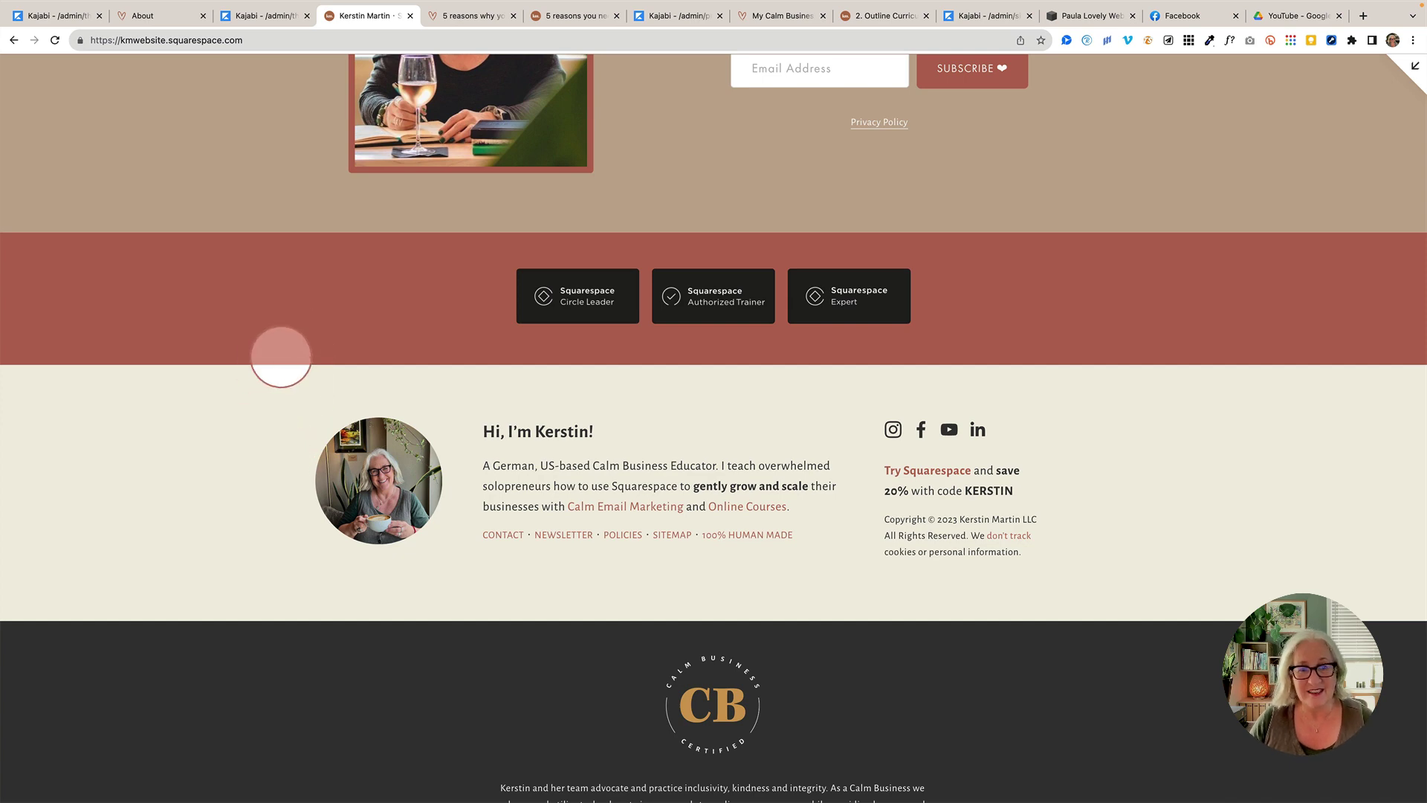
pyautogui.scroll(-1, 238, 149)
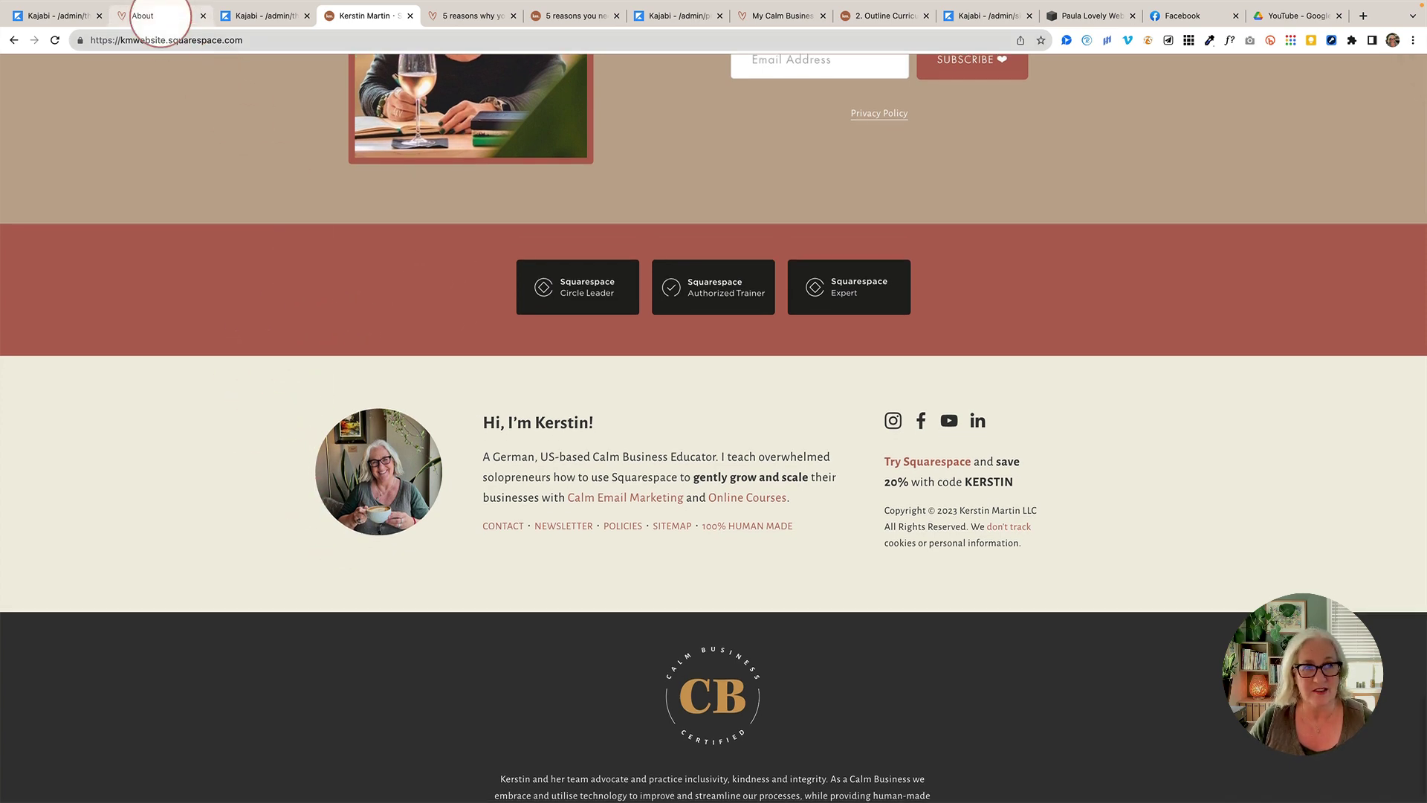
# - Switch to the preview of the Kajabi About page and examine it down to the footer
pyautogui.click(152, 17)
pyautogui.scroll(-5, 249, 282)
pyautogui.scroll(-10, 252, 285)
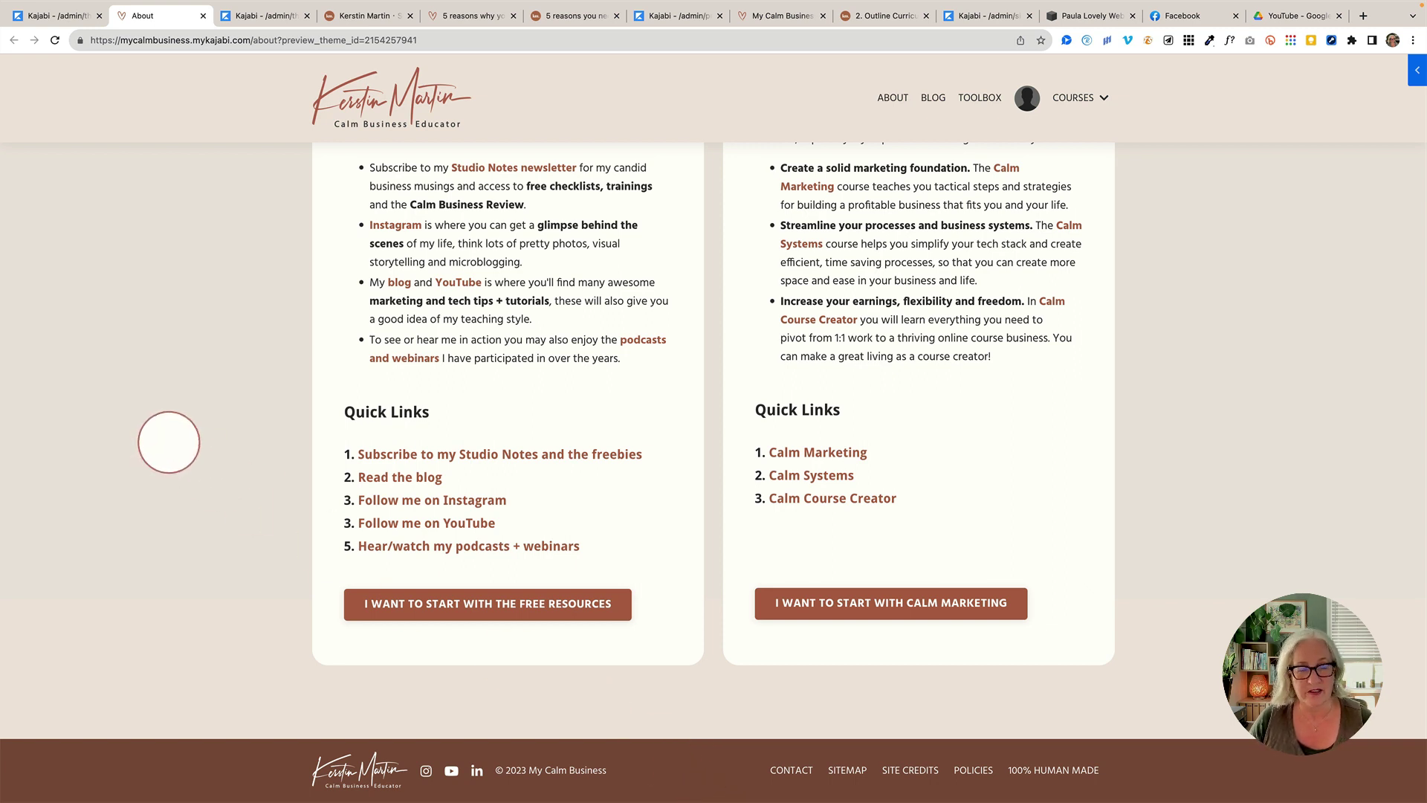
pyautogui.scroll(1, 166, 223)
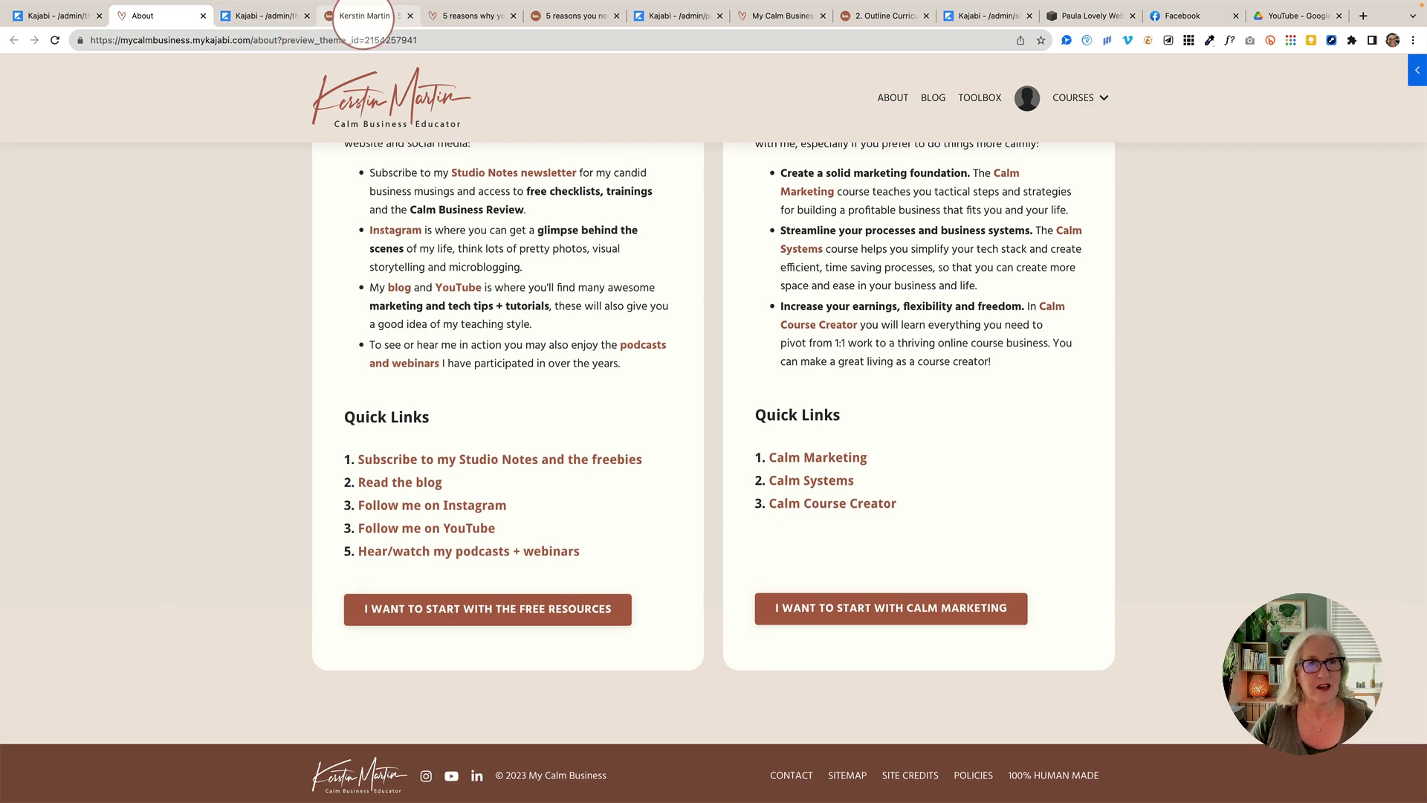
# - Compare the footer of the Squarespace home page with the footer of the Kajabi About page
pyautogui.click(361, 15)
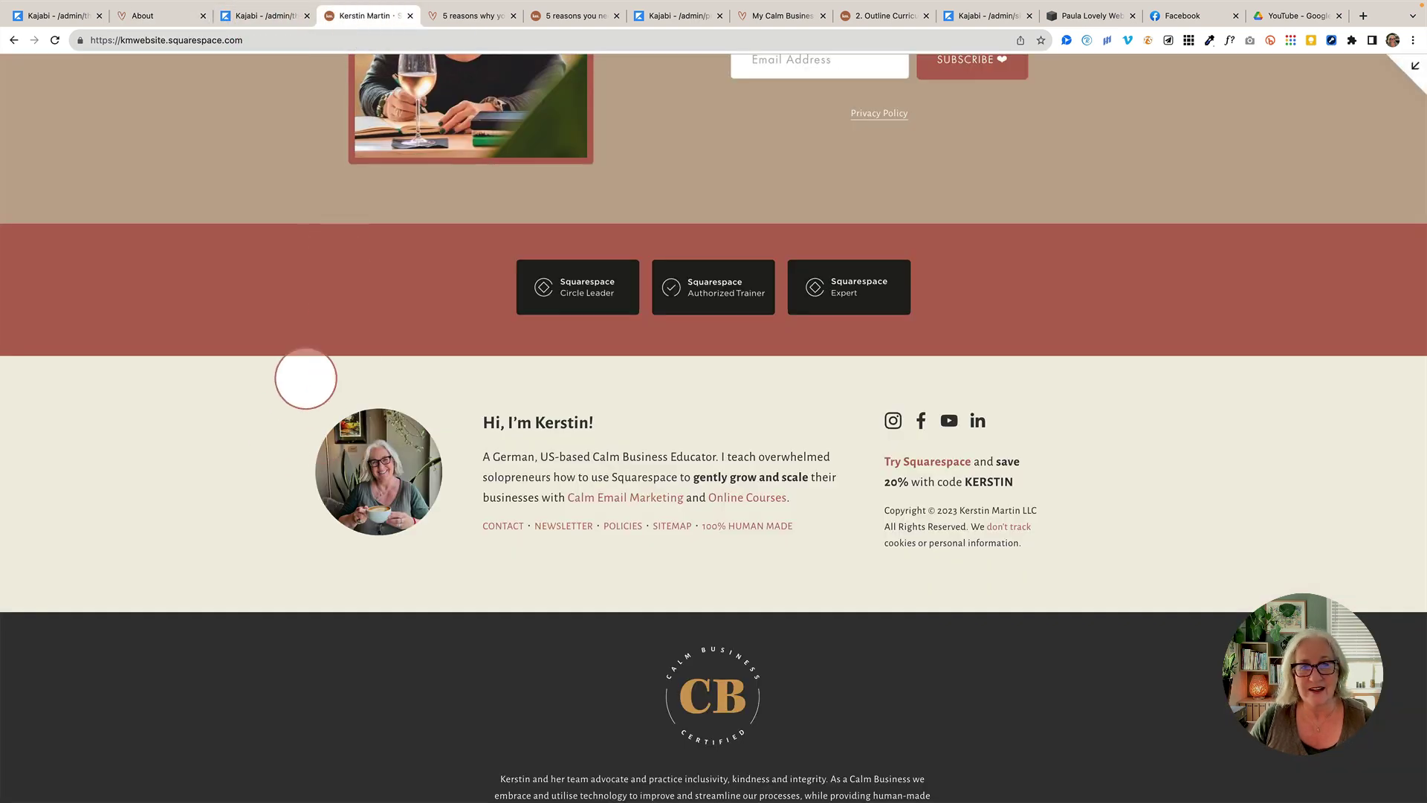
pyautogui.scroll(-1, 244, 444)
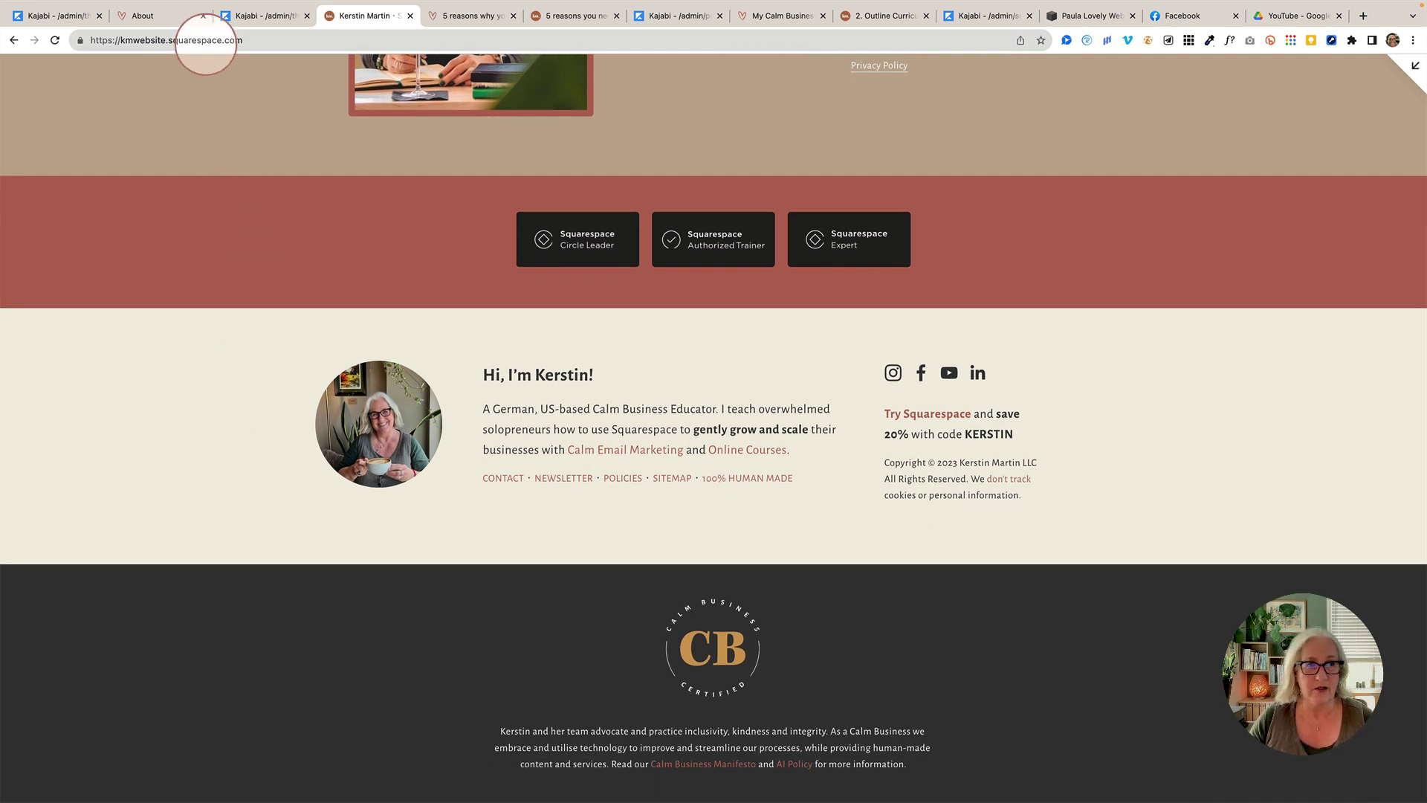
pyautogui.click(153, 15)
pyautogui.scroll(-1, 143, 263)
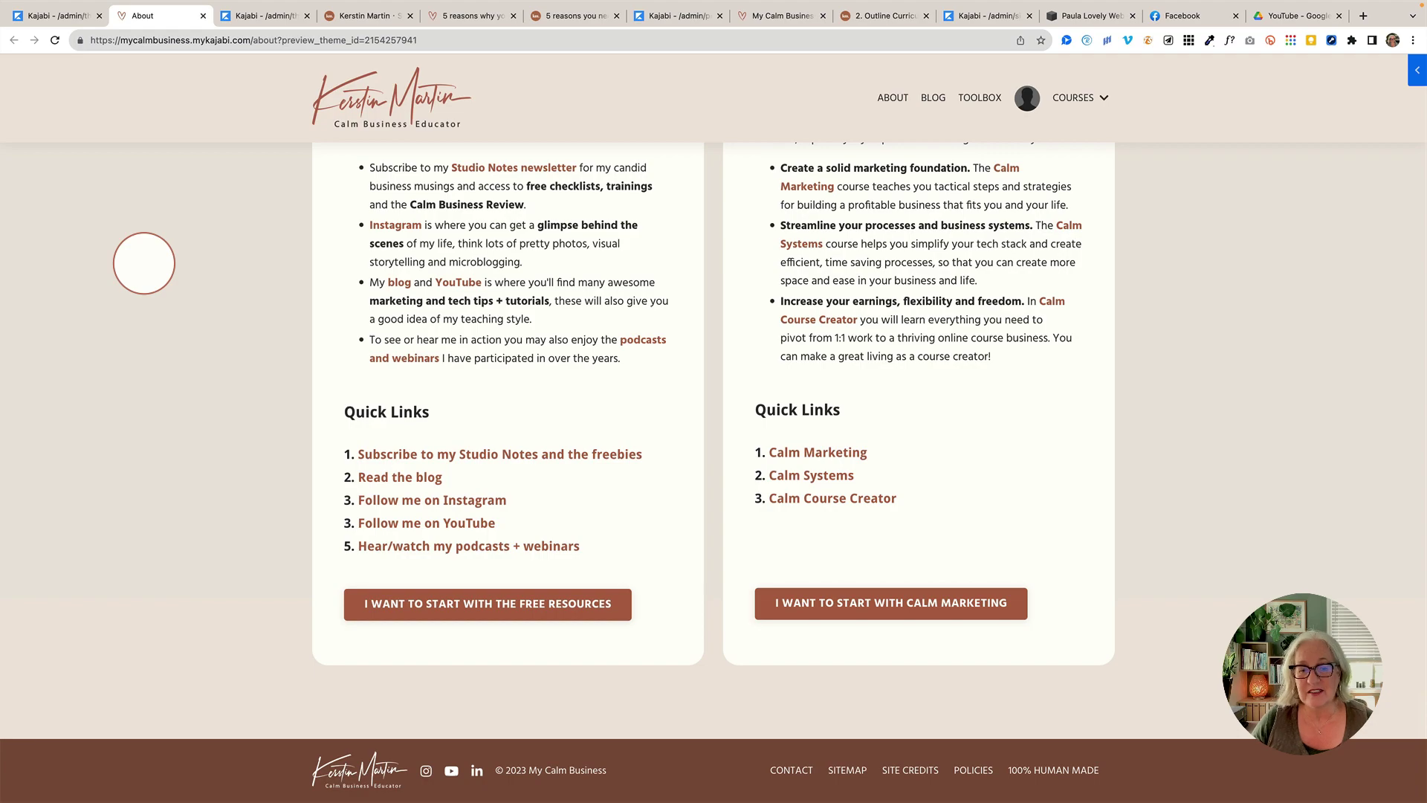
# - Compare the header and opening section of the Kajabi About page with those of the Squarespace home page
pyautogui.scroll(15, 143, 263)
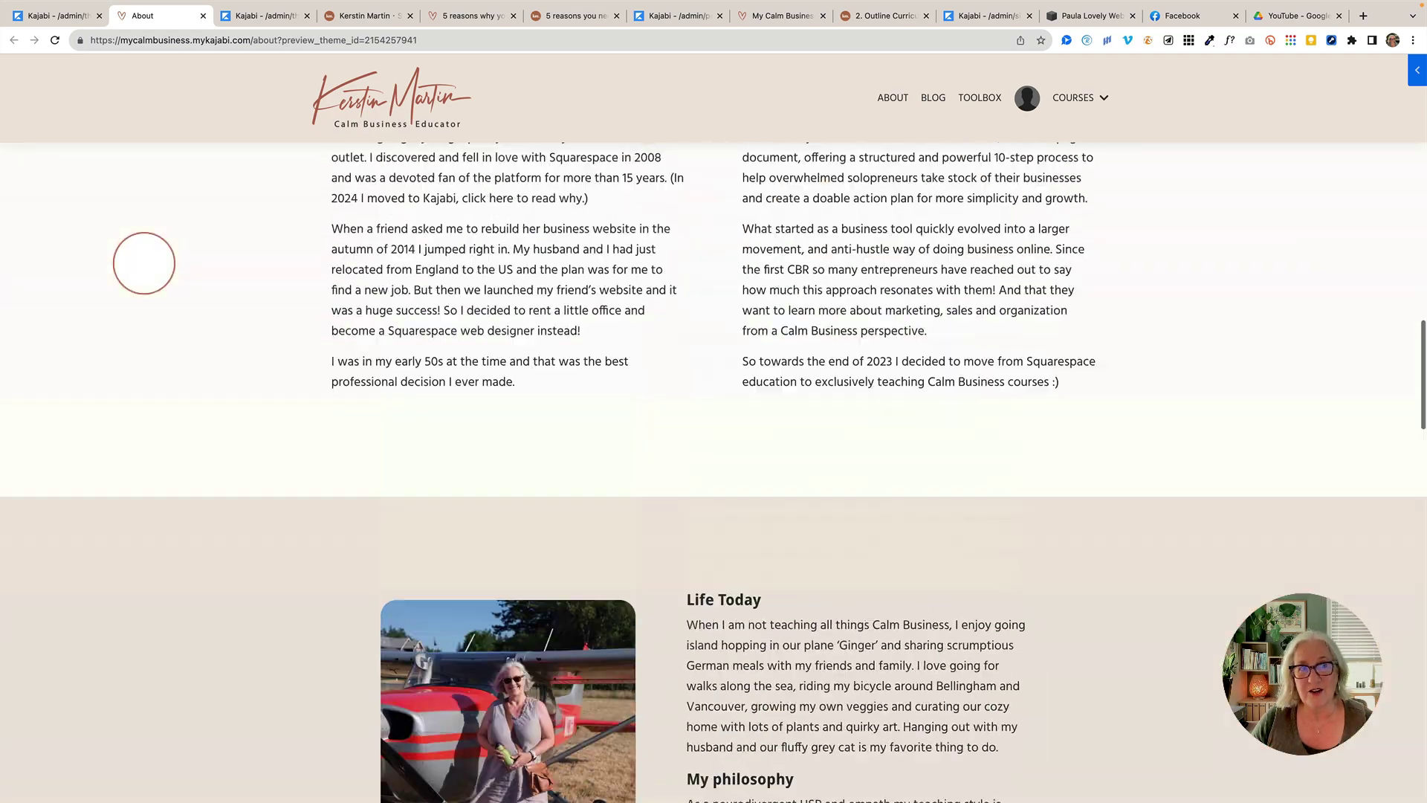
pyautogui.scroll(15, 143, 263)
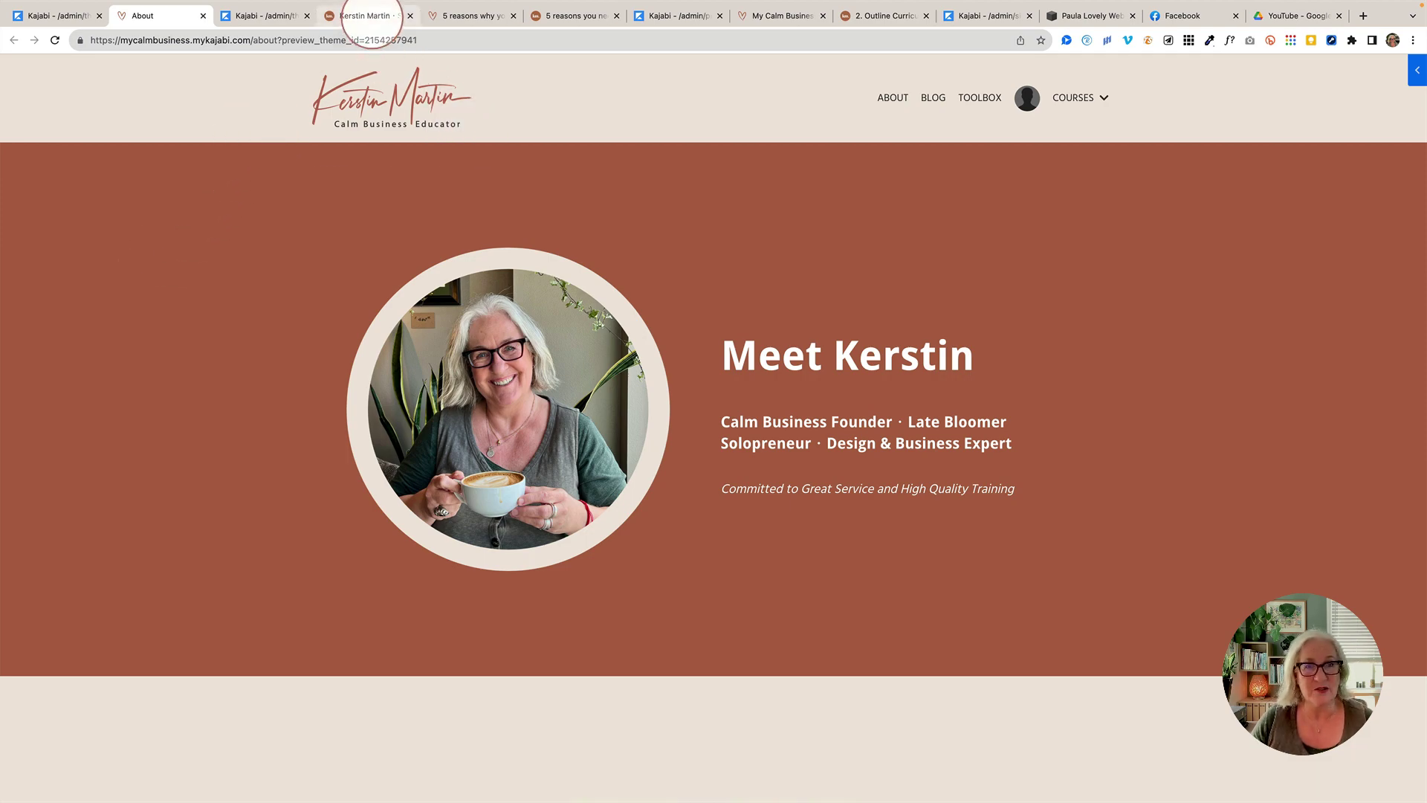
pyautogui.click(364, 15)
pyautogui.scroll(20, 290, 203)
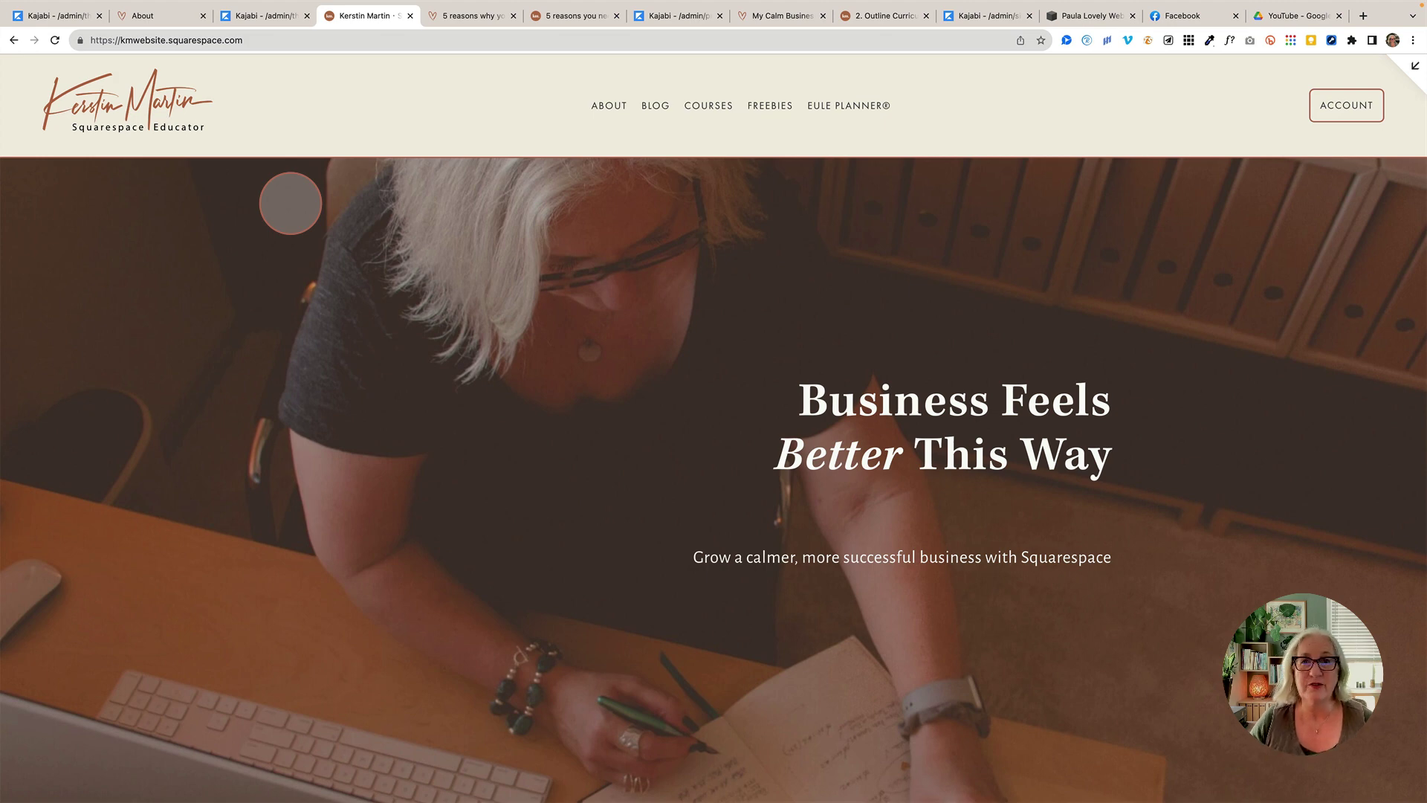
# - Return to the Kajabi editor and exit the About page to the website pages list
pyautogui.moveTo(148, 4)
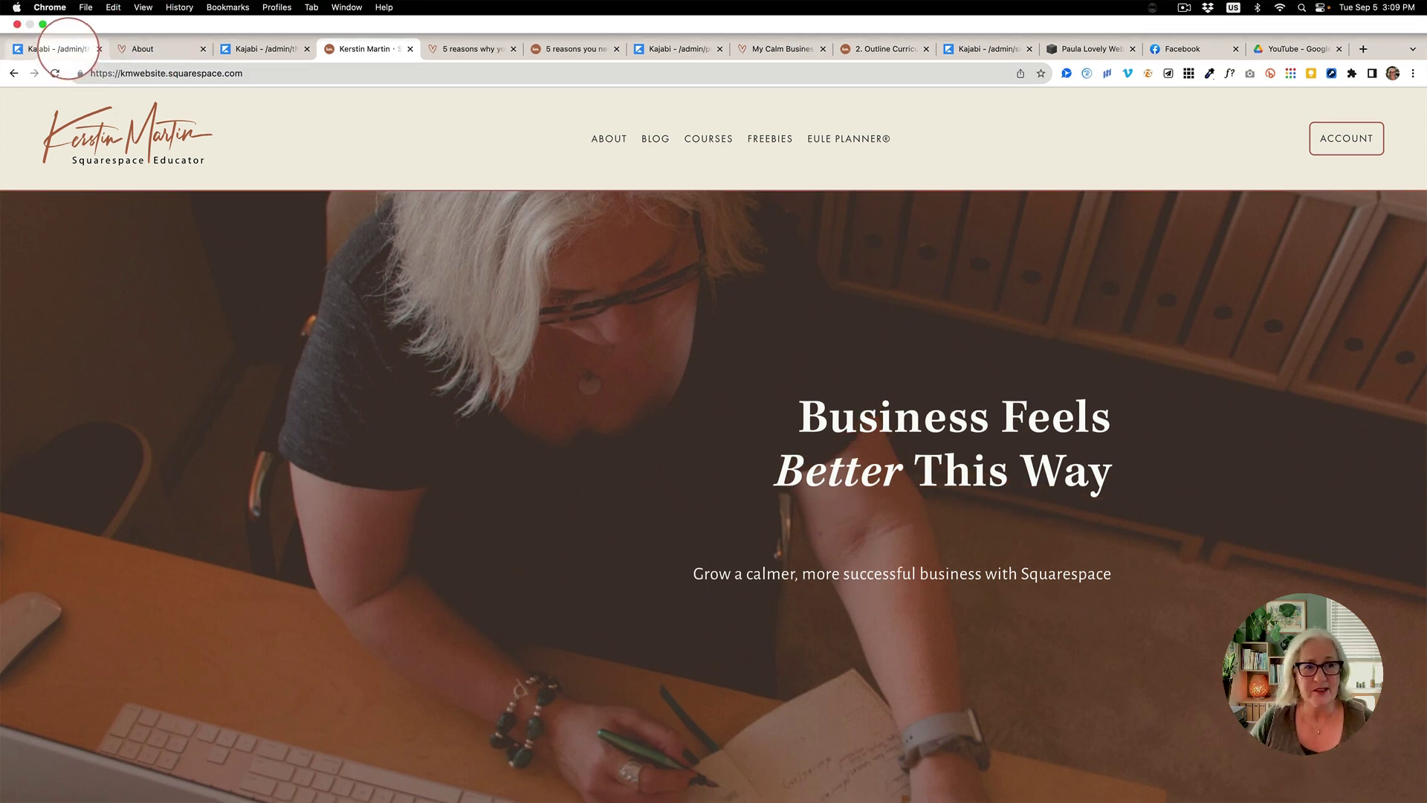
pyautogui.click(69, 48)
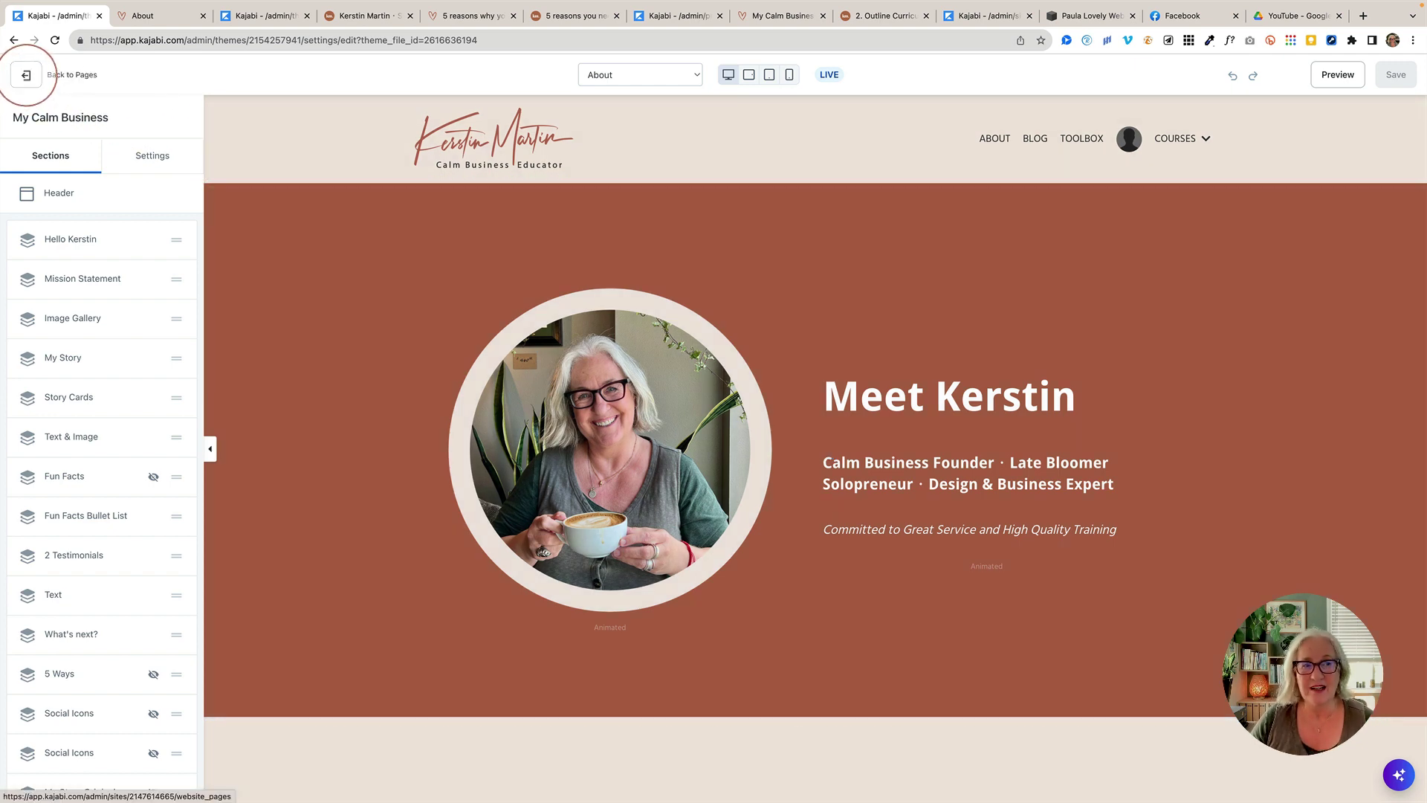
pyautogui.click(26, 75)
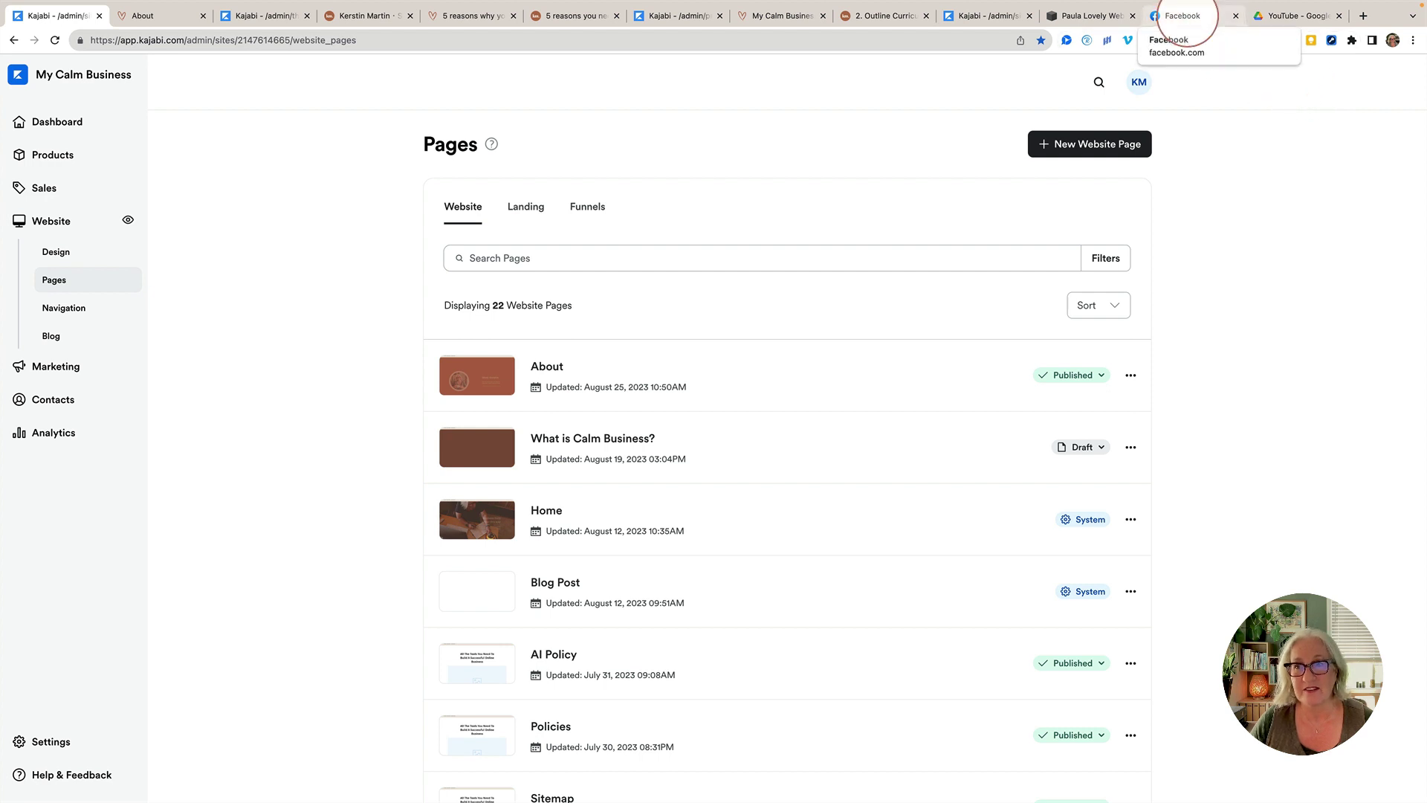
# - View the Preview Update screenshot on Facebook and return to the Kajabi website pages list
pyautogui.click(1187, 16)
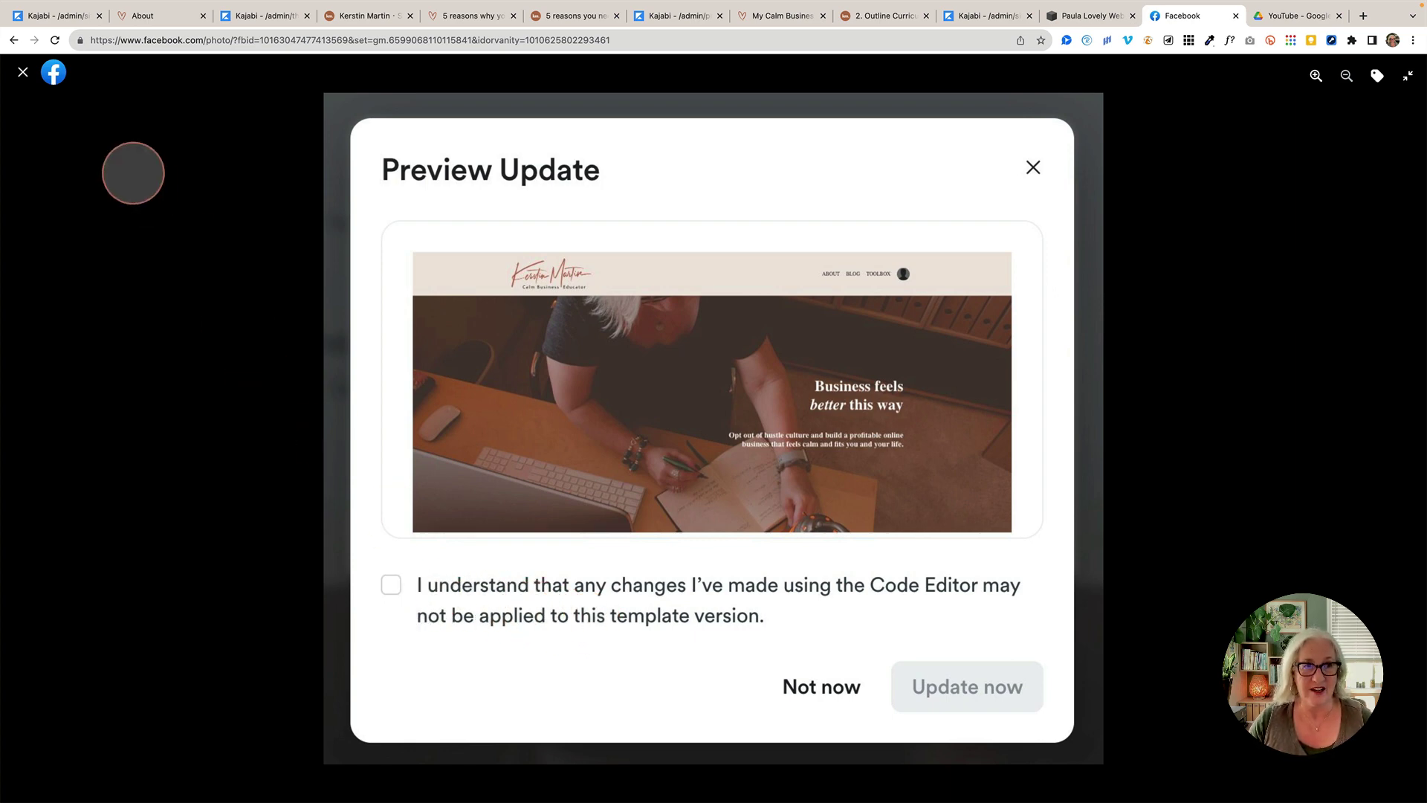
pyautogui.click(56, 15)
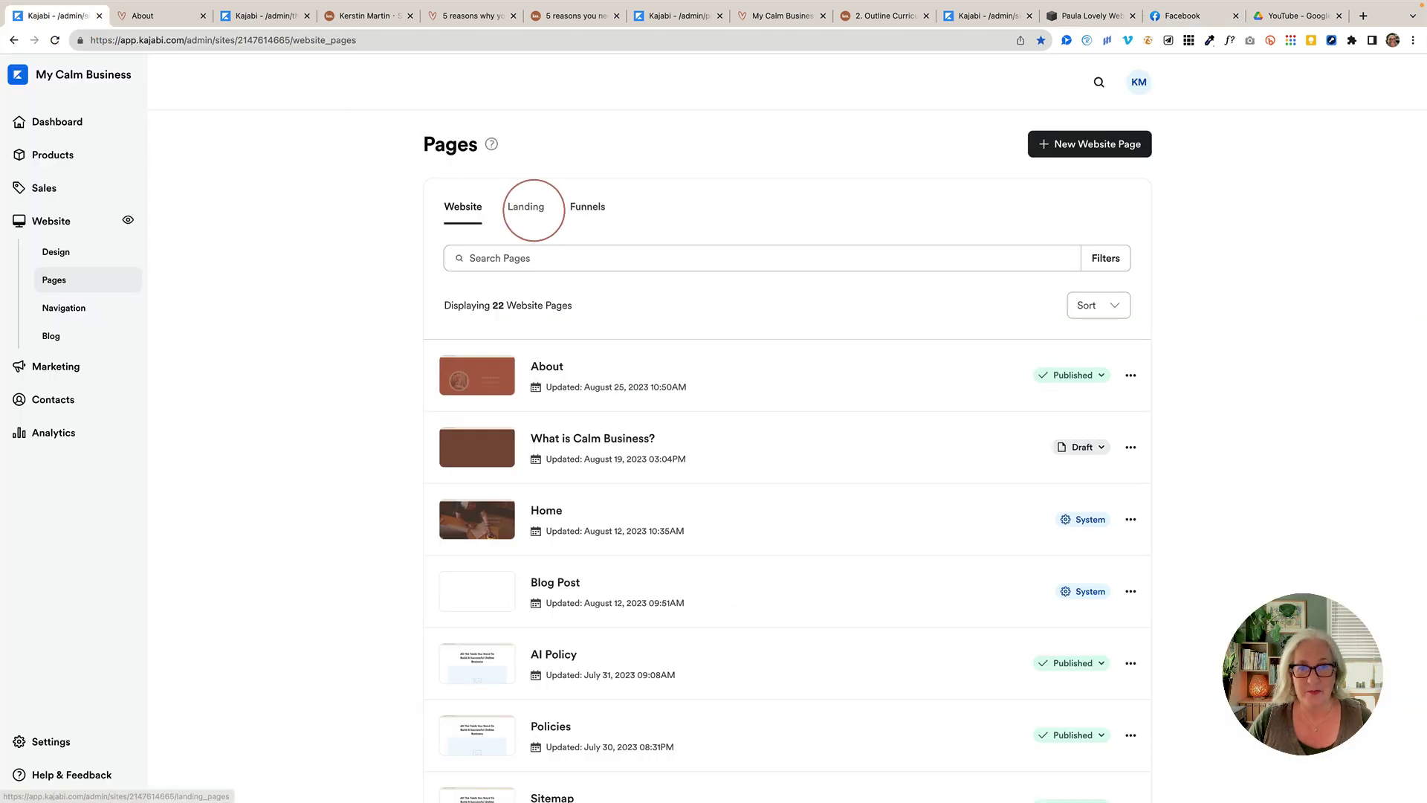
# - View the landing pages list and briefly compare it with the previewed About page
pyautogui.click(528, 208)
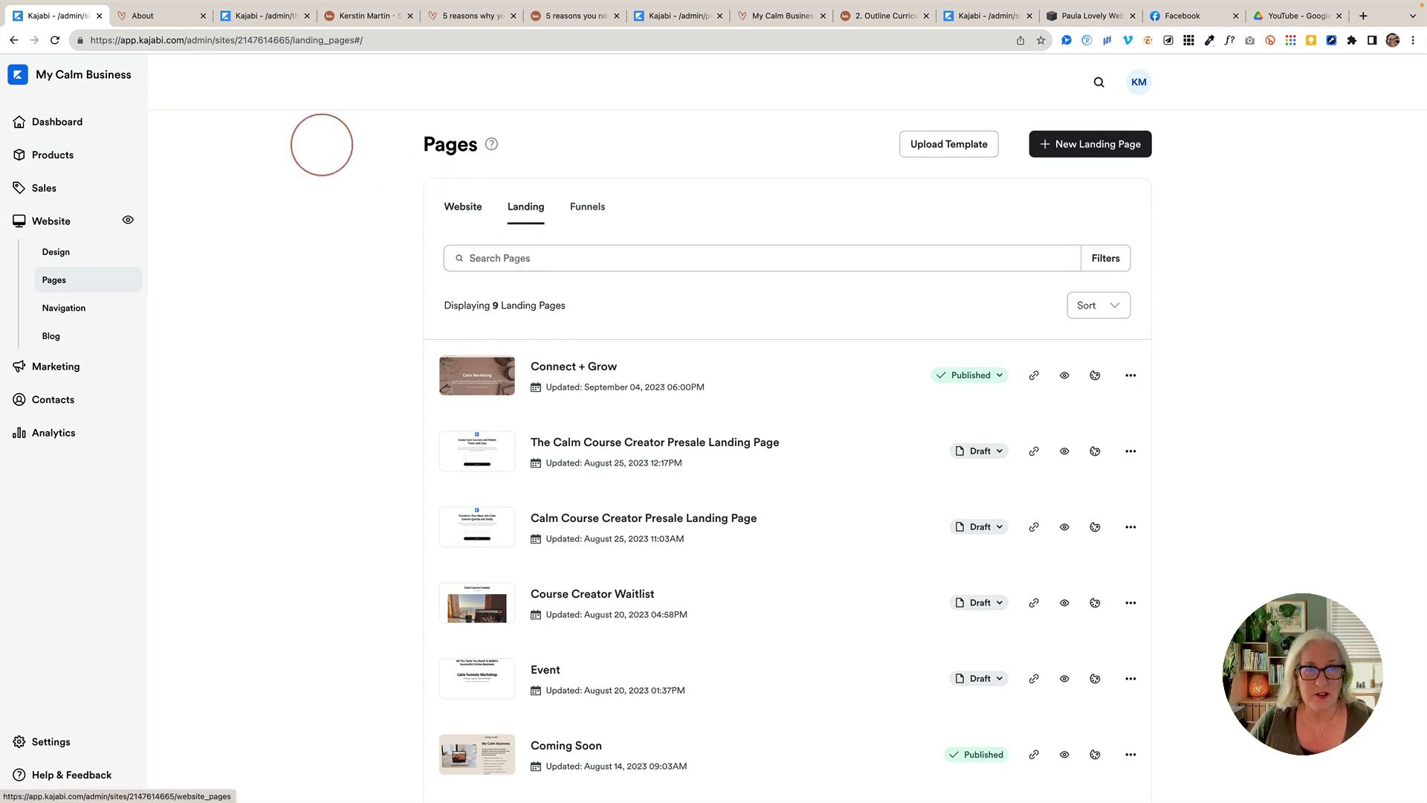
pyautogui.click(149, 15)
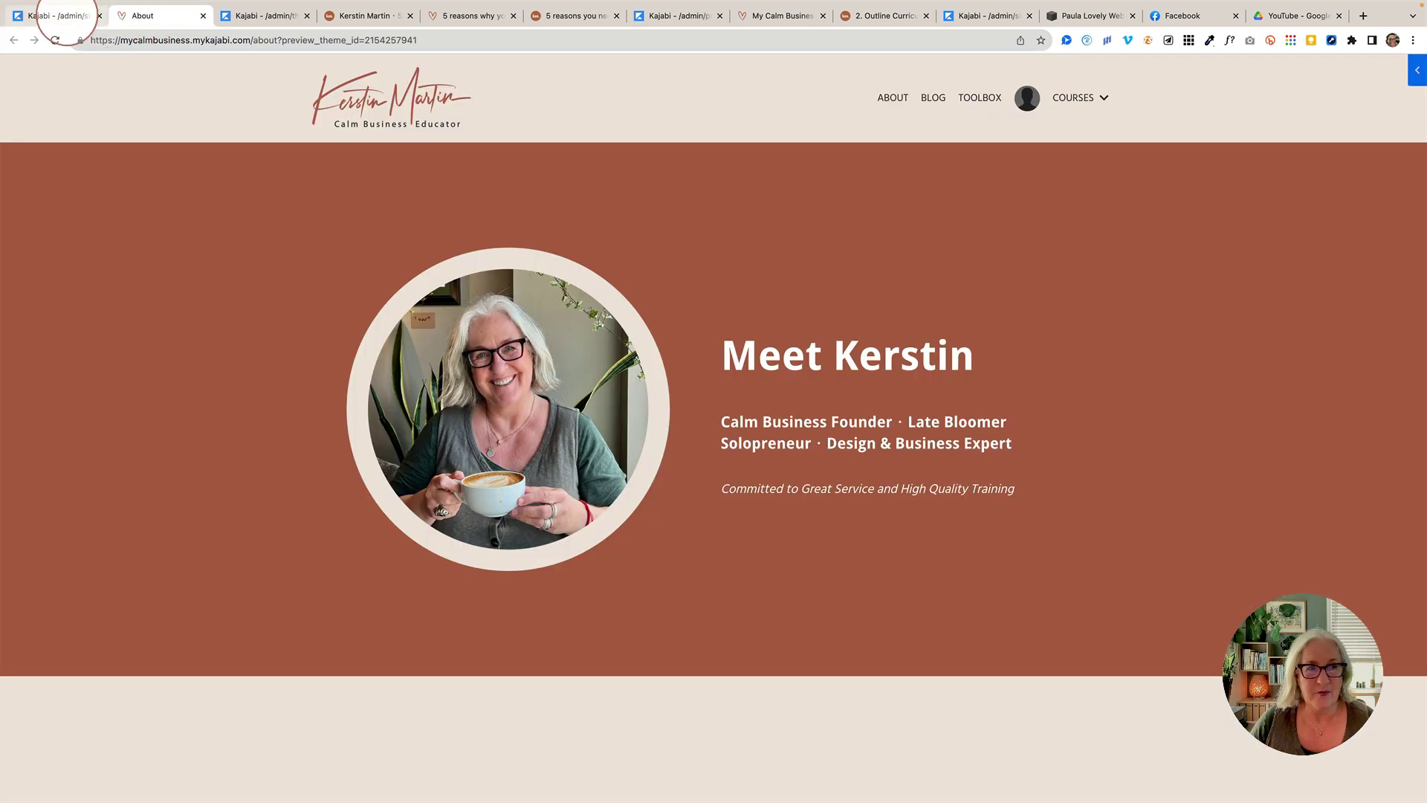
pyautogui.click(63, 15)
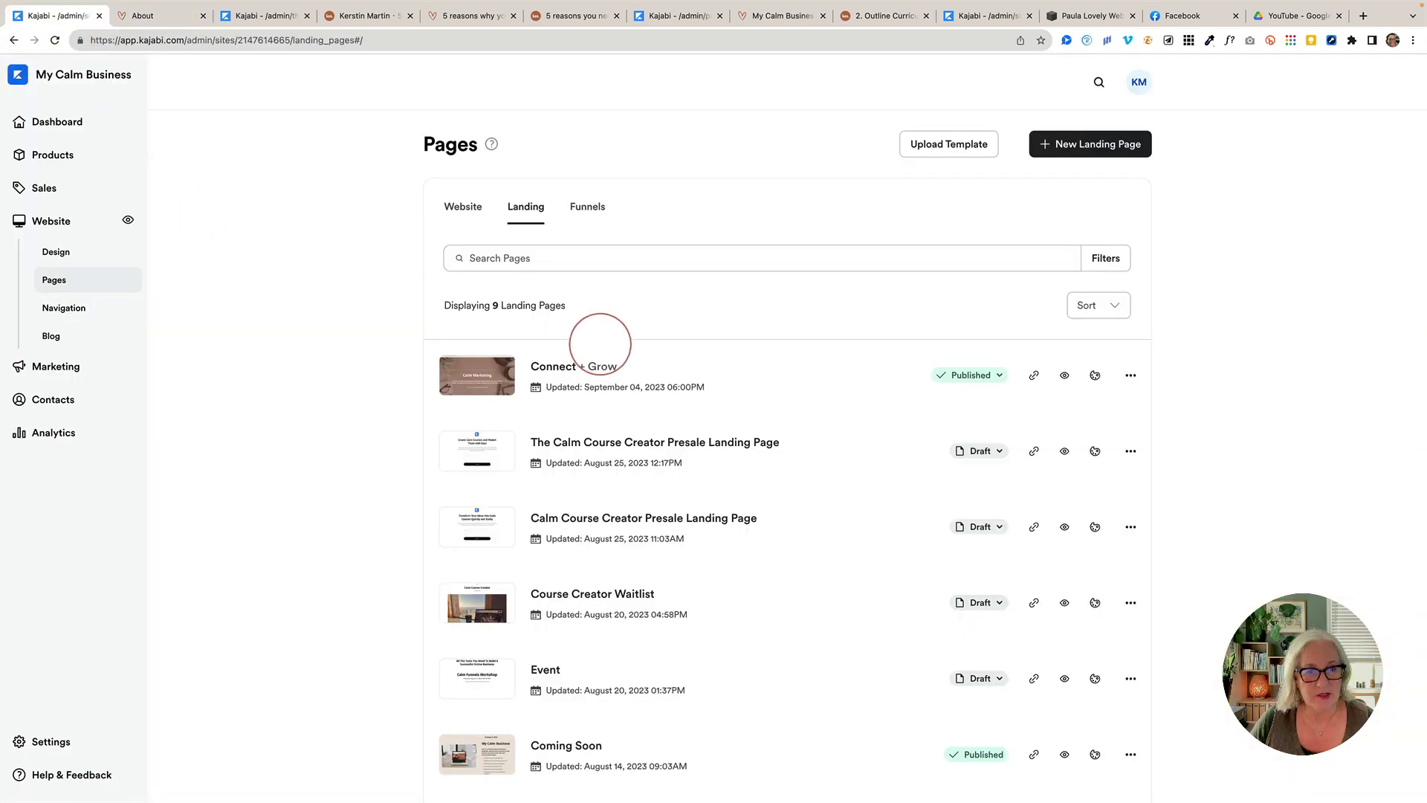
# - Open the About page from the website pages list in the editor and look over its first sections
pyautogui.click(462, 208)
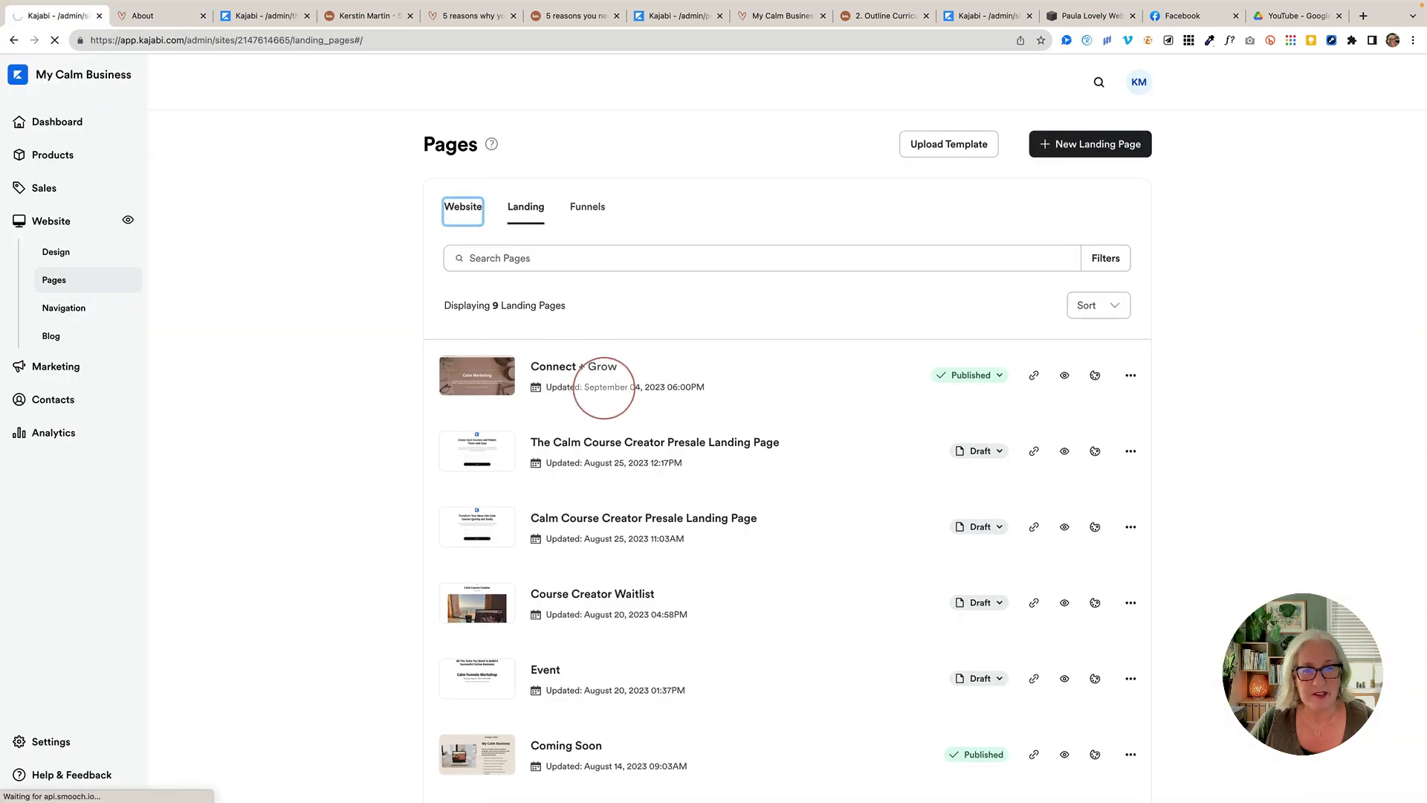
pyautogui.click(550, 368)
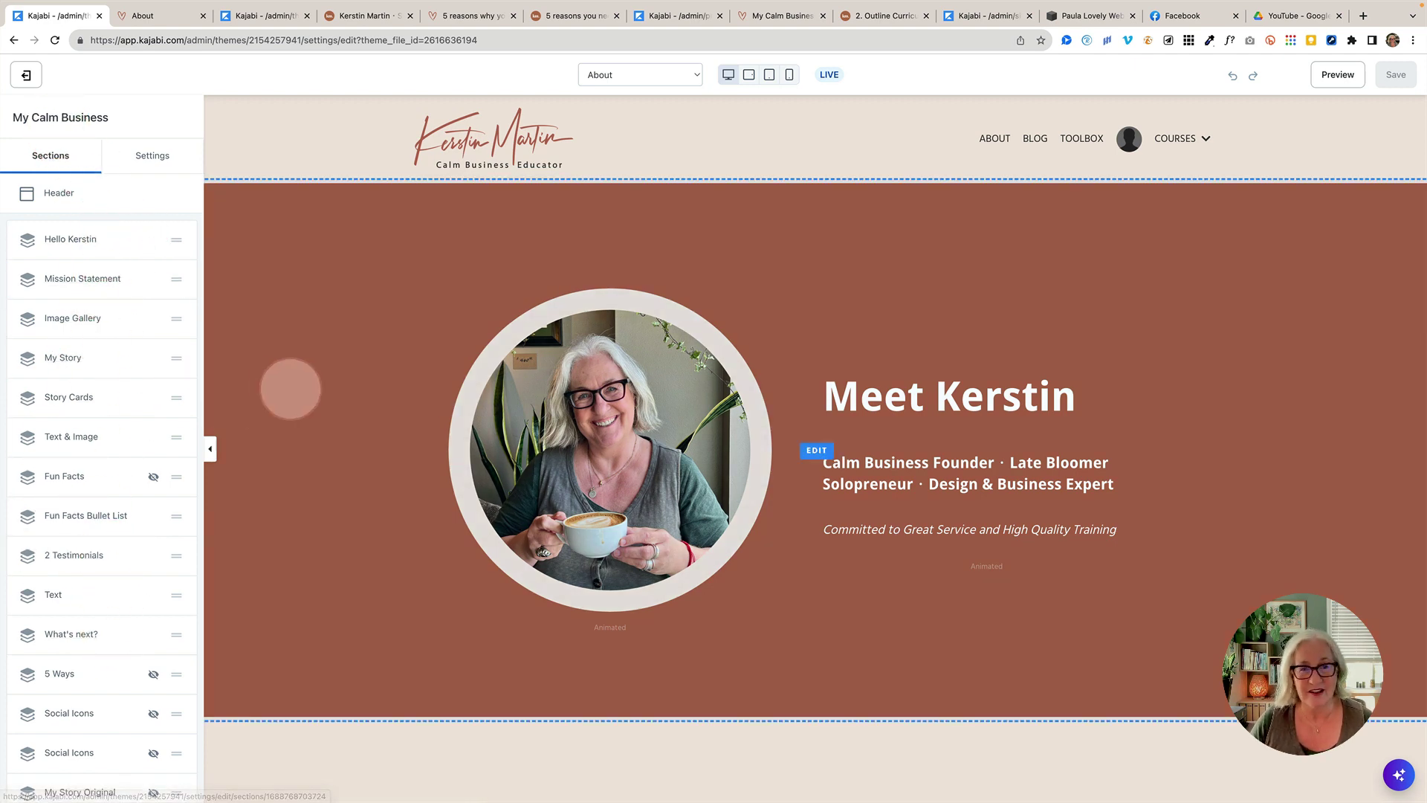
pyautogui.scroll(-8, 290, 387)
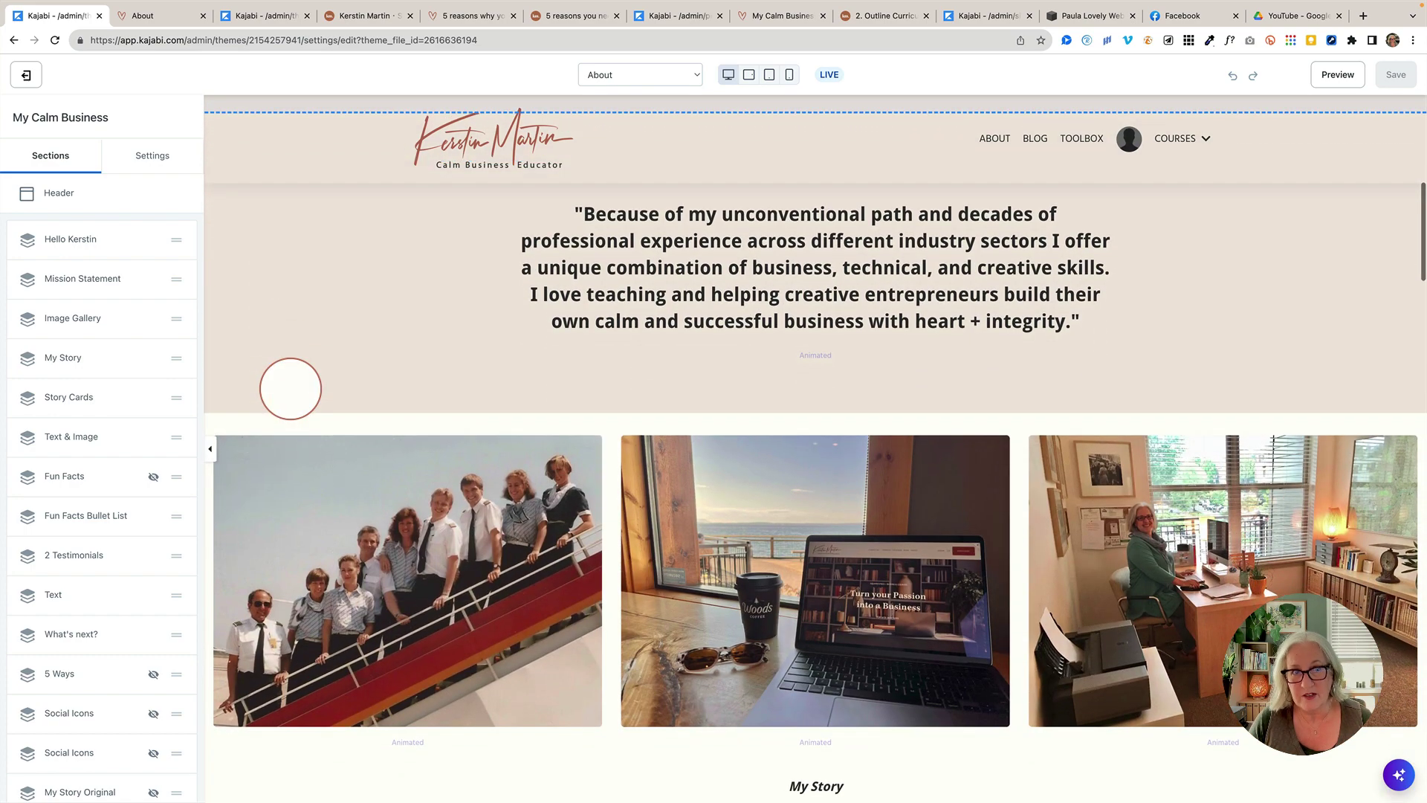
pyautogui.scroll(8, 290, 388)
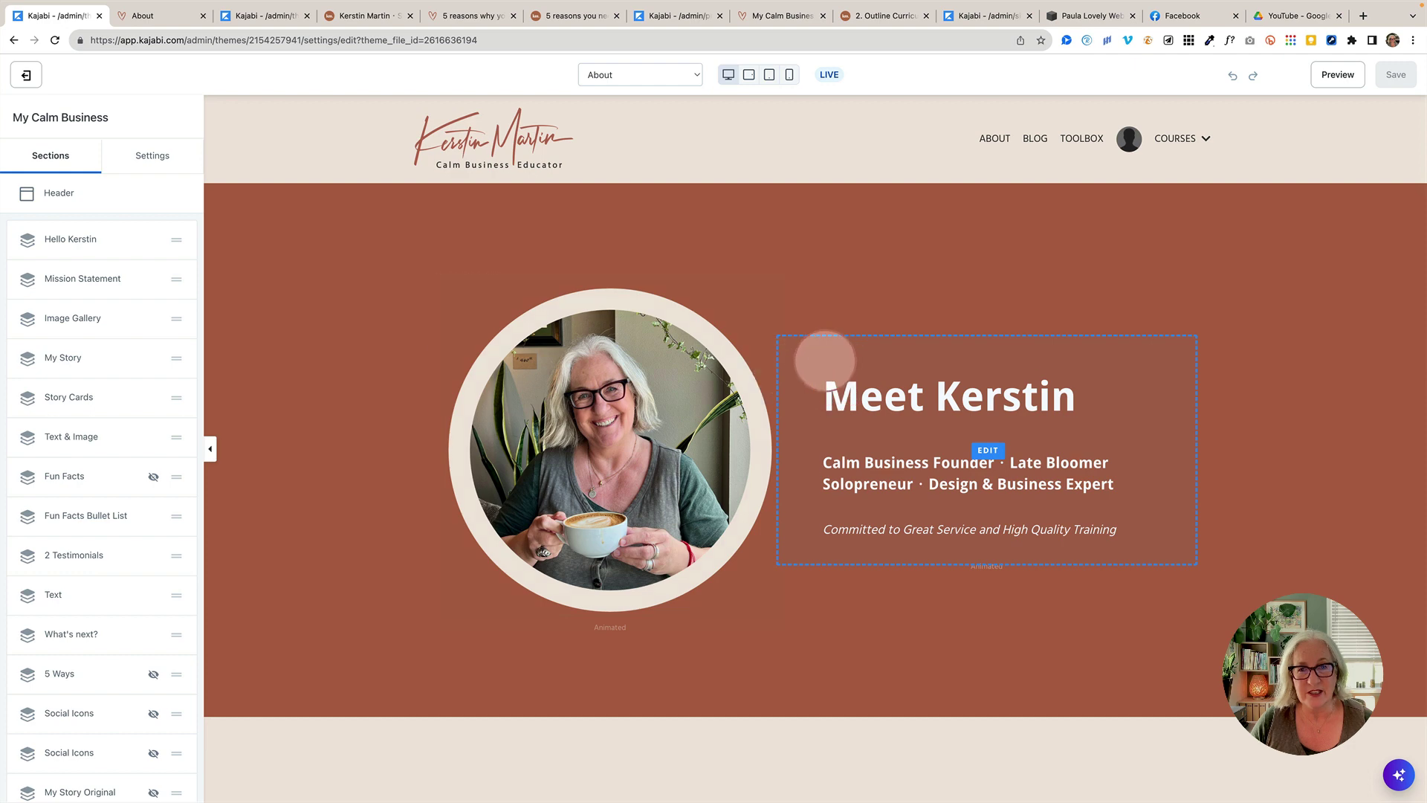
# - Open the About page's introductory section and examine its image and text blocks
pyautogui.click(394, 282)
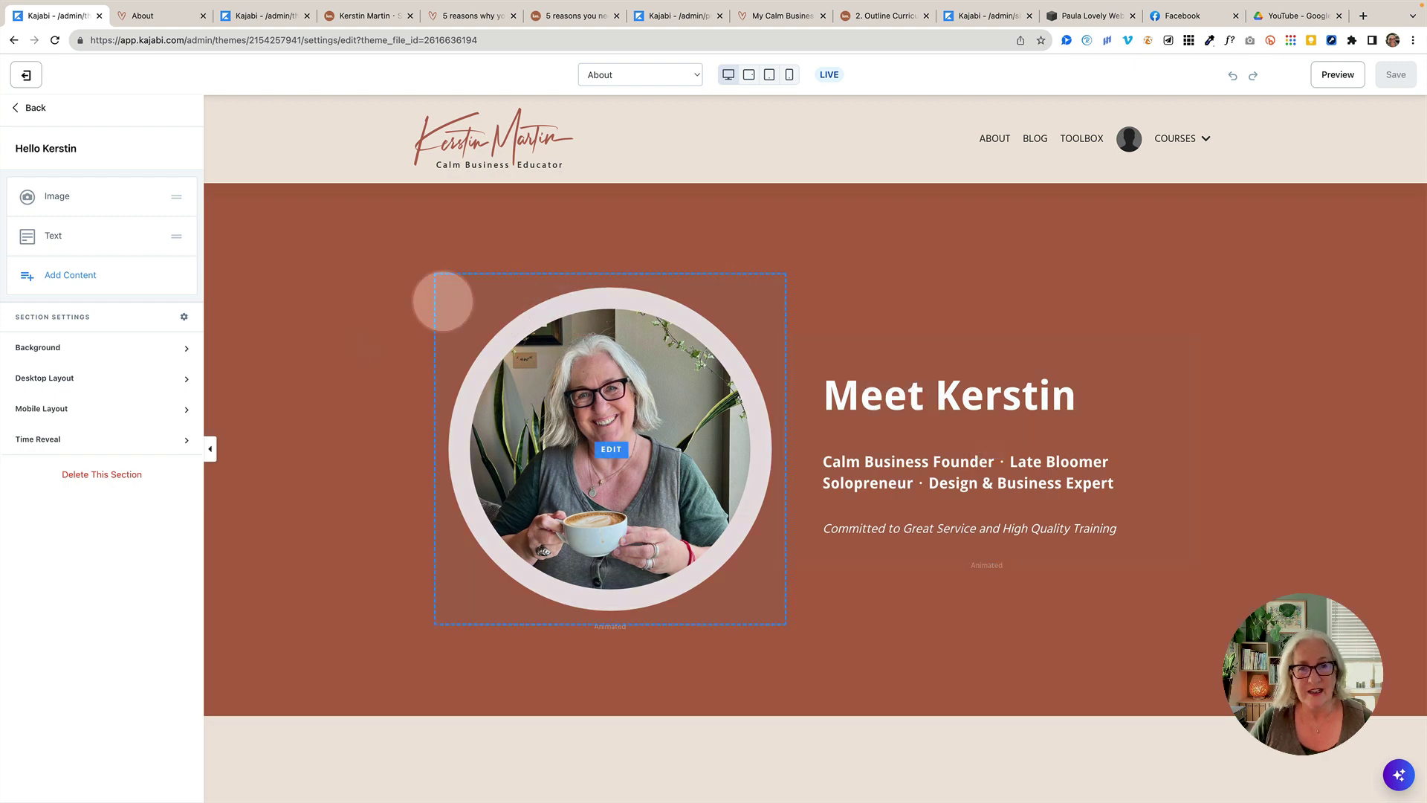
pyautogui.click(50, 210)
pyautogui.click(53, 237)
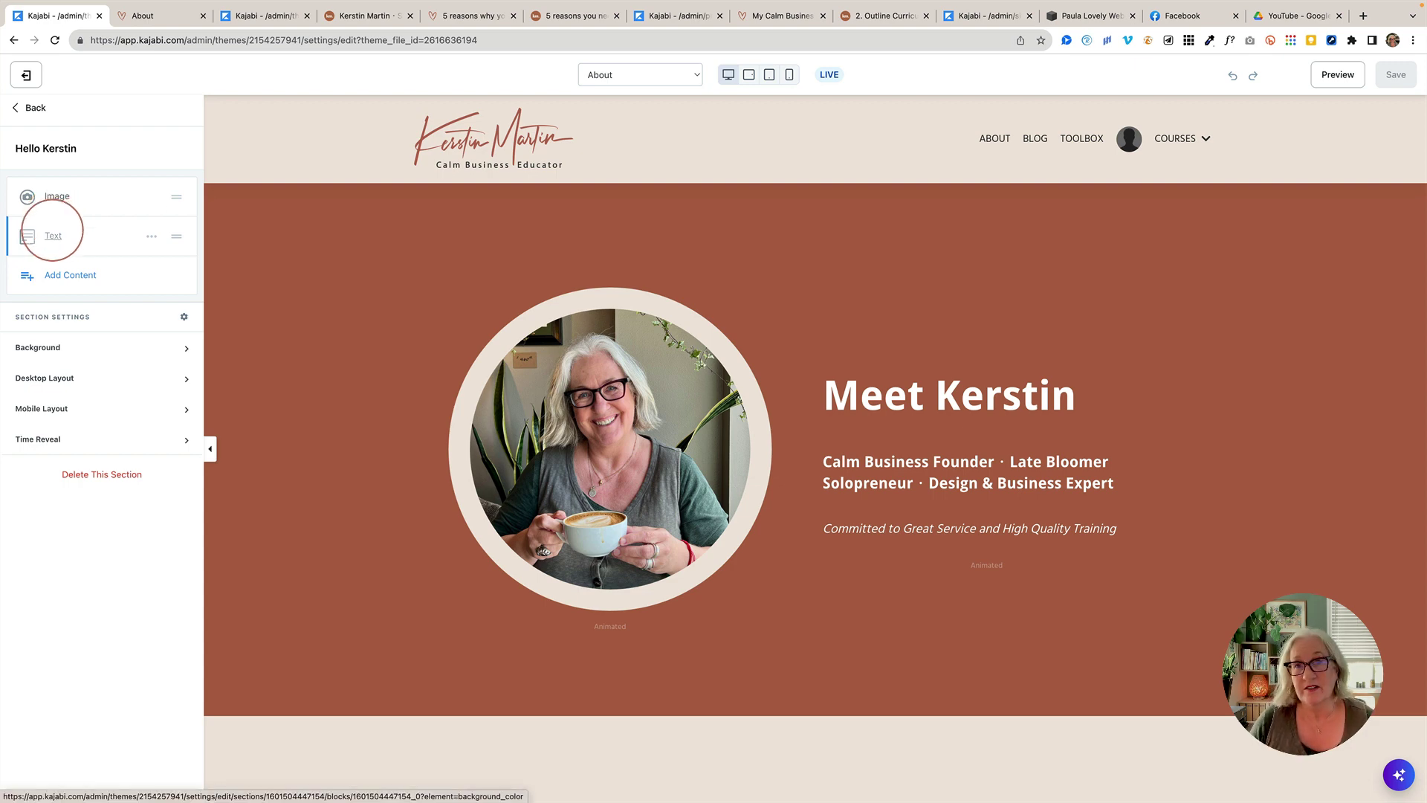
pyautogui.click(73, 197)
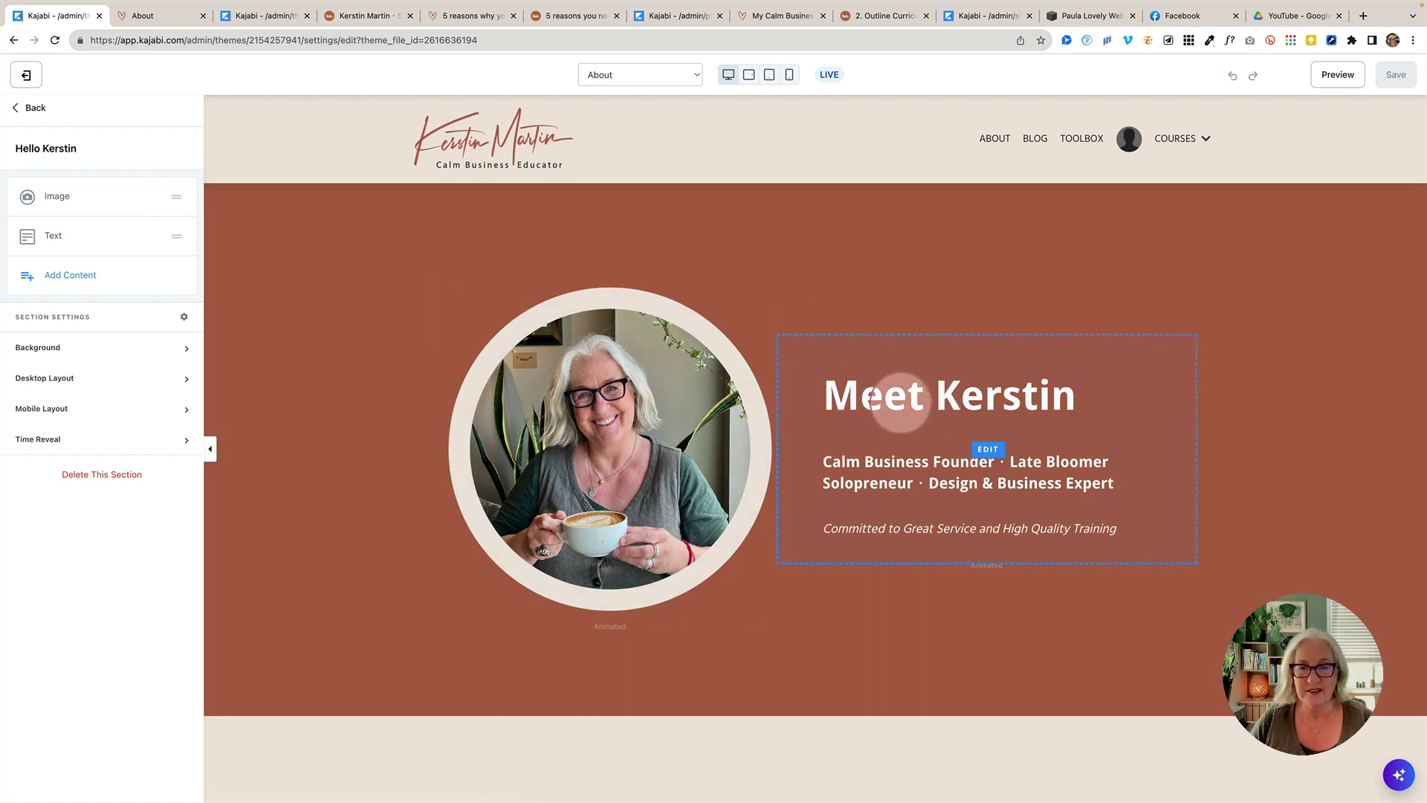
# - Open the introduction's text block and inspect the text color options for its headings and the block settings
pyautogui.click(900, 402)
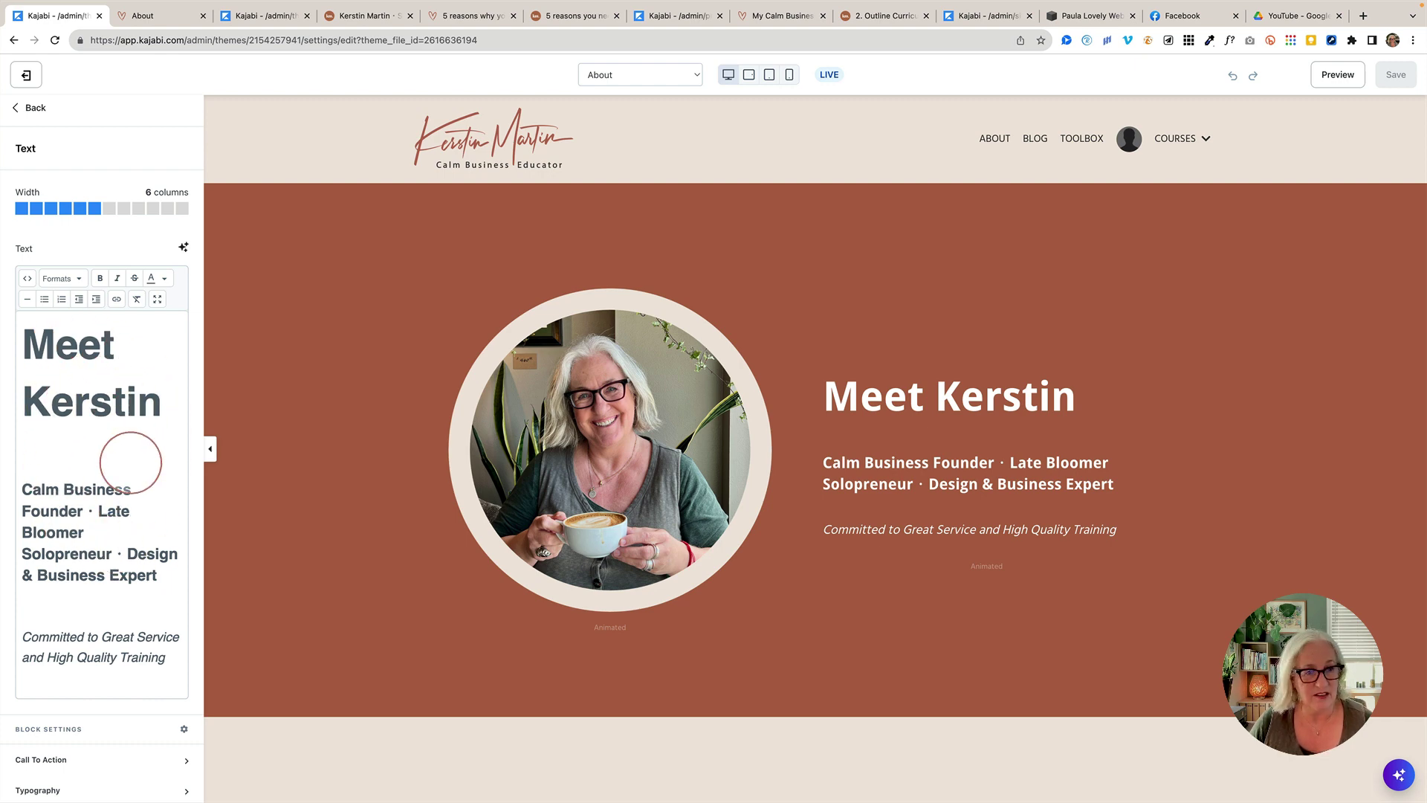
pyautogui.moveTo(56, 342); pyautogui.dragTo(99, 576)
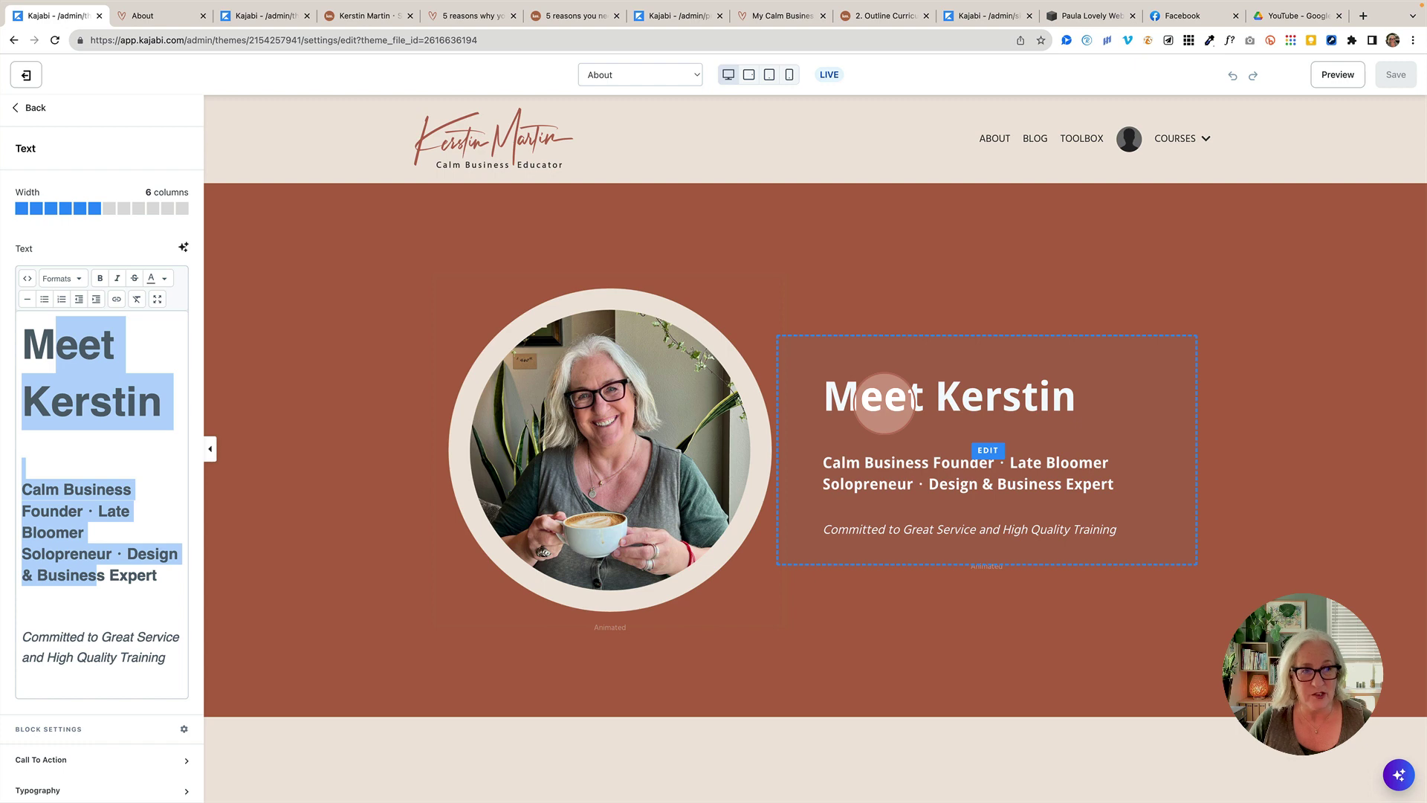
pyautogui.click(56, 401)
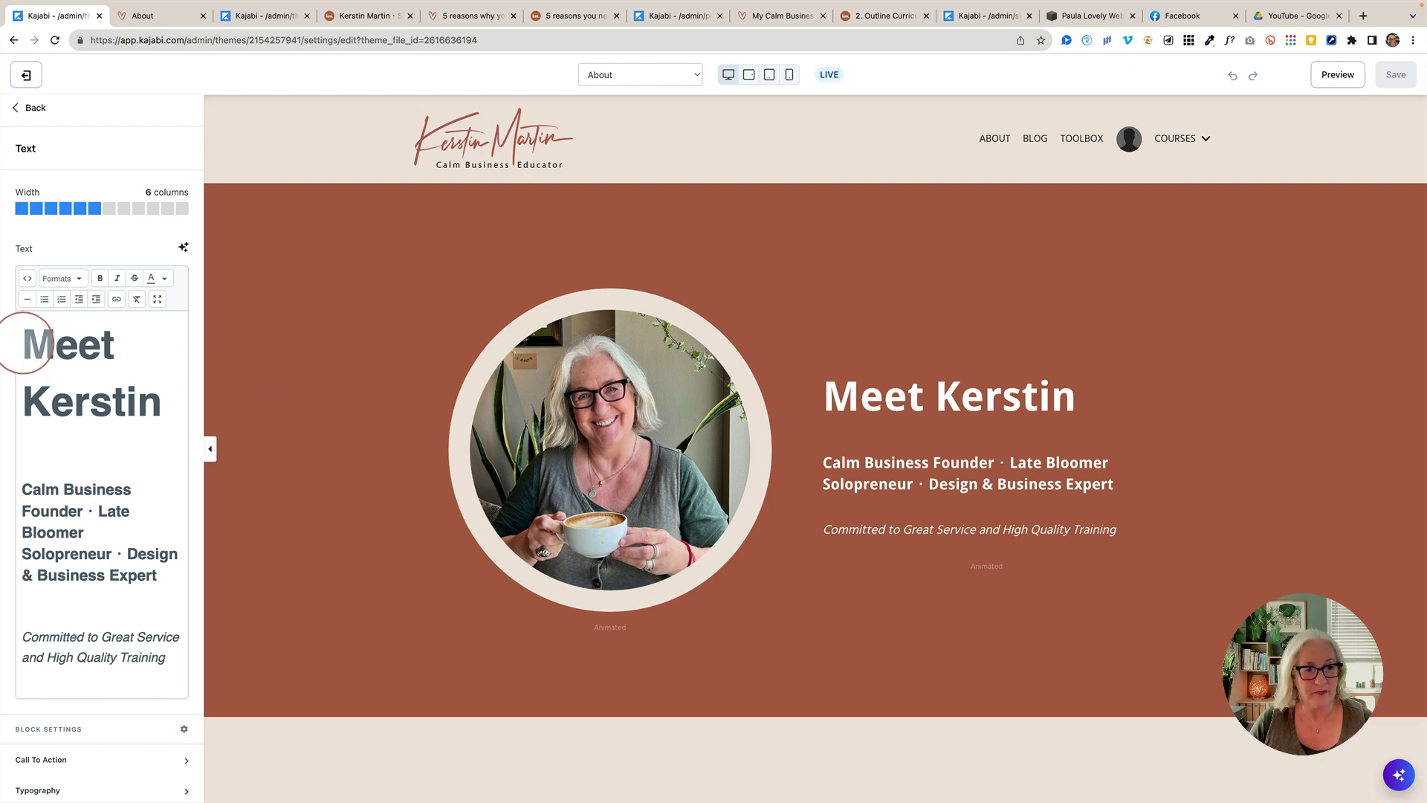
pyautogui.moveTo(23, 344); pyautogui.dragTo(137, 622)
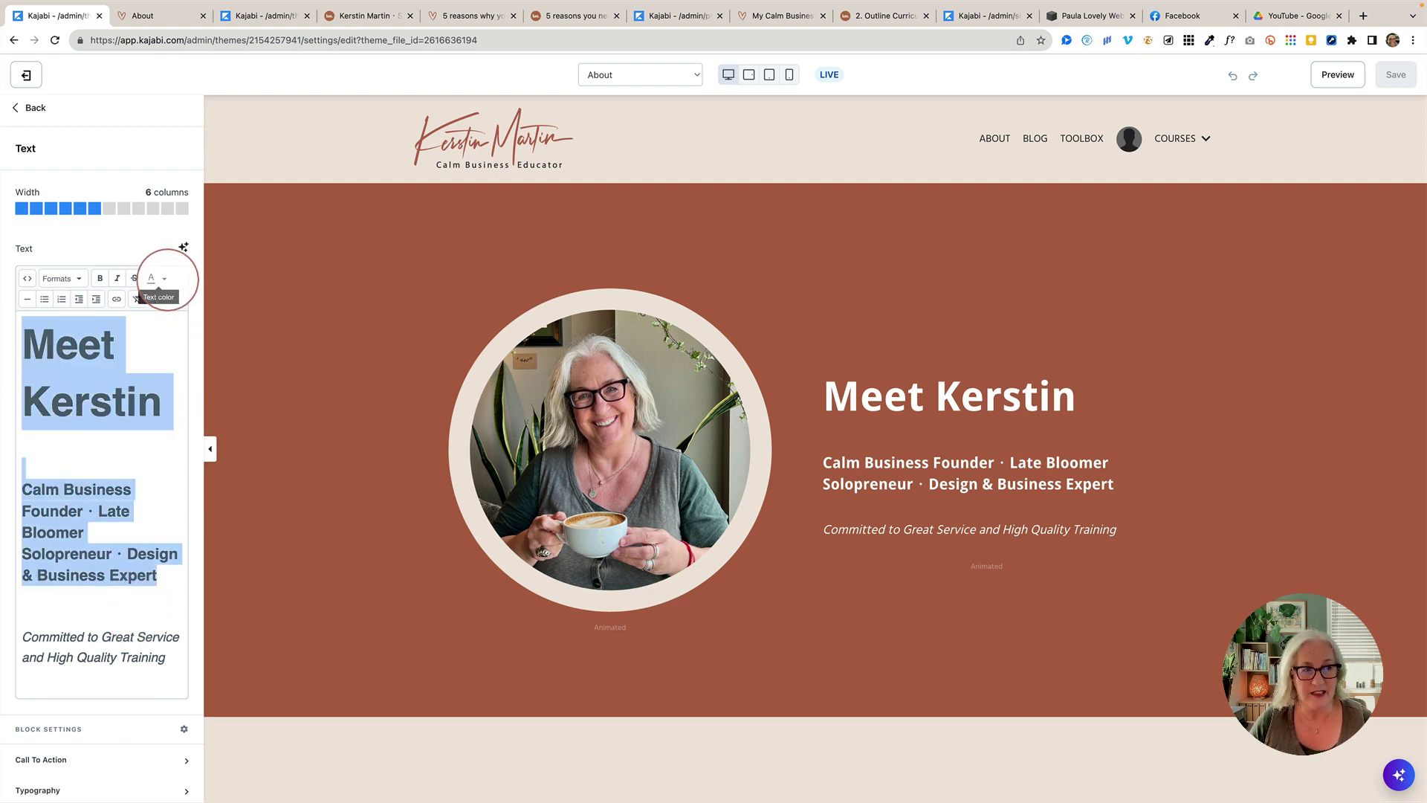
pyautogui.click(165, 279)
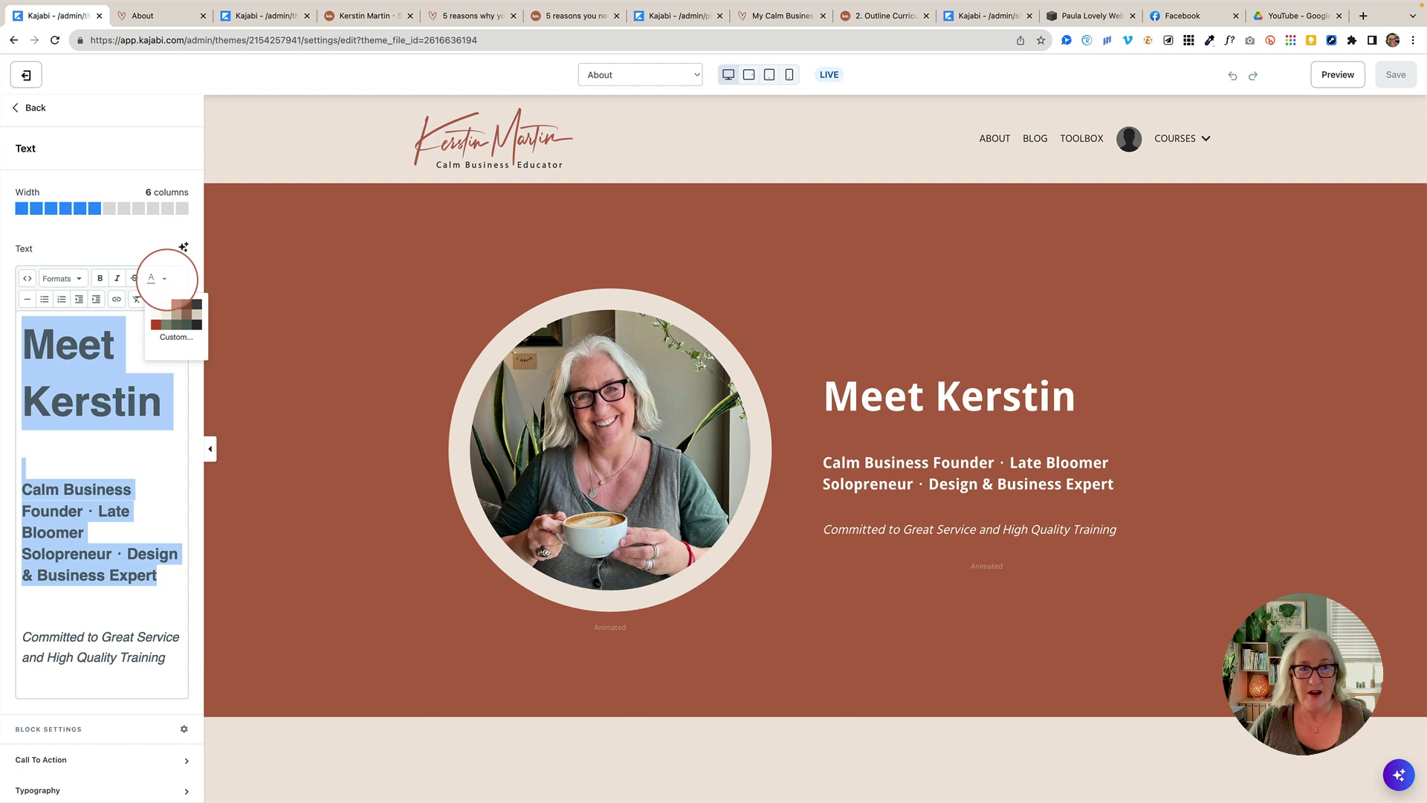
pyautogui.click(57, 346)
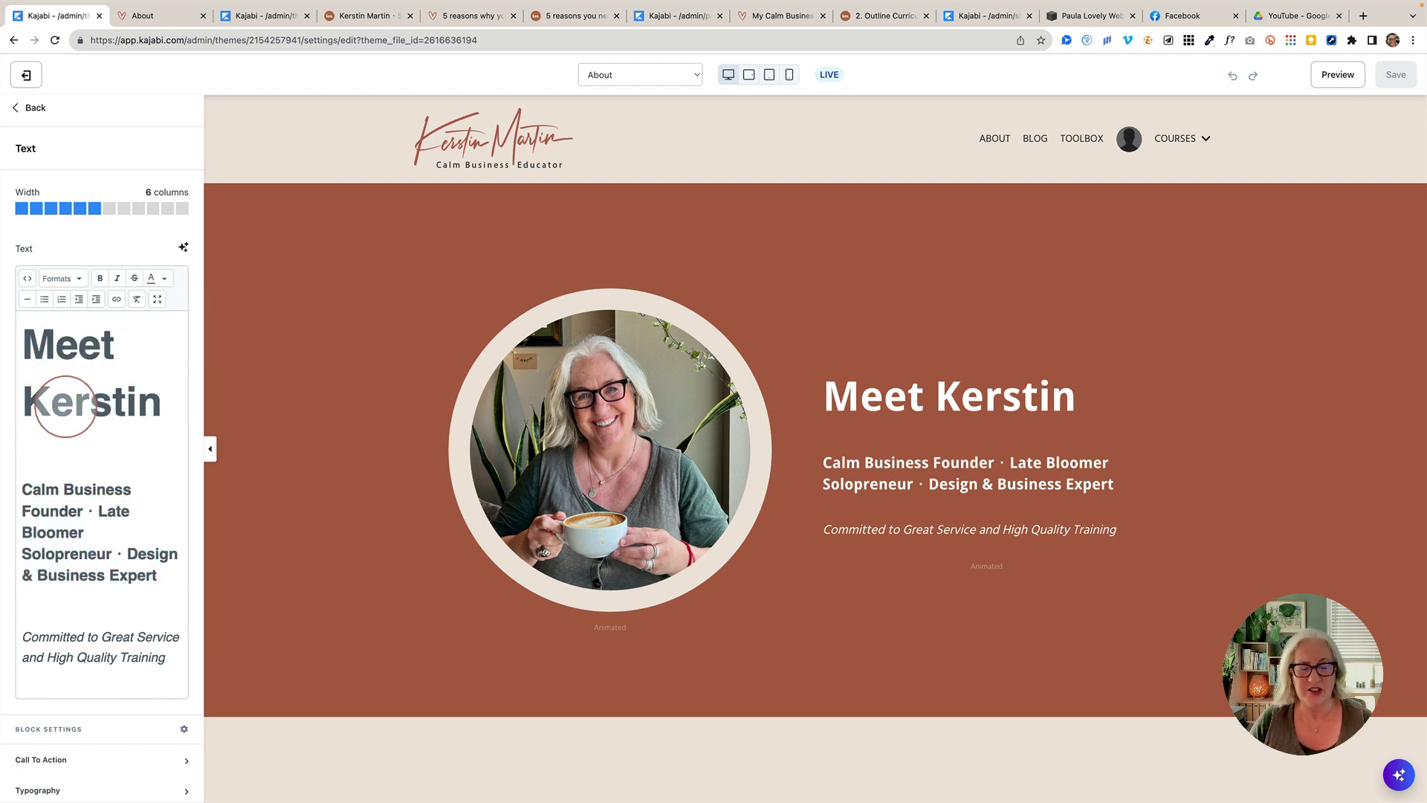
pyautogui.scroll(-5, 79, 436)
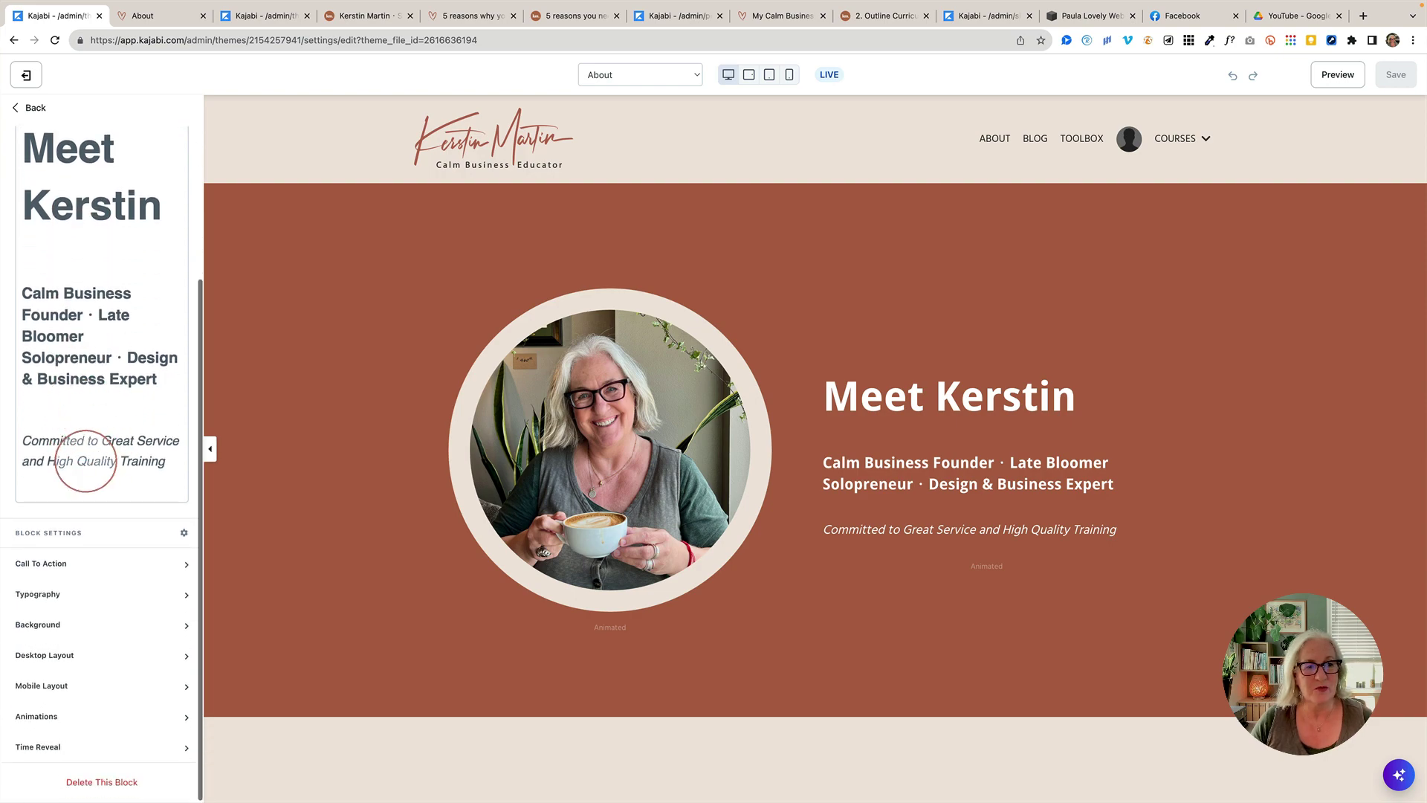
# - Open the "Jill of All Trades" text block and view its content in the full-screen text editor, returning to the normal view
pyautogui.scroll(-15, 364, 446)
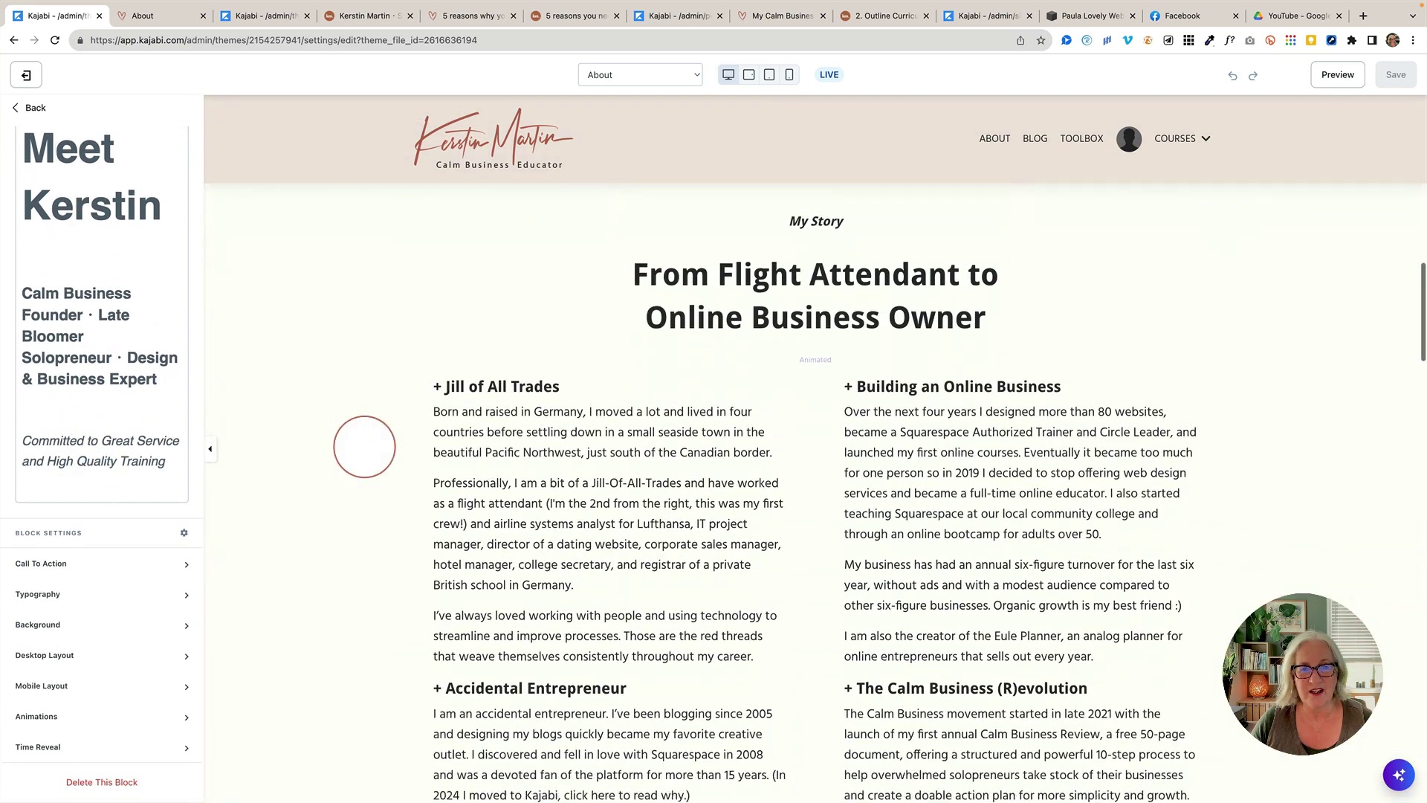
pyautogui.scroll(-3, 364, 445)
pyautogui.click(478, 469)
pyautogui.scroll(-2, 95, 456)
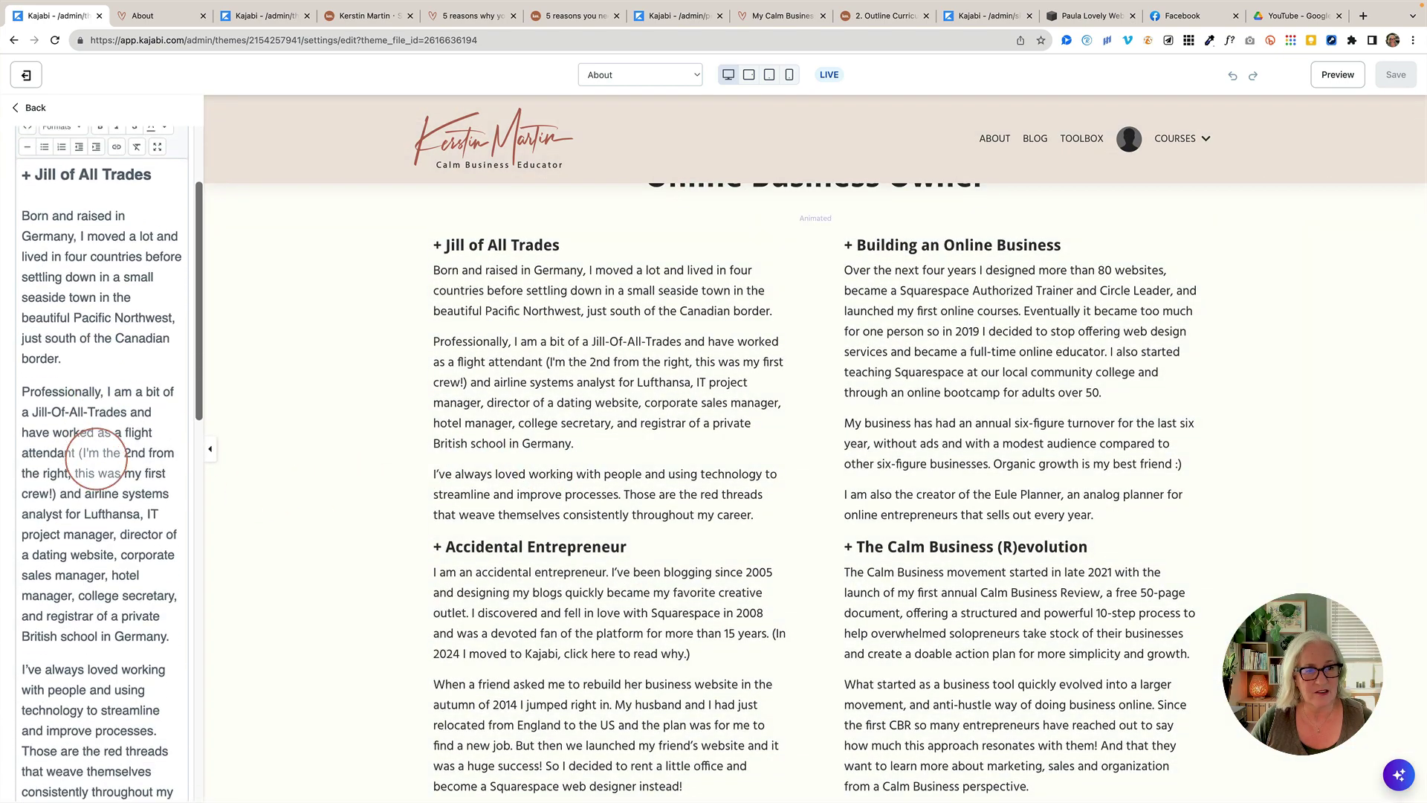
pyautogui.scroll(-10, 95, 456)
pyautogui.scroll(15, 82, 502)
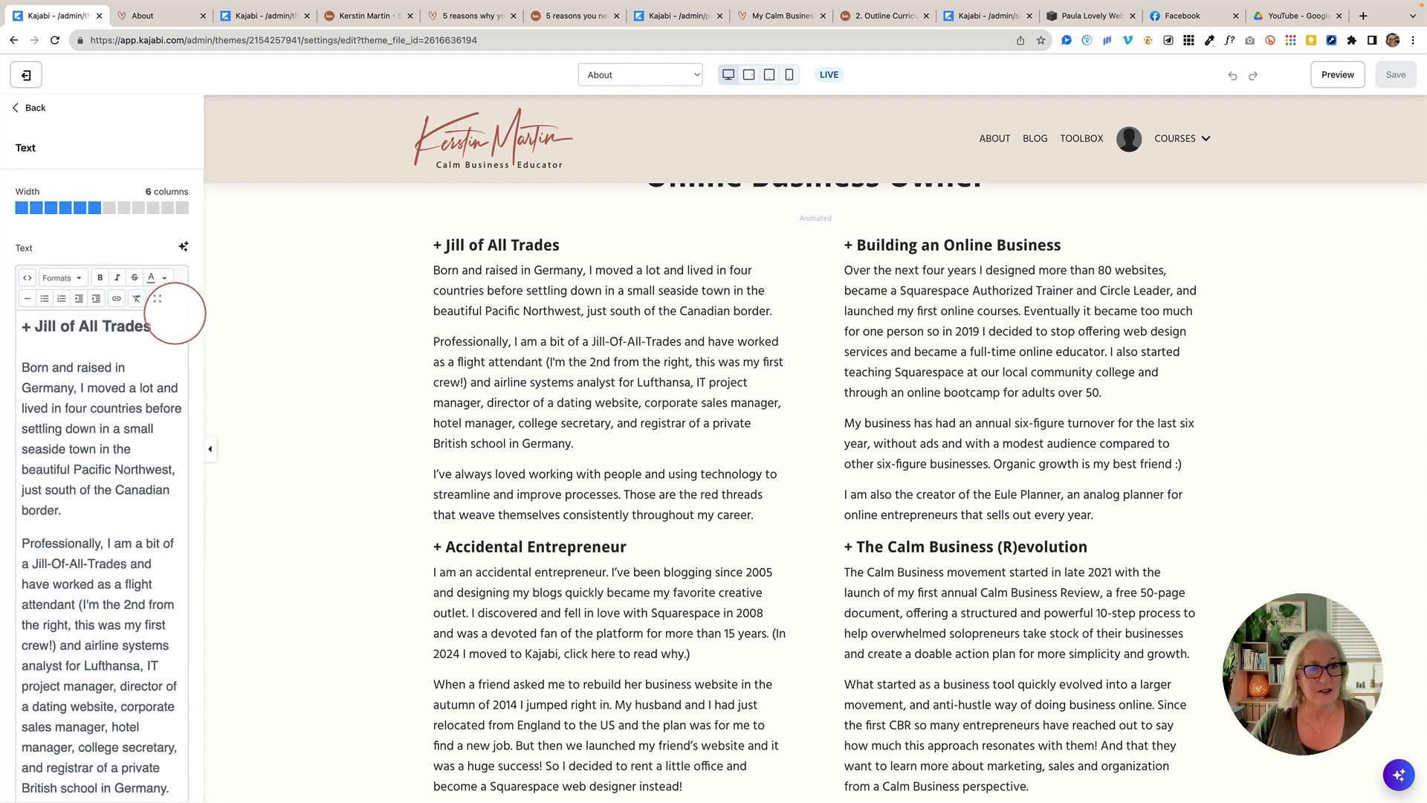
pyautogui.click(158, 298)
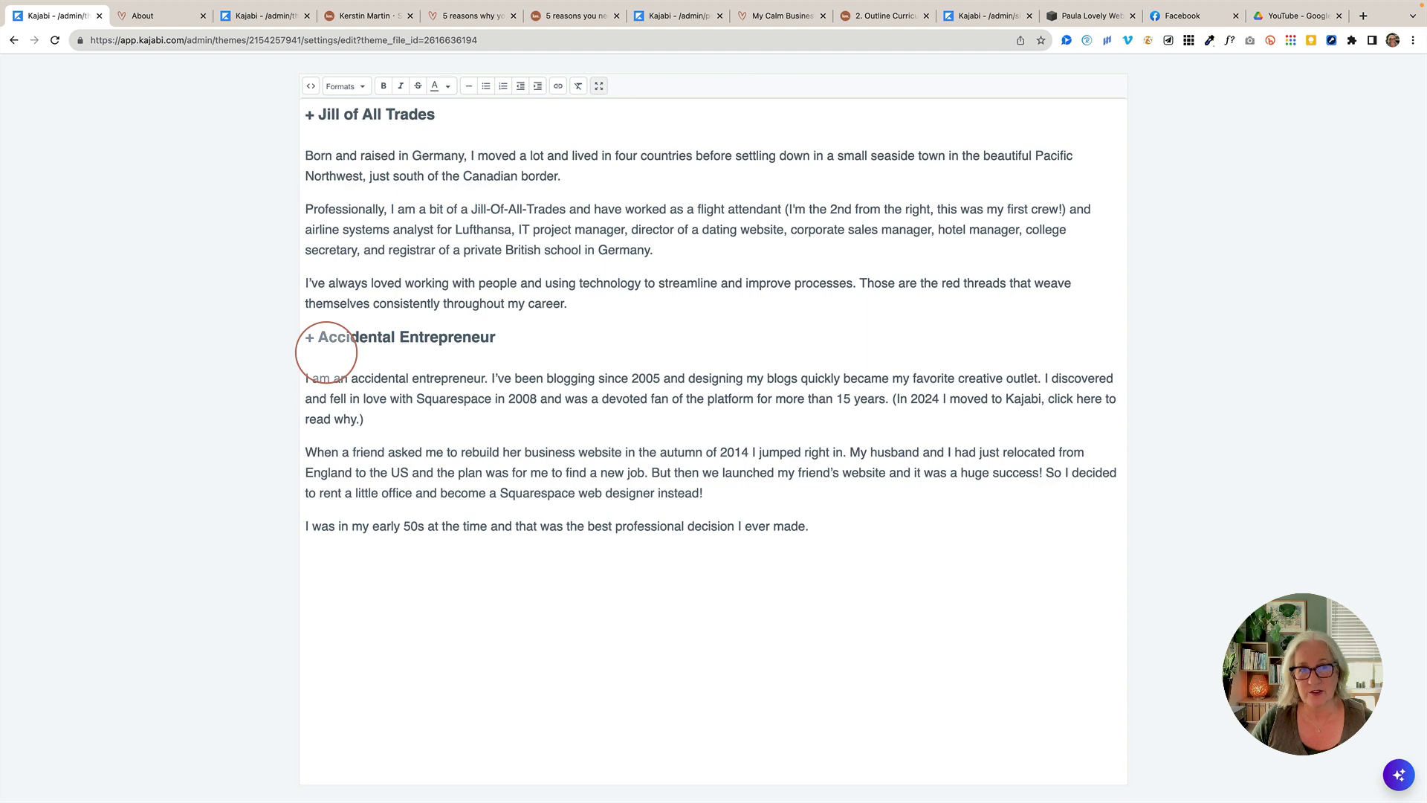
pyautogui.click(599, 86)
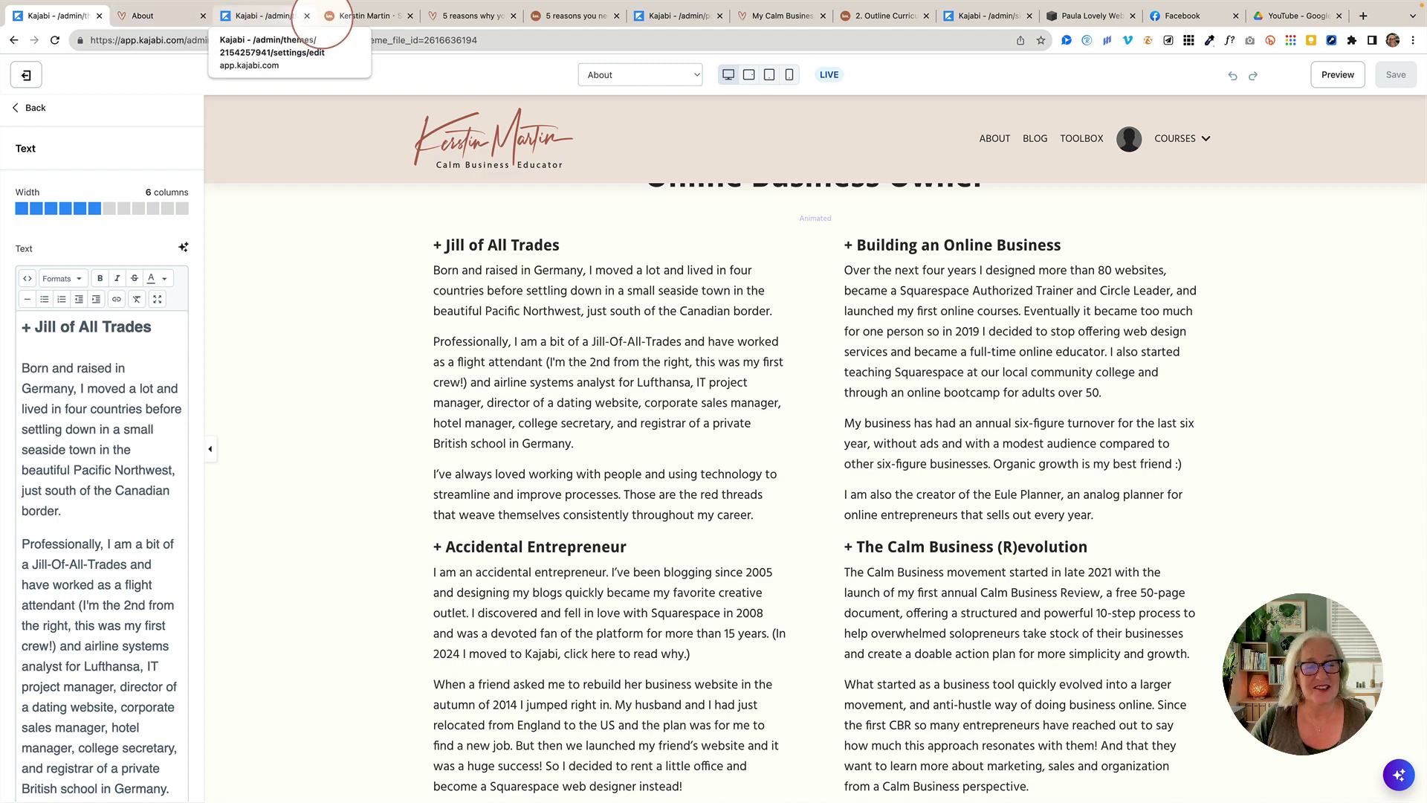
# - Switch to the Squarespace site and open its Calm Course Creator page for editing
pyautogui.click(360, 15)
pyautogui.click(449, 16)
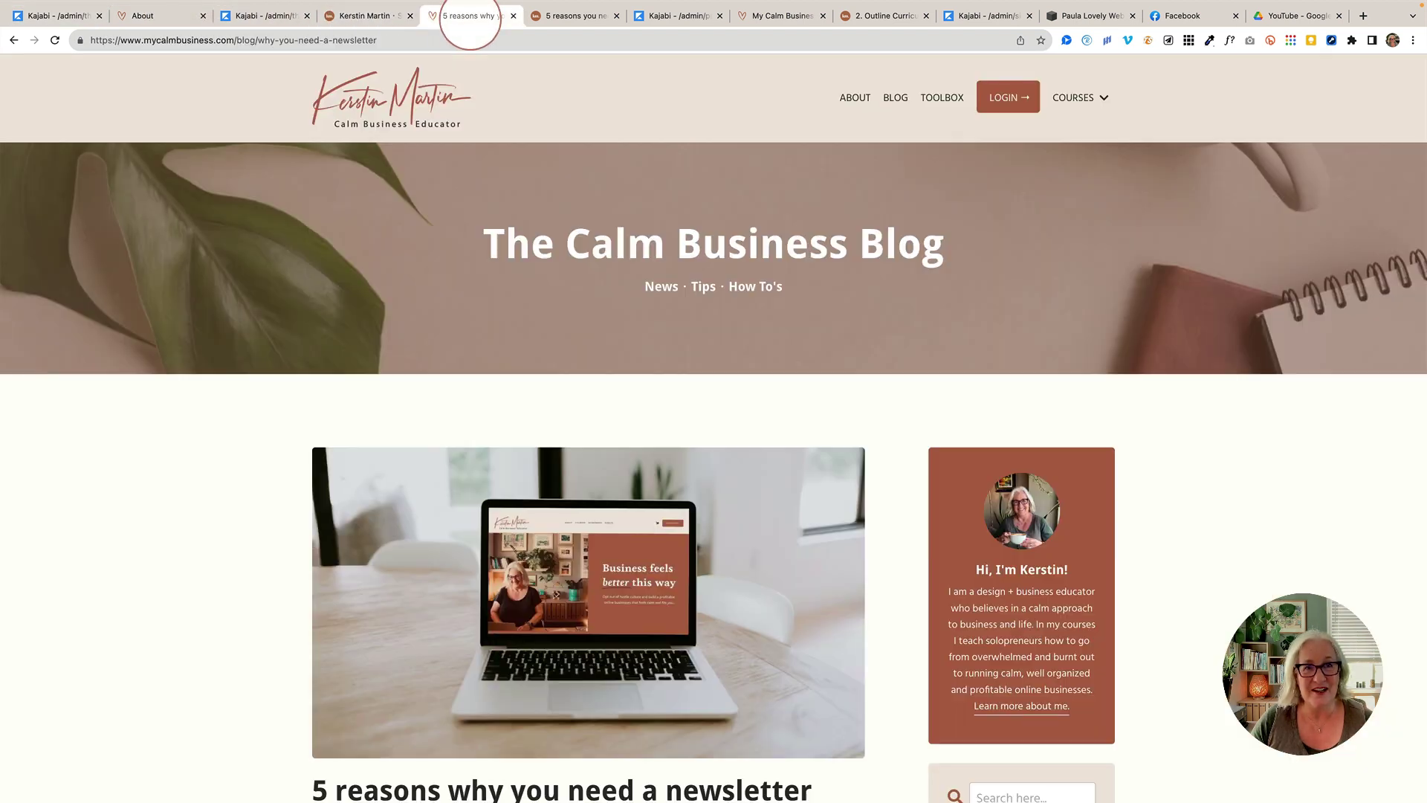
pyautogui.click(366, 16)
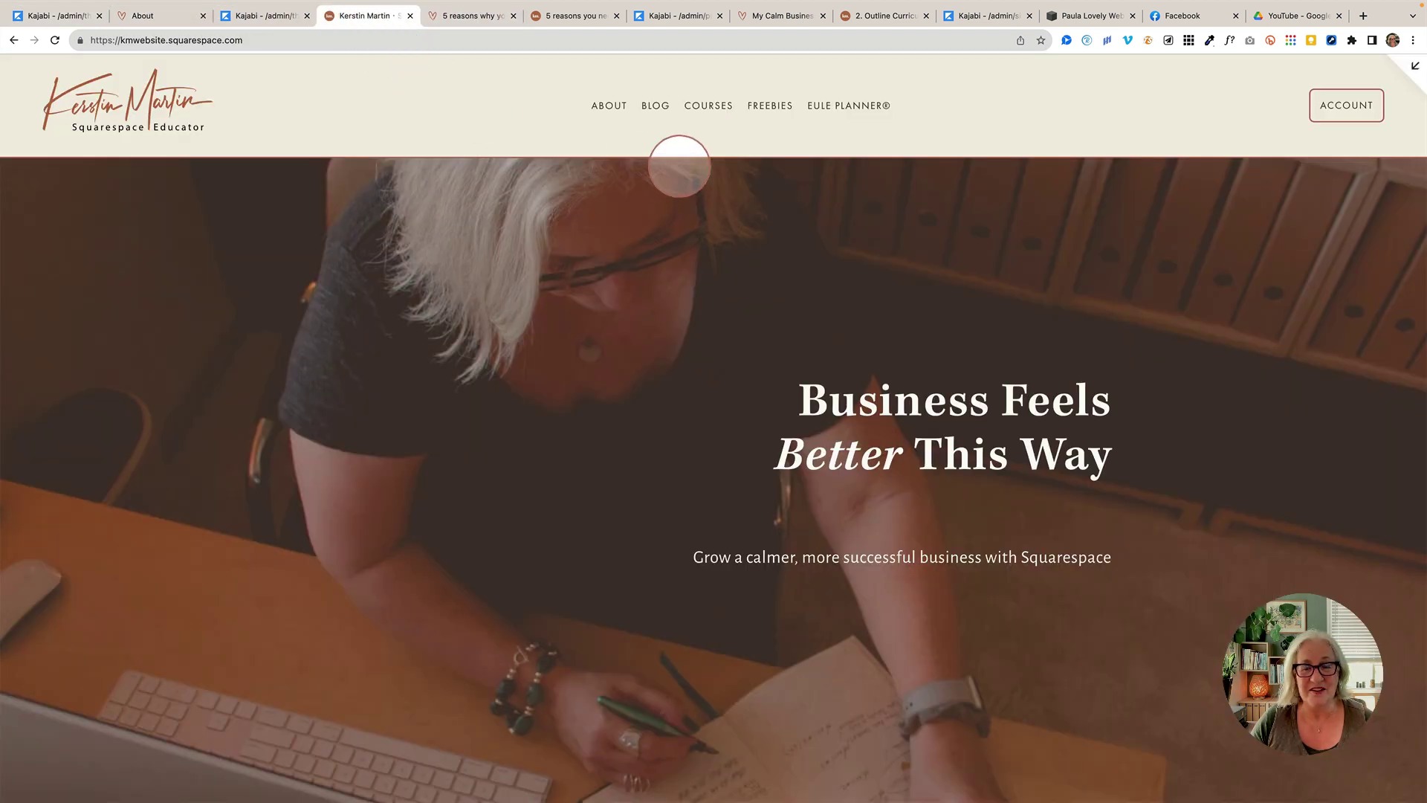
pyautogui.moveTo(709, 108)
pyautogui.click(710, 181)
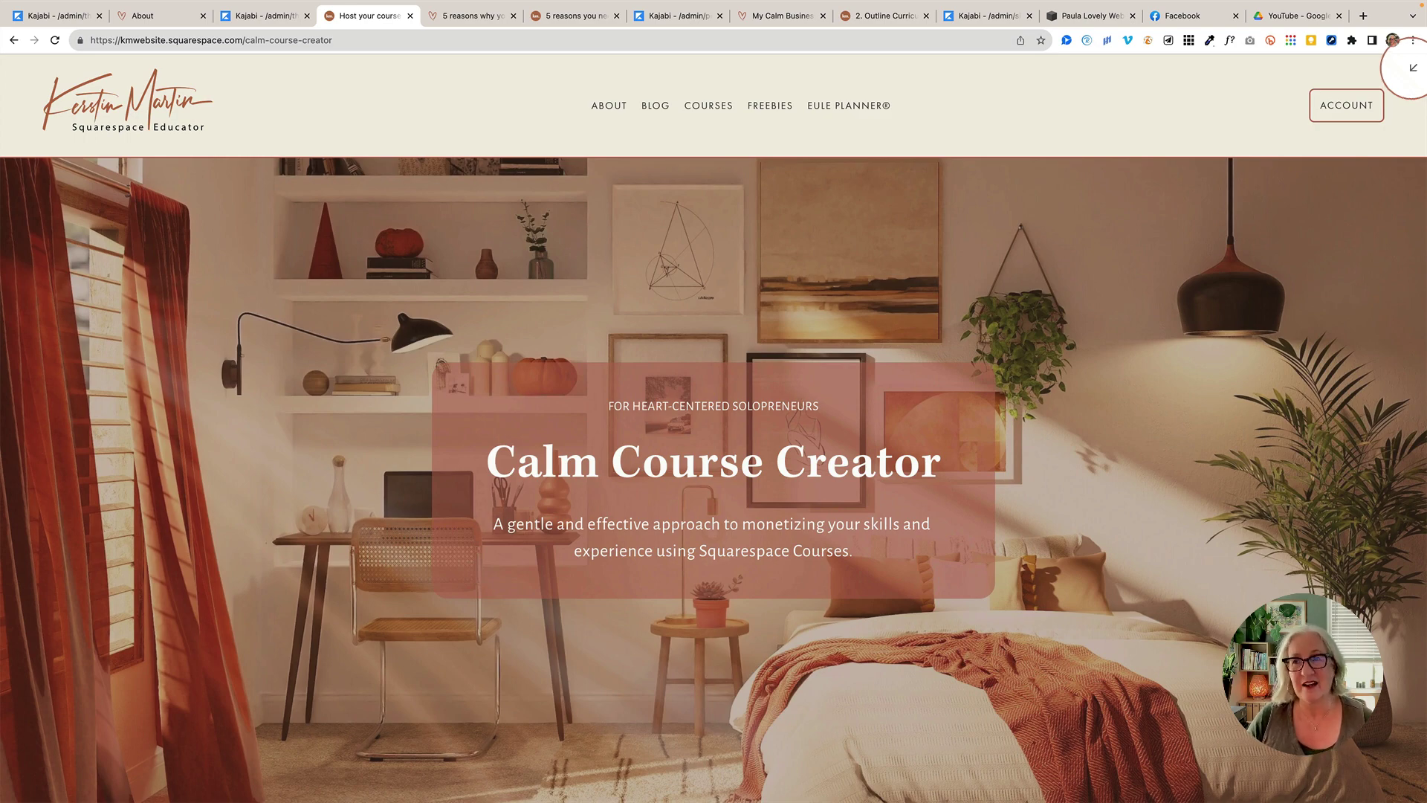
pyautogui.click(1413, 68)
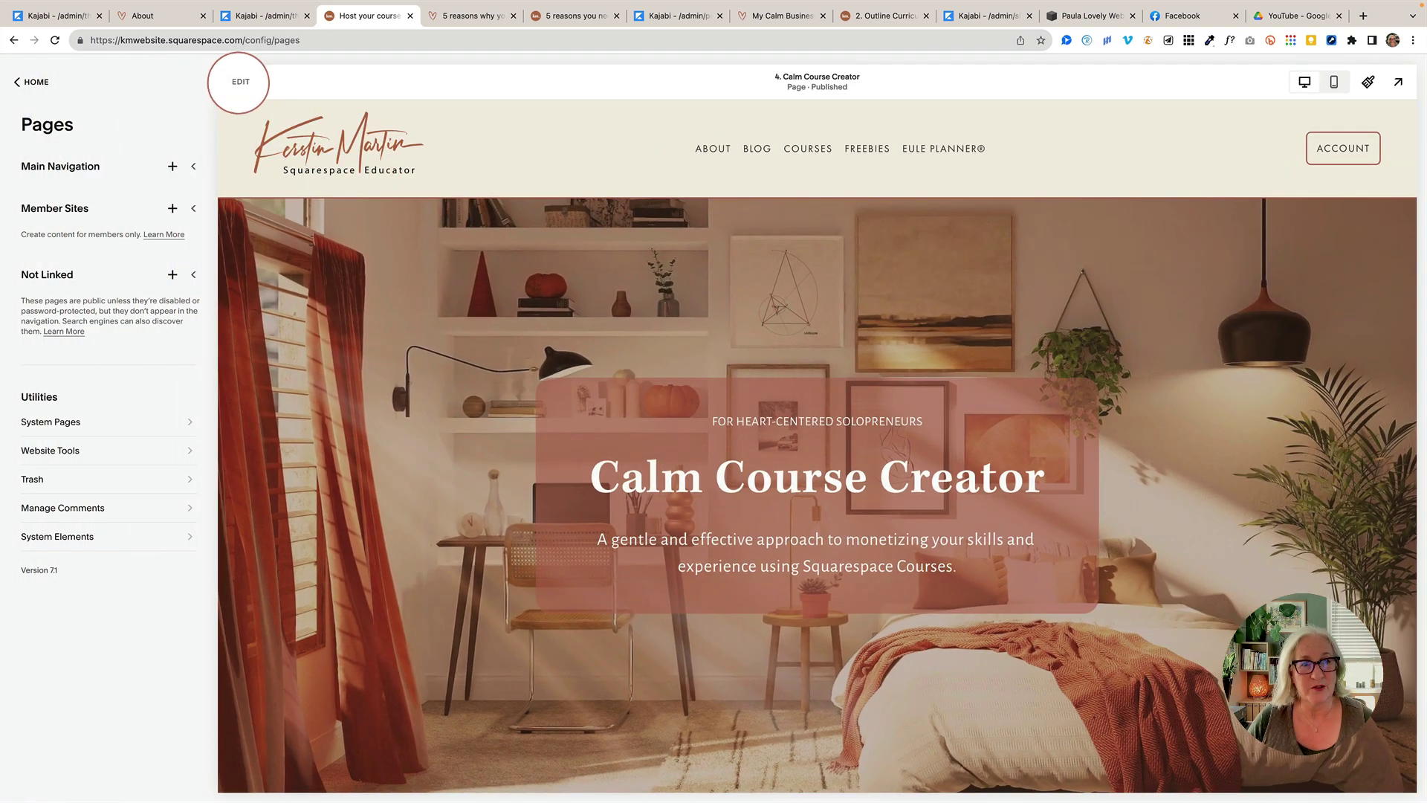
pyautogui.click(240, 82)
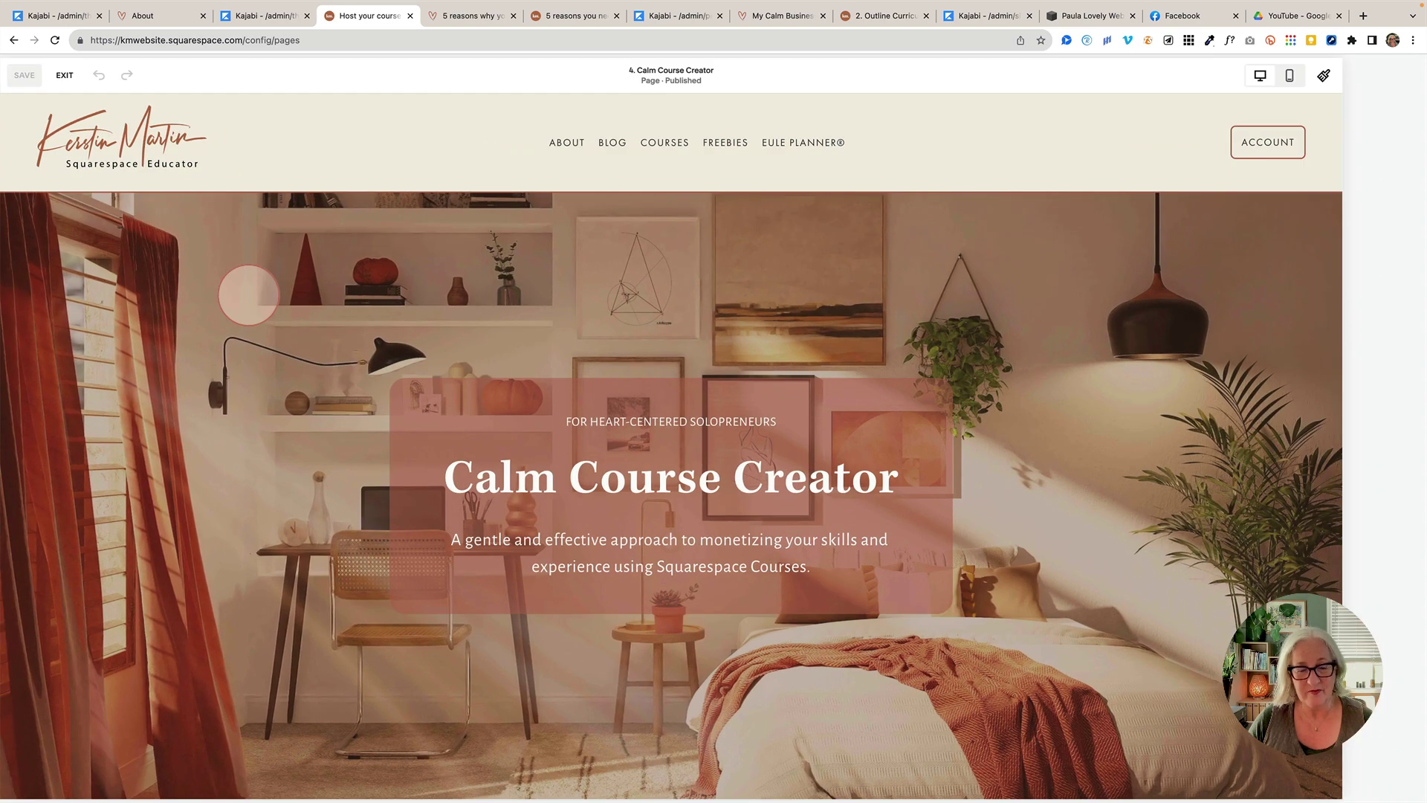
# - Examine the on-page text formatting options of the "Calm Course Creator" title block
pyautogui.scroll(-2, 248, 297)
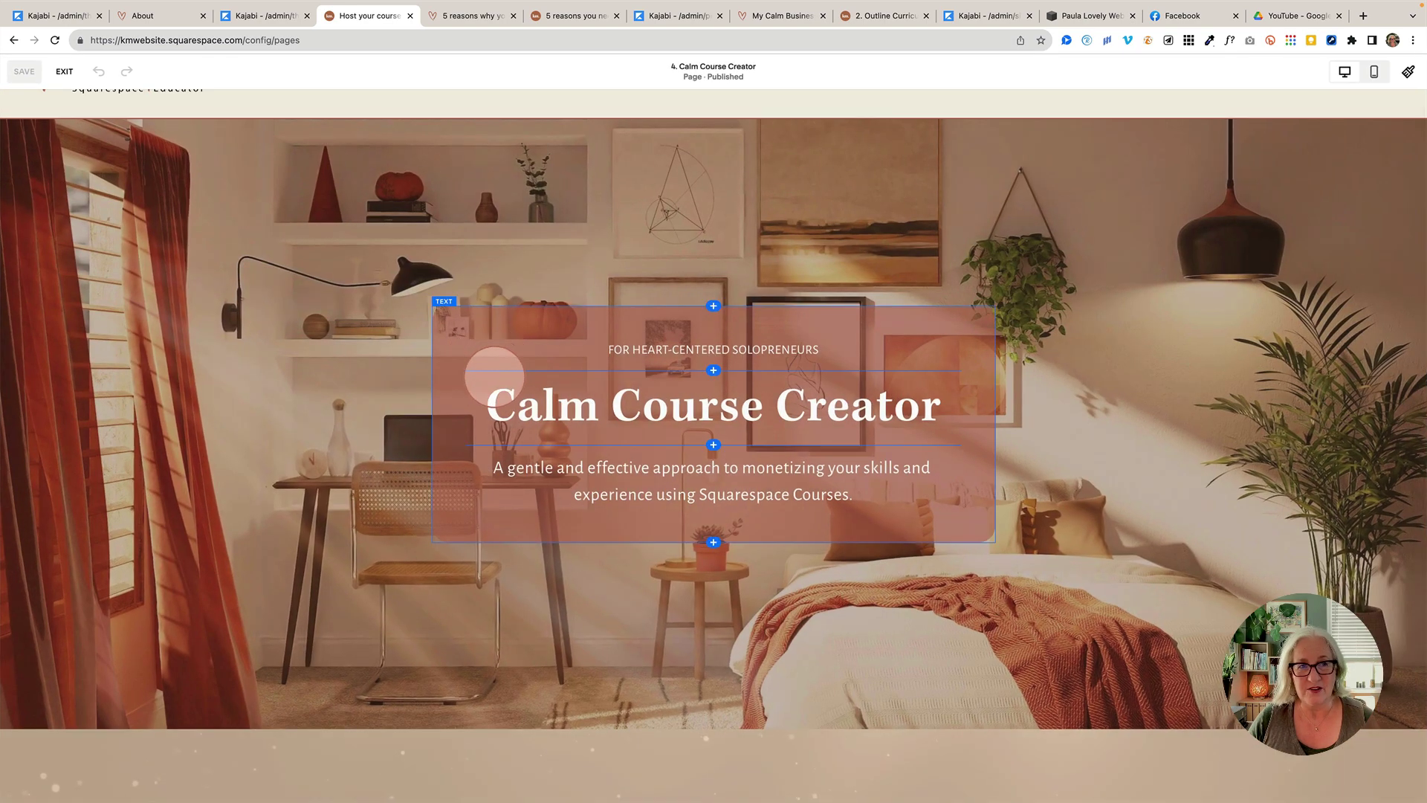
pyautogui.click(602, 355)
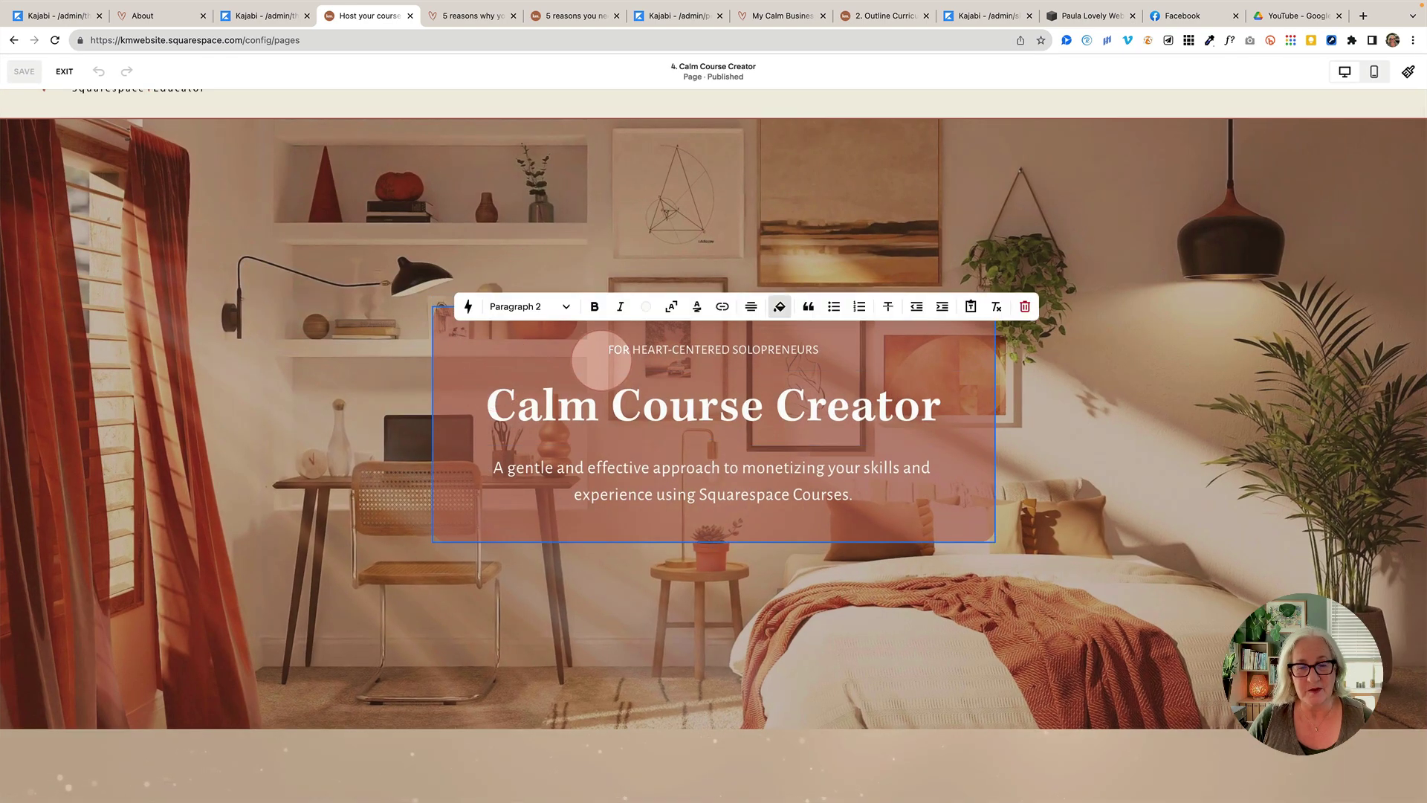
pyautogui.moveTo(613, 407); pyautogui.dragTo(698, 418)
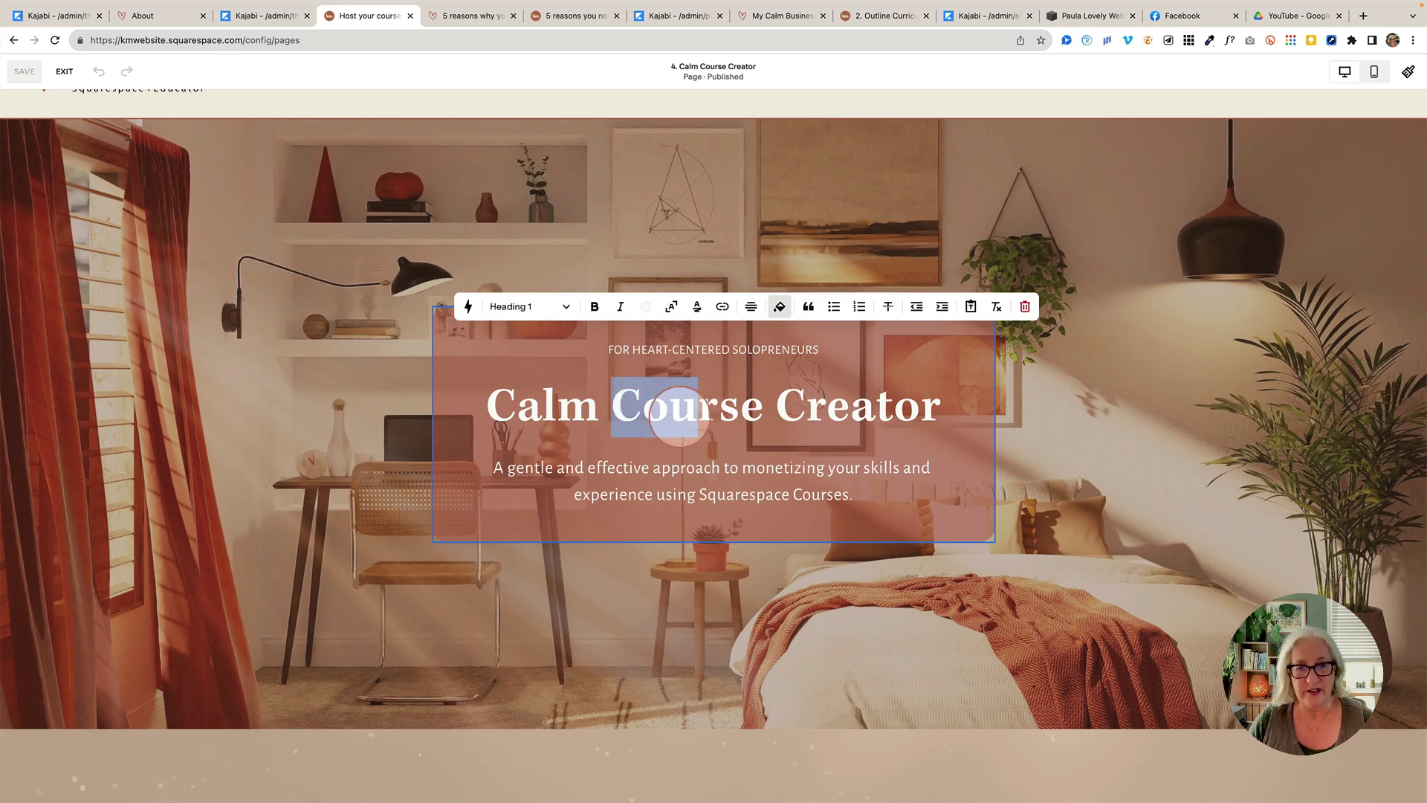
pyautogui.click(668, 413)
pyautogui.scroll(-5, 616, 407)
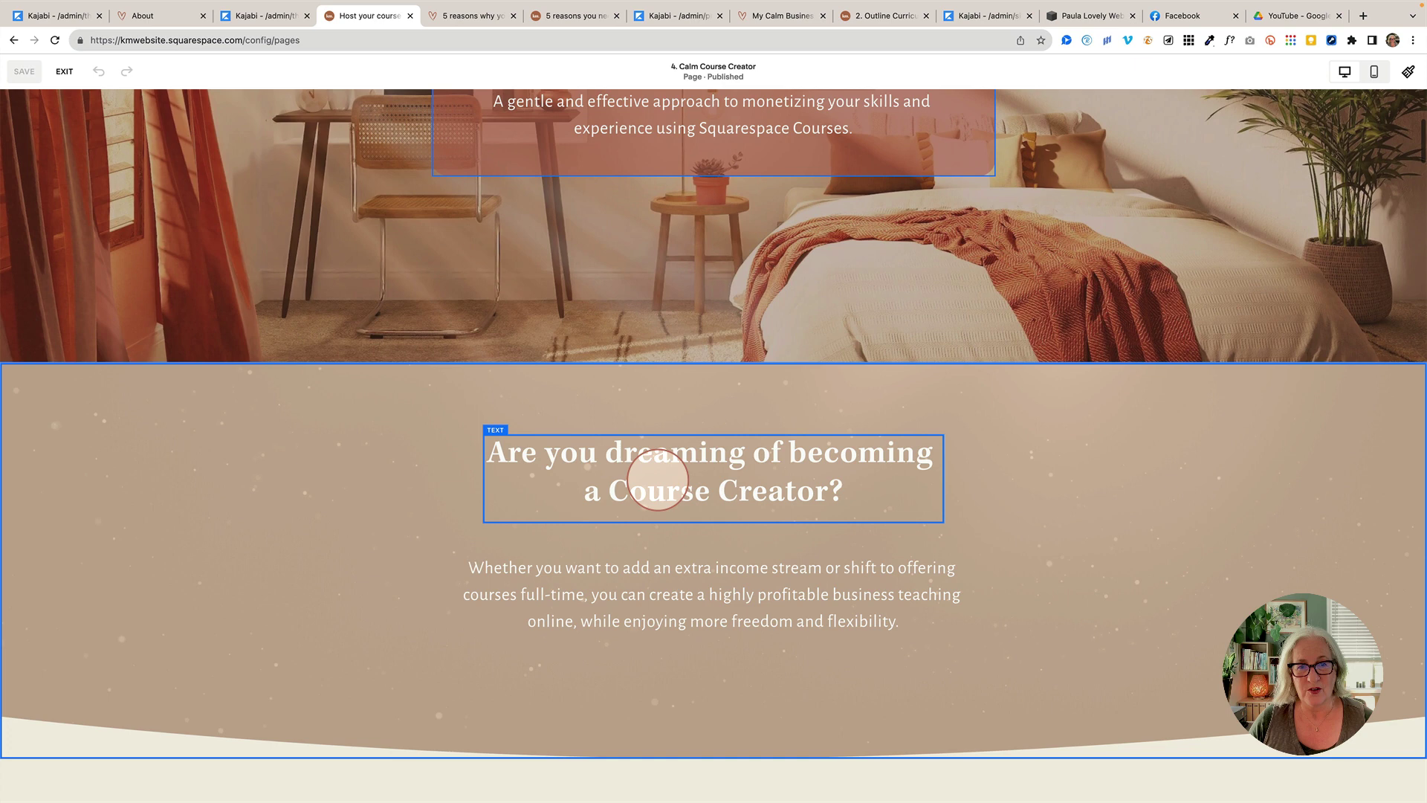
# - Highlight the word "dreaming" in the "Are you dreaming of becoming a Course Creator?" heading with a solid block style 1em thick
pyautogui.click(654, 456)
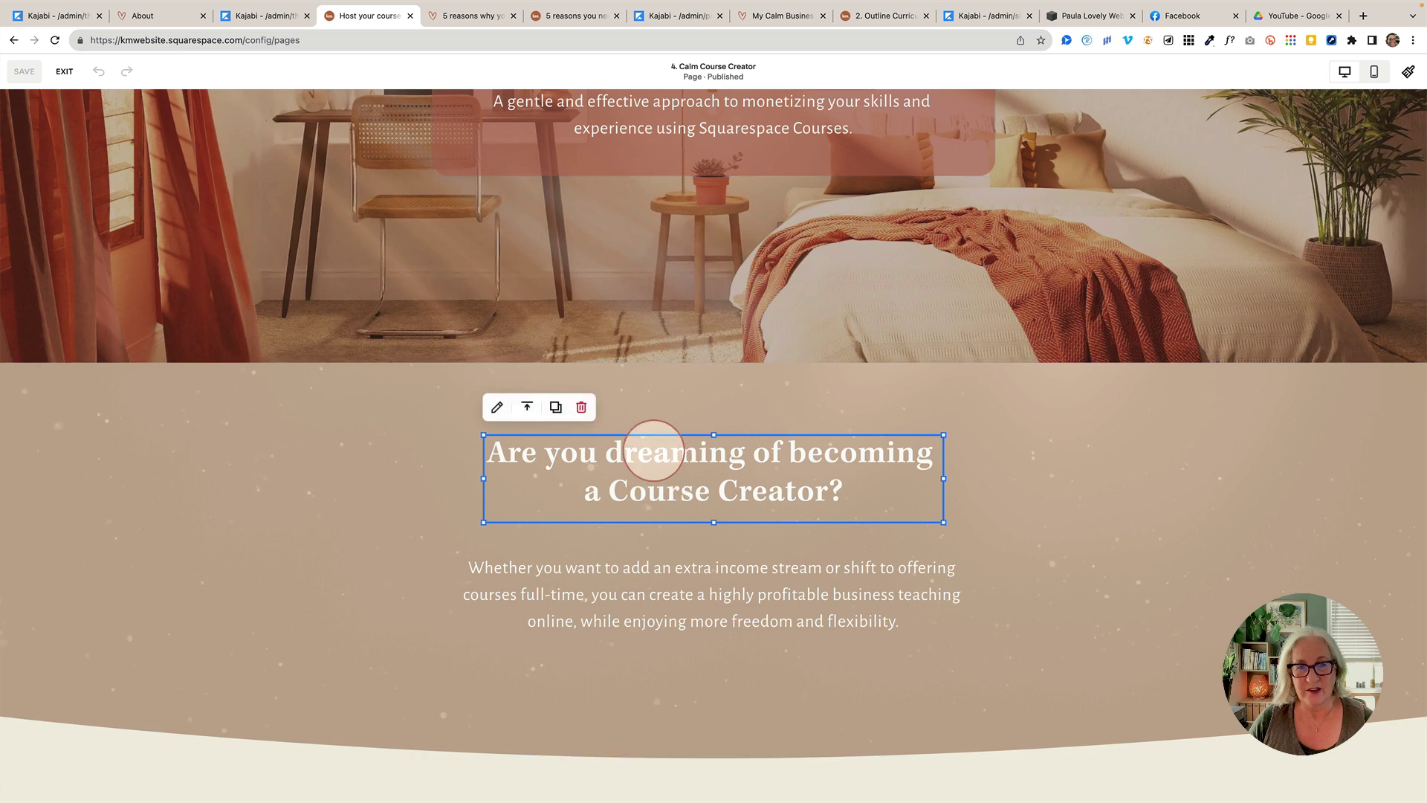
pyautogui.click(616, 454)
pyautogui.moveTo(606, 454); pyautogui.dragTo(703, 452)
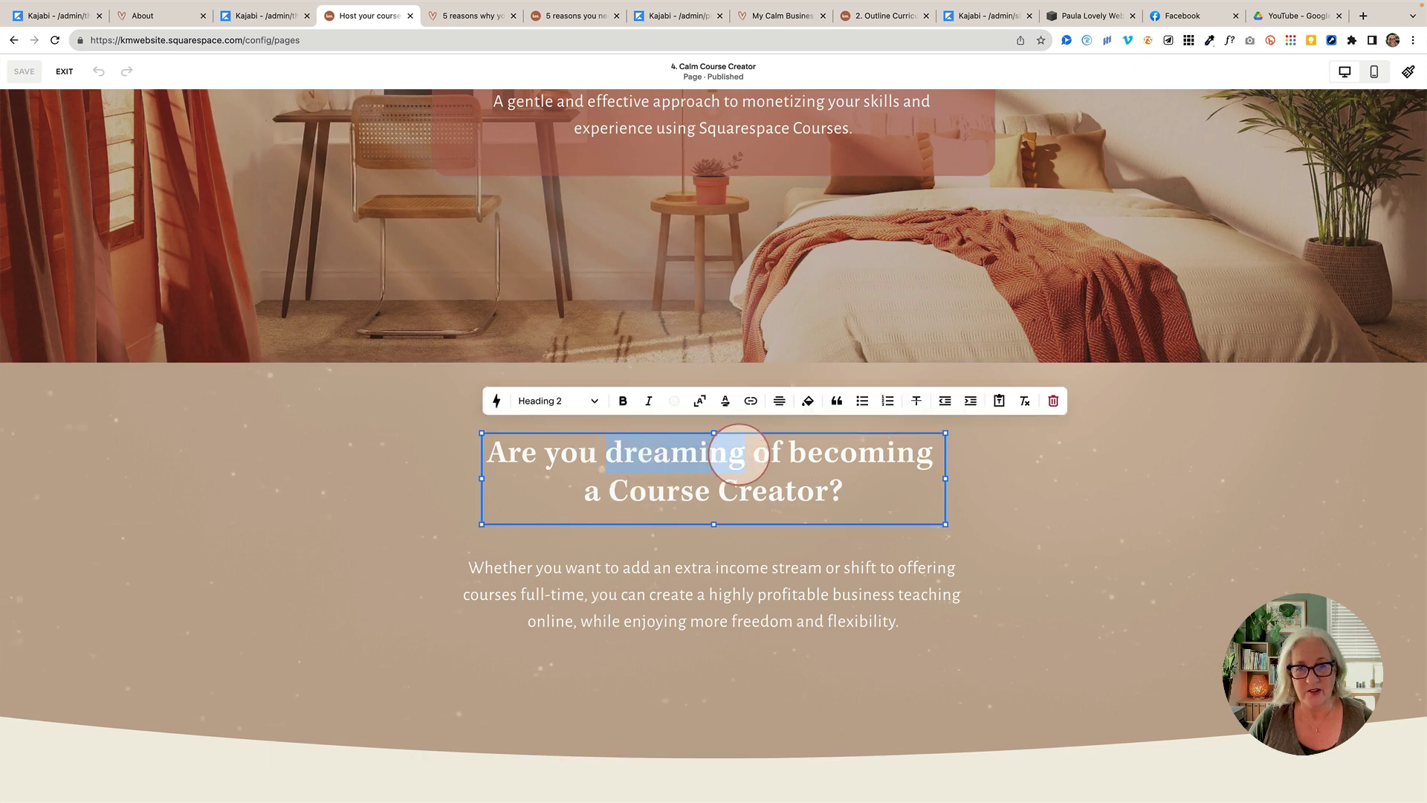
pyautogui.click(726, 401)
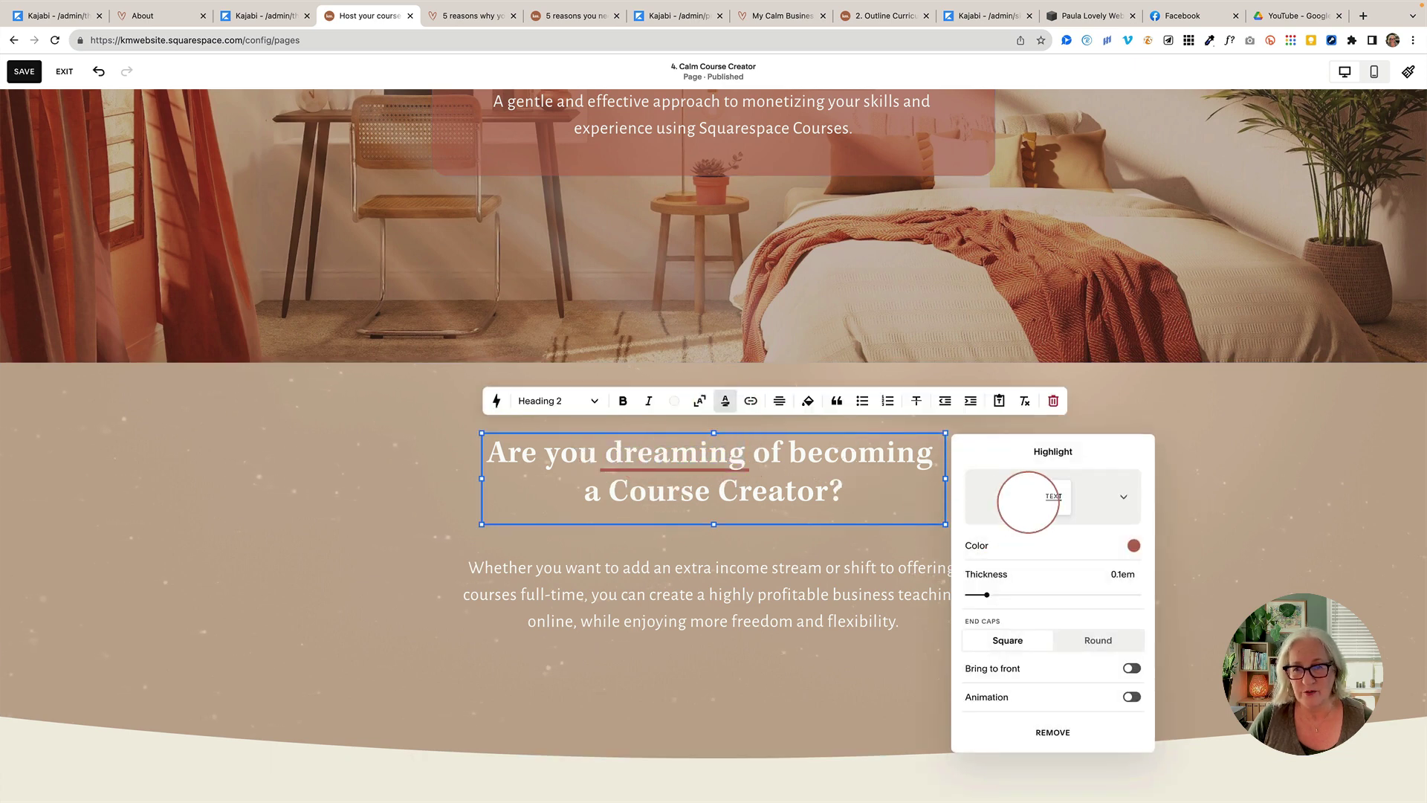
pyautogui.click(1028, 502)
pyautogui.click(1003, 550)
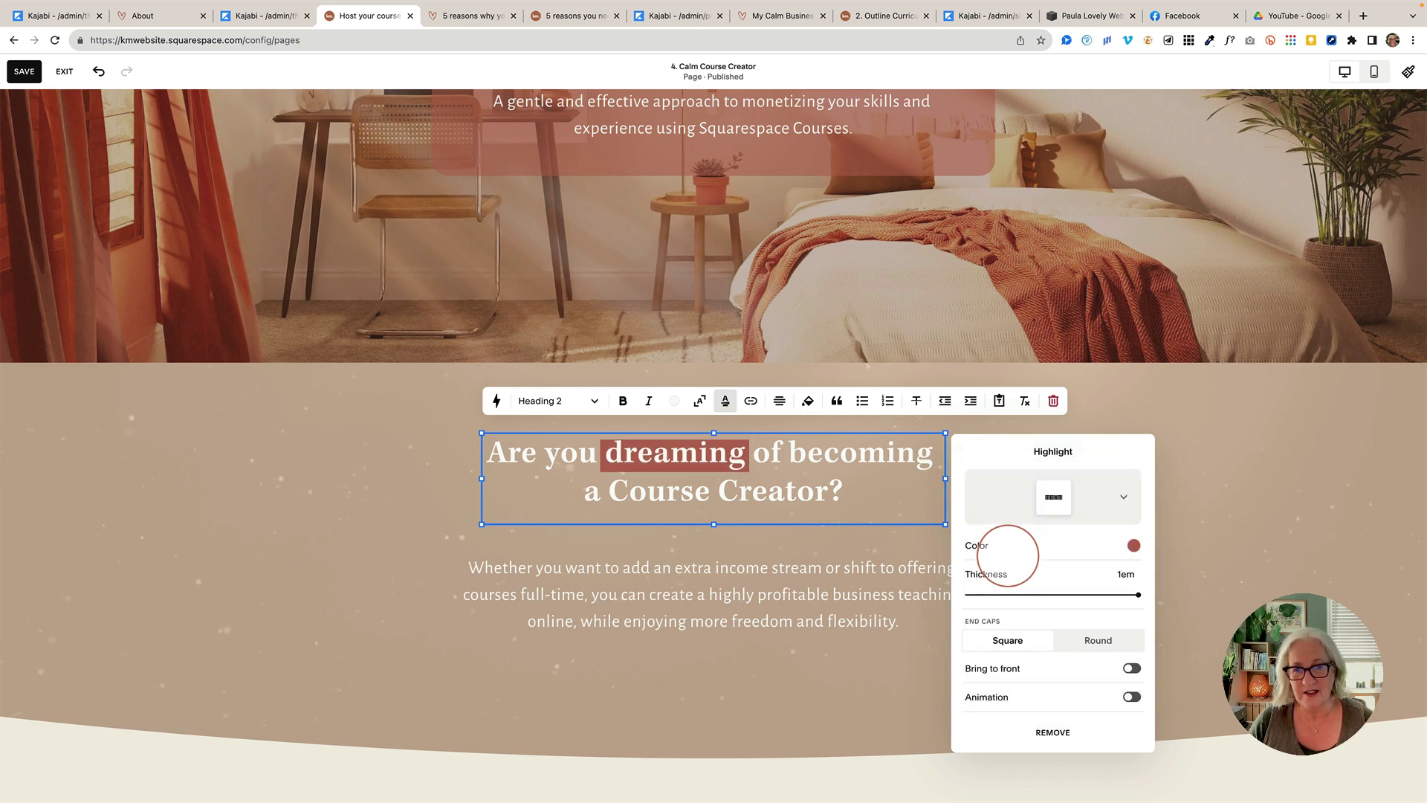
# - Remove the highlight from the word "dreaming" in the "Are you dreaming of becoming a Course Creator?" heading and leave the heading's text editing
pyautogui.click(1052, 732)
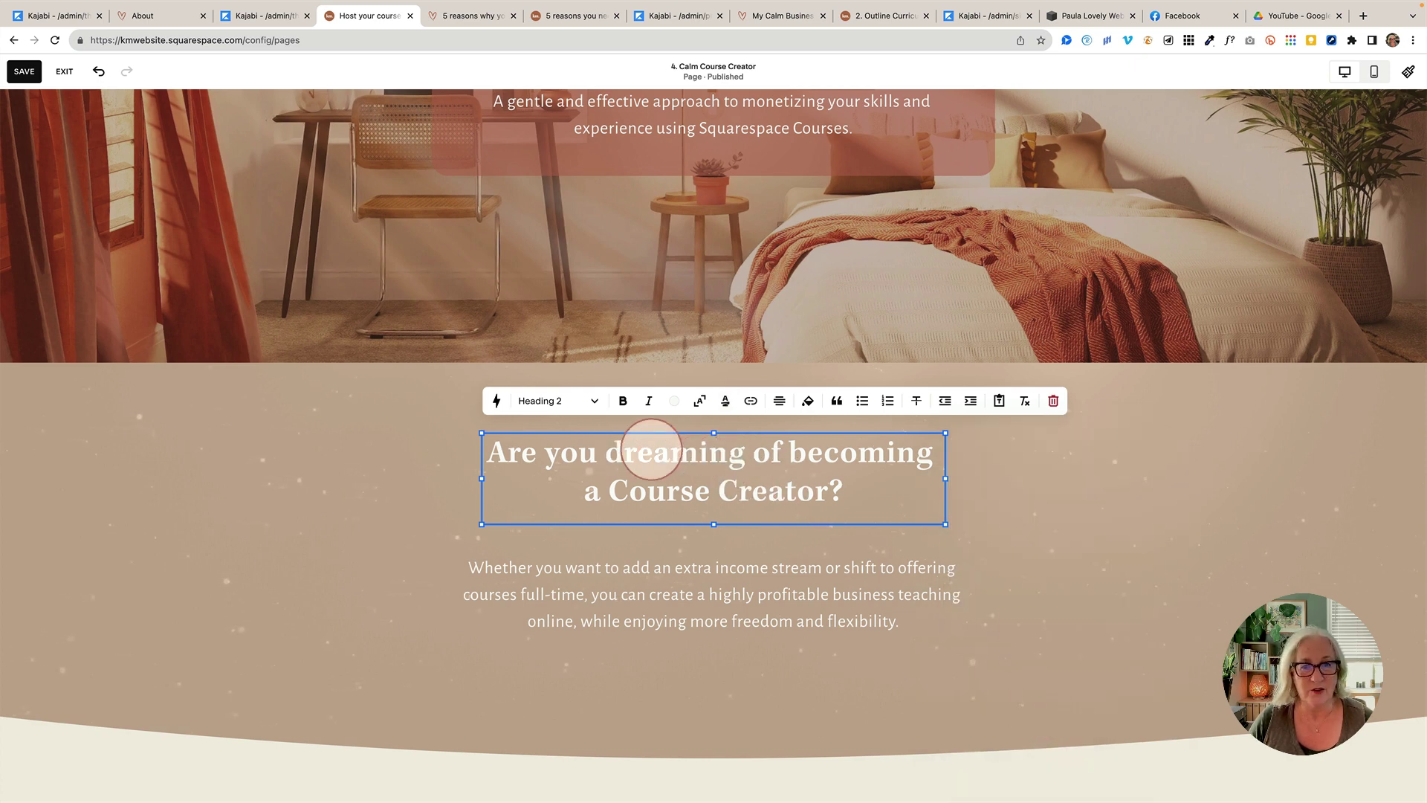
pyautogui.moveTo(605, 451); pyautogui.dragTo(741, 451)
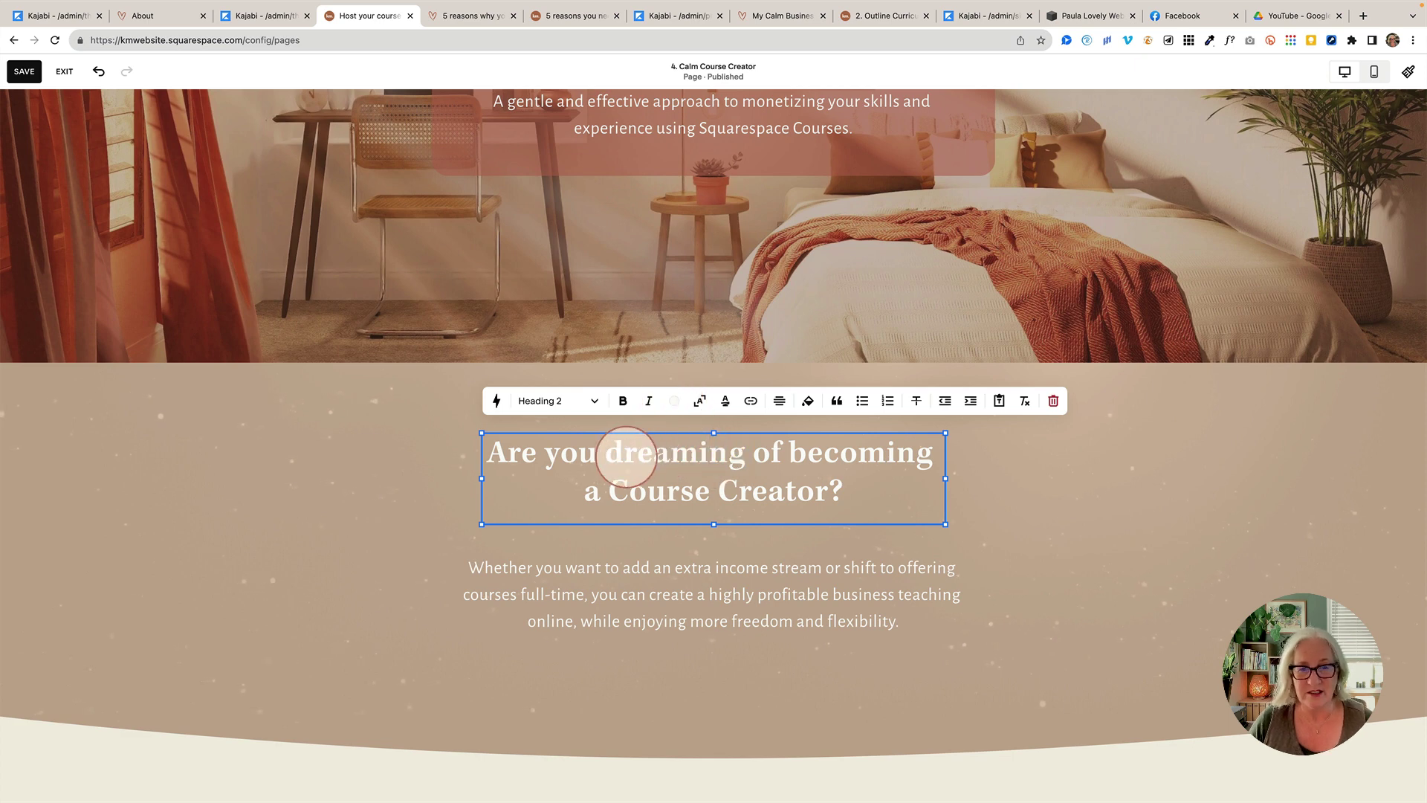
pyautogui.moveTo(612, 455); pyautogui.dragTo(728, 454)
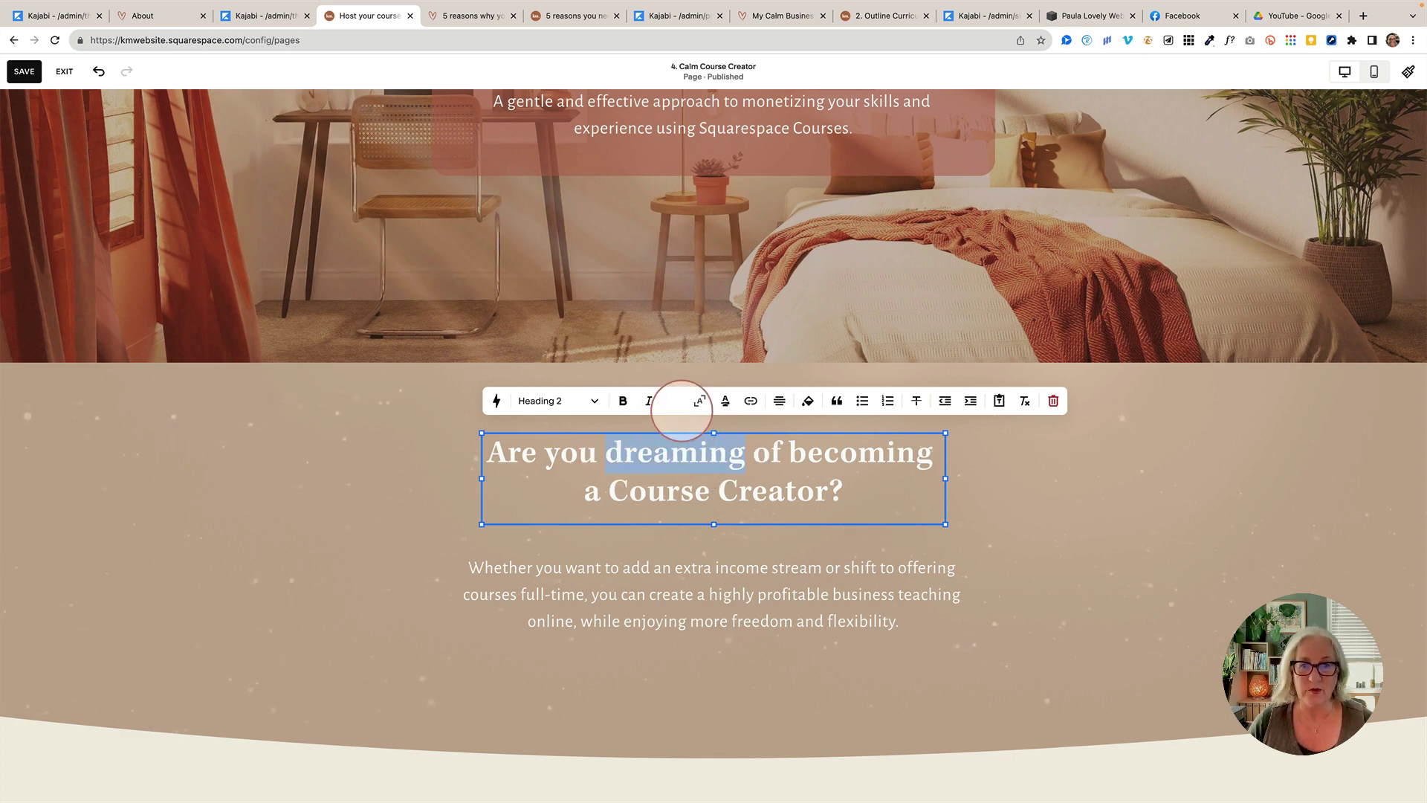
pyautogui.click(777, 450)
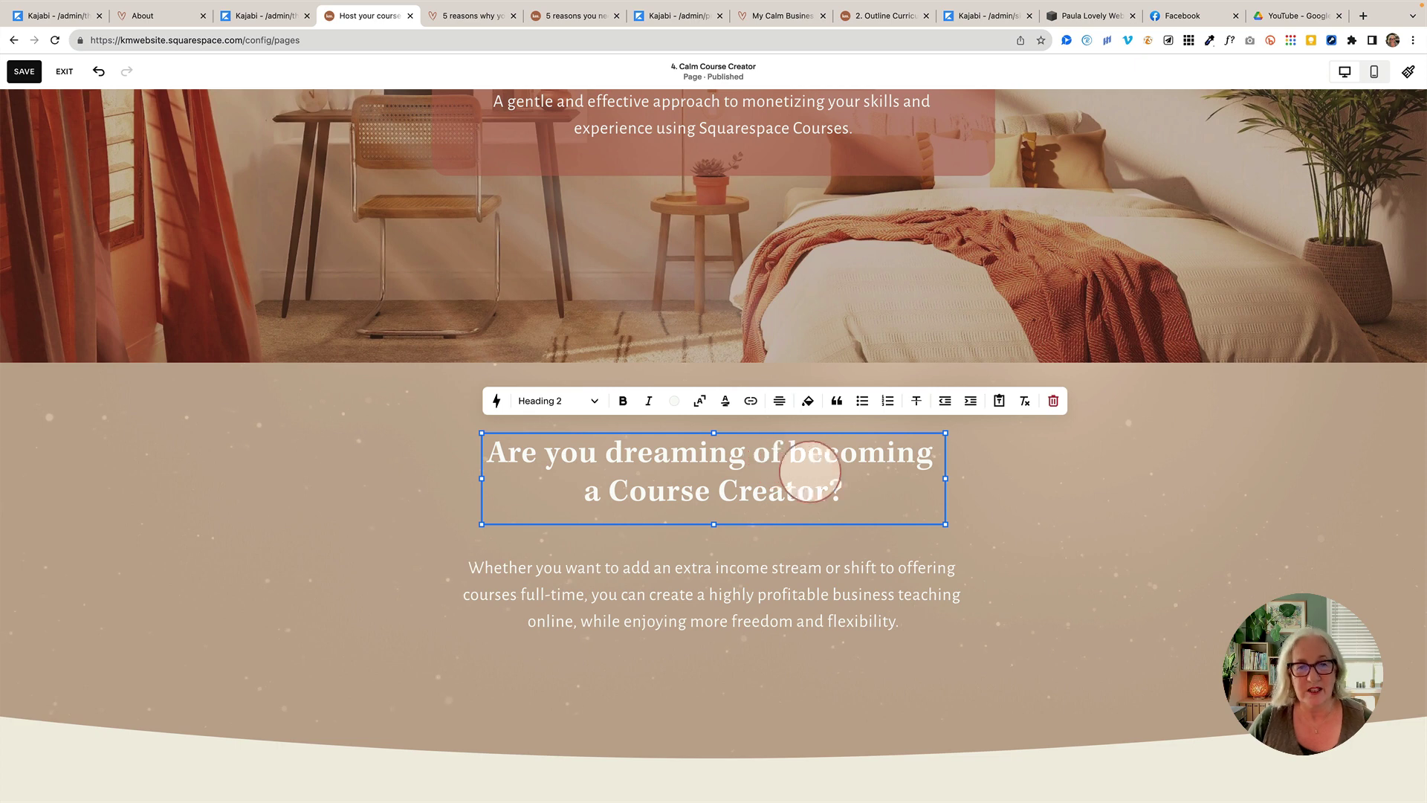
pyautogui.click(807, 587)
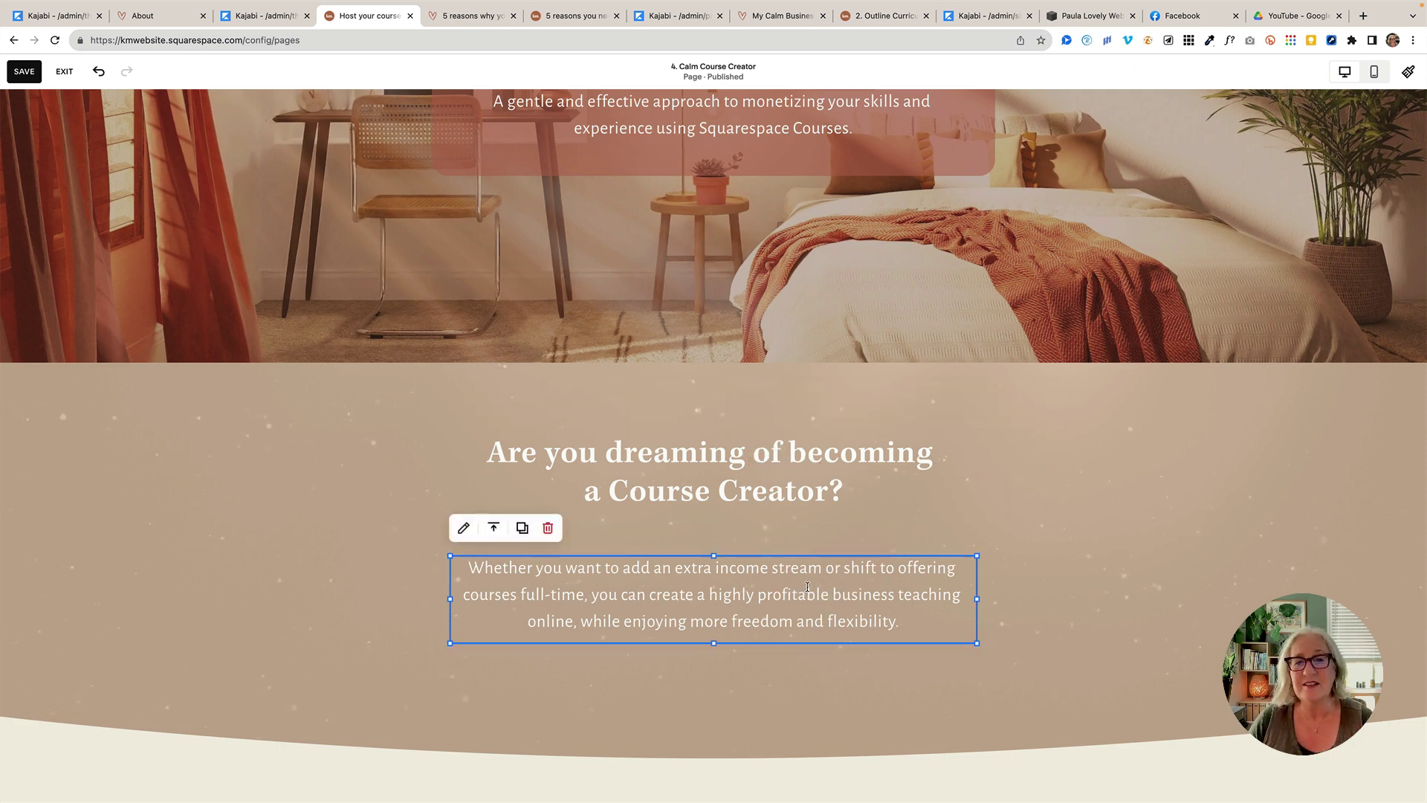
pyautogui.scroll(-2, 900, 588)
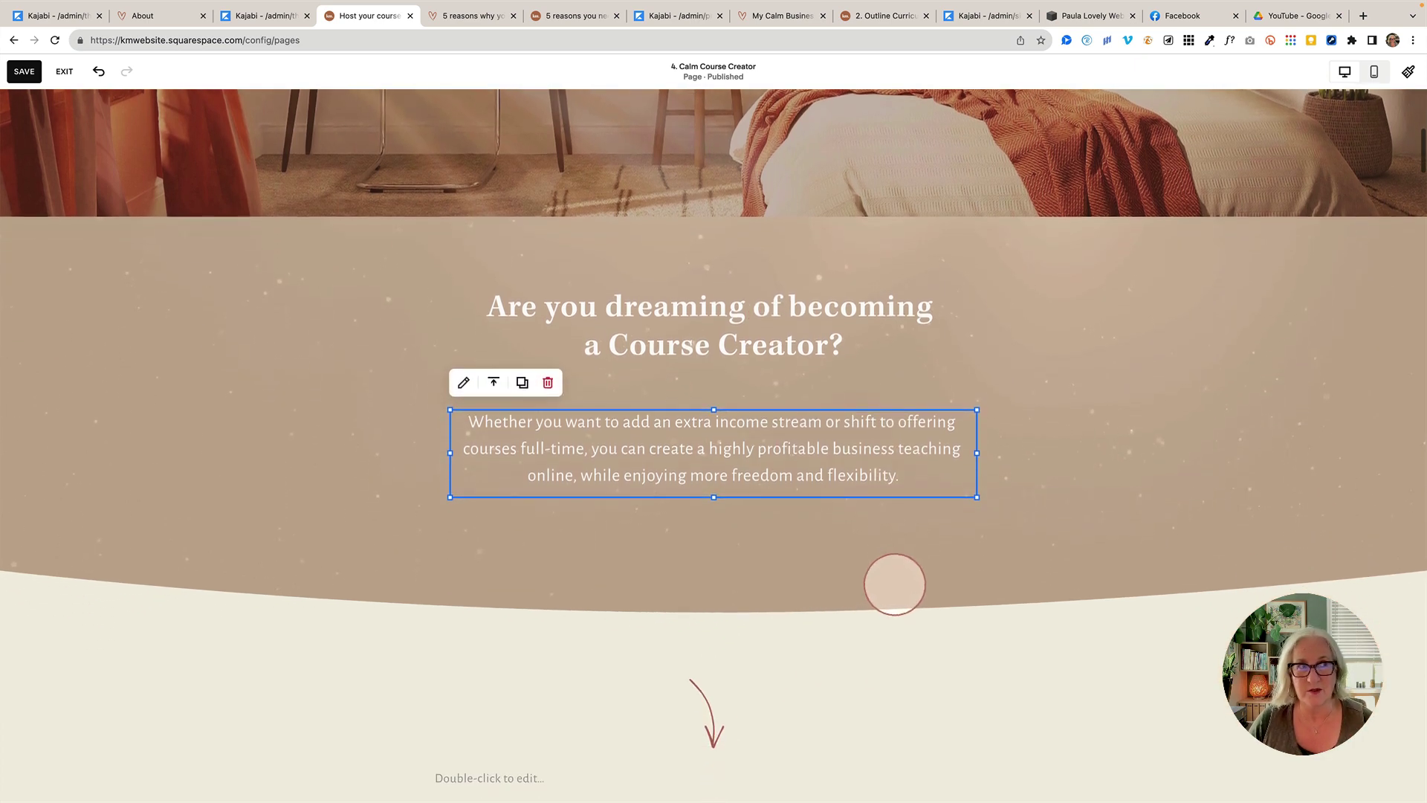
pyautogui.scroll(-3, 894, 585)
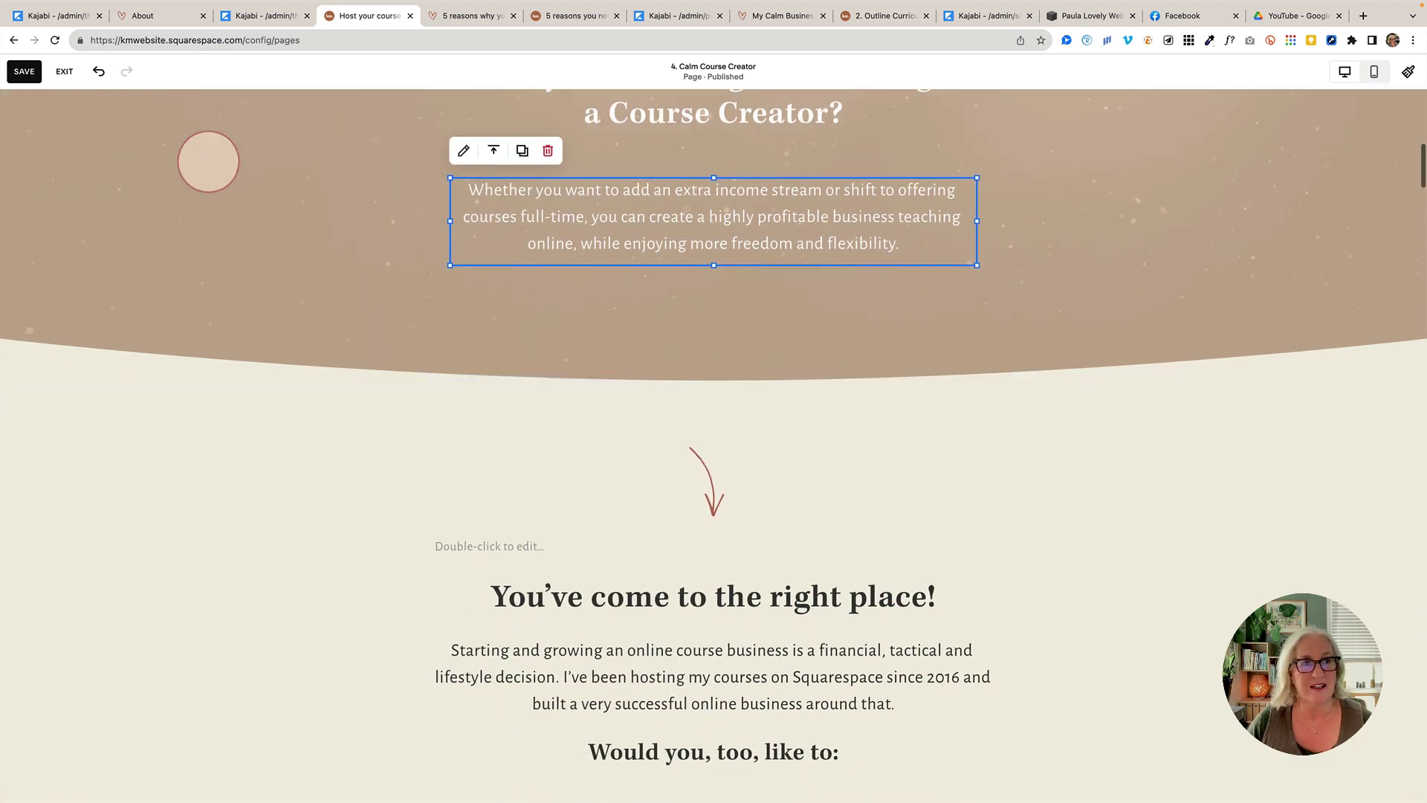
# - Switch to the Kajabi editor, leave the text block and its Story Cards section, and view the About page's section list
pyautogui.click(66, 16)
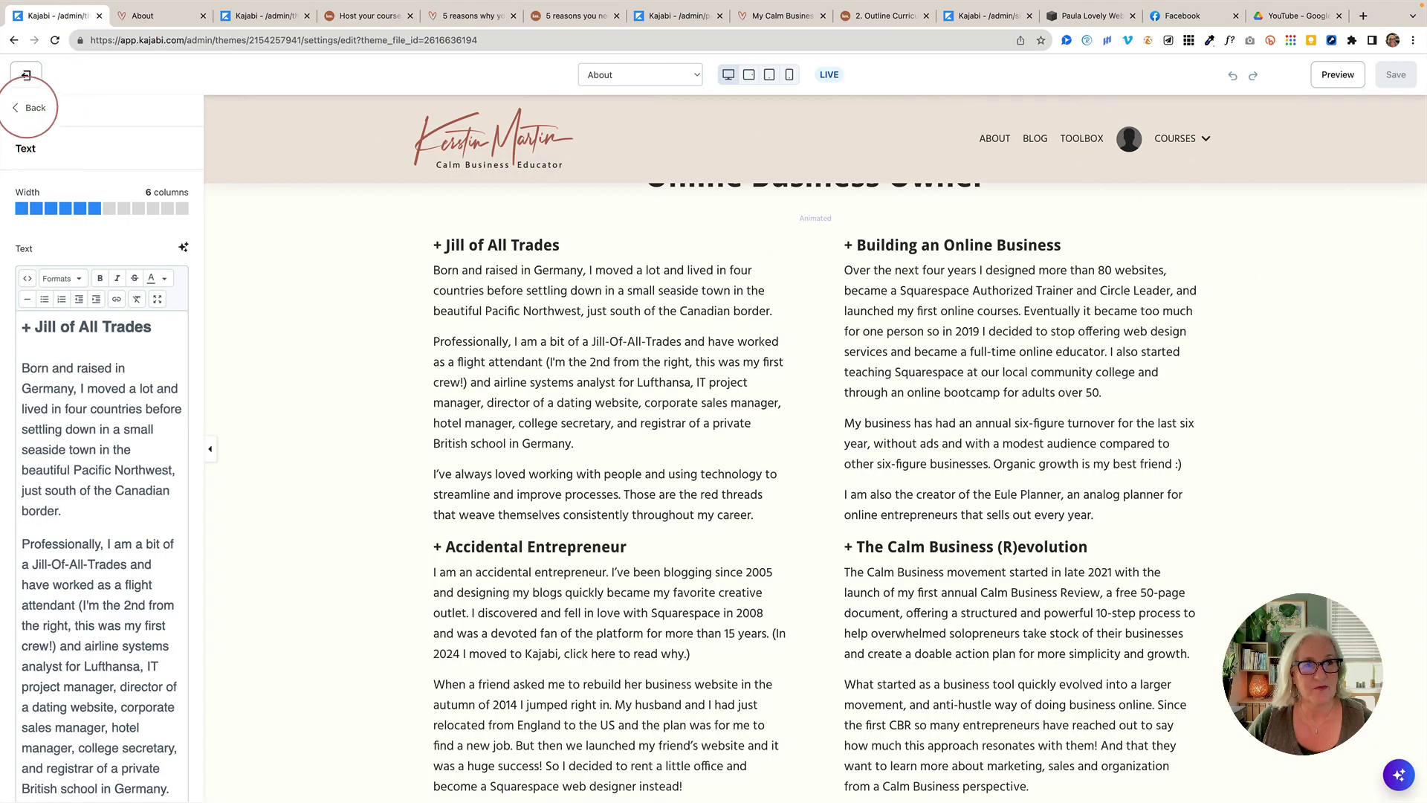
pyautogui.click(29, 107)
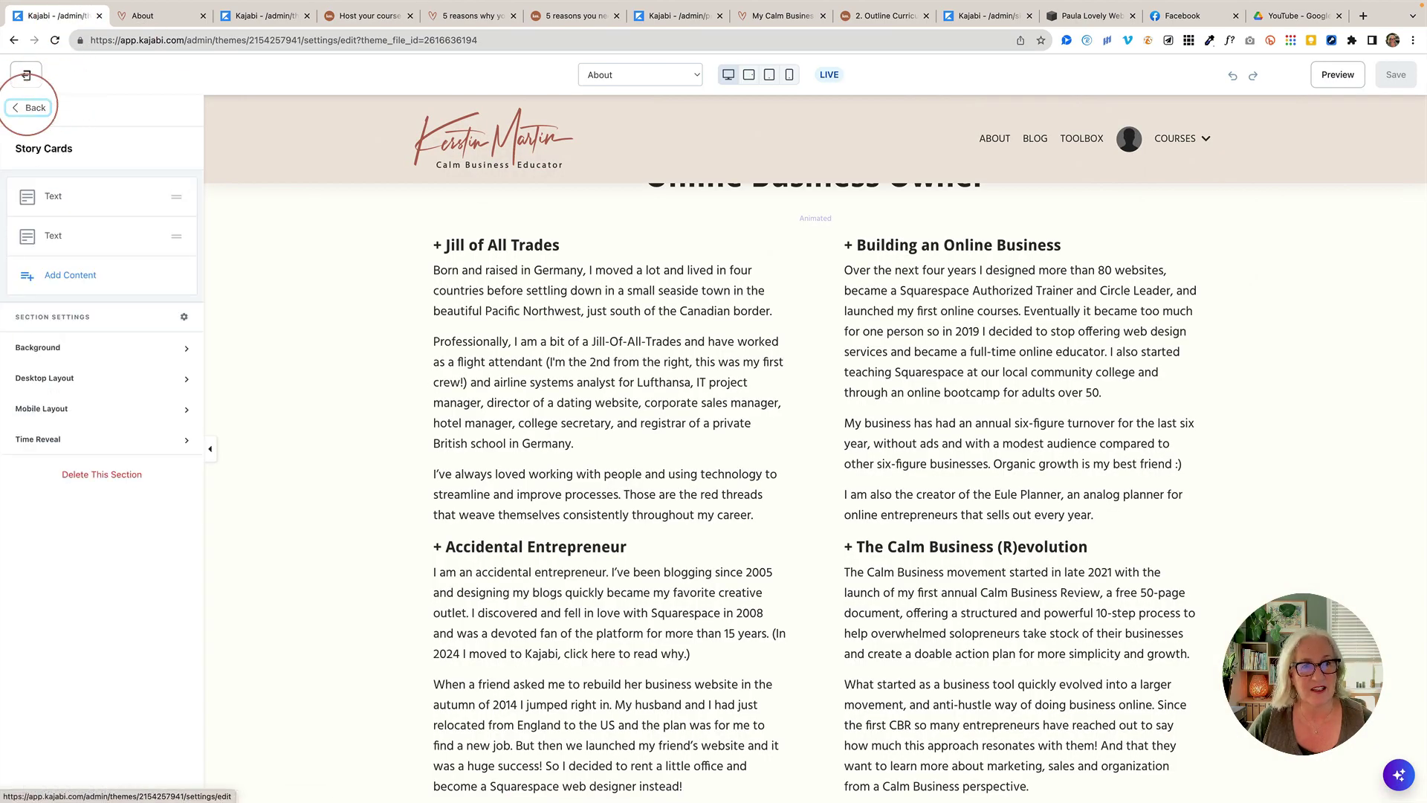
pyautogui.click(30, 107)
pyautogui.scroll(5, 298, 252)
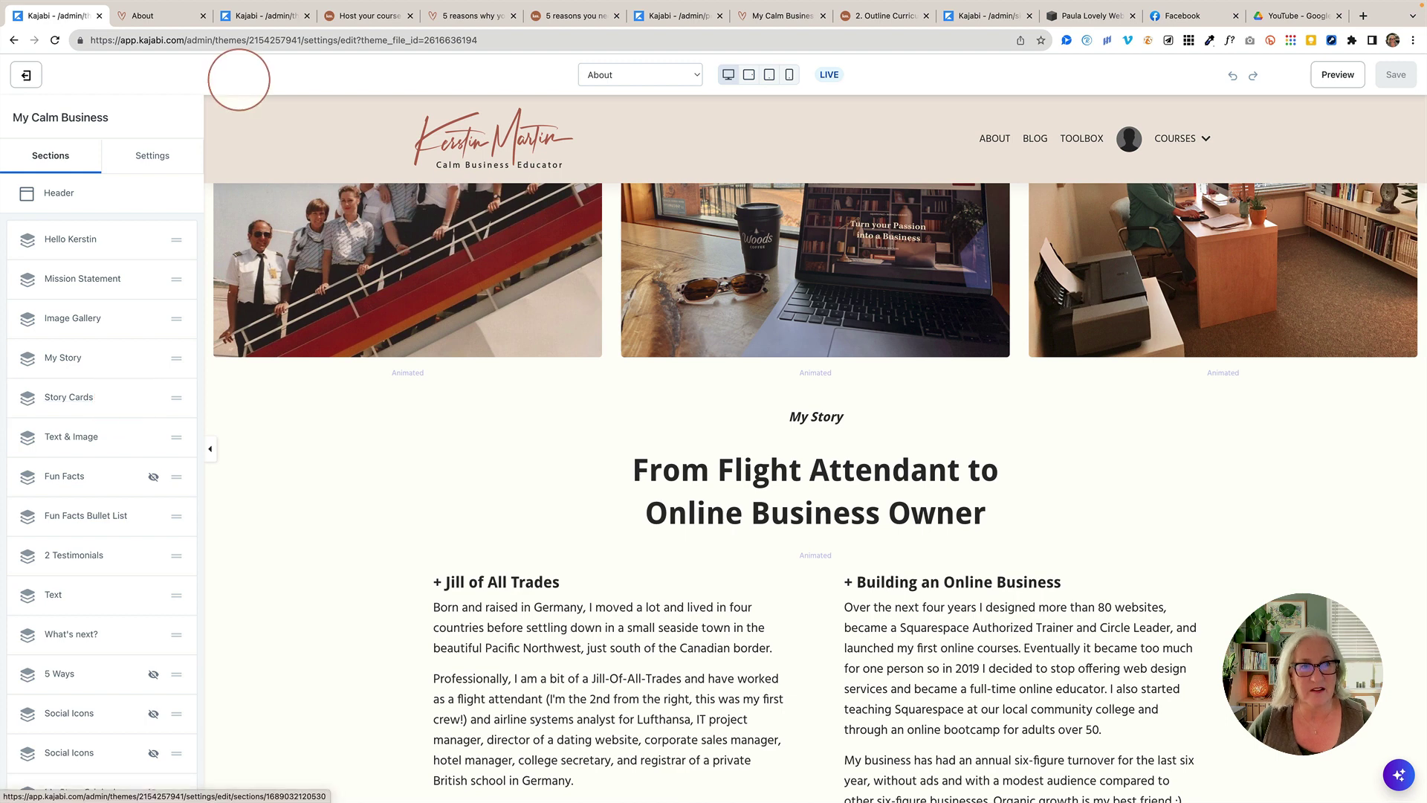
# - Return to the Squarespace page editor and move the "You've come to the right place!" section down one position
pyautogui.click(160, 16)
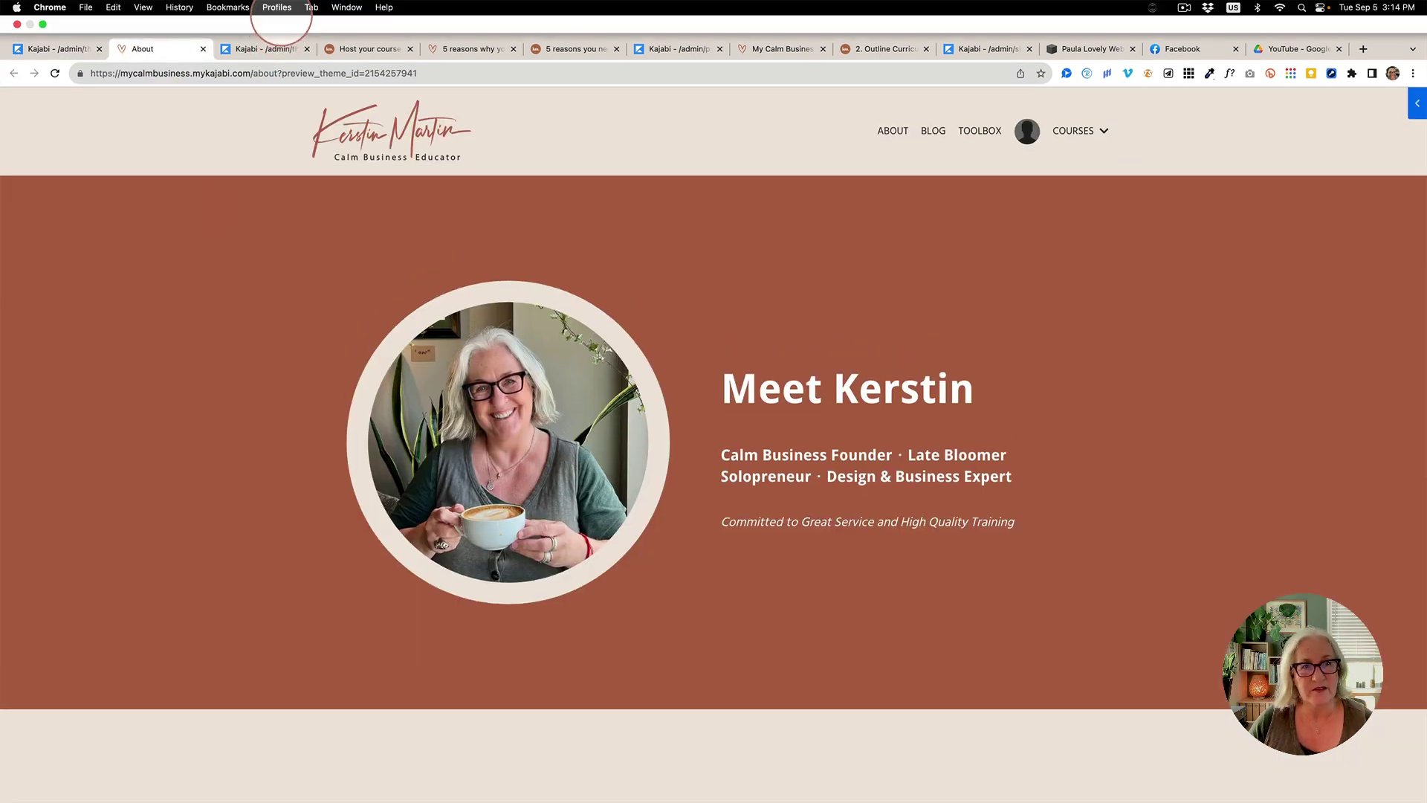
pyautogui.click(367, 49)
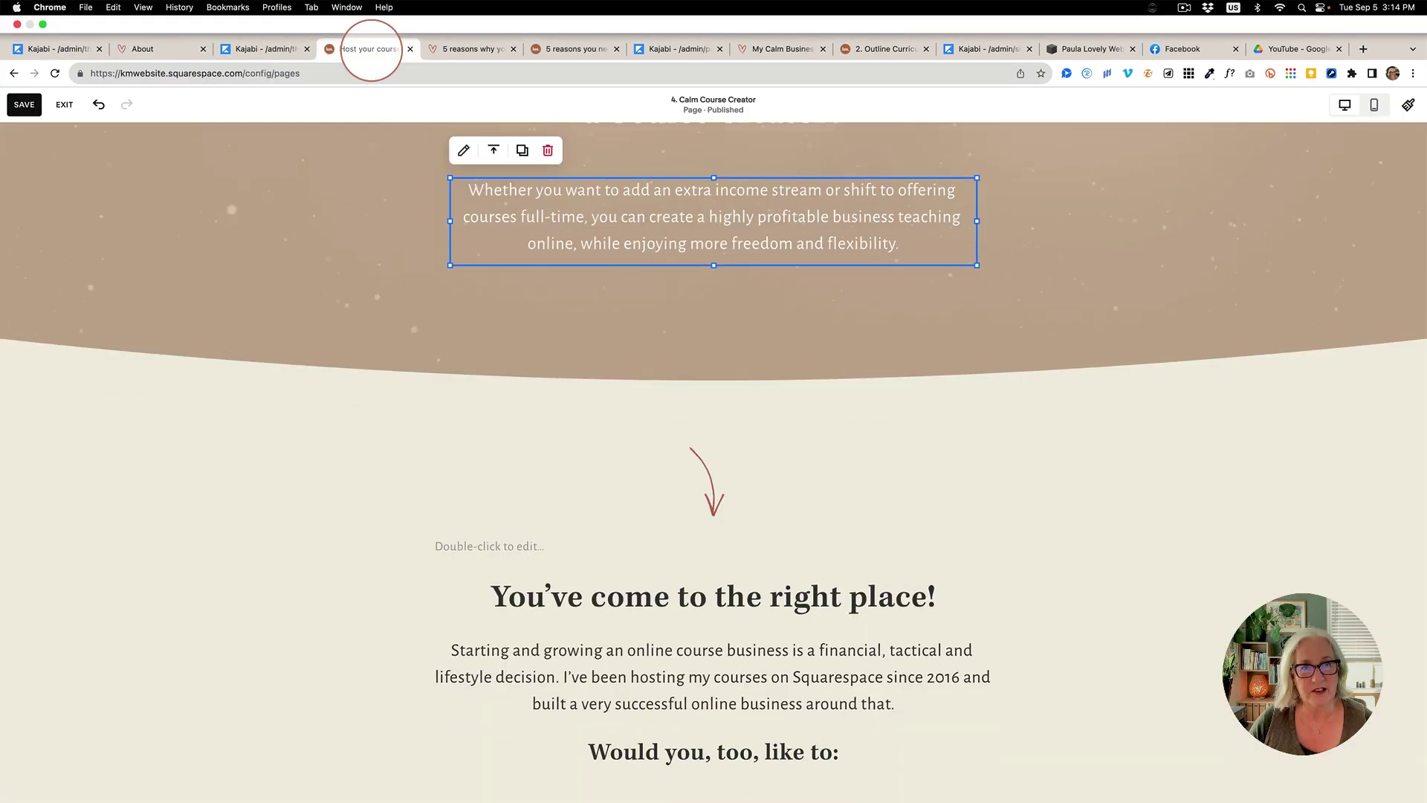
pyautogui.click(1044, 464)
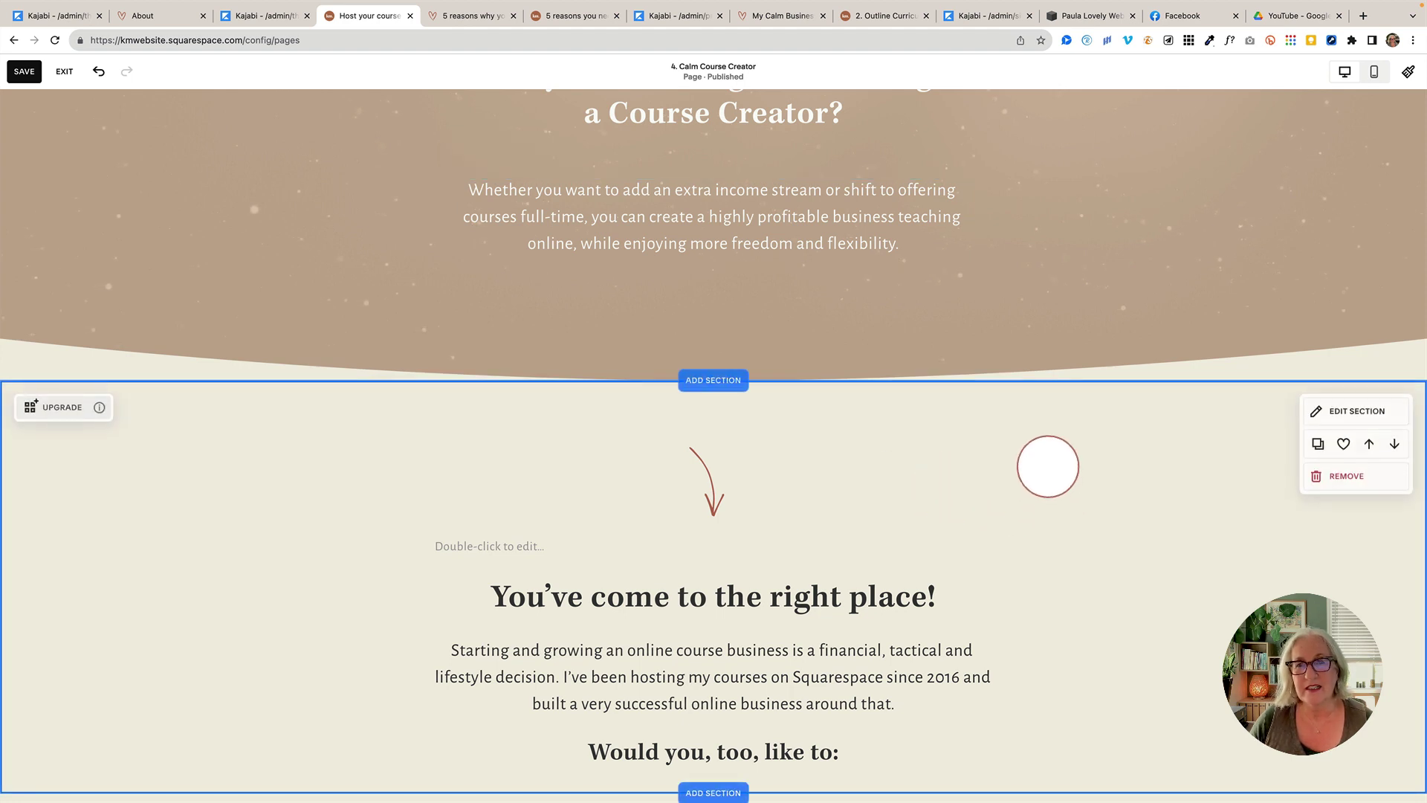
pyautogui.scroll(-1, 1025, 461)
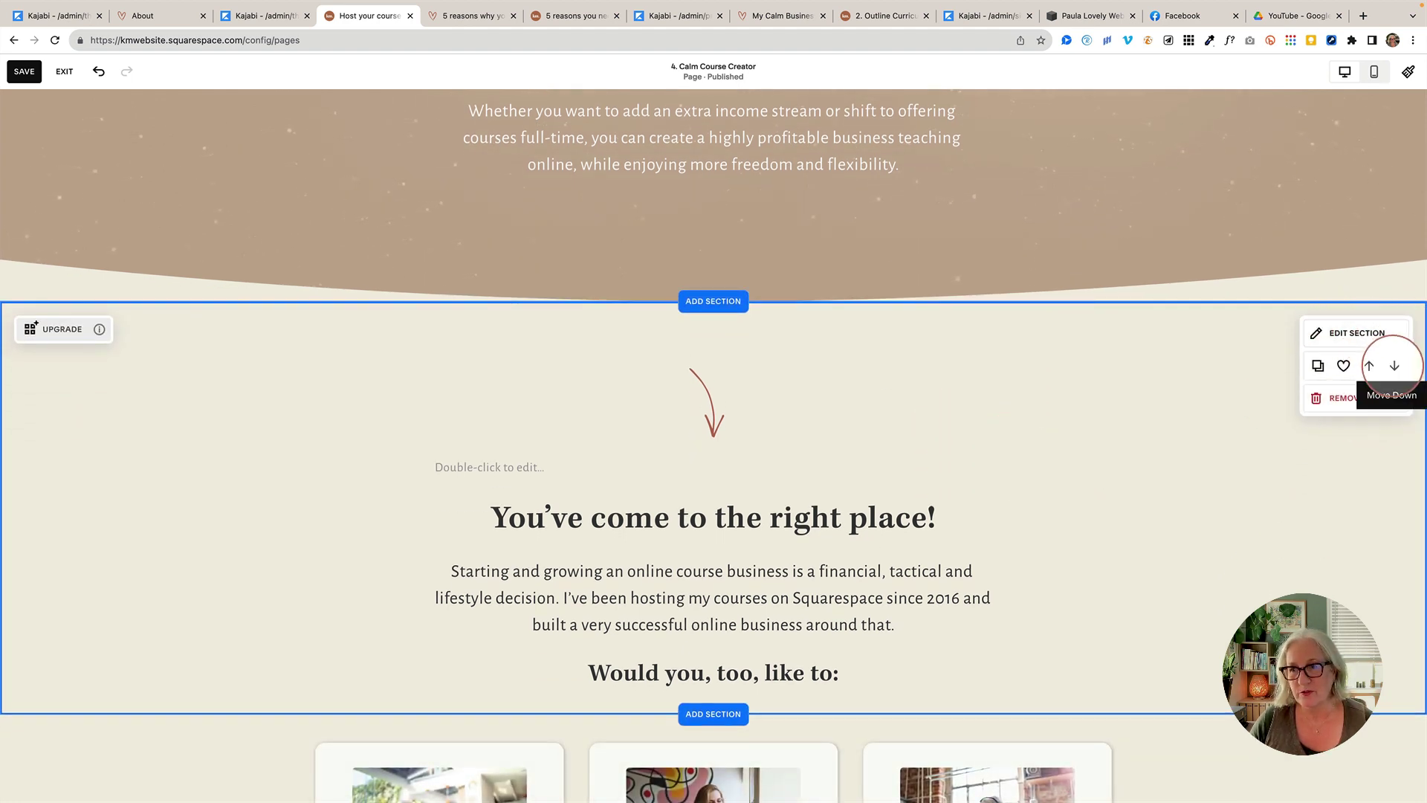
pyautogui.click(1394, 364)
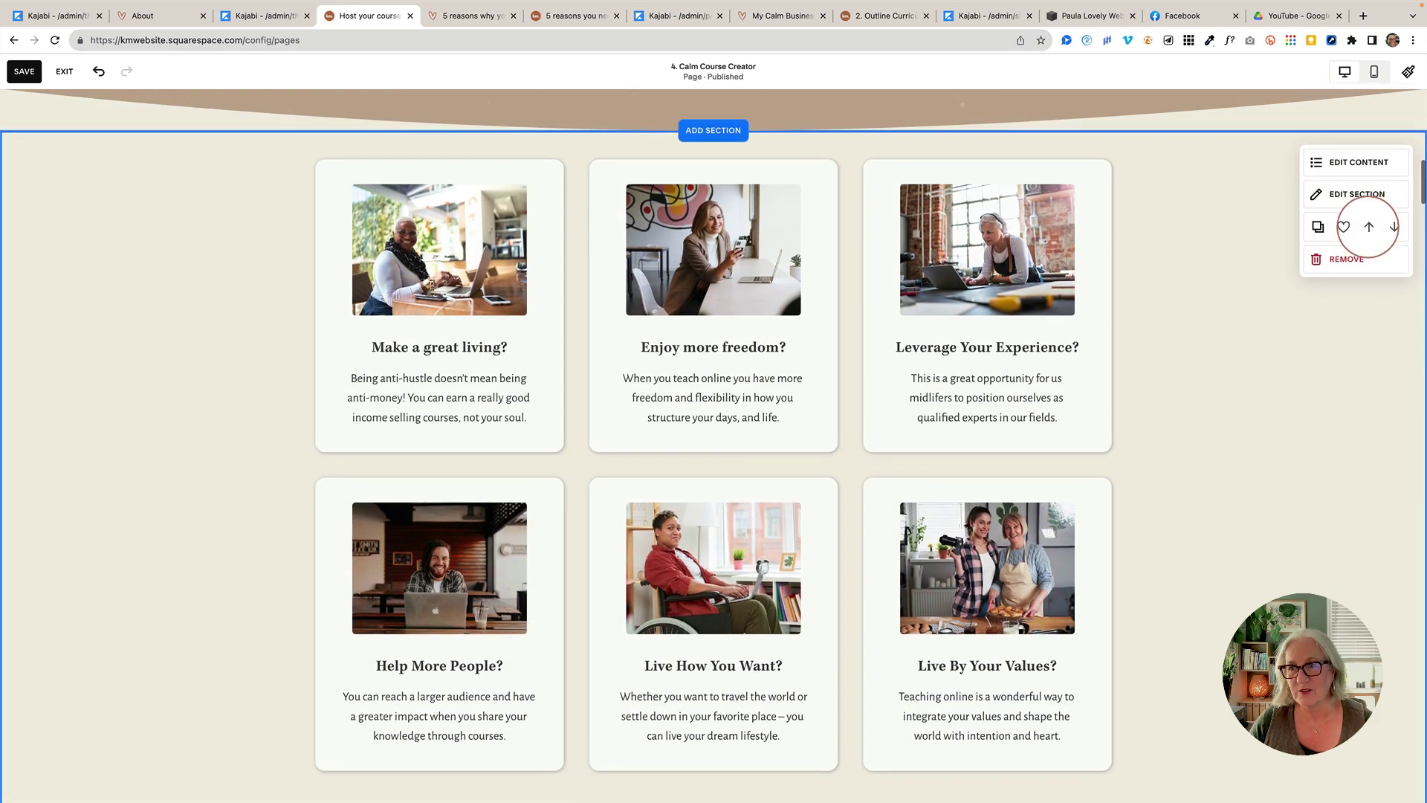
# - Move the photo card section starting with "Make a great living?" down, below the "You've come to the right place!" section
pyautogui.scroll(7, 1251, 242)
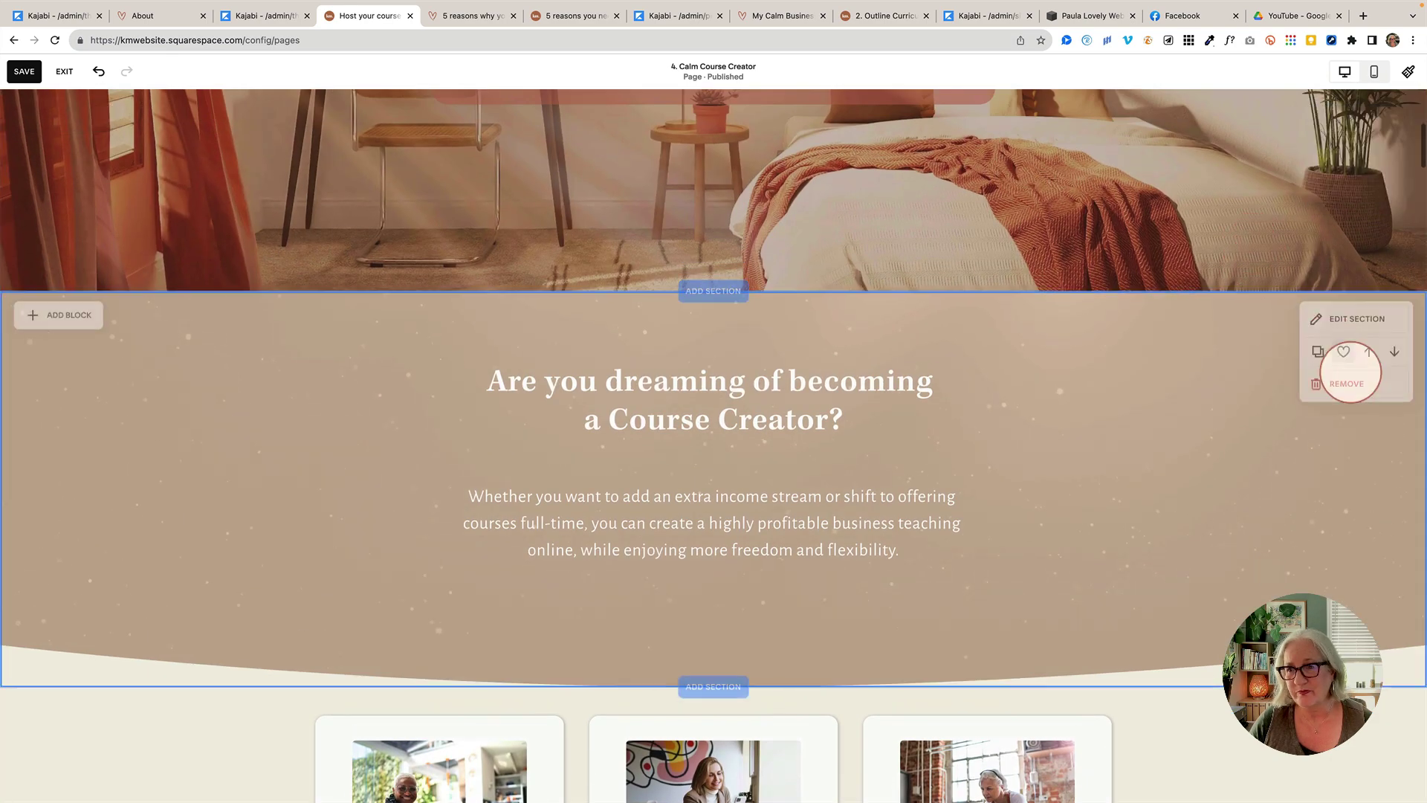
pyautogui.scroll(-3, 1352, 439)
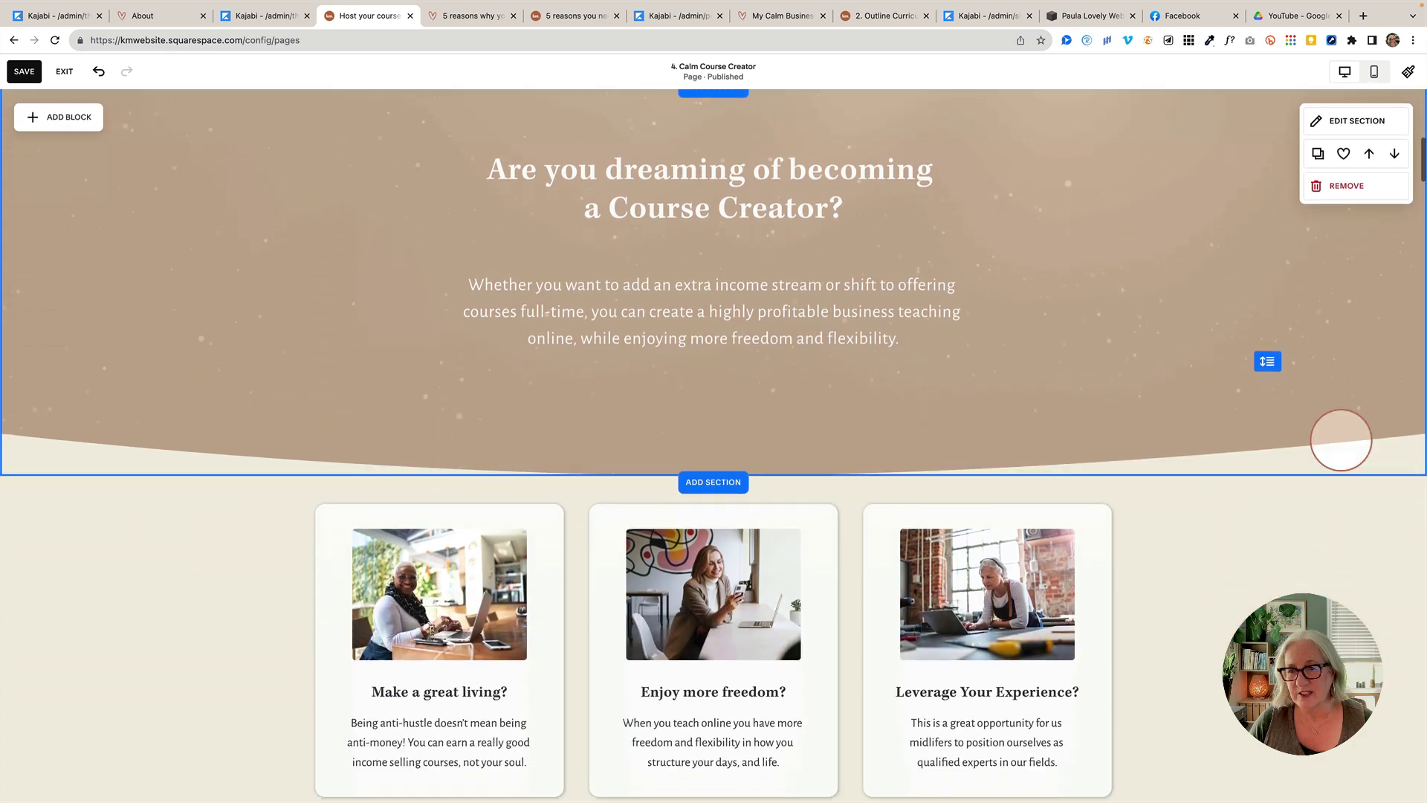
pyautogui.scroll(-1, 1341, 439)
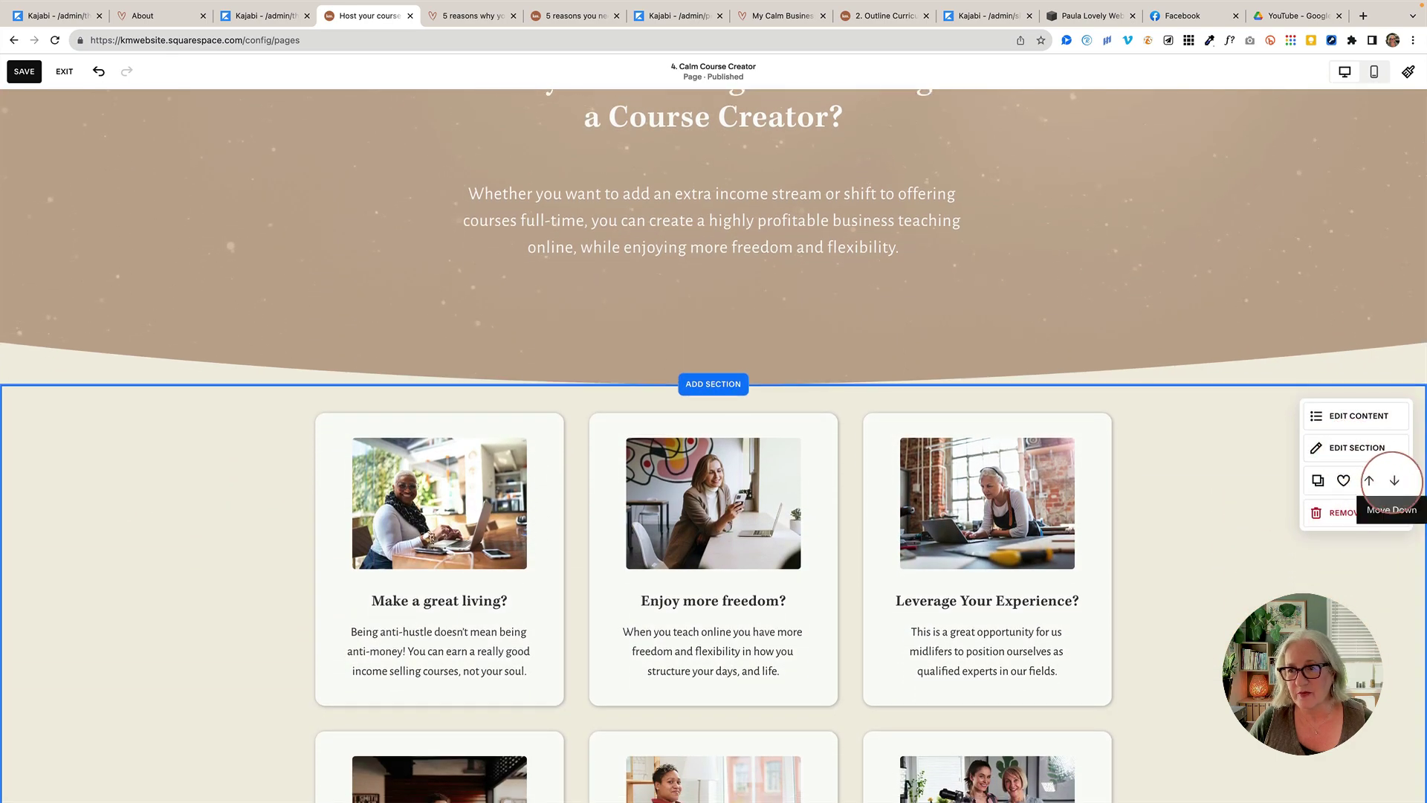
pyautogui.click(1393, 480)
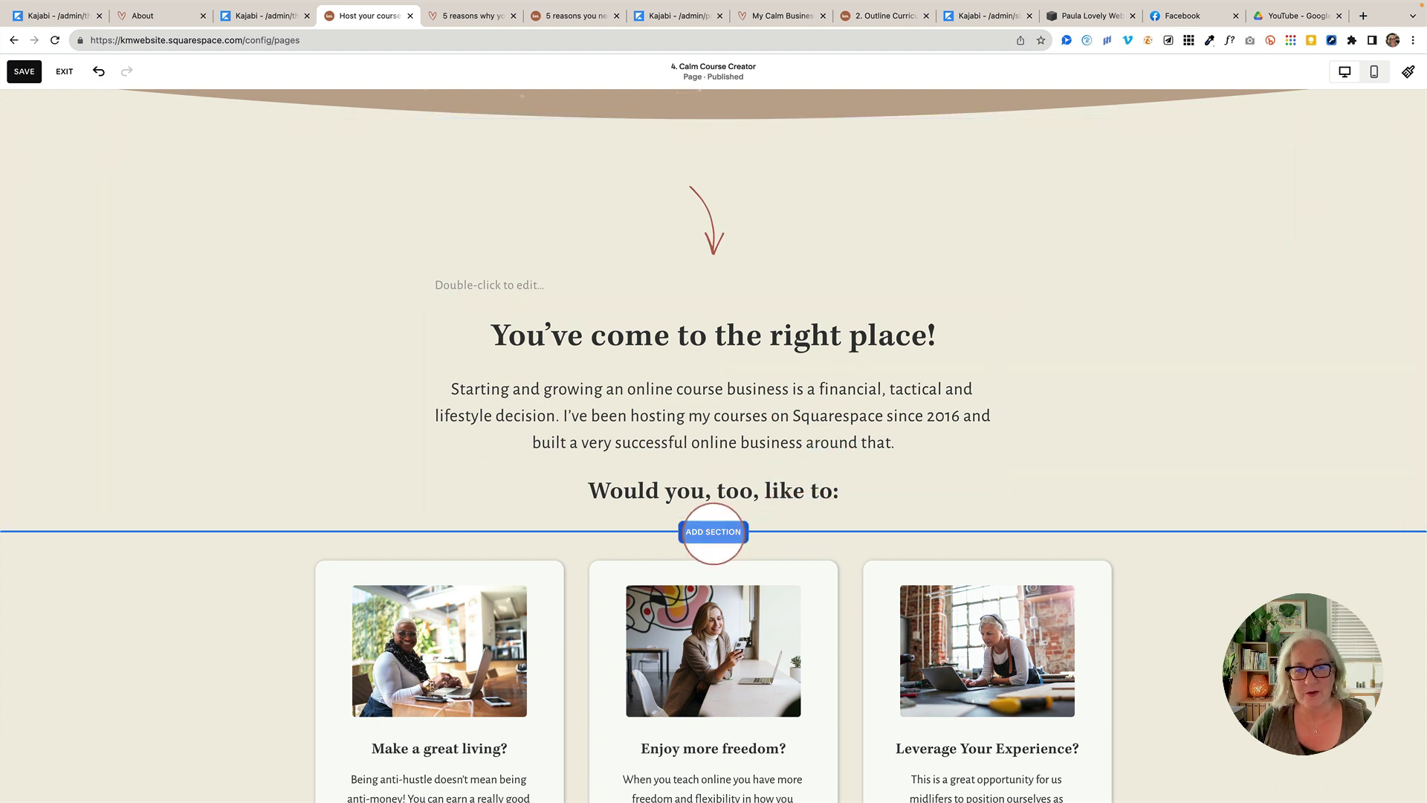
# - Browse the saved sections and insert the numbered "Tease it, Make It, Price It" card section below "Would you, too, like to:"
pyautogui.click(712, 532)
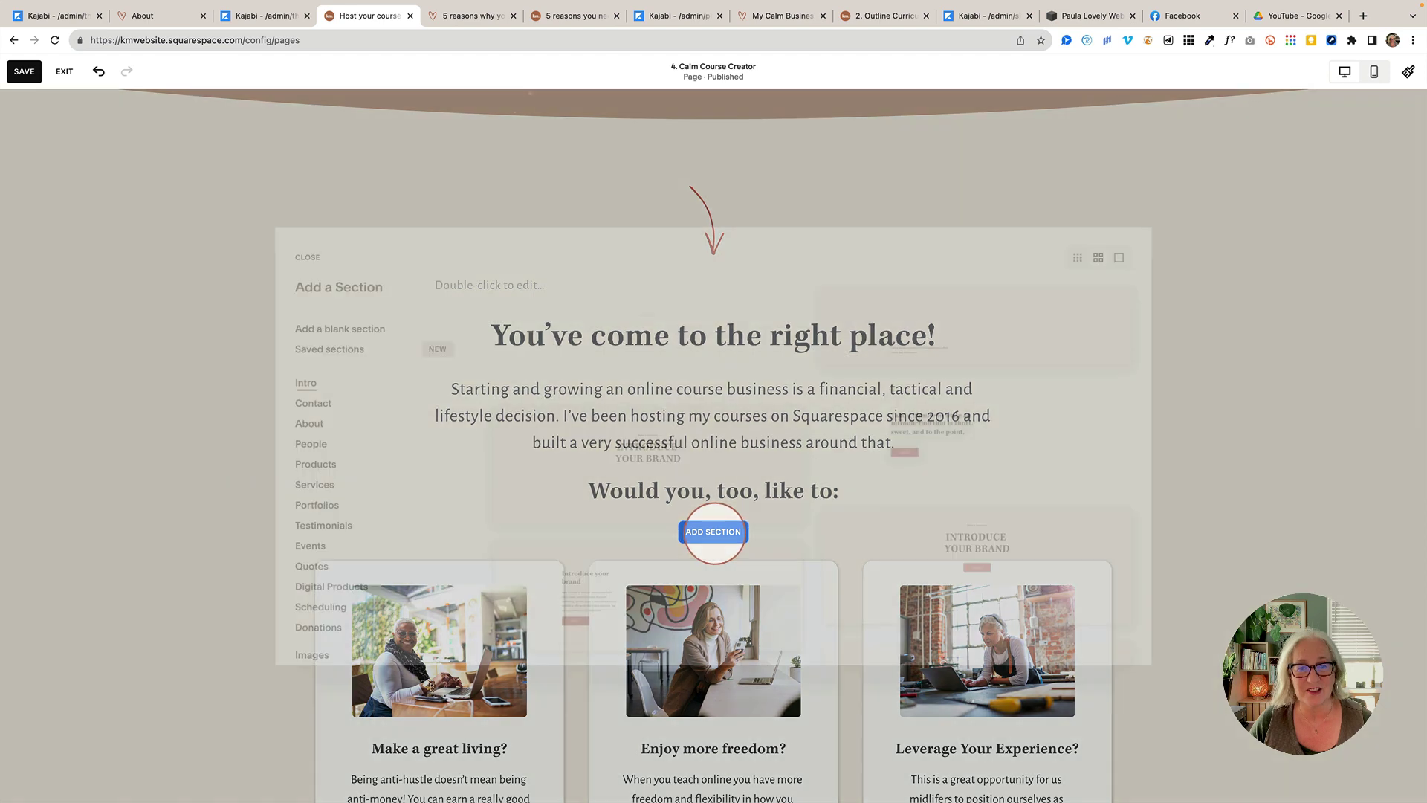
pyautogui.click(292, 346)
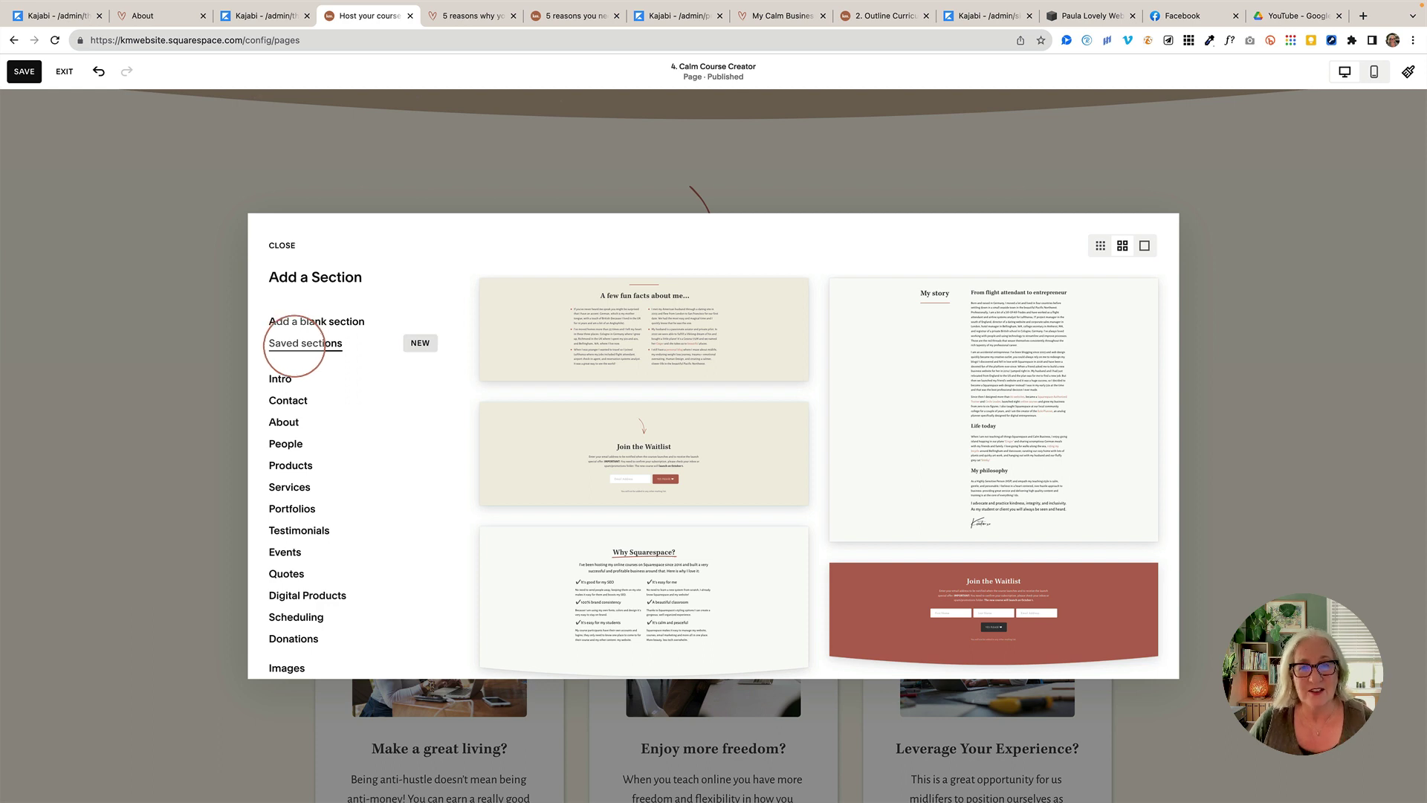
pyautogui.scroll(-2, 734, 436)
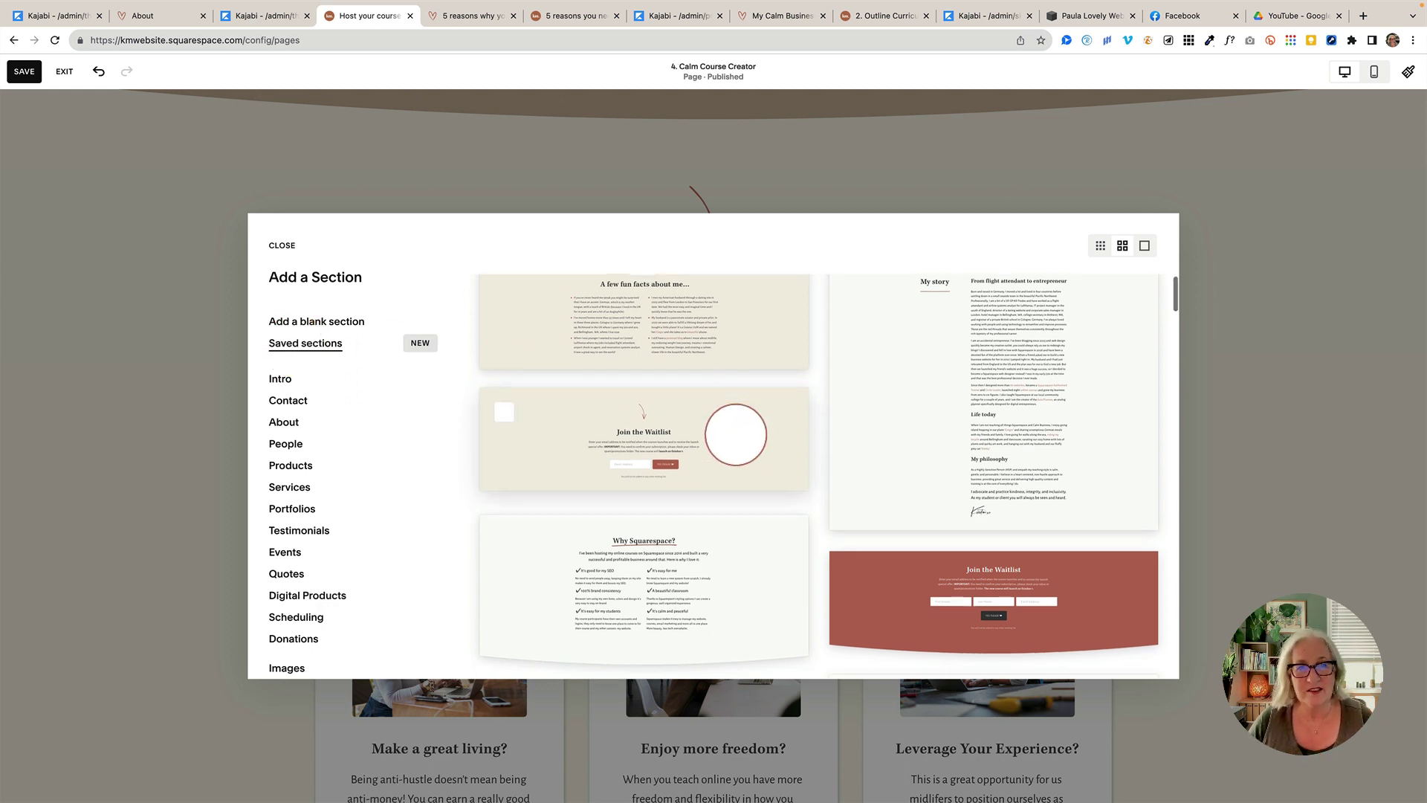
pyautogui.scroll(-5, 735, 435)
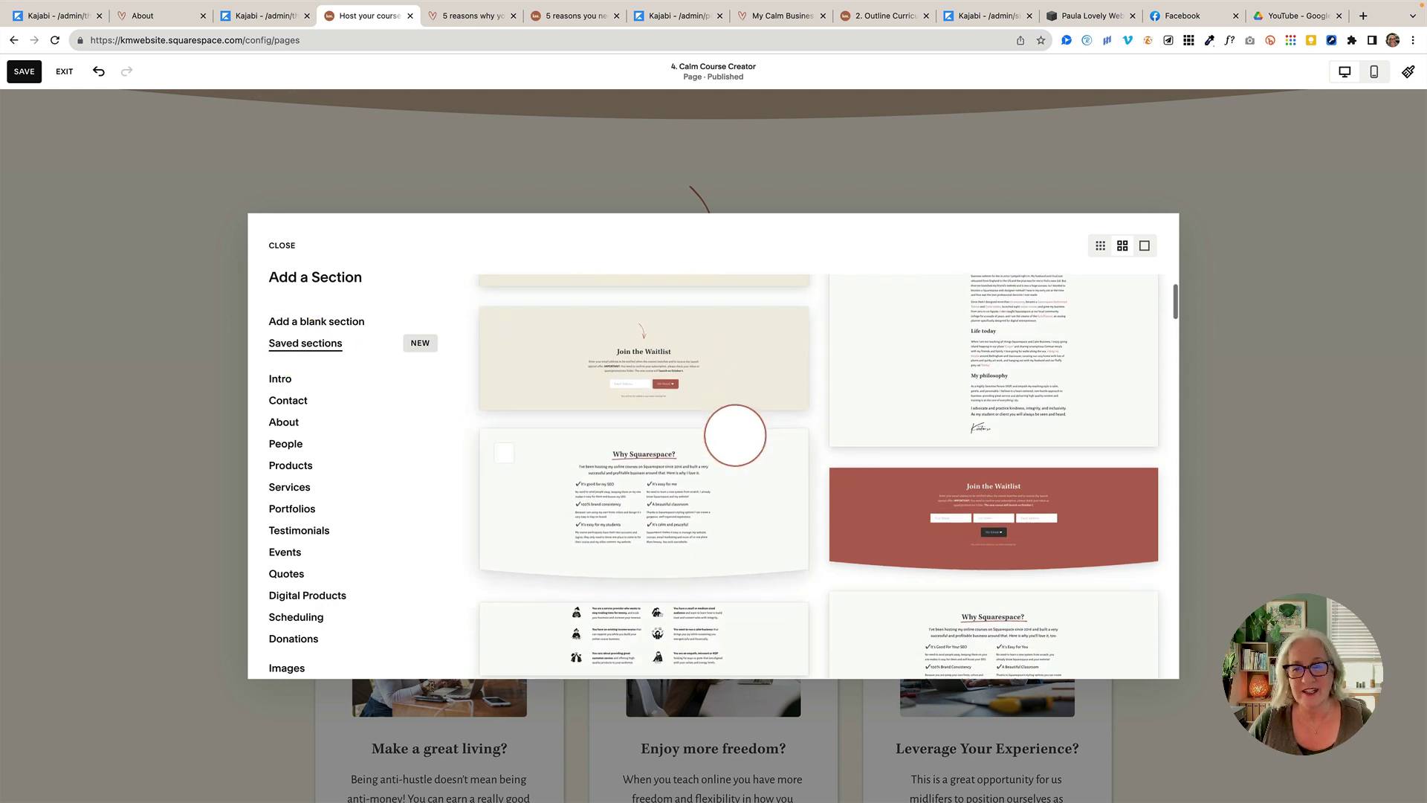
pyautogui.scroll(-1, 751, 439)
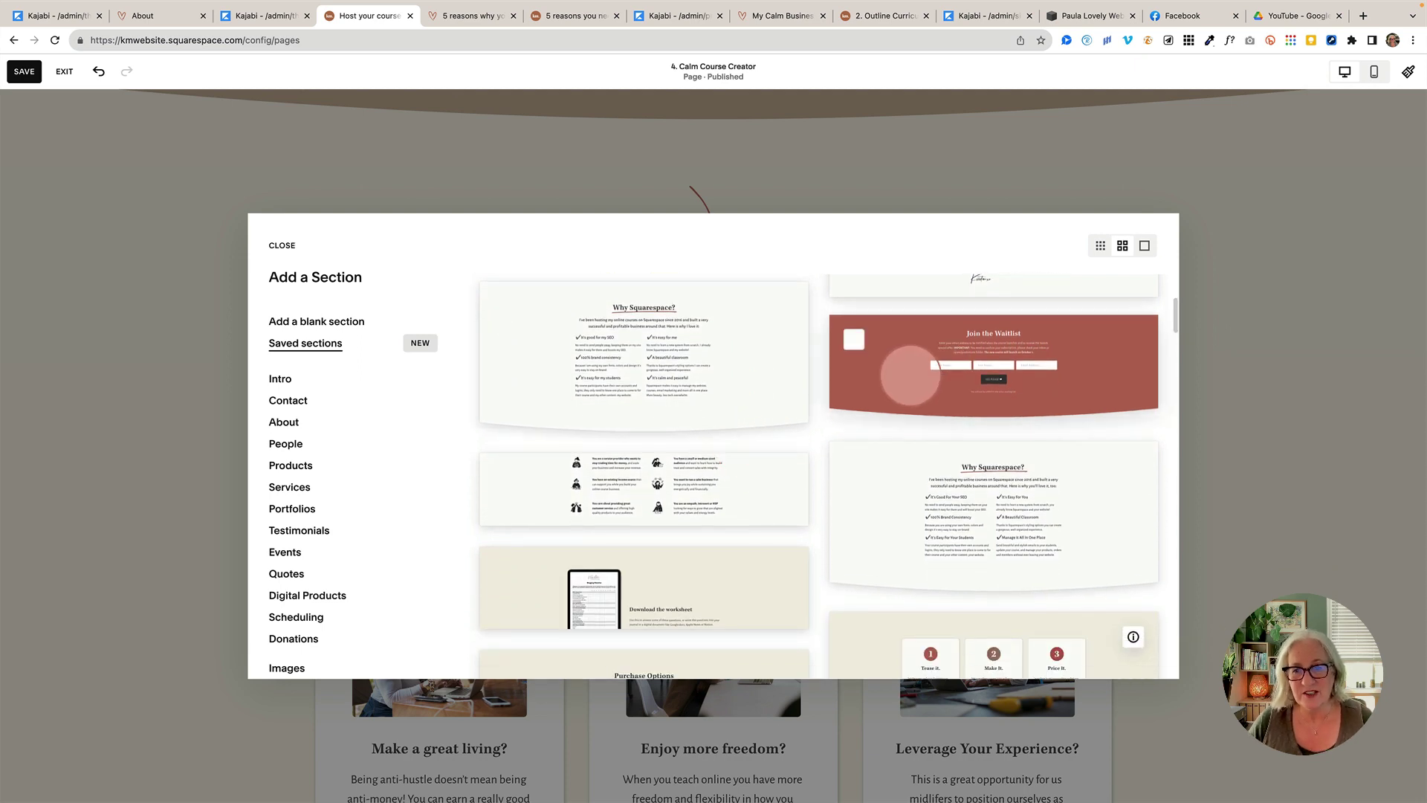
pyautogui.scroll(-5, 888, 416)
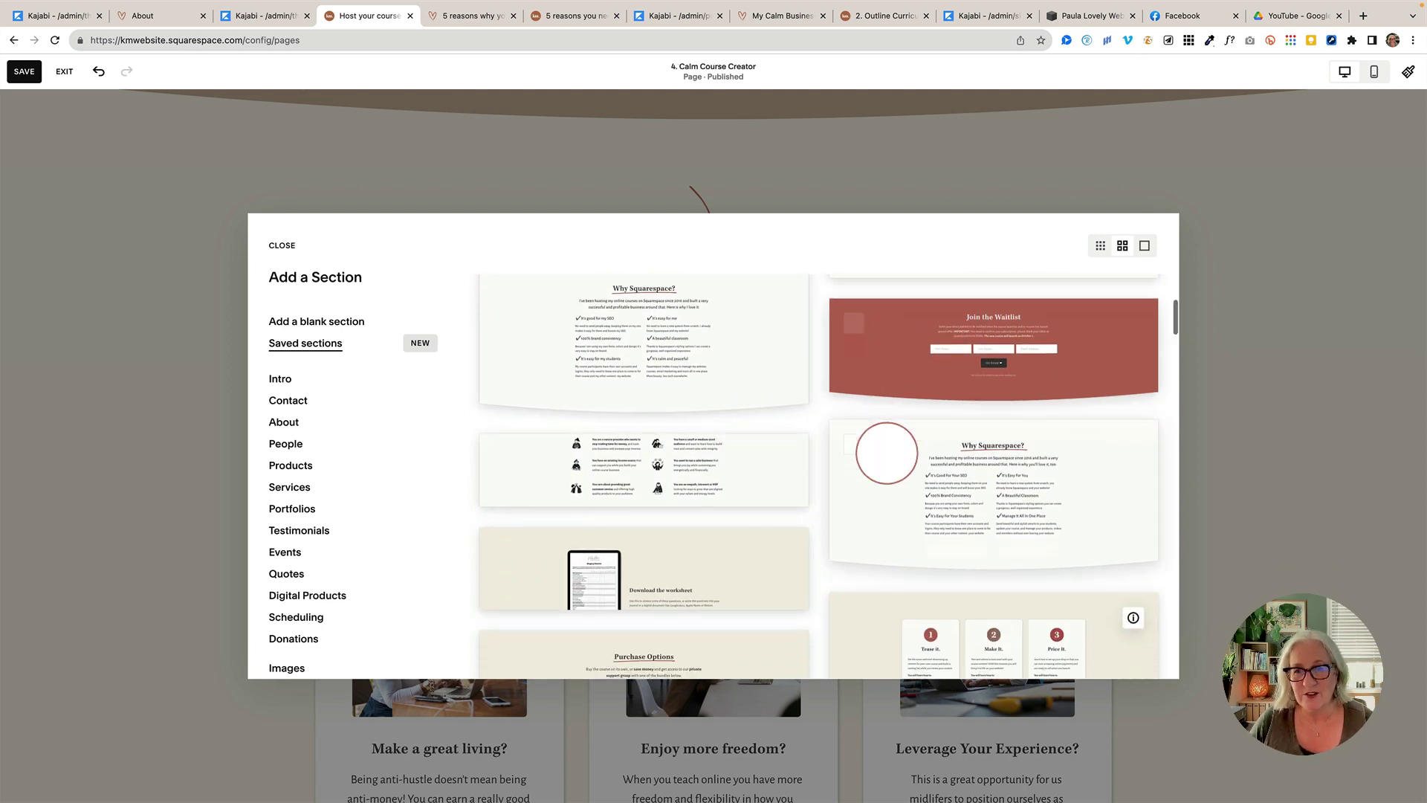
pyautogui.press('Escape')
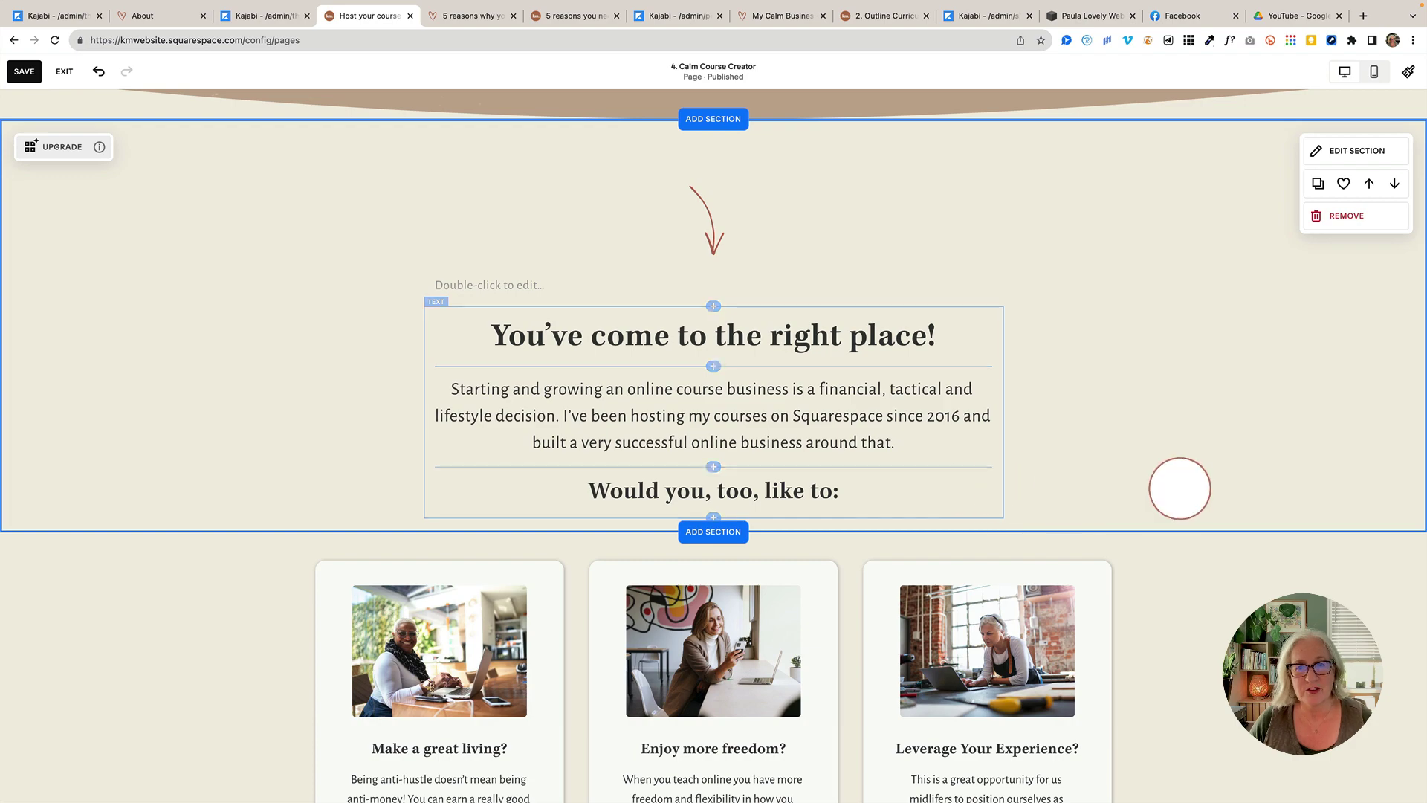
# - Look through the numbered card section, then remove it from the page and confirm the removal
pyautogui.scroll(-5, 1169, 487)
pyautogui.scroll(-4, 1195, 520)
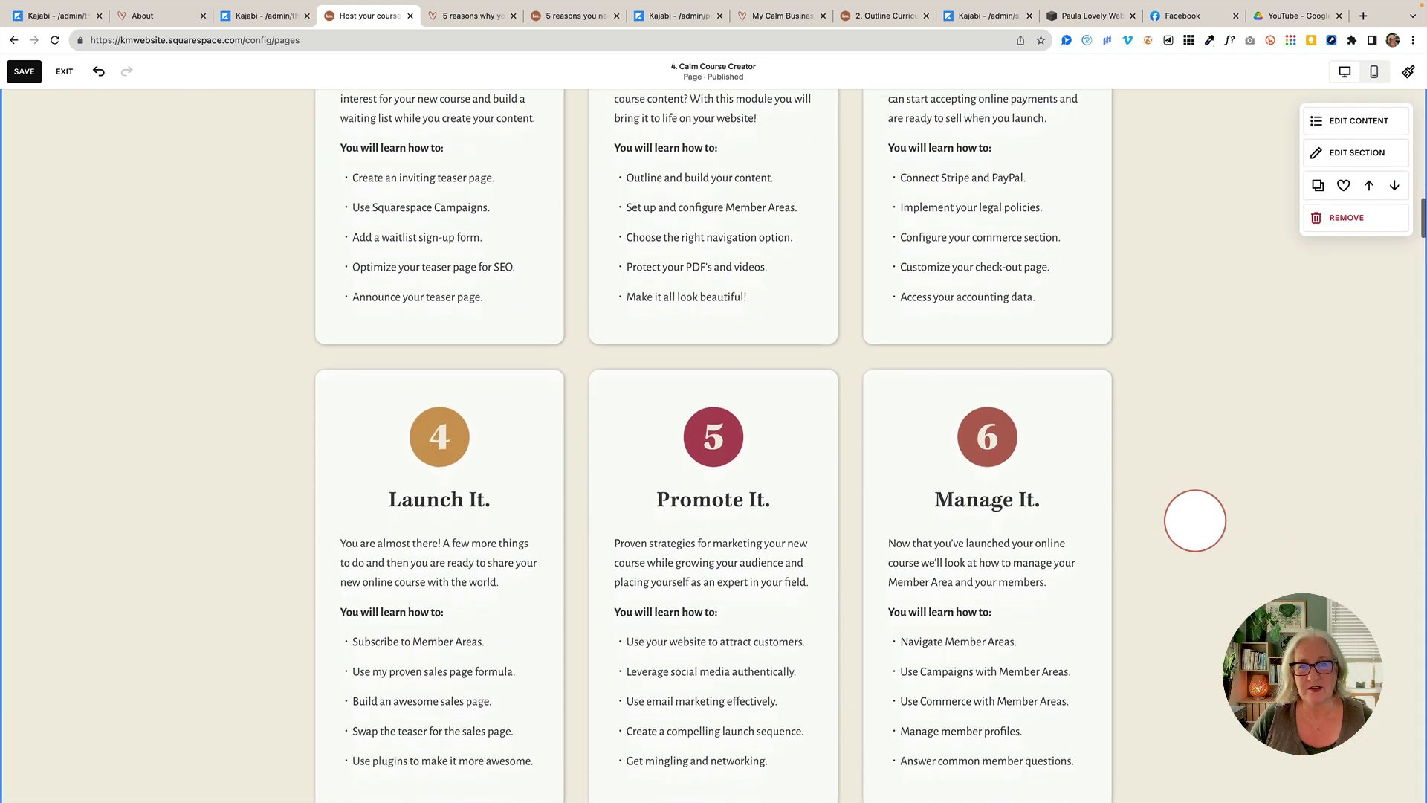
pyautogui.scroll(3, 1195, 520)
pyautogui.scroll(3, 1195, 520)
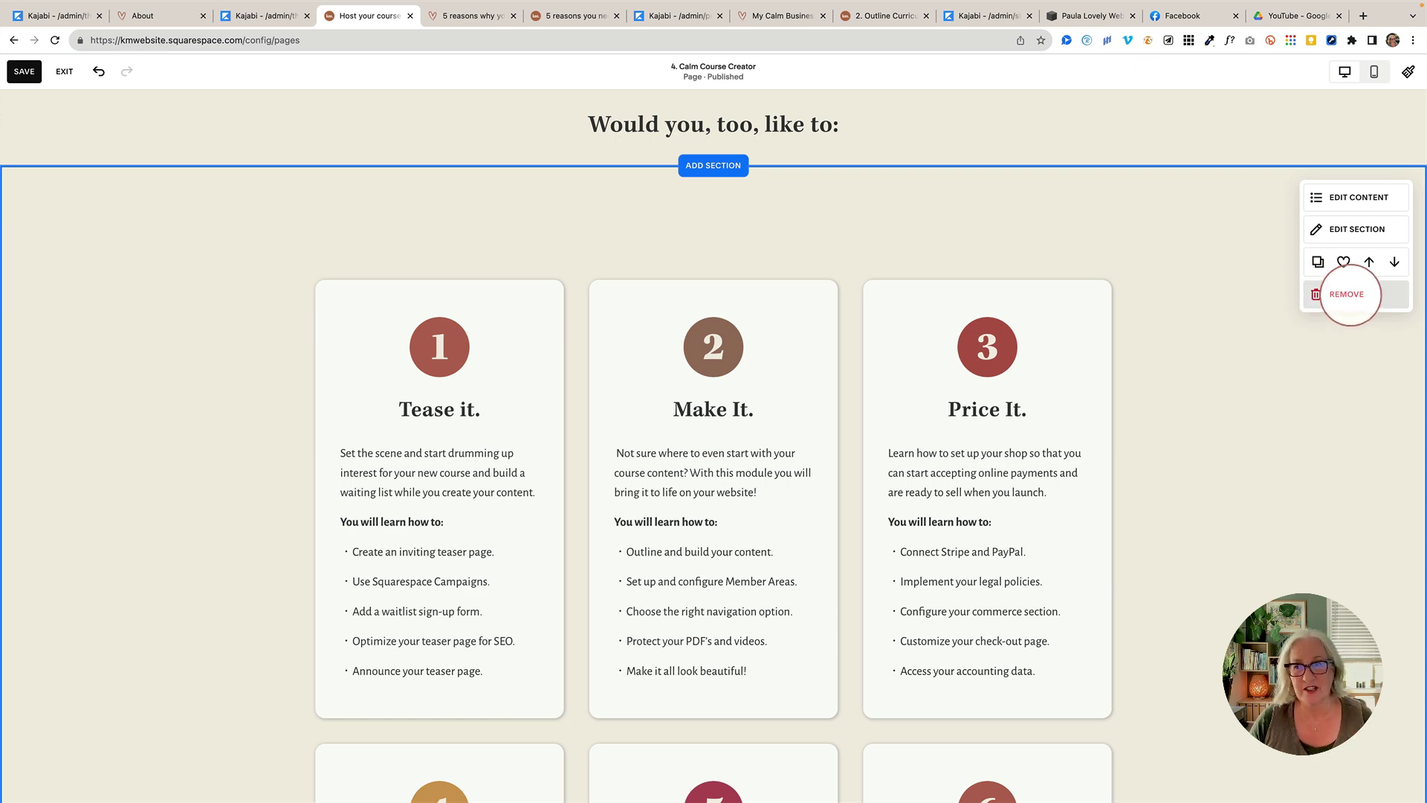
pyautogui.click(1350, 294)
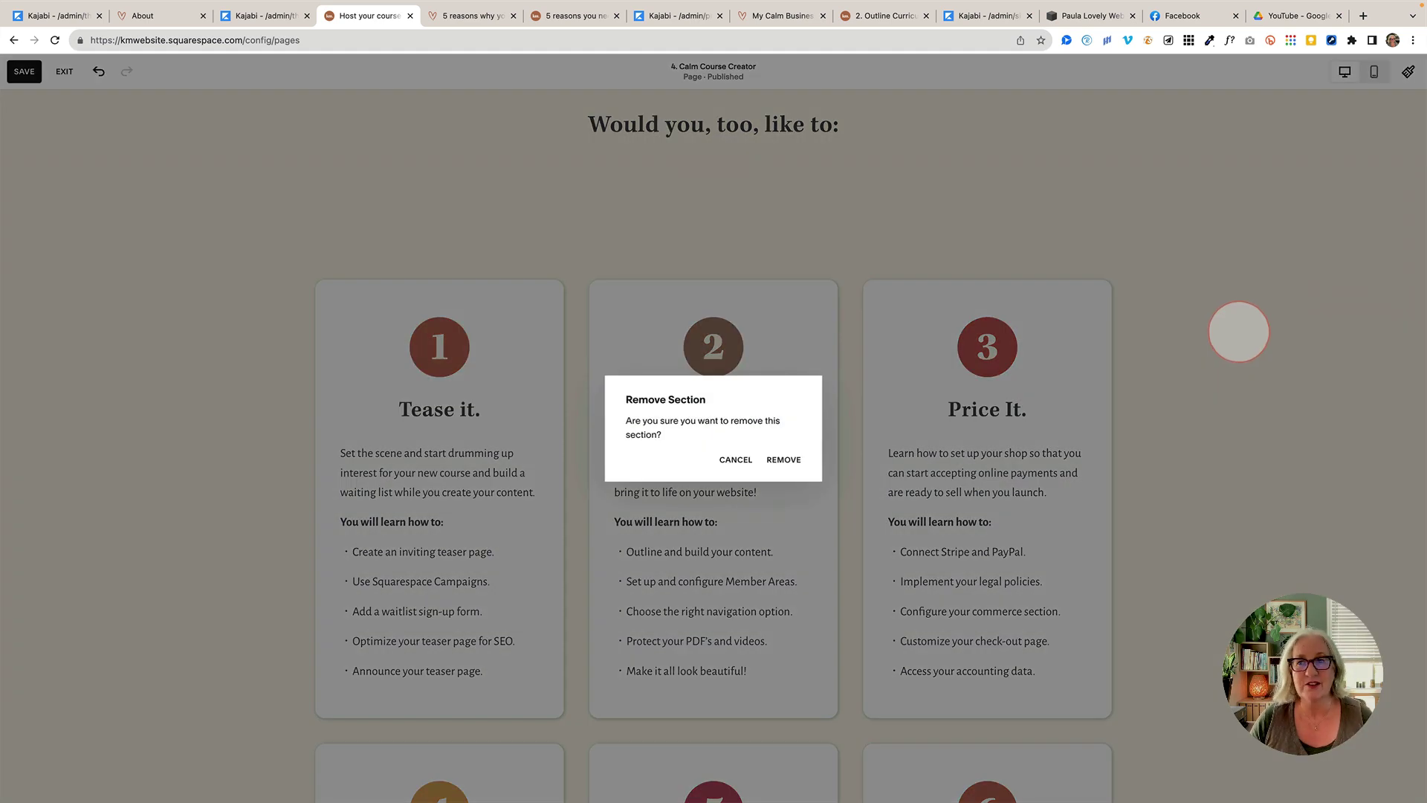
pyautogui.press('Return')
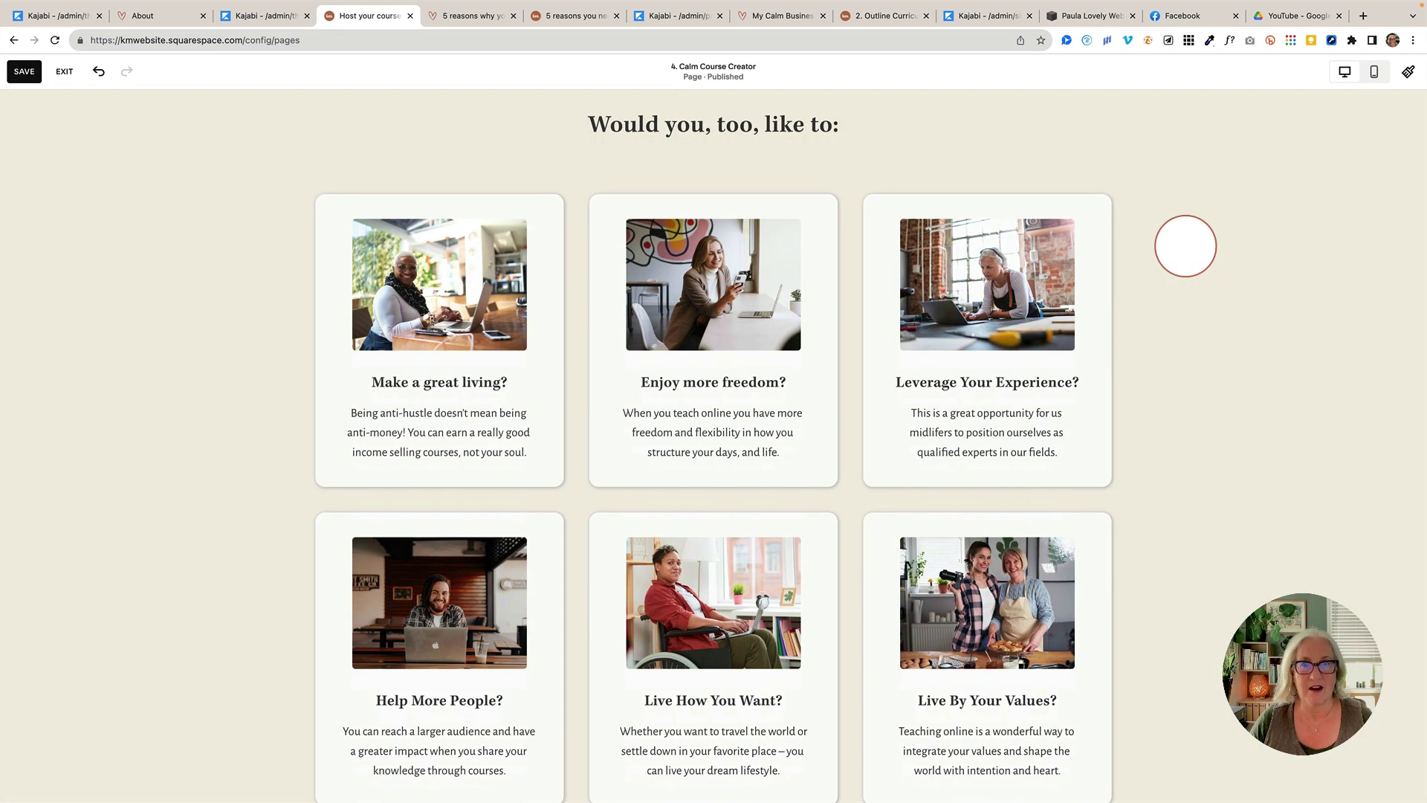
# - Exit the page editor without saving the changes and view the Calm Course Creator page in full-screen preview
pyautogui.scroll(-3, 1251, 308)
pyautogui.scroll(-4, 1252, 308)
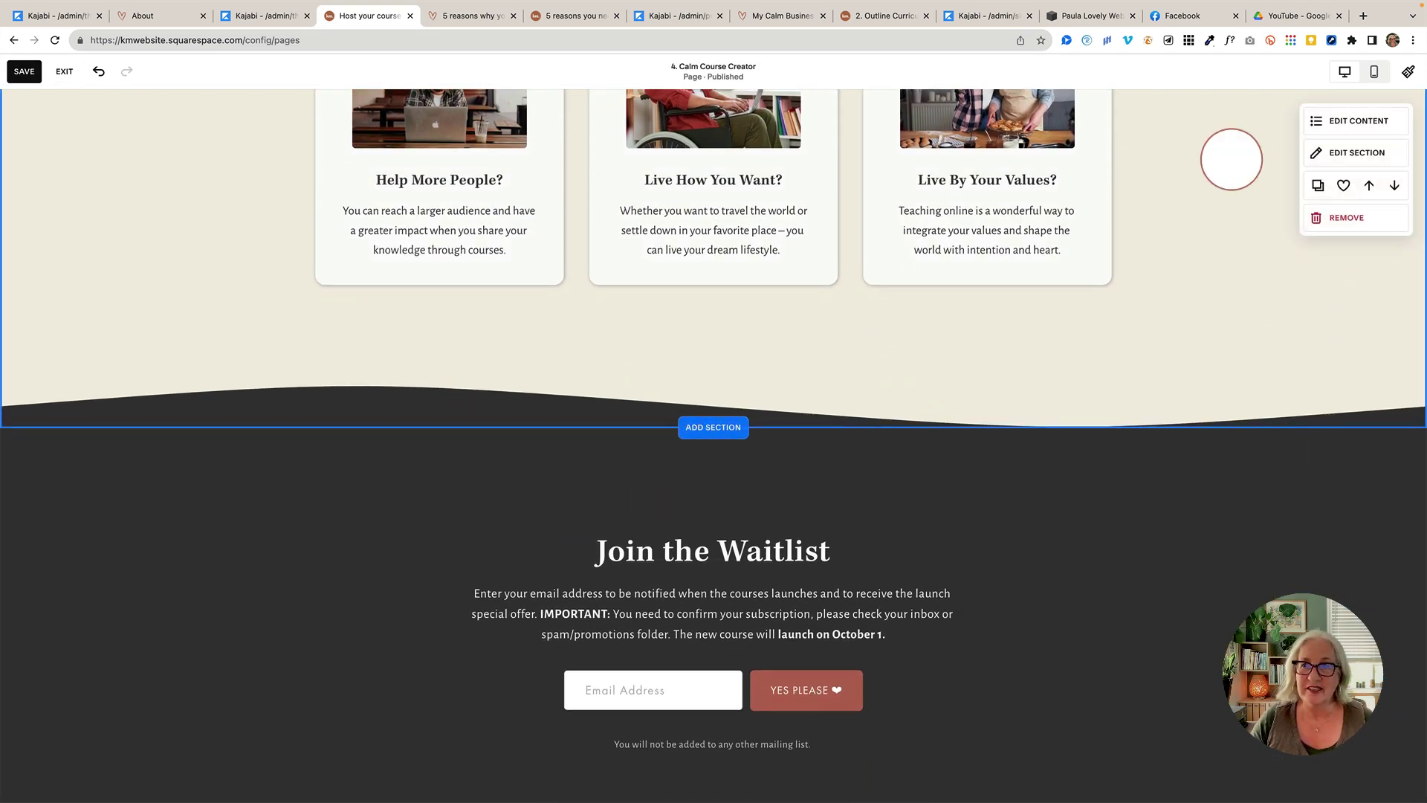
pyautogui.click(64, 71)
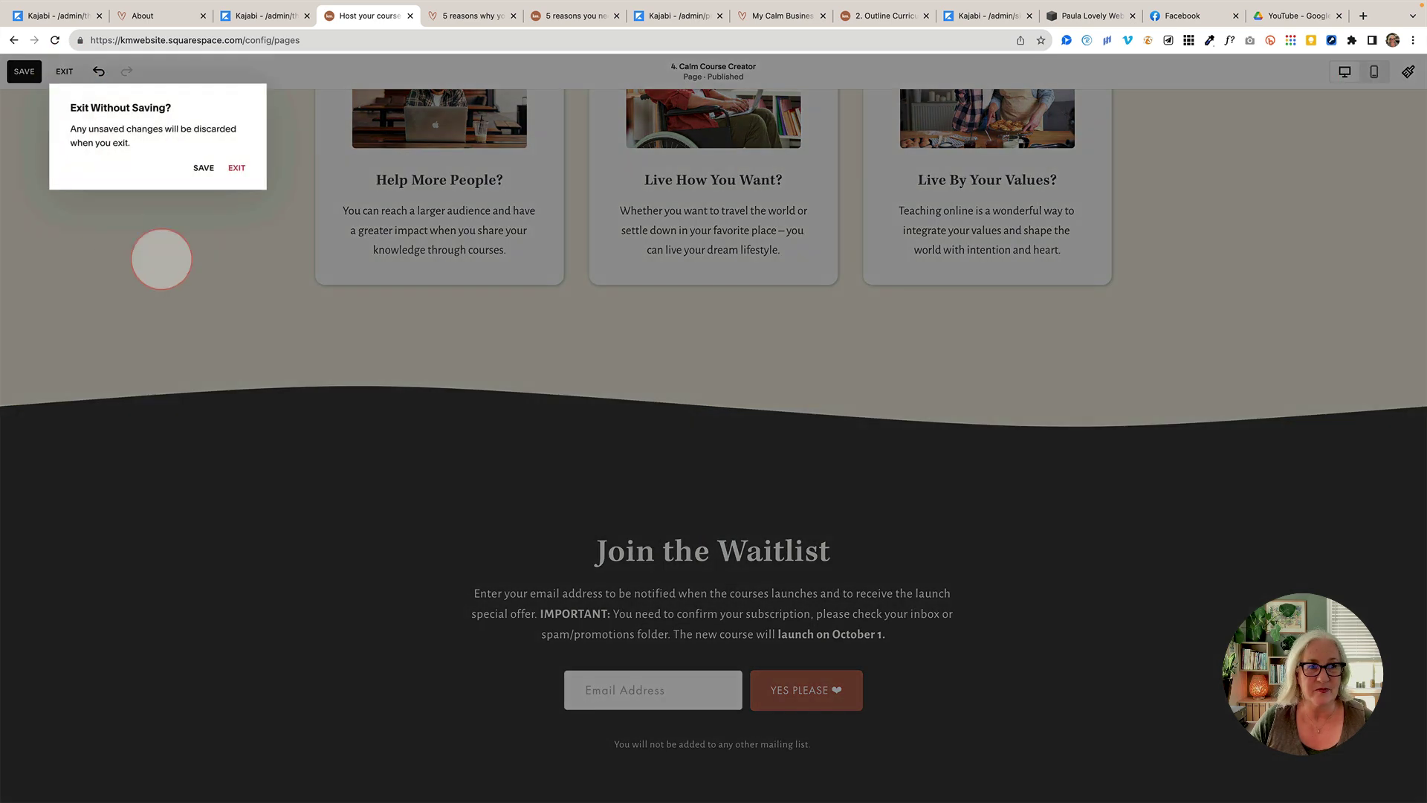
pyautogui.click(237, 168)
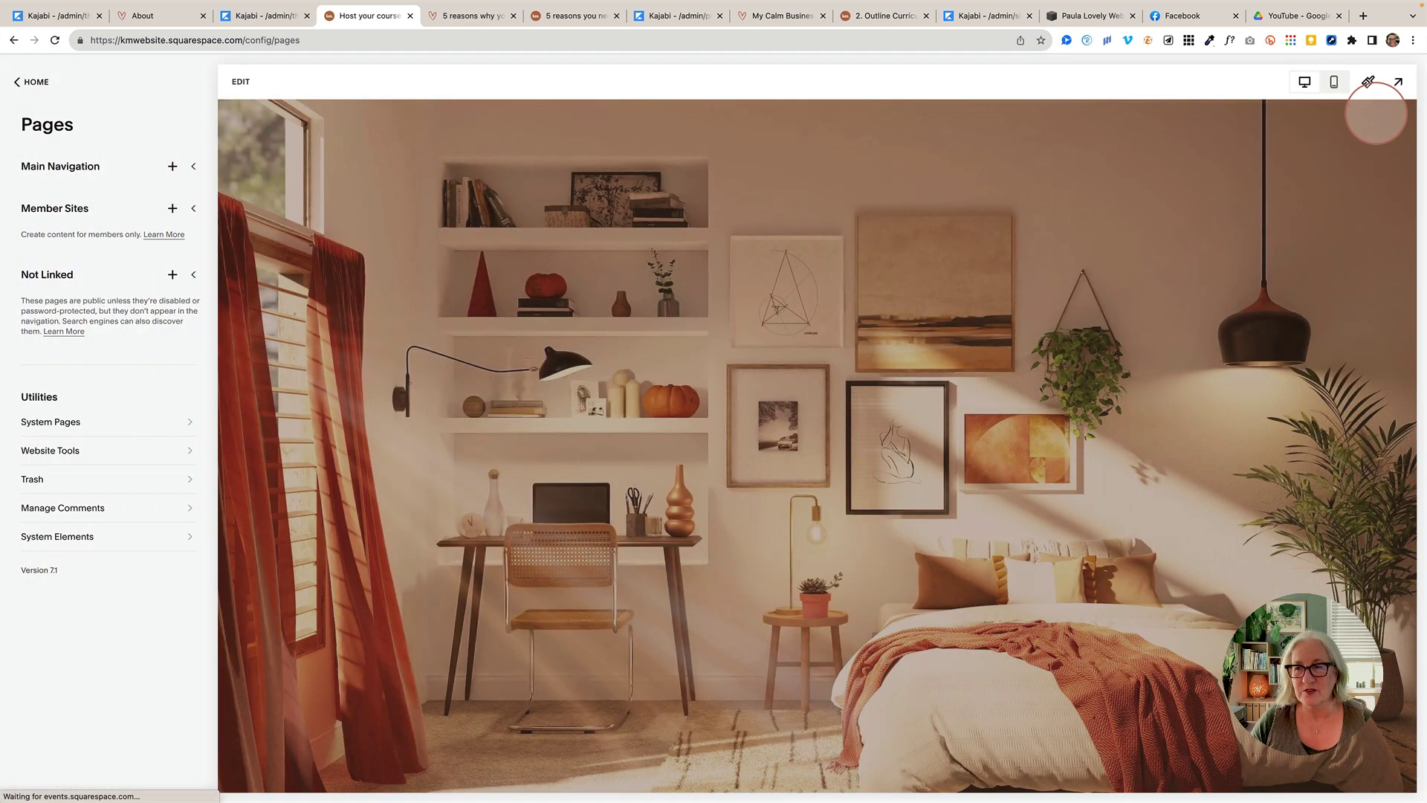
pyautogui.click(1398, 82)
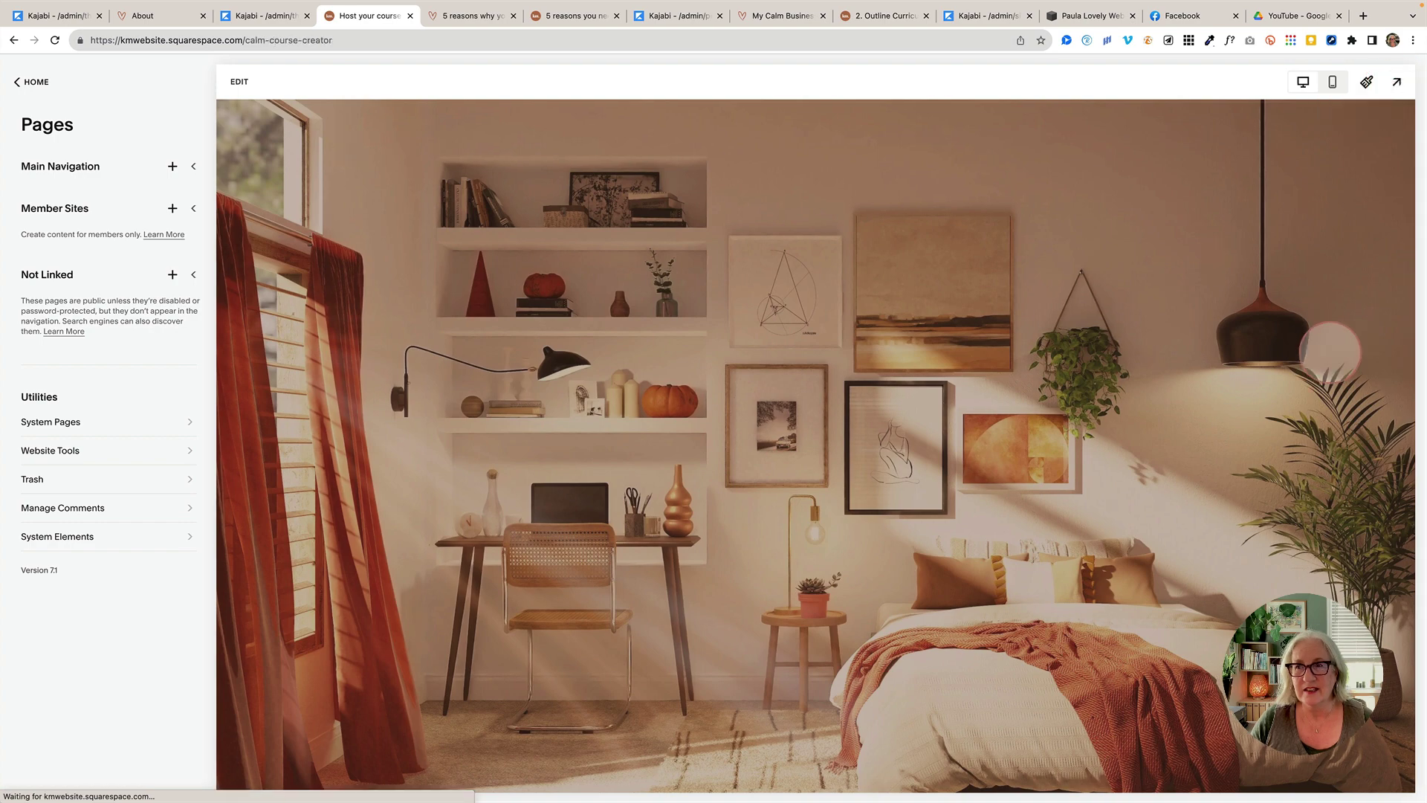
pyautogui.scroll(-10, 1248, 439)
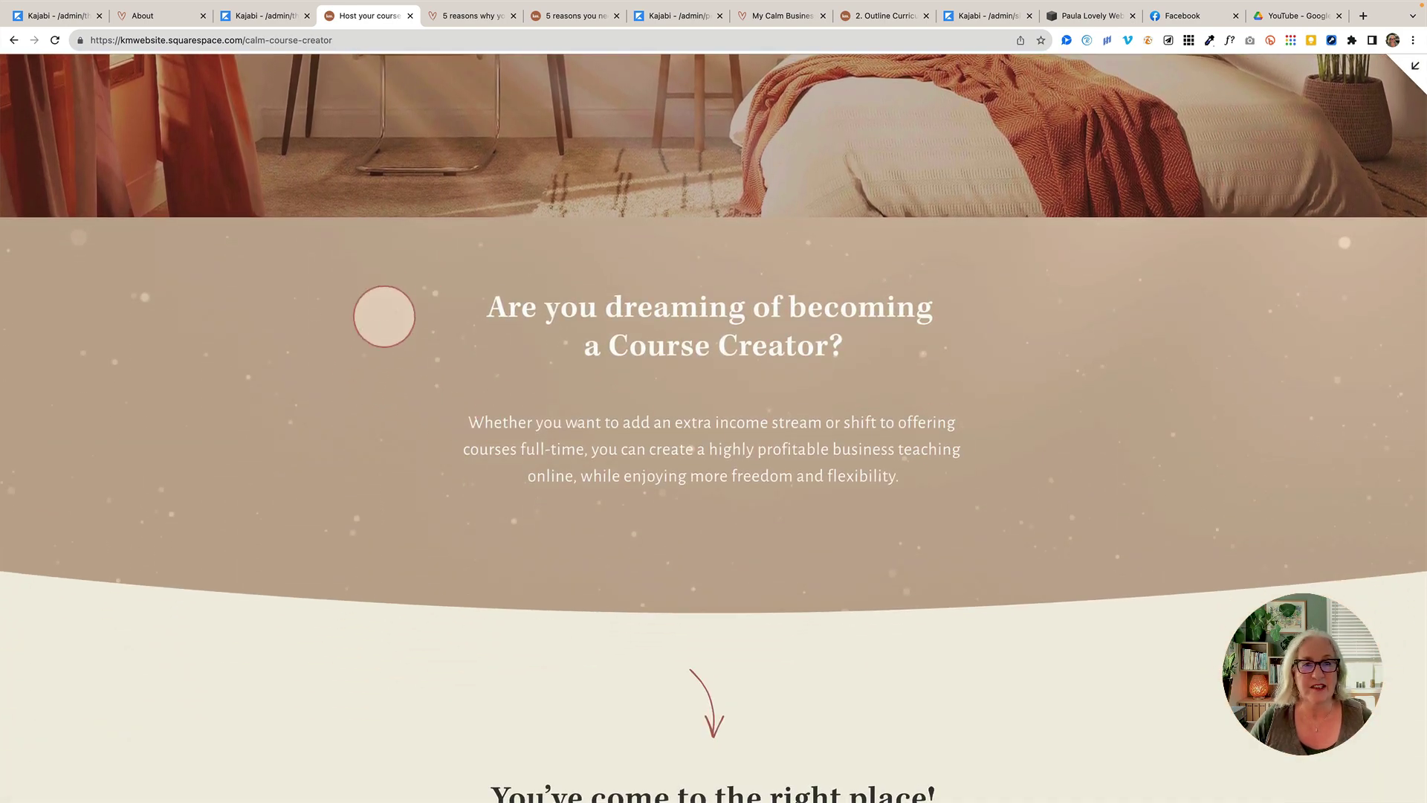
# - Look through the Calm Course Creator preview, examining the curved and wavy section dividers, waitlist form, icon list and photo row
pyautogui.scroll(-1, 796, 414)
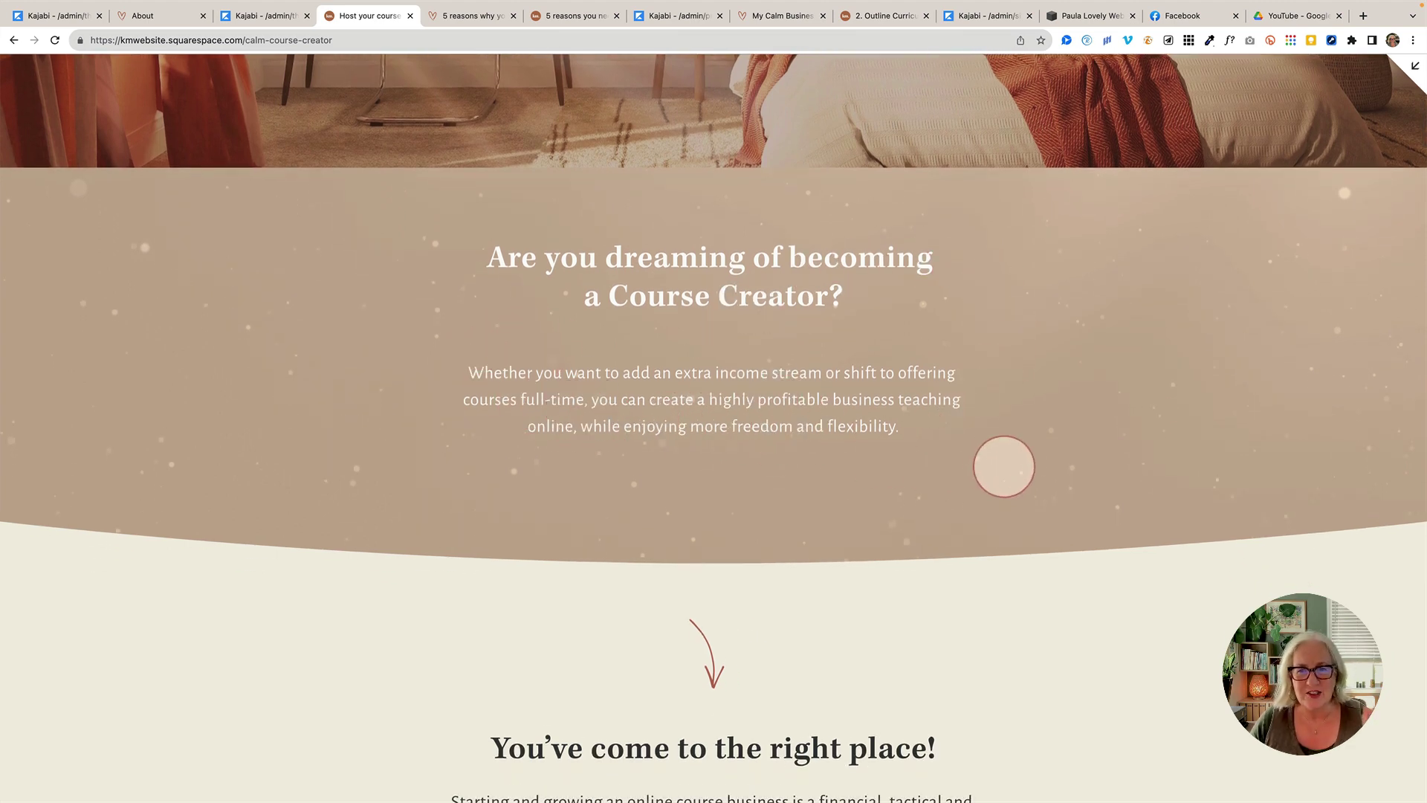
pyautogui.scroll(-3, 1003, 465)
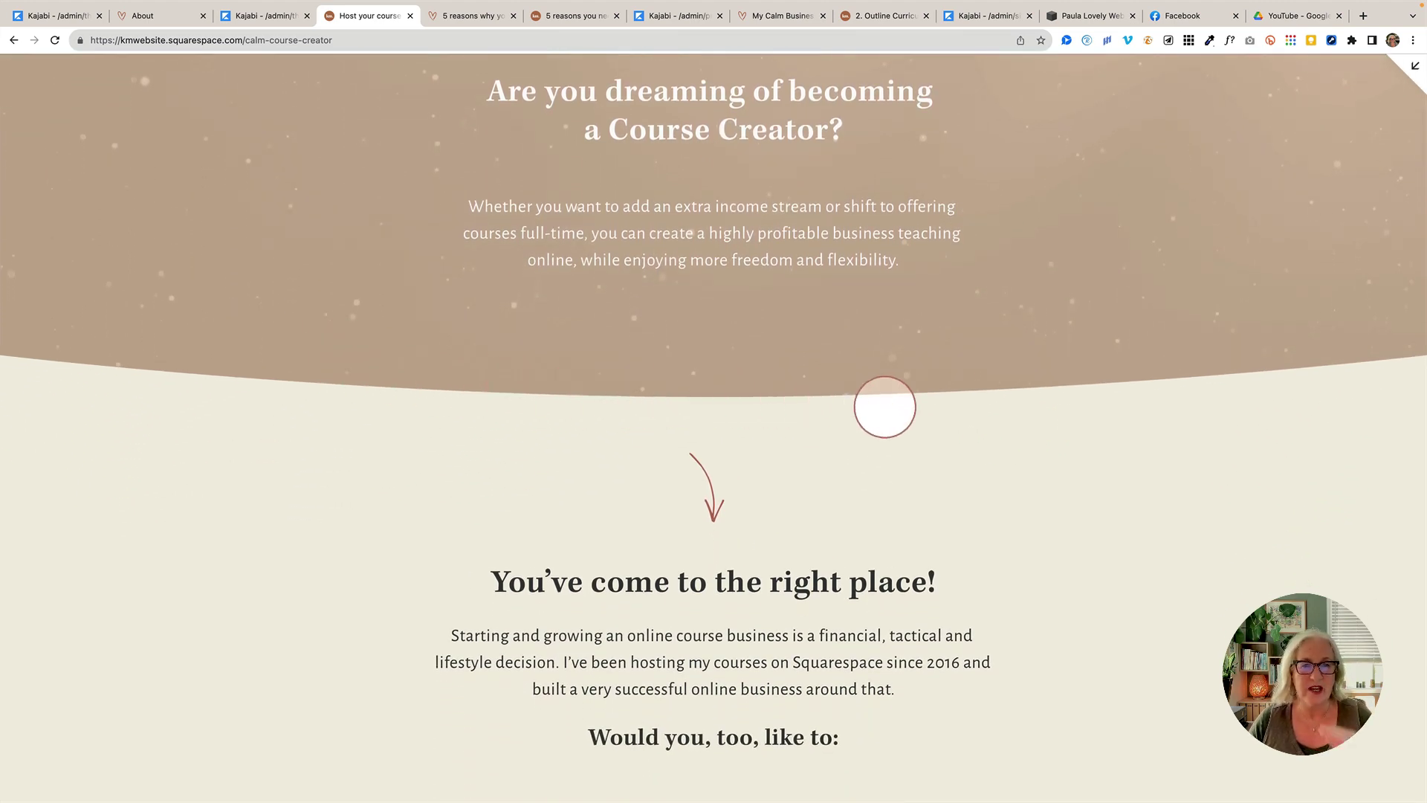
pyautogui.scroll(-20, 937, 419)
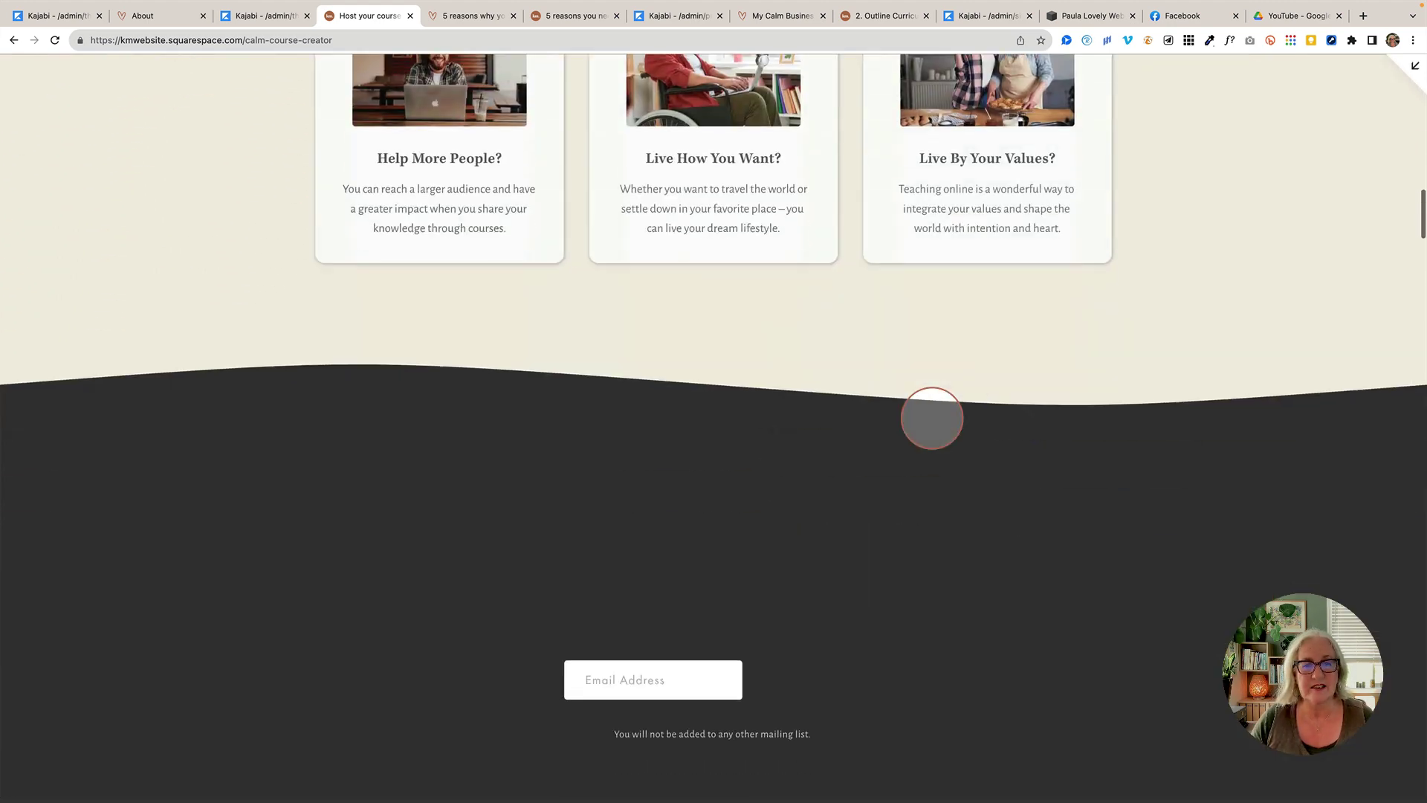
pyautogui.scroll(-2, 932, 418)
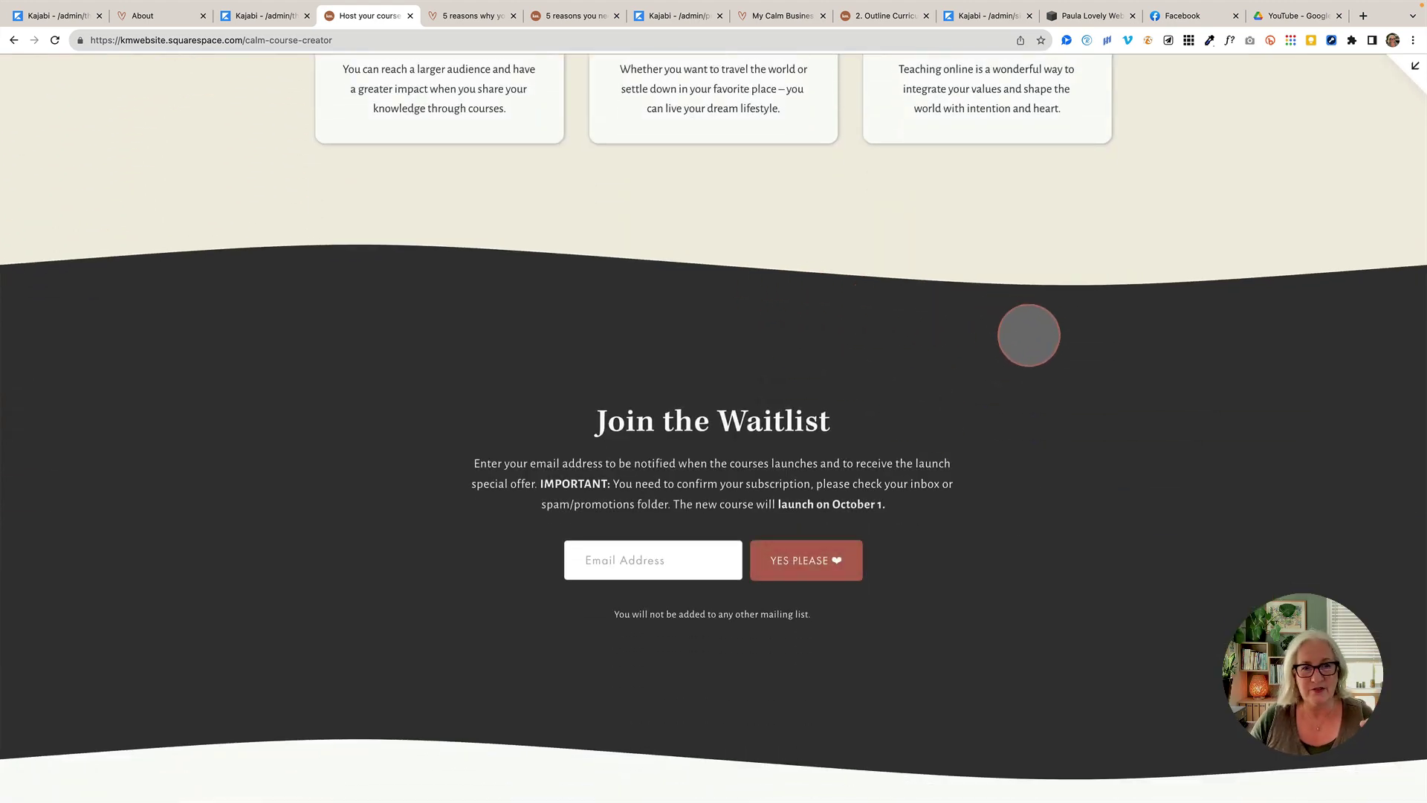
pyautogui.scroll(-10, 1028, 335)
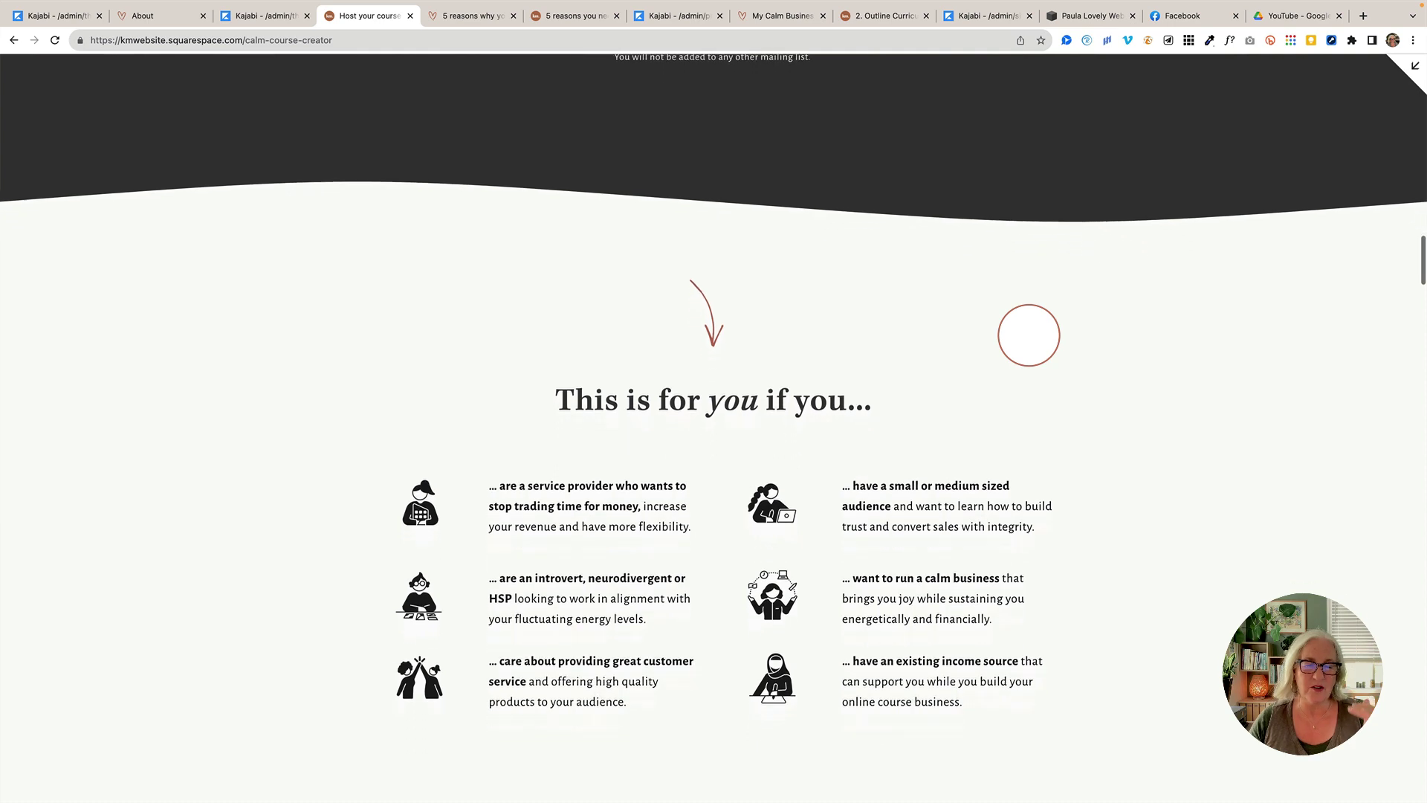
pyautogui.scroll(-10, 1029, 334)
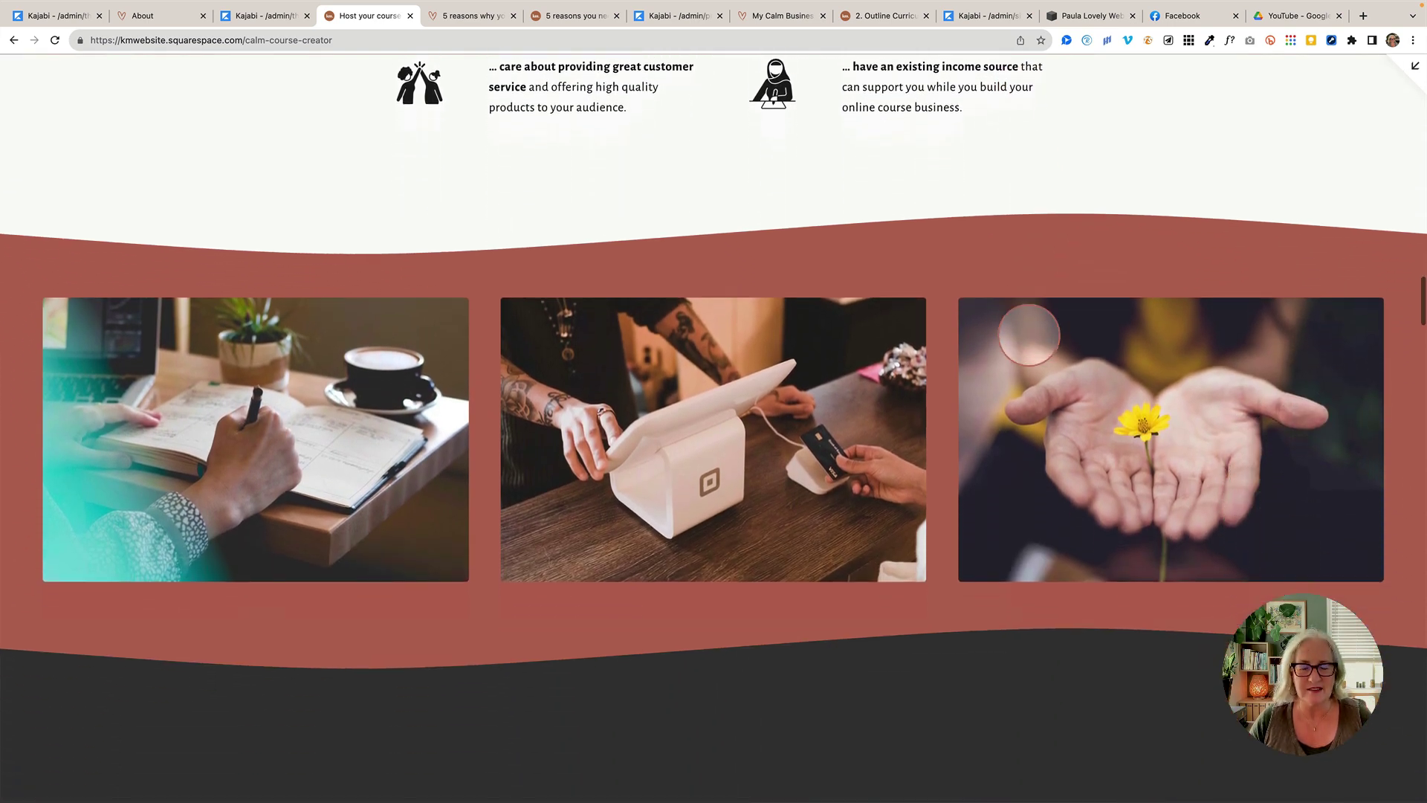
pyautogui.scroll(-5, 1029, 334)
# - Switch to the Kajabi About page and examine its section layouts, dividers and animations from the introduction banner to the testimonials
pyautogui.click(158, 15)
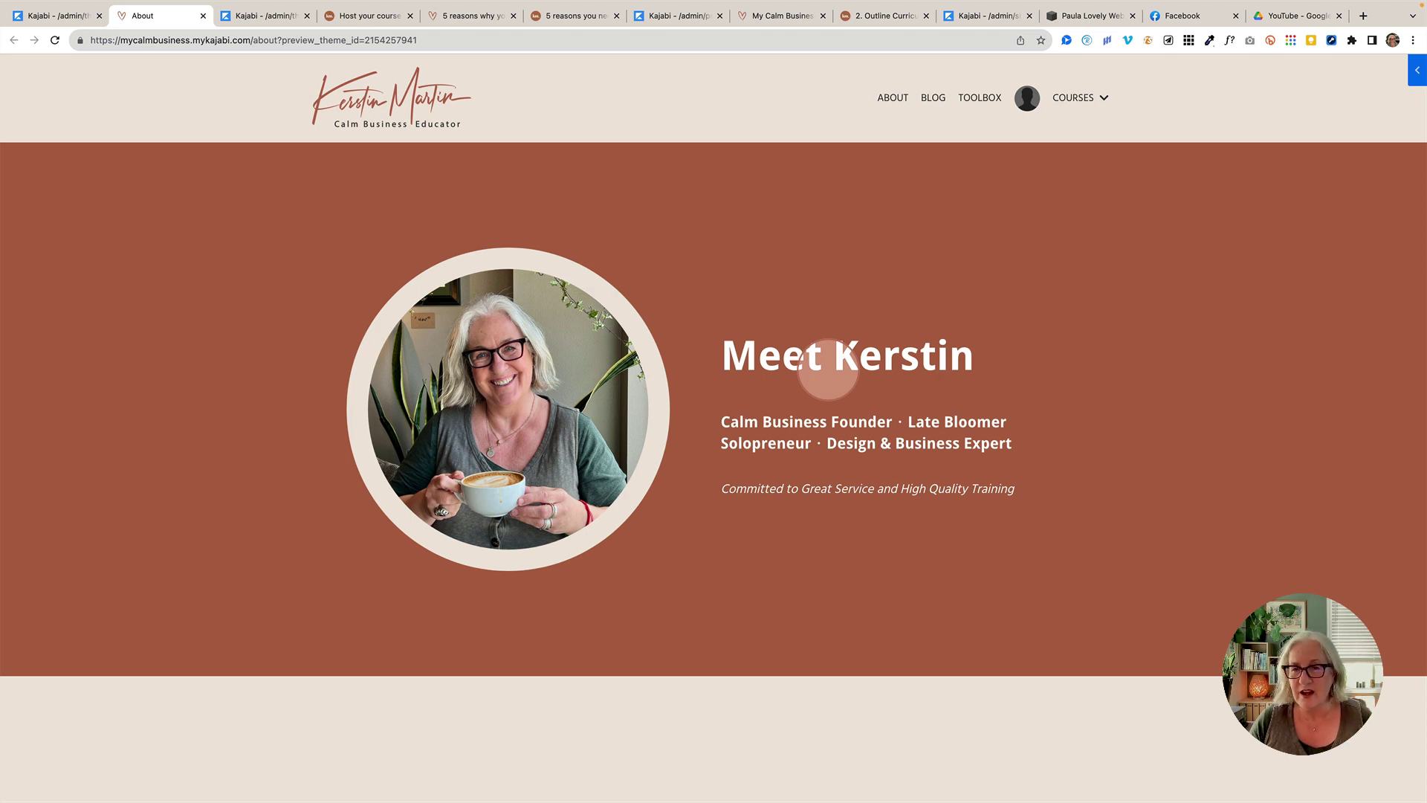
pyautogui.scroll(-6, 827, 369)
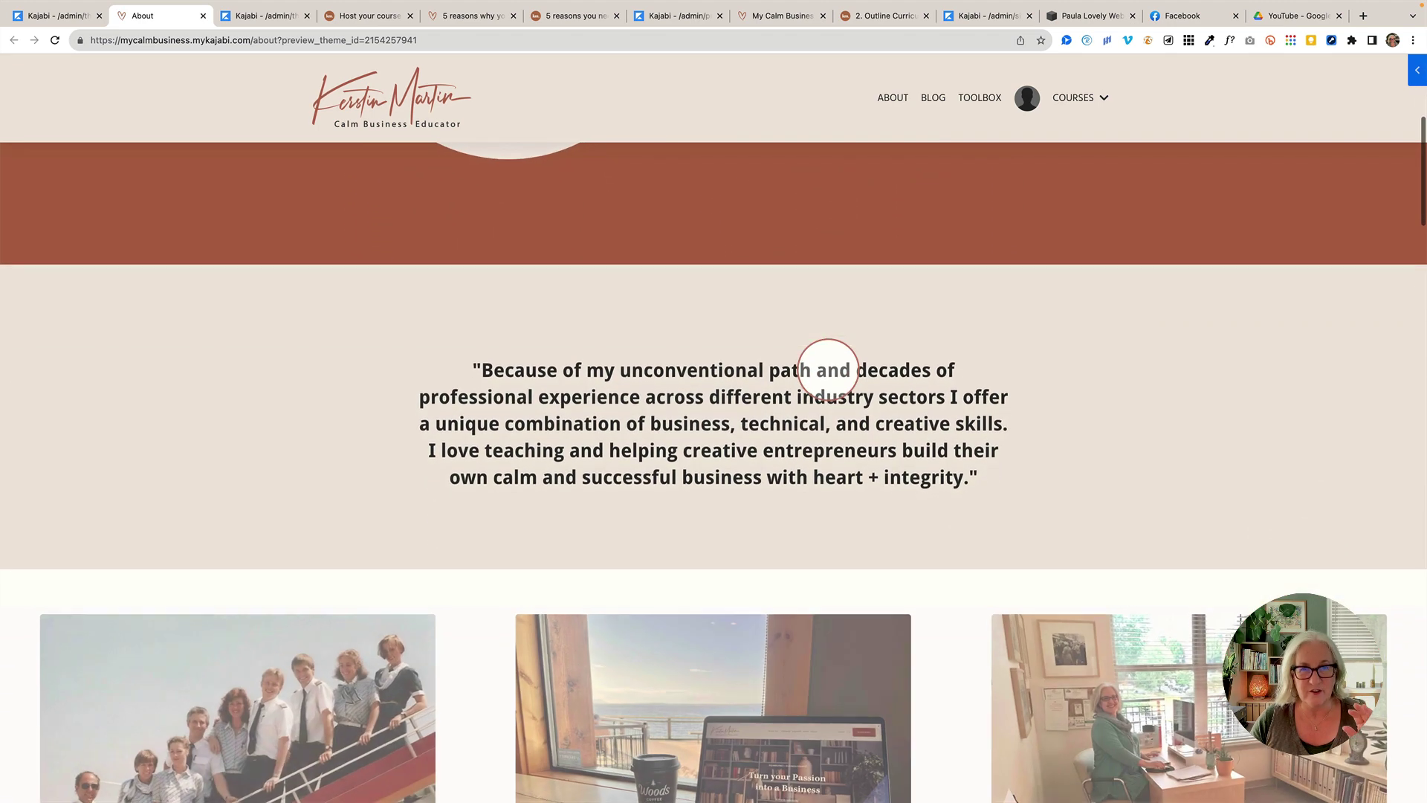
pyautogui.scroll(-5, 828, 370)
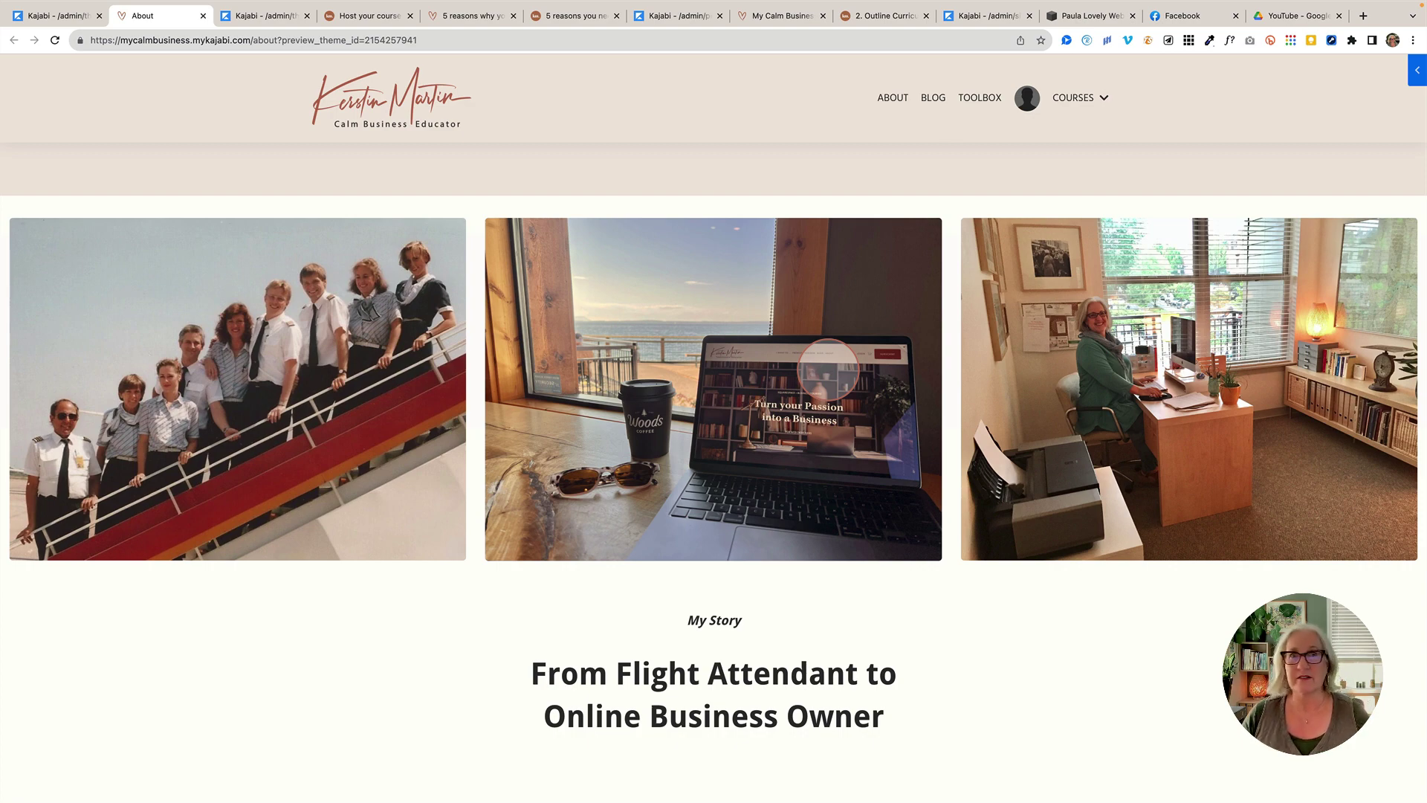
pyautogui.scroll(3, 827, 369)
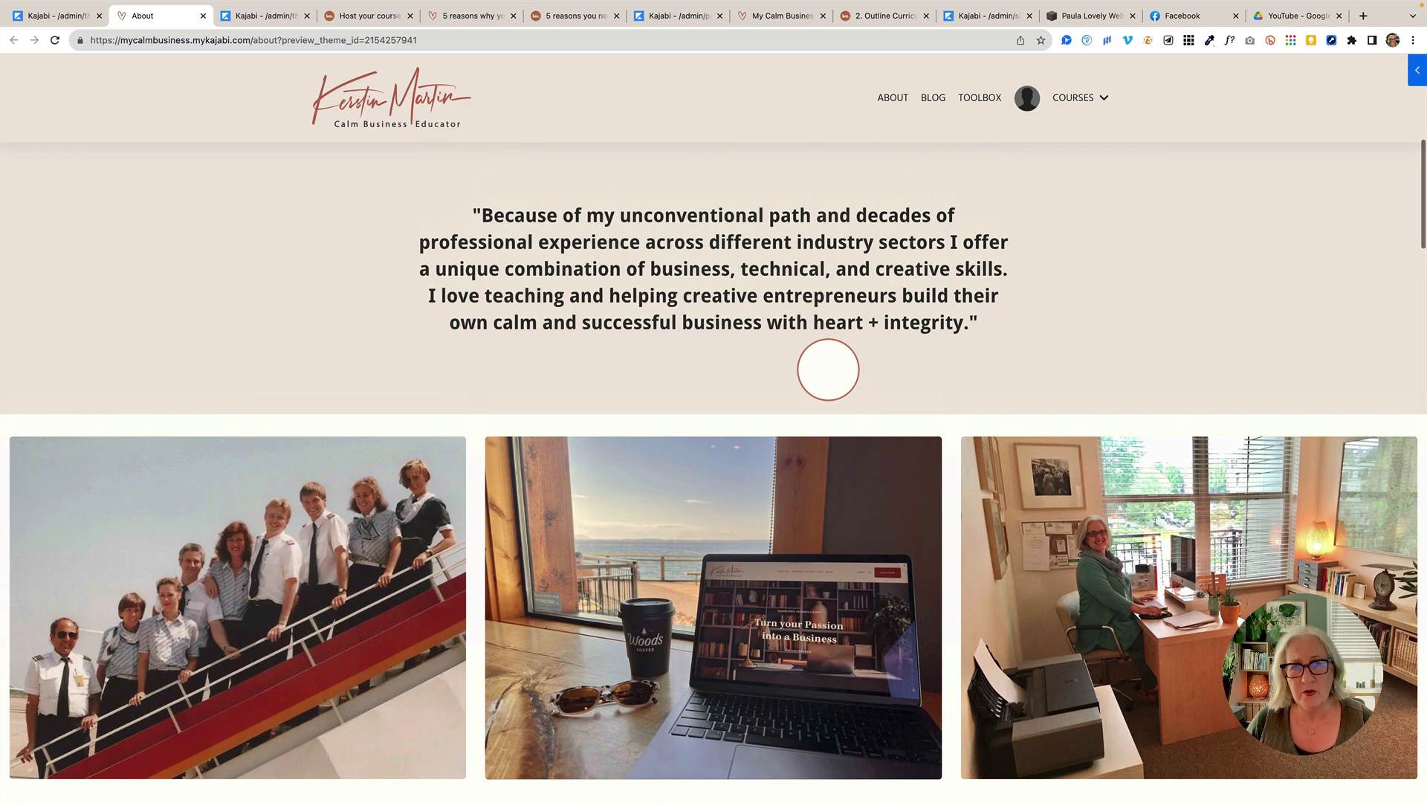
pyautogui.scroll(6, 827, 370)
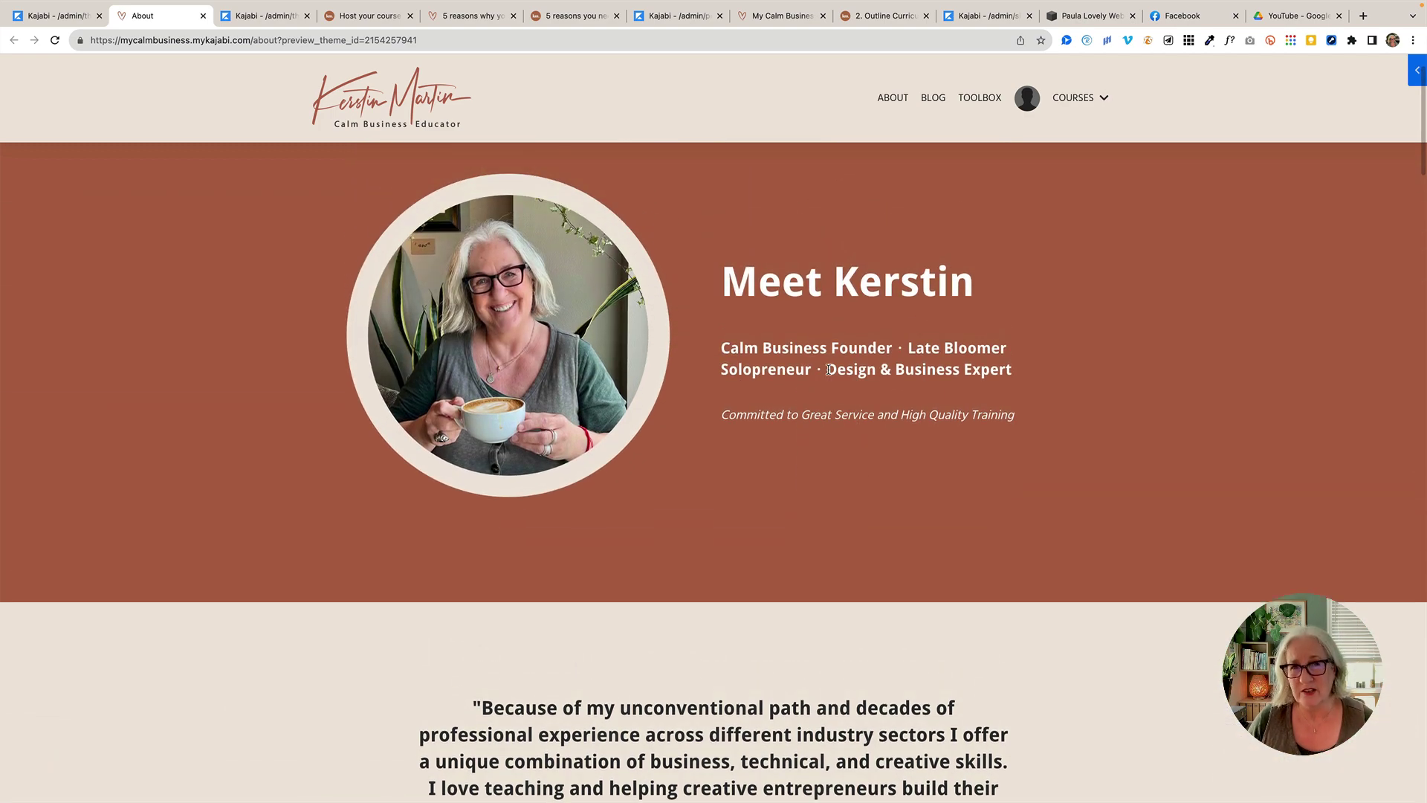
pyautogui.scroll(-8, 828, 369)
pyautogui.scroll(-10, 828, 373)
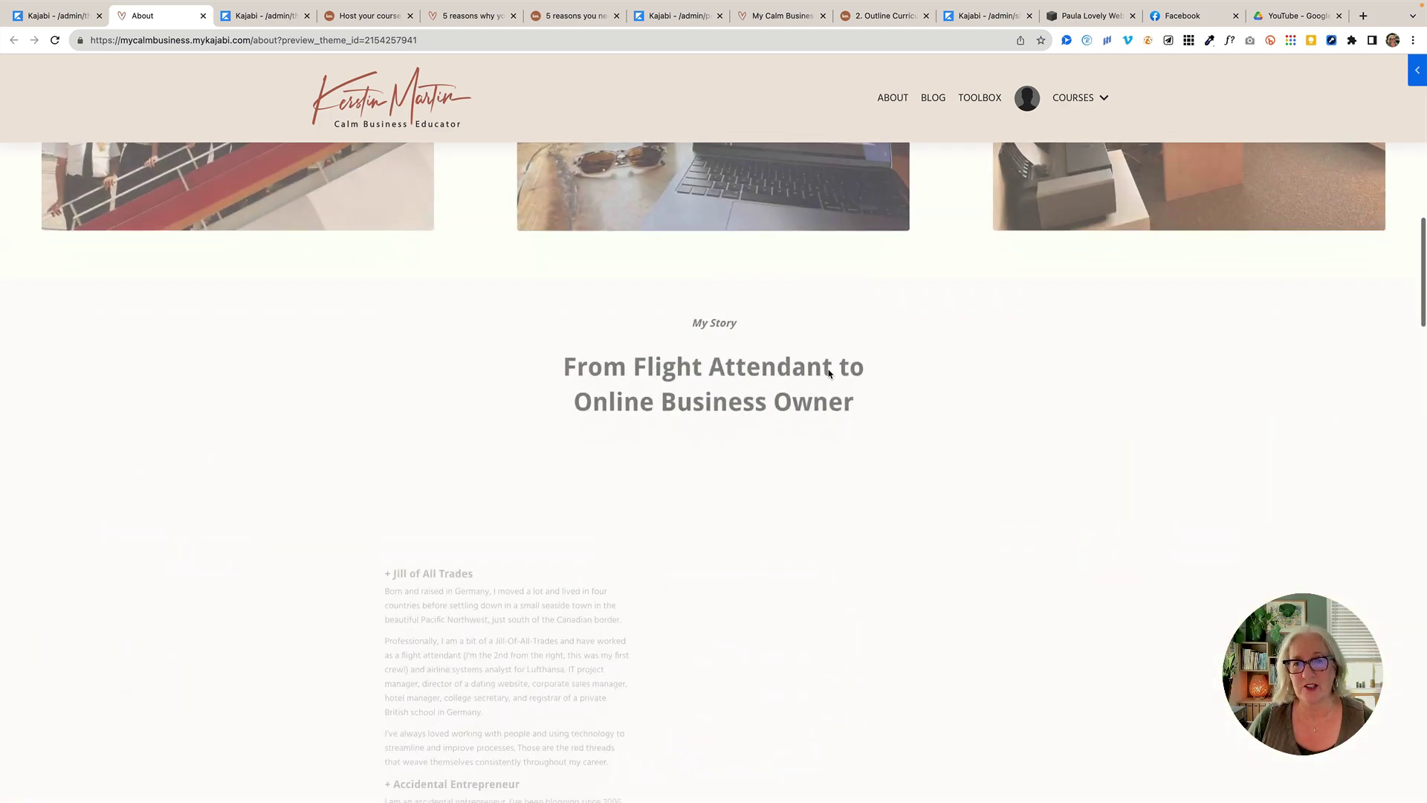
pyautogui.scroll(-7, 829, 373)
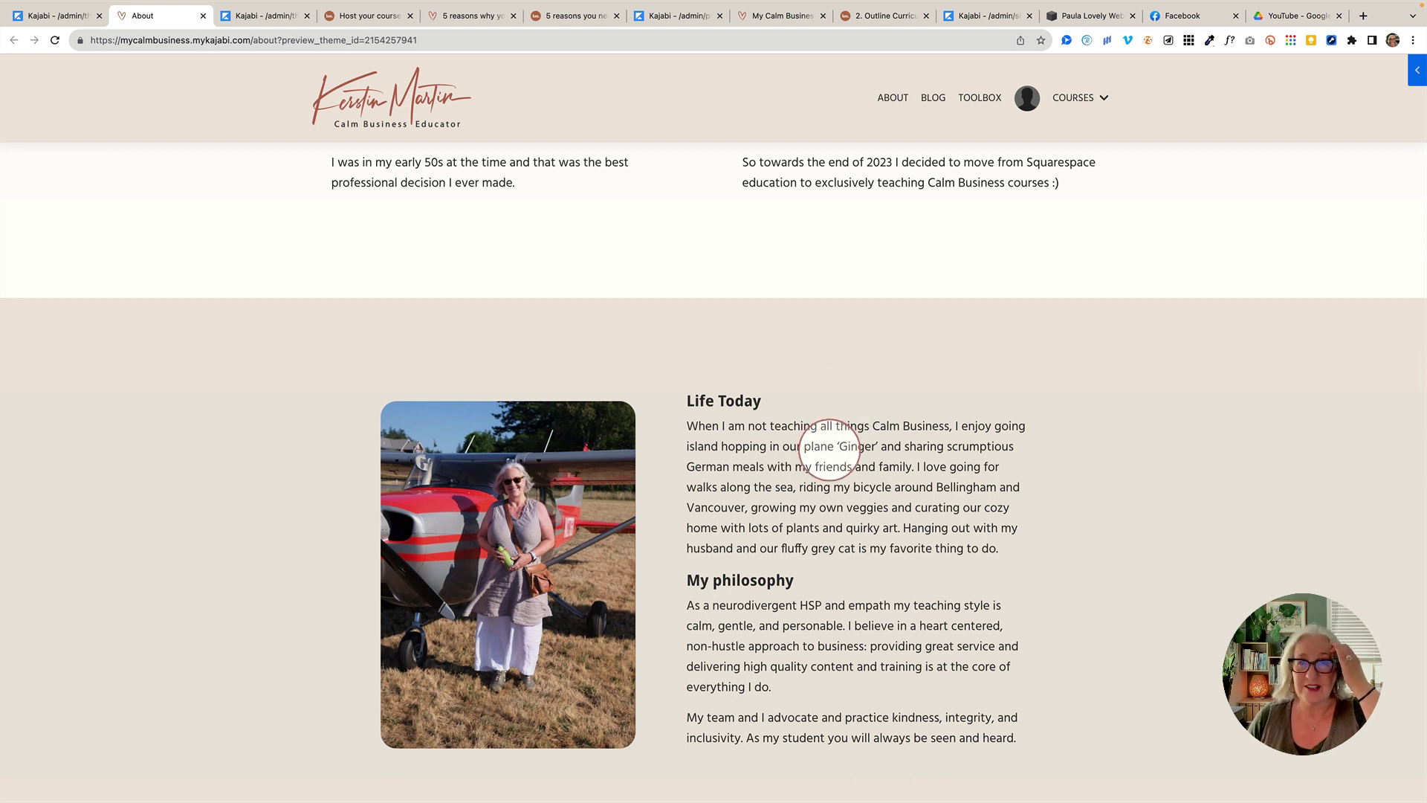
pyautogui.scroll(-9, 828, 449)
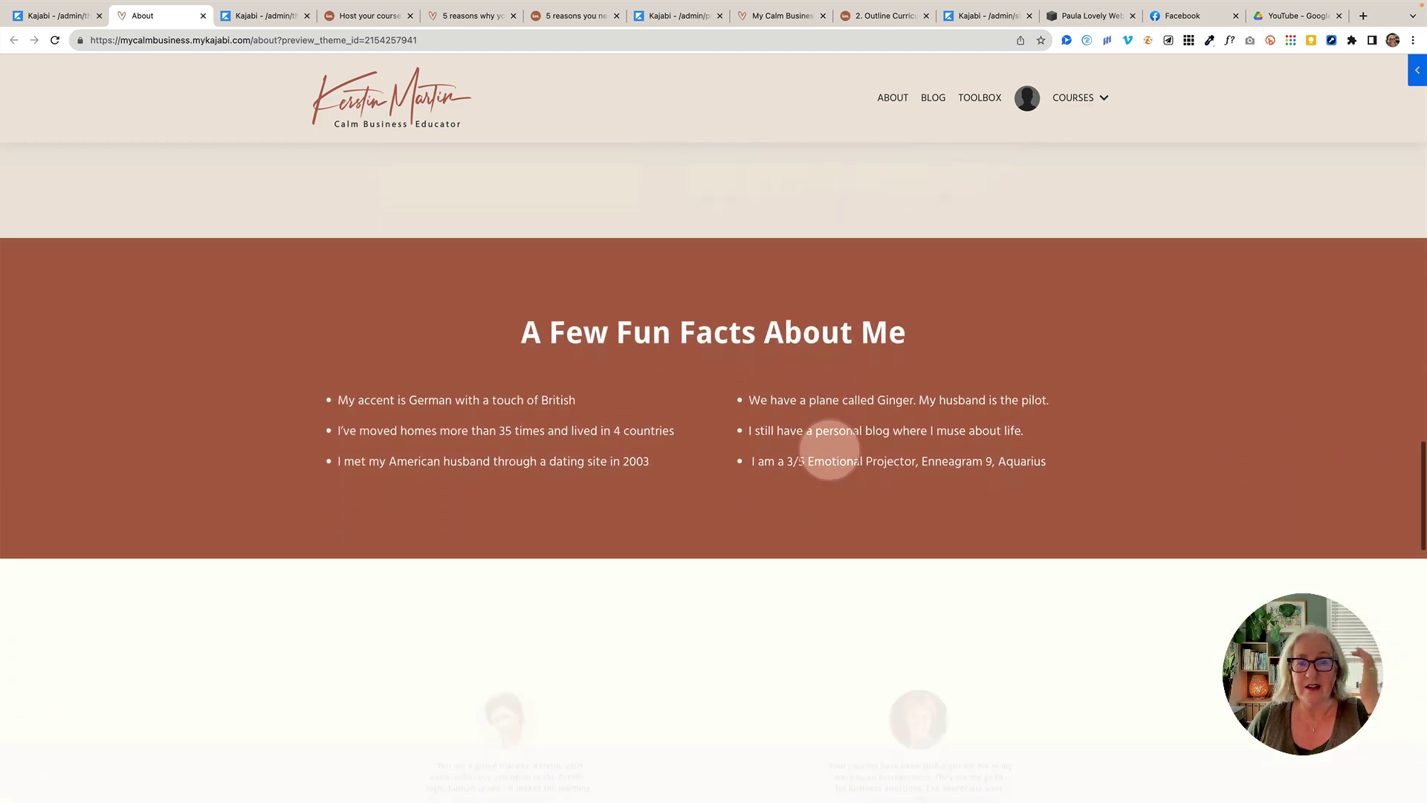
pyautogui.scroll(-6, 829, 449)
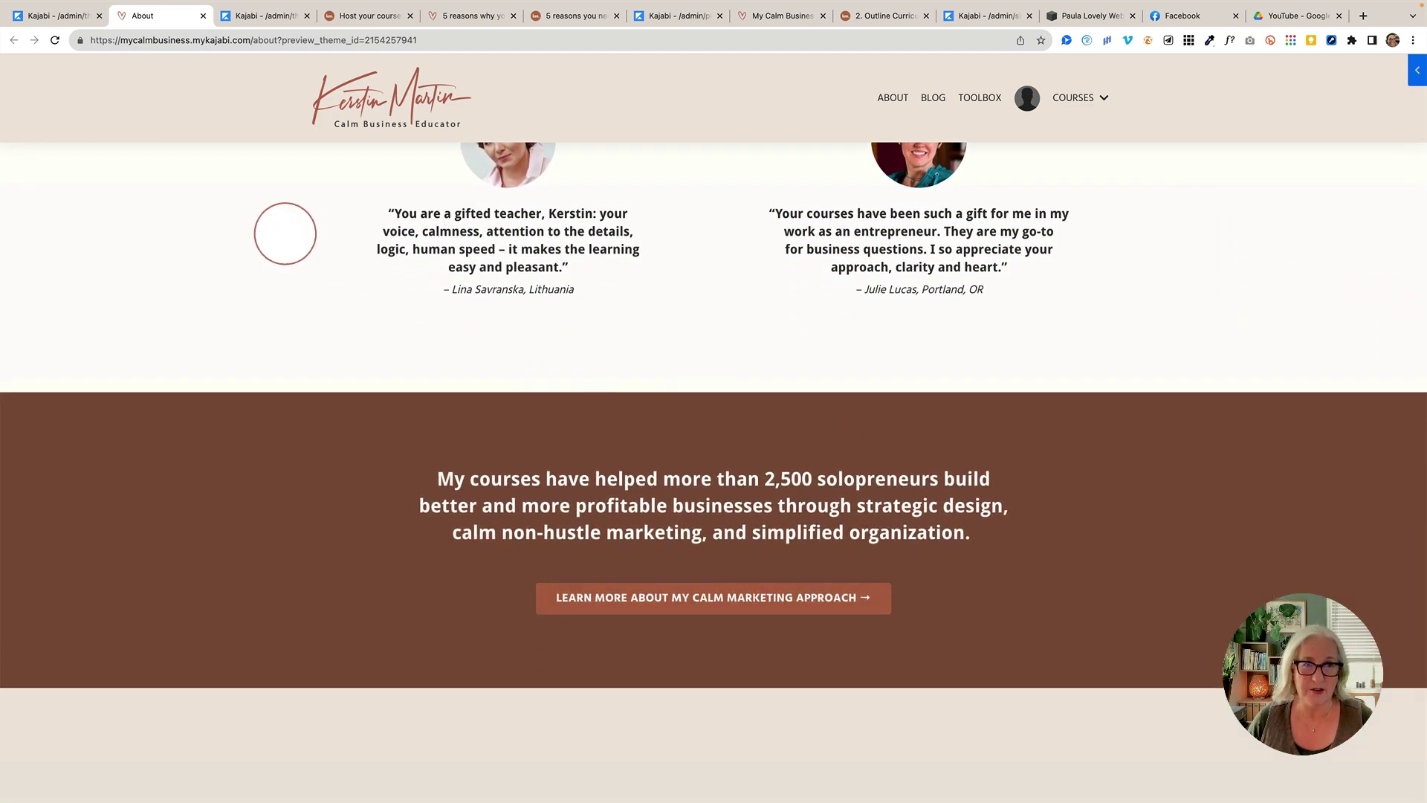
# - Return to the Squarespace Calm Course Creator page and examine the sections from "Course Overview" to "Kind words from my students"
pyautogui.click(357, 15)
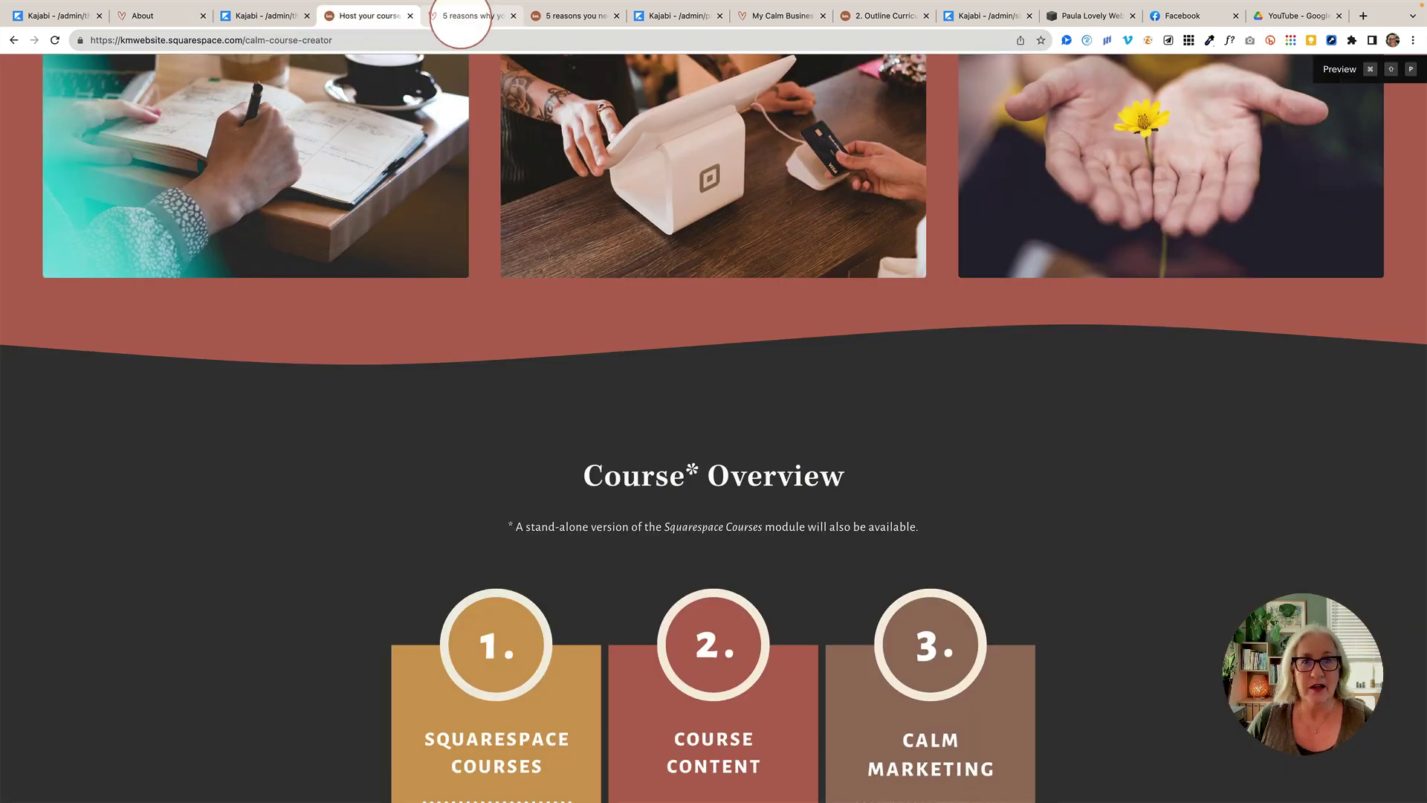
pyautogui.click(461, 16)
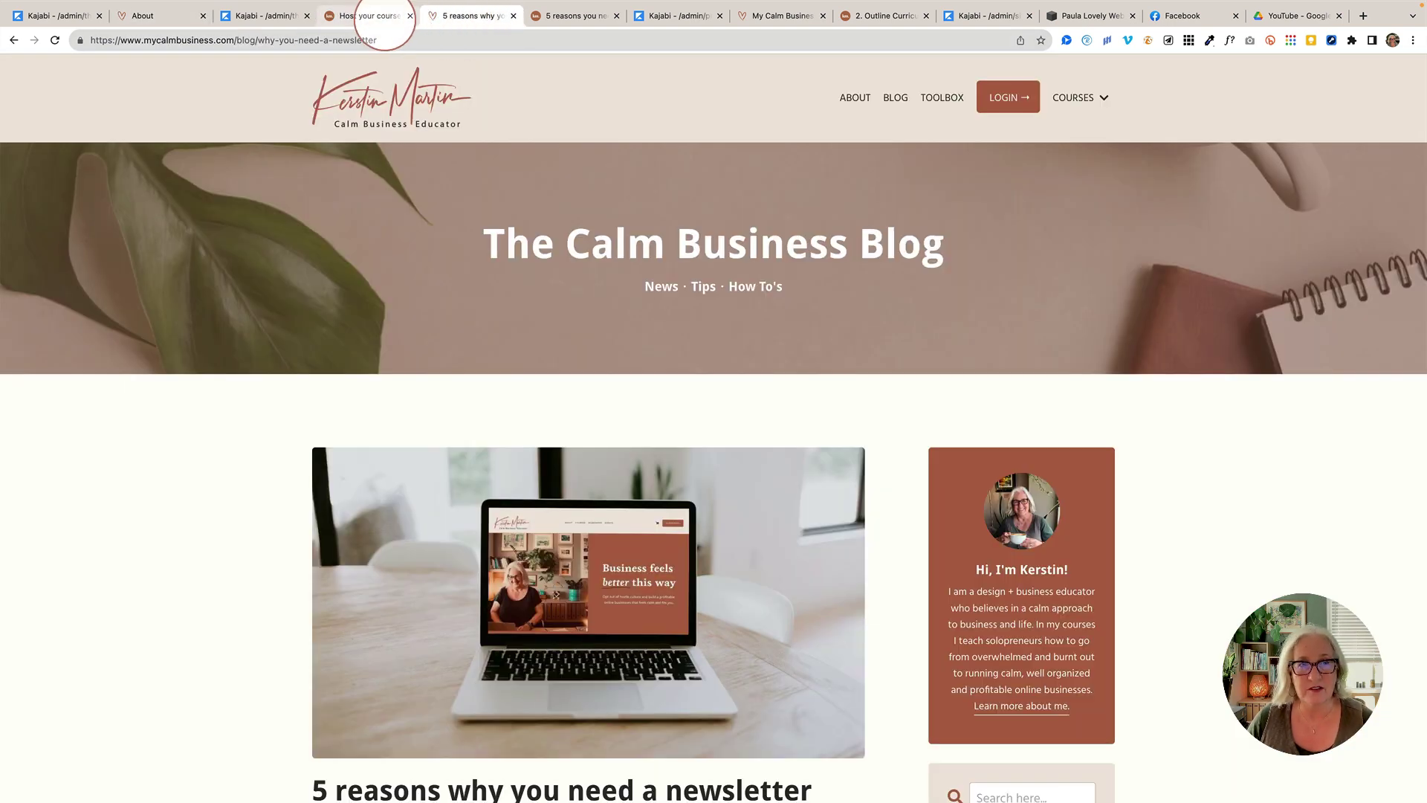
pyautogui.click(371, 16)
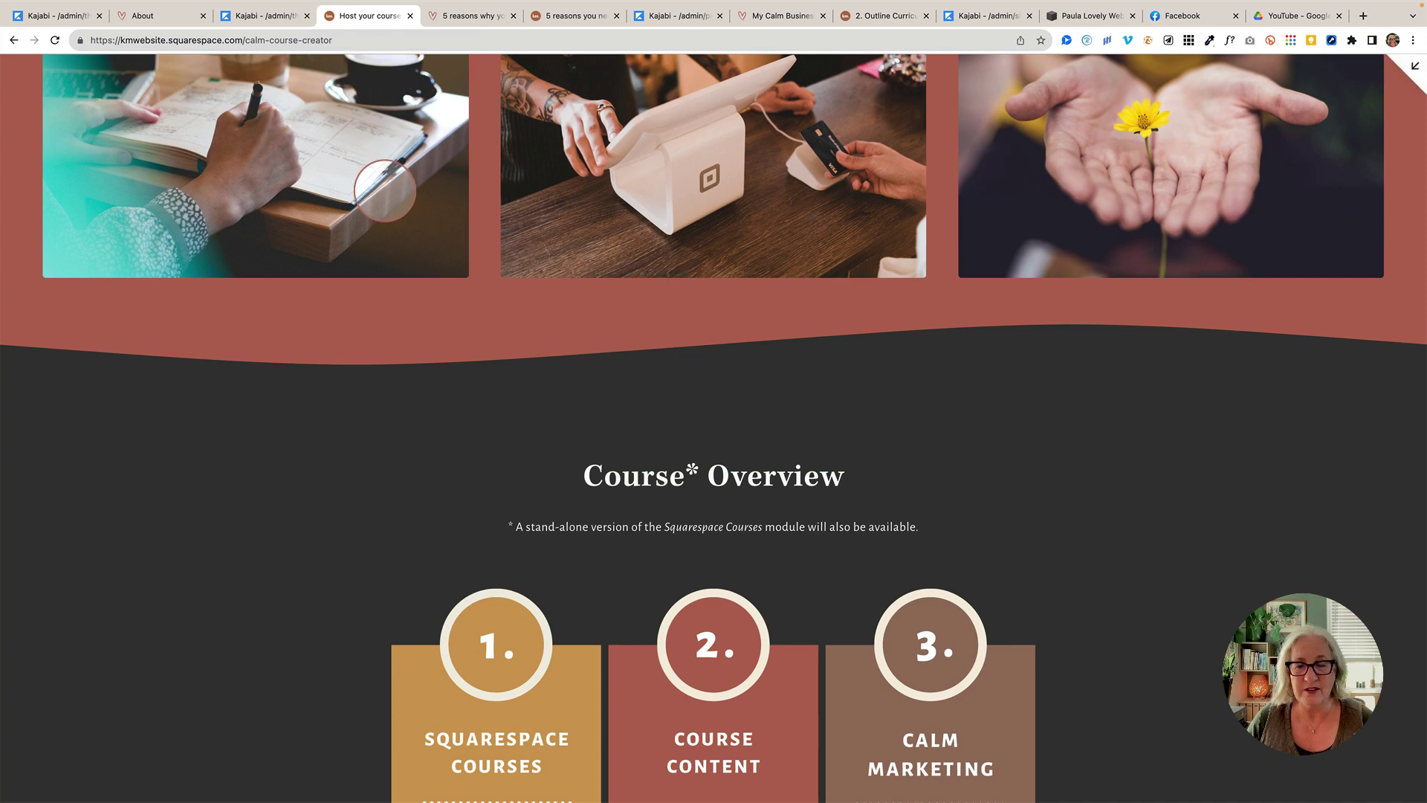
pyautogui.scroll(-12, 384, 190)
pyautogui.scroll(-2, 385, 190)
pyautogui.scroll(1, 384, 190)
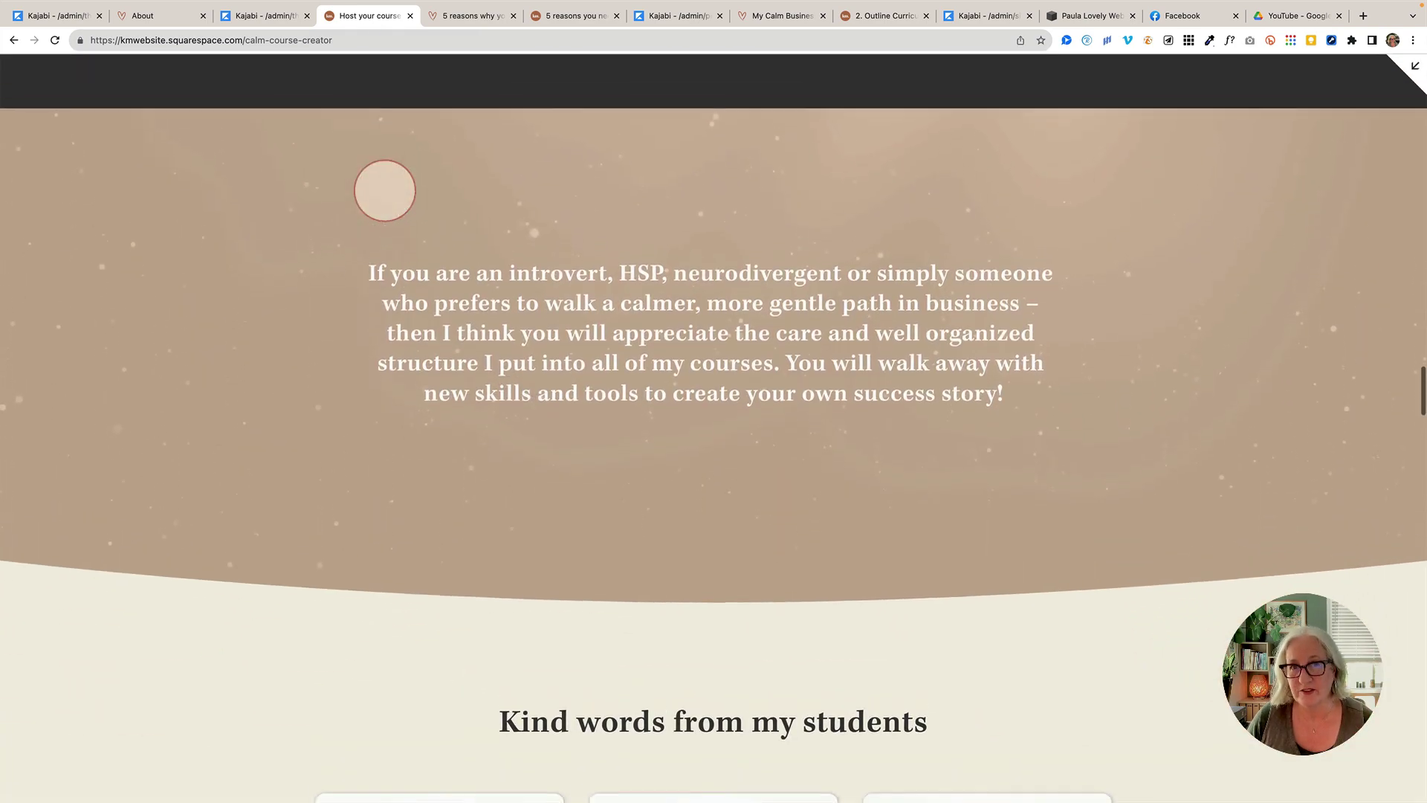
pyautogui.scroll(-2, 384, 191)
pyautogui.scroll(-5, 384, 190)
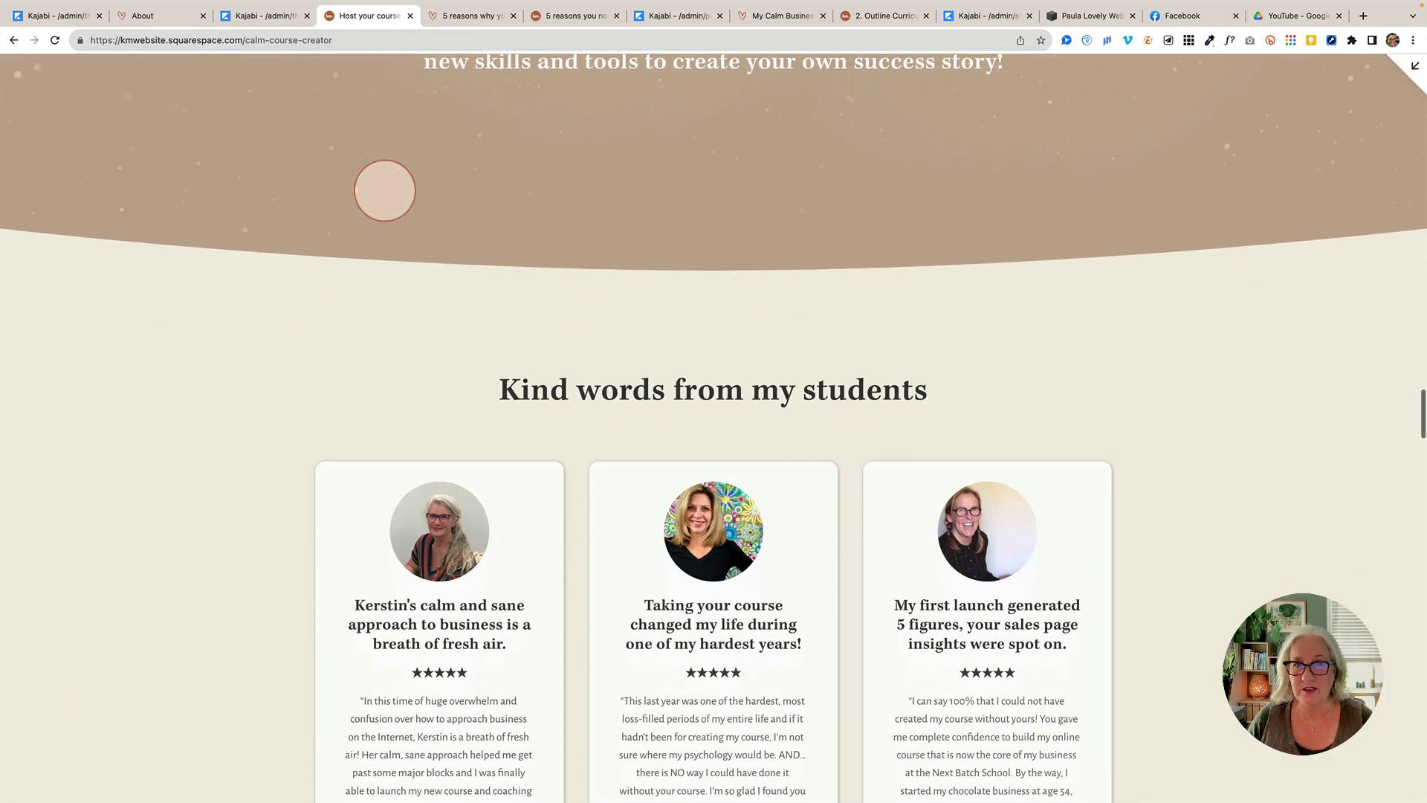
pyautogui.scroll(-1, 384, 190)
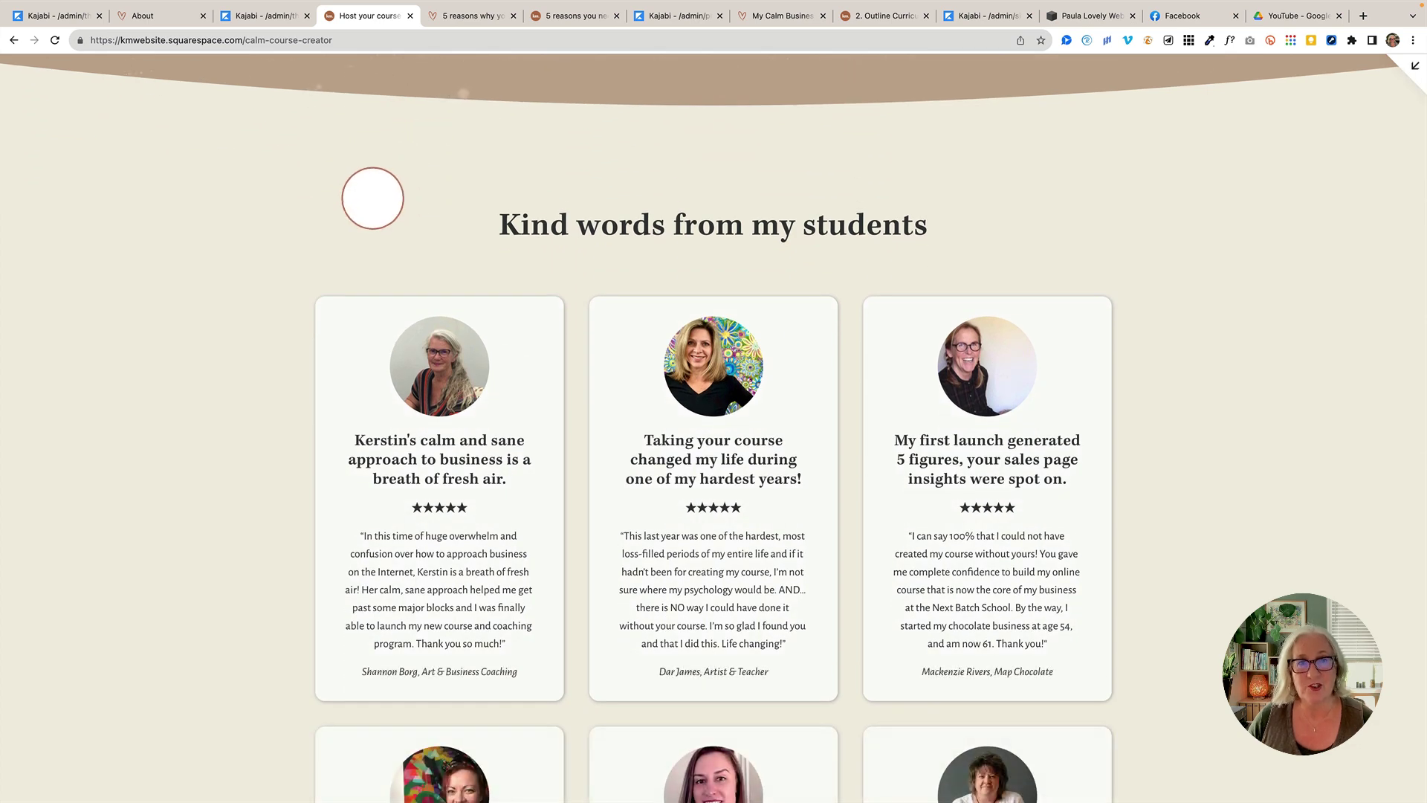
# - Open the Kajabi blog post "5 reasons why you need a newsletter" and examine its banner, sidebar, Studio Notes form and Free Resources section
pyautogui.click(479, 15)
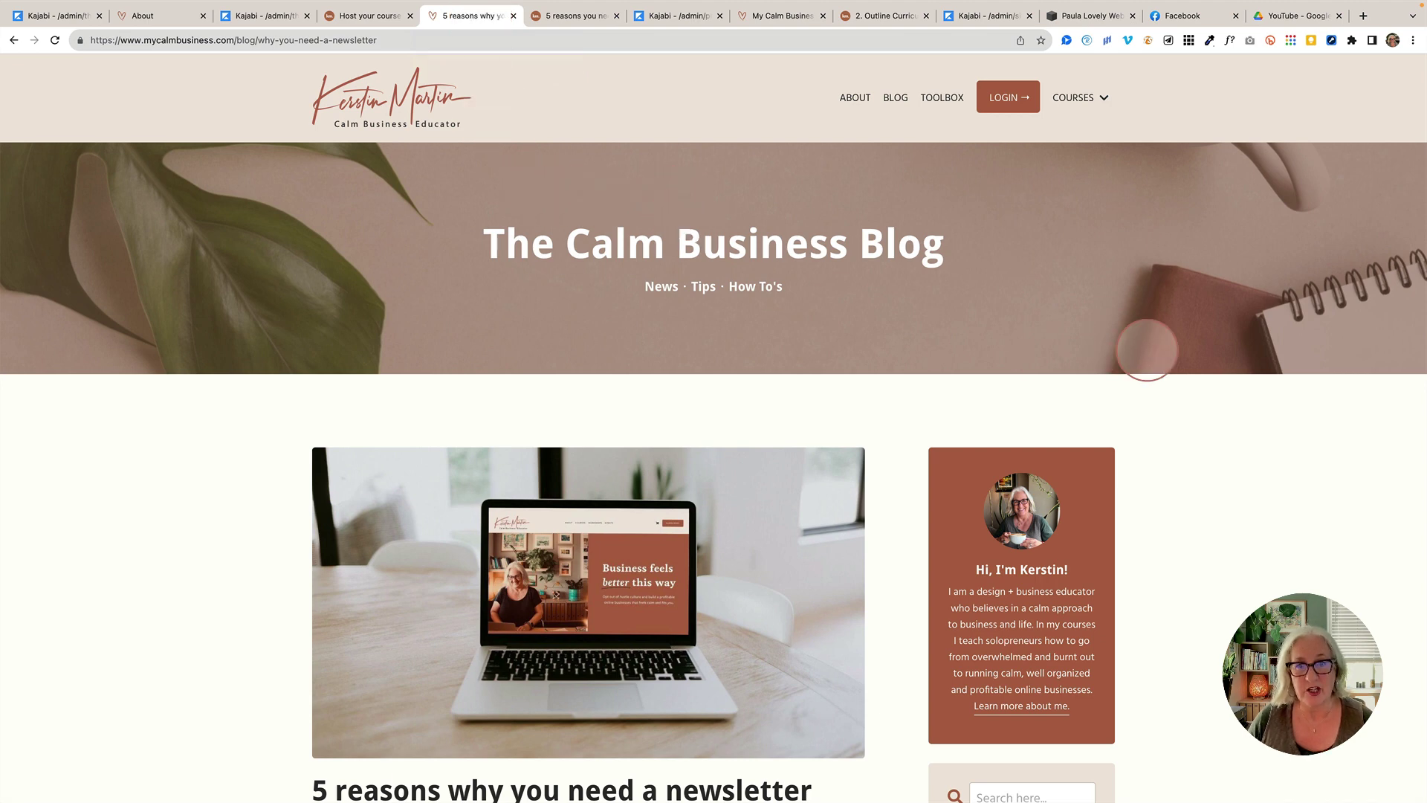
pyautogui.scroll(-3, 1247, 399)
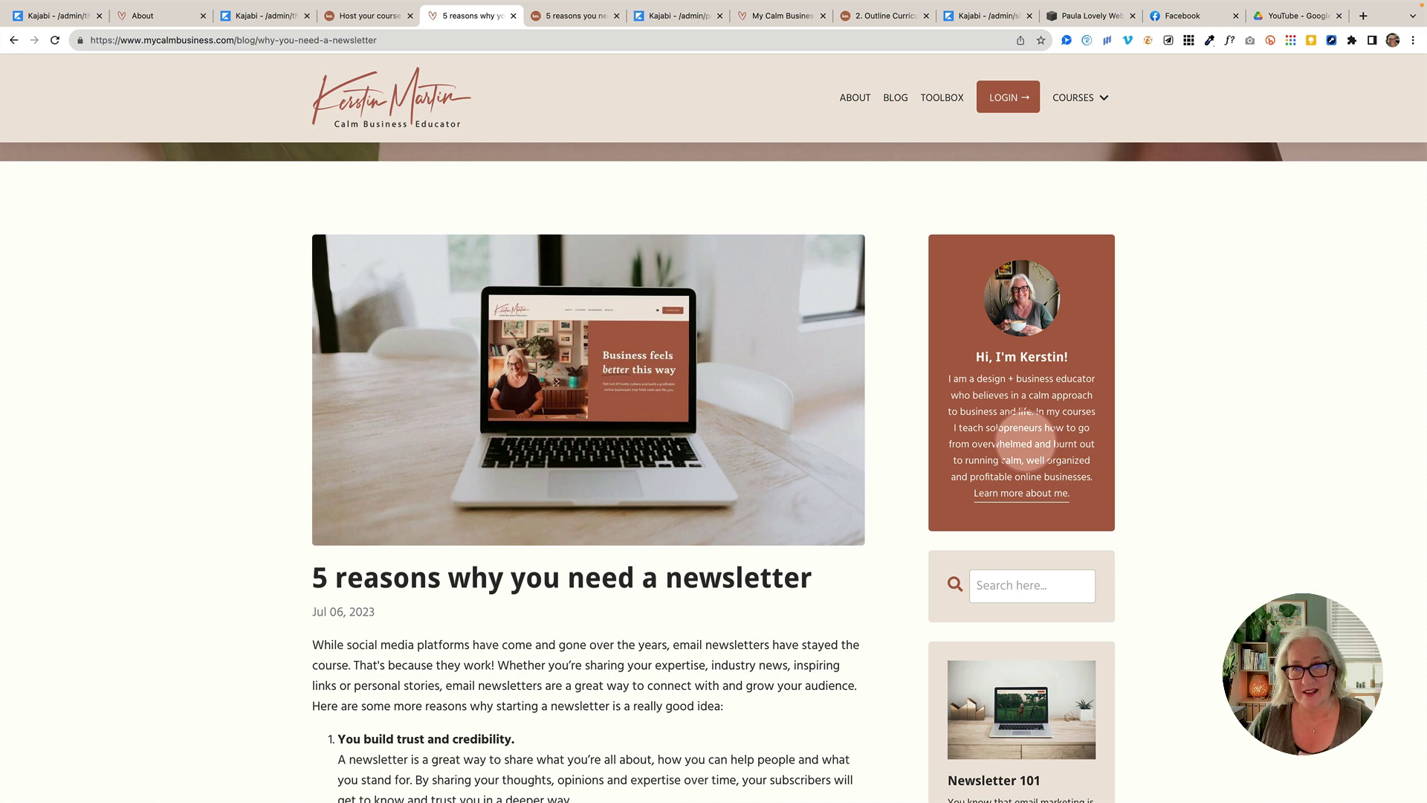
pyautogui.scroll(-1, 1026, 442)
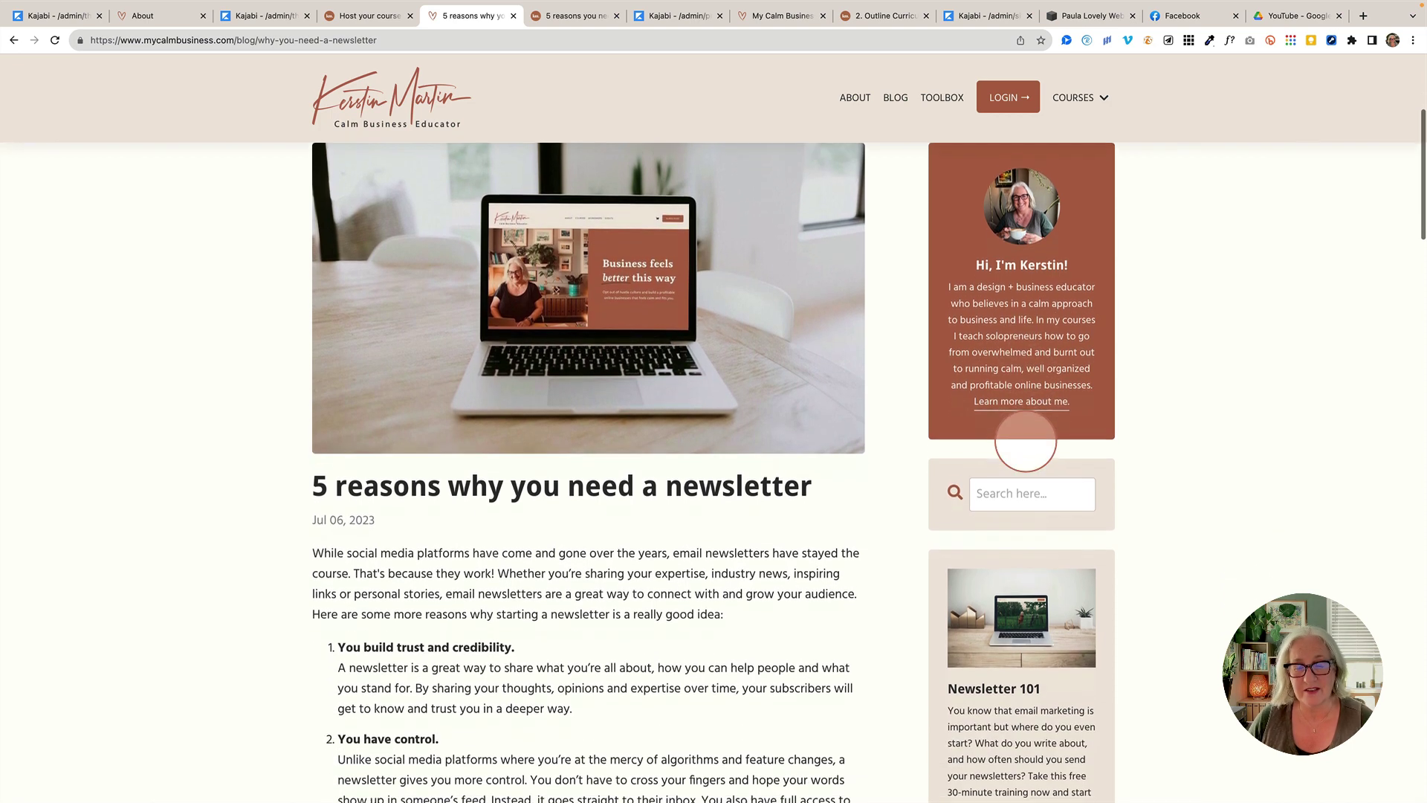
pyautogui.scroll(4, 1025, 441)
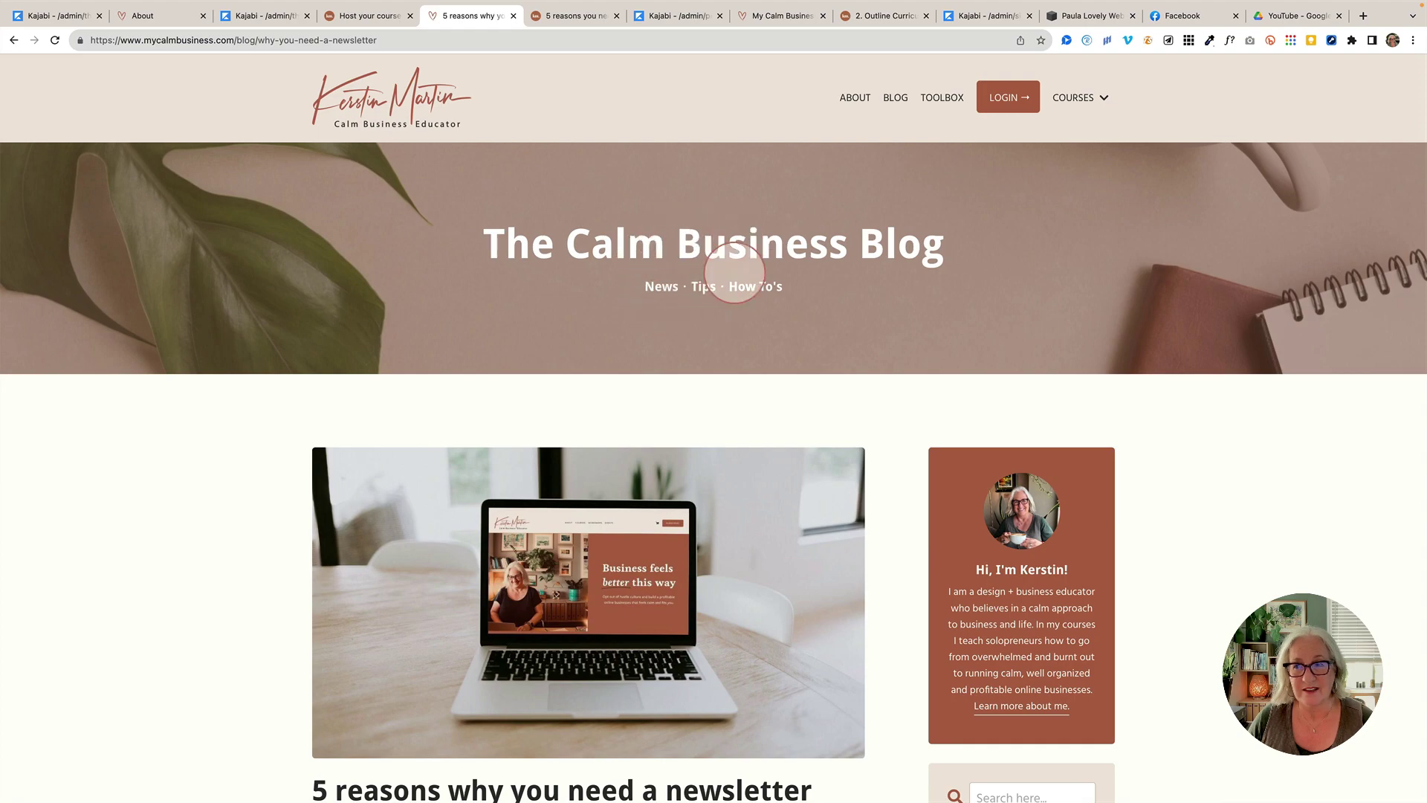
pyautogui.scroll(-20, 734, 273)
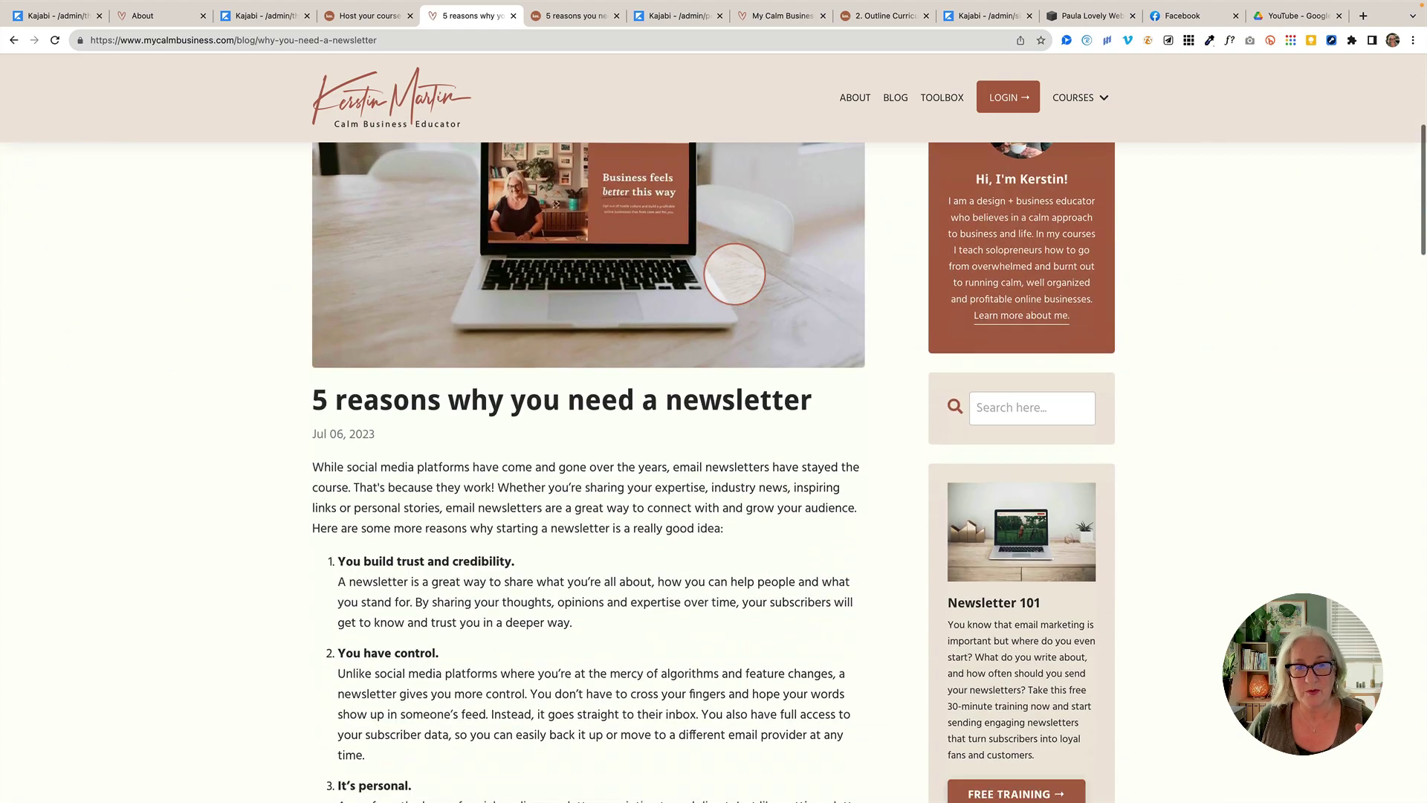
pyautogui.scroll(-20, 734, 273)
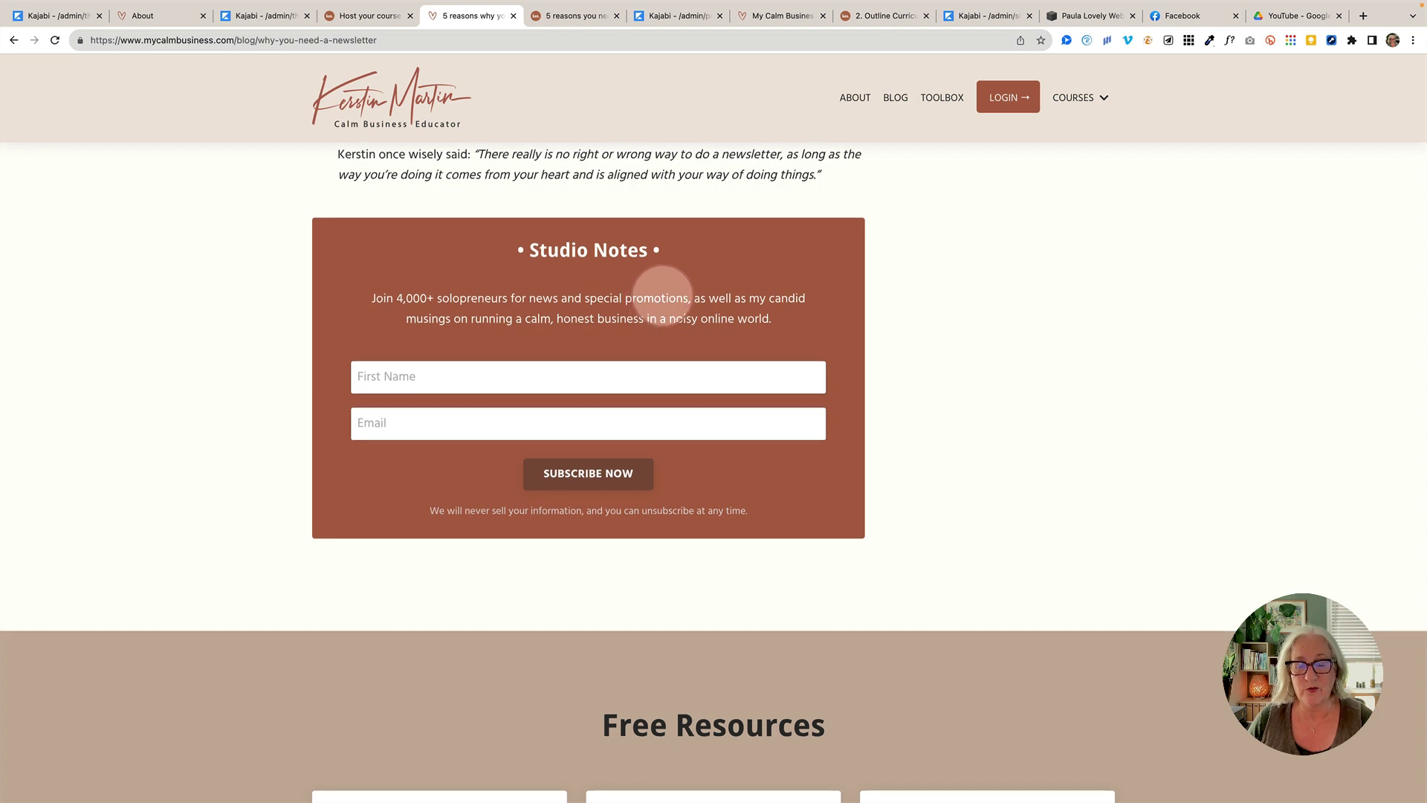
pyautogui.scroll(-3, 651, 301)
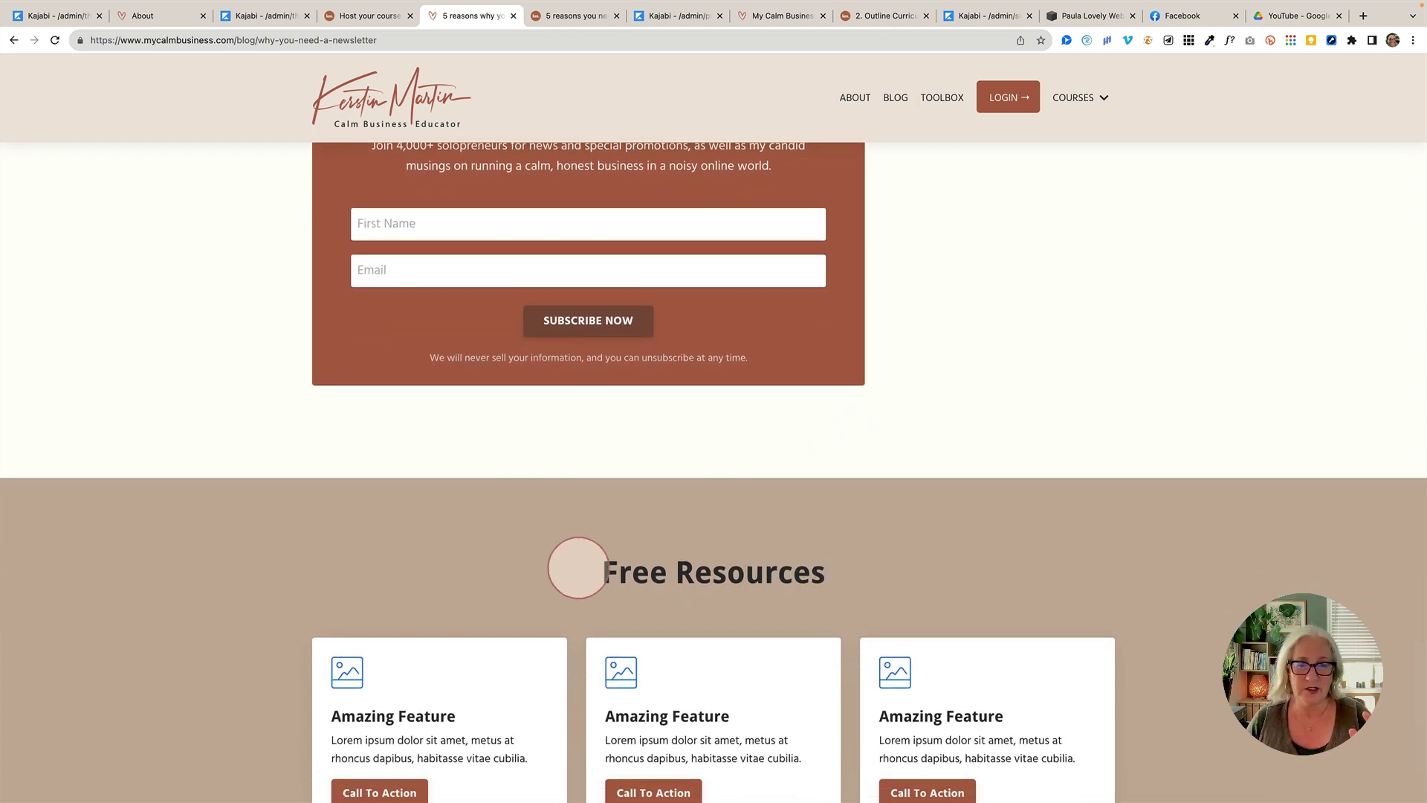
pyautogui.scroll(-3, 598, 568)
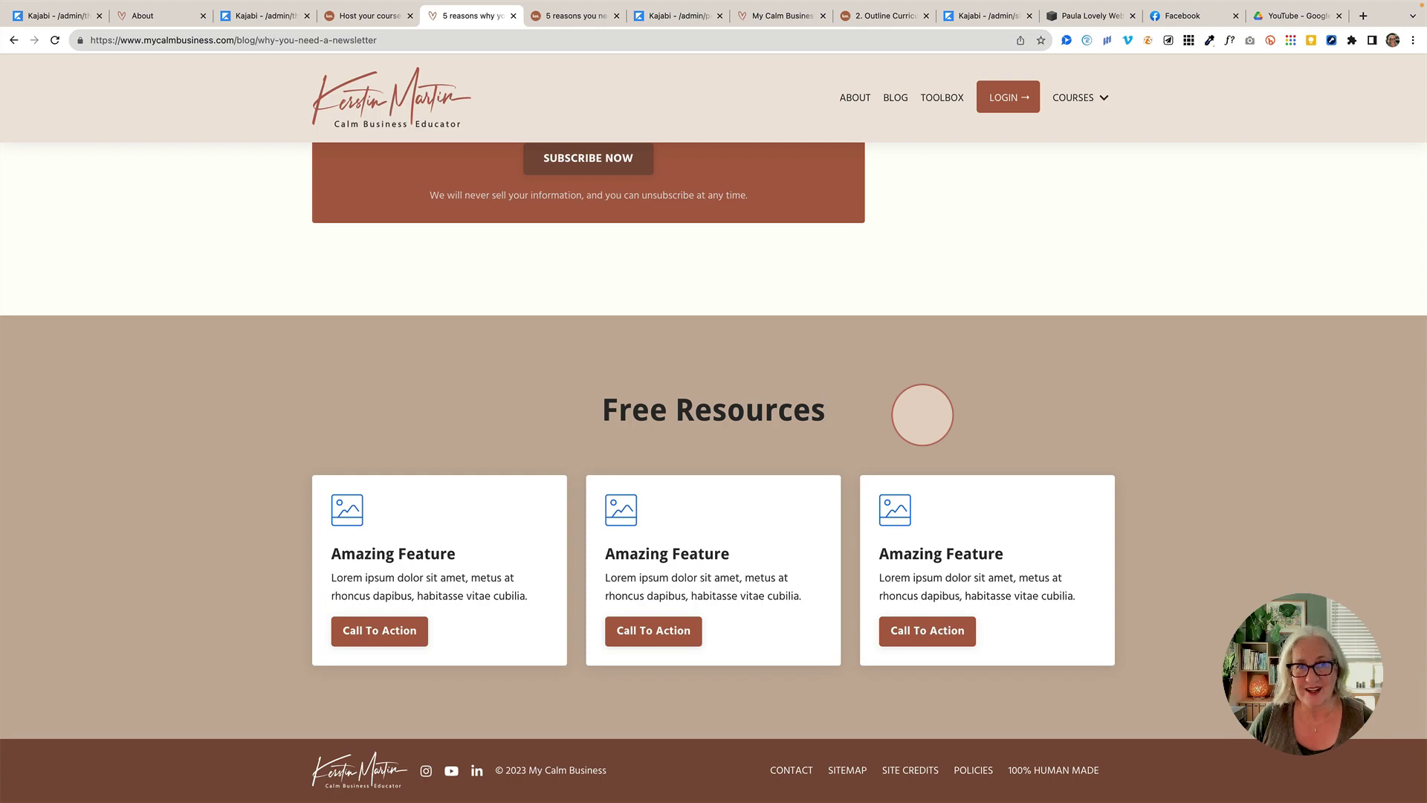
# - Examine the Kajabi newsletter post's layout again from the "The Calm Business Blog" banner and sidebar through to the Studio Notes form
pyautogui.scroll(20, 922, 414)
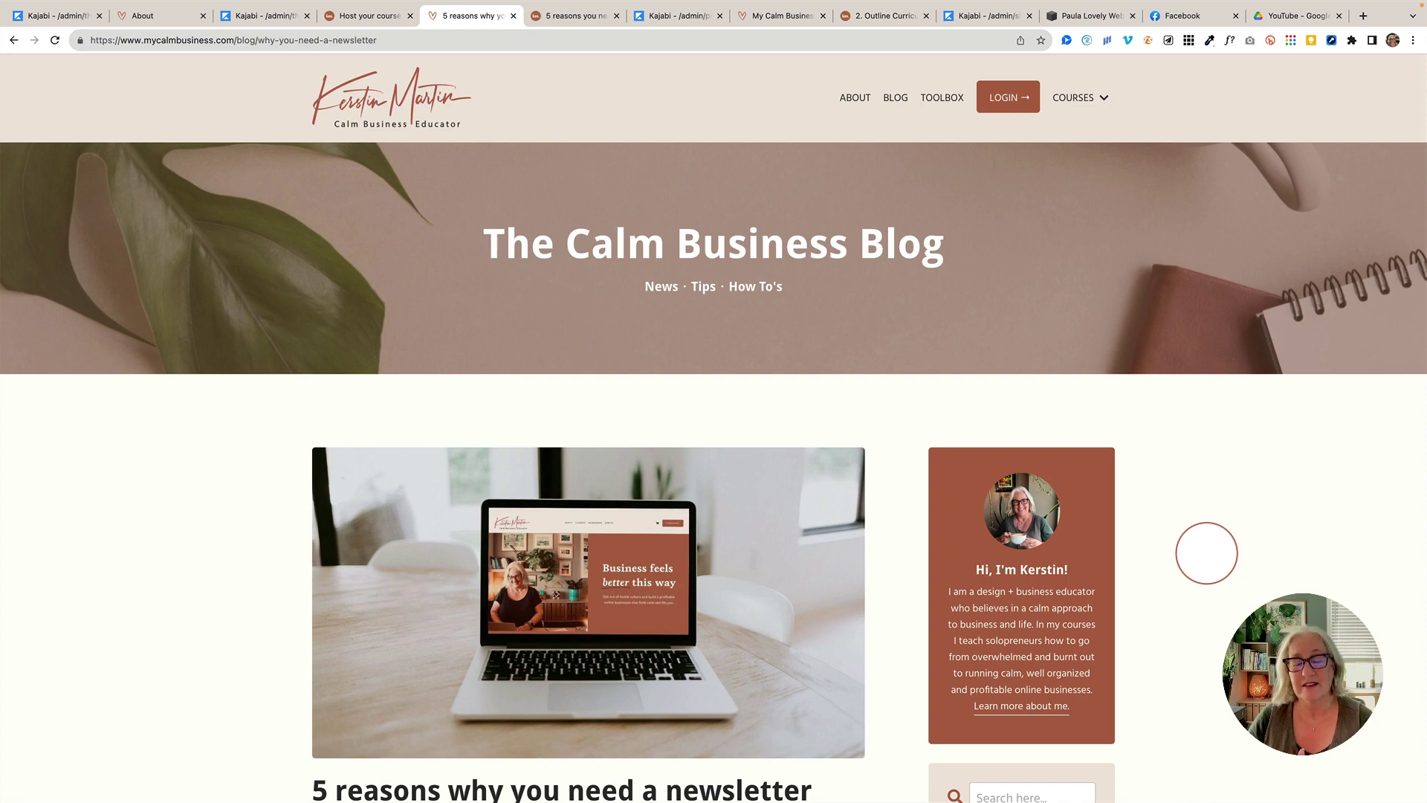
pyautogui.scroll(-5, 1206, 553)
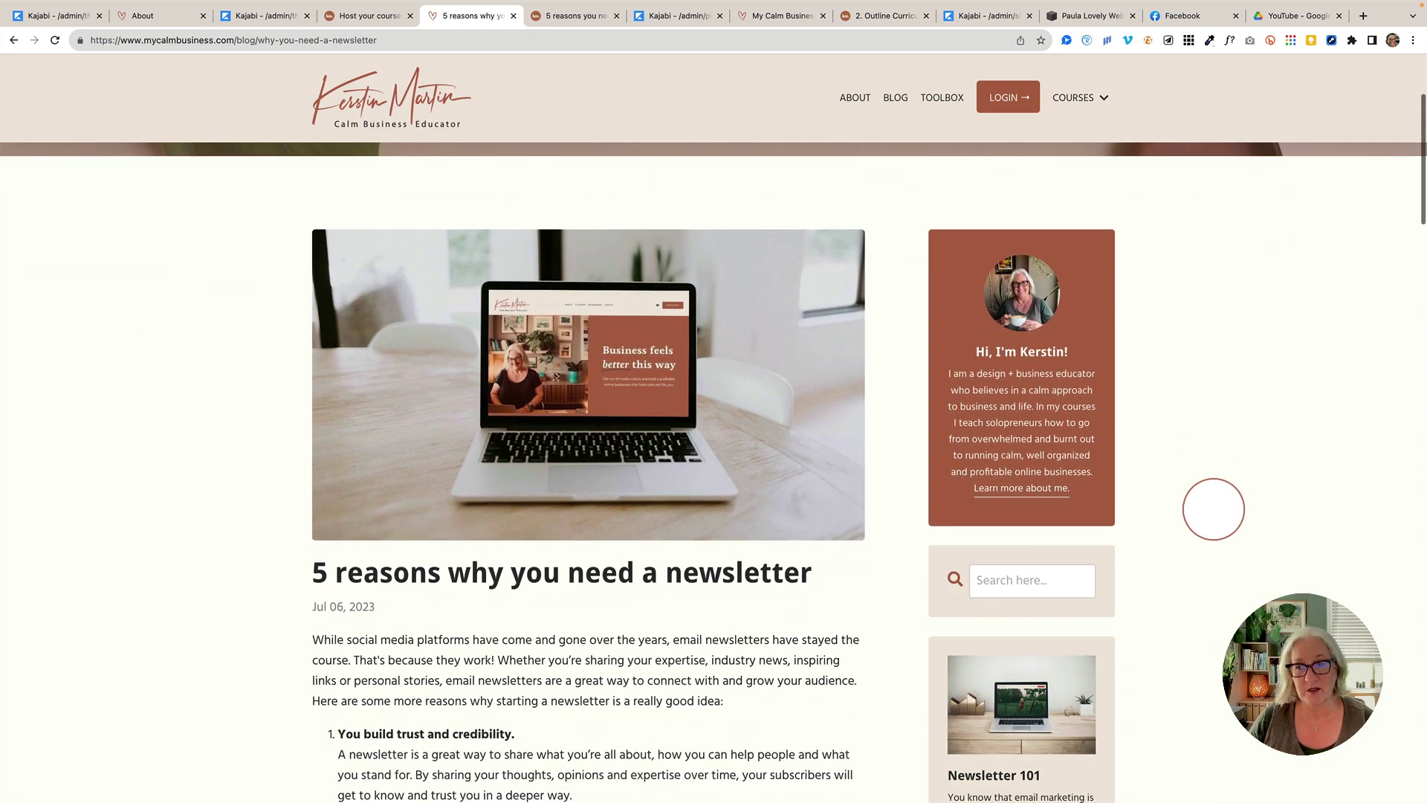
pyautogui.scroll(-1, 1213, 509)
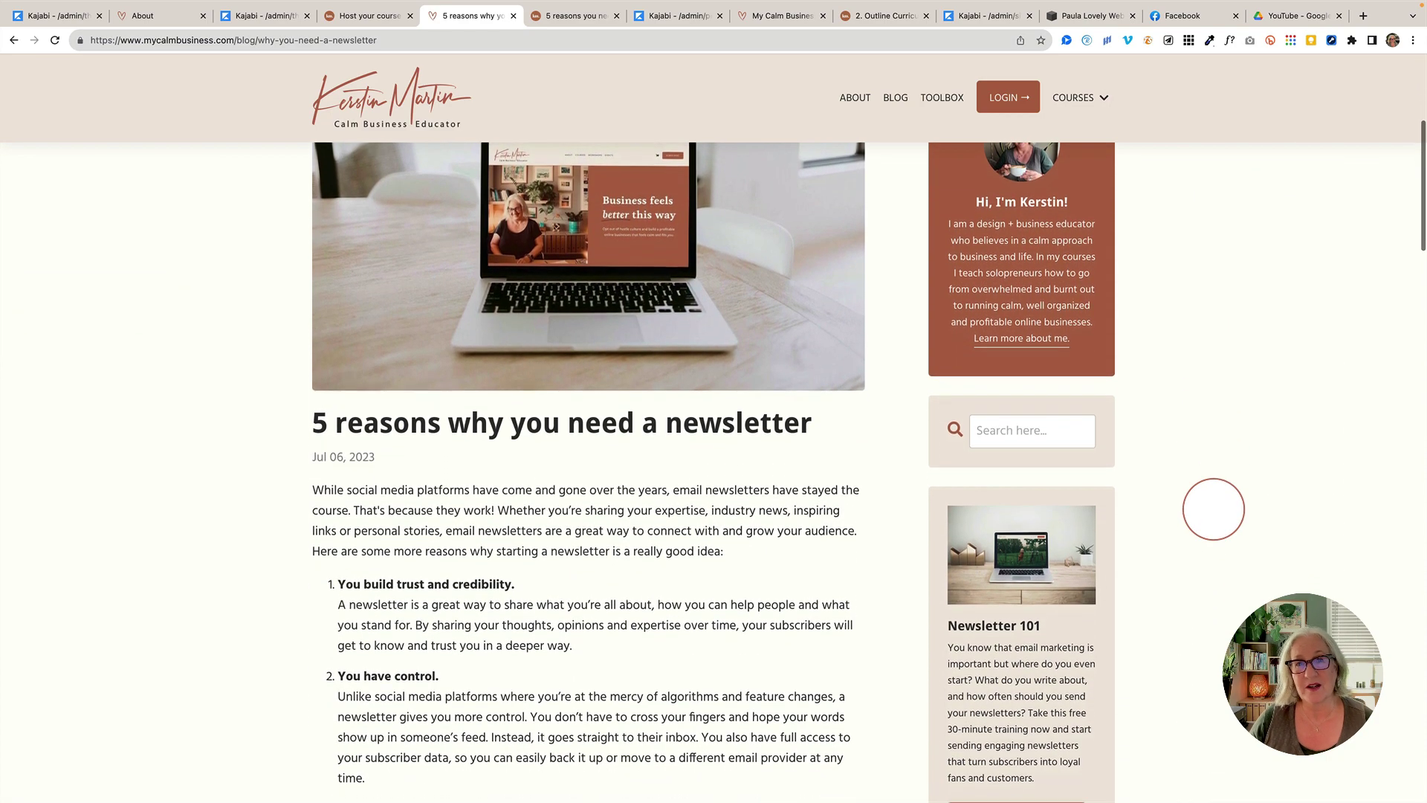
pyautogui.scroll(-2, 1212, 509)
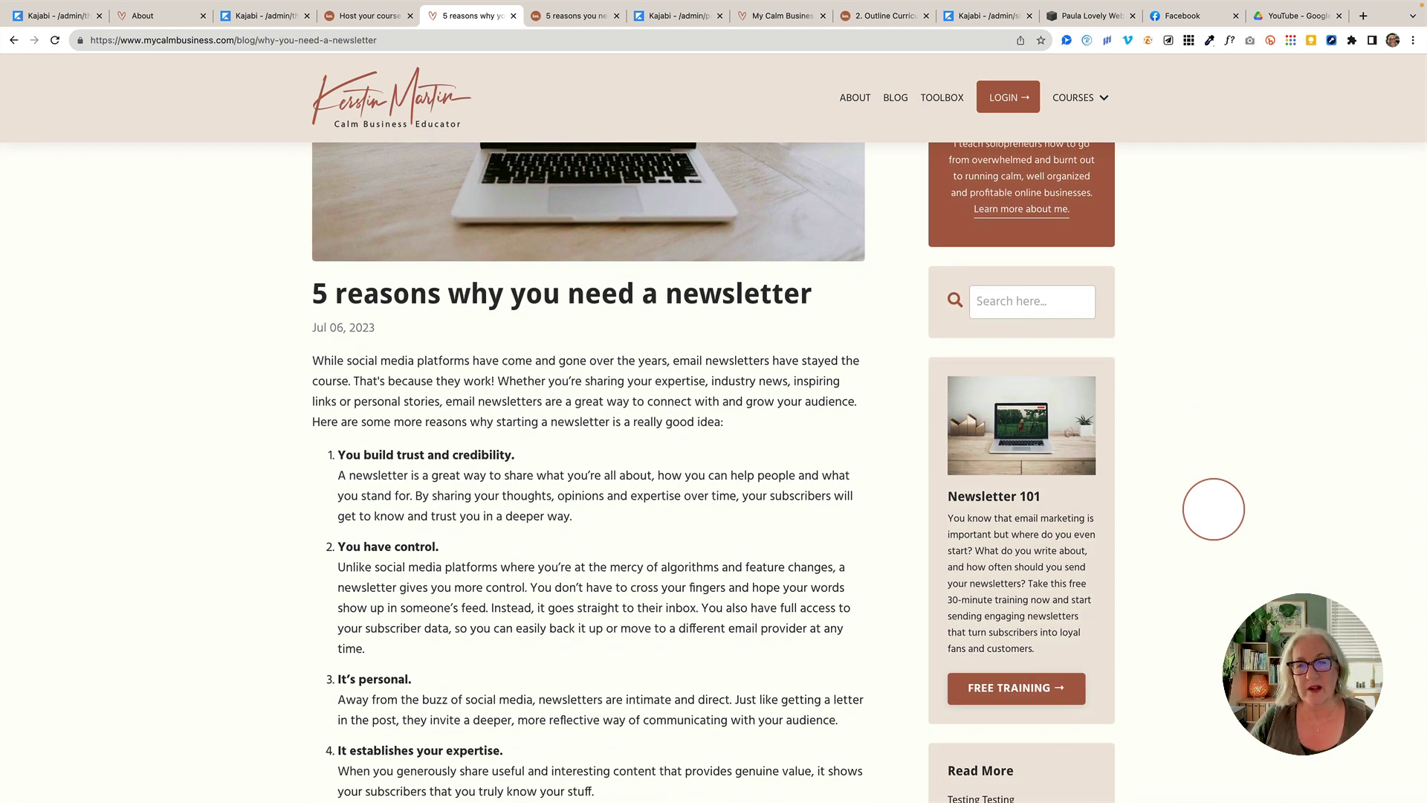
pyautogui.scroll(-5, 1212, 513)
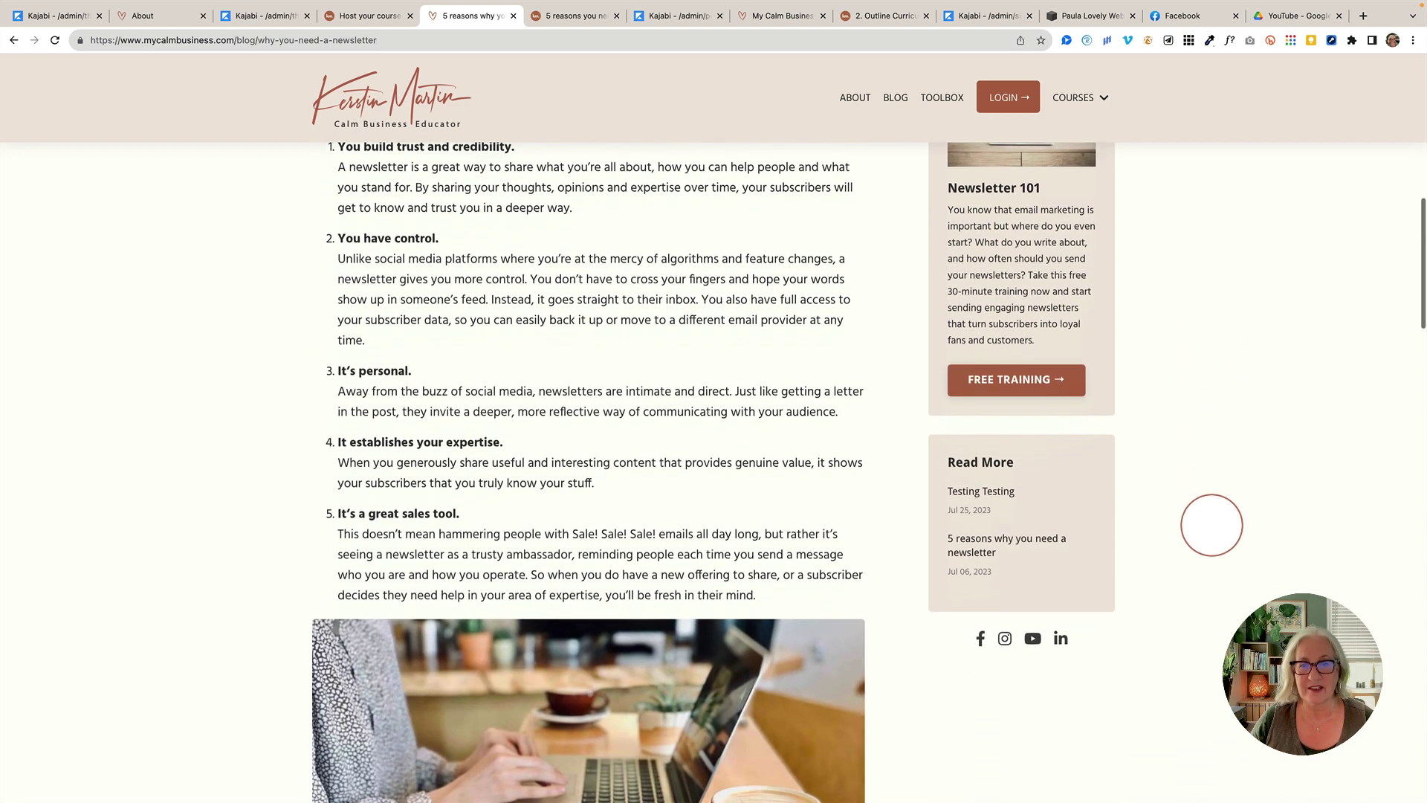
pyautogui.scroll(-12, 1211, 525)
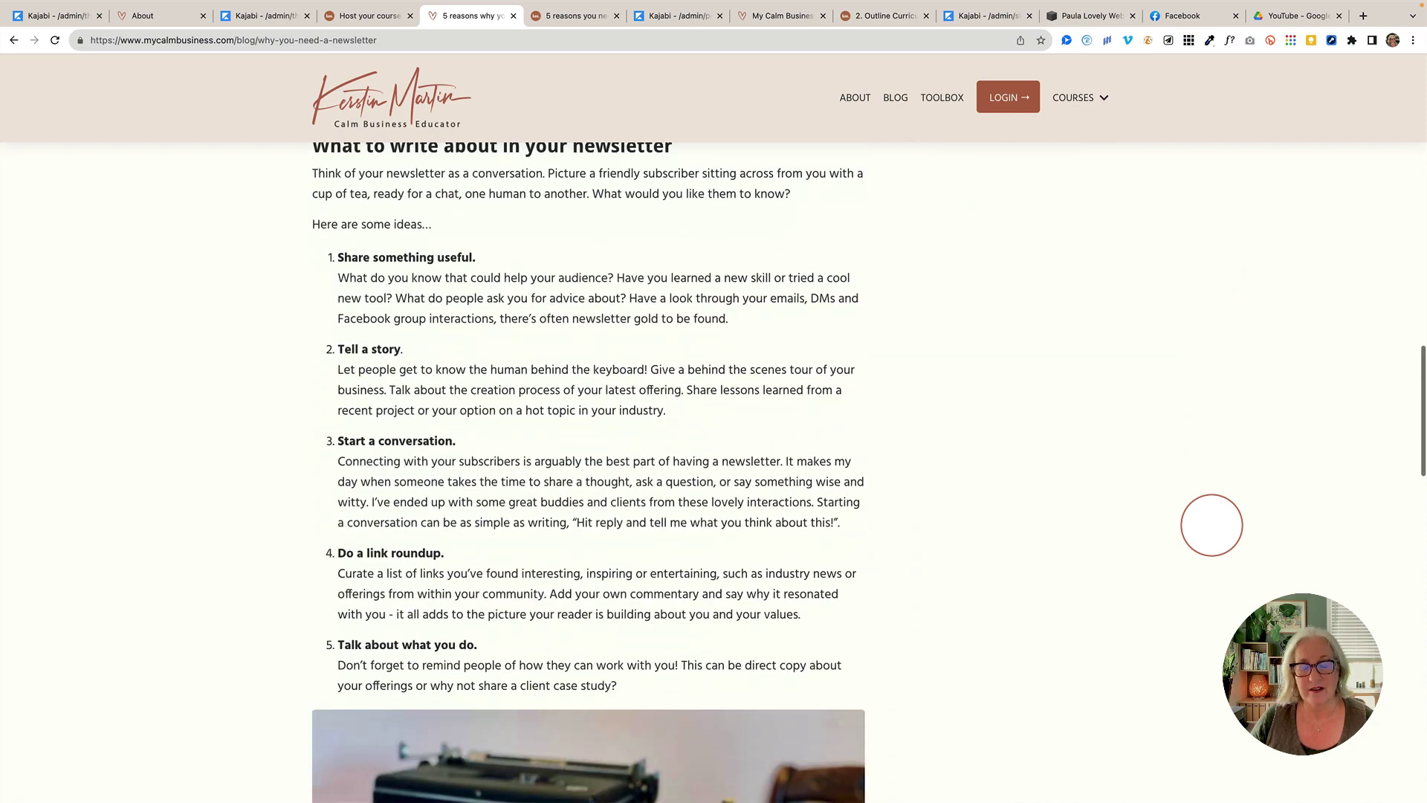
pyautogui.scroll(-13, 1211, 525)
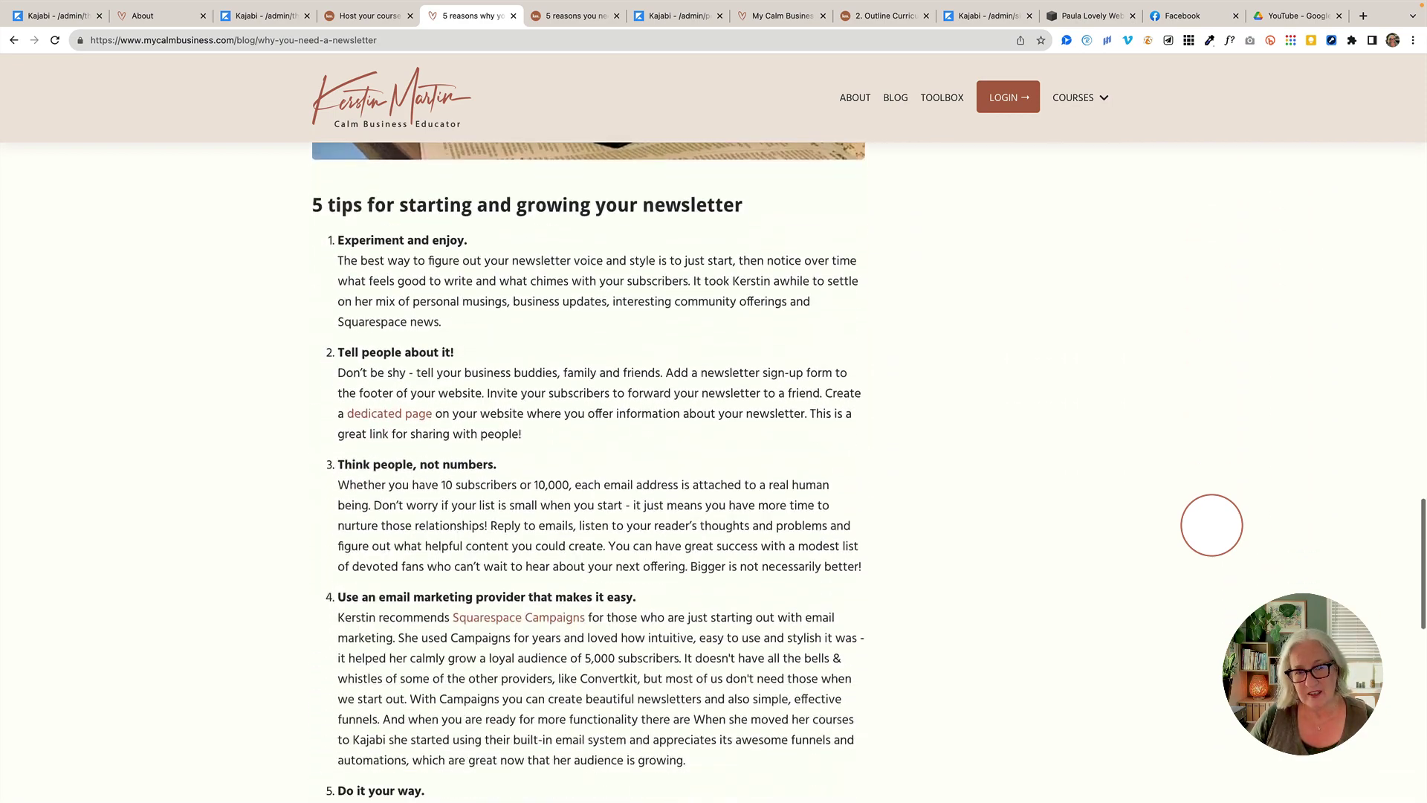
pyautogui.scroll(-8, 1211, 524)
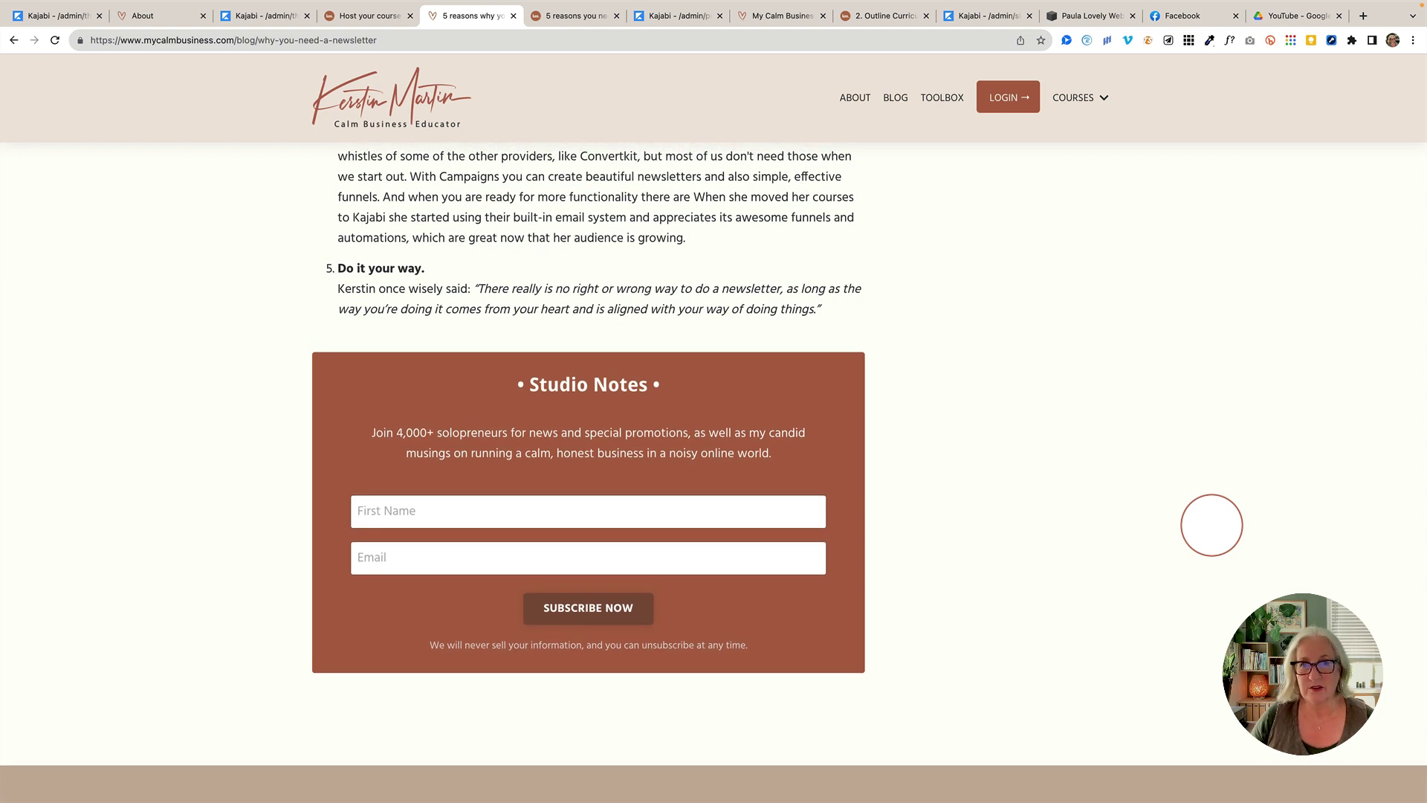
pyautogui.scroll(-1, 1211, 524)
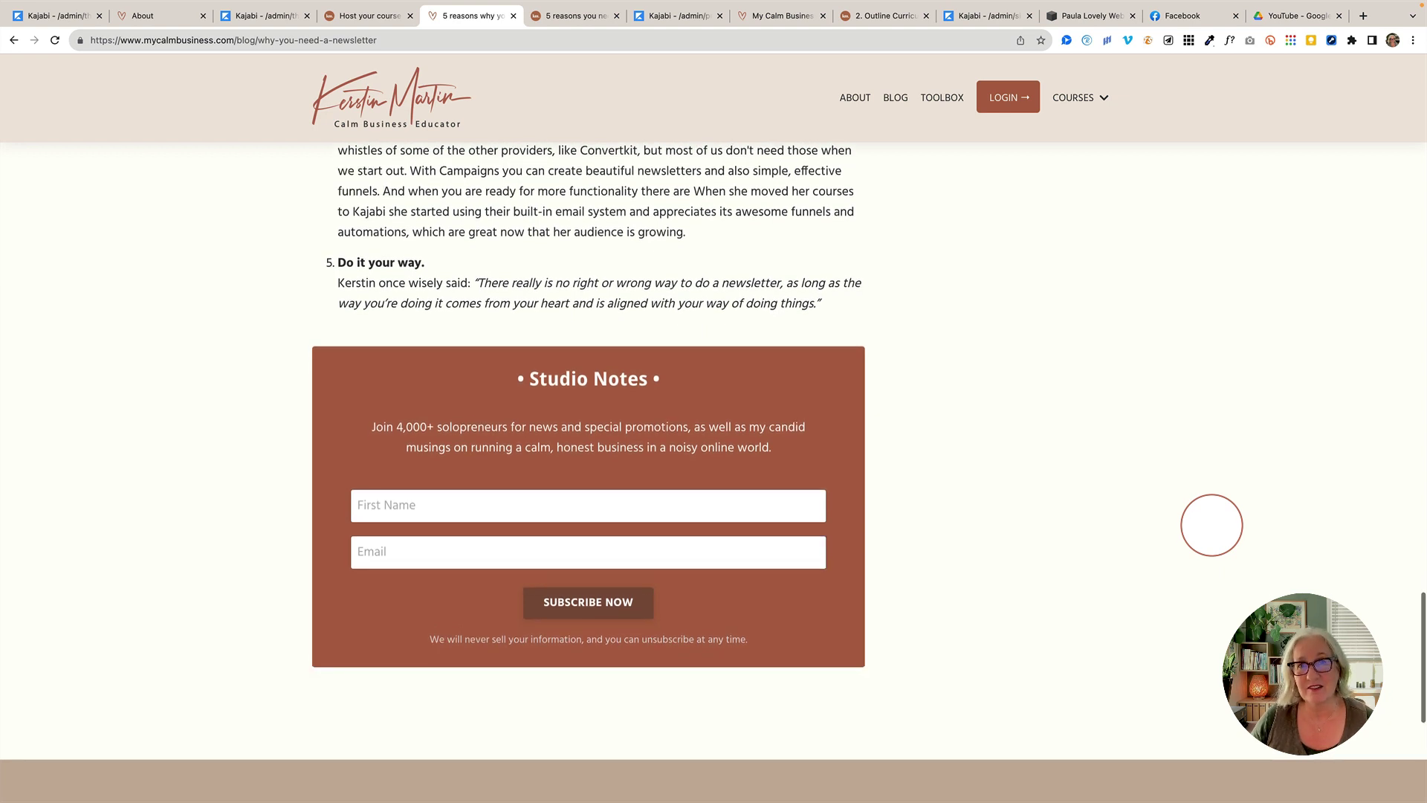
pyautogui.scroll(1, 1211, 525)
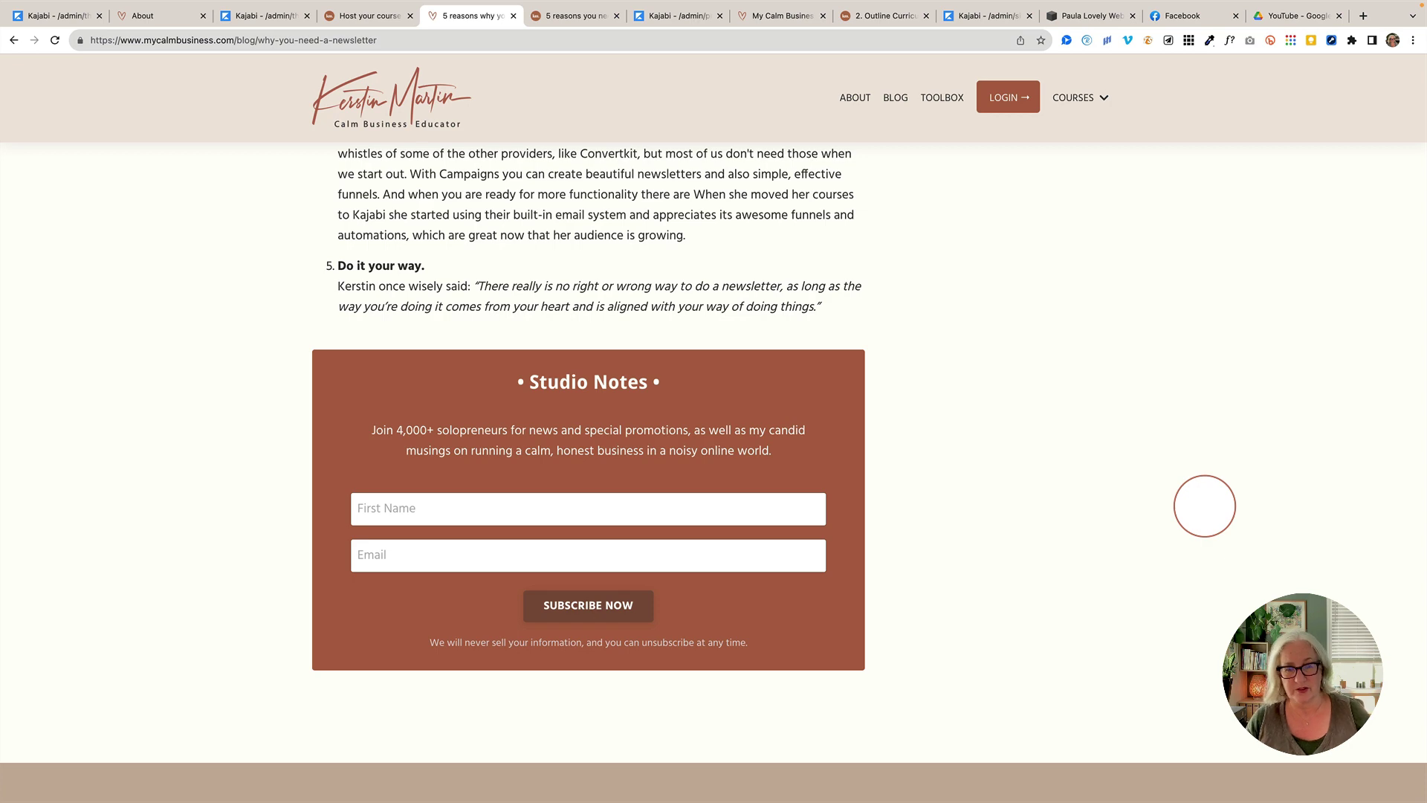
pyautogui.scroll(1, 696, 710)
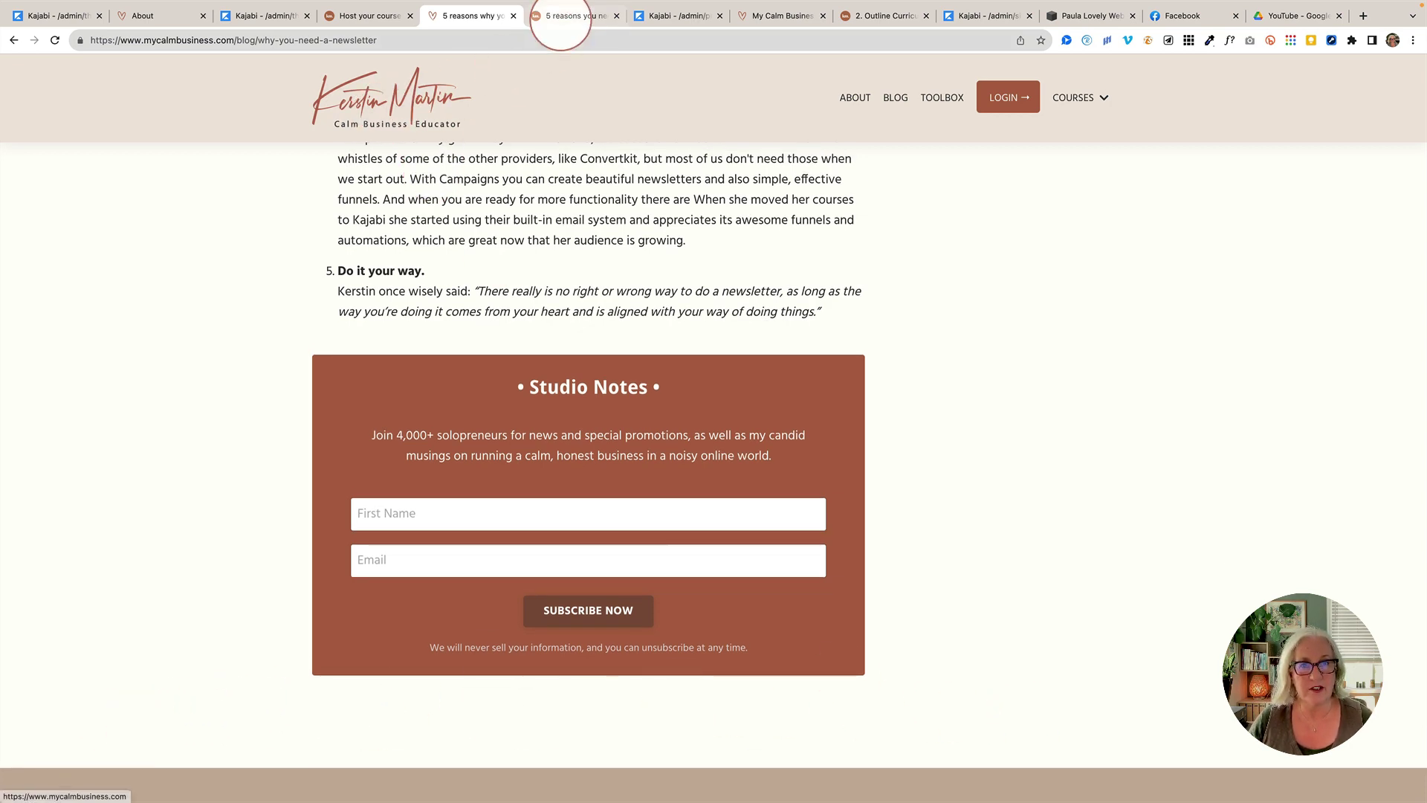
# - Switch to the Squarespace post "5 reasons you need a newsletter" and examine its sidebar's author card, Free Training box and post thumbnails
pyautogui.click(563, 18)
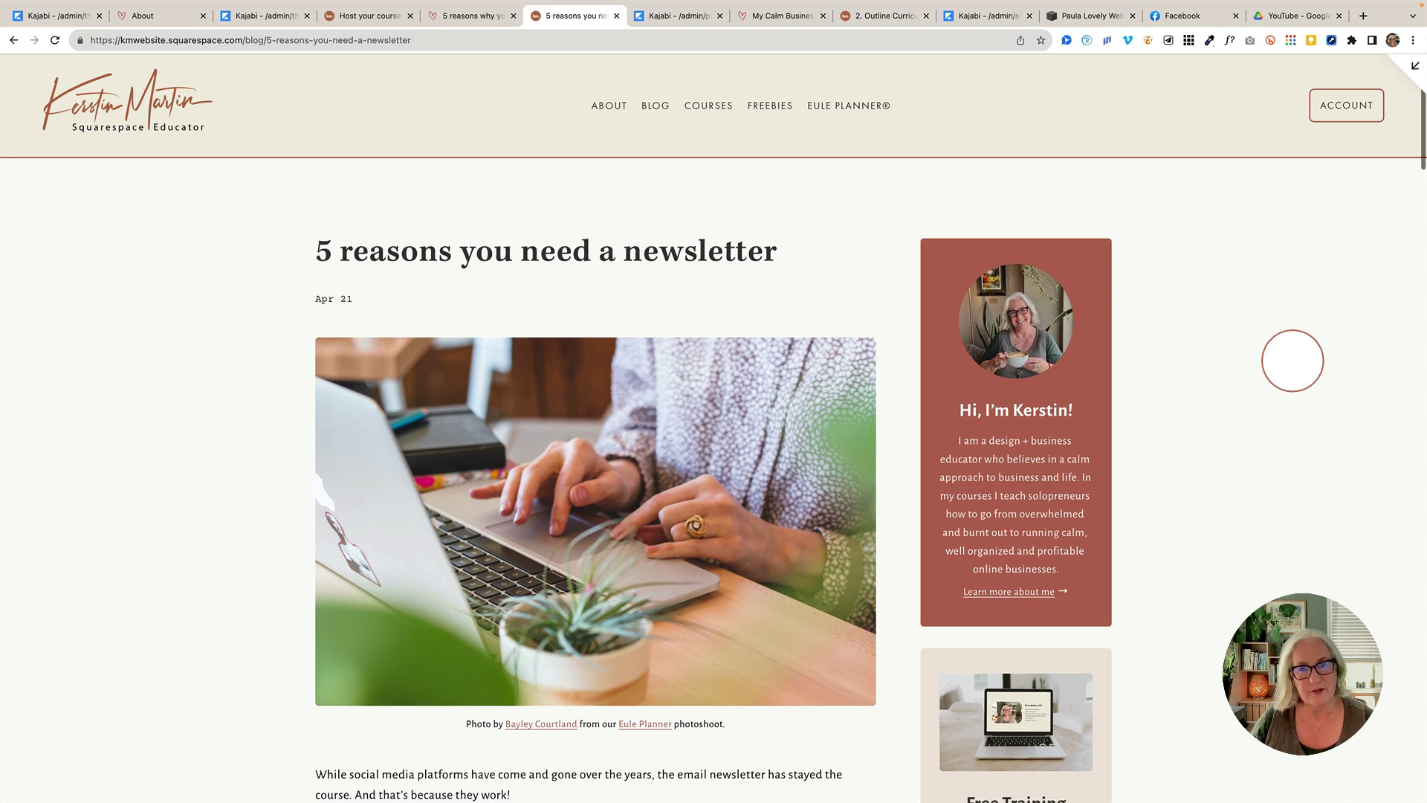
pyautogui.scroll(-1, 1293, 360)
pyautogui.scroll(-1, 1292, 361)
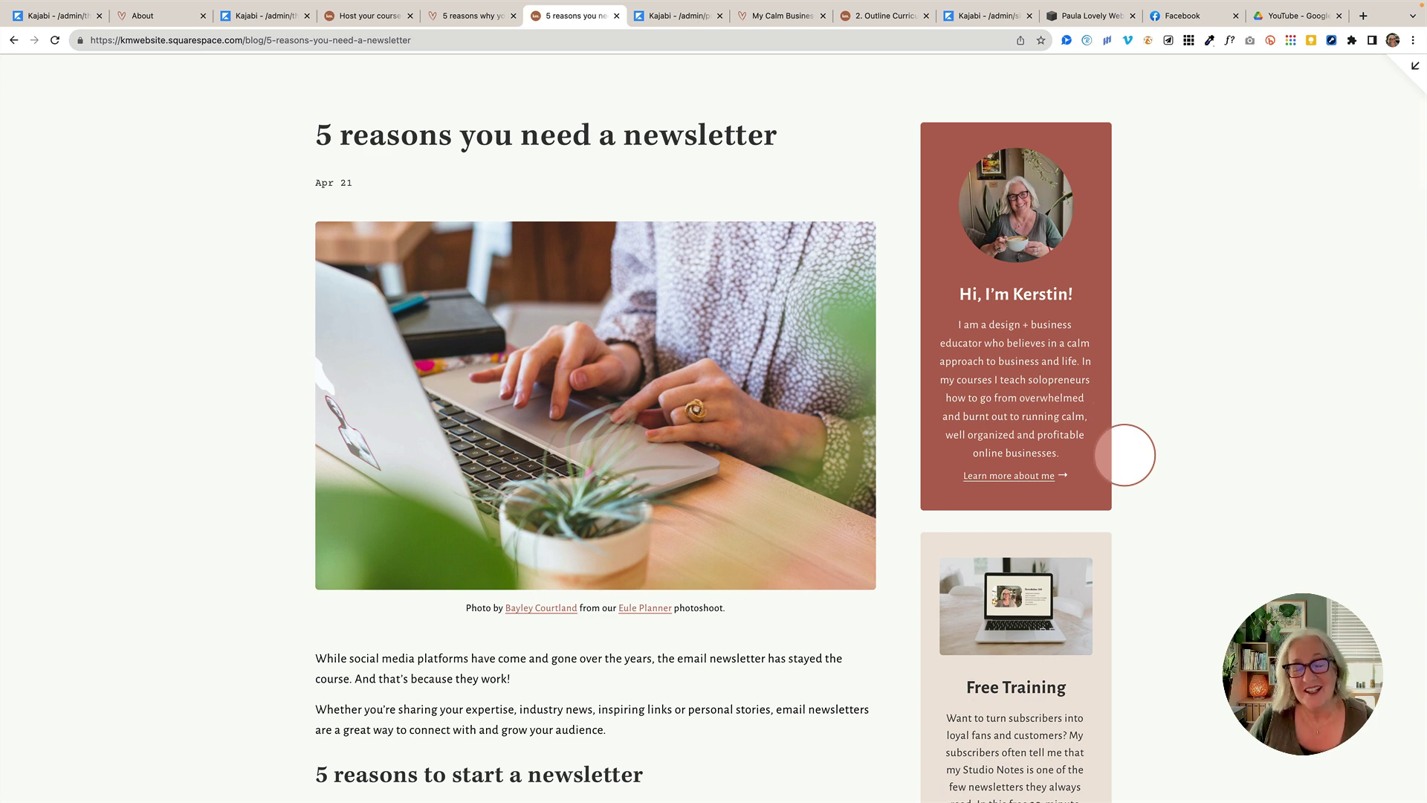
pyautogui.scroll(-3, 1128, 460)
pyautogui.scroll(-1, 1134, 475)
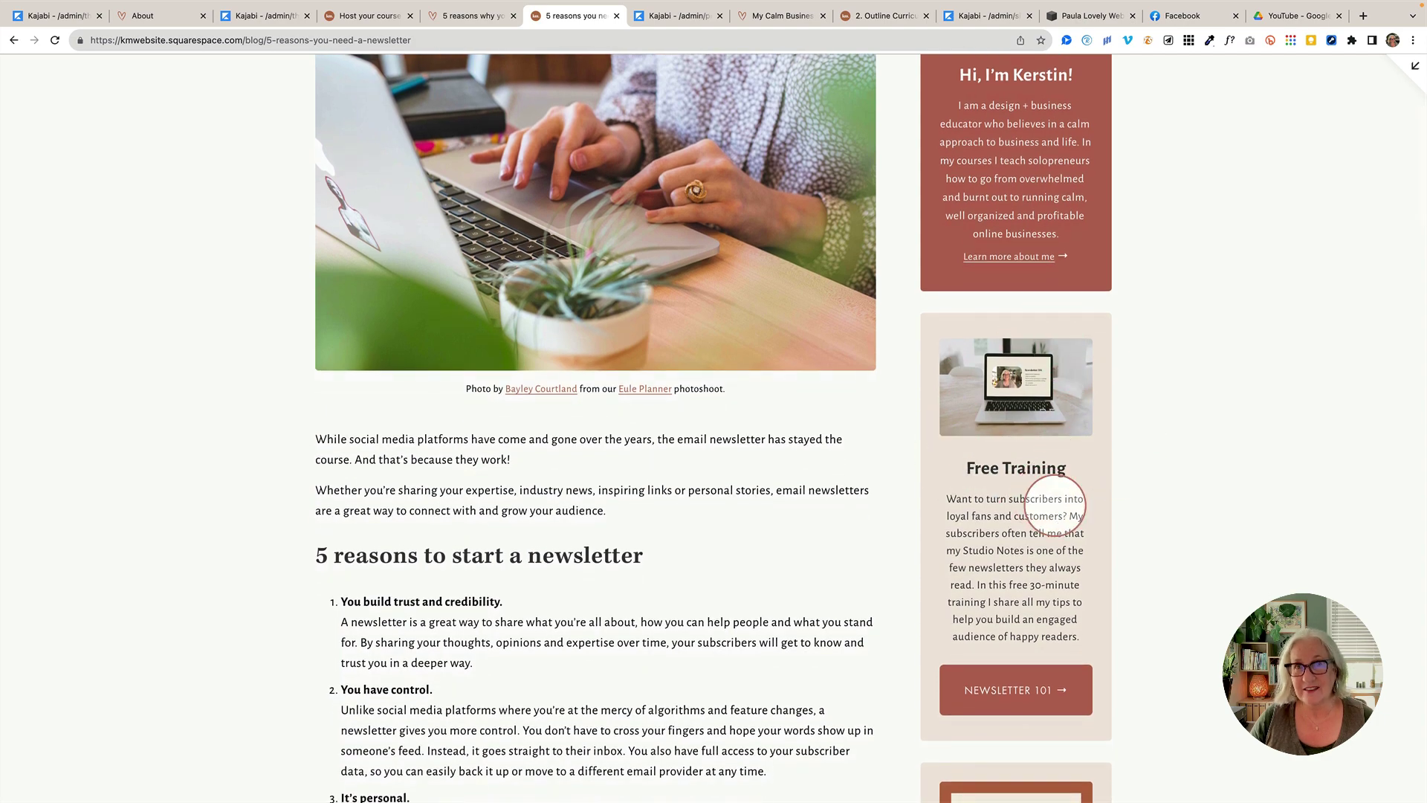
pyautogui.scroll(-5, 1051, 500)
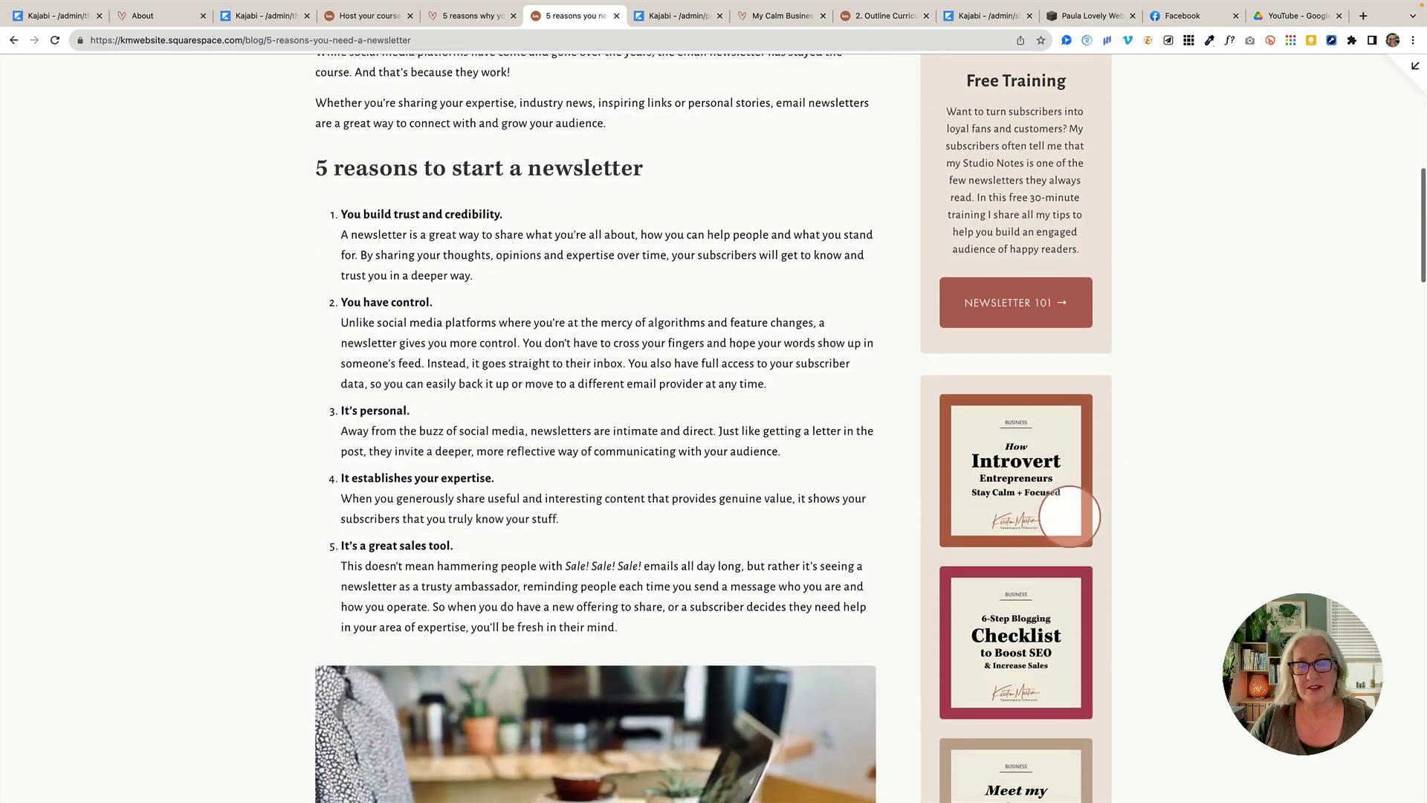
pyautogui.scroll(-4, 1092, 487)
pyautogui.scroll(-9, 1070, 483)
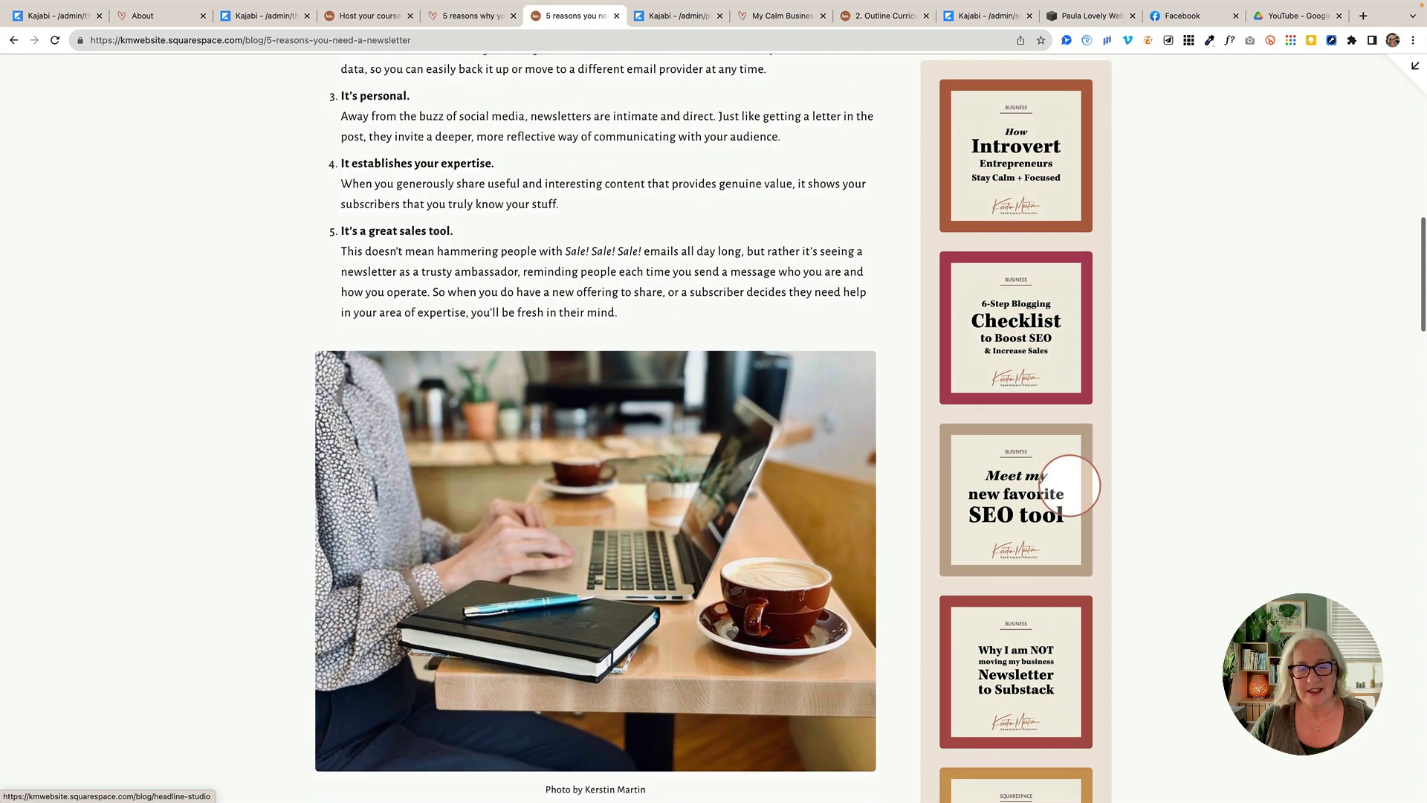
# - Examine the divided promo blocks within the Squarespace post, from Connect + Grow to "Free Squarespace Updates + Tutorials"
pyautogui.scroll(-5, 768, 481)
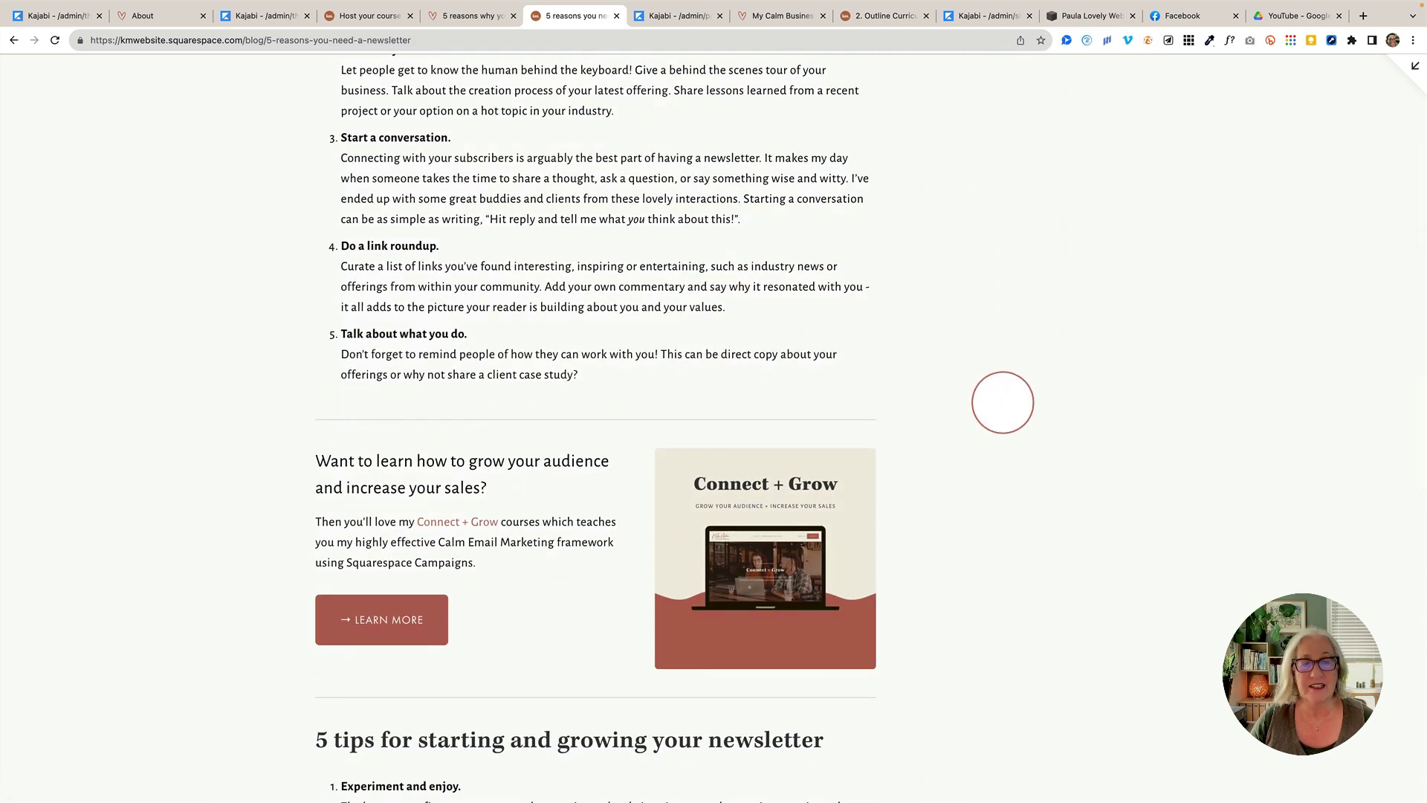
pyautogui.scroll(-1, 1003, 399)
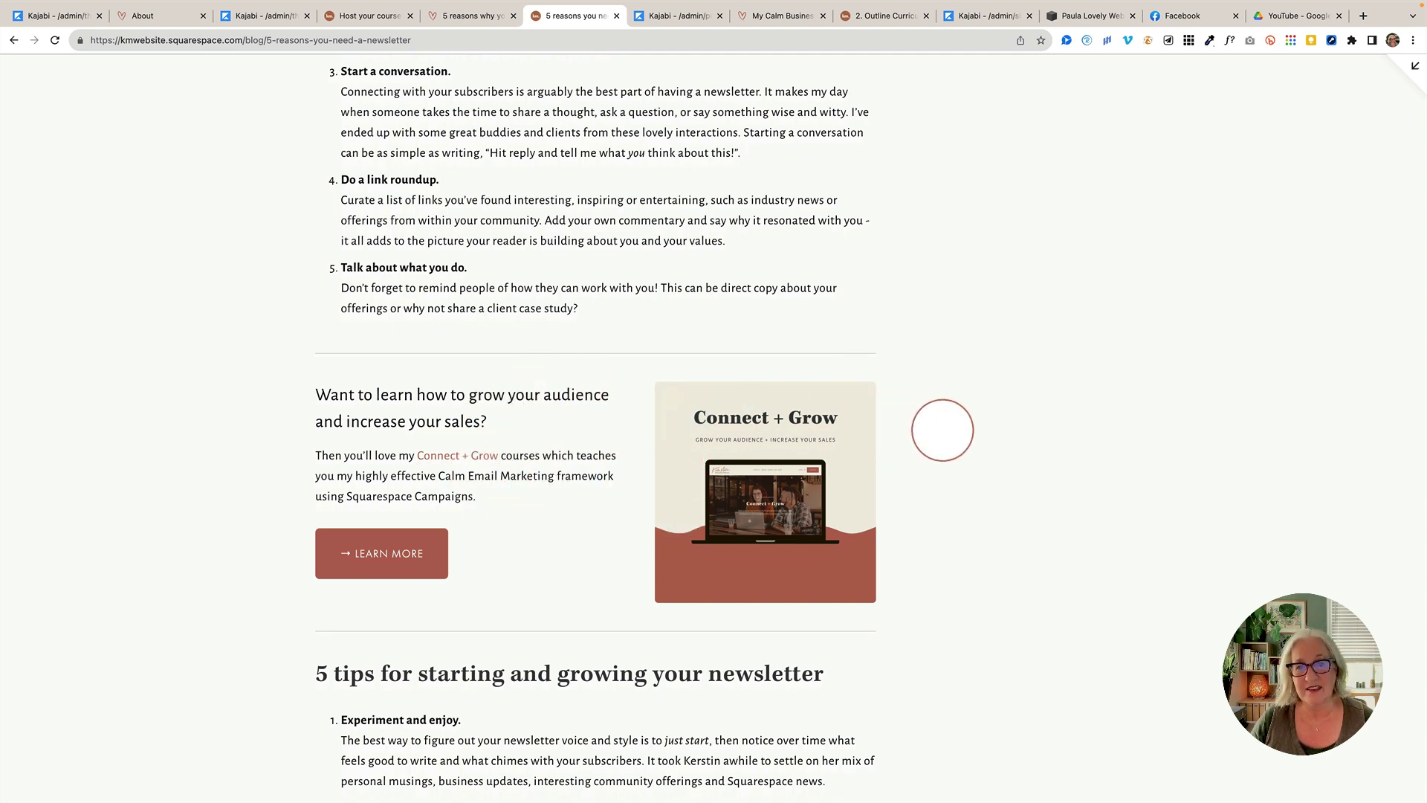
pyautogui.scroll(-1, 947, 434)
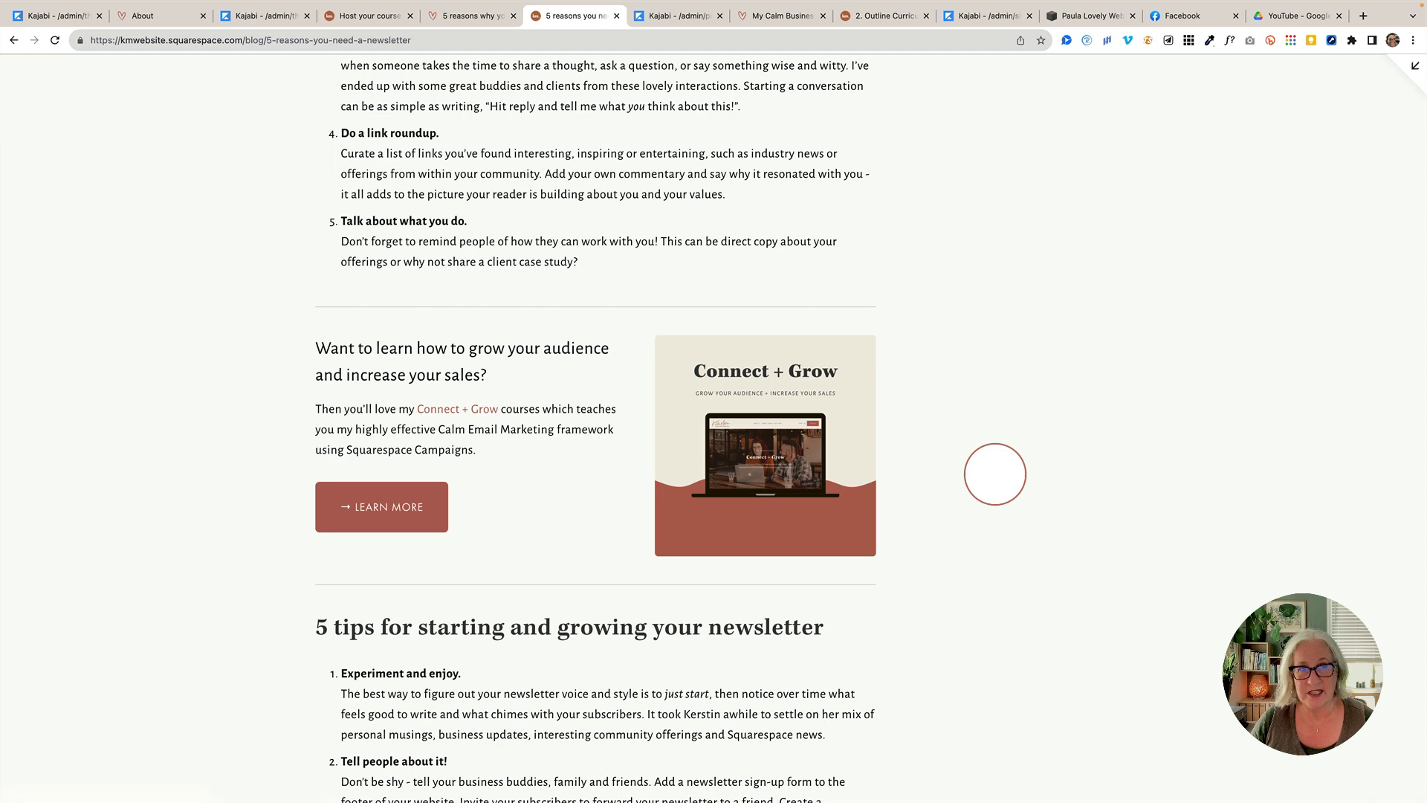
pyautogui.scroll(-3, 995, 474)
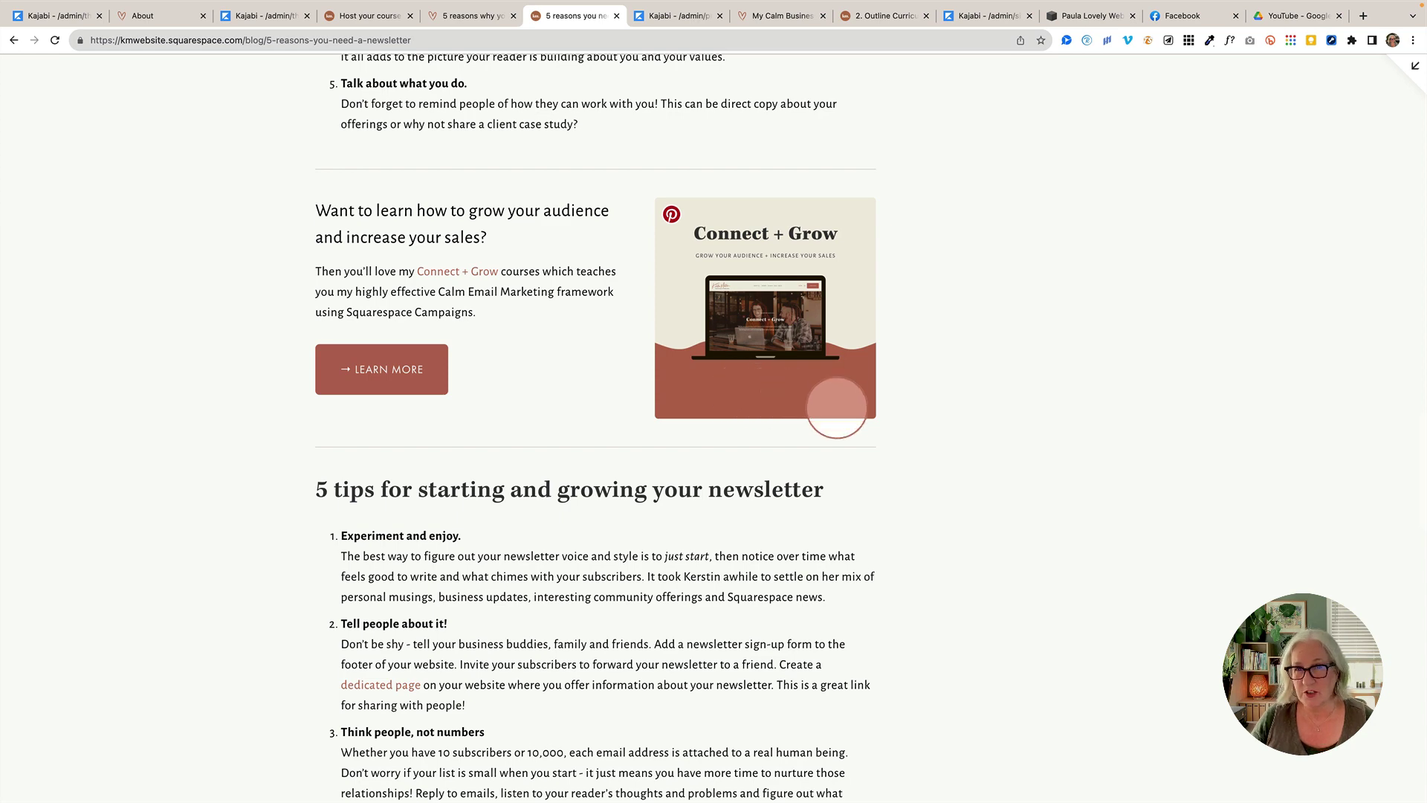
pyautogui.scroll(-8, 984, 437)
pyautogui.scroll(-4, 984, 438)
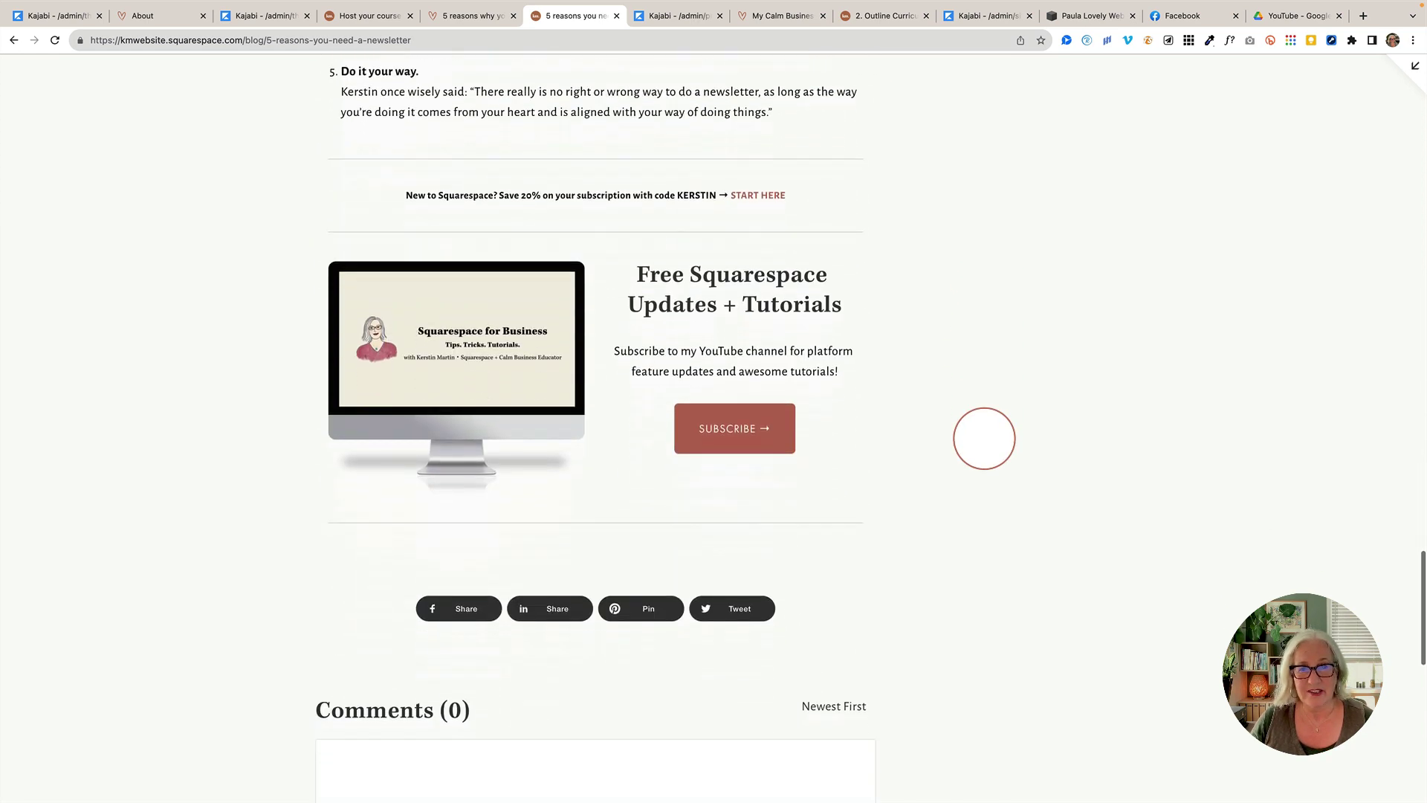
pyautogui.scroll(1, 984, 437)
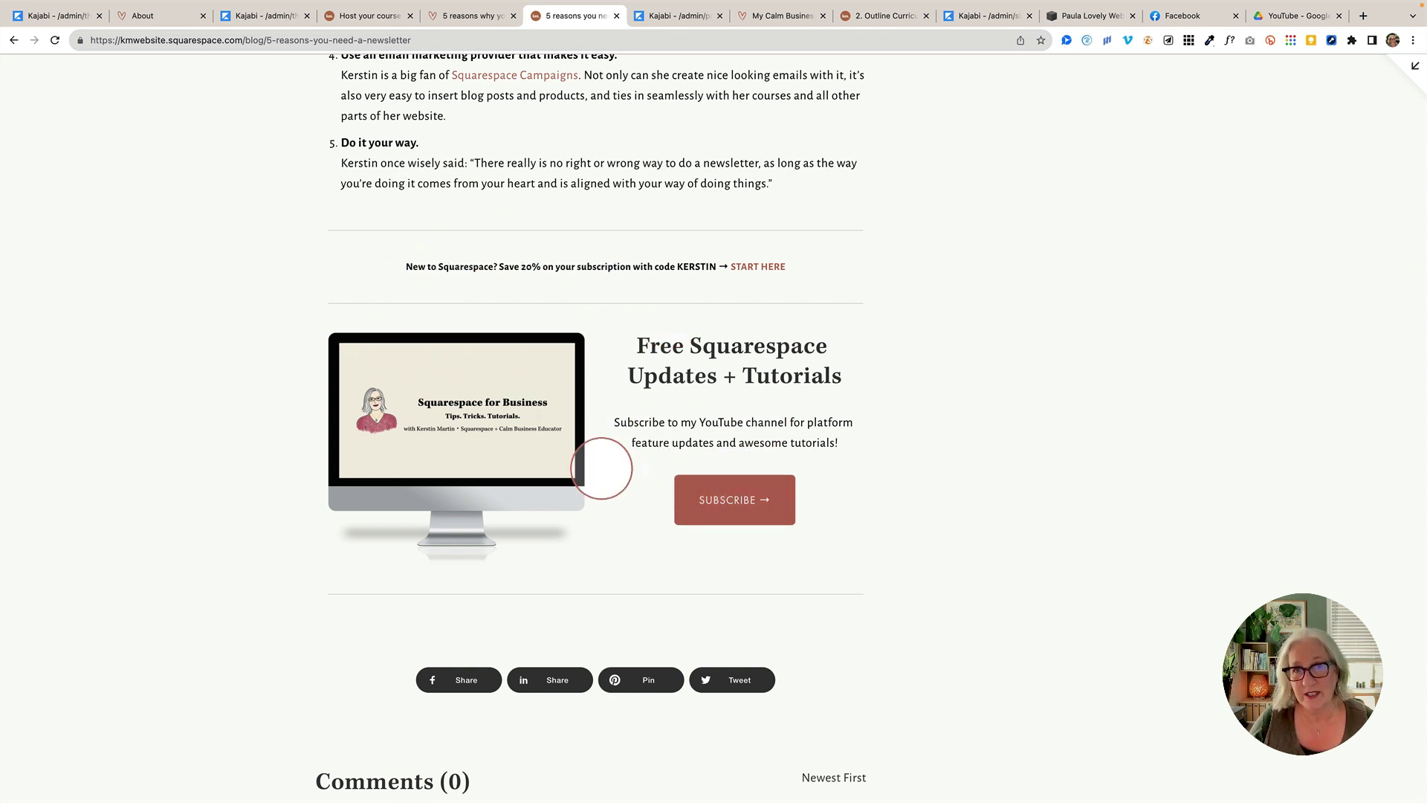
pyautogui.scroll(1, 601, 468)
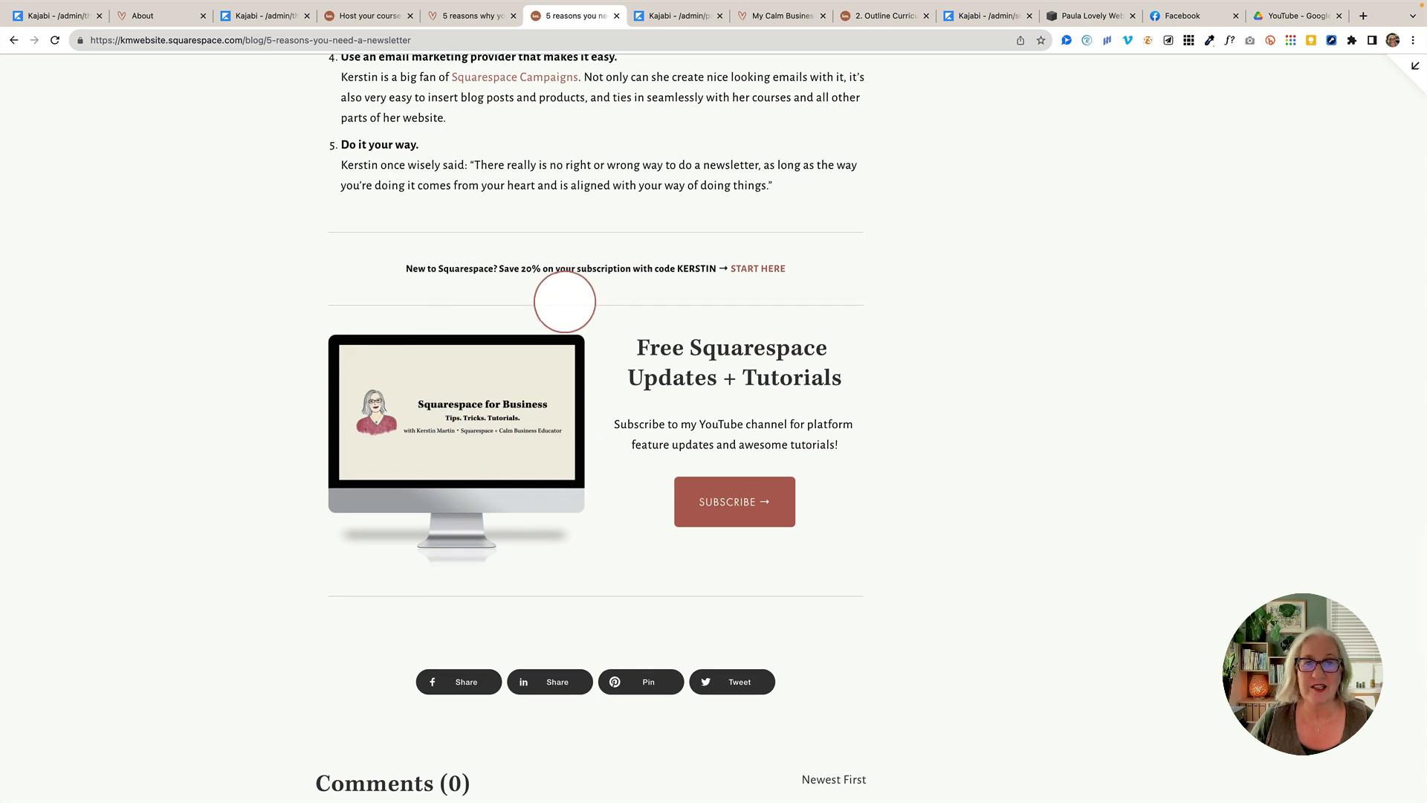
pyautogui.scroll(-1, 530, 469)
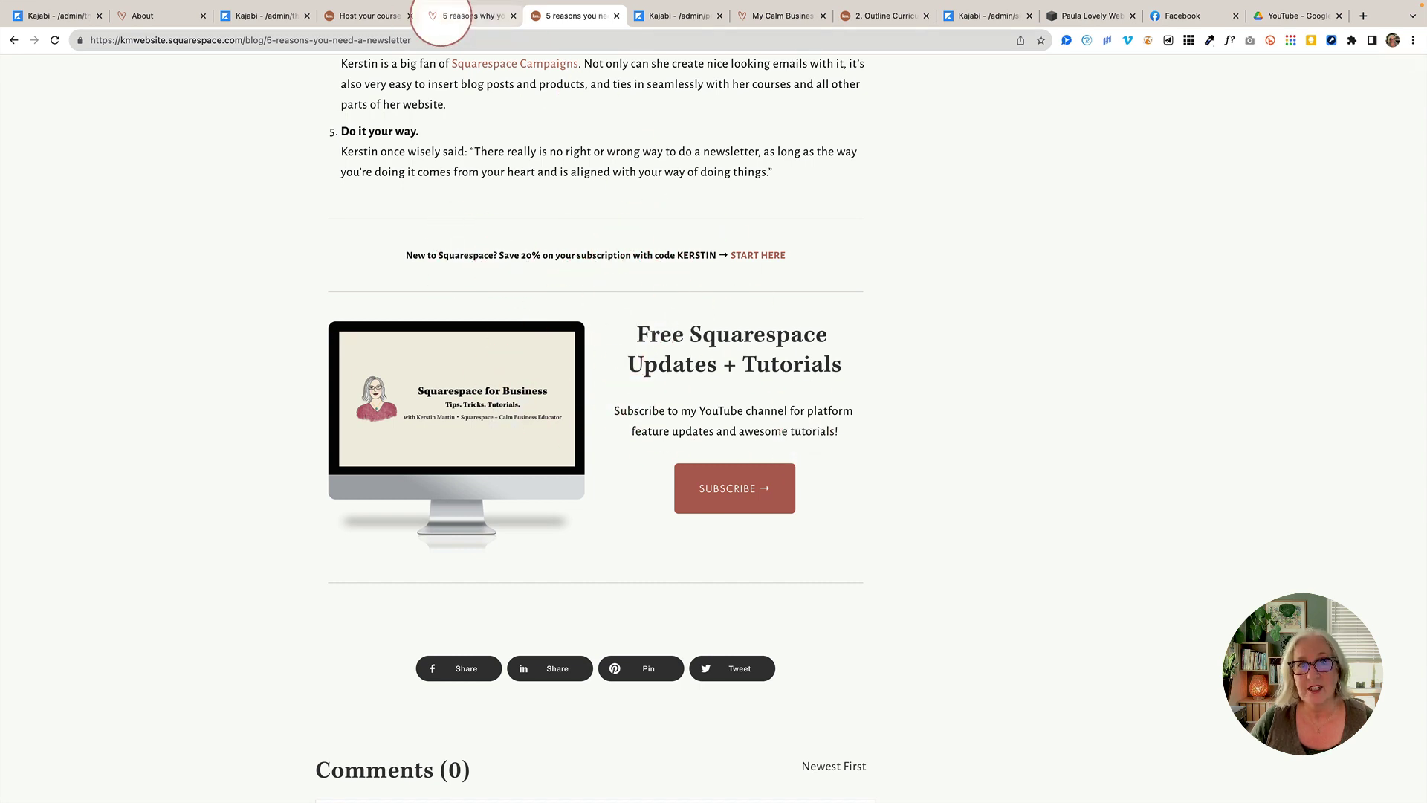
# - Compare the ending of the Kajabi post with the Squarespace post's share buttons, comments area and previous/next post links
pyautogui.click(448, 16)
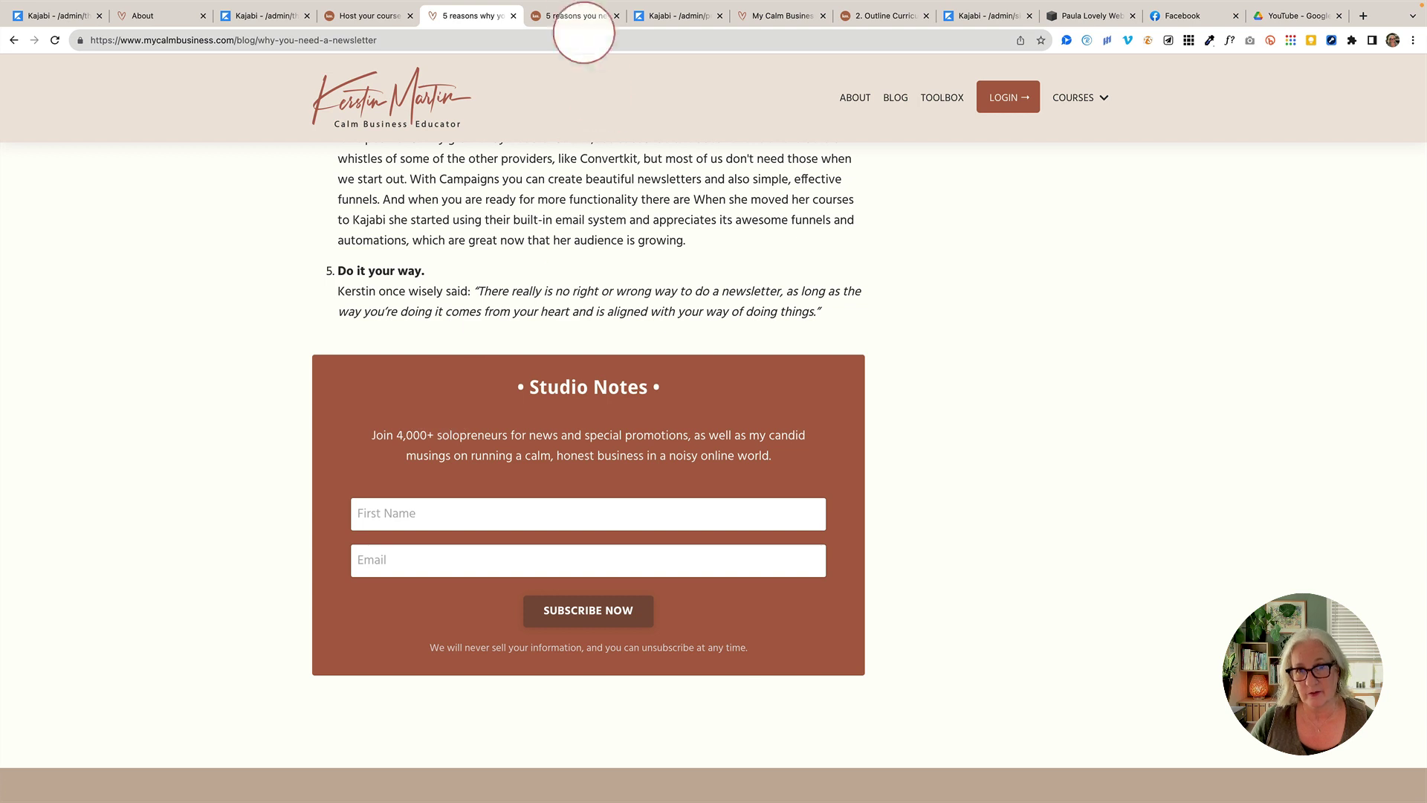
pyautogui.click(580, 15)
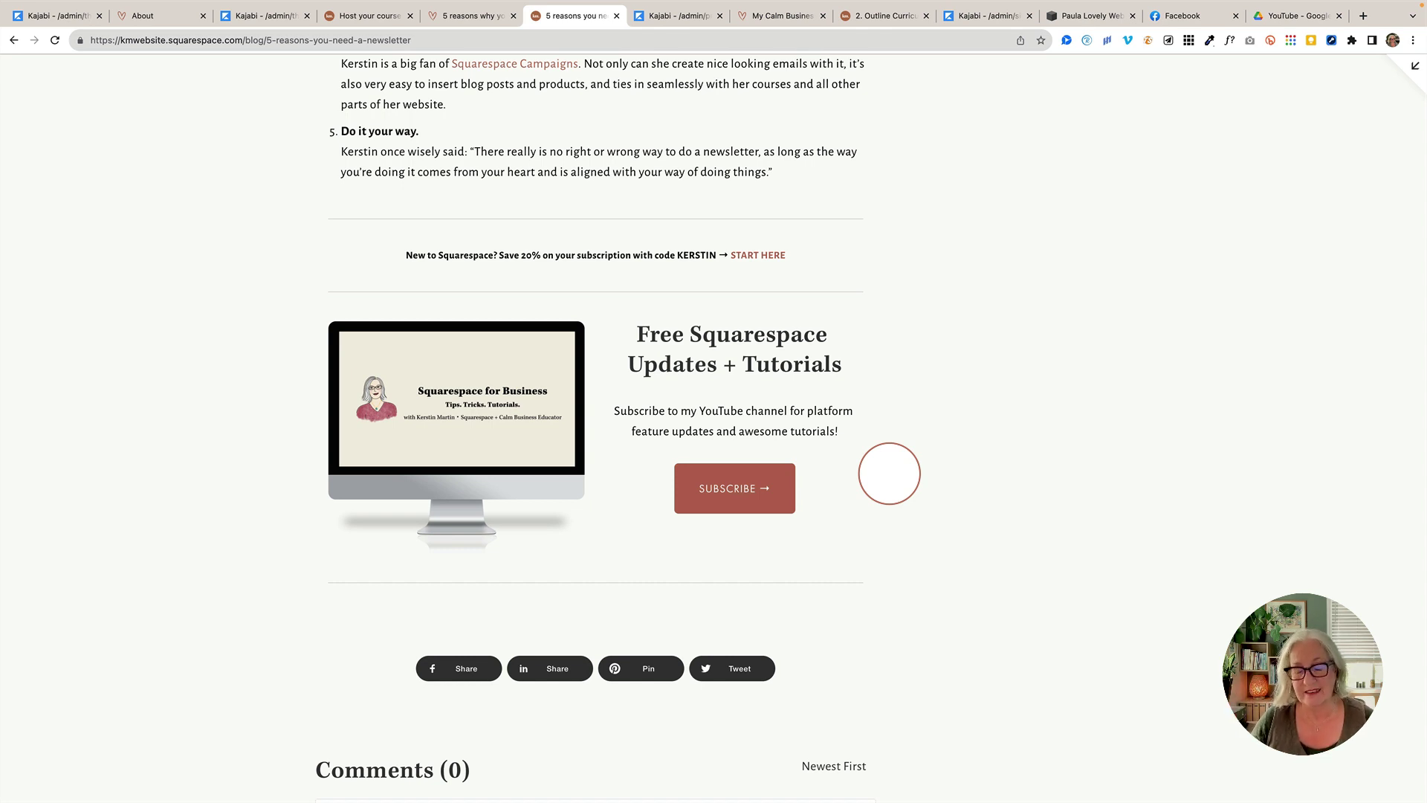
pyautogui.scroll(-2, 889, 473)
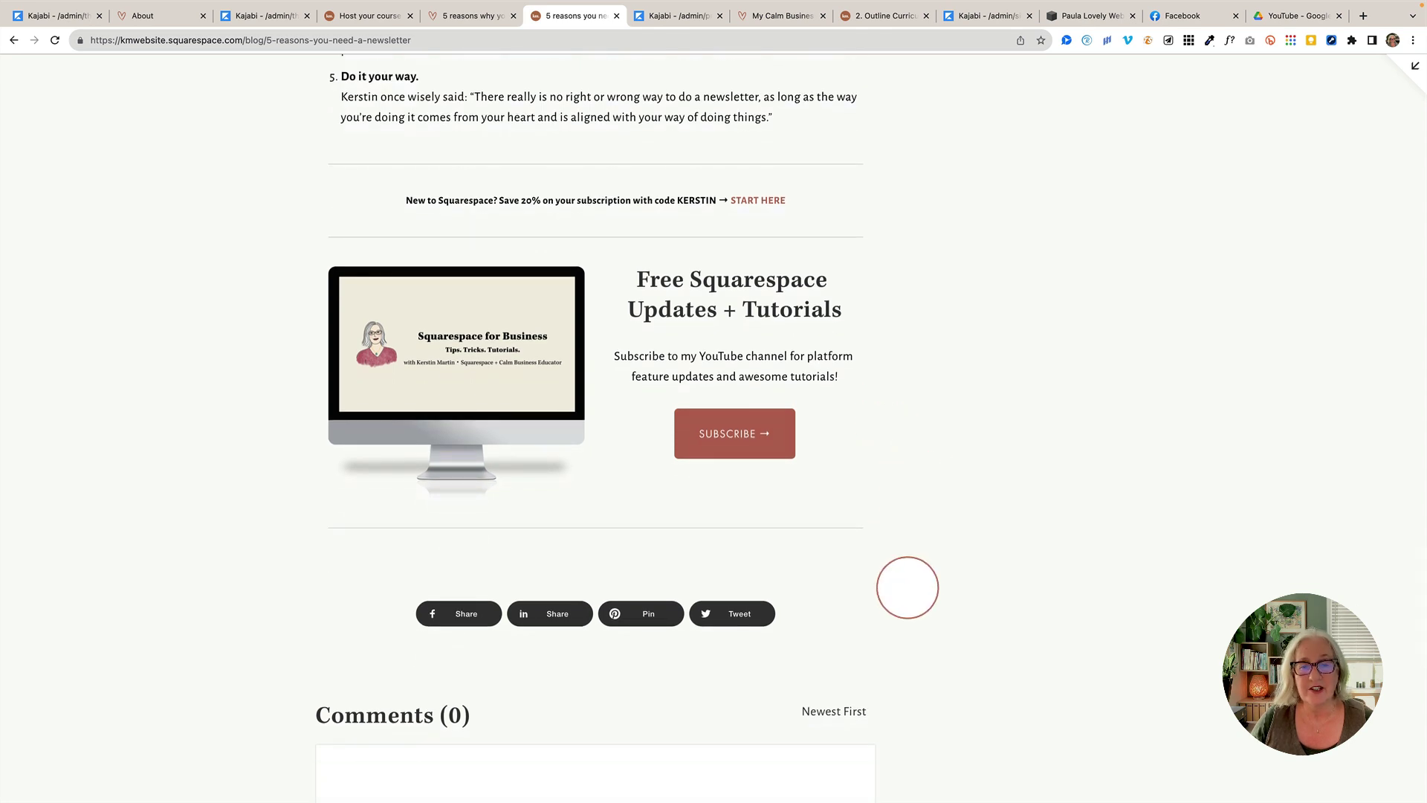
pyautogui.scroll(-5, 908, 587)
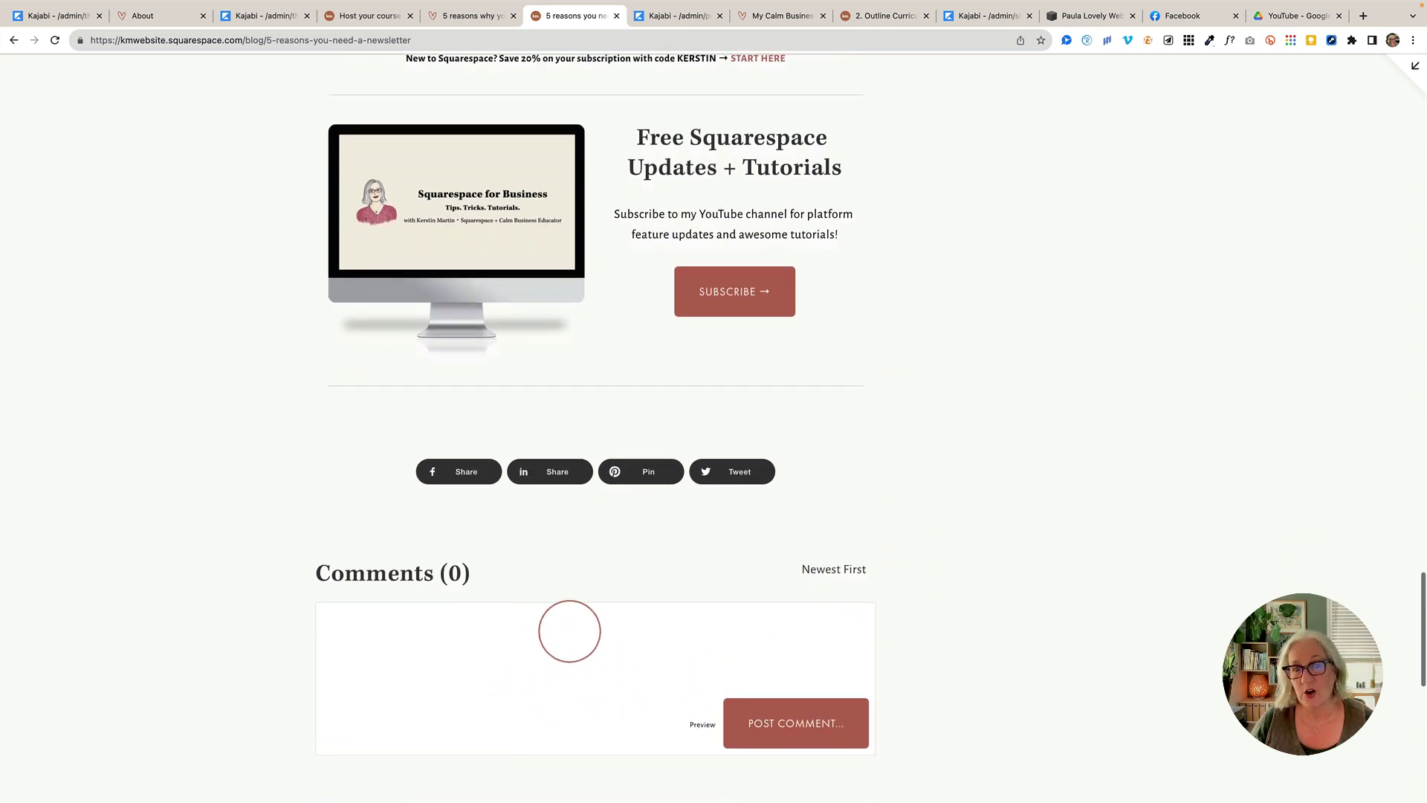
pyautogui.scroll(-3, 973, 616)
pyautogui.scroll(-5, 972, 614)
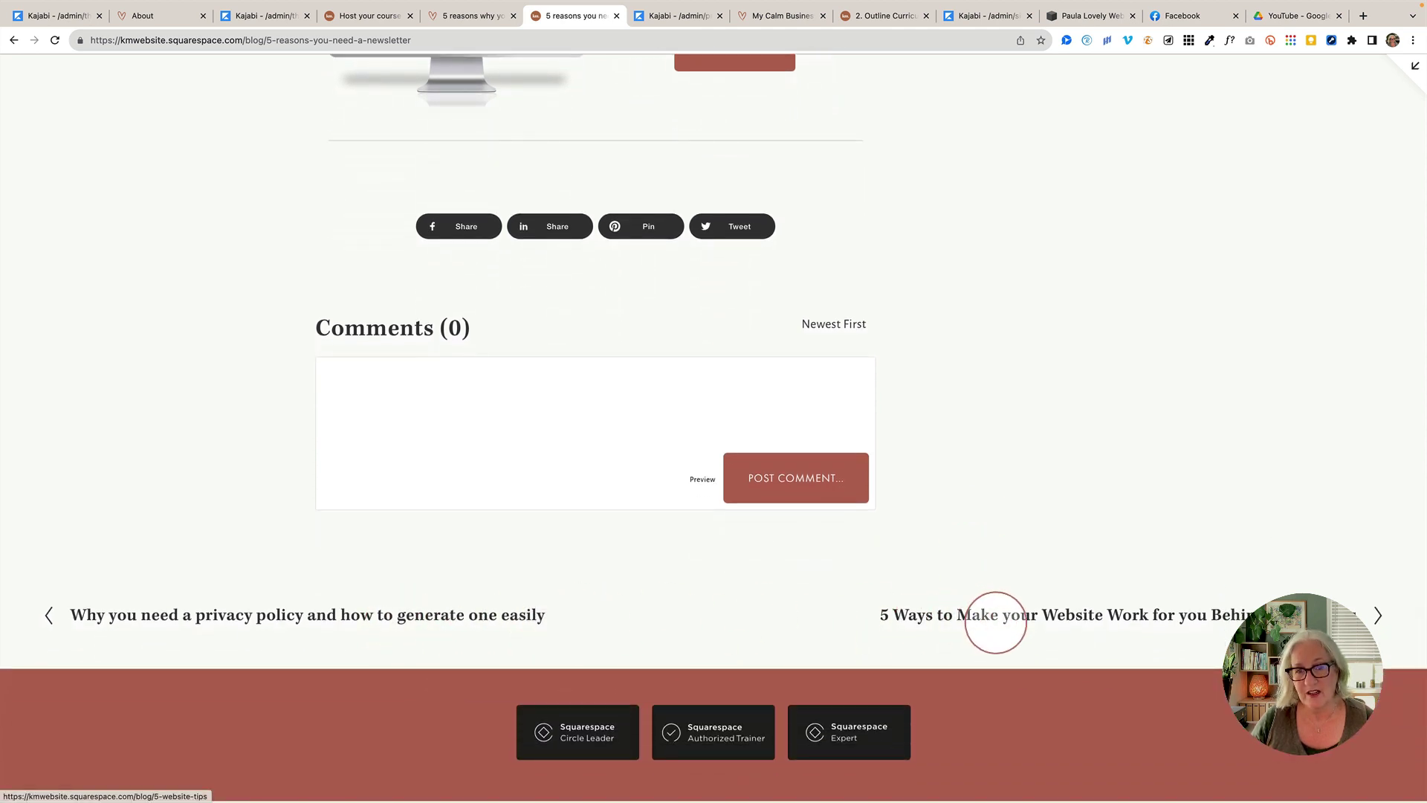
pyautogui.scroll(3, 996, 622)
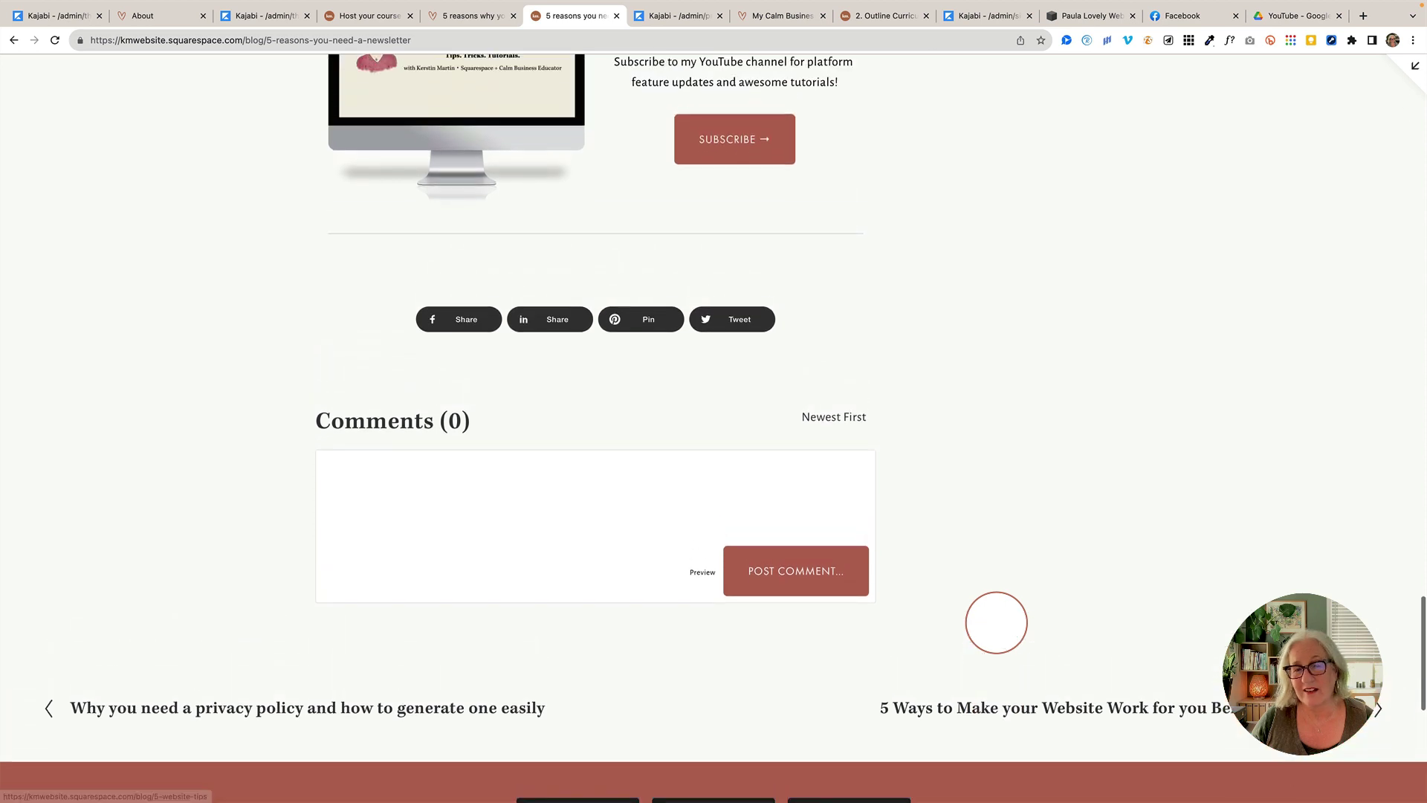
pyautogui.scroll(1, 996, 622)
pyautogui.scroll(2, 996, 622)
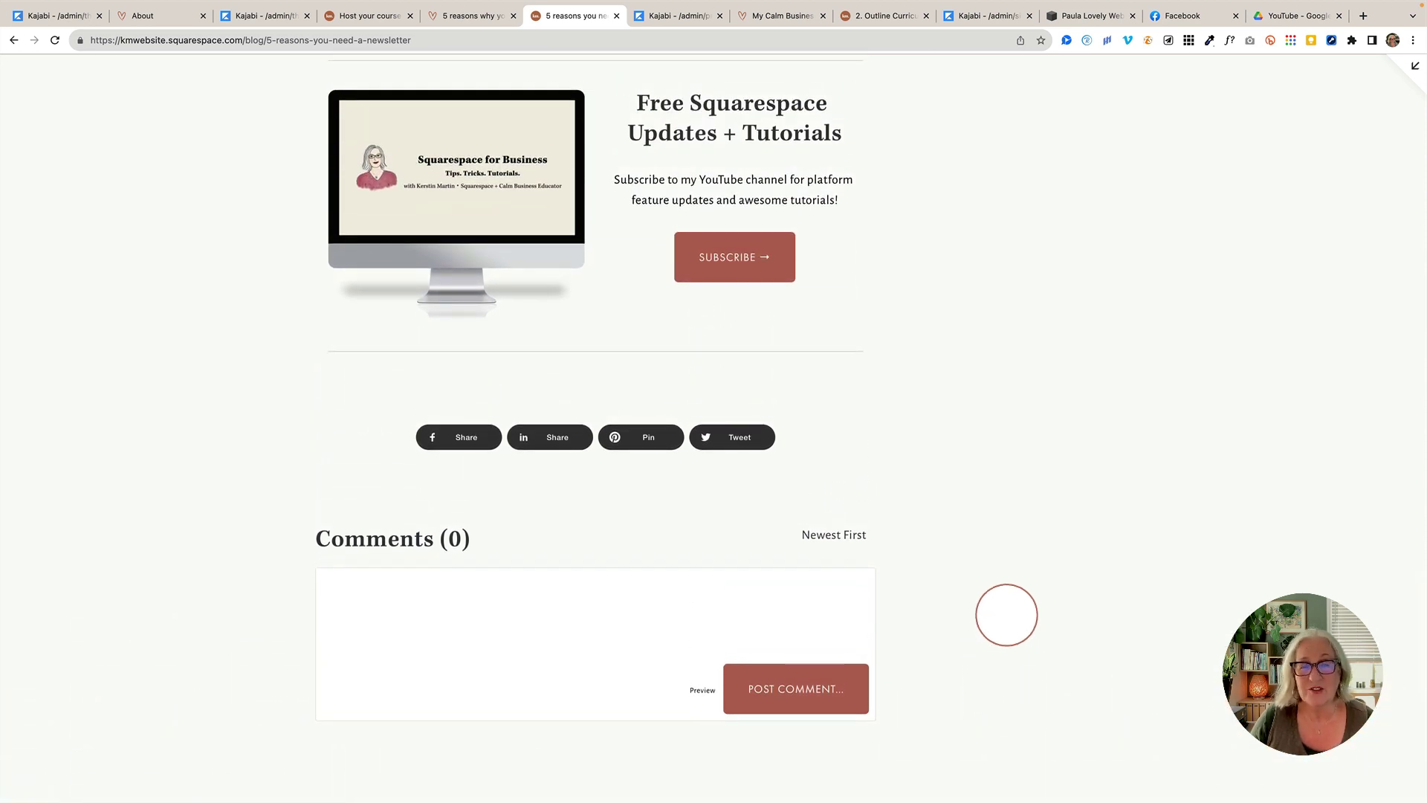
# - Look back through the Squarespace post from its newsletter tips to the title, lead image and author card
pyautogui.scroll(15, 1006, 615)
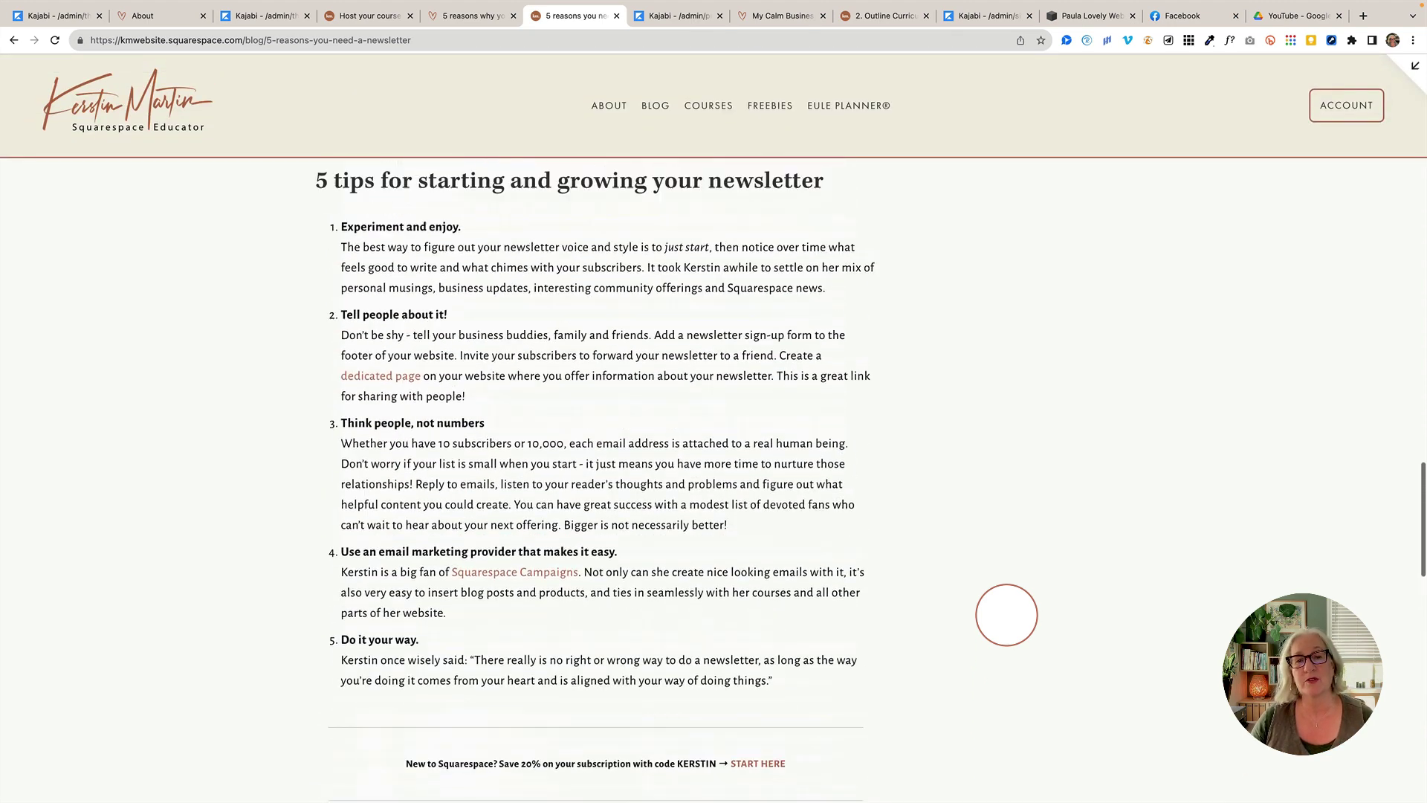
pyautogui.scroll(9, 1006, 615)
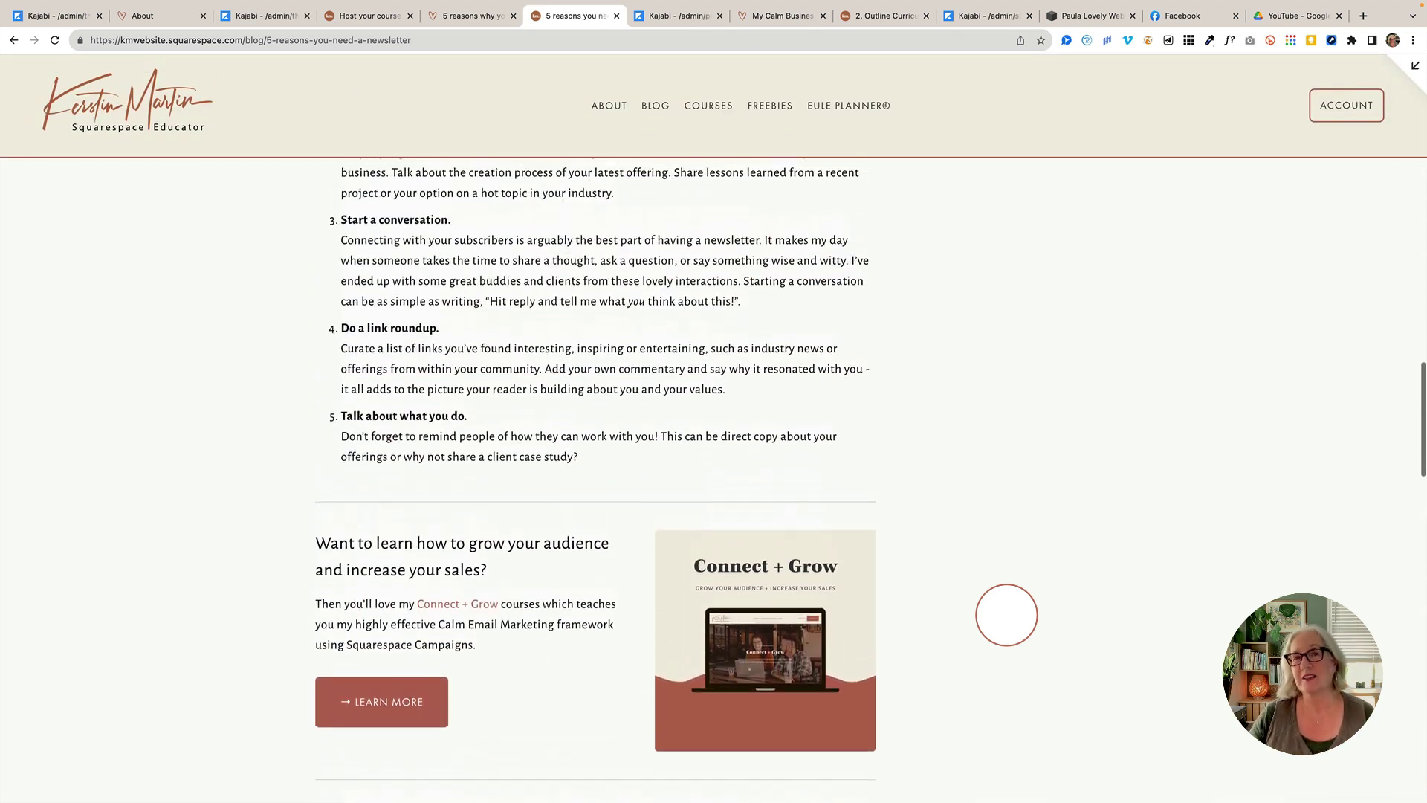
pyautogui.scroll(1, 1007, 614)
pyautogui.scroll(15, 1006, 615)
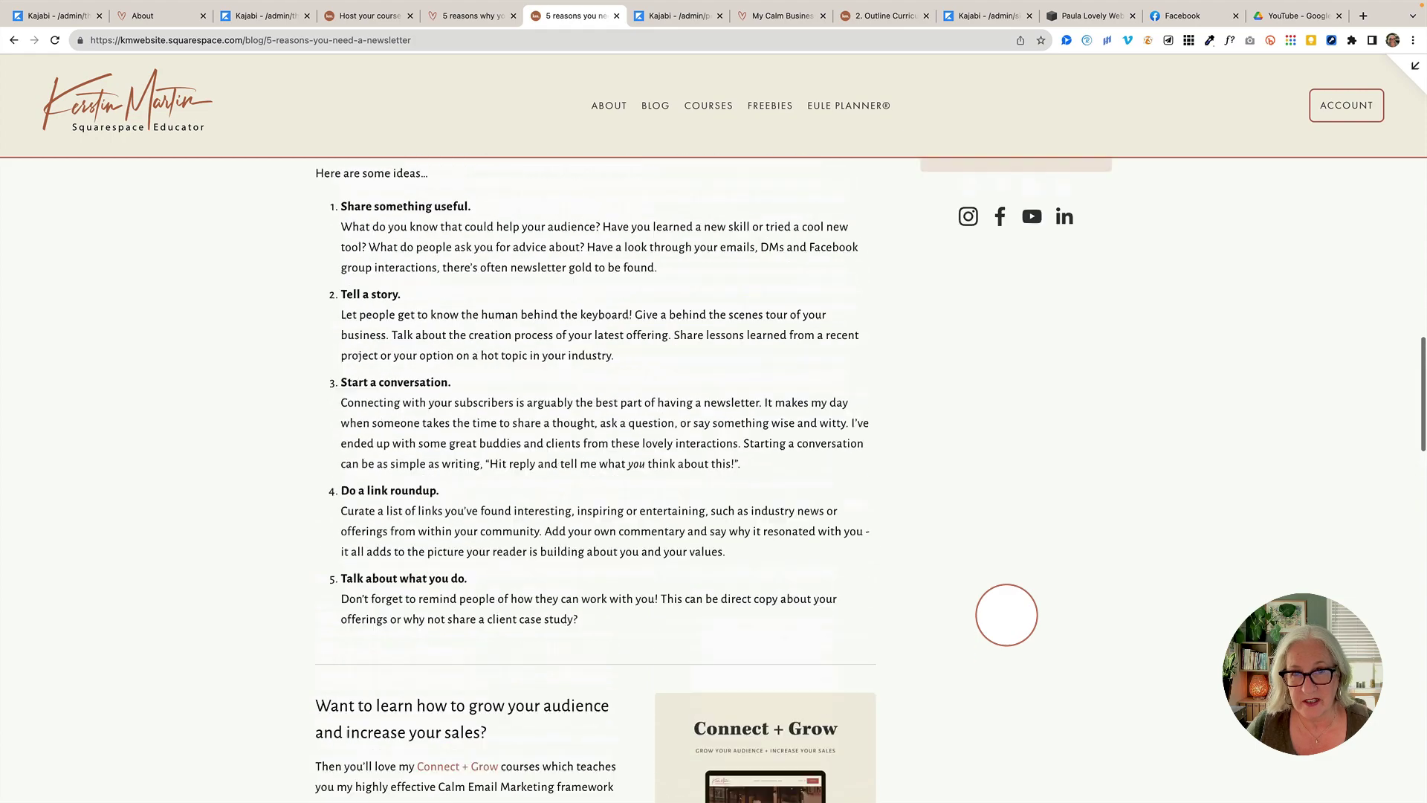
pyautogui.scroll(7, 1006, 614)
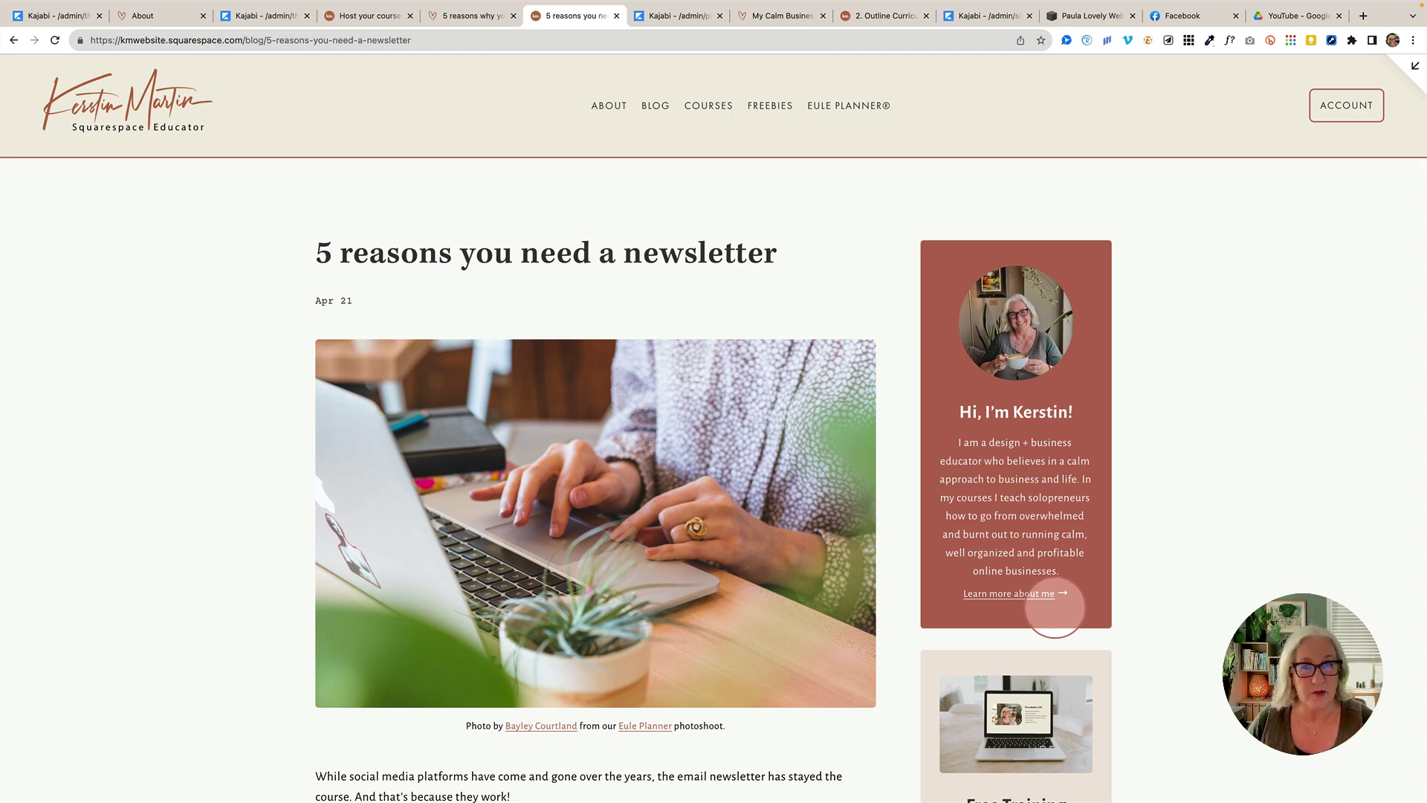
# - Open the Squarespace site's home page and look through its testimonials and audience cards down to the New on the Blog section
pyautogui.scroll(-1, 364, 327)
pyautogui.scroll(1, 156, 242)
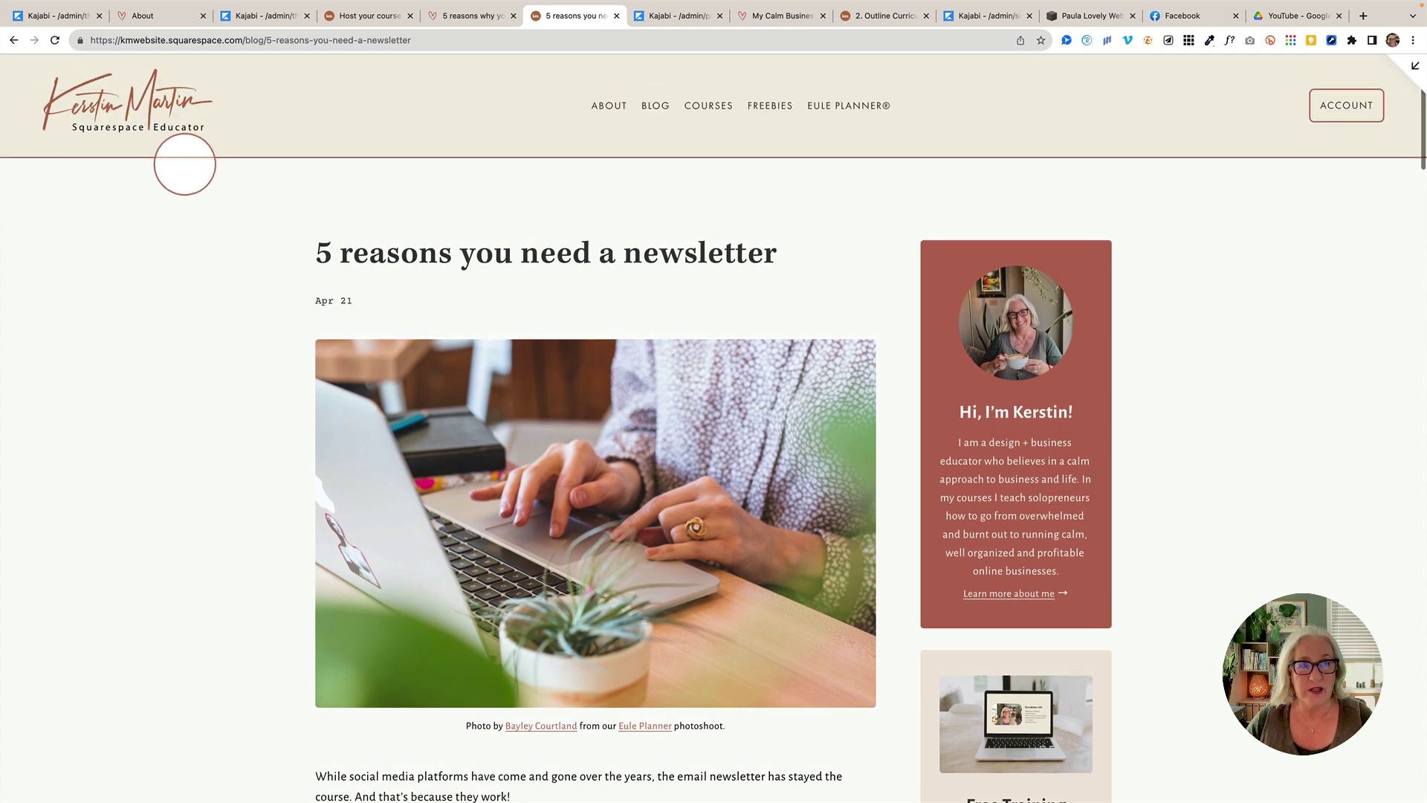
pyautogui.click(173, 112)
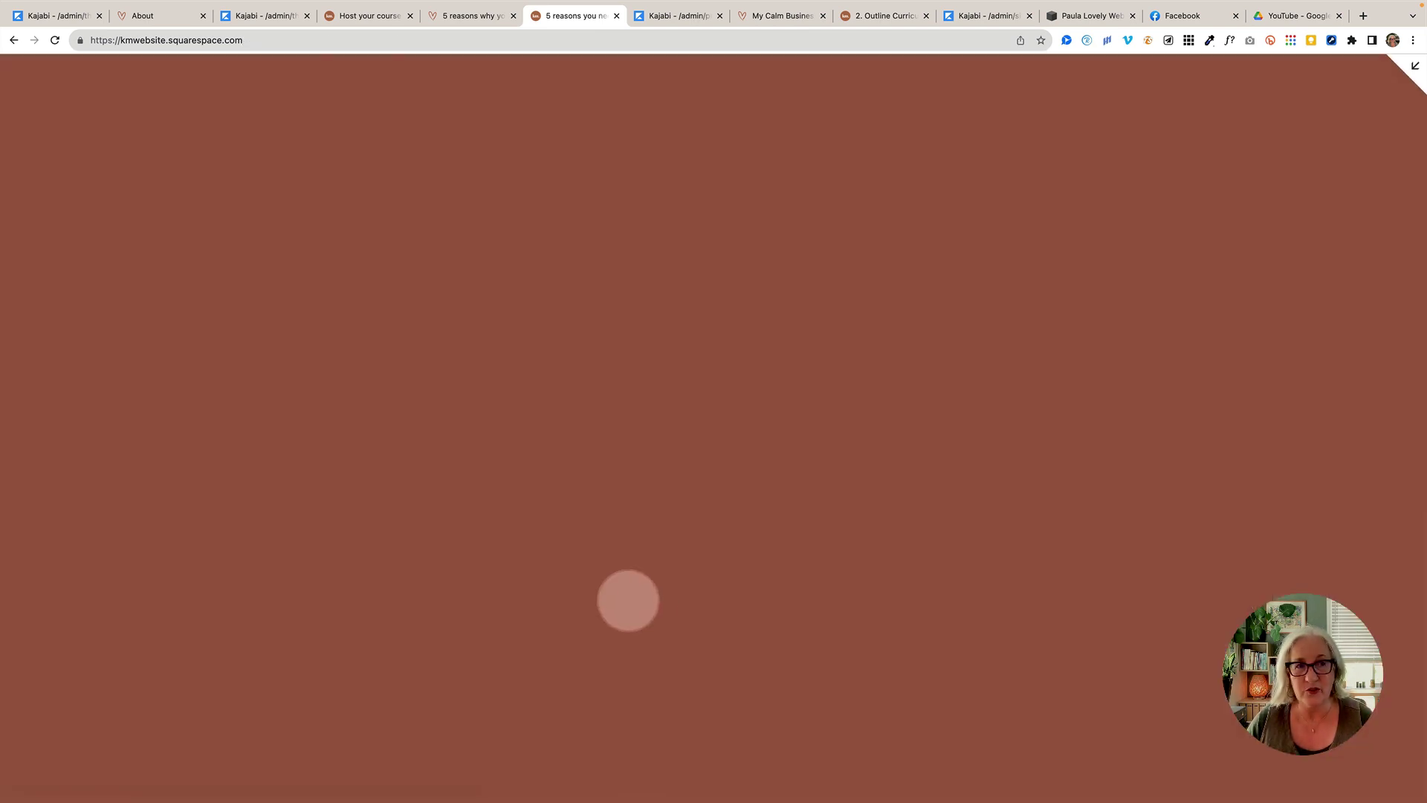
pyautogui.scroll(-10, 671, 614)
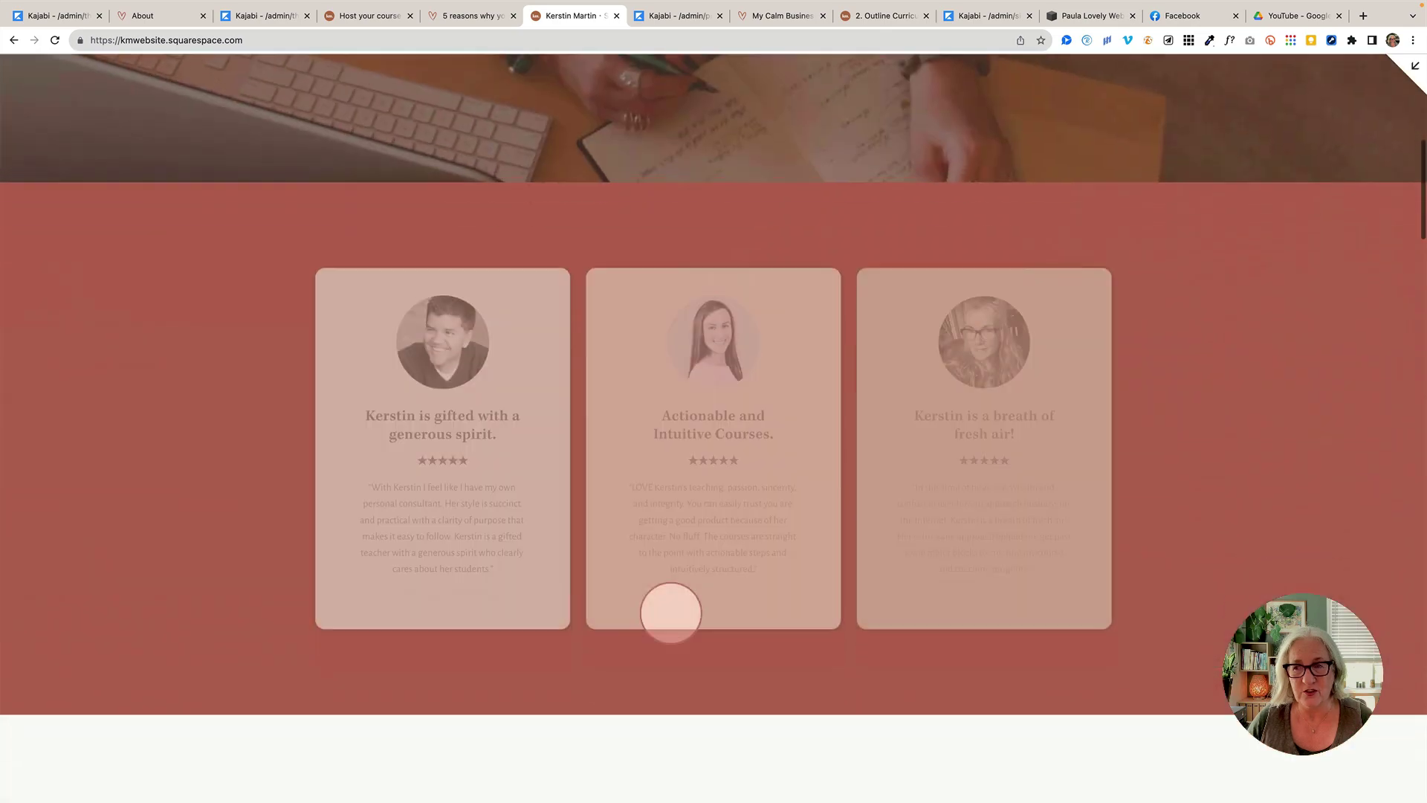
pyautogui.scroll(-15, 671, 613)
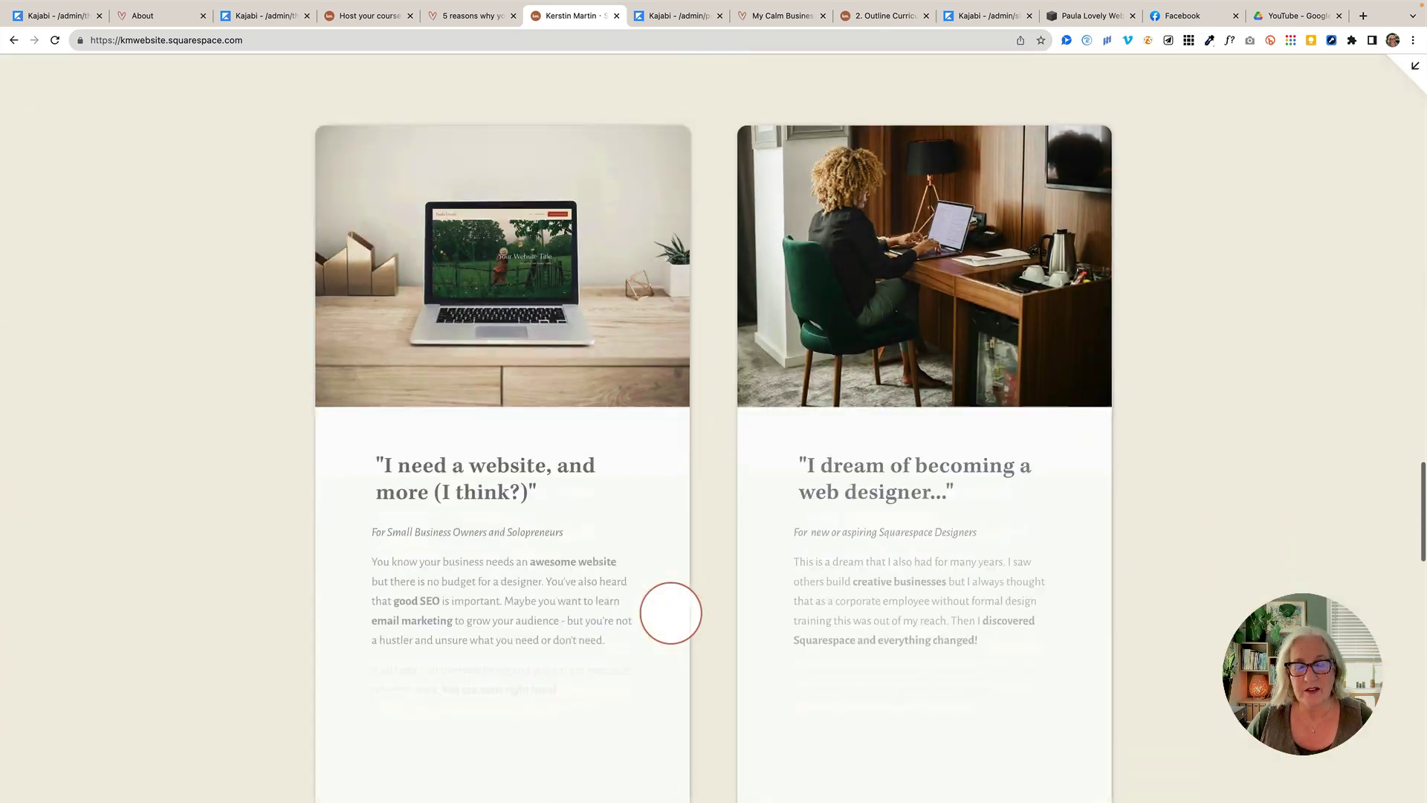
pyautogui.scroll(-10, 671, 614)
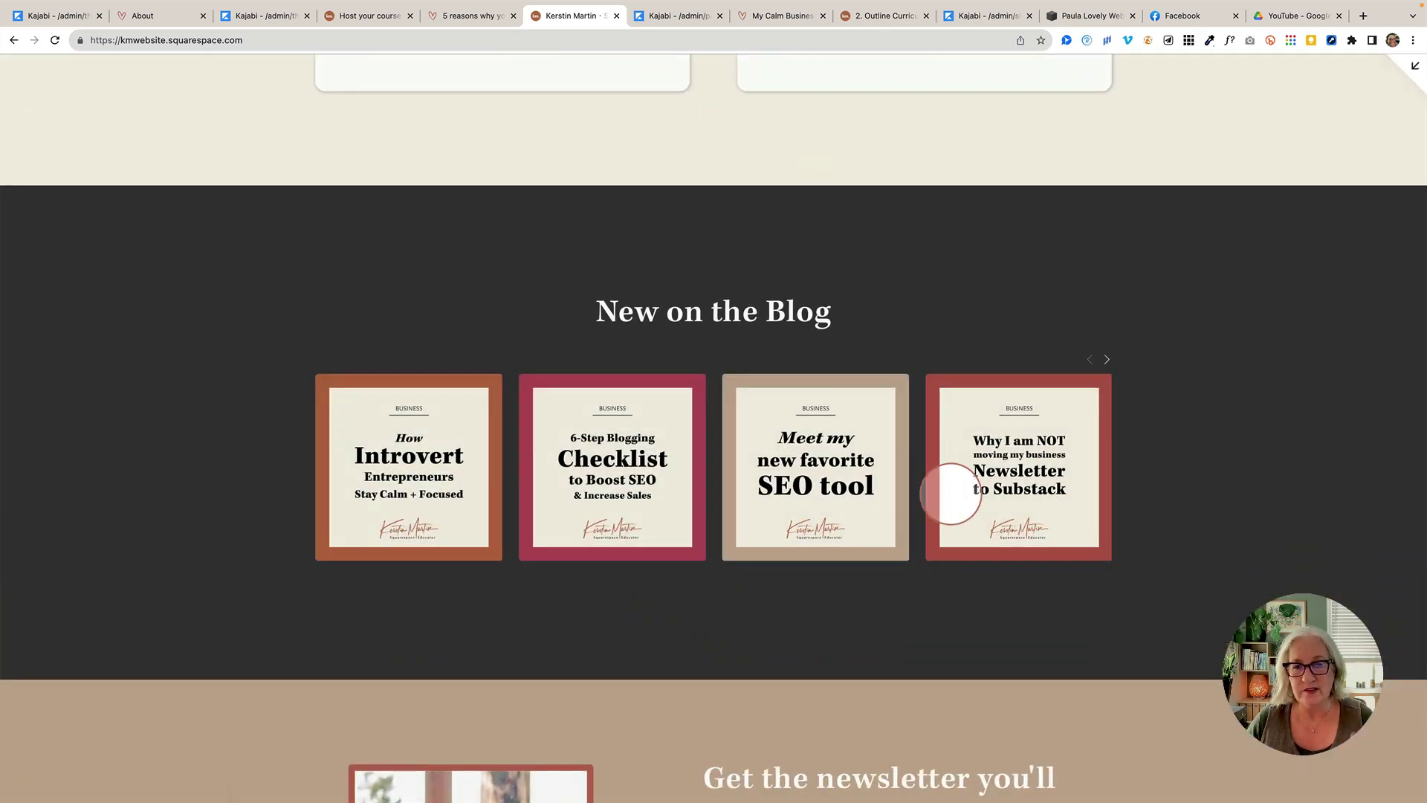
# - Page the New on the Blog carousel forward through two more sets of posts and back to the first set
pyautogui.click(1106, 359)
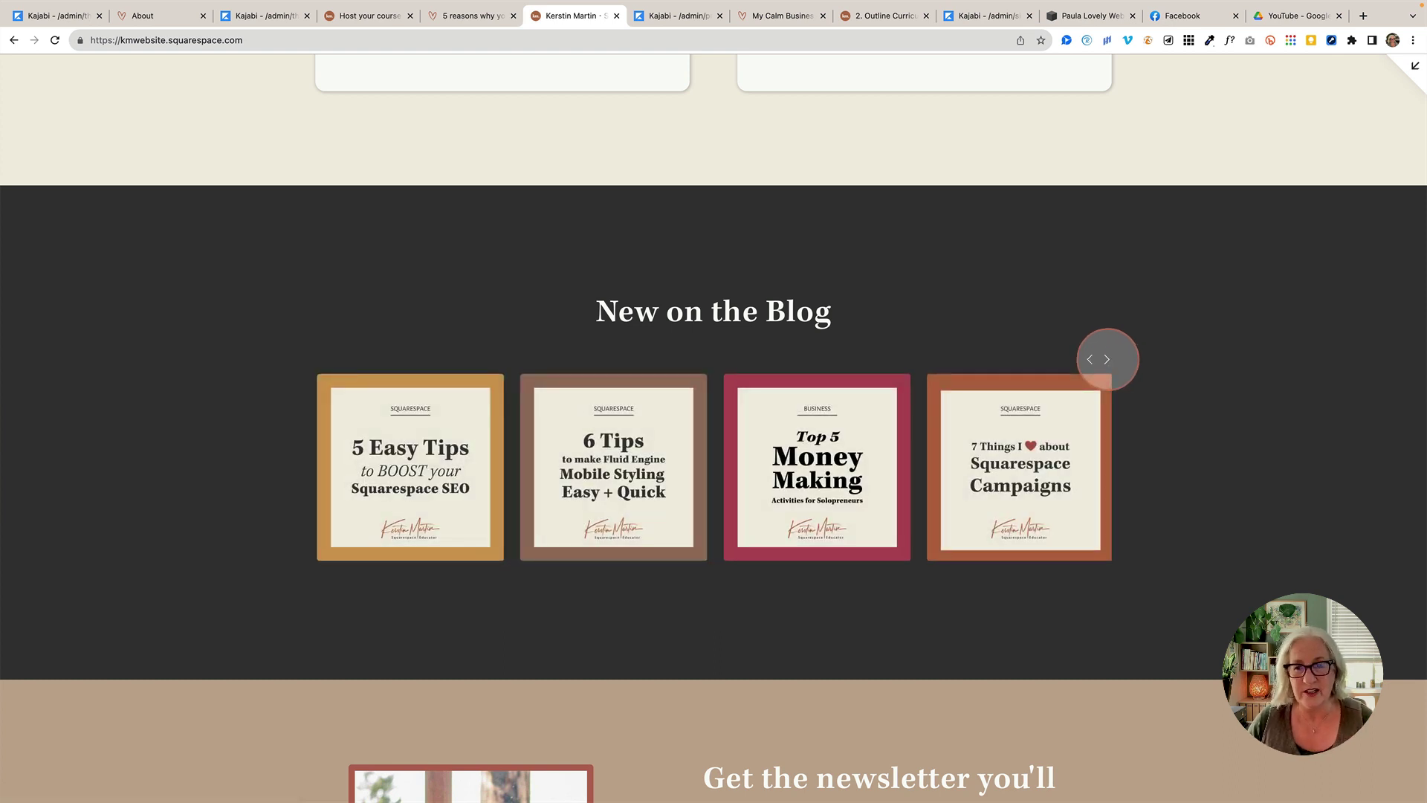
pyautogui.click(1106, 359)
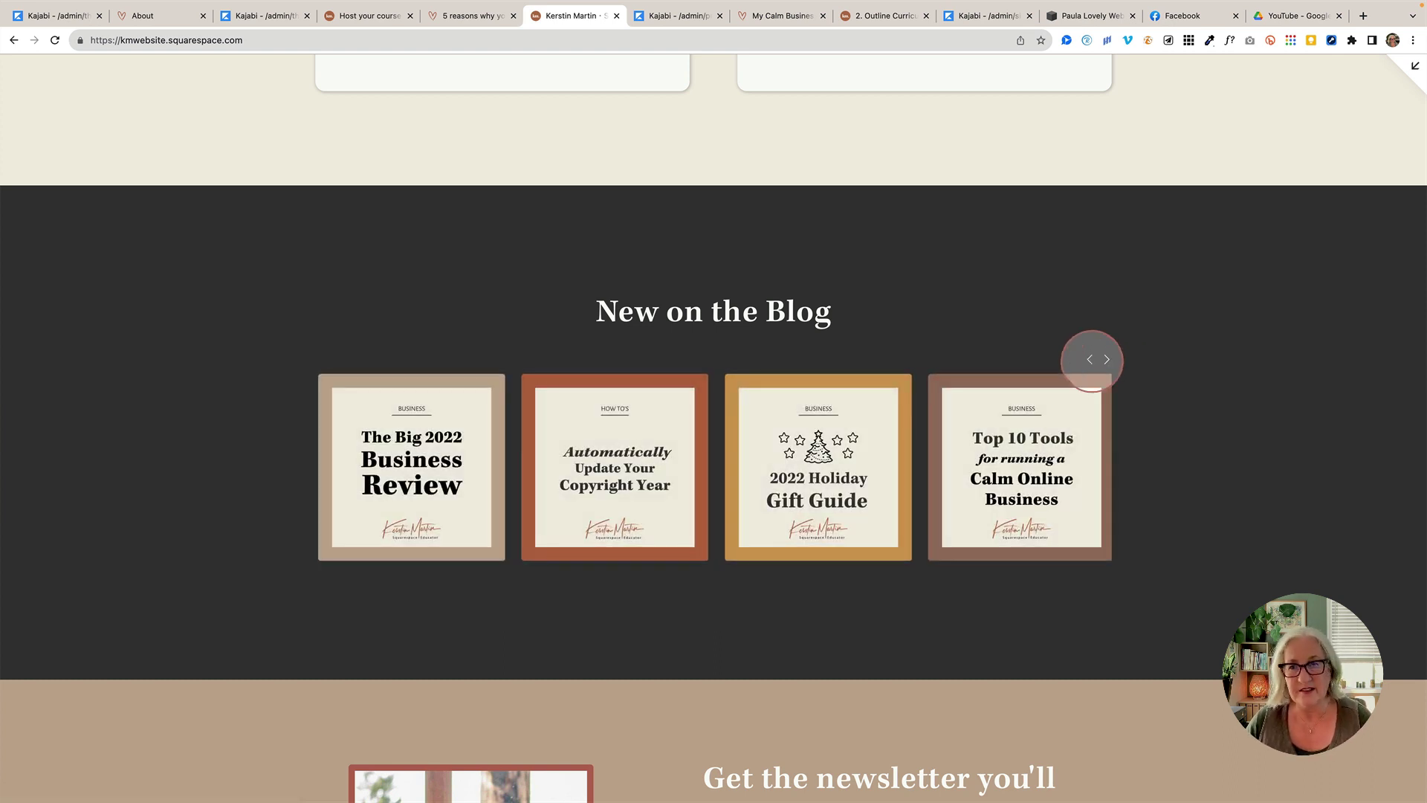
pyautogui.click(1090, 359)
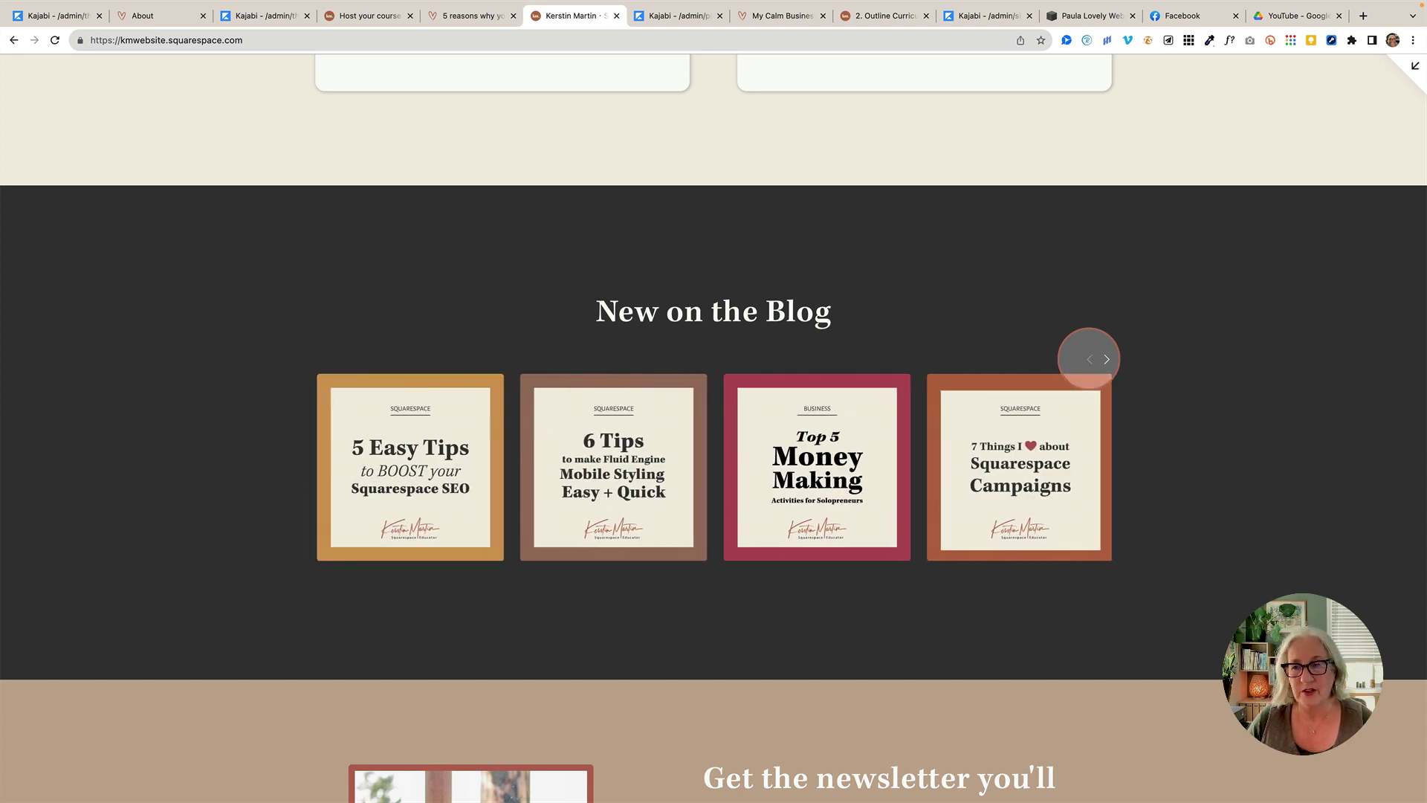
pyautogui.click(1089, 359)
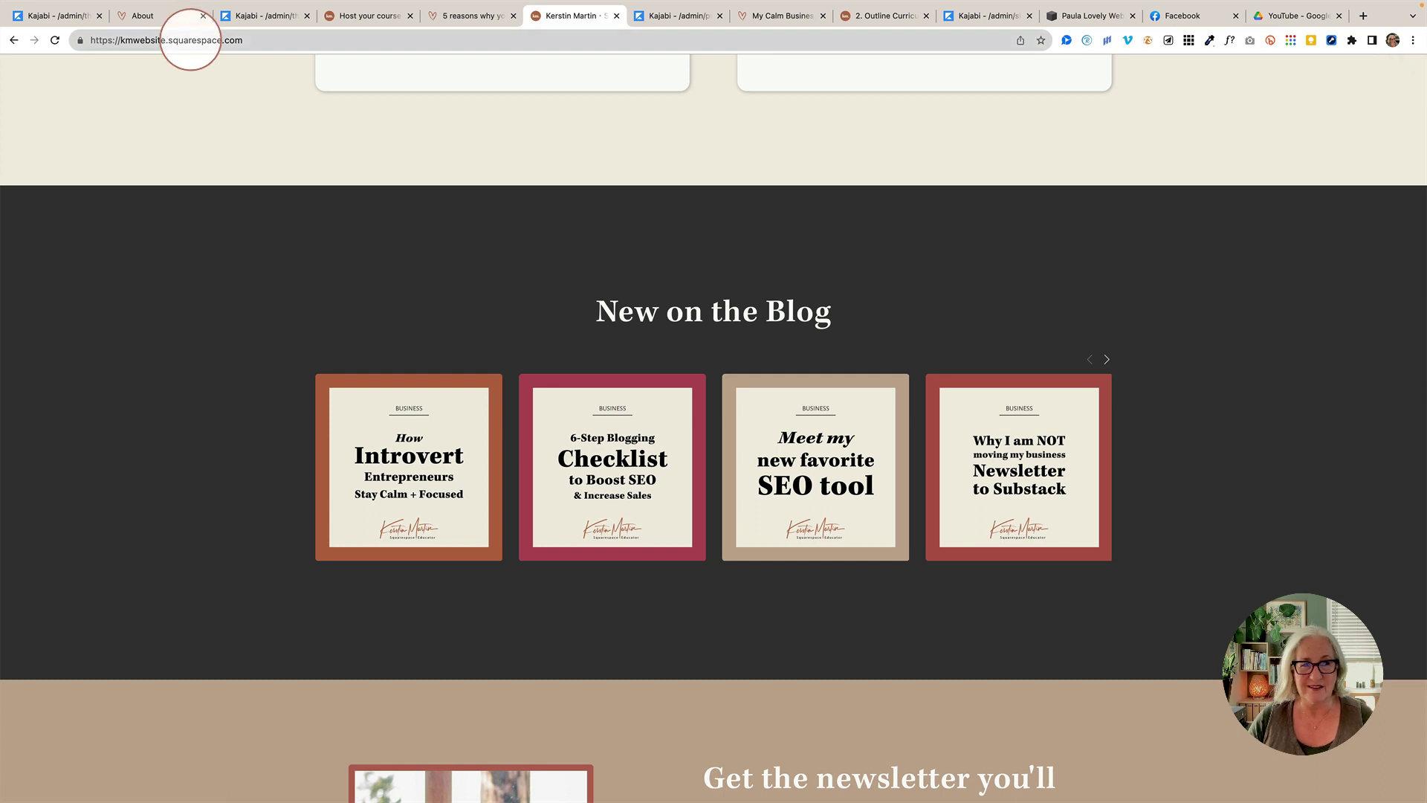
# - Switch to the Kajabi About page editor and view the Background settings of the hero's text block
pyautogui.click(266, 15)
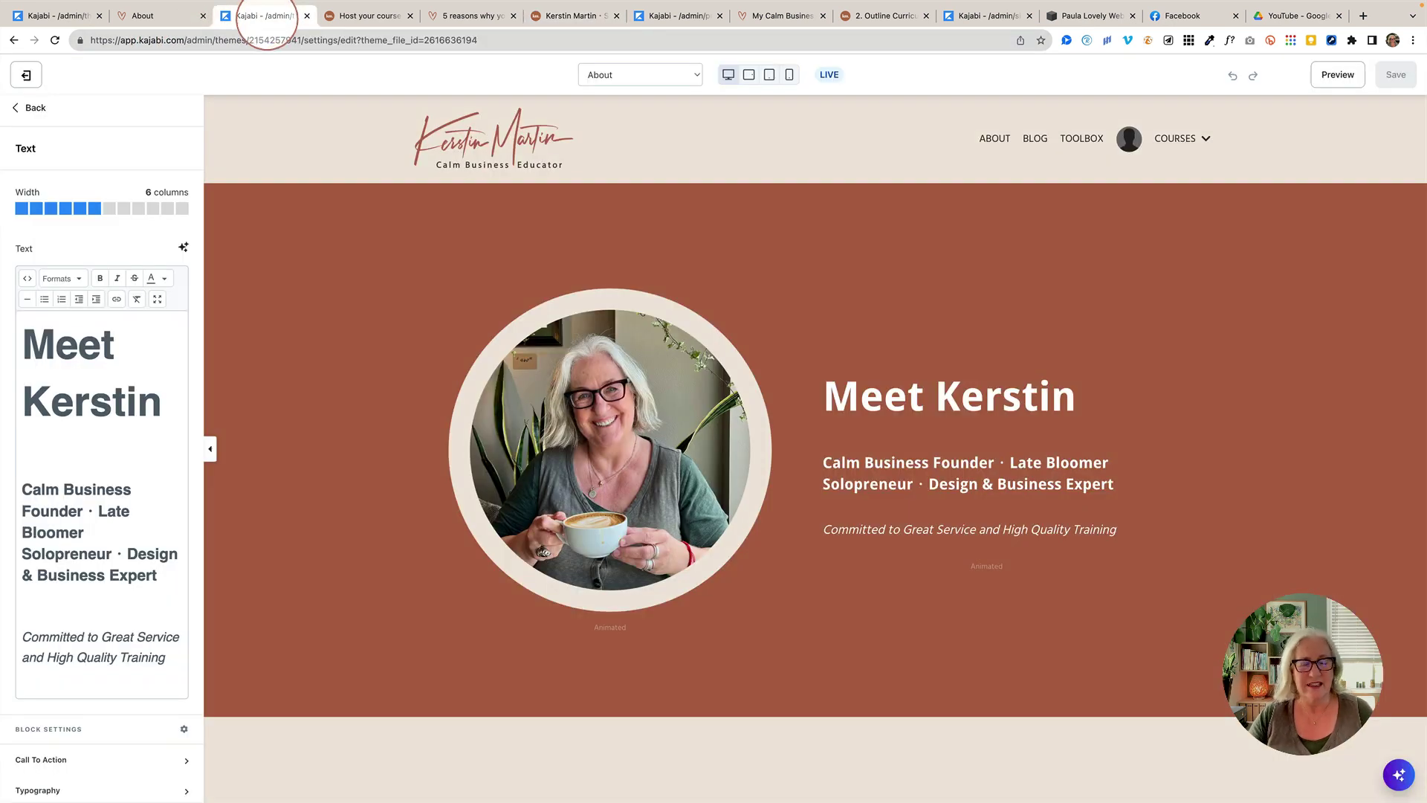
pyautogui.scroll(-3, 163, 319)
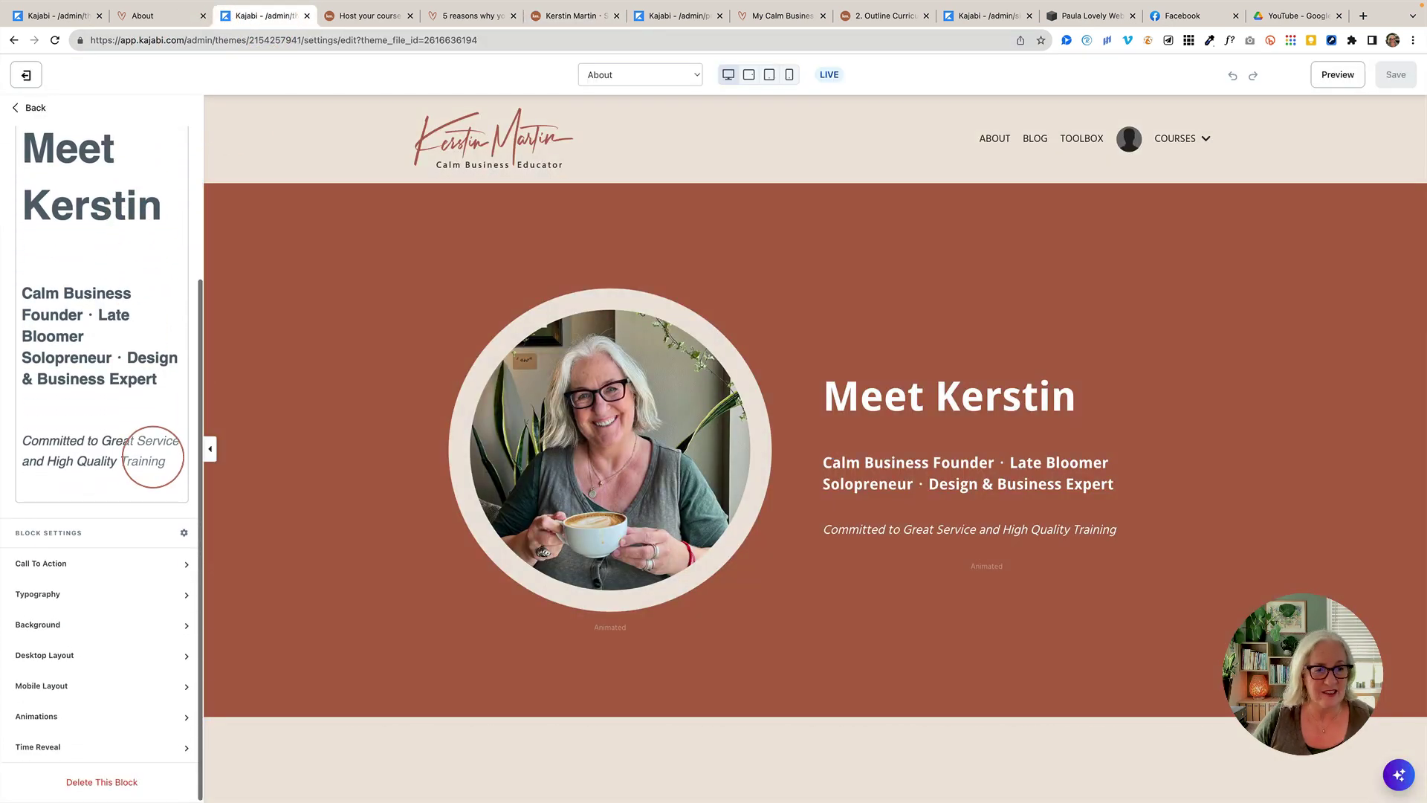
pyautogui.click(186, 626)
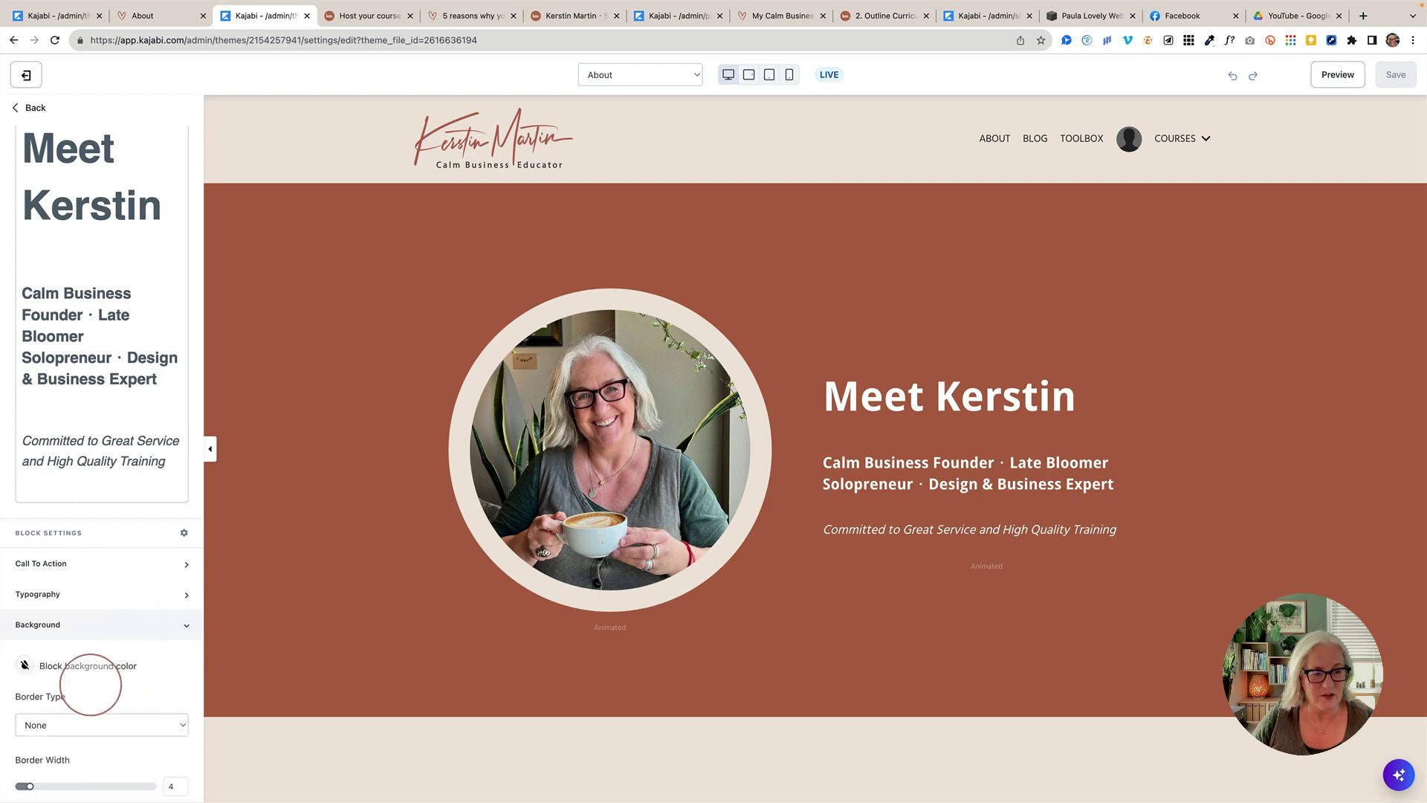
pyautogui.scroll(-2, 90, 639)
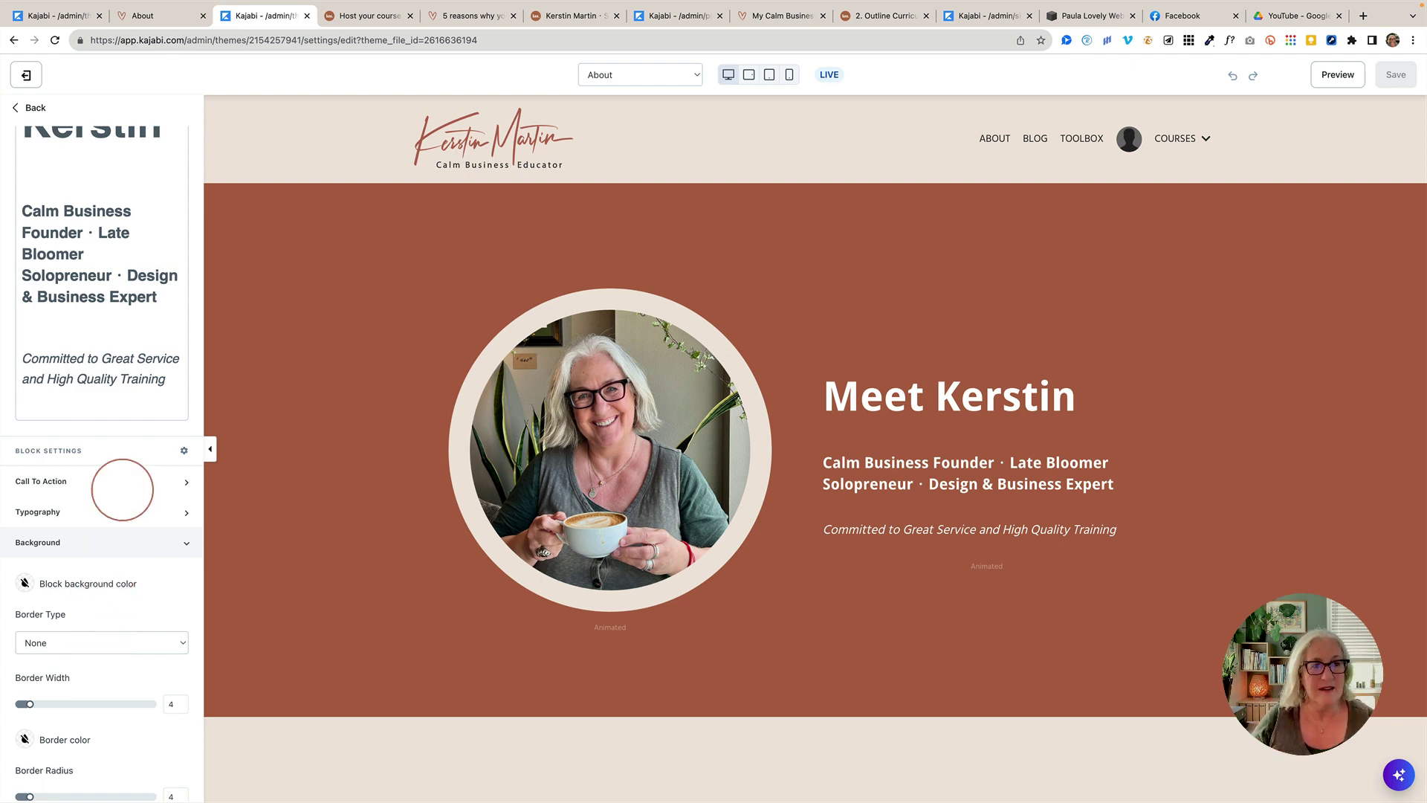
# - Leave the page editor and examine the default color palette in the Kajabi website's Site Details
pyautogui.click(23, 107)
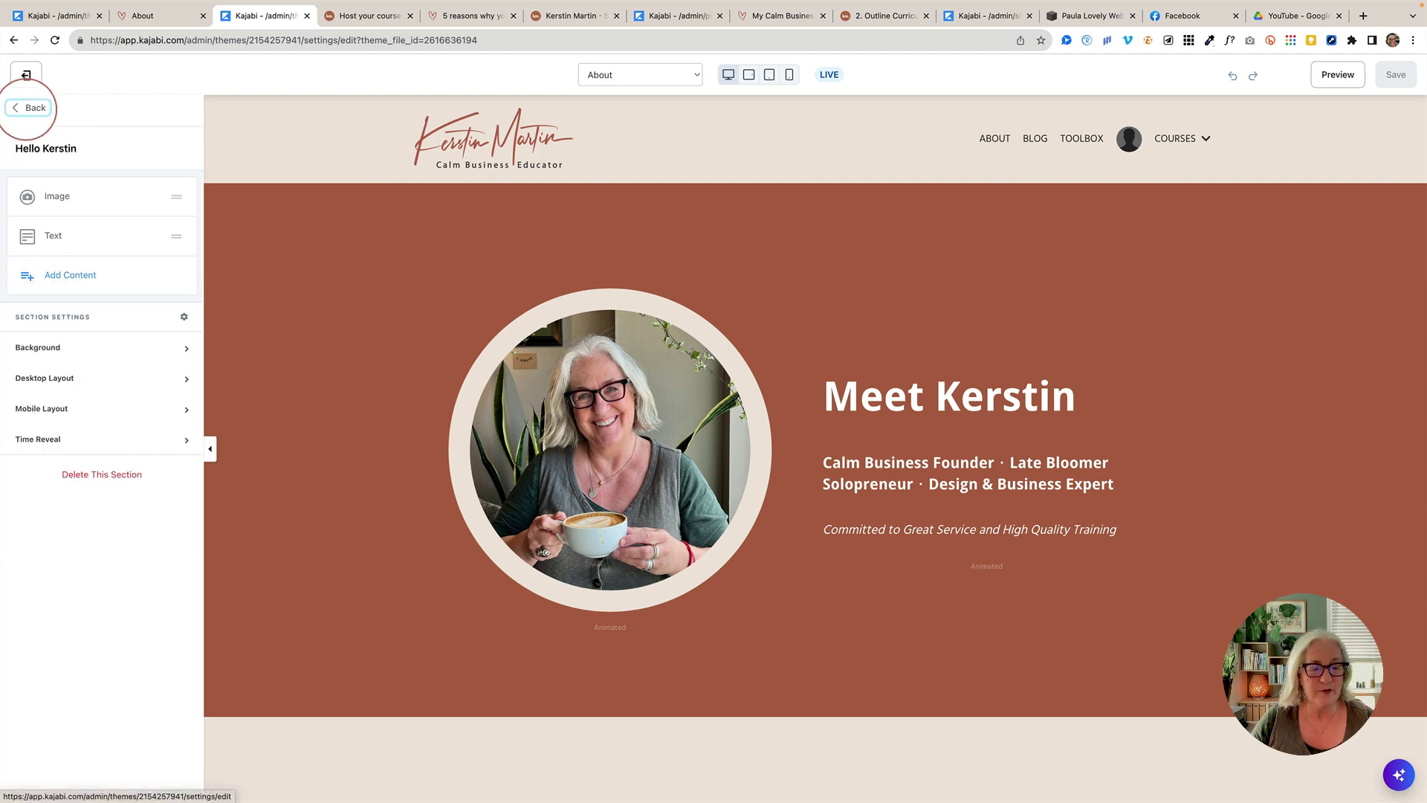
pyautogui.click(26, 75)
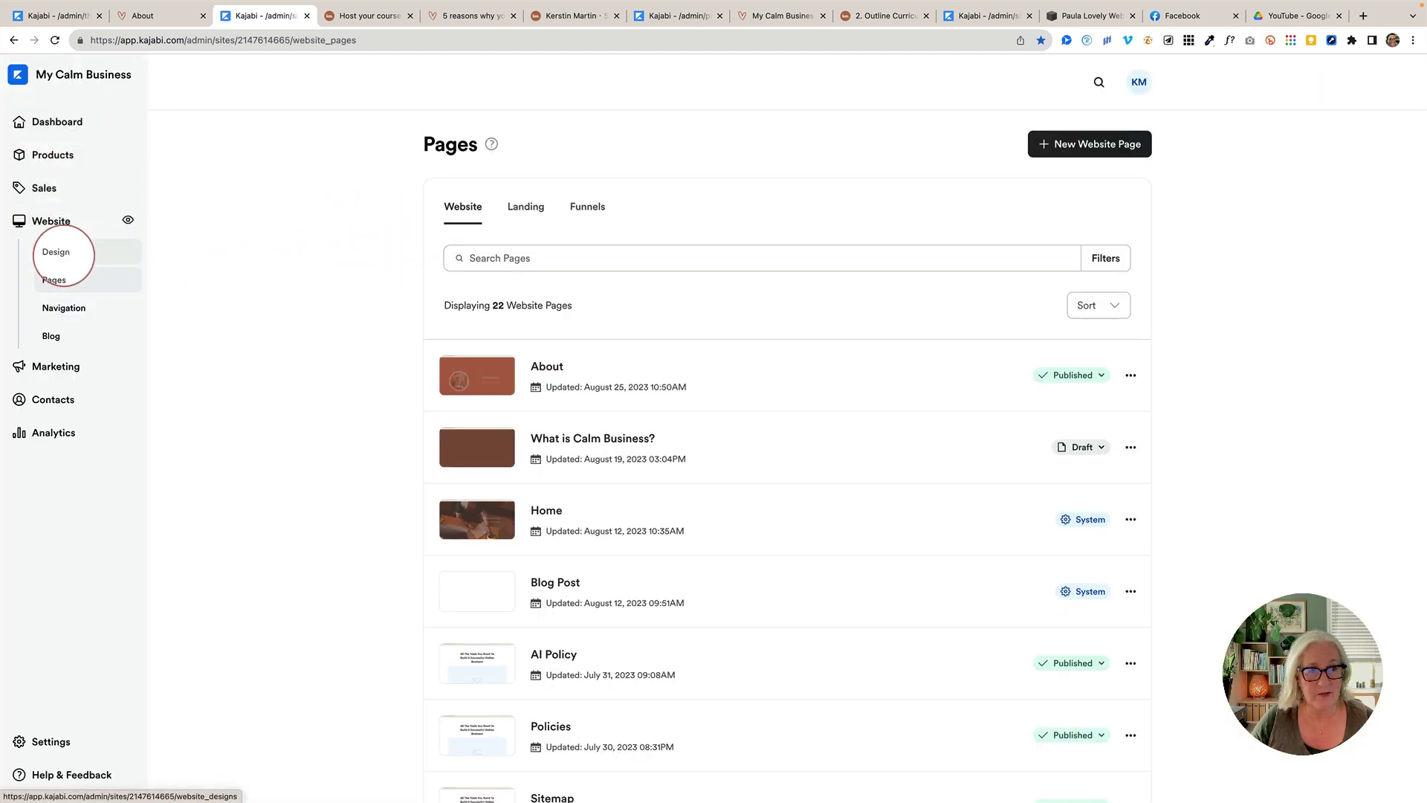
pyautogui.click(68, 252)
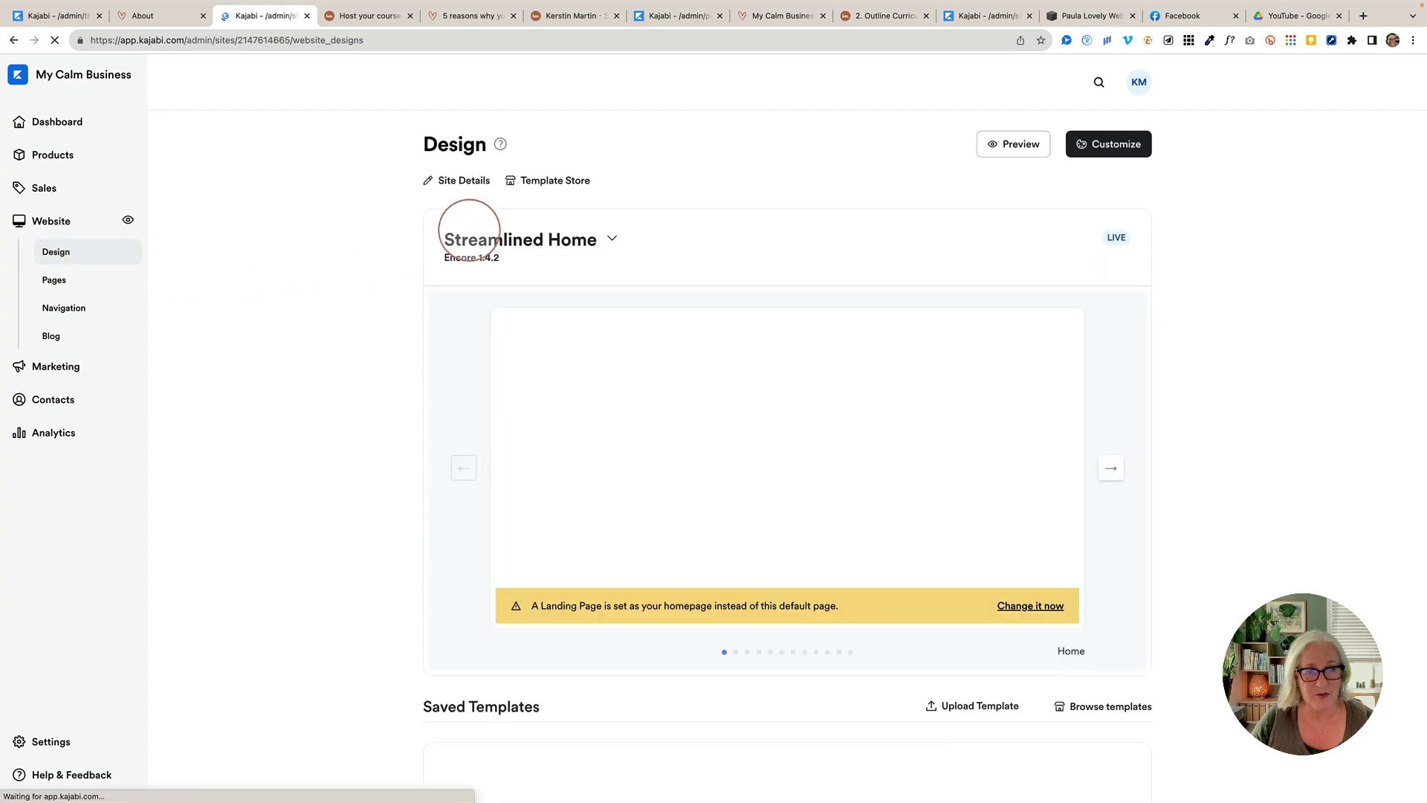
pyautogui.click(444, 179)
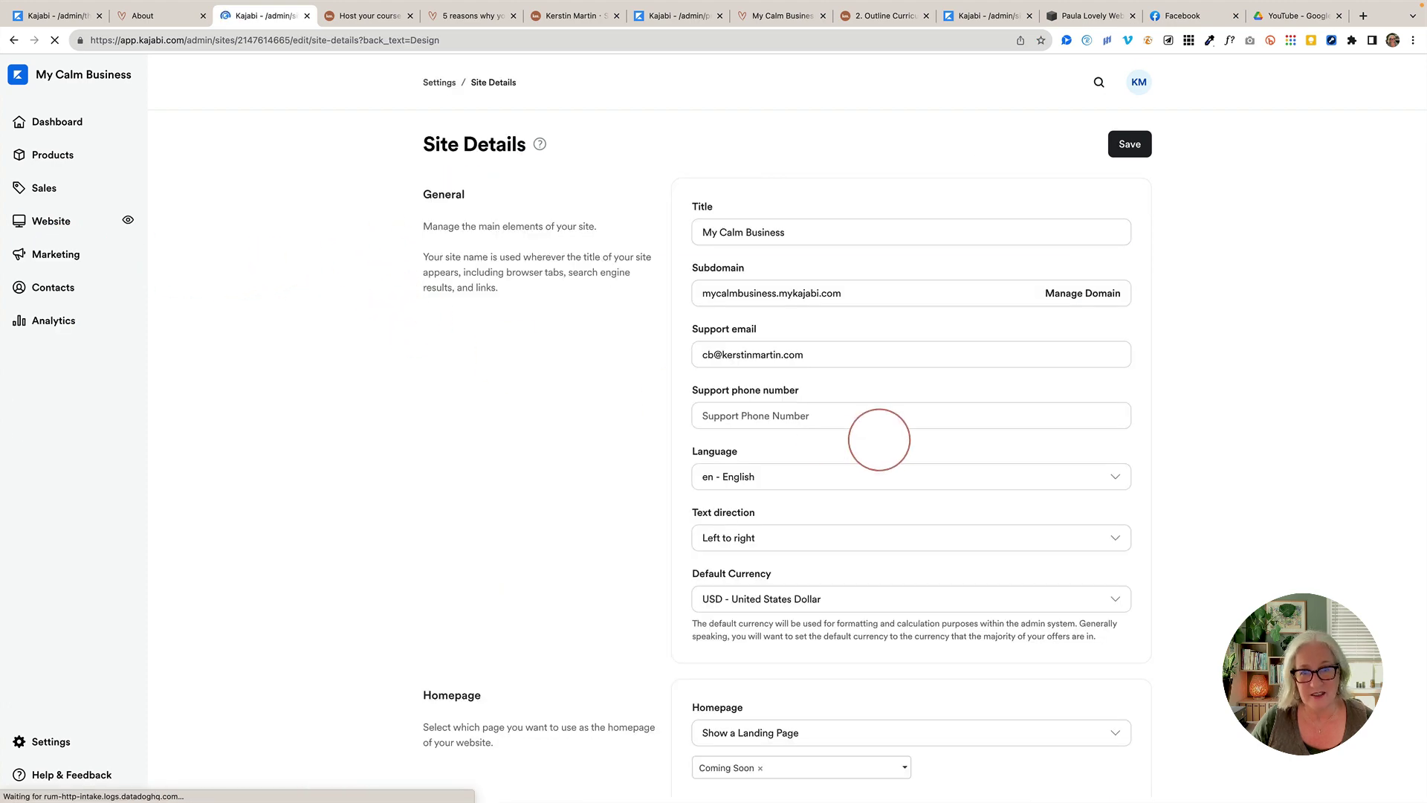
pyautogui.scroll(-8, 876, 433)
pyautogui.scroll(-3, 879, 434)
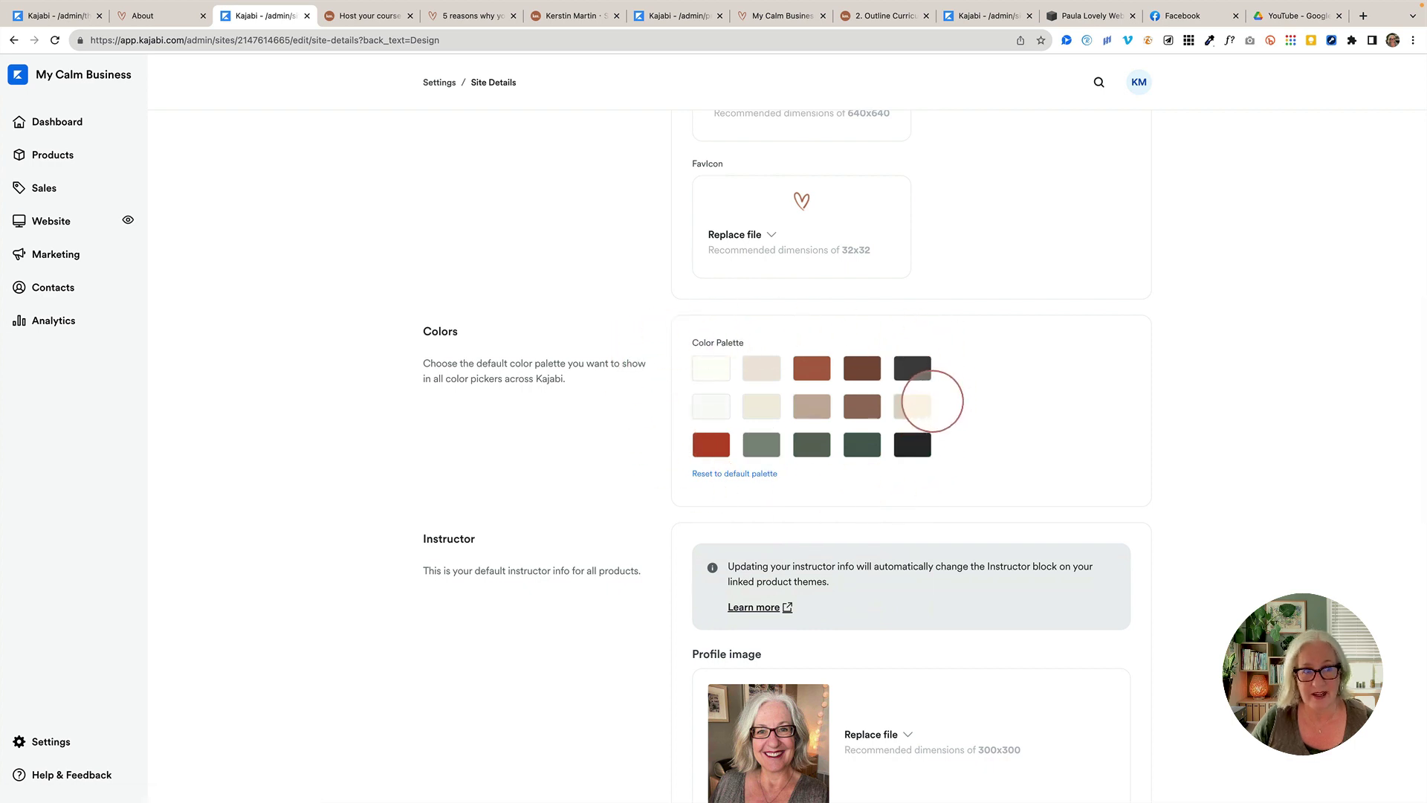
# - Return to the Kajabi website pages and open the About page for editing
pyautogui.click(52, 221)
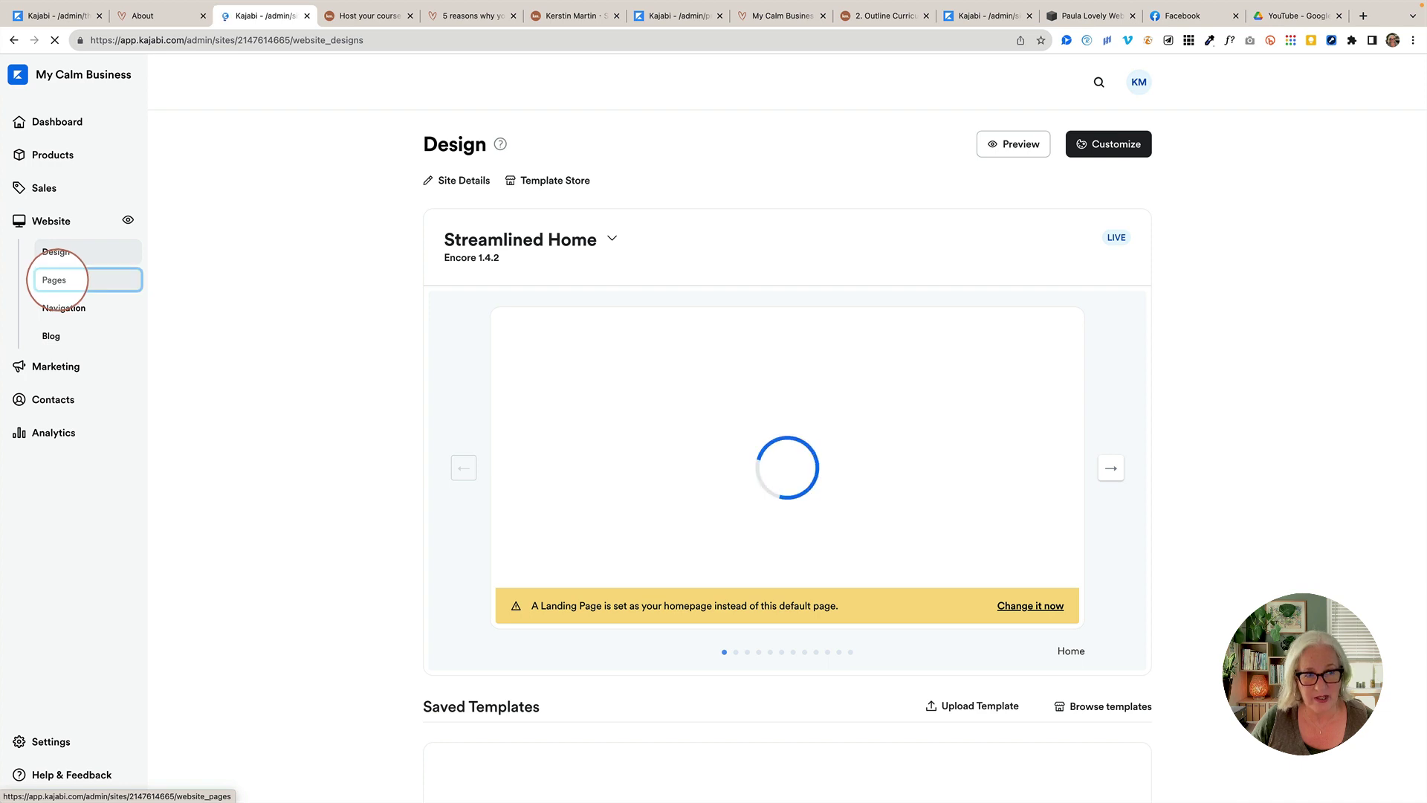
pyautogui.click(58, 279)
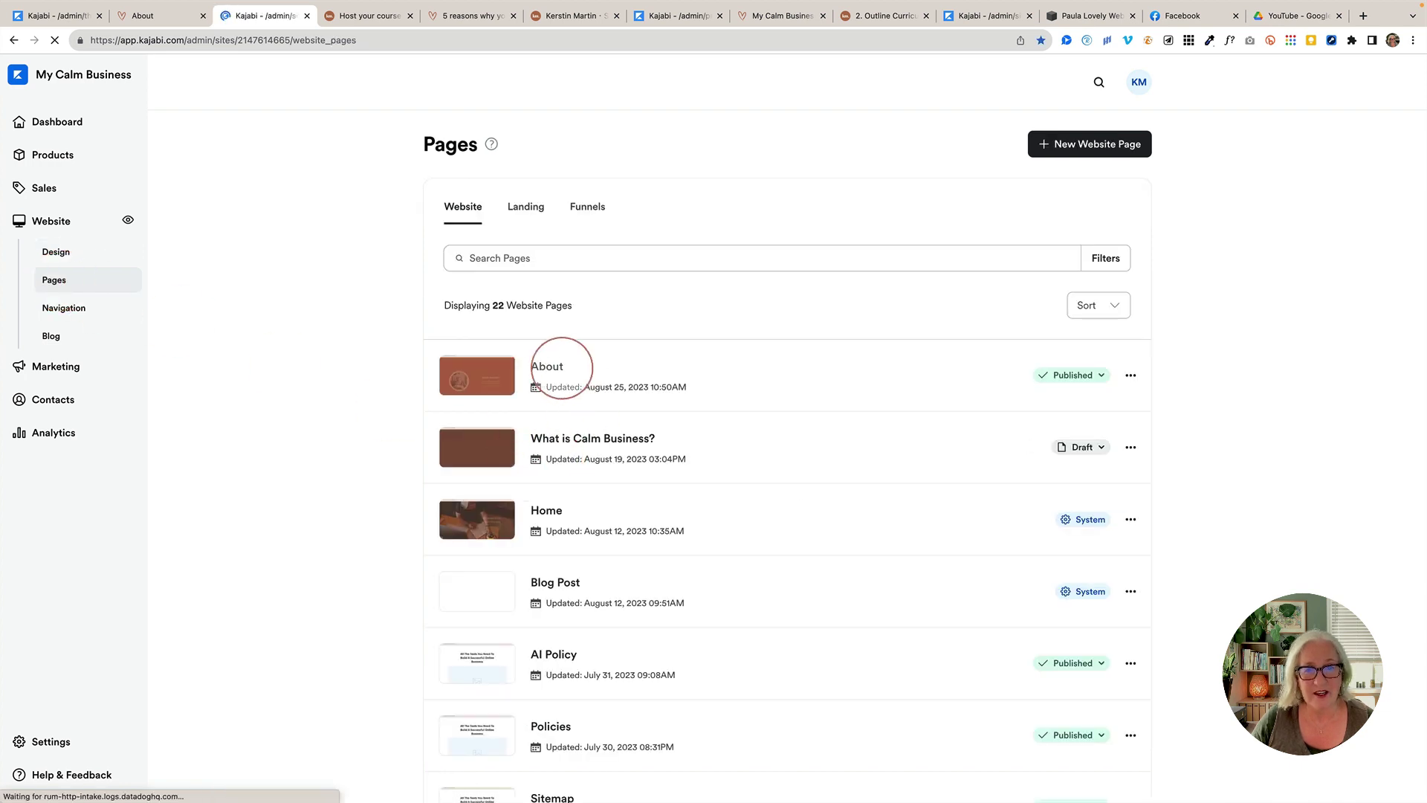
pyautogui.click(554, 366)
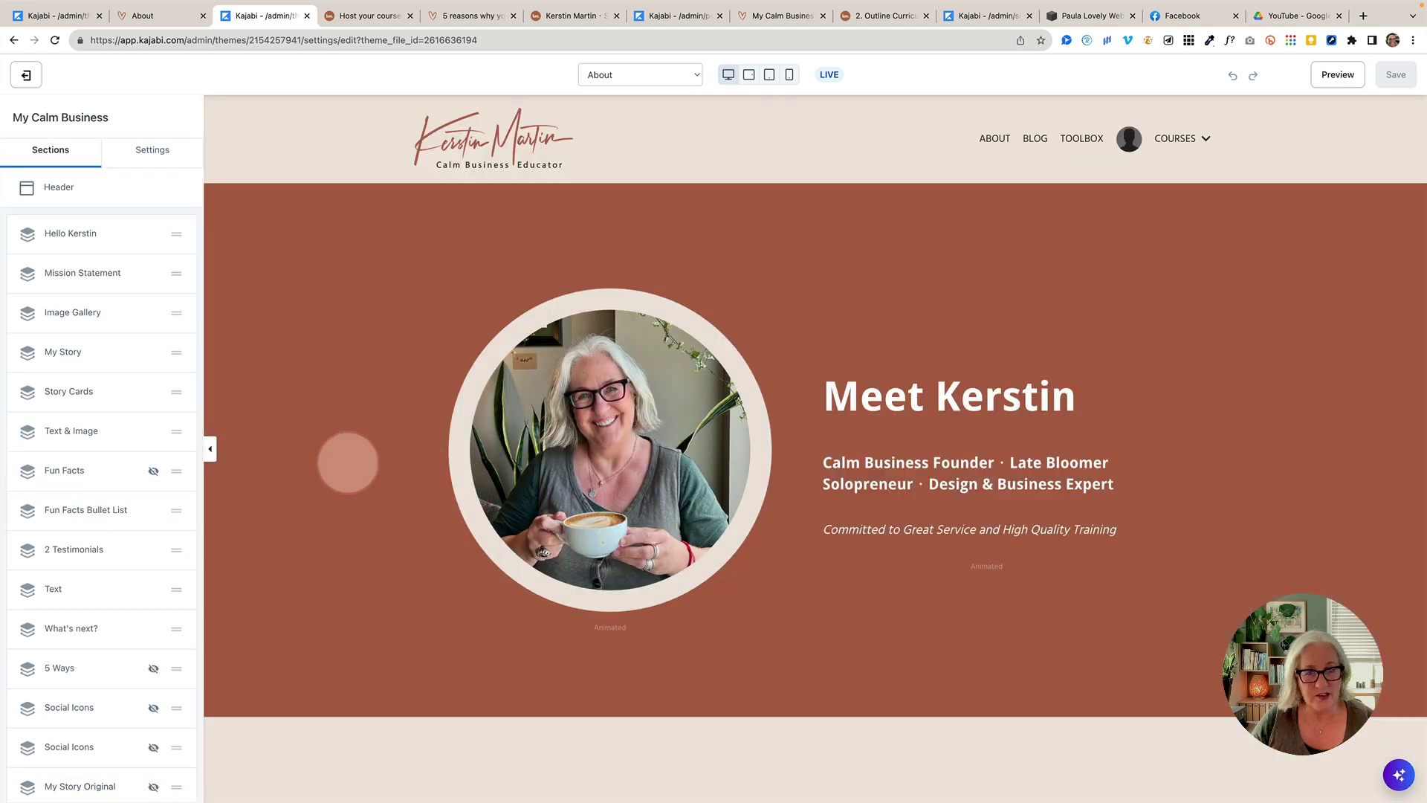
# - View the palette swatches in the hero section's background color picker and close it without changing the color
pyautogui.click(335, 464)
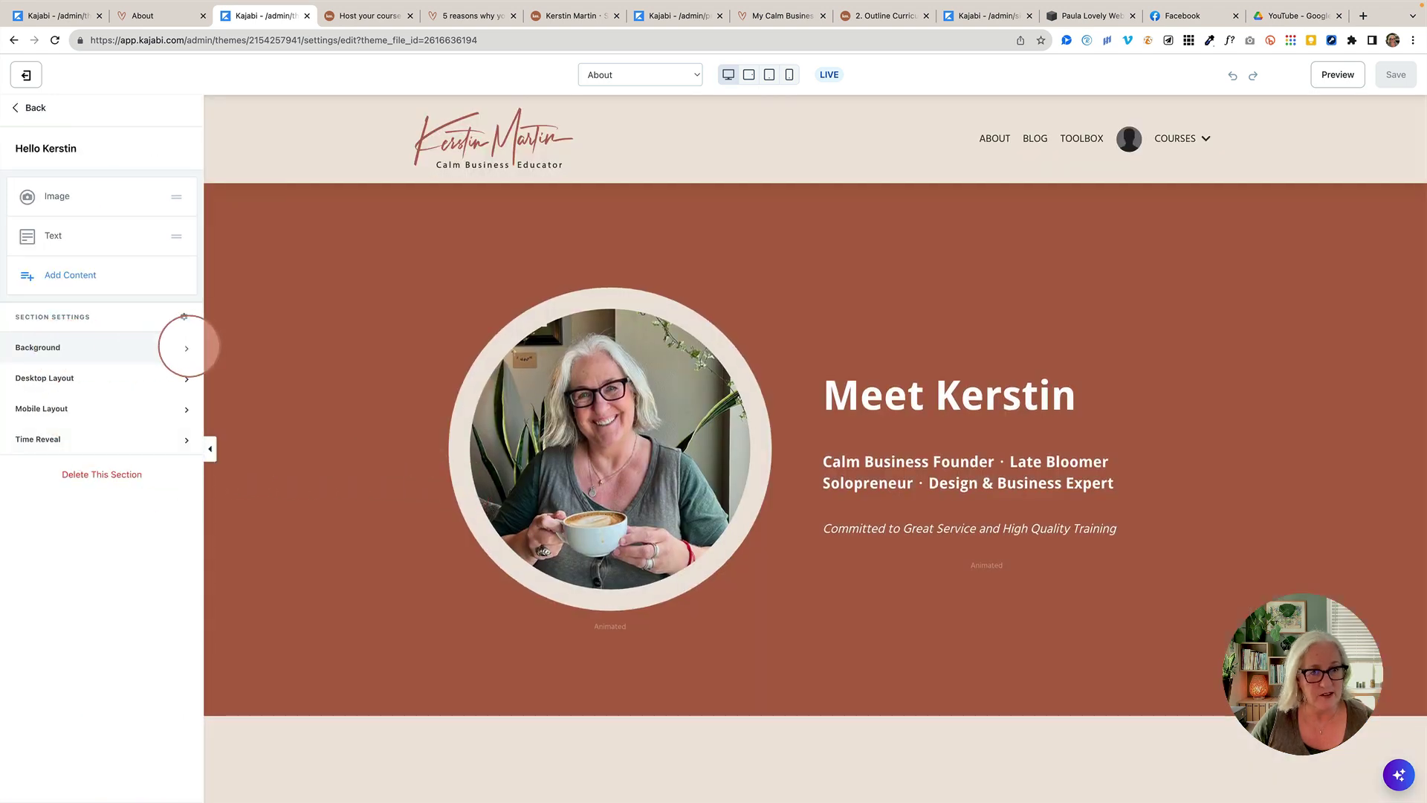
pyautogui.click(183, 347)
pyautogui.scroll(-5, 97, 498)
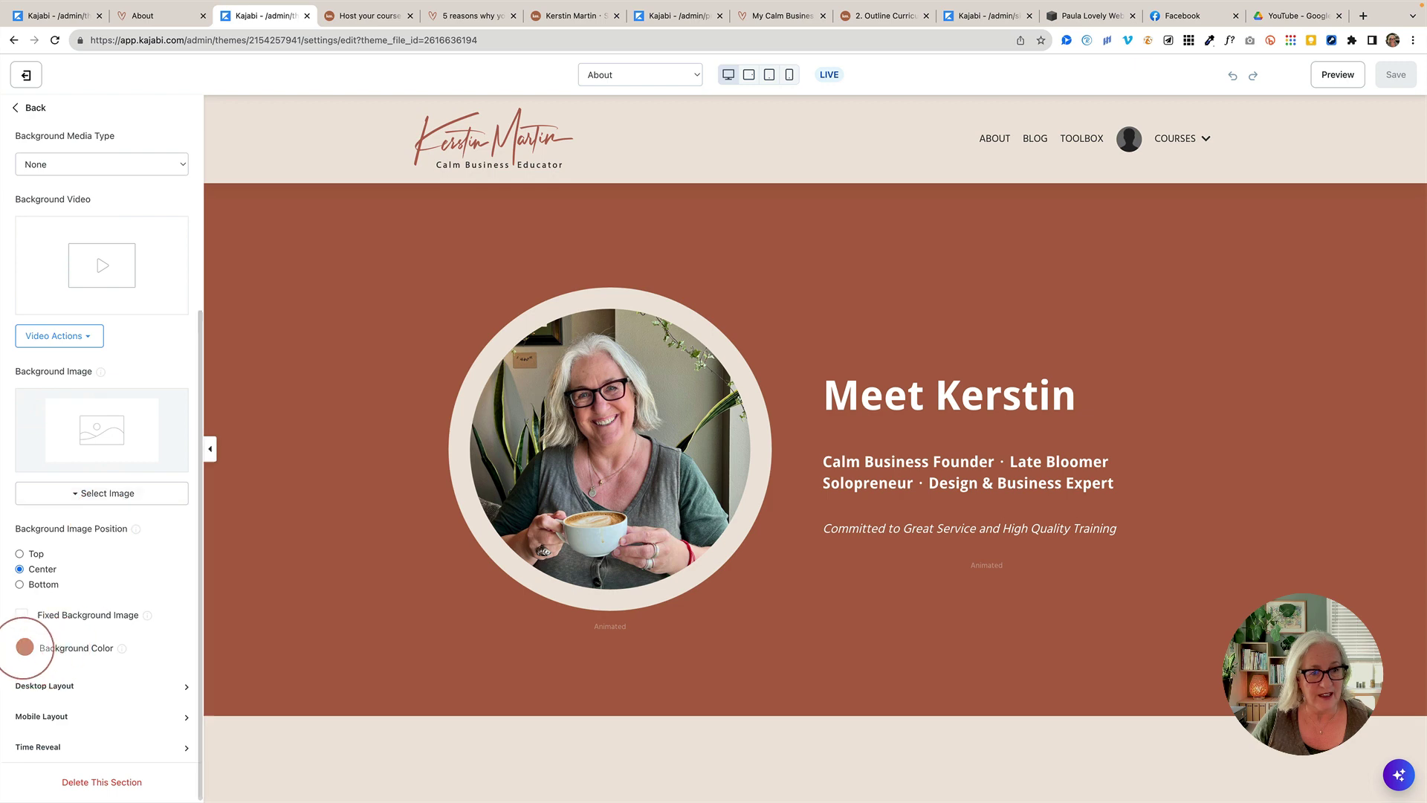
pyautogui.click(25, 646)
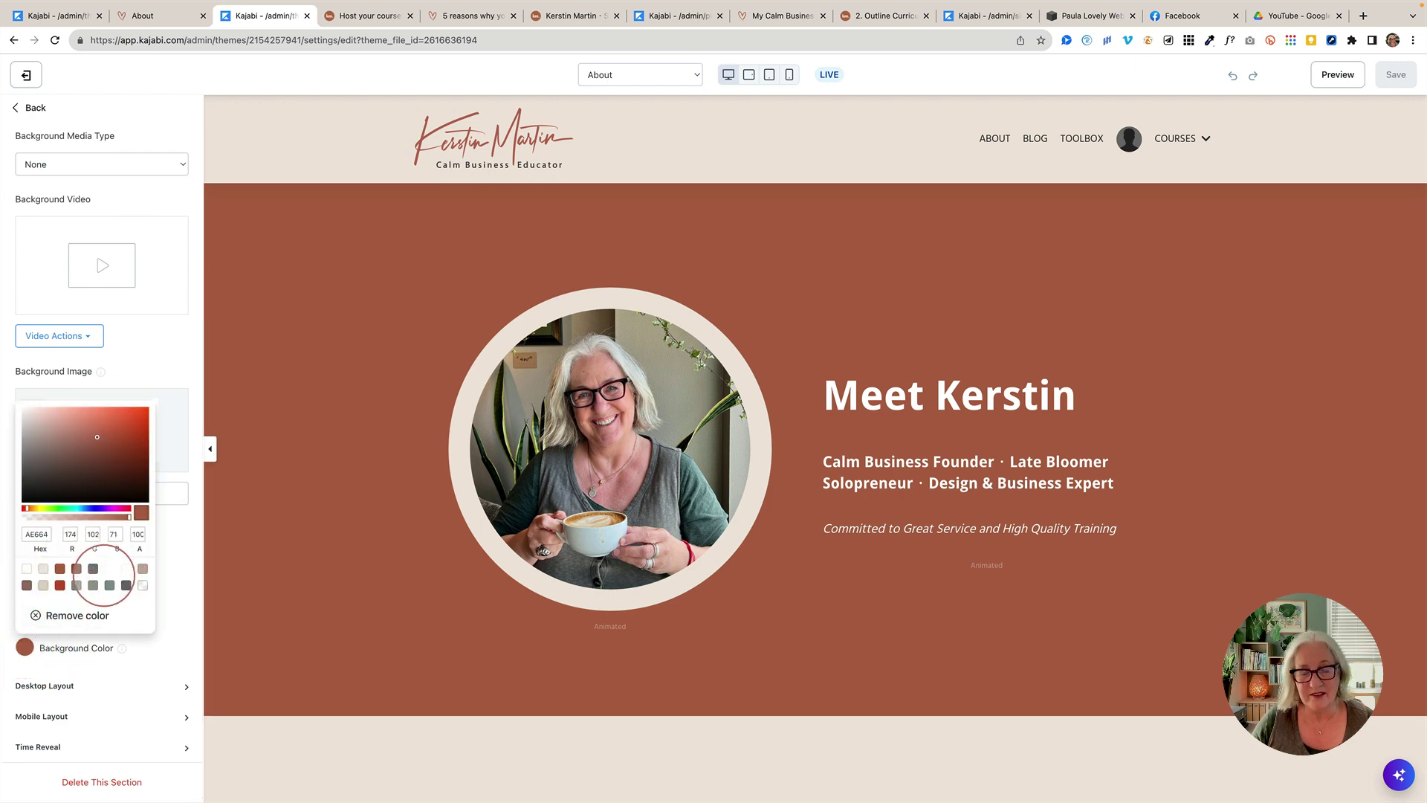
pyautogui.click(160, 358)
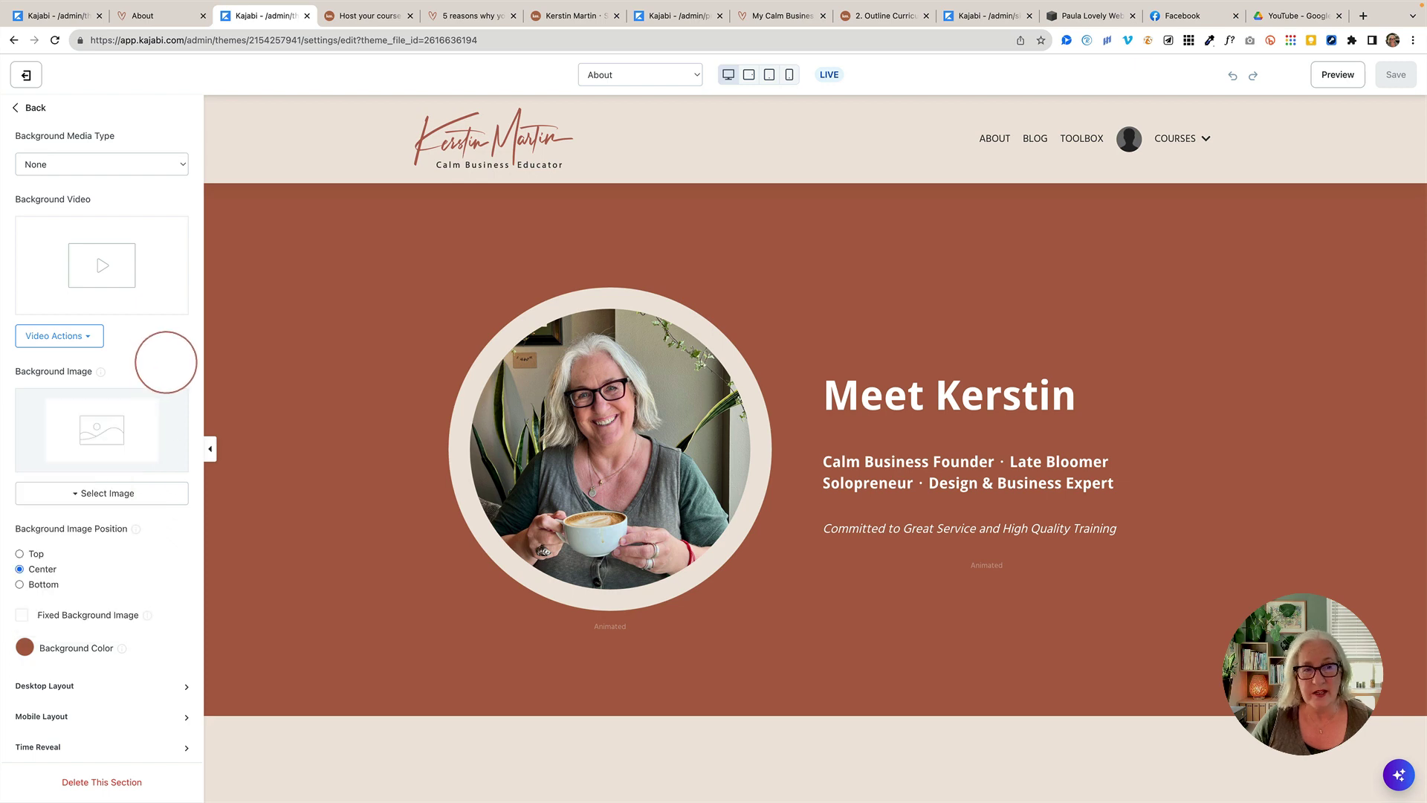
# - Switch to the Squarespace Calm Course Creator page and examine the Site Styles color palette and section themes against the page
pyautogui.click(364, 16)
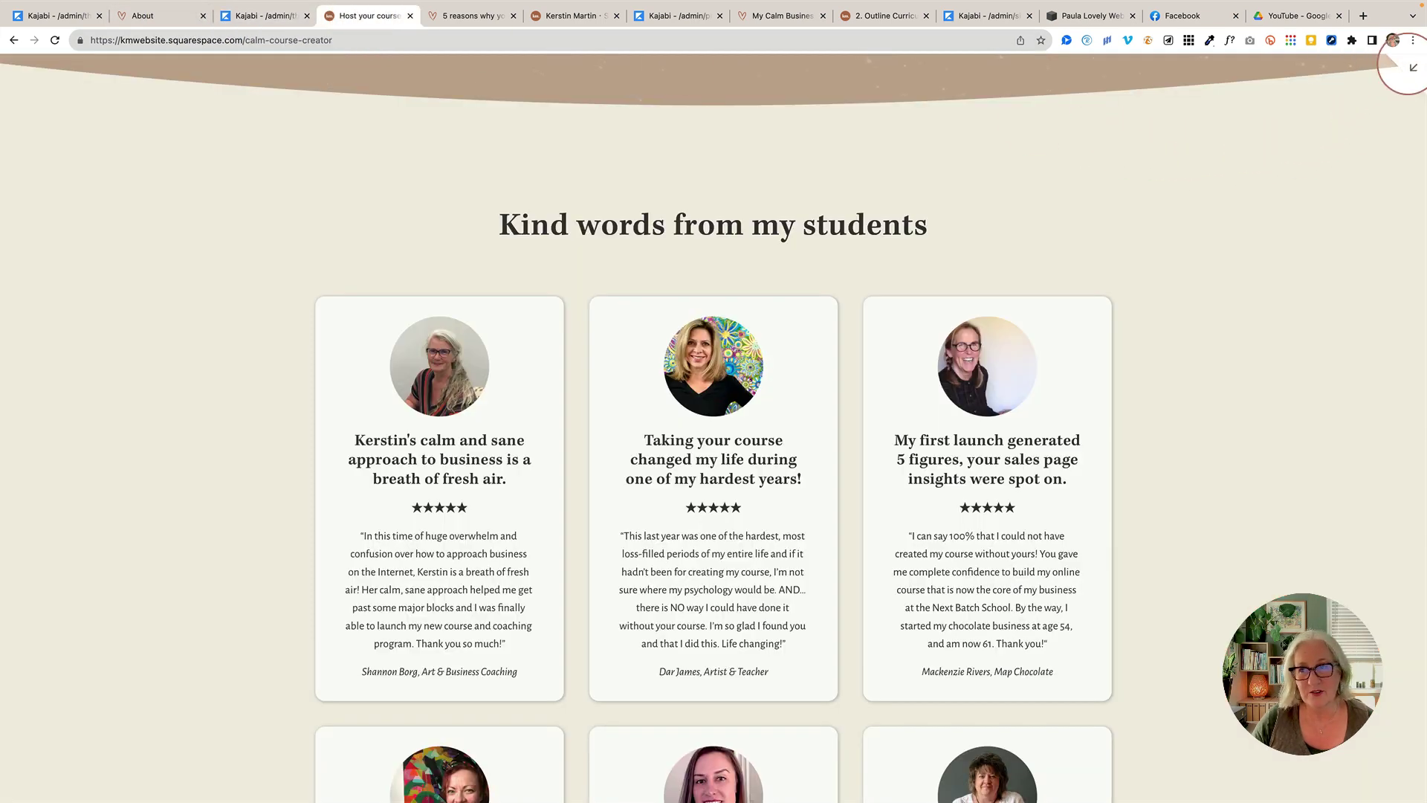
pyautogui.click(1401, 66)
pyautogui.scroll(10, 1226, 249)
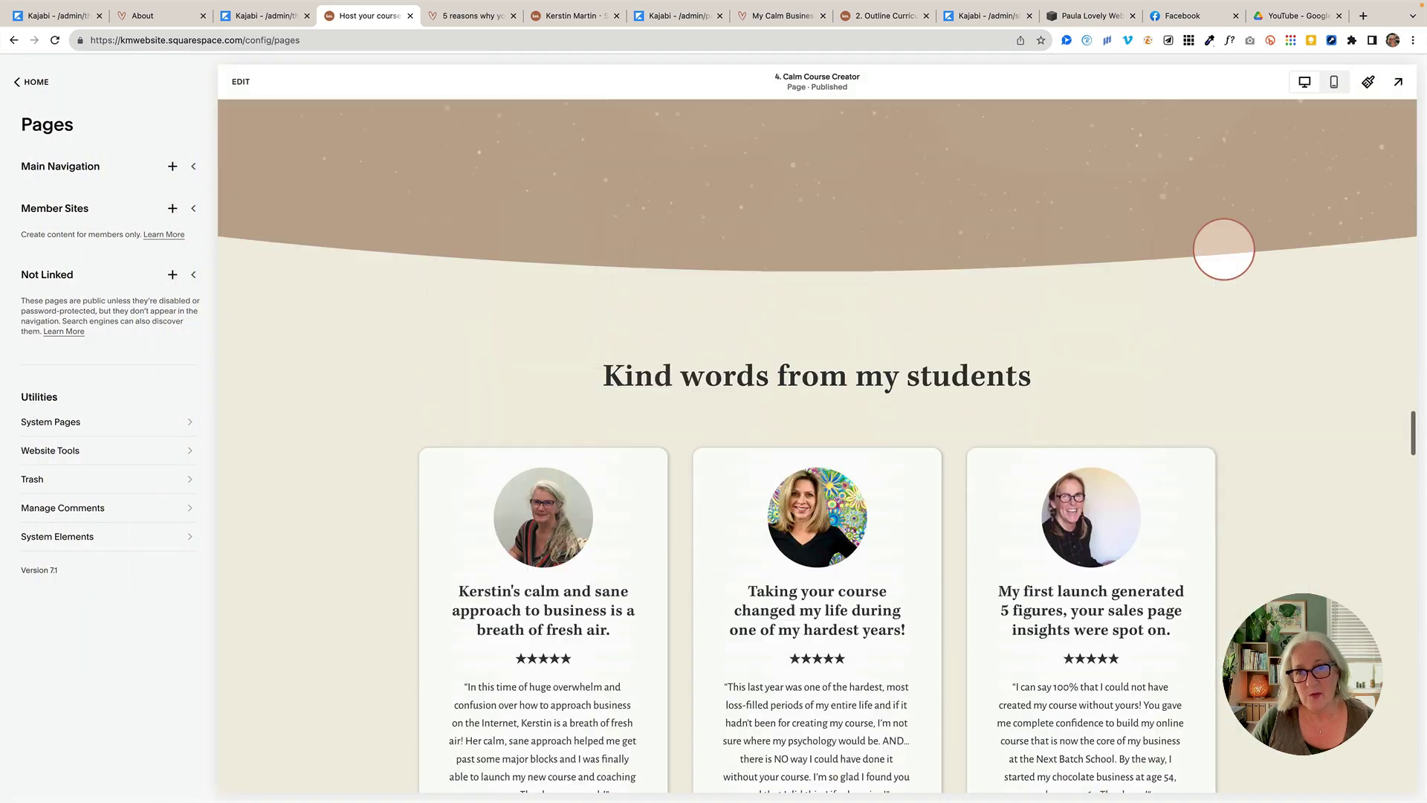
pyautogui.click(1367, 82)
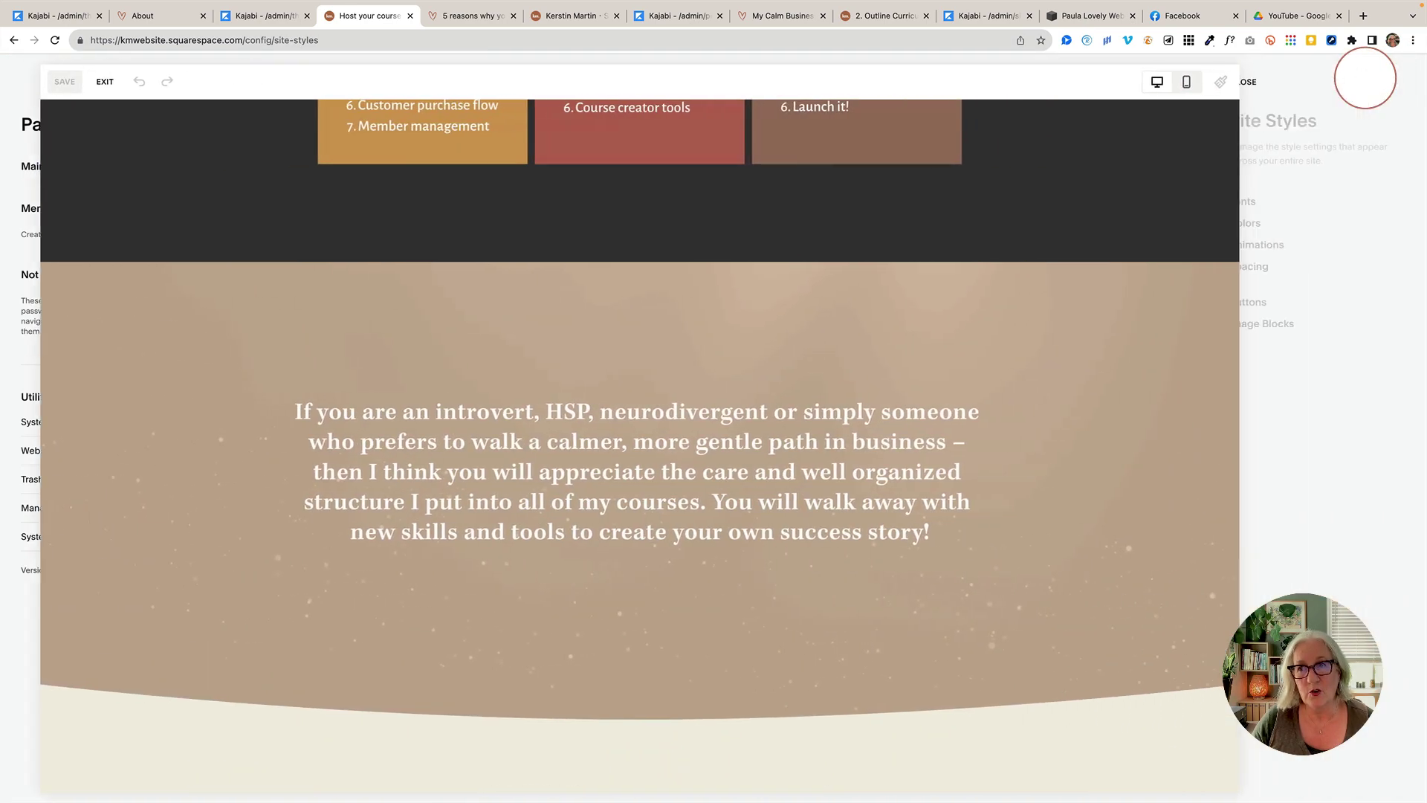
pyautogui.click(1244, 222)
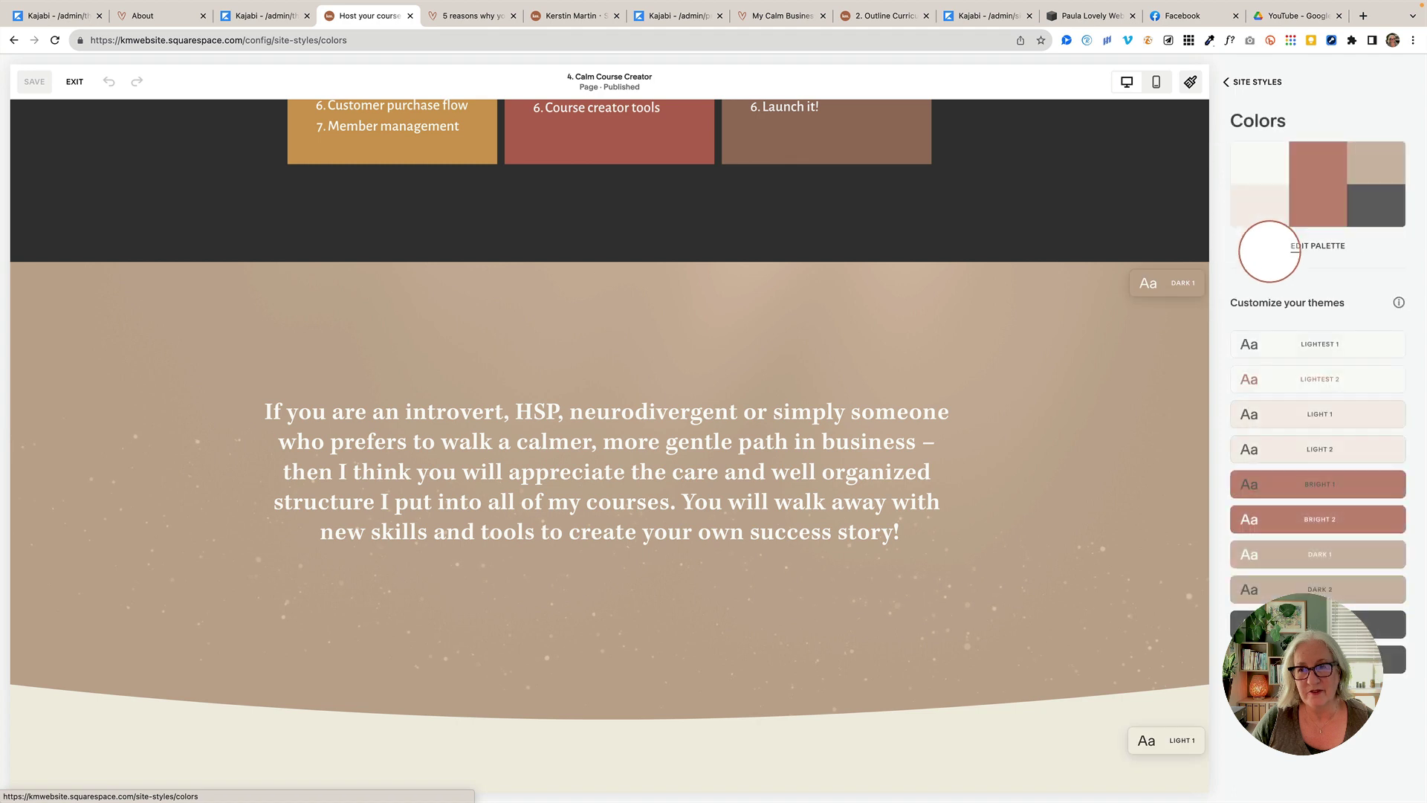
pyautogui.scroll(4, 1070, 292)
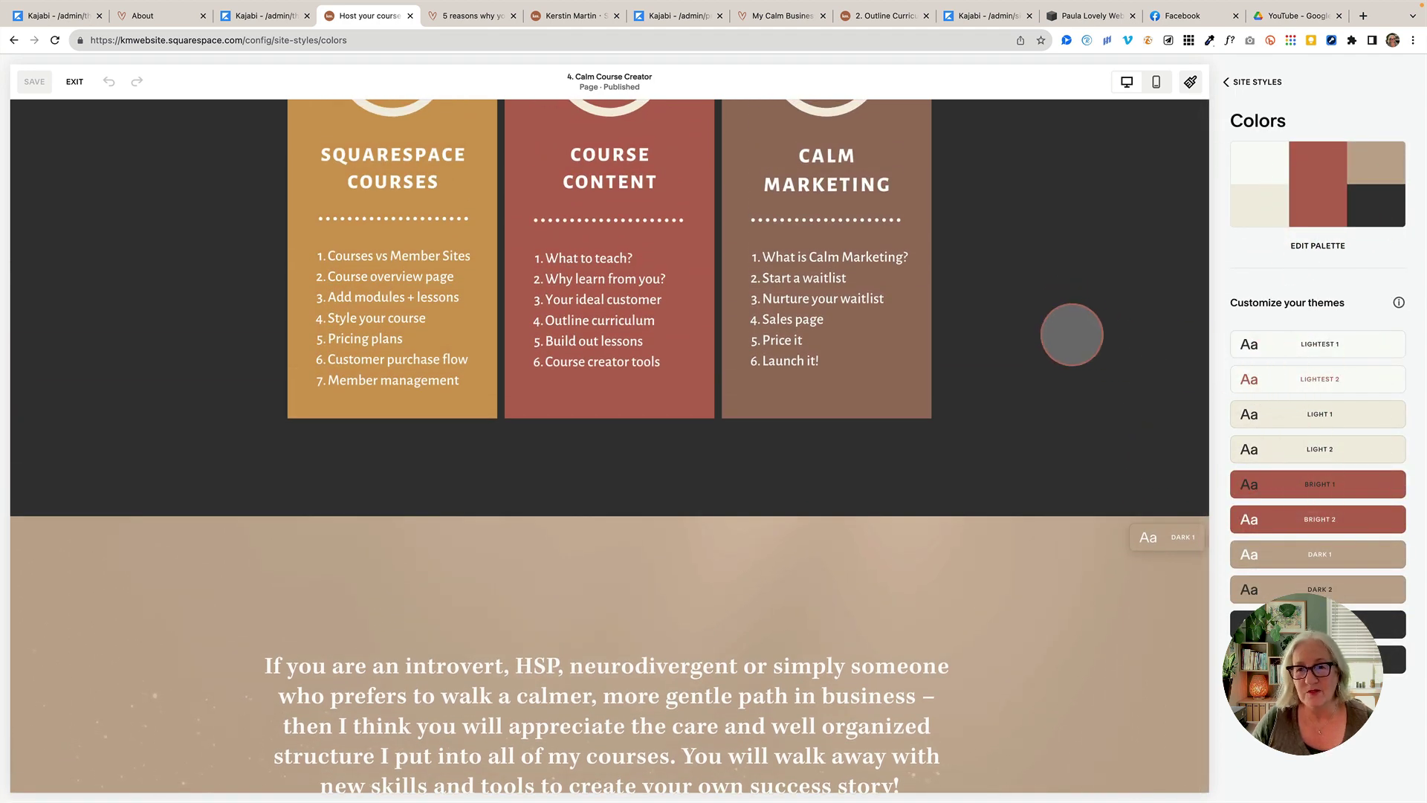
pyautogui.scroll(-2, 1070, 324)
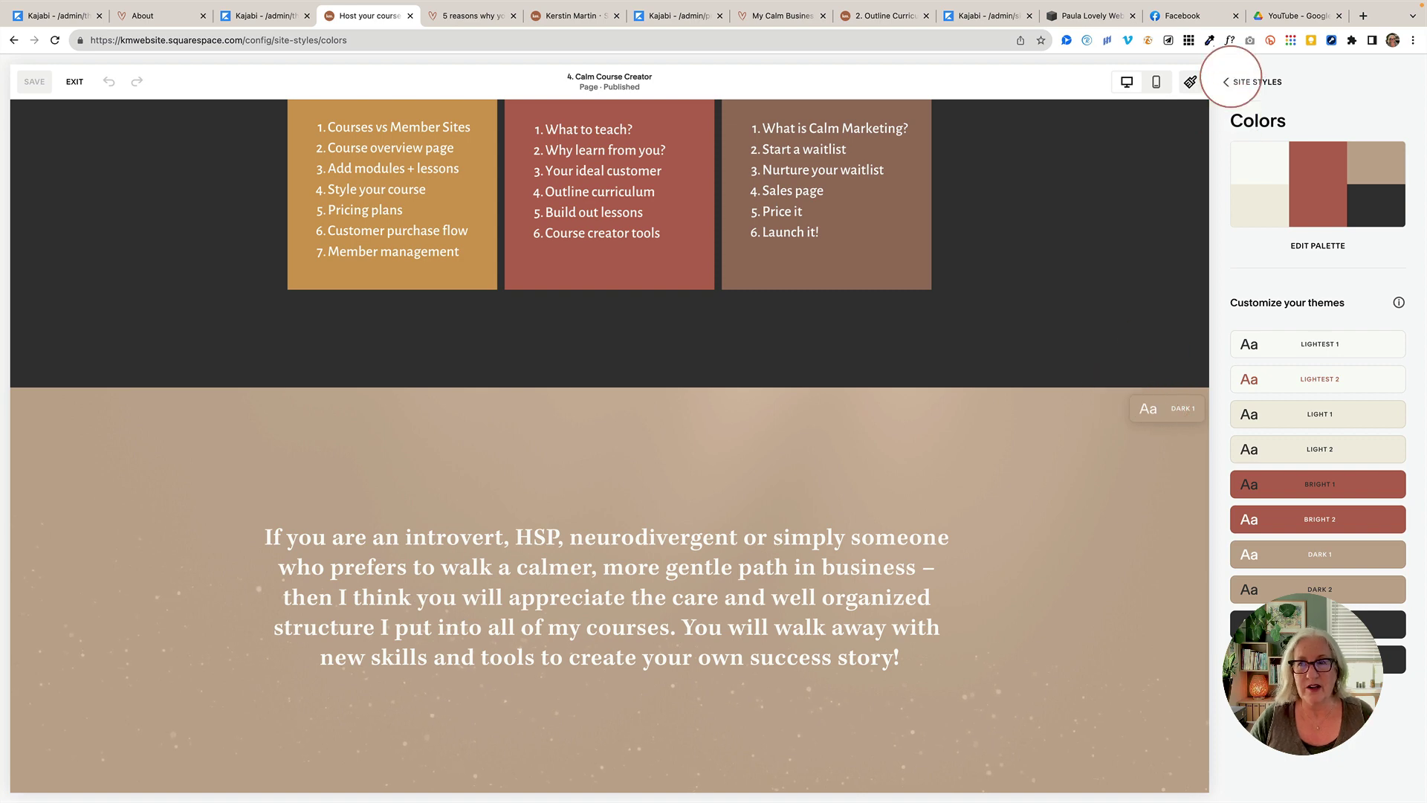
# - View the Squarespace site-wide font settings, and exit Site Styles back to the Calm Course Creator page preview
pyautogui.click(1228, 80)
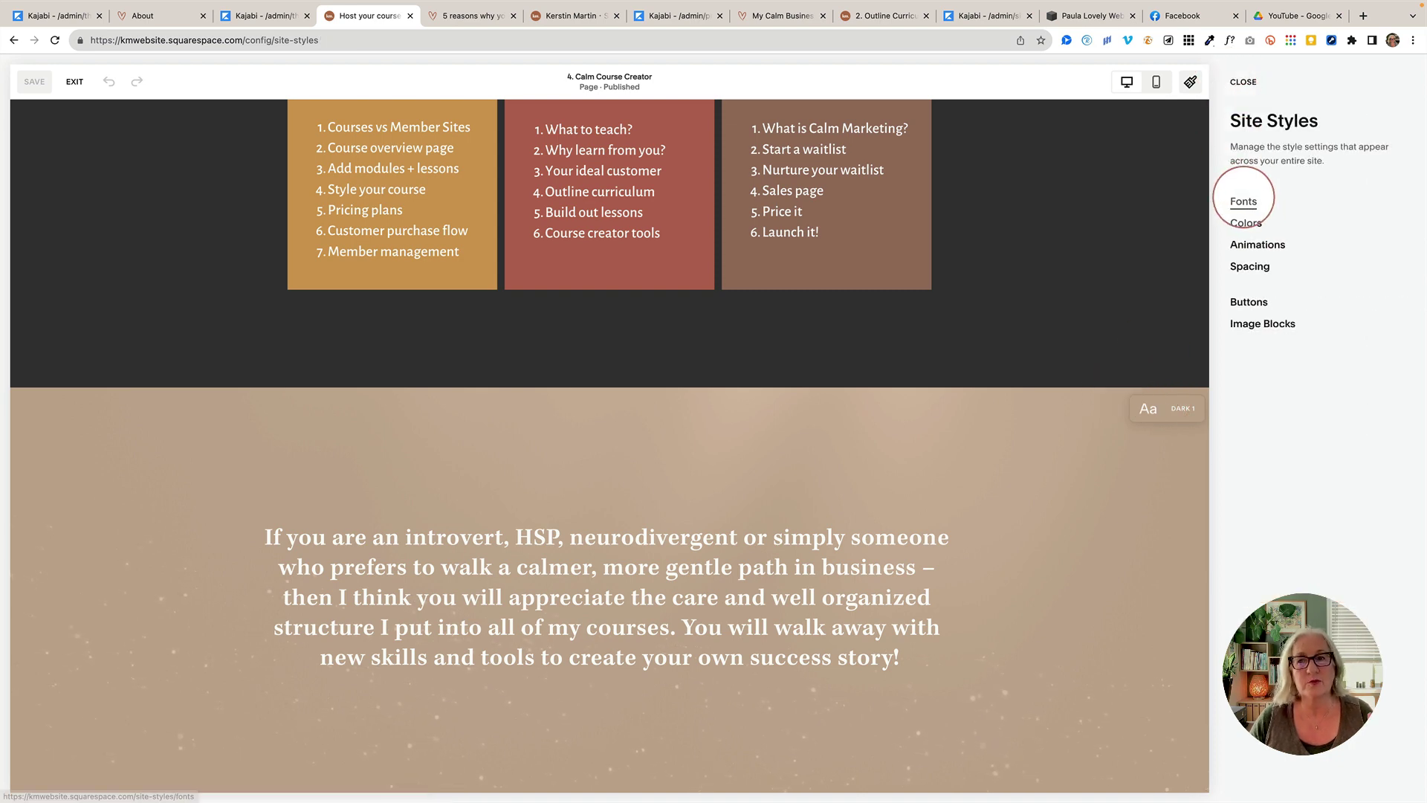
pyautogui.click(1239, 199)
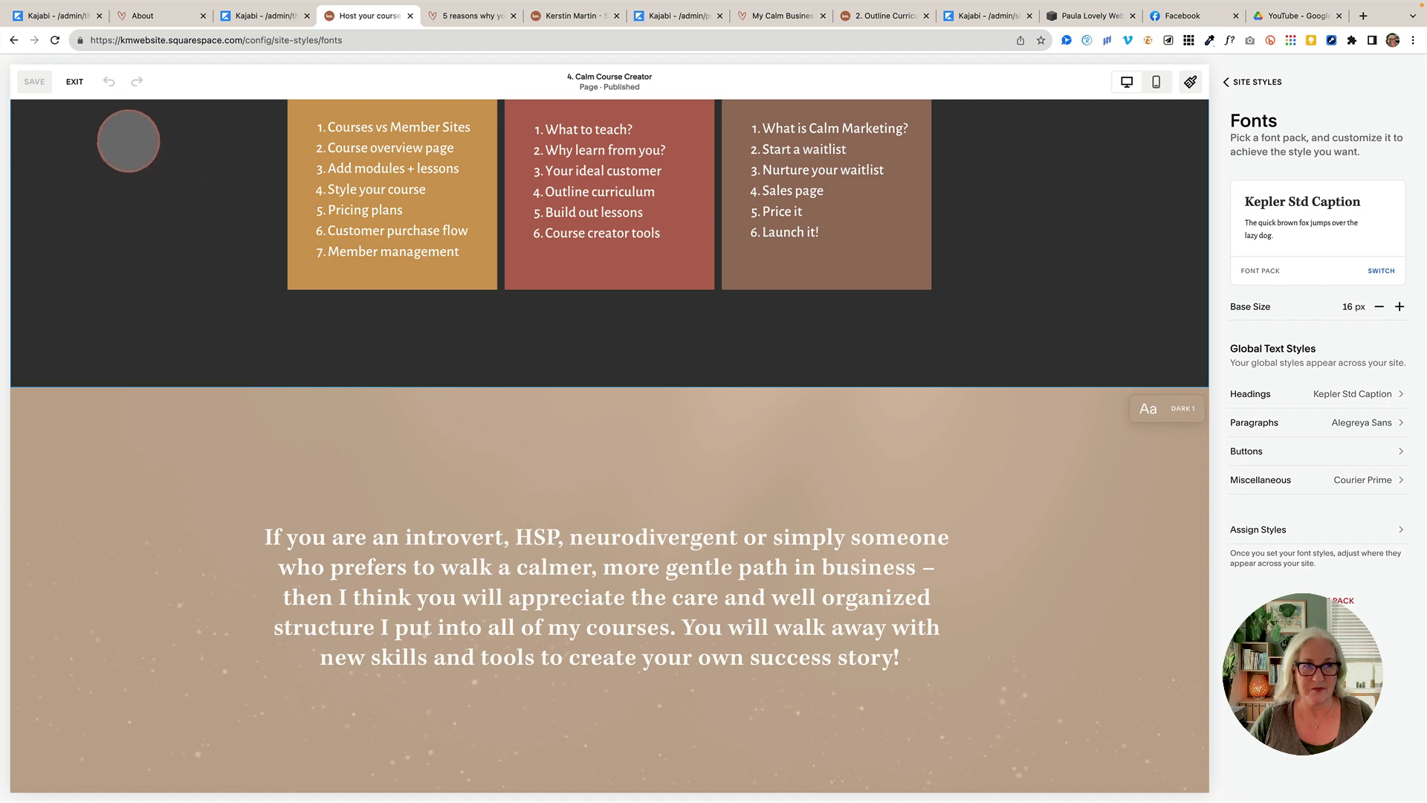
pyautogui.click(74, 82)
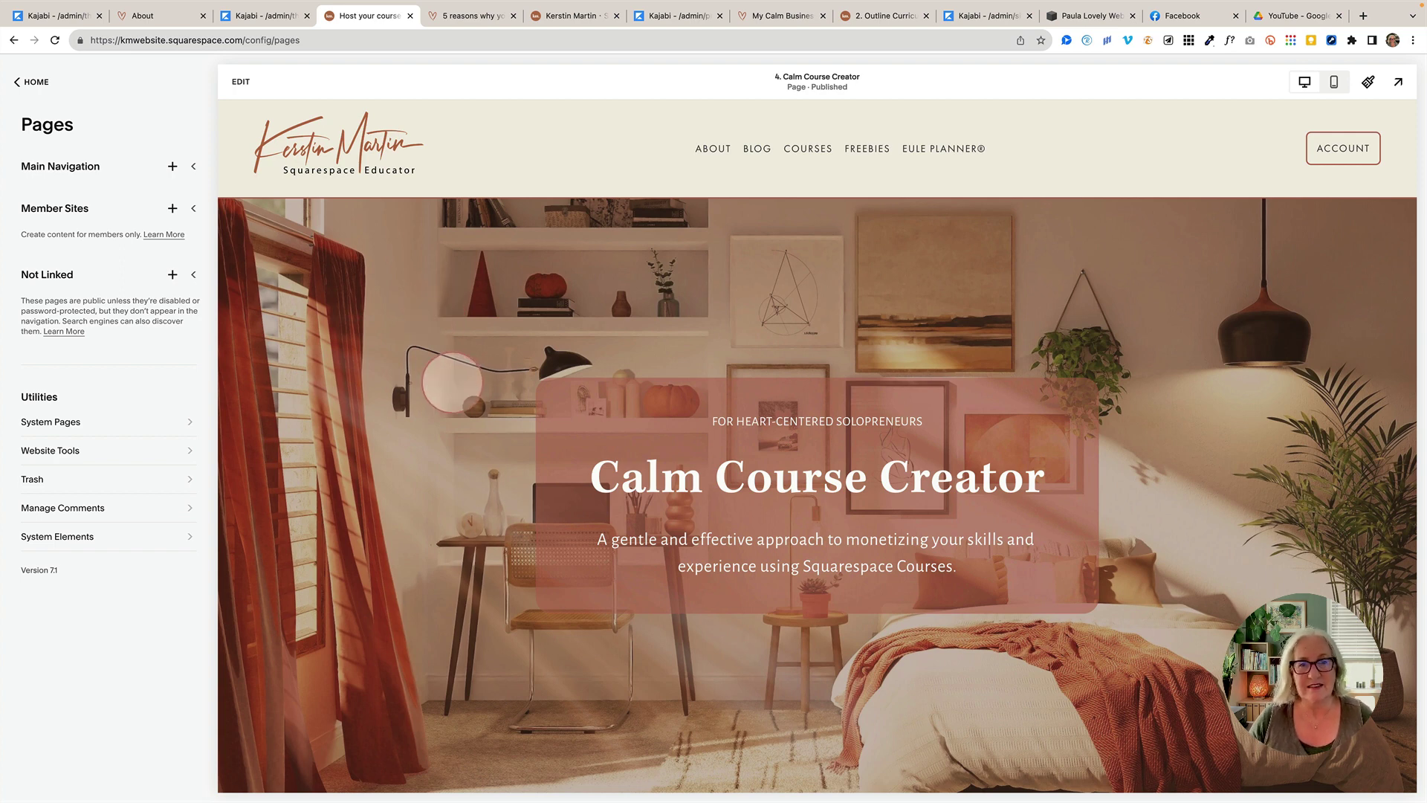
pyautogui.scroll(-3, 421, 358)
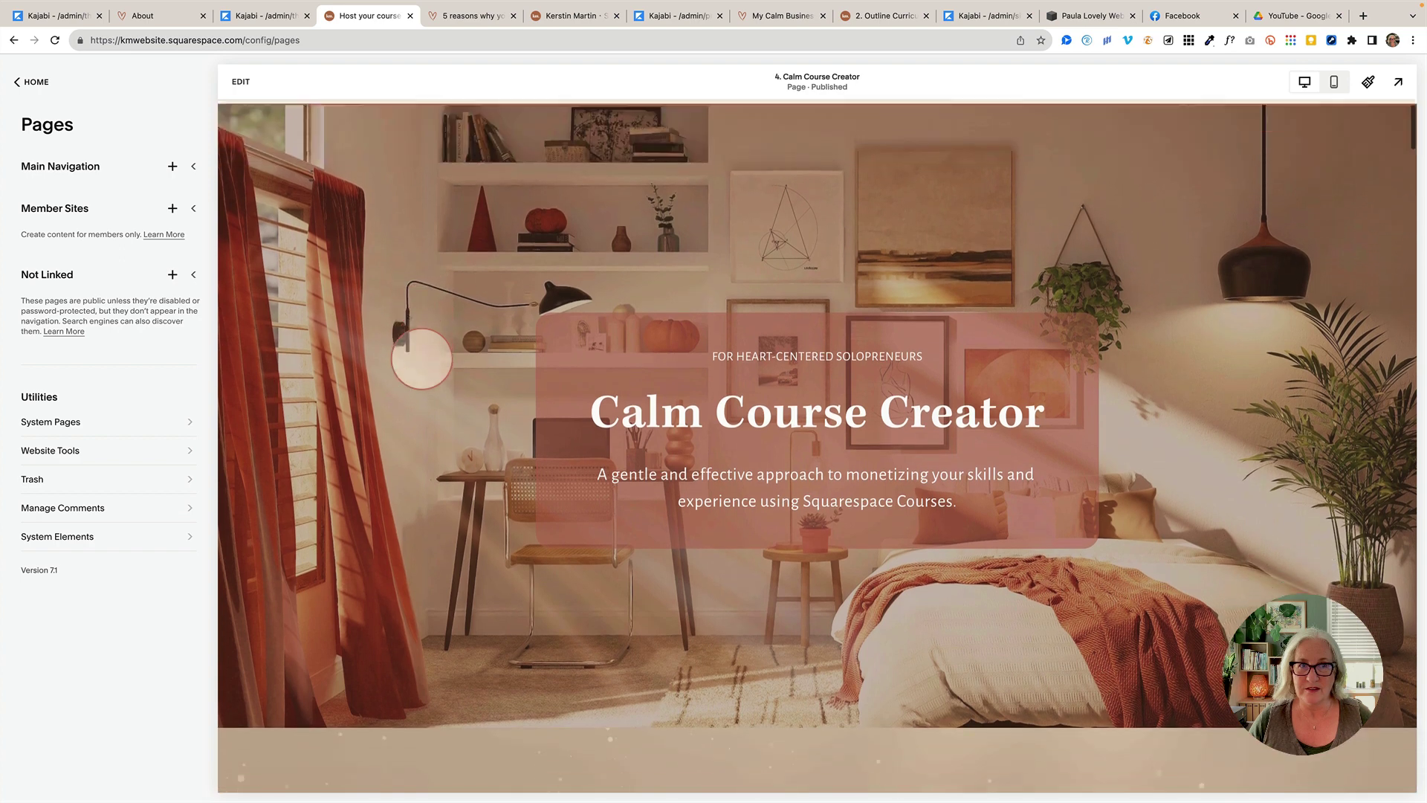
# - Examine the Calm Course Creator sales page from its hero section down to the "Would you, too, like to:" cards
pyautogui.scroll(-5, 421, 358)
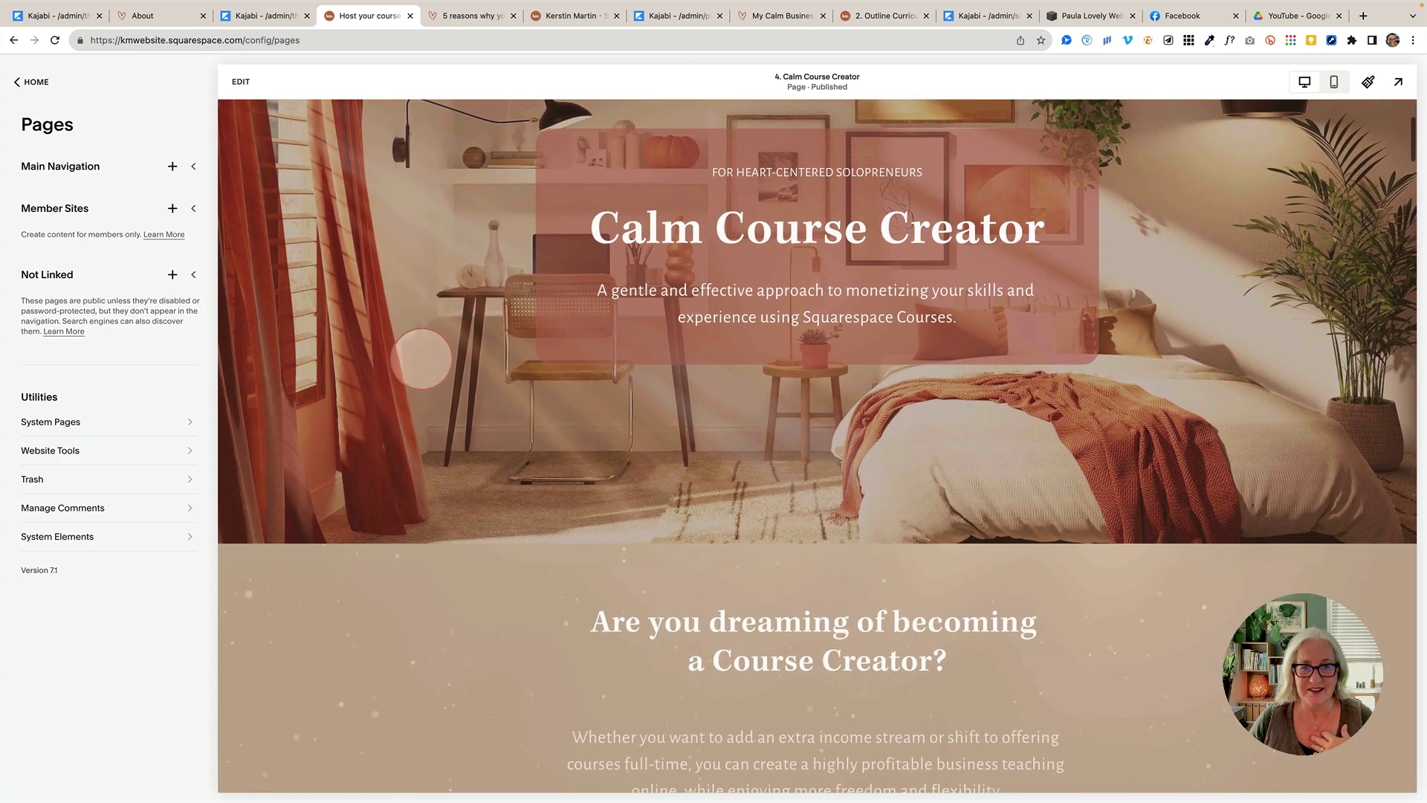
pyautogui.scroll(-6, 422, 358)
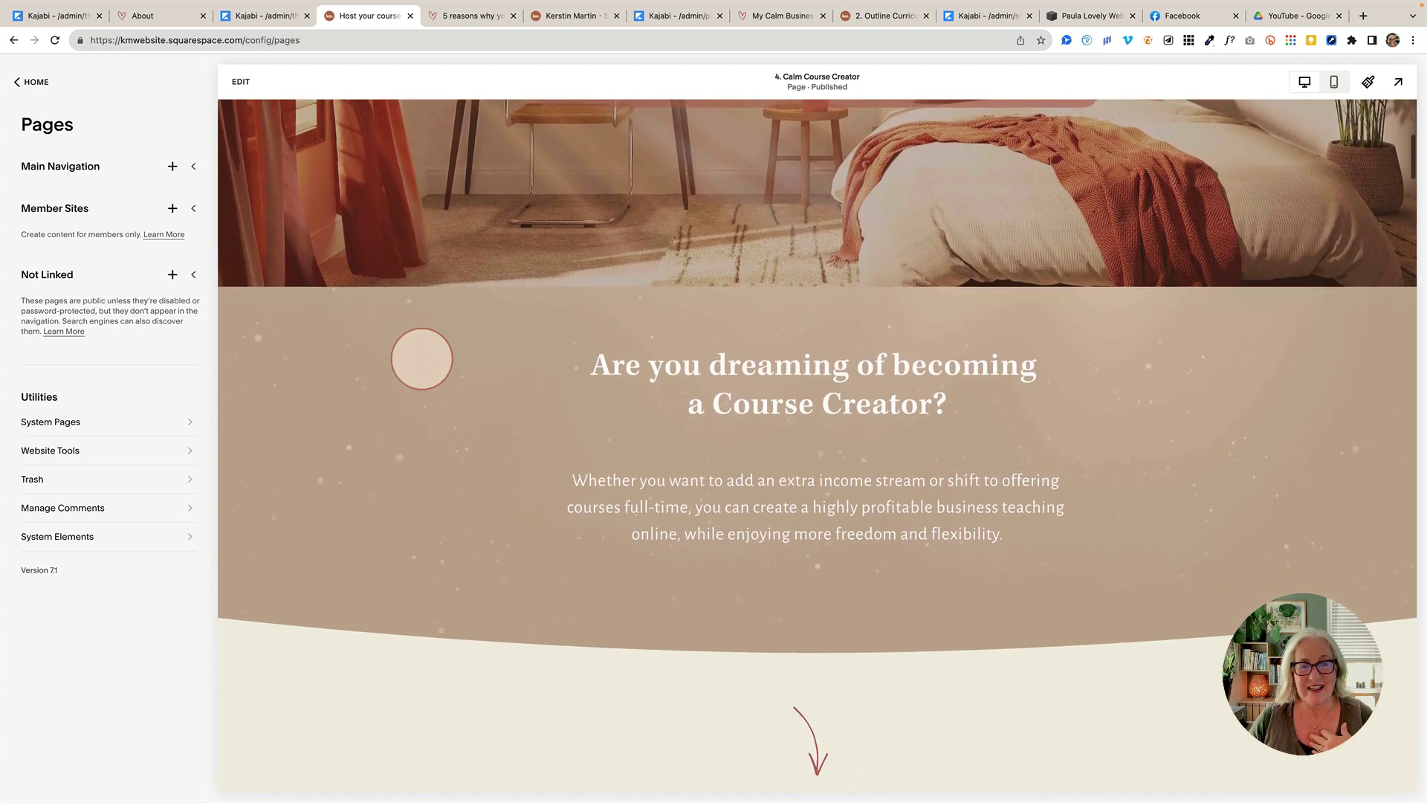
pyautogui.scroll(-4, 421, 358)
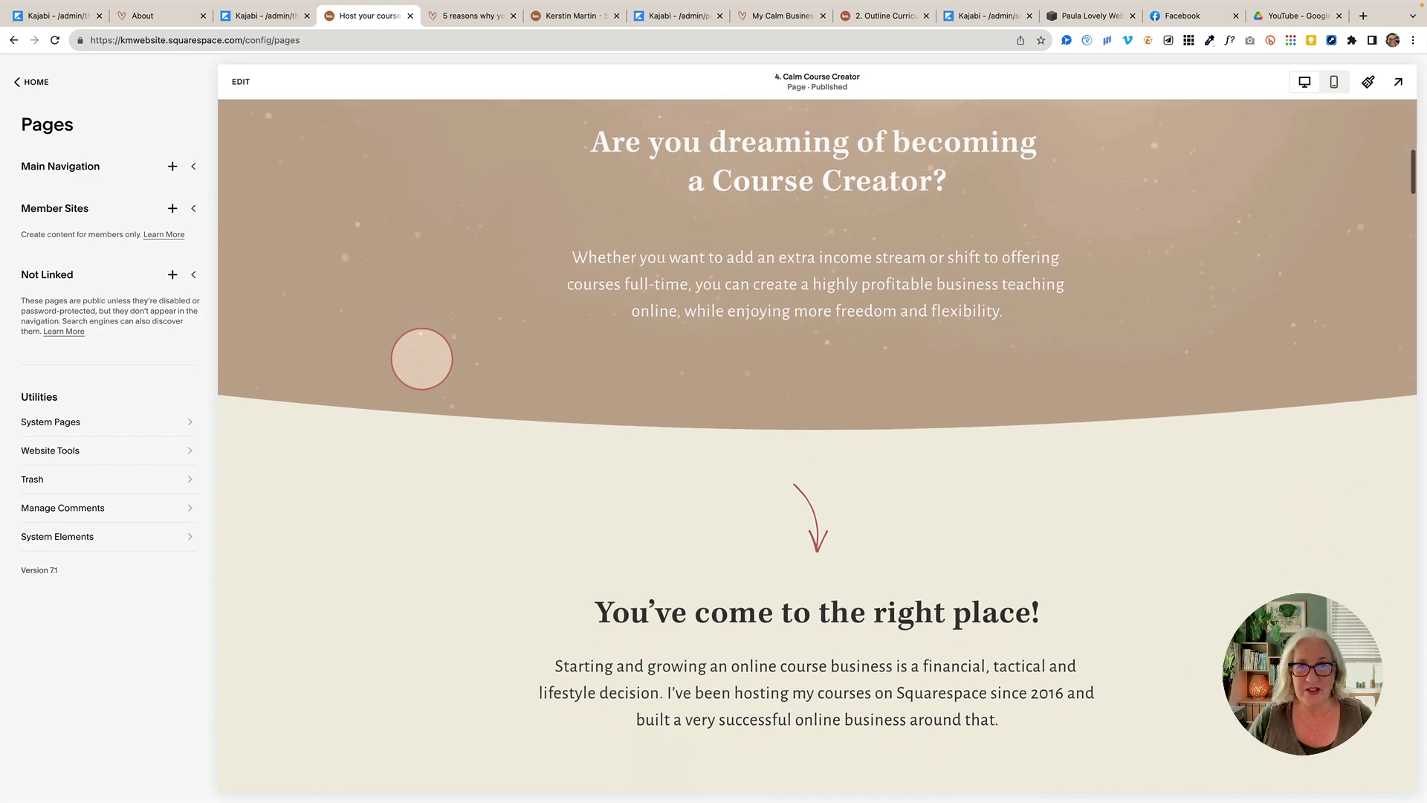
pyautogui.scroll(-1, 421, 358)
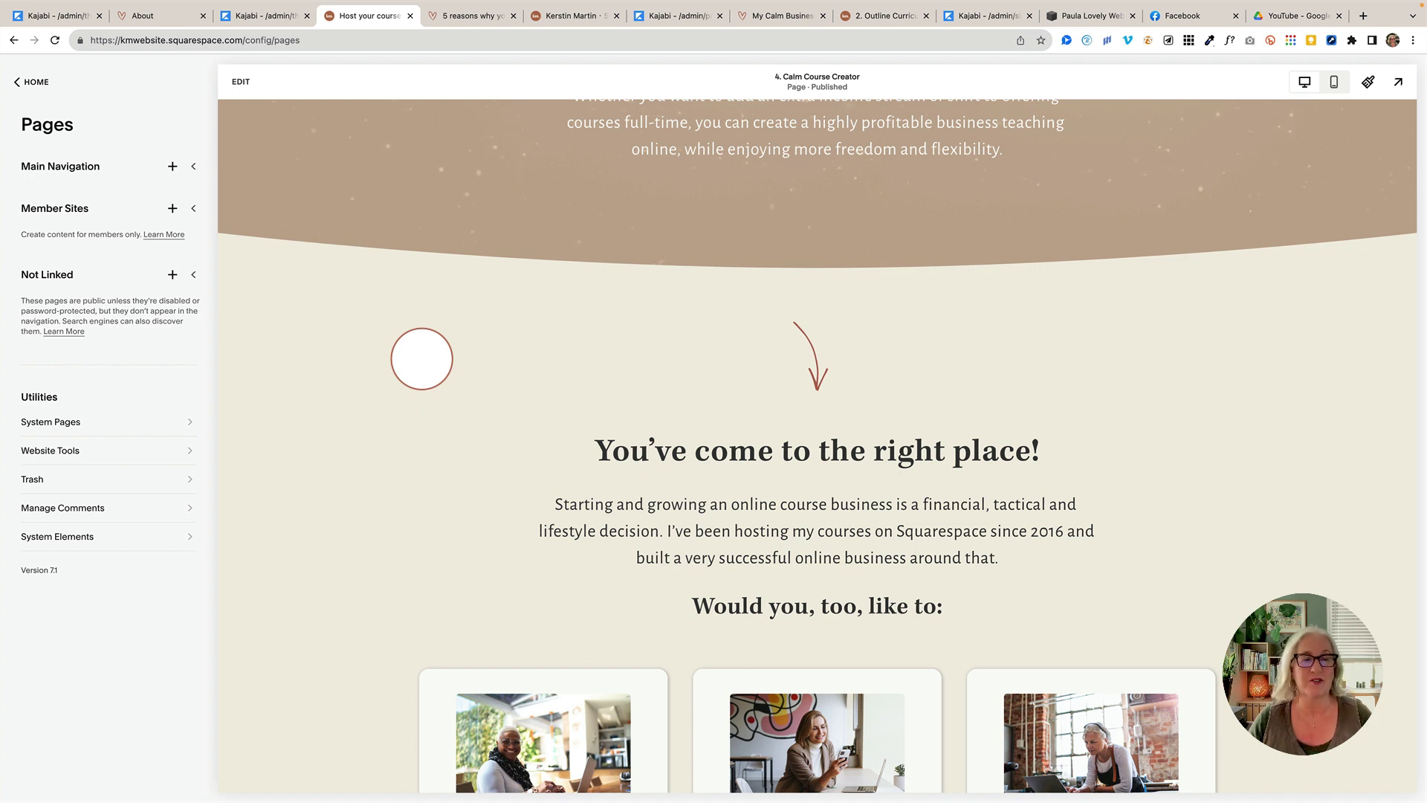
# - Switch to the Kajabi Get More Clients course, preview it as a student and open the "Welcome to Get More Clients!" lesson
pyautogui.moveTo(637, 2)
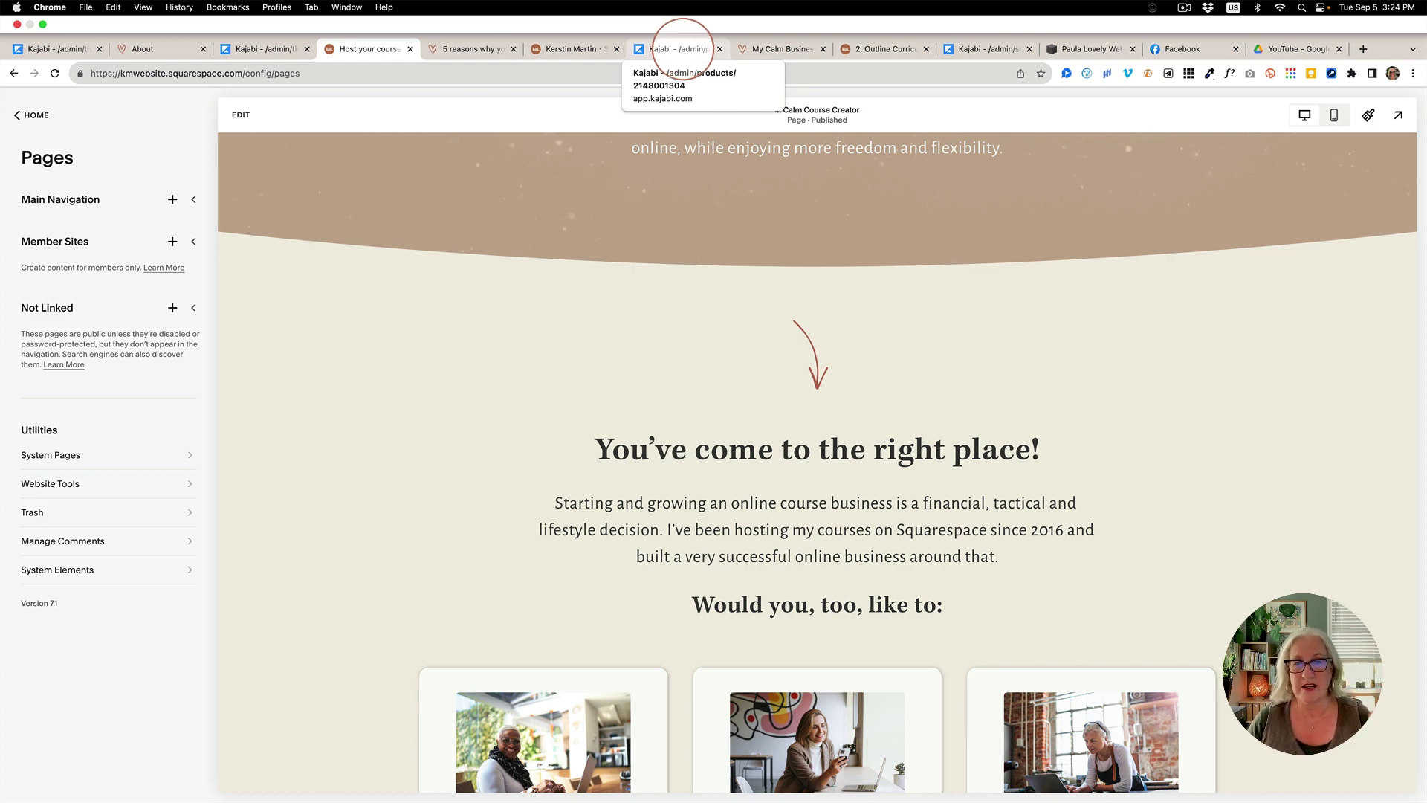
pyautogui.click(682, 49)
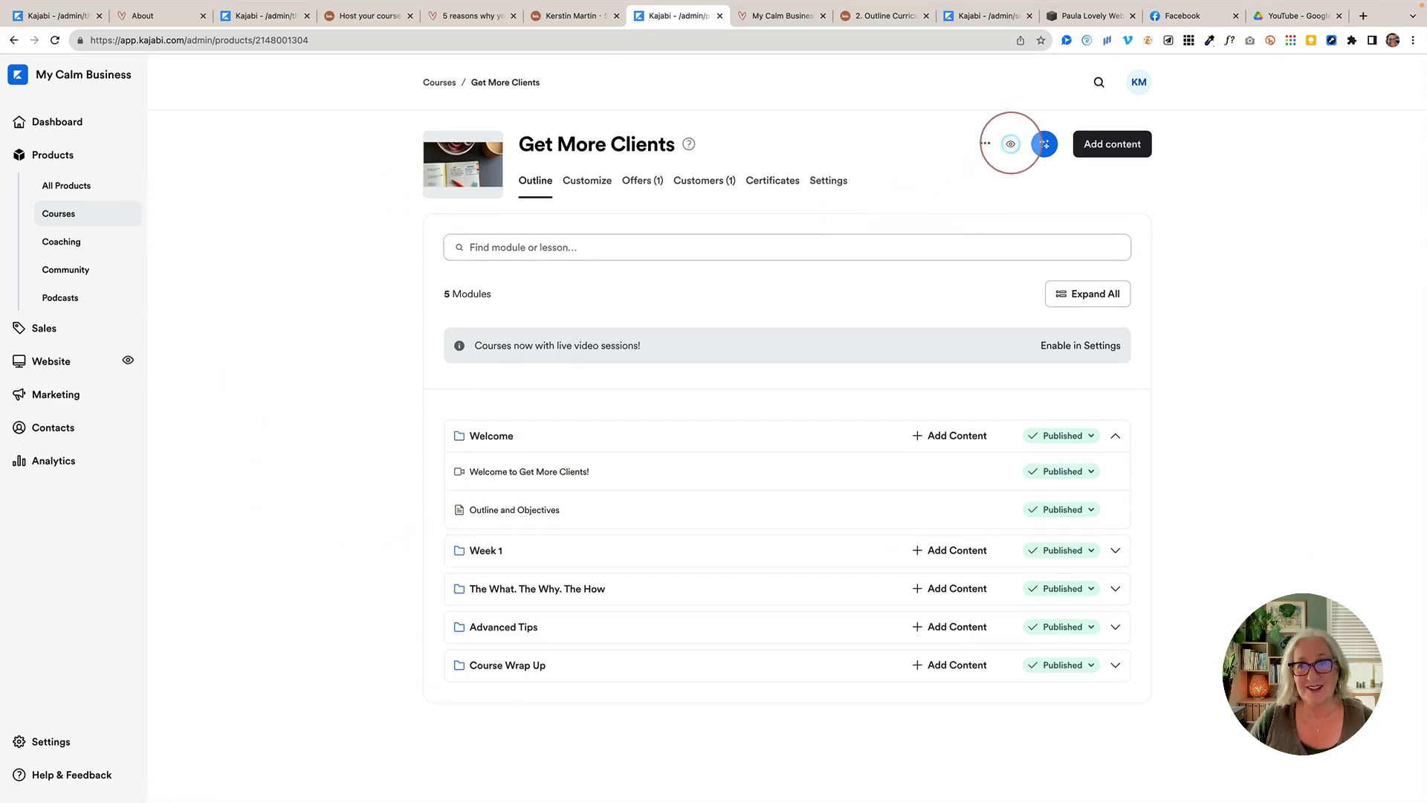
pyautogui.click(1010, 144)
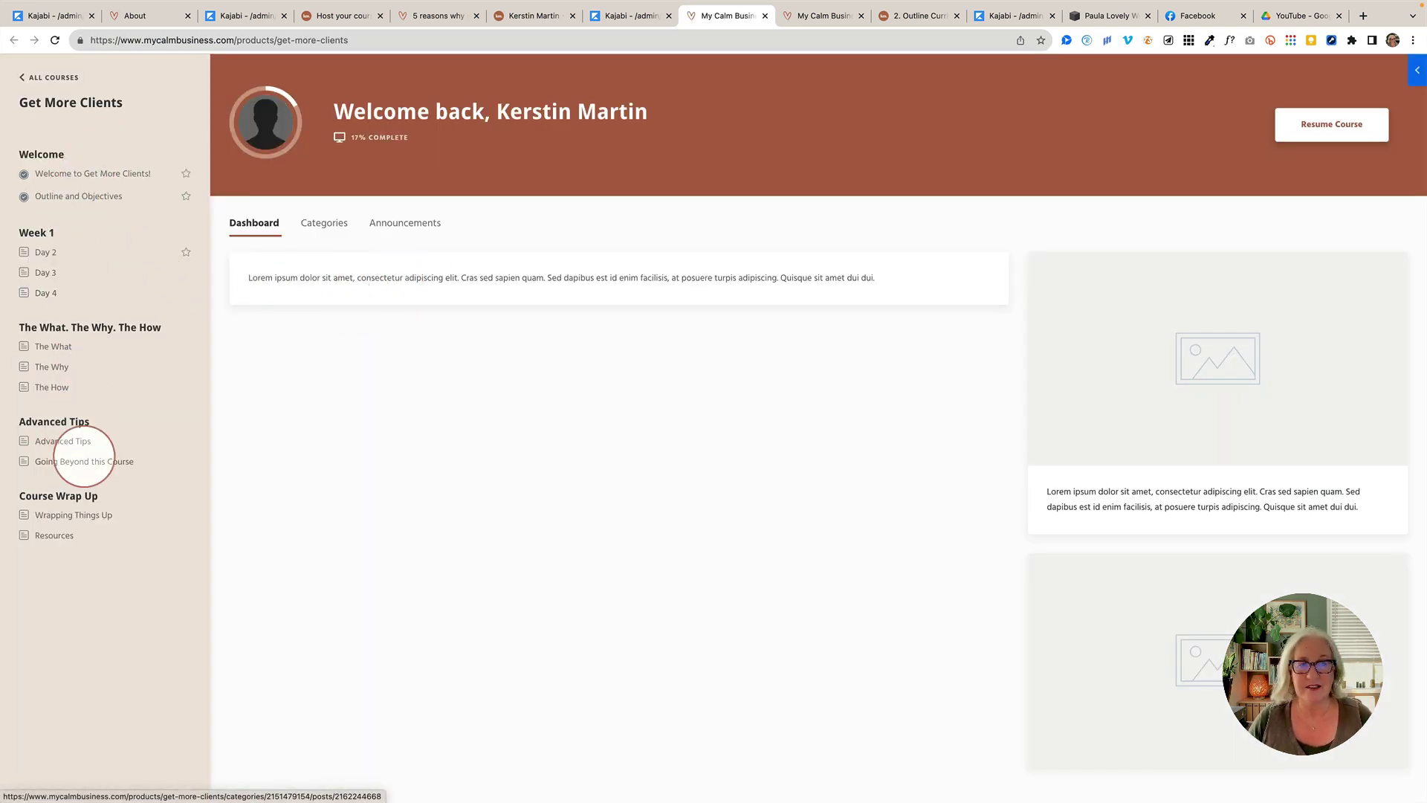
pyautogui.click(64, 174)
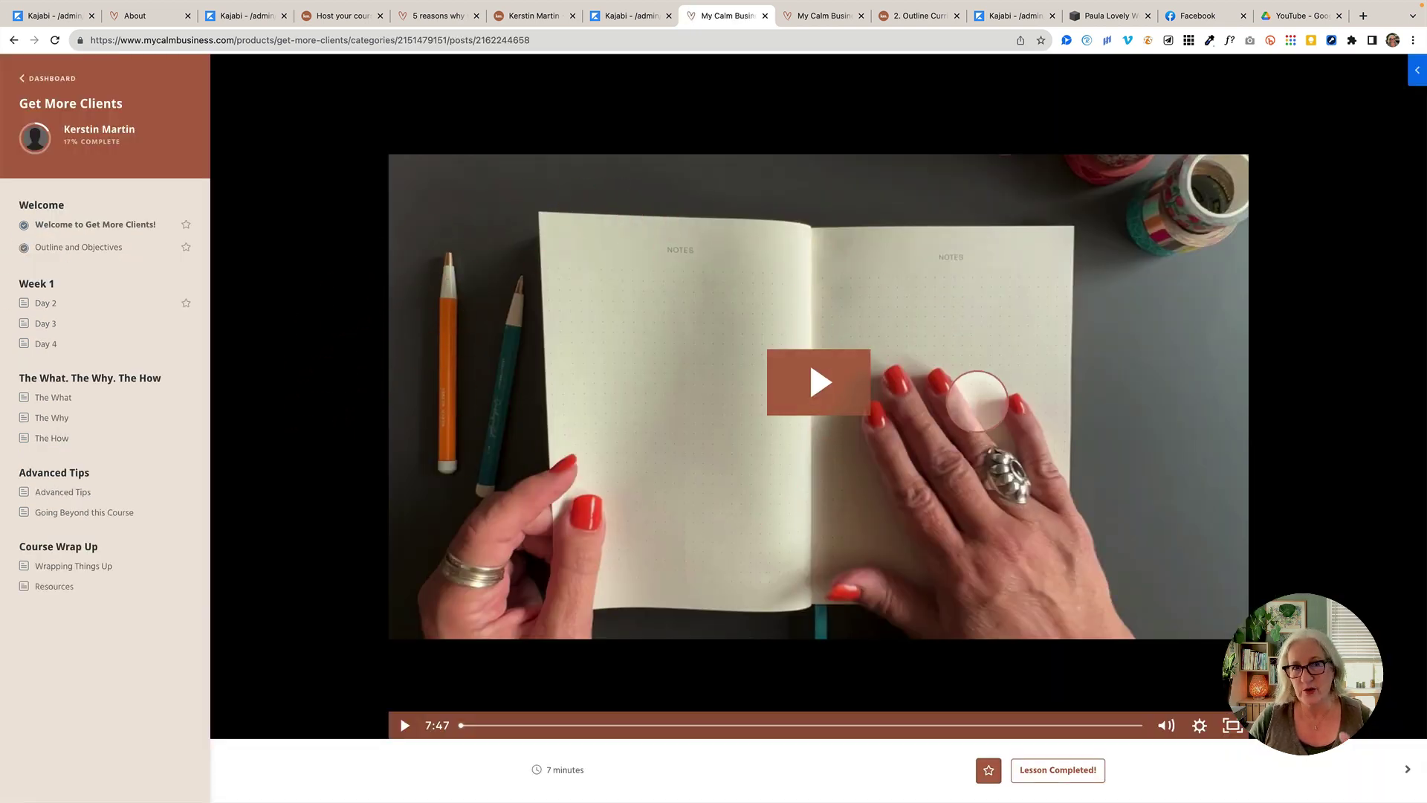
# - Examine the Kajabi welcome lesson's layout from the video through the text and image to the comment box
pyautogui.scroll(-2, 977, 400)
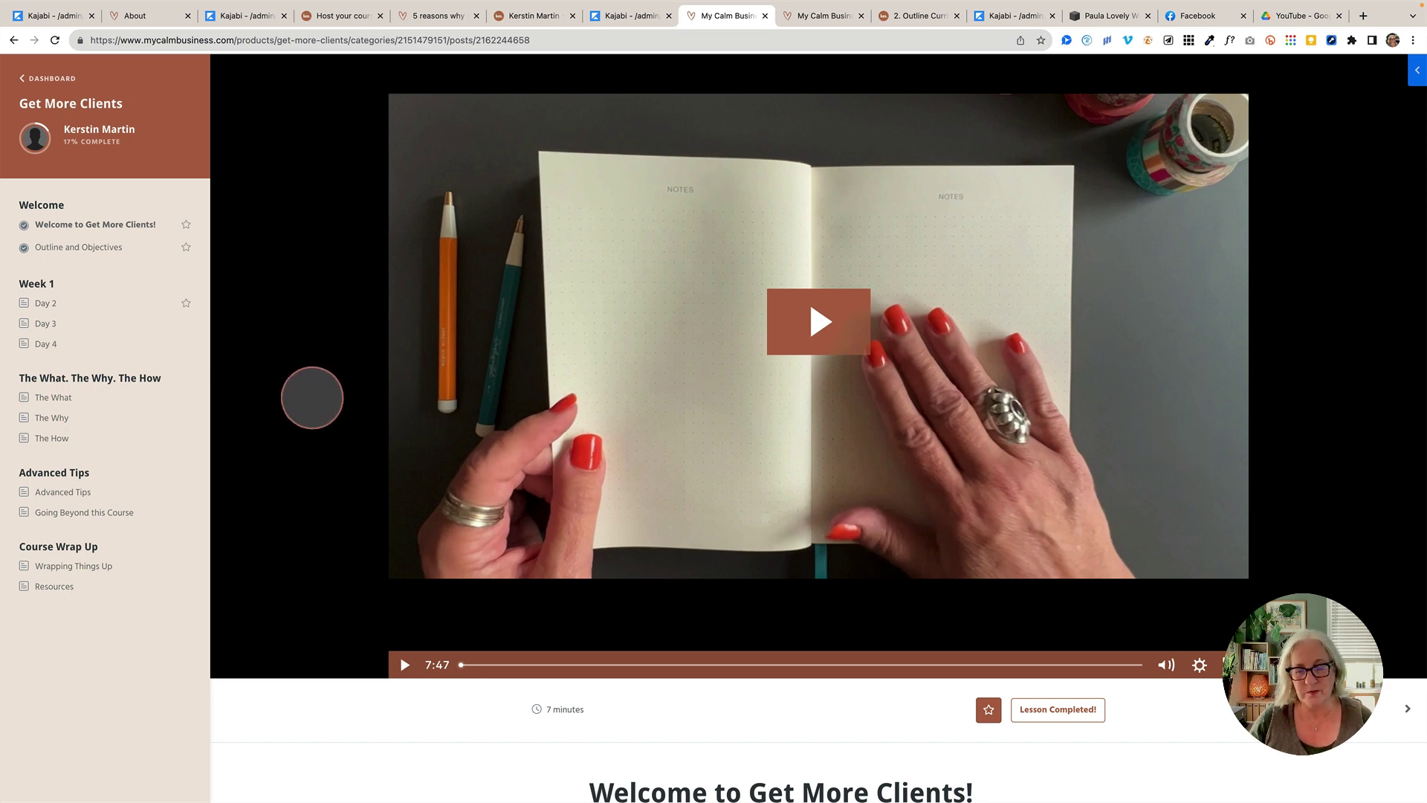
pyautogui.scroll(-7, 312, 397)
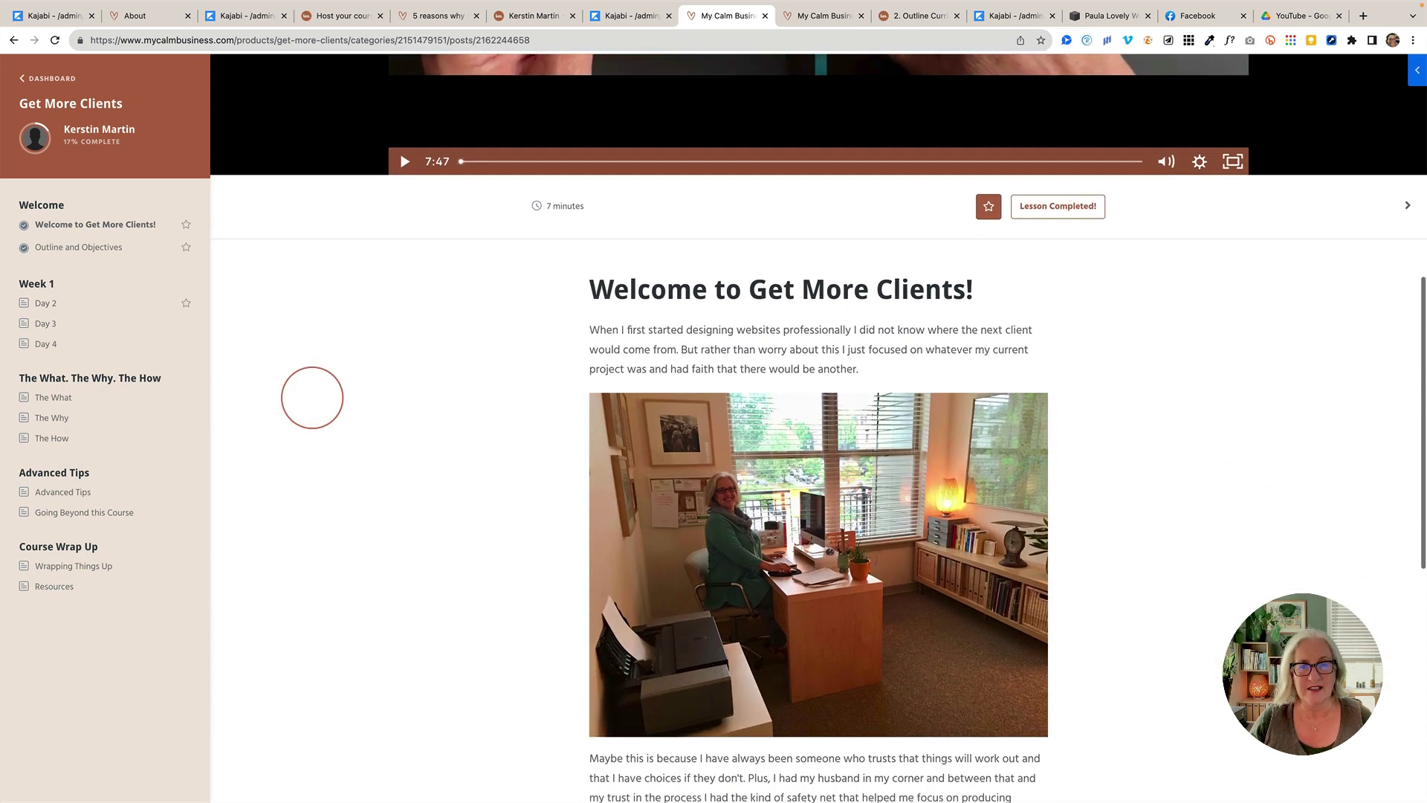
pyautogui.scroll(-1, 312, 398)
pyautogui.scroll(-3, 567, 501)
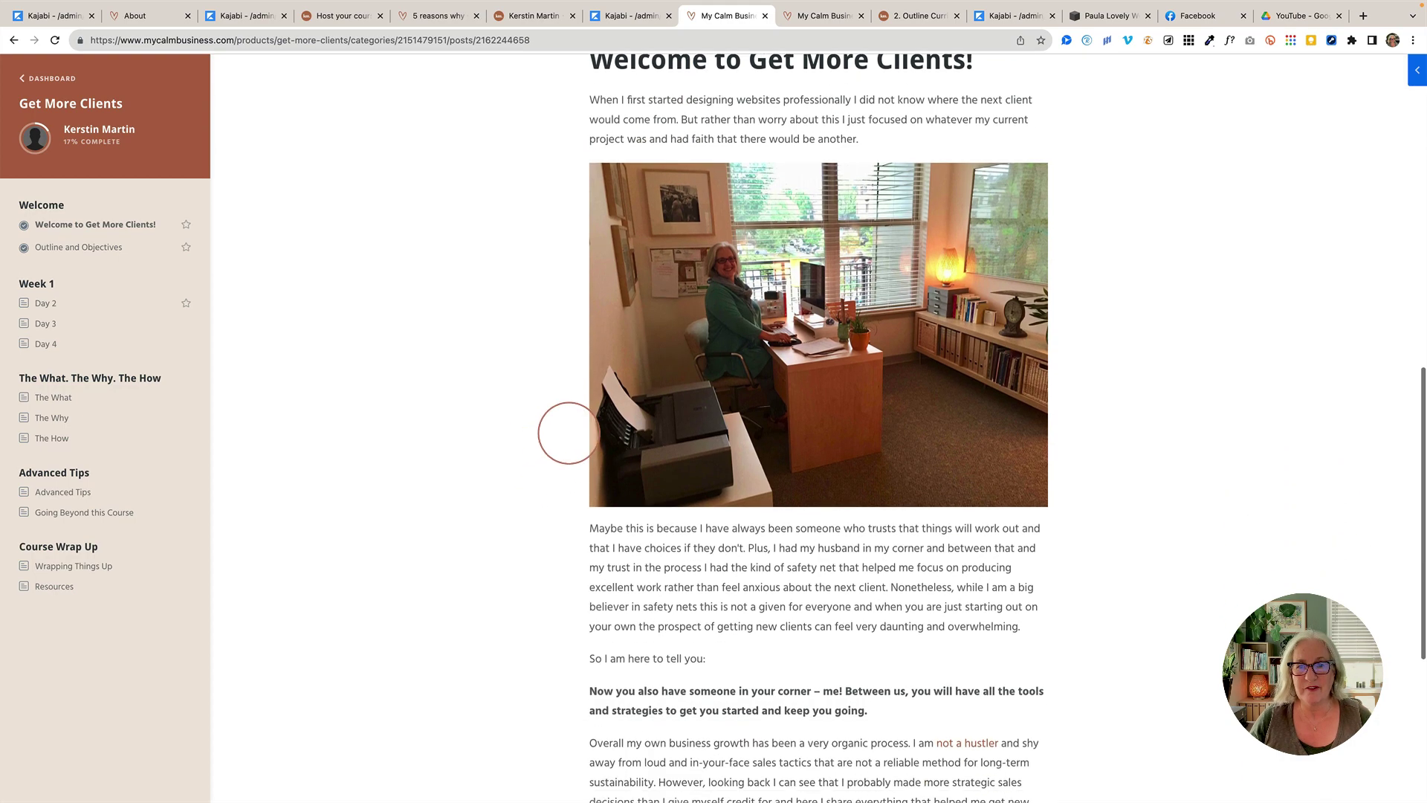
pyautogui.scroll(-2, 569, 433)
pyautogui.scroll(1, 675, 494)
pyautogui.scroll(-2, 707, 322)
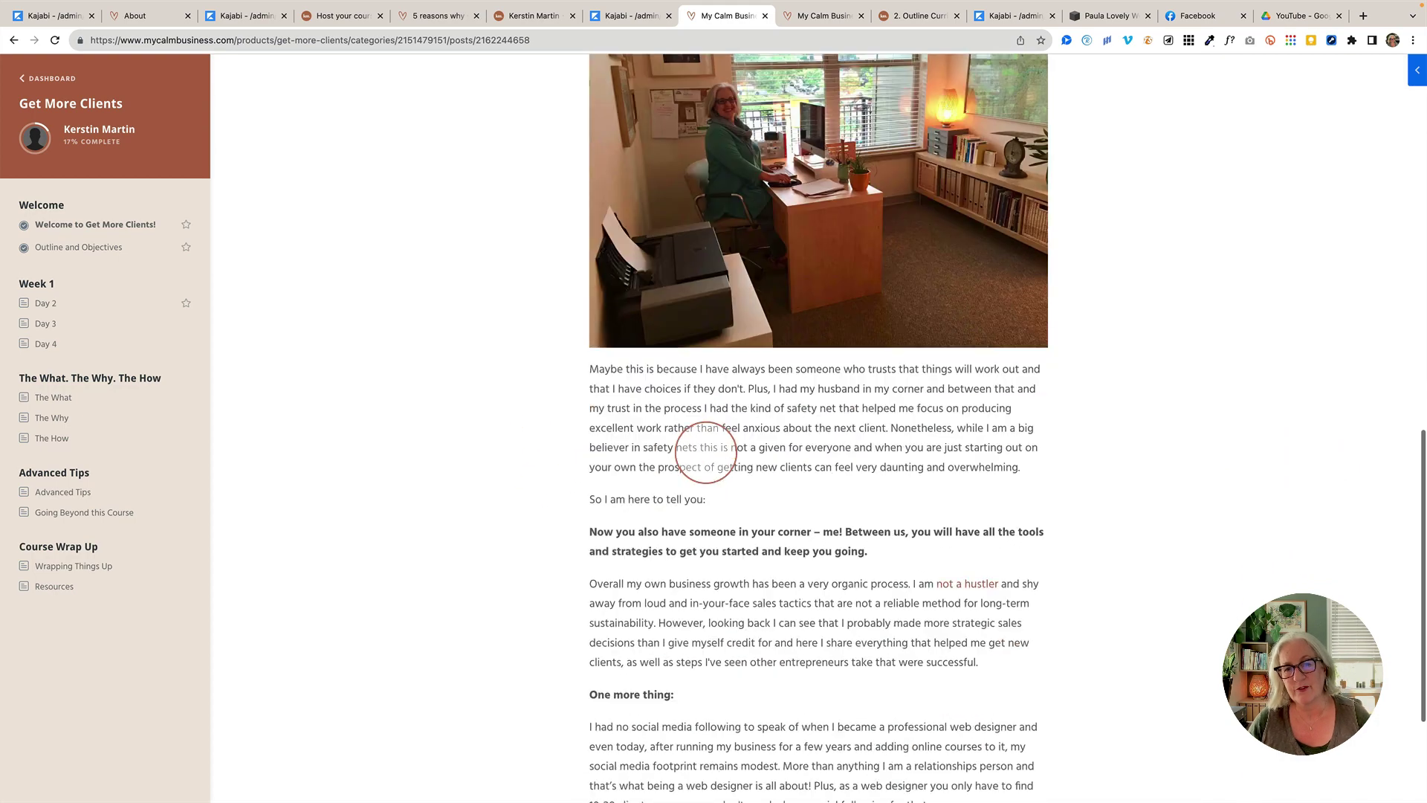
pyautogui.scroll(-3, 705, 452)
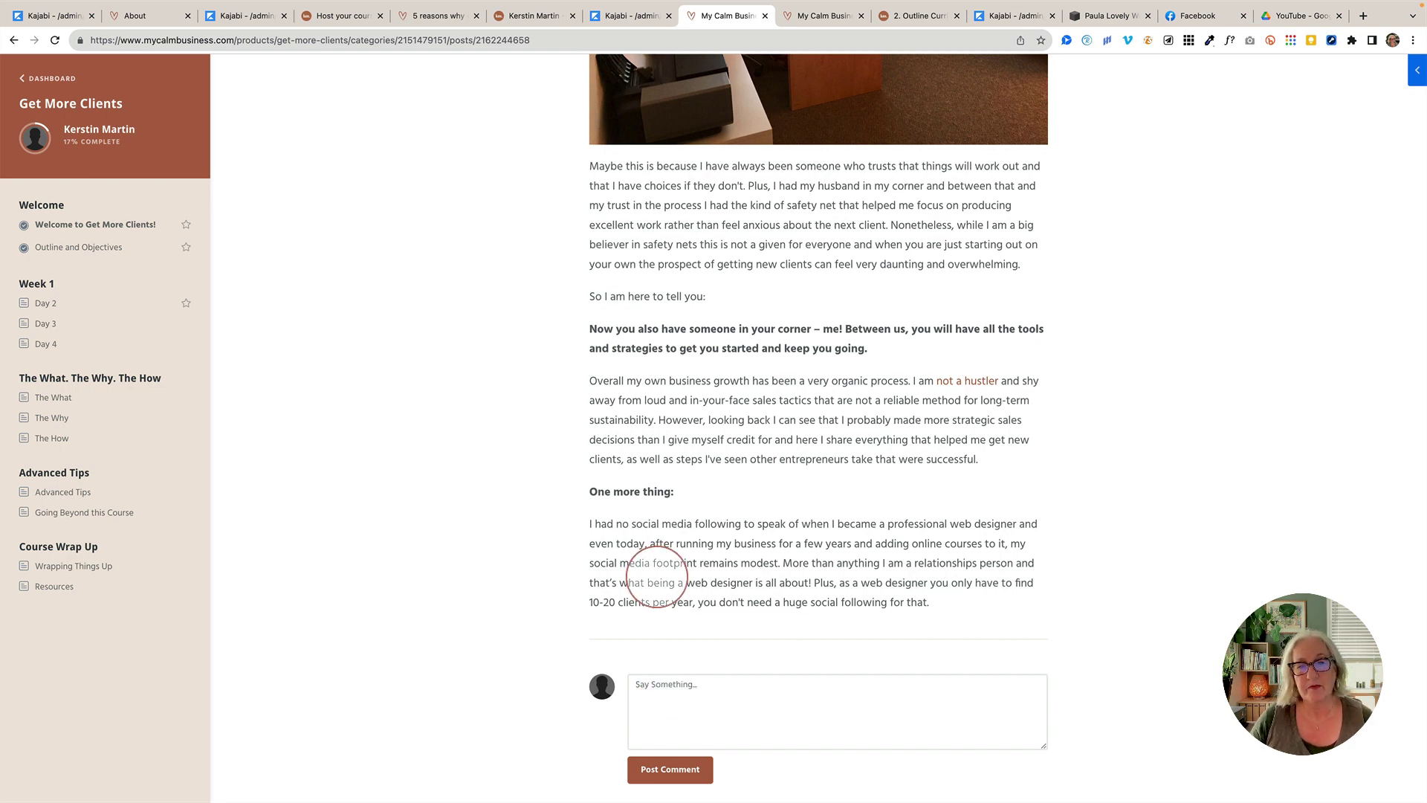
# - Check the favorite and lesson completion controls of the Kajabi welcome lesson, and return to its video
pyautogui.scroll(10, 657, 580)
pyautogui.scroll(2, 658, 579)
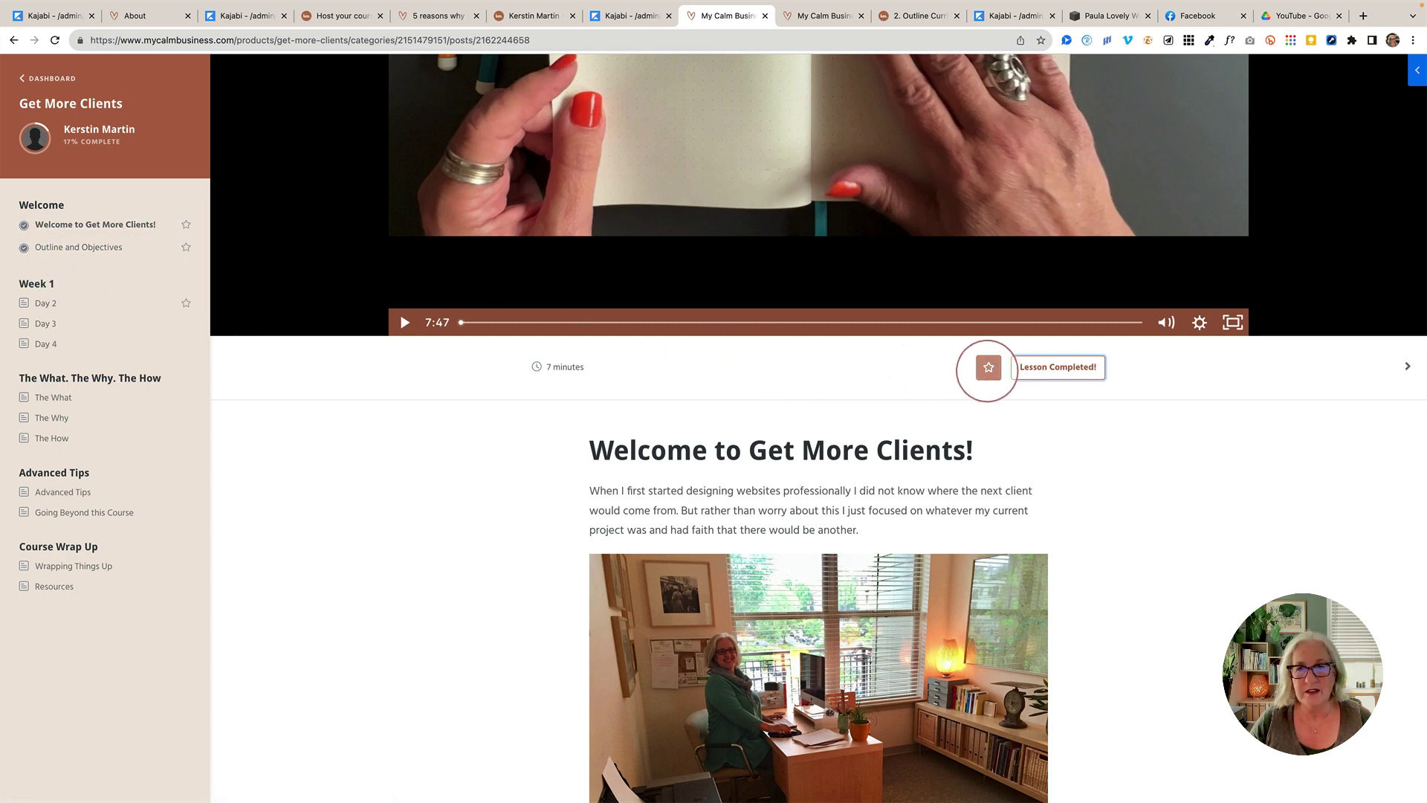
pyautogui.click(988, 367)
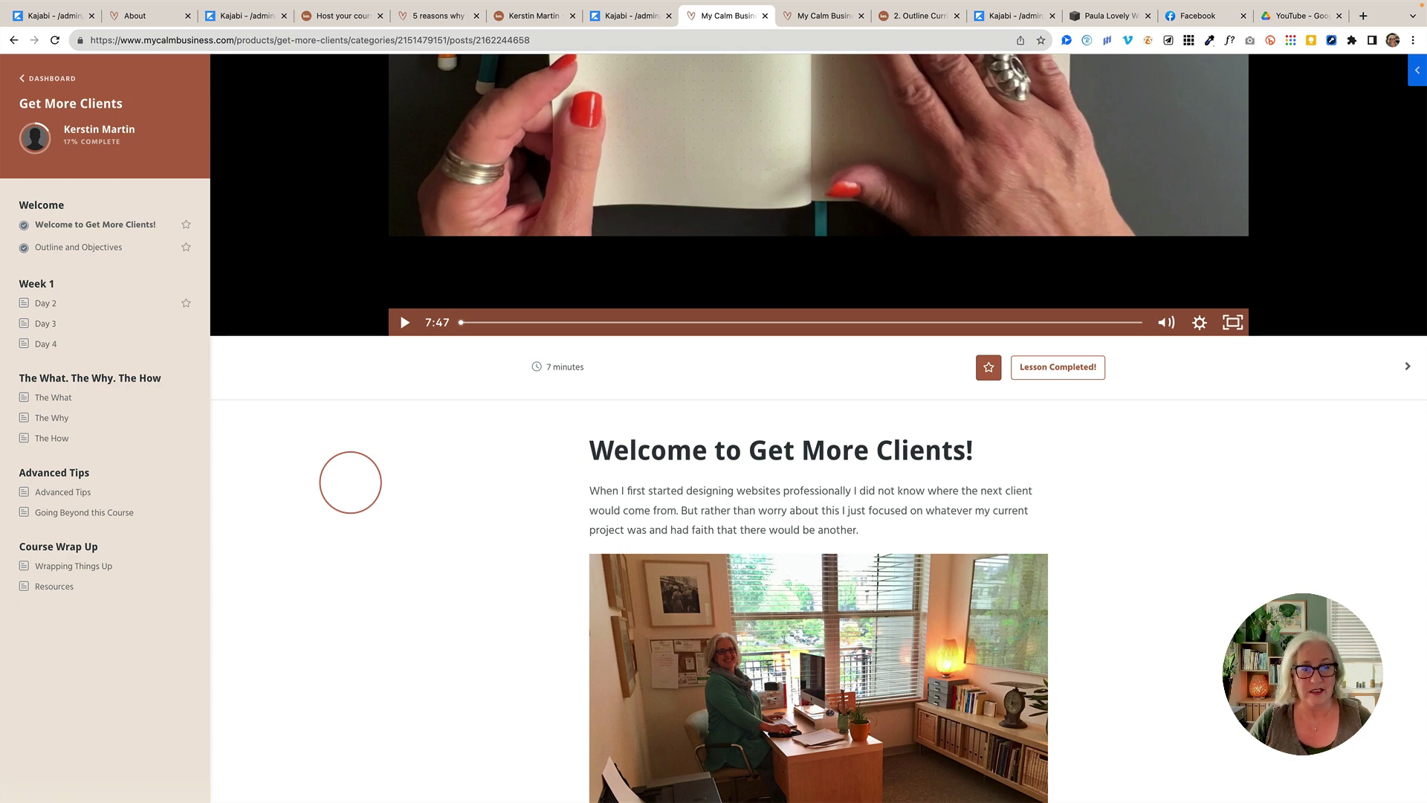
pyautogui.scroll(-10, 350, 483)
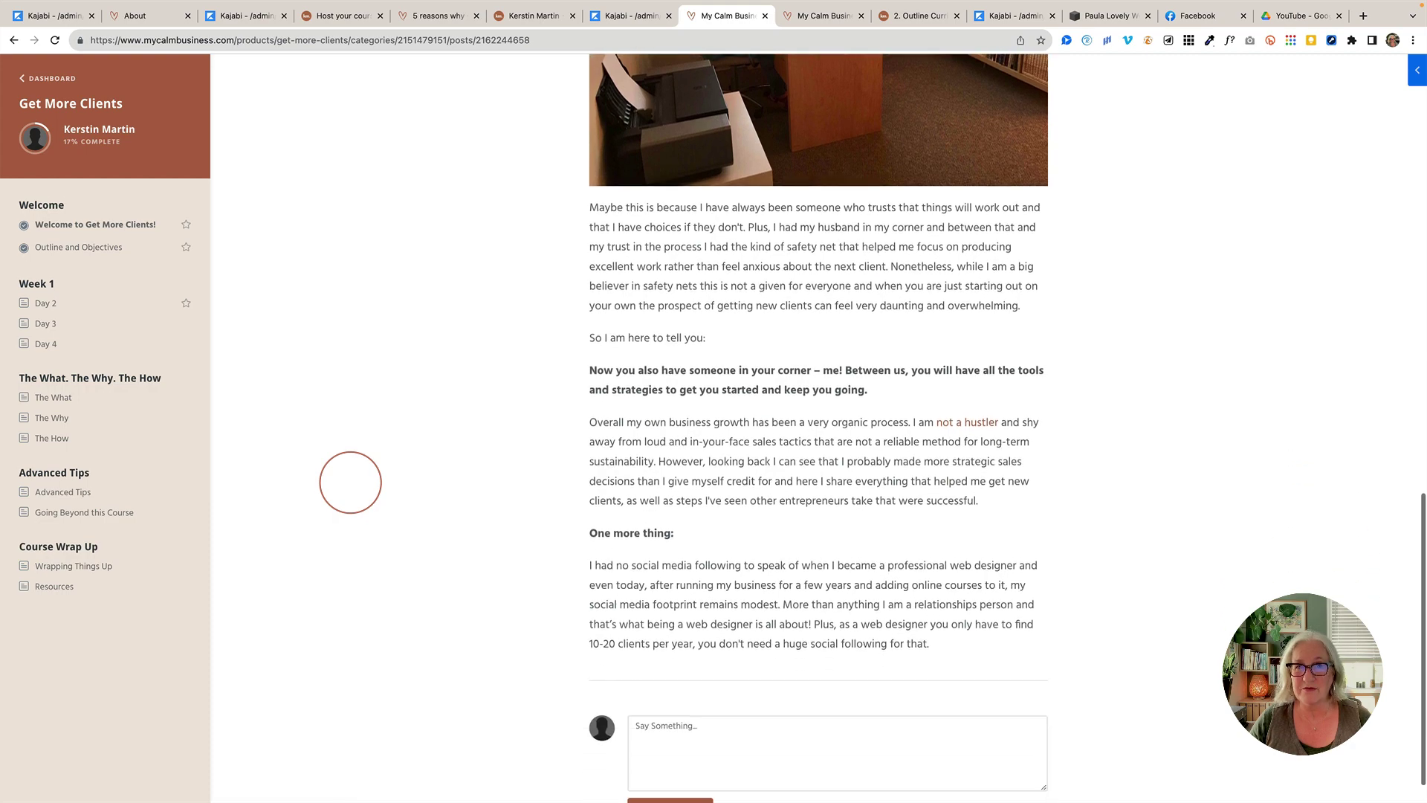
pyautogui.scroll(10, 349, 483)
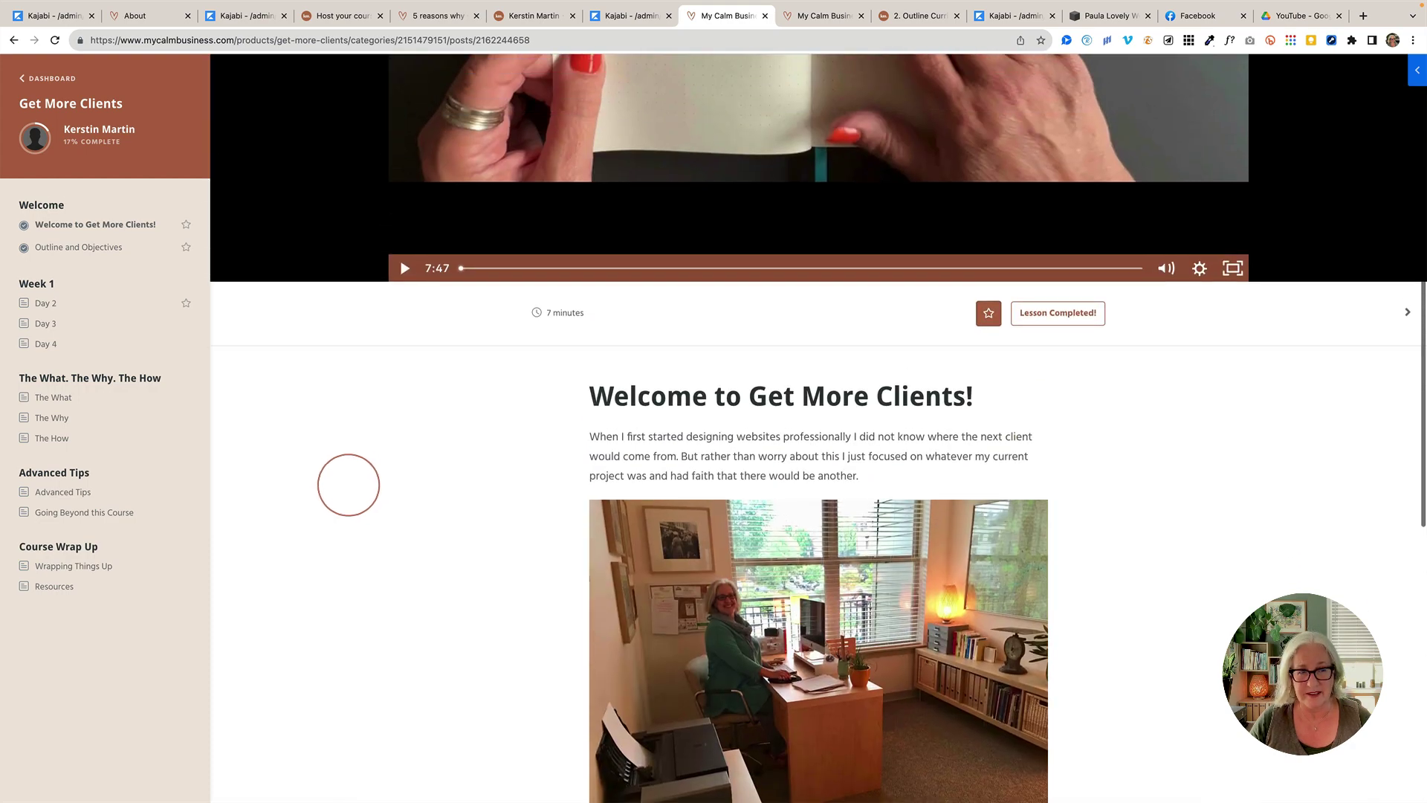
pyautogui.scroll(5, 345, 484)
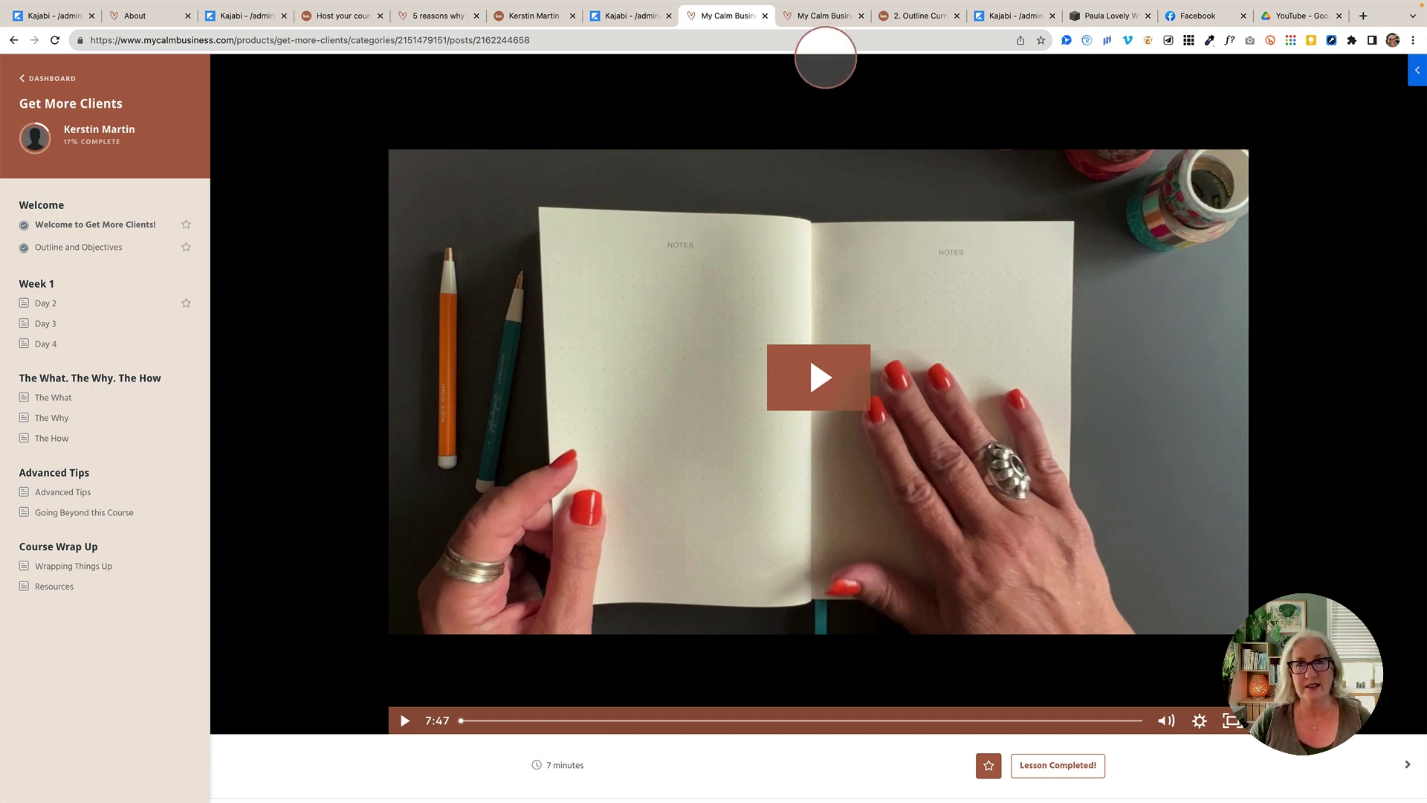
# - Switch to the Squarespace "2. Outline Curriculum" lesson and open its Calm Course Creator course overview page
pyautogui.click(827, 16)
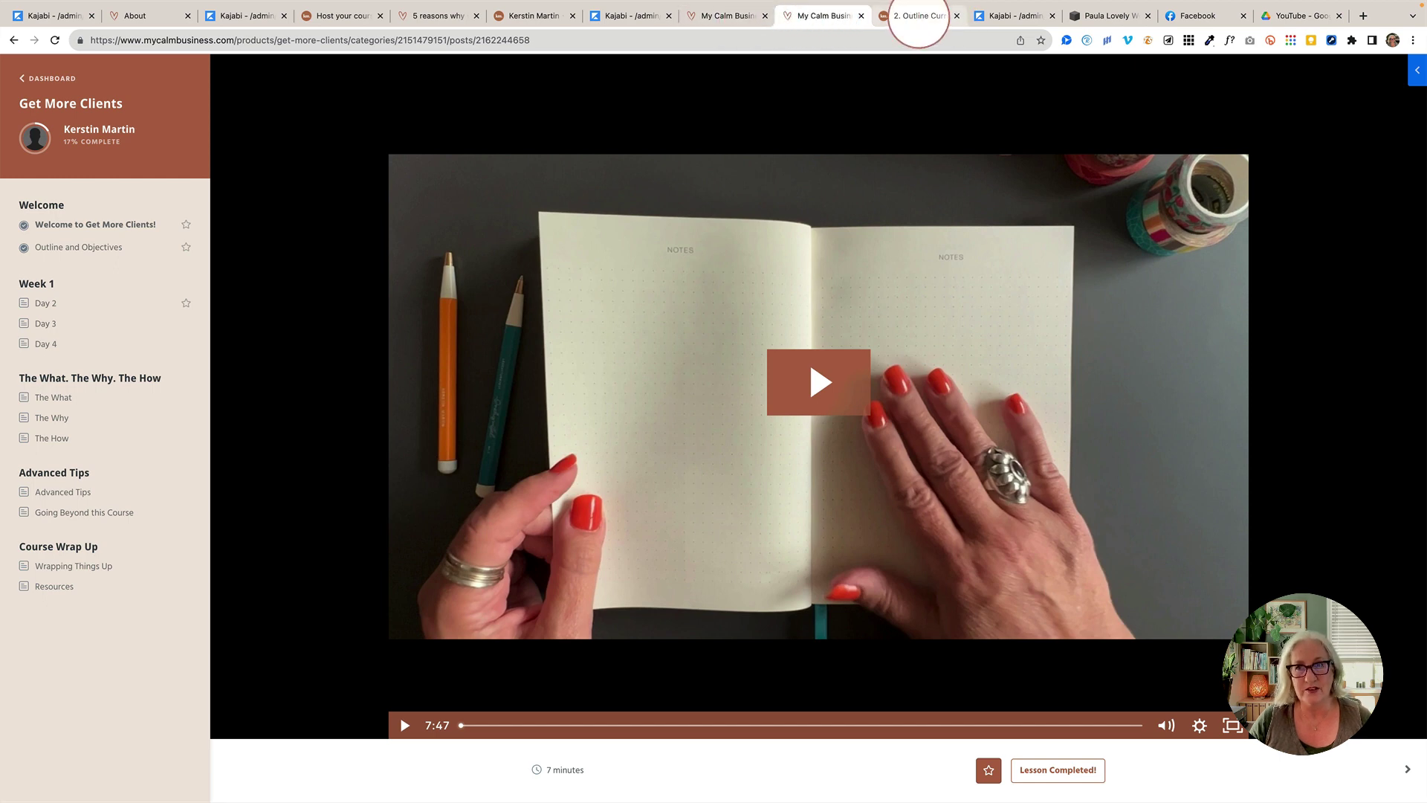
pyautogui.click(919, 16)
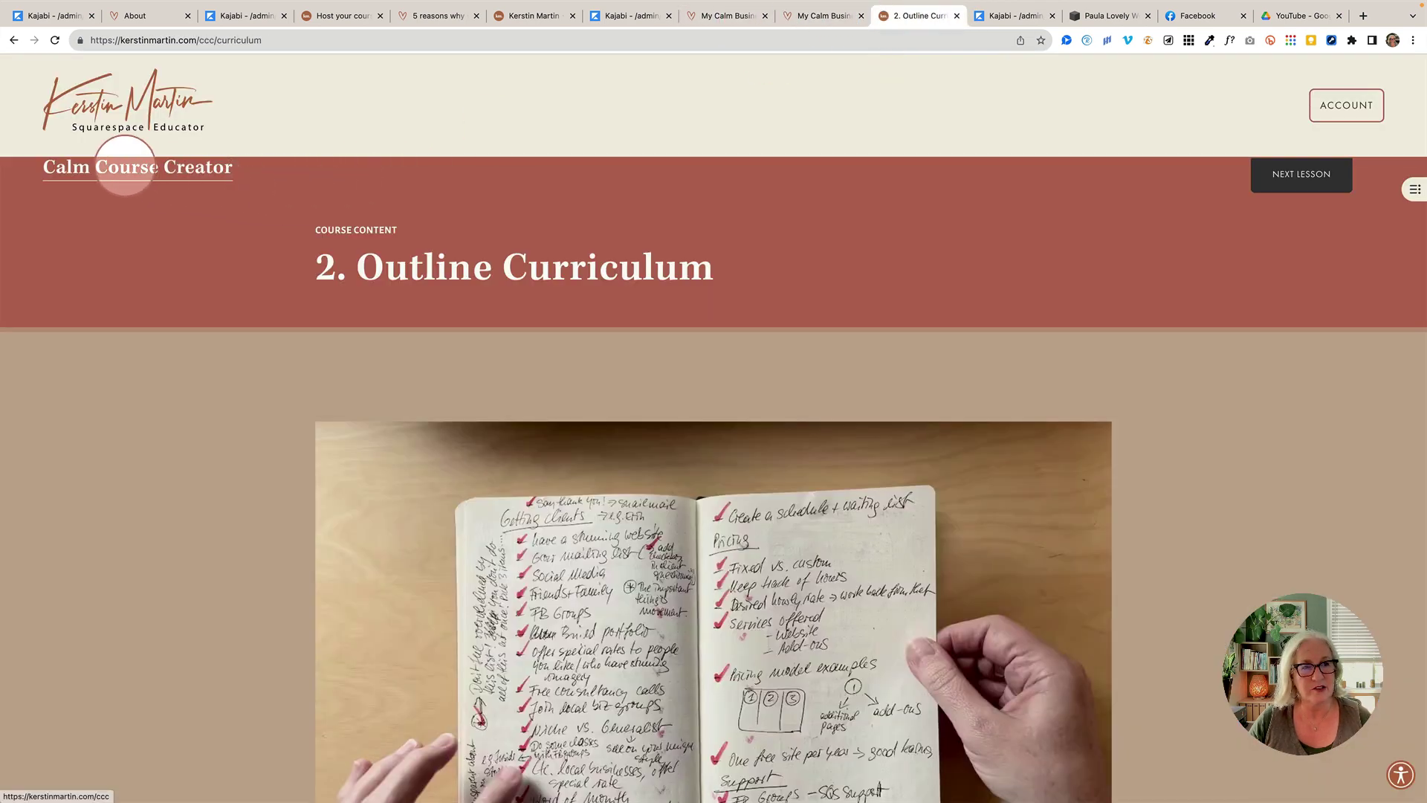
pyautogui.click(126, 166)
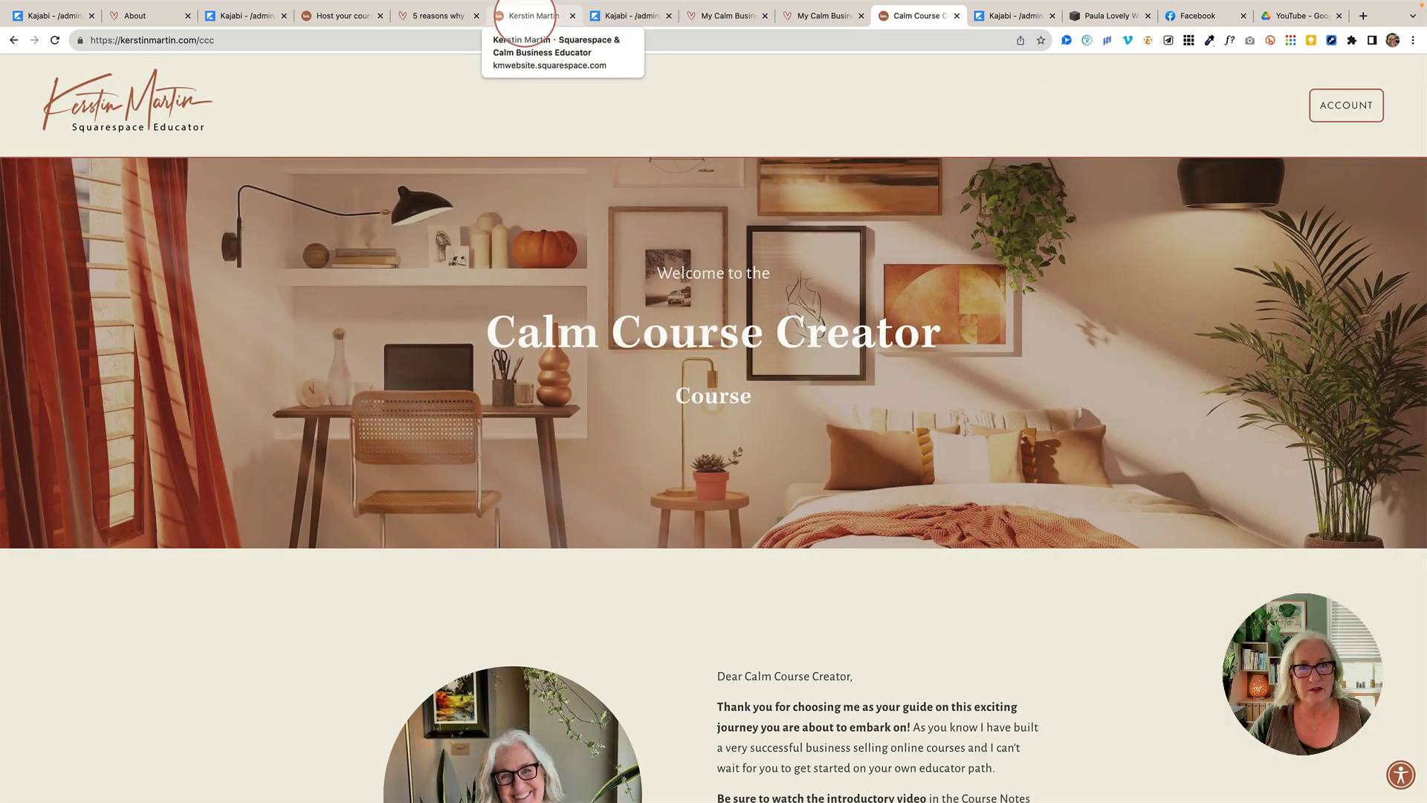
# - Return to the Squarespace site editor's Pages list and view the Main Navigation pages alongside the page's header menu
pyautogui.click(525, 17)
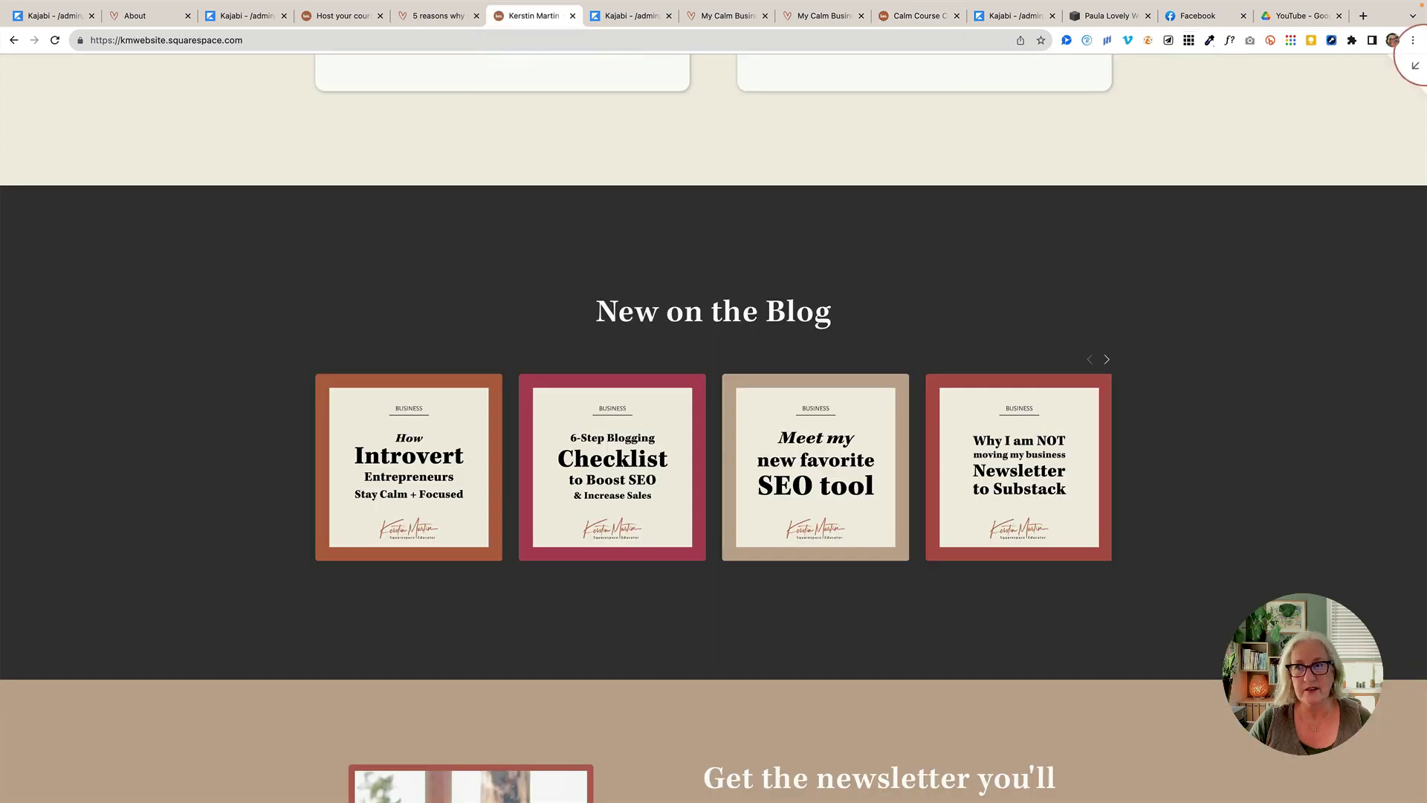
pyautogui.click(356, 16)
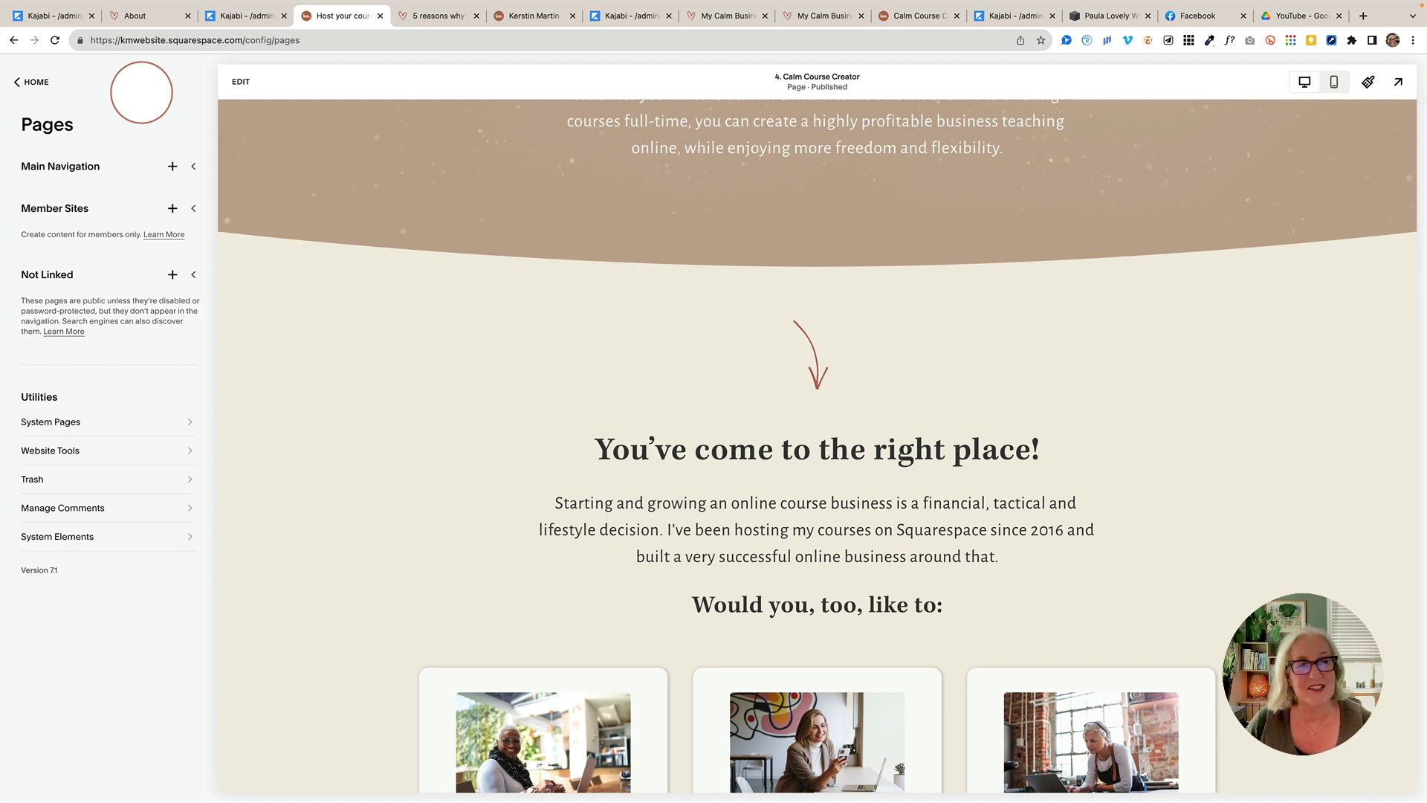
pyautogui.click(33, 81)
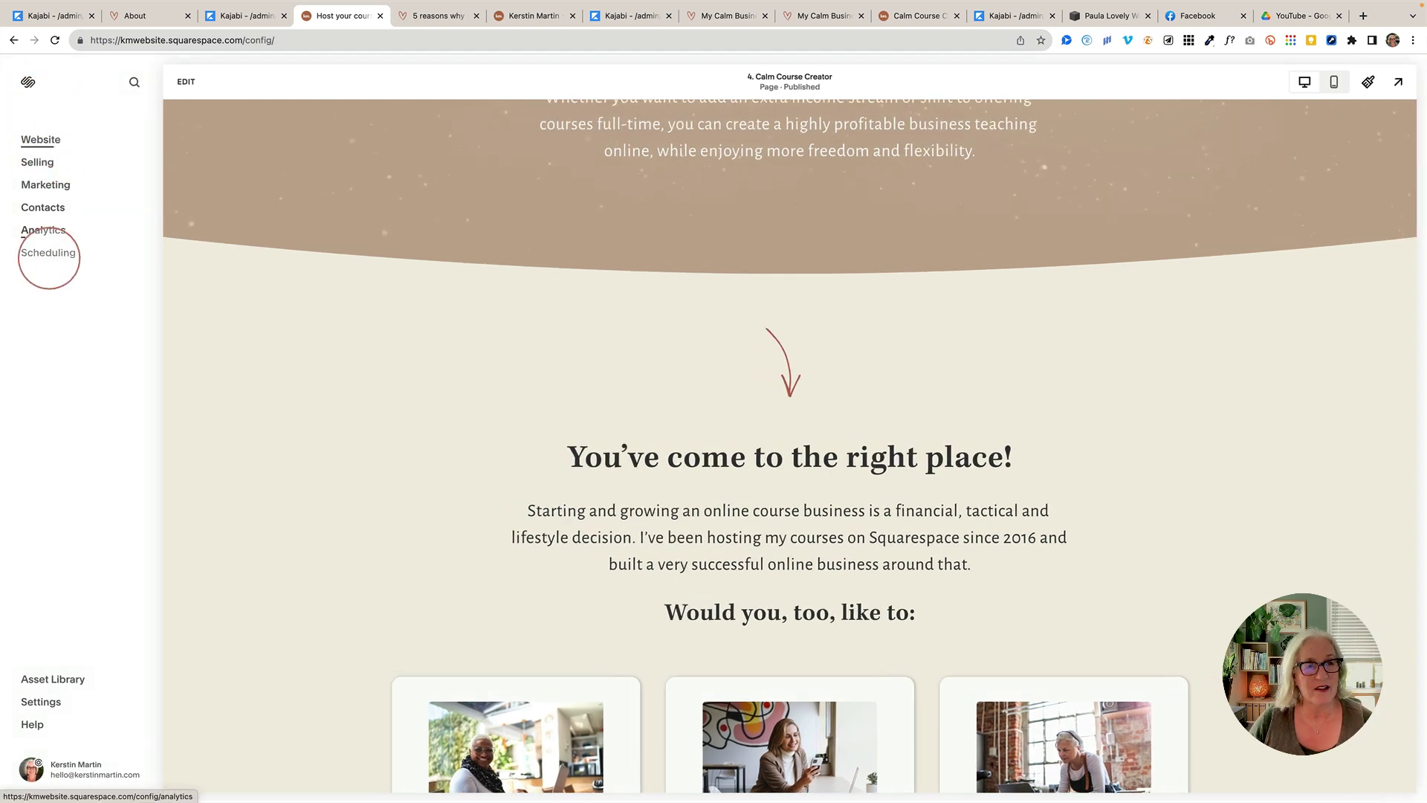
pyautogui.click(41, 140)
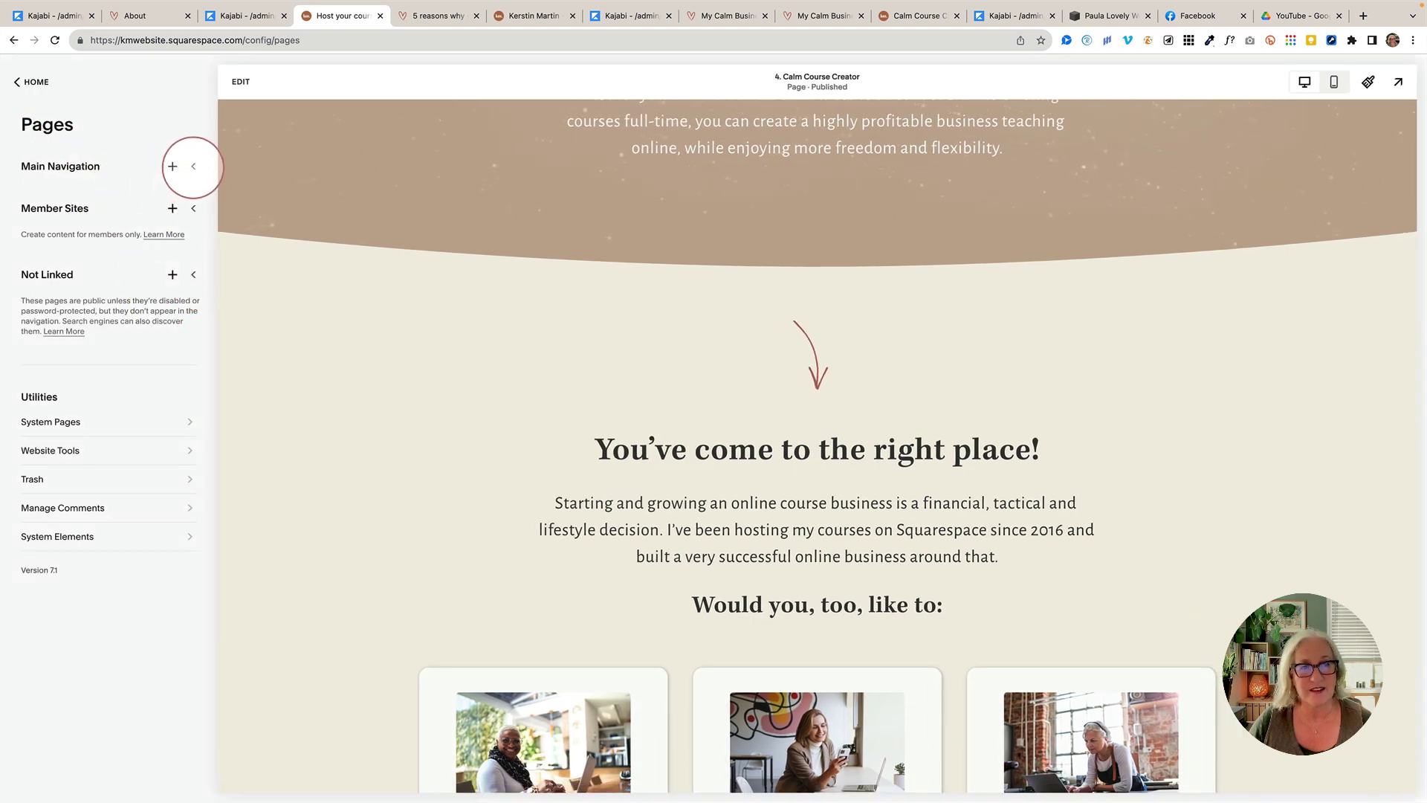
pyautogui.click(193, 166)
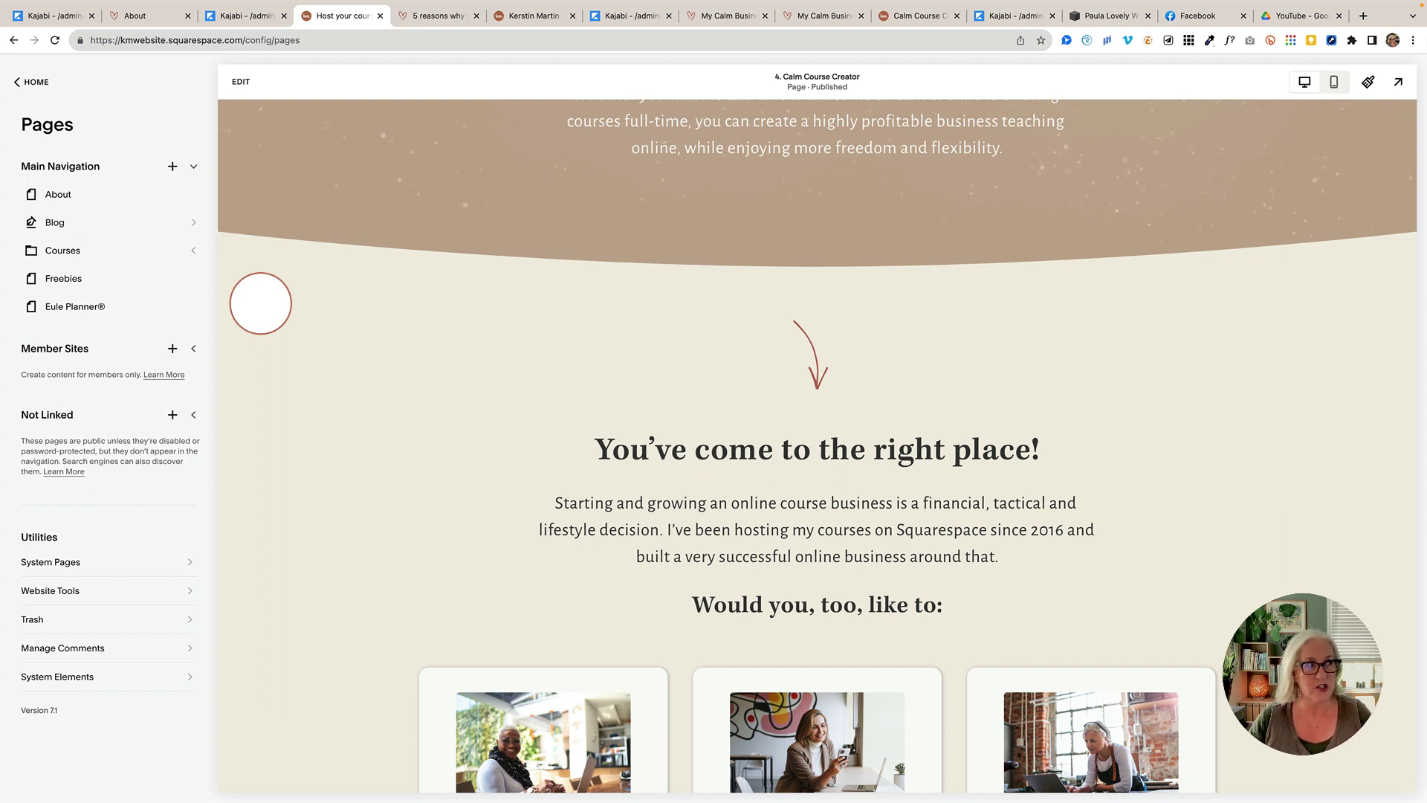
pyautogui.moveTo(95, 303)
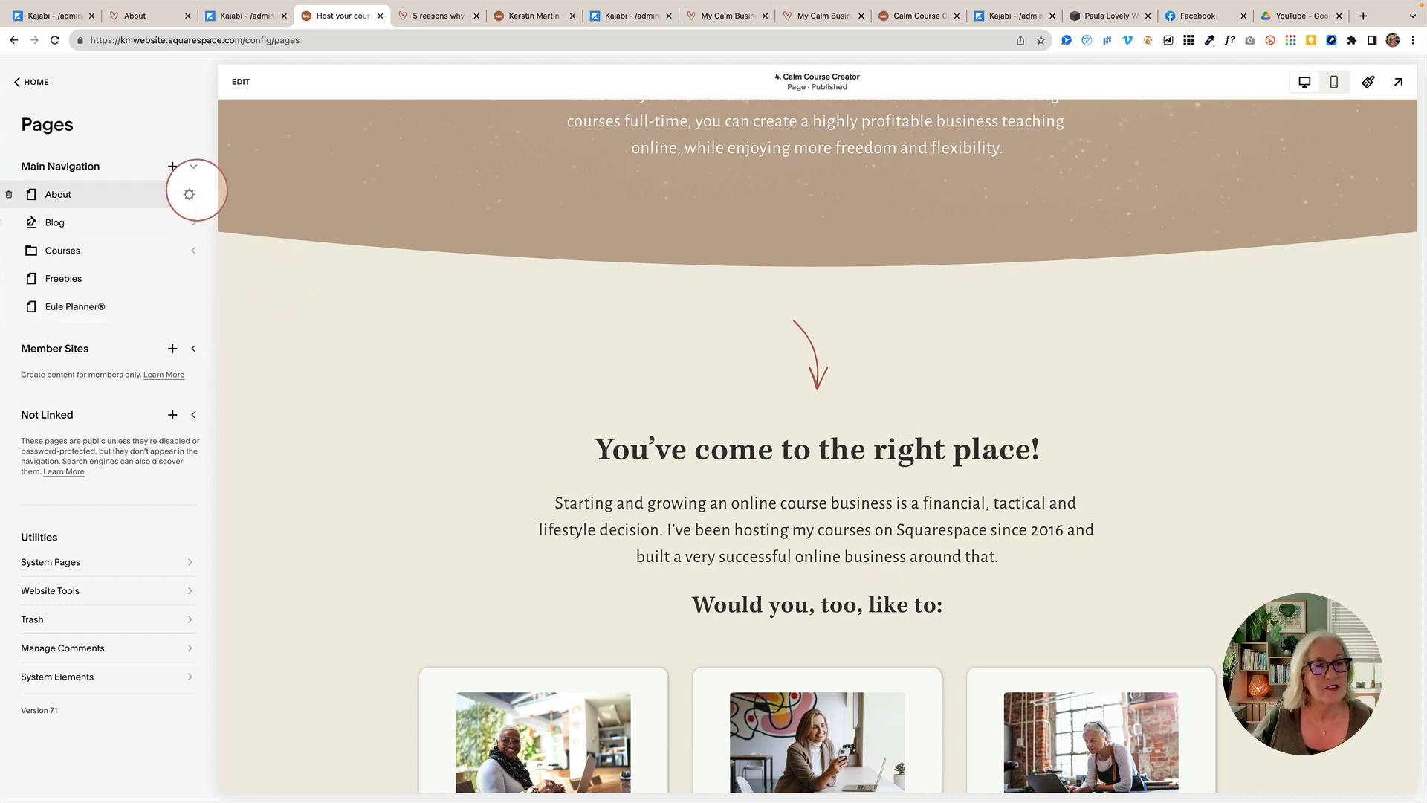
pyautogui.scroll(10, 281, 229)
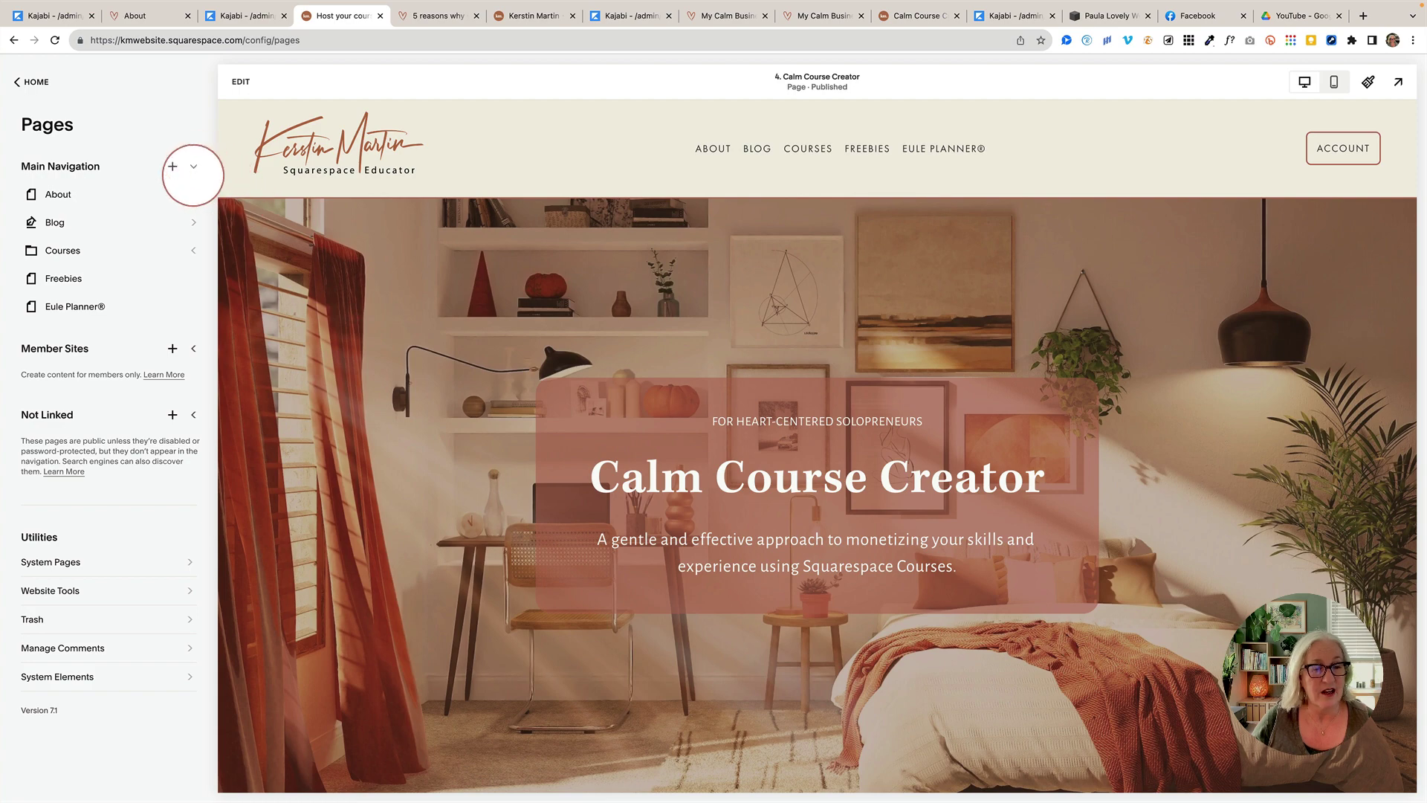
# - View the Member Sites list, and open the paywalled Calm Course Creator course from the Not Linked pages
pyautogui.click(195, 349)
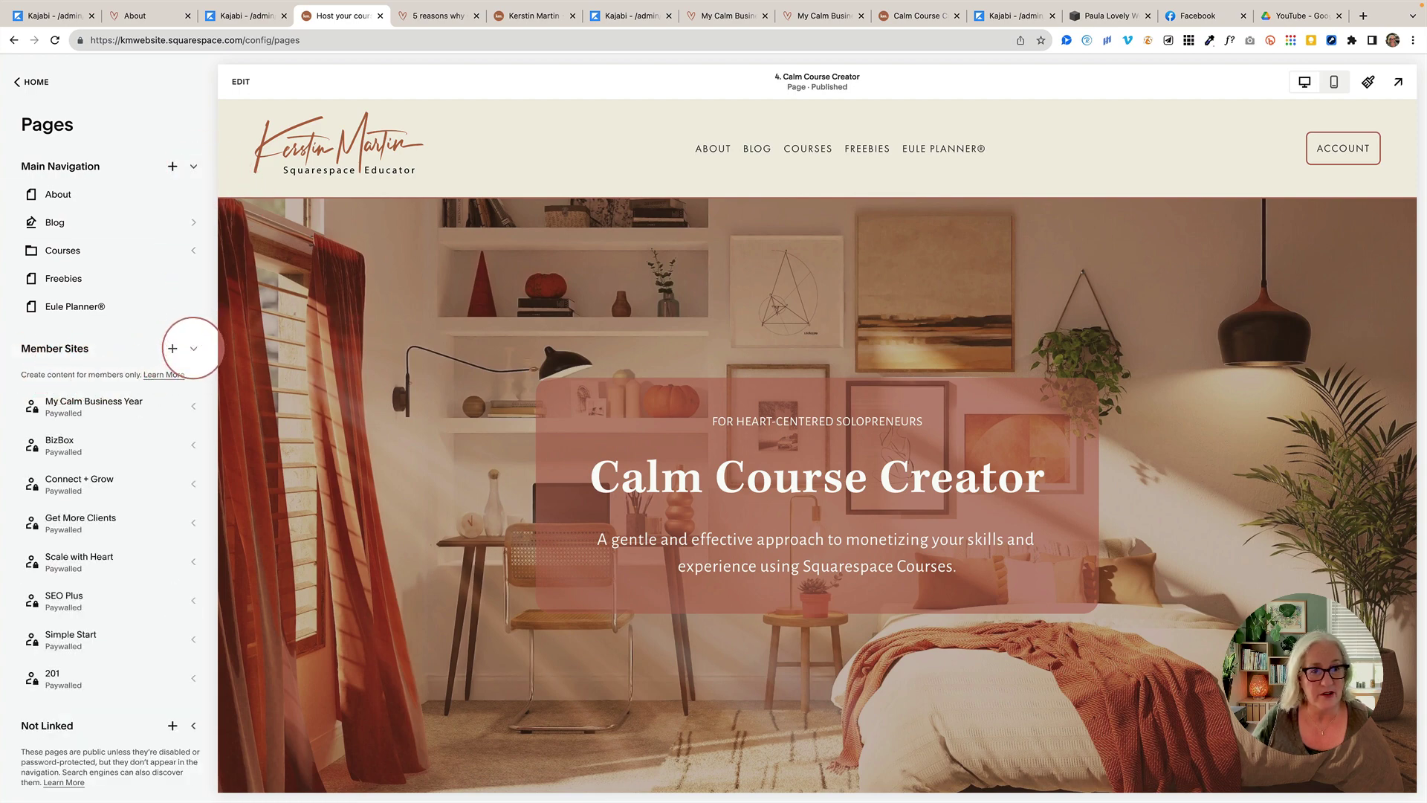
pyautogui.click(193, 348)
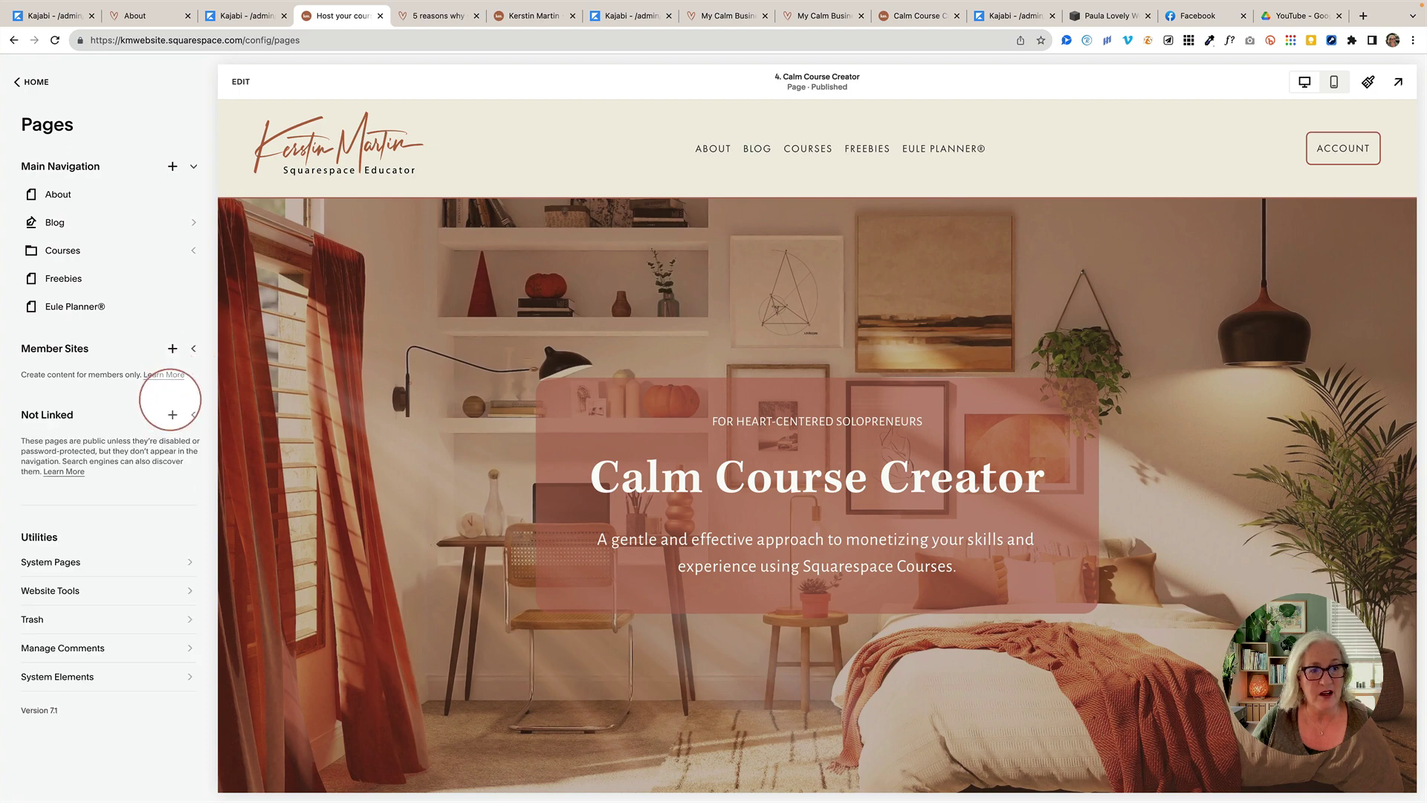
pyautogui.click(193, 413)
pyautogui.scroll(-3, 185, 394)
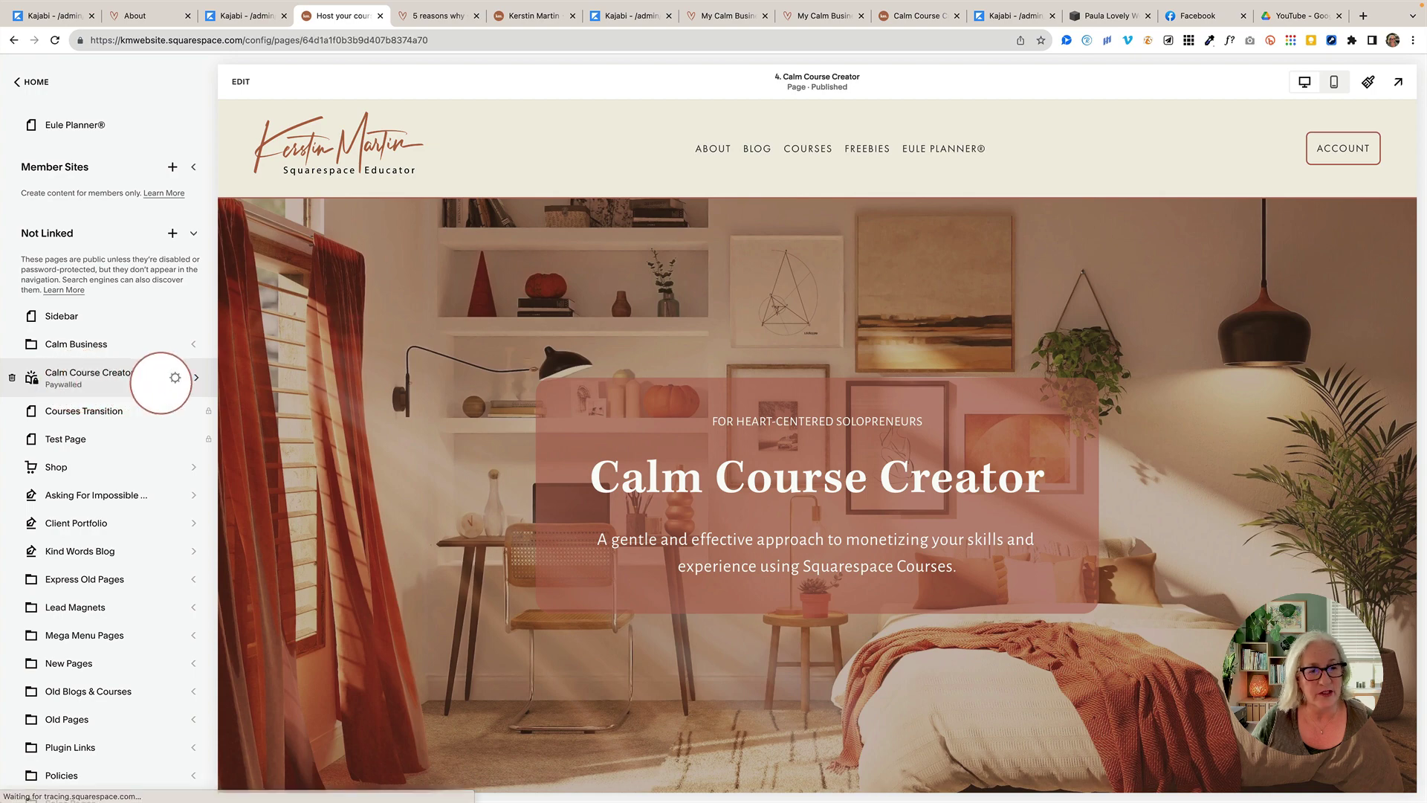
pyautogui.click(169, 375)
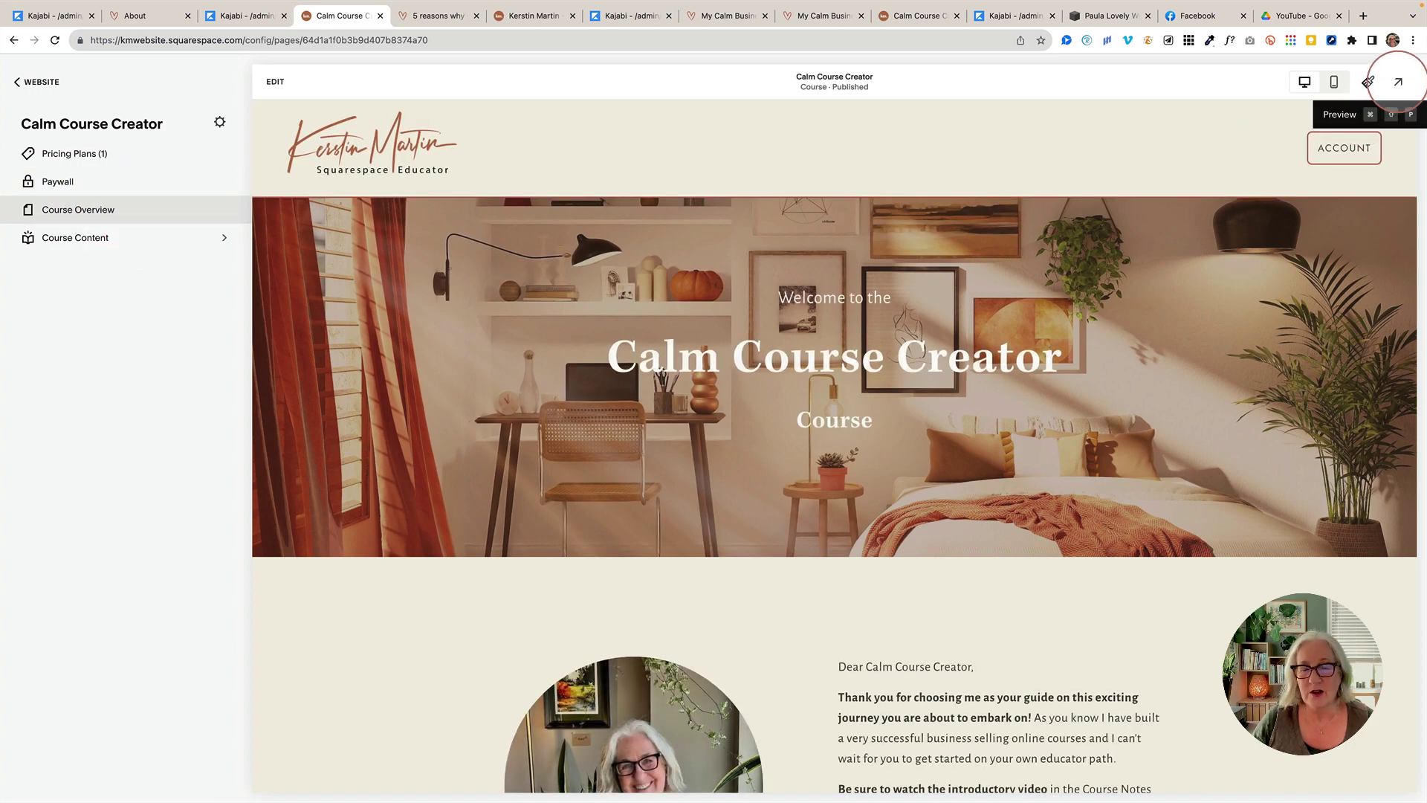
# - Preview the Calm Course Creator course overview at full size and examine its banner and welcome letter
pyautogui.click(1398, 81)
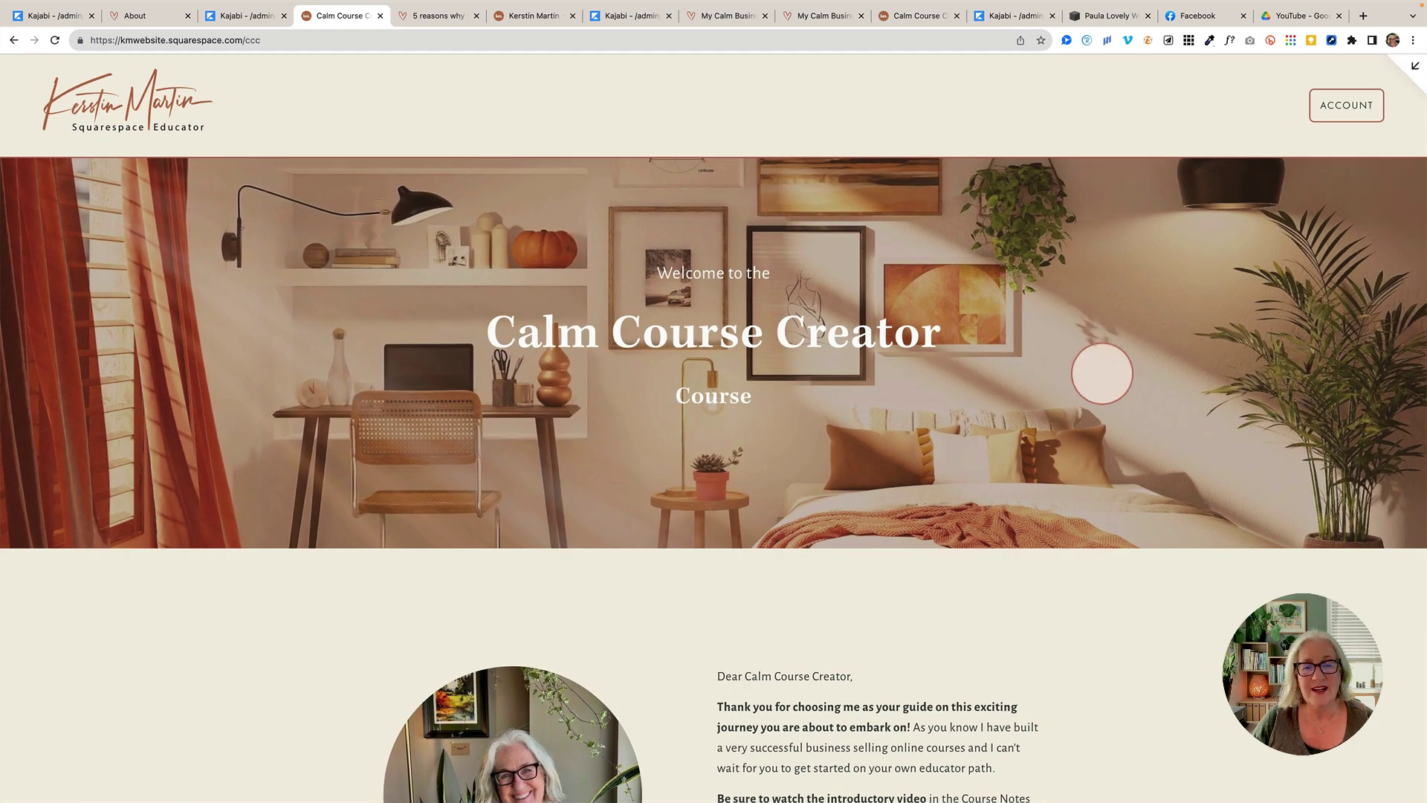
pyautogui.scroll(-3, 1102, 373)
pyautogui.scroll(3, 1101, 373)
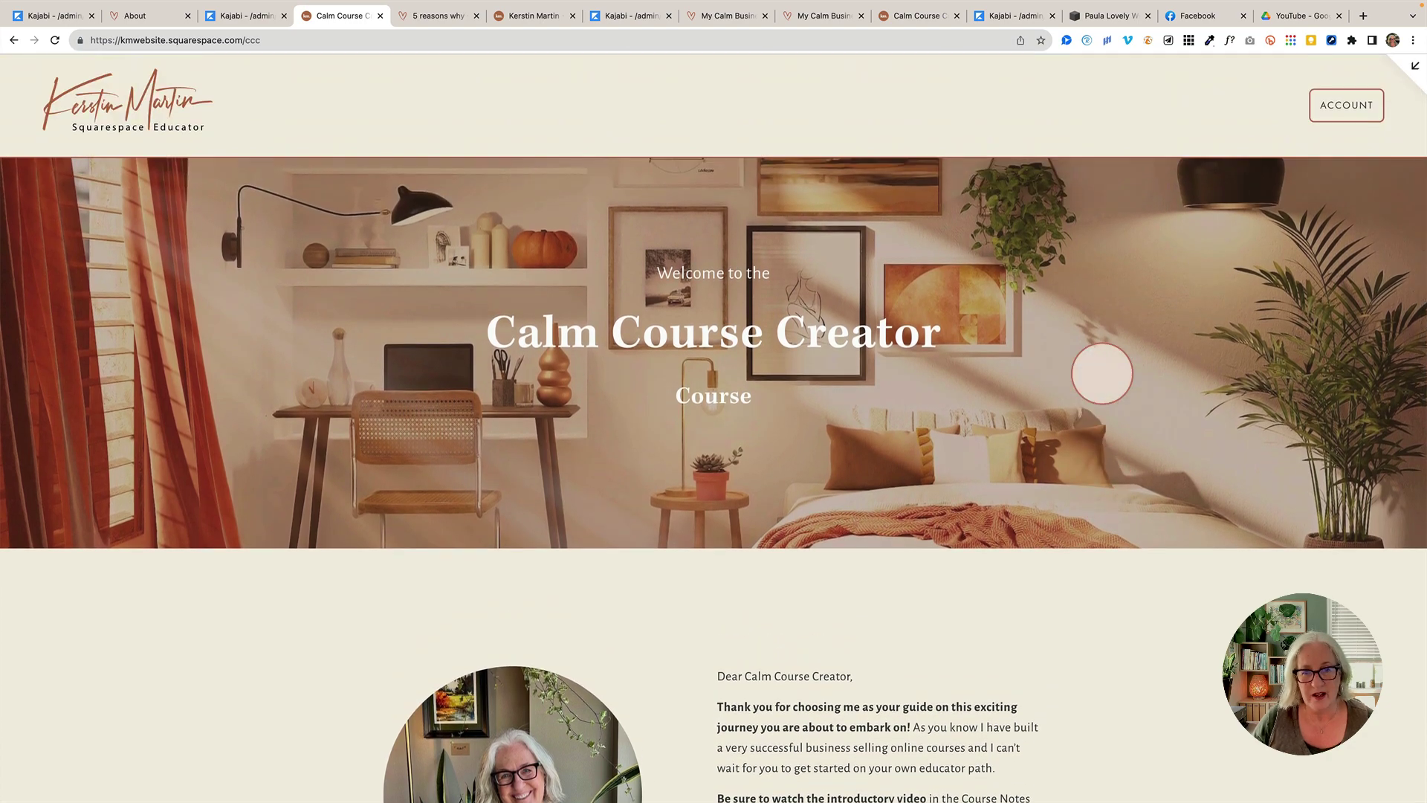
pyautogui.scroll(-5, 1101, 373)
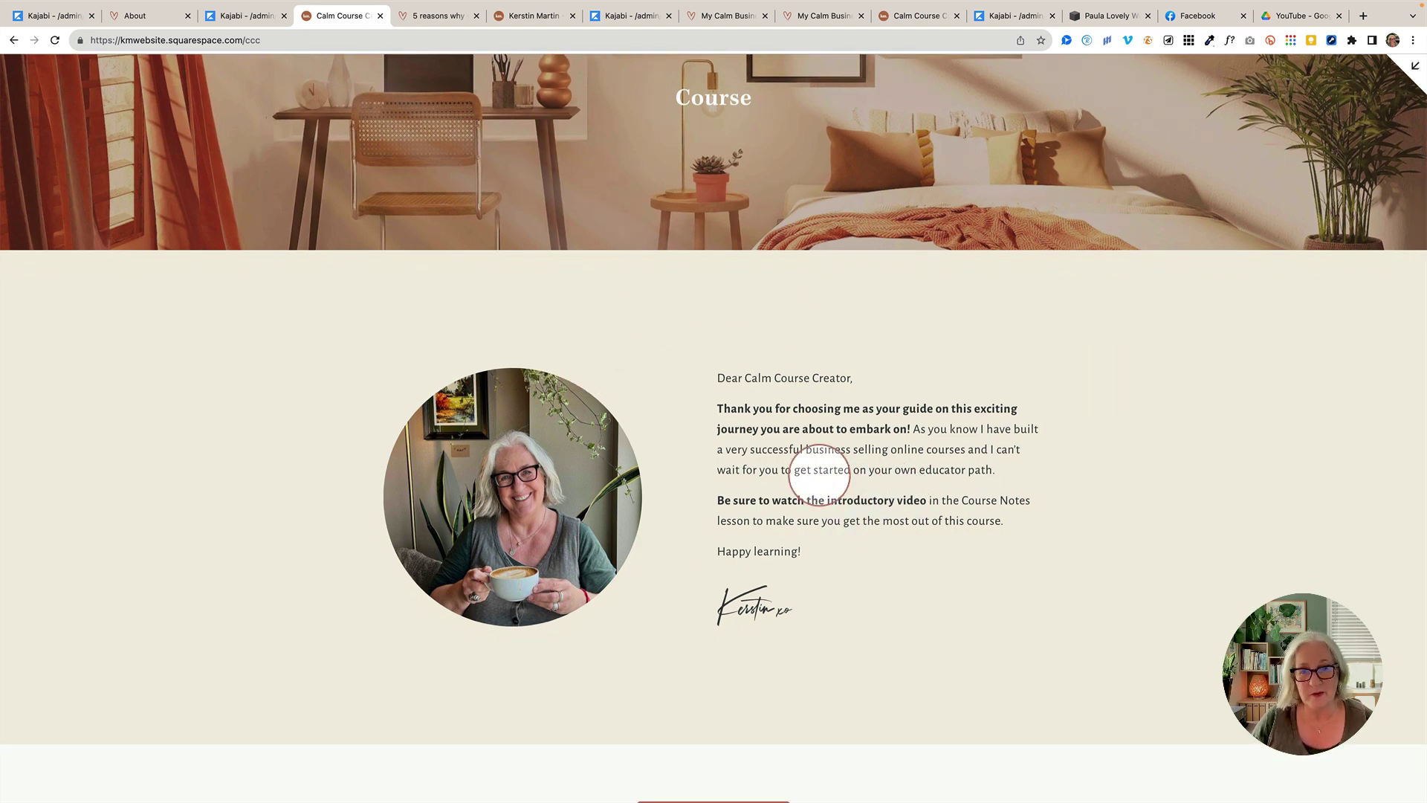
# - Examine the progress bar and the Start Here, Squarespace Courses and Course Content lesson lists on the Calm Course Creator overview page
pyautogui.scroll(-2, 1069, 563)
pyautogui.scroll(-7, 1069, 563)
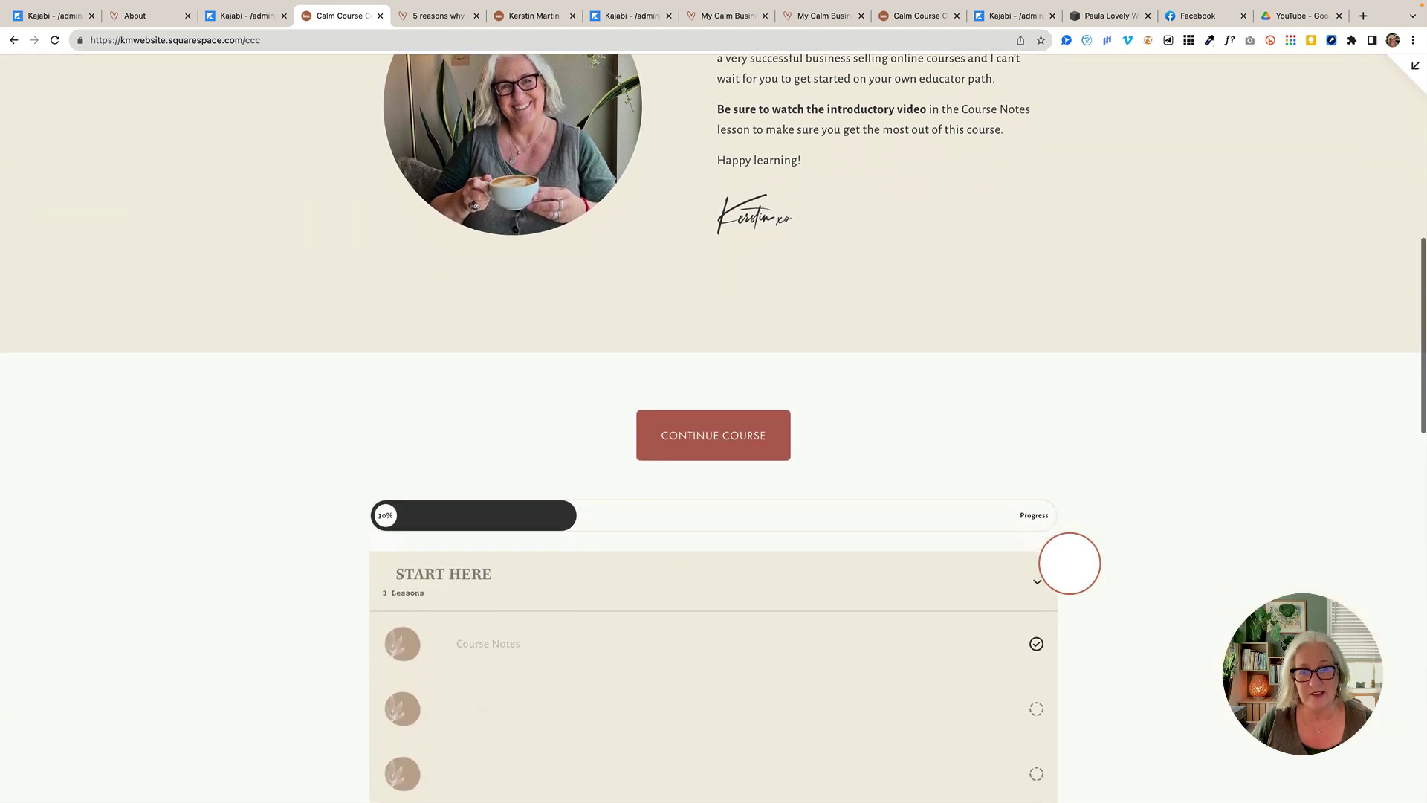
pyautogui.scroll(1, 1069, 563)
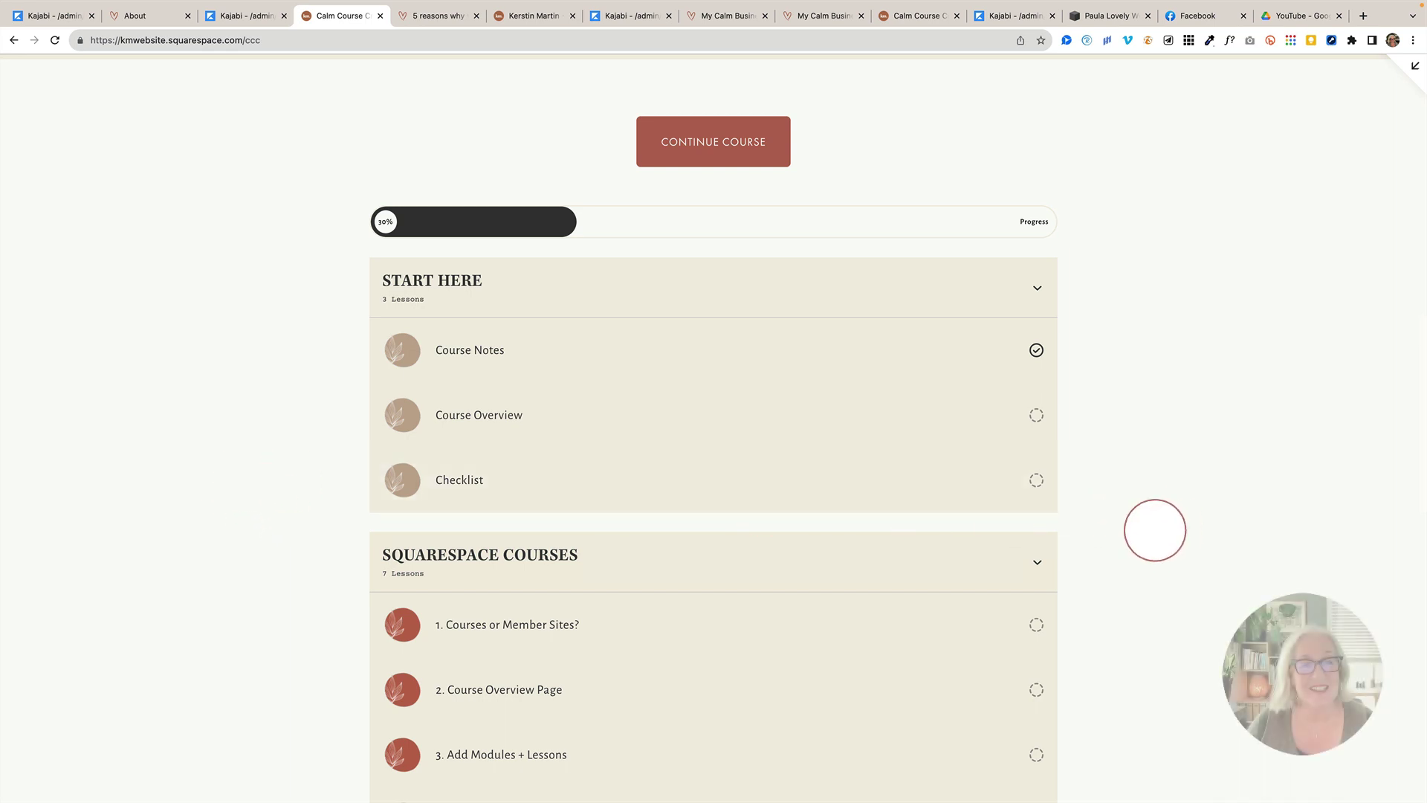
pyautogui.scroll(-7, 1154, 530)
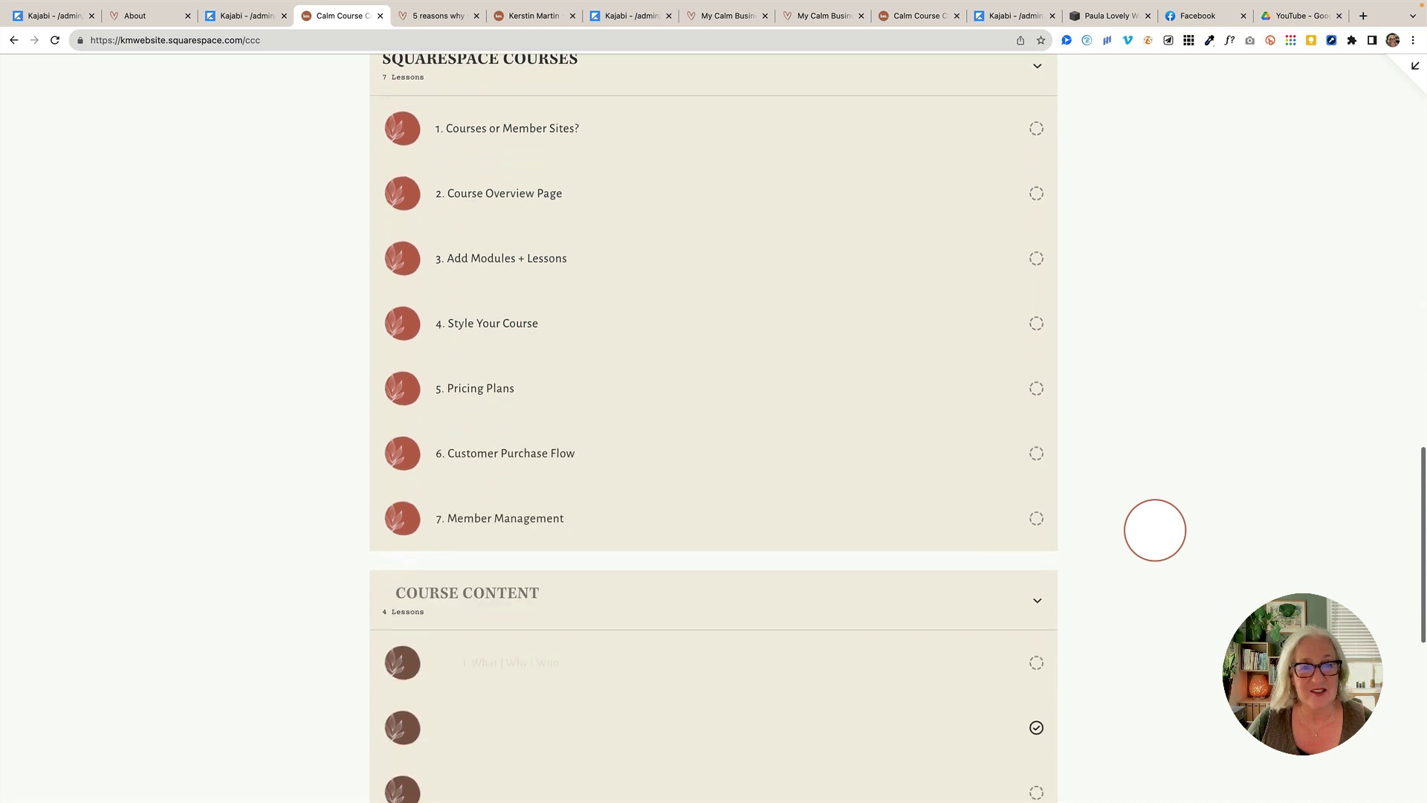
pyautogui.scroll(-4, 1154, 530)
pyautogui.scroll(7, 1154, 530)
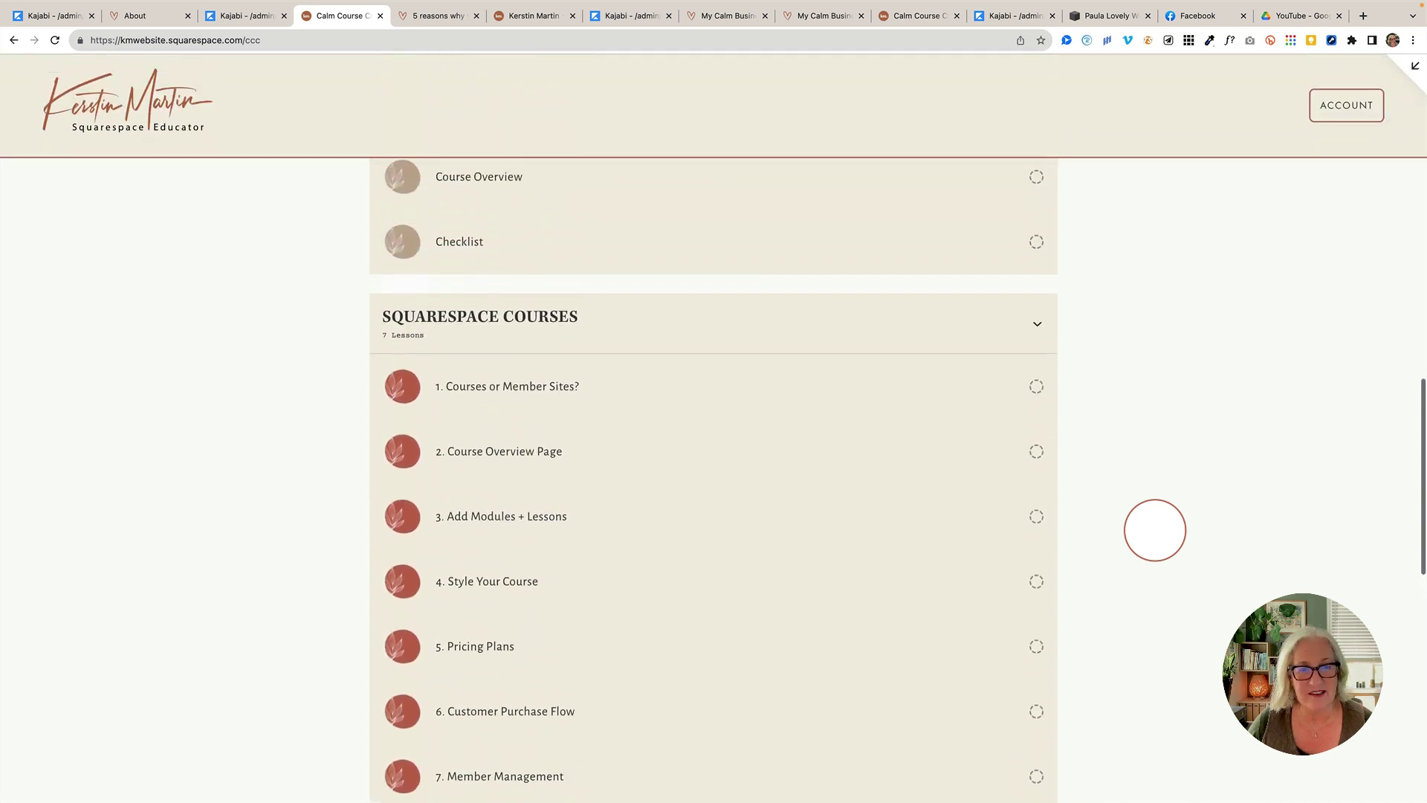
pyautogui.scroll(-7, 644, 614)
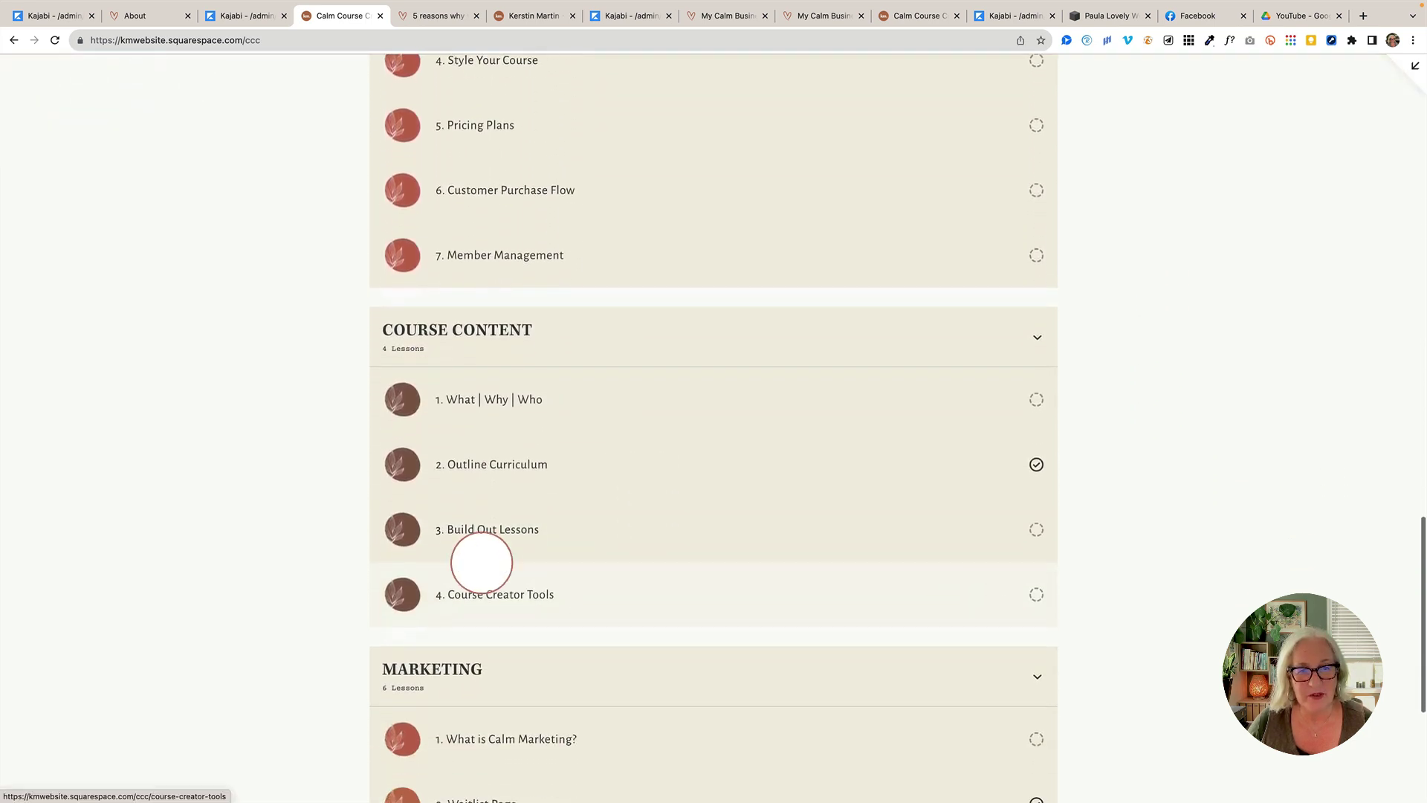
# - Open the "2. Outline Curriculum" lesson from the Course Content module and view its header and video section
pyautogui.click(495, 461)
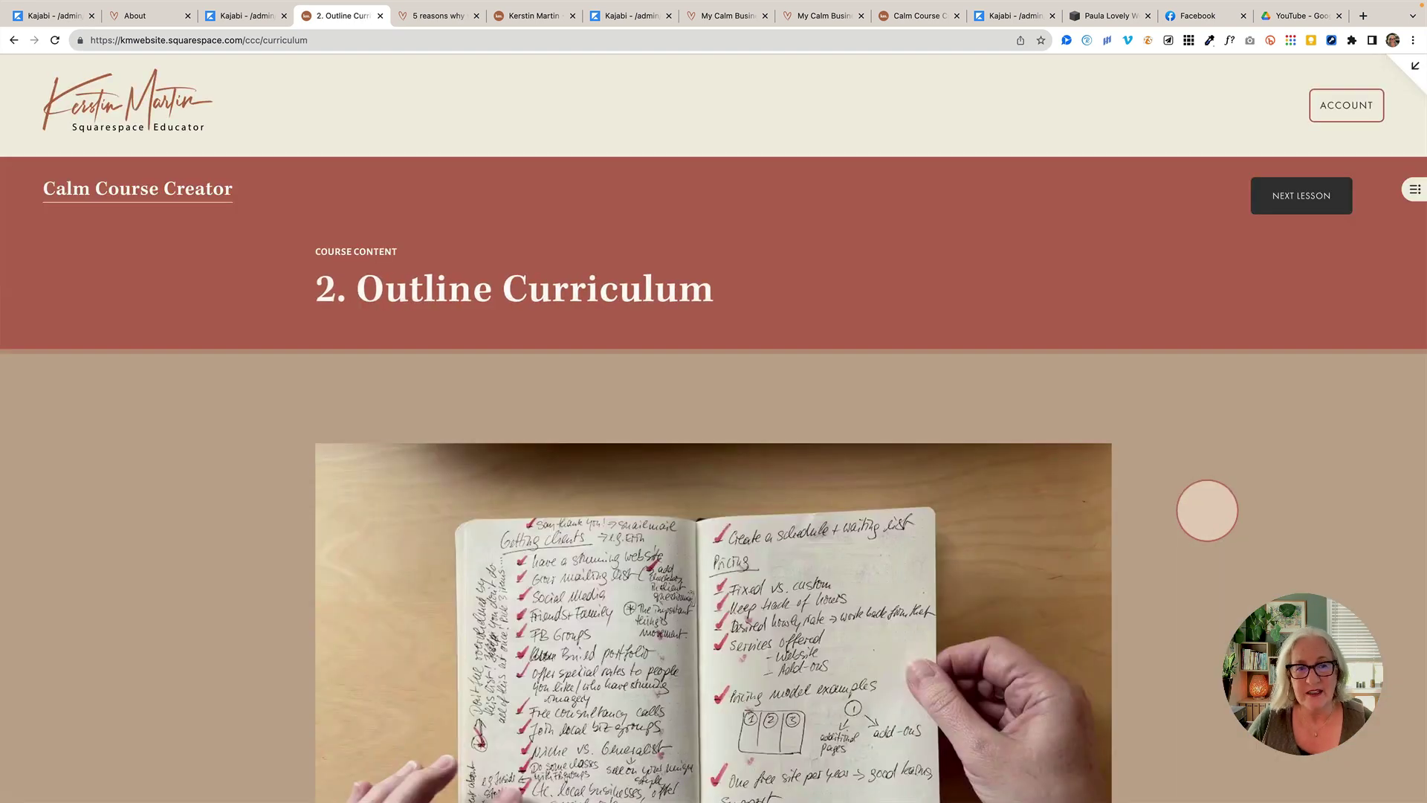
pyautogui.scroll(-1, 1206, 510)
pyautogui.scroll(1, 1200, 494)
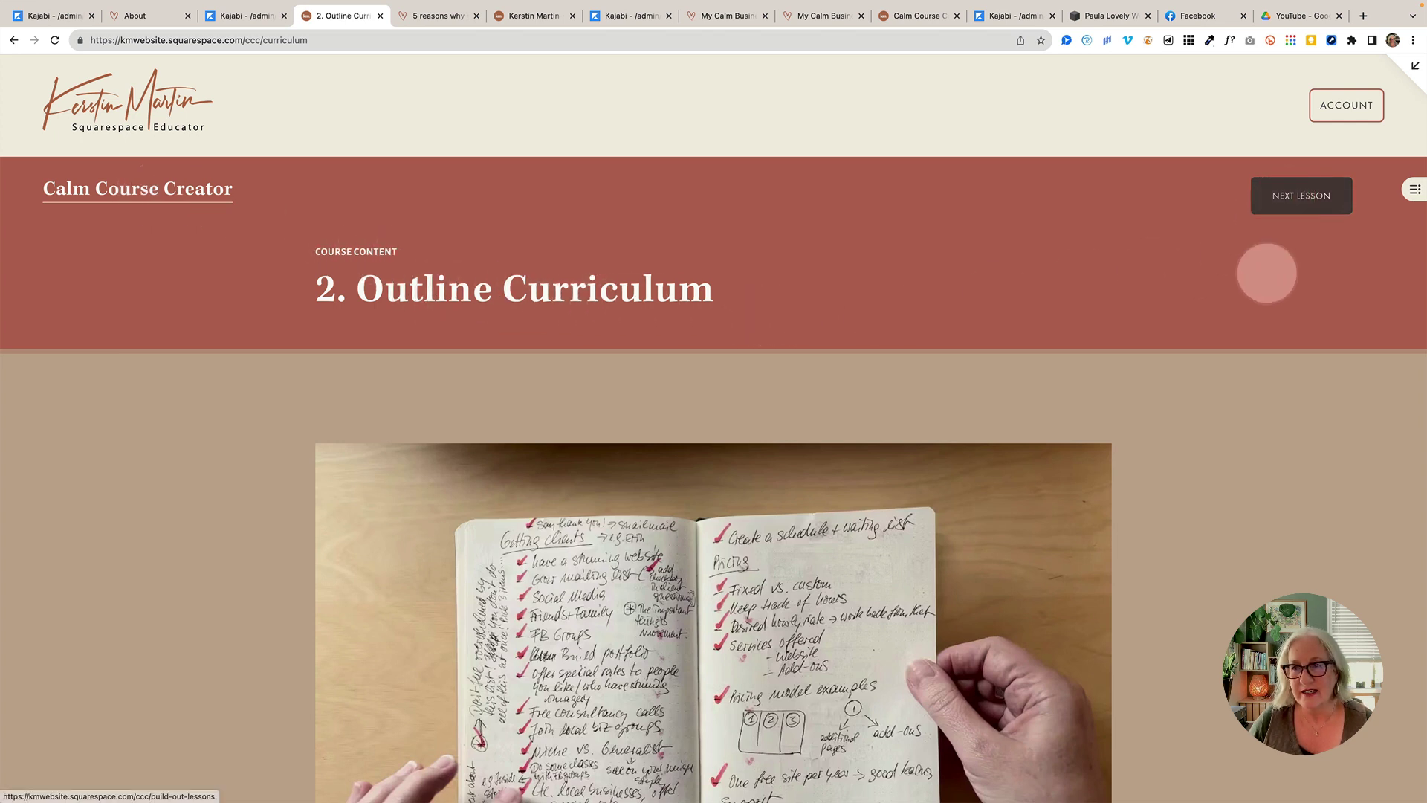
pyautogui.scroll(-5, 1194, 425)
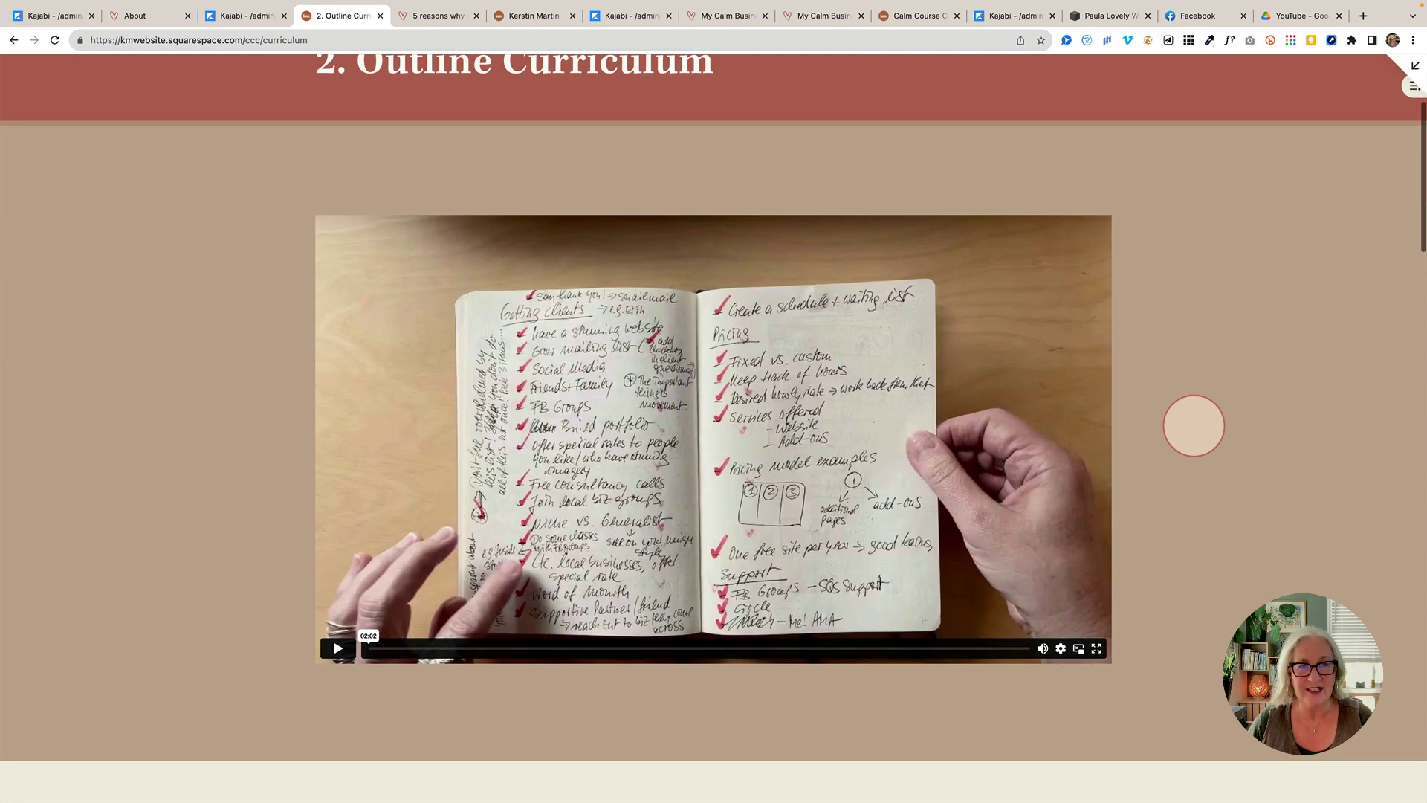
pyautogui.scroll(-1, 1140, 430)
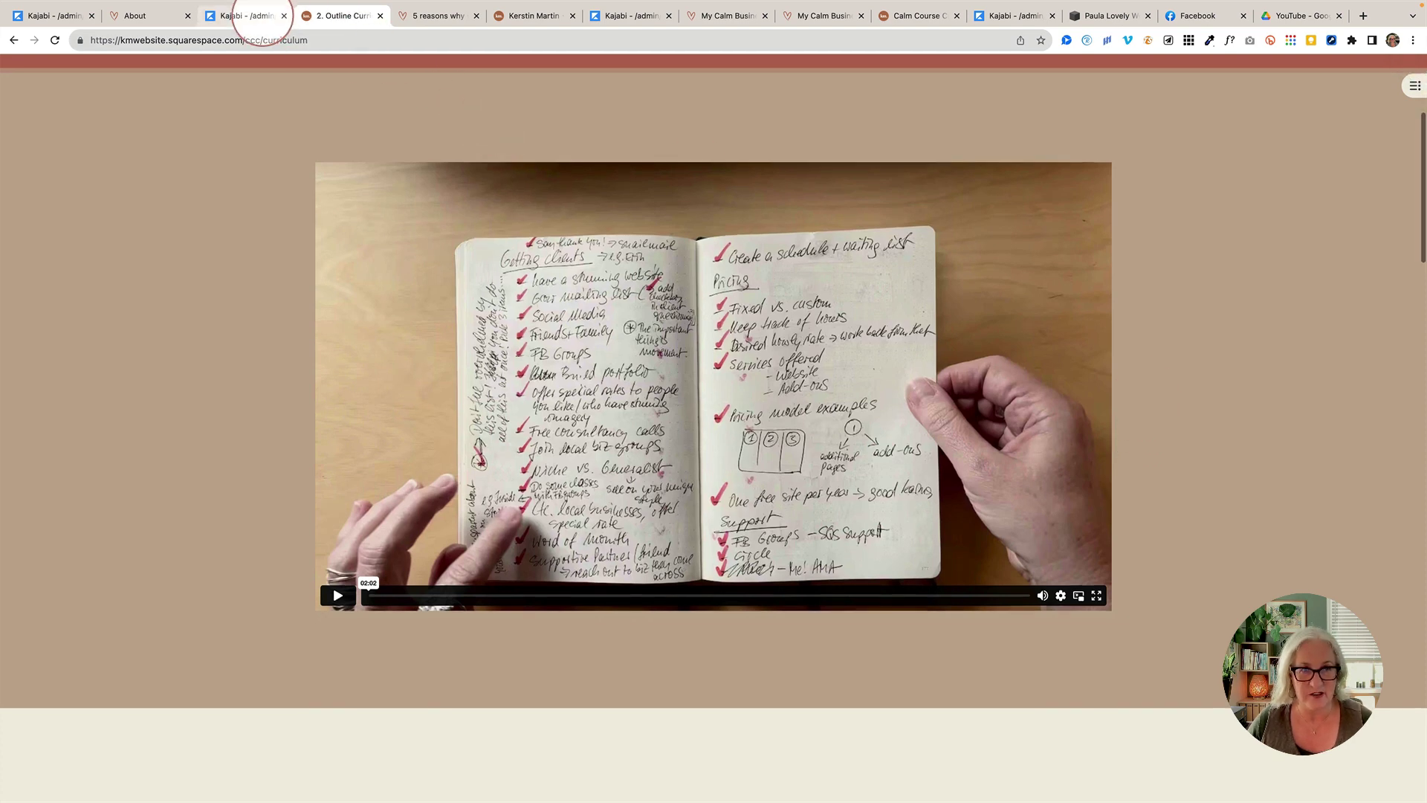
# - Switch to Kajabi's "Welcome to Get More Clients!" lesson and view its video, text and image layout
pyautogui.click(262, 15)
pyautogui.click(630, 16)
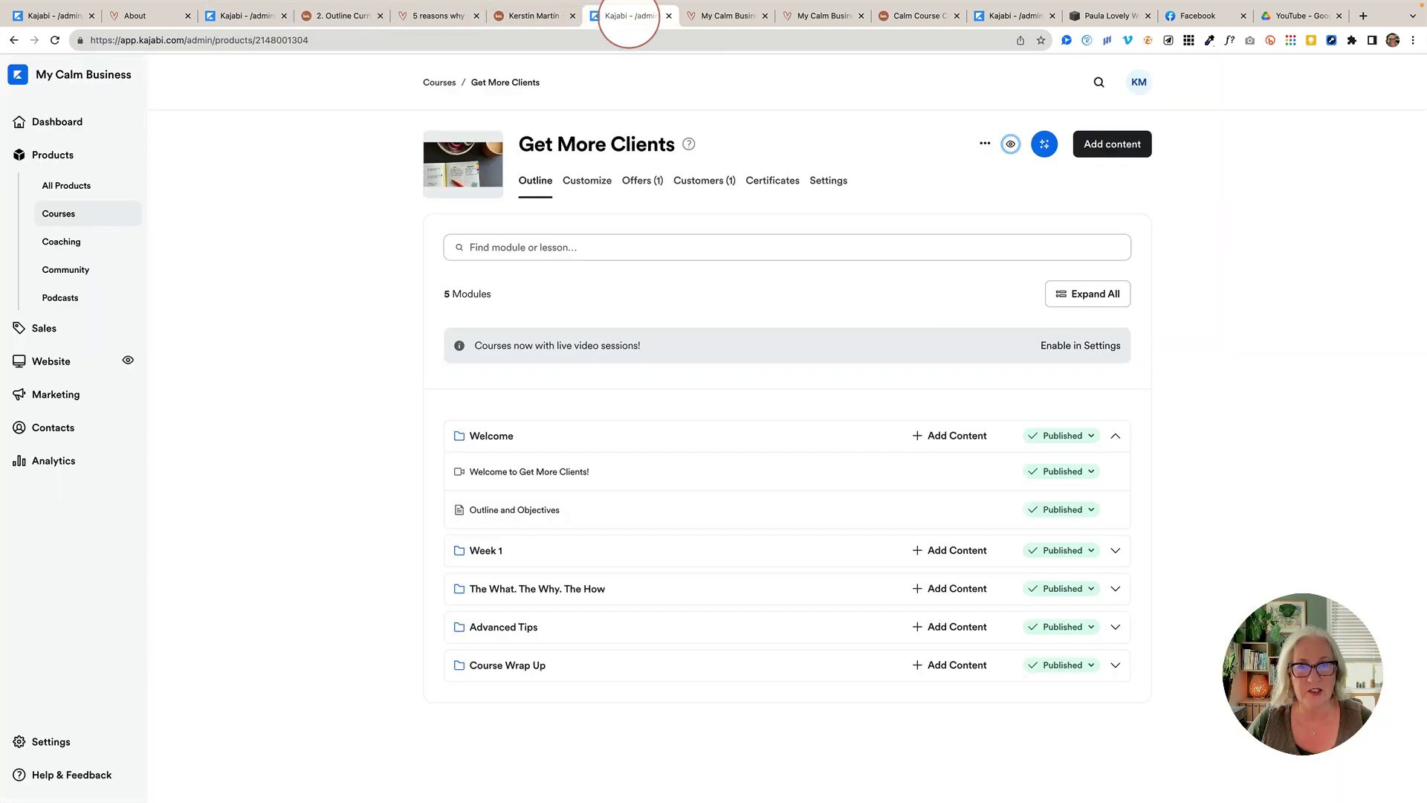
pyautogui.click(1017, 16)
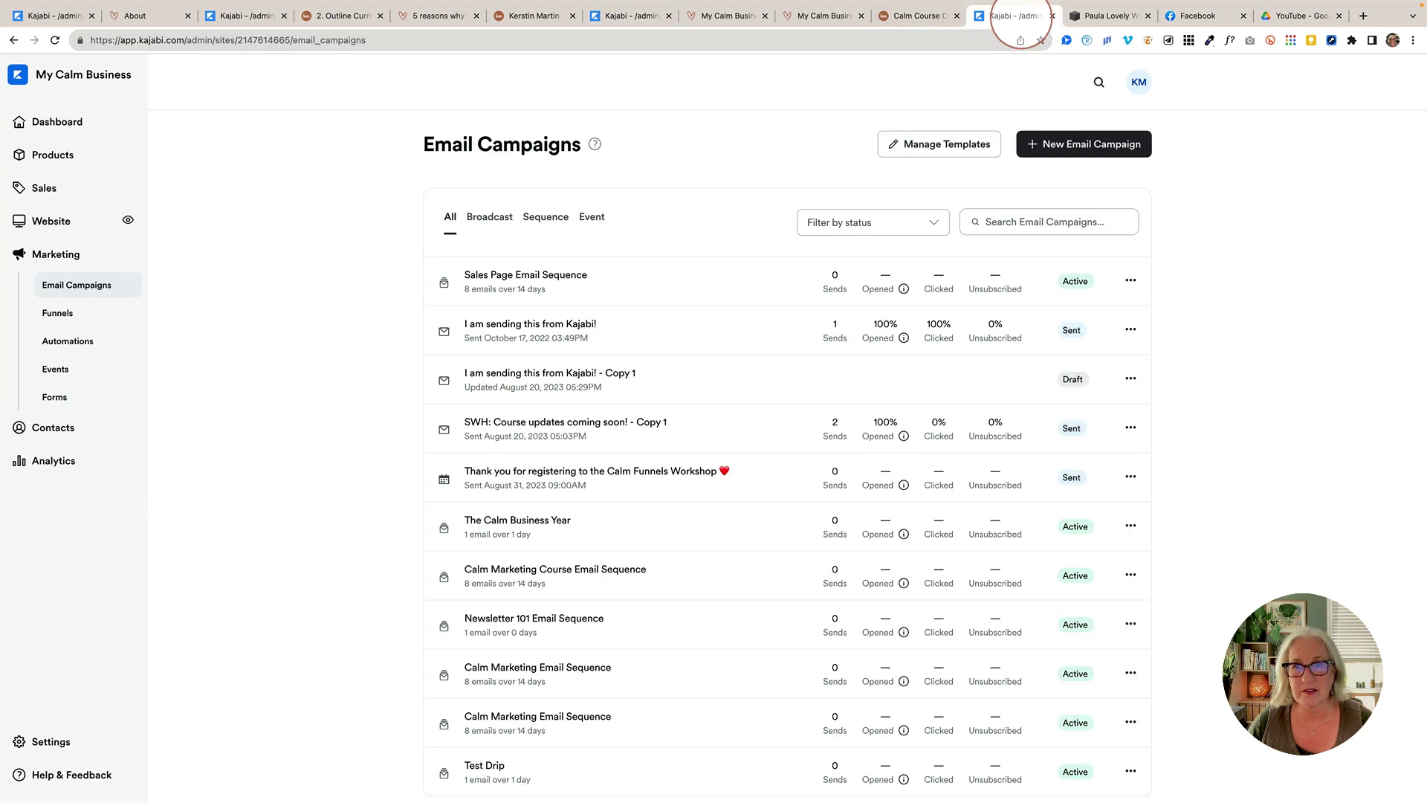
pyautogui.click(823, 16)
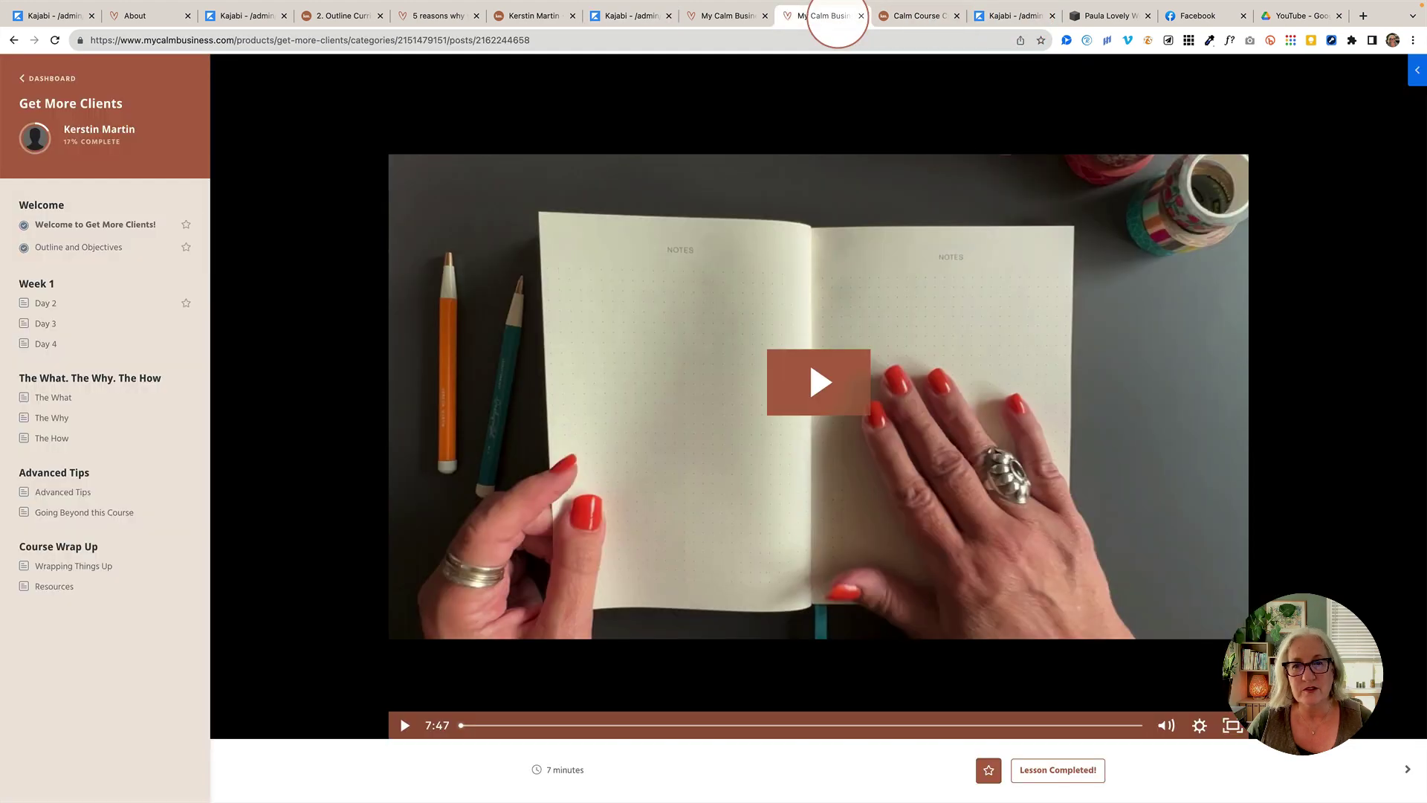
pyautogui.scroll(-3, 283, 332)
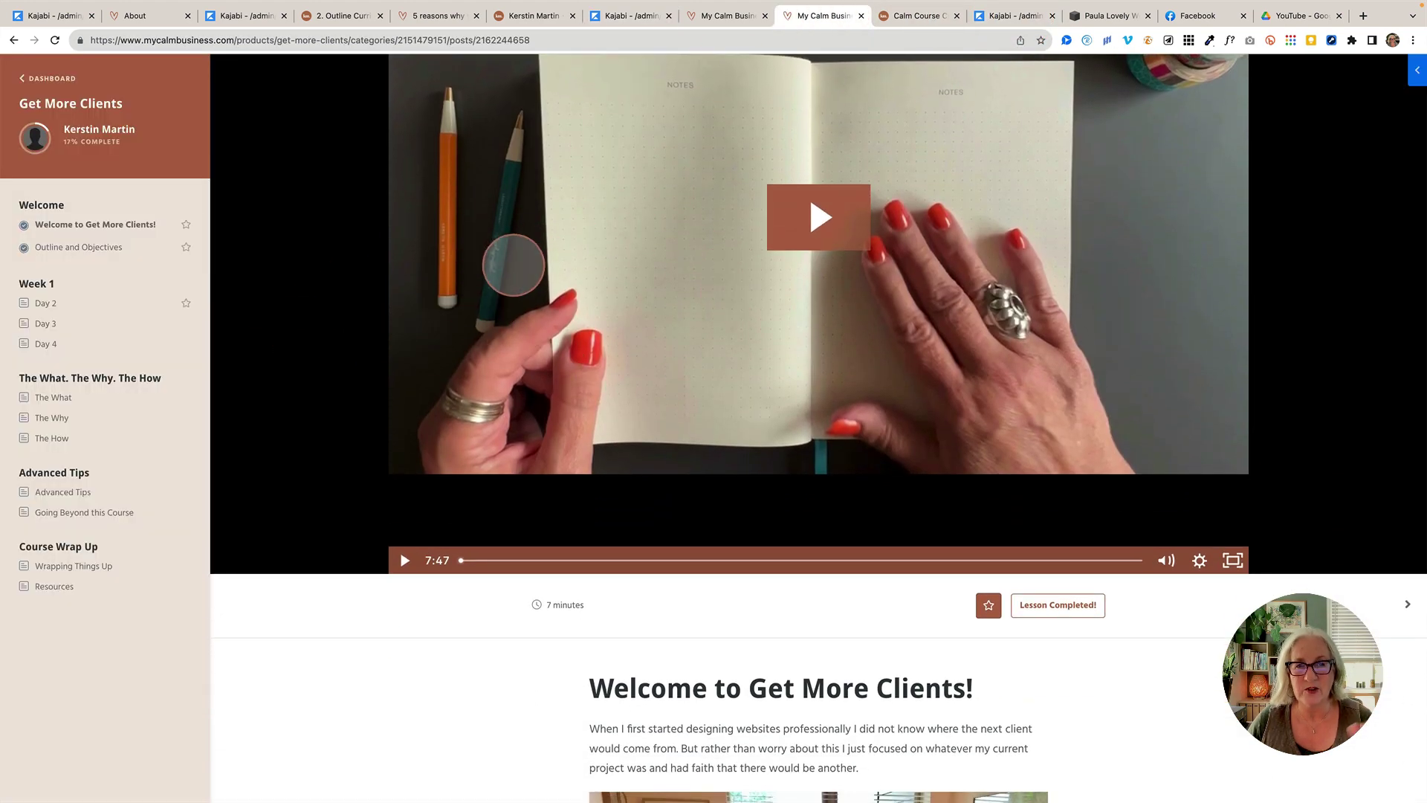
pyautogui.scroll(-5, 513, 264)
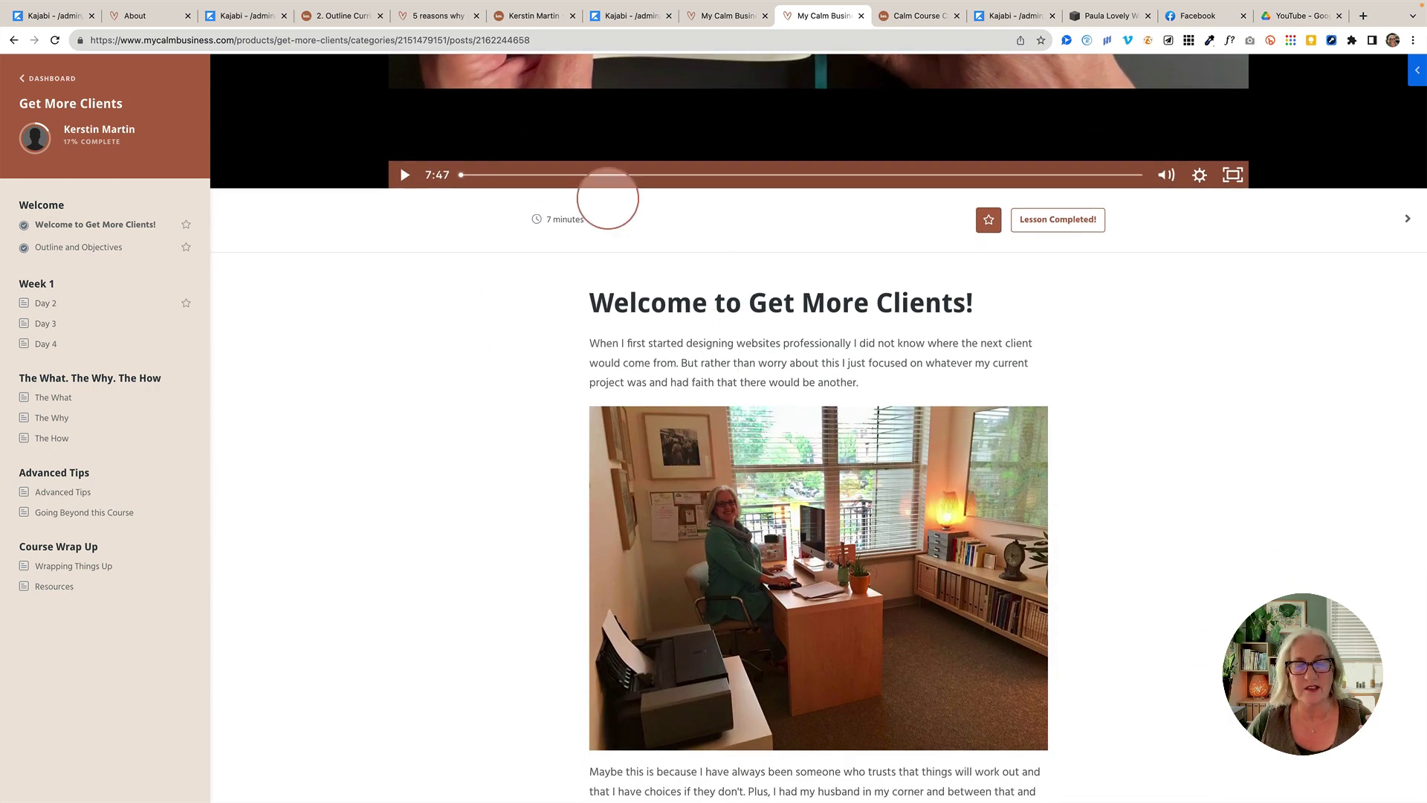
# - Return to the Squarespace "2. Outline Curriculum" lesson and view how its video sits below the title header
pyautogui.click(338, 16)
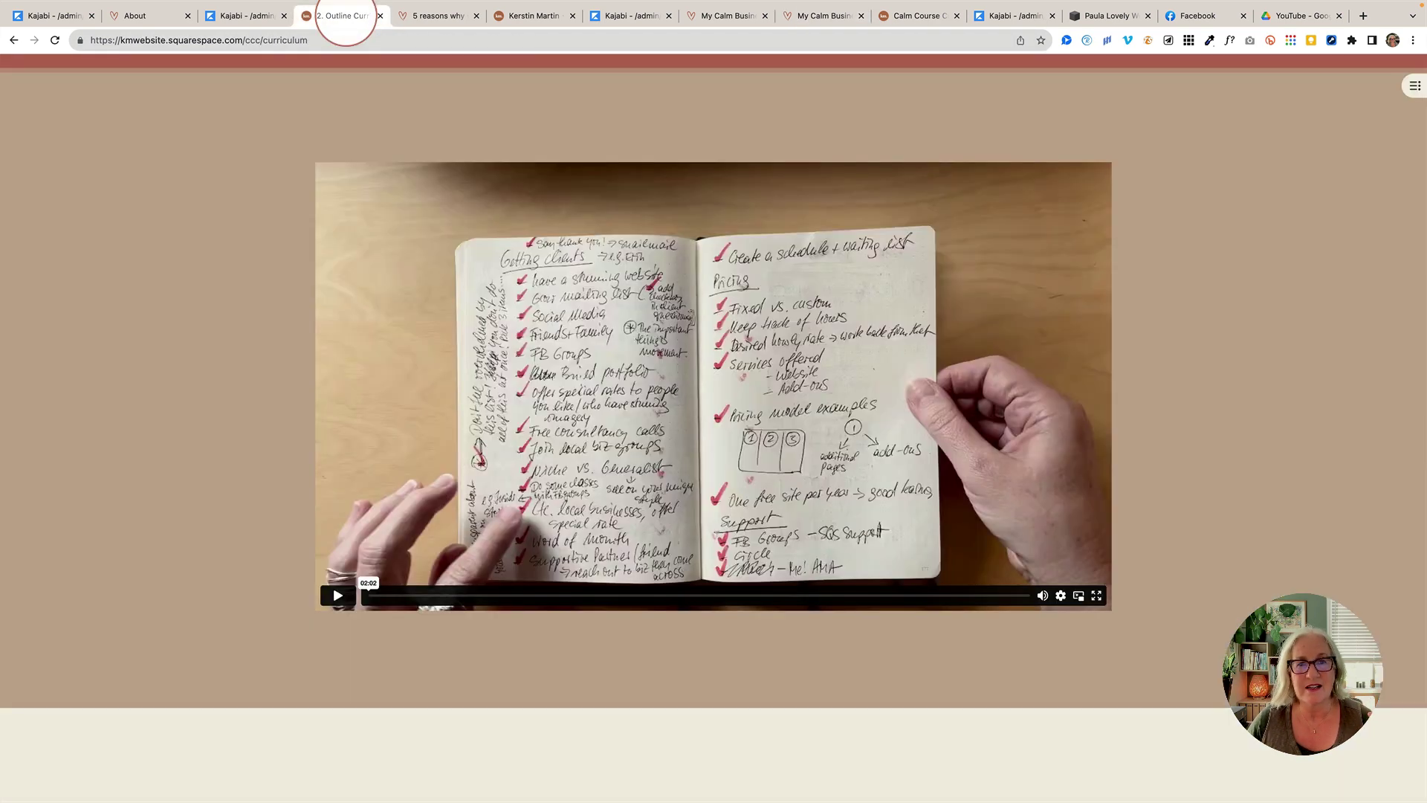
pyautogui.scroll(-1, 230, 288)
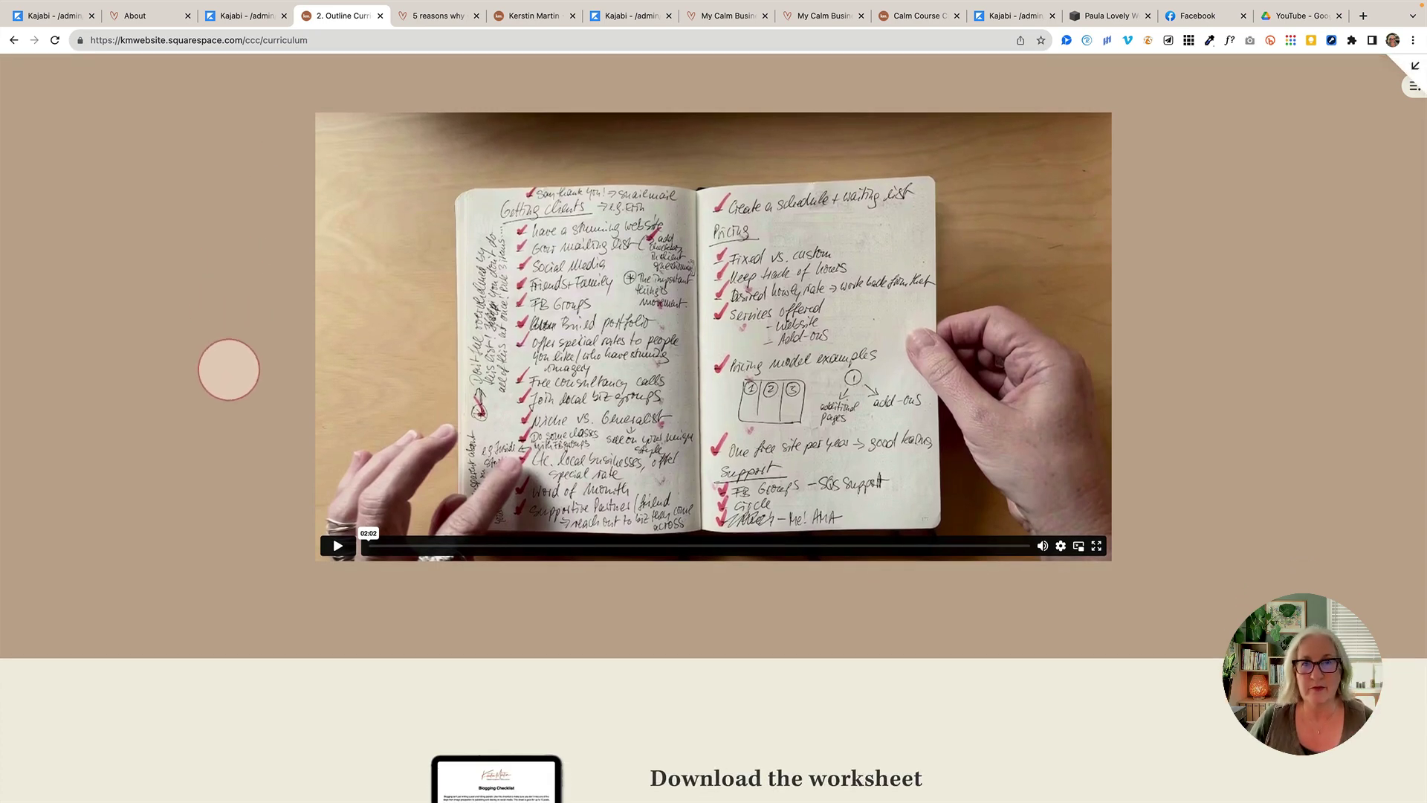
pyautogui.scroll(3, 228, 370)
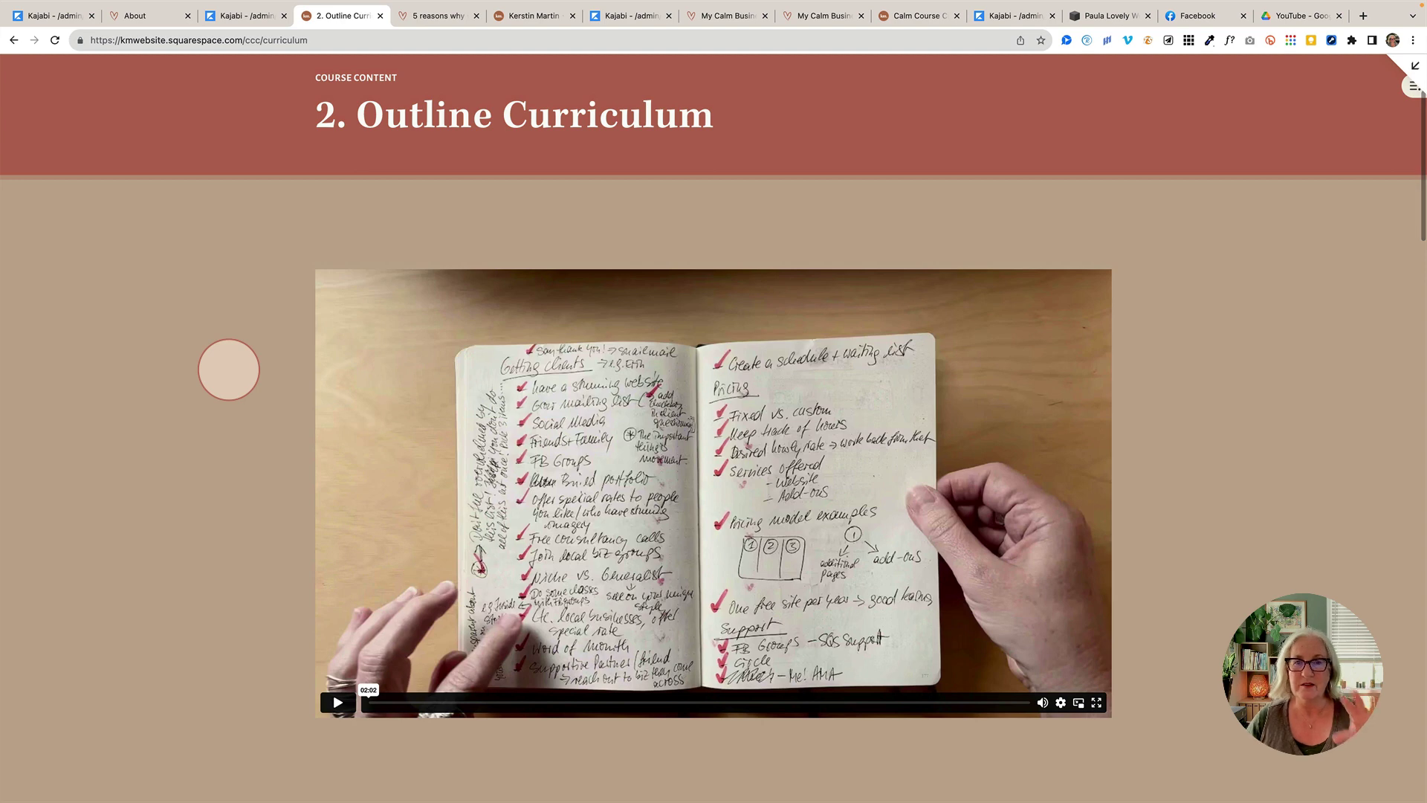
pyautogui.scroll(-1, 229, 369)
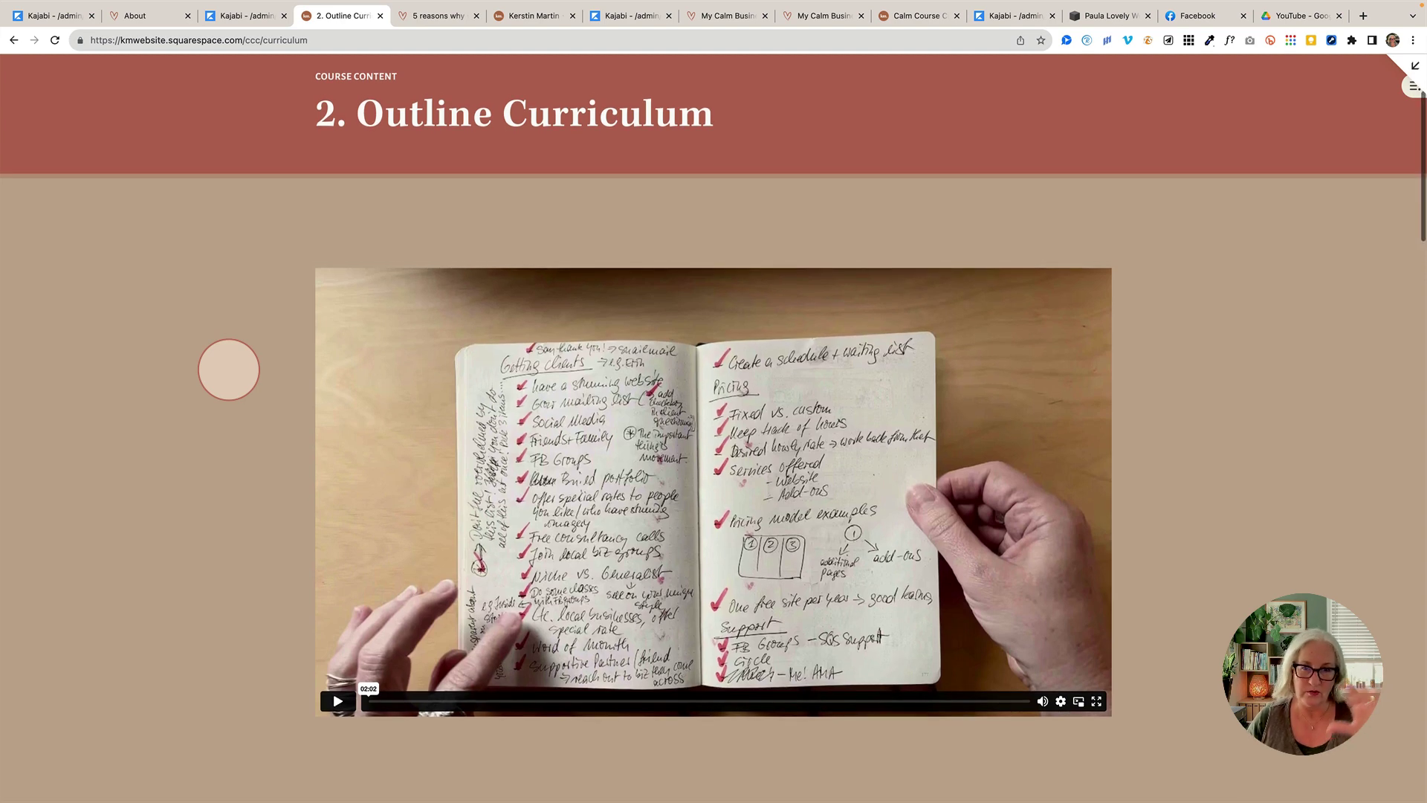
# - Examine the lesson's worksheet download section and the styled text on process, course contents, and modules and lessons
pyautogui.scroll(-3, 229, 369)
pyautogui.scroll(-4, 229, 370)
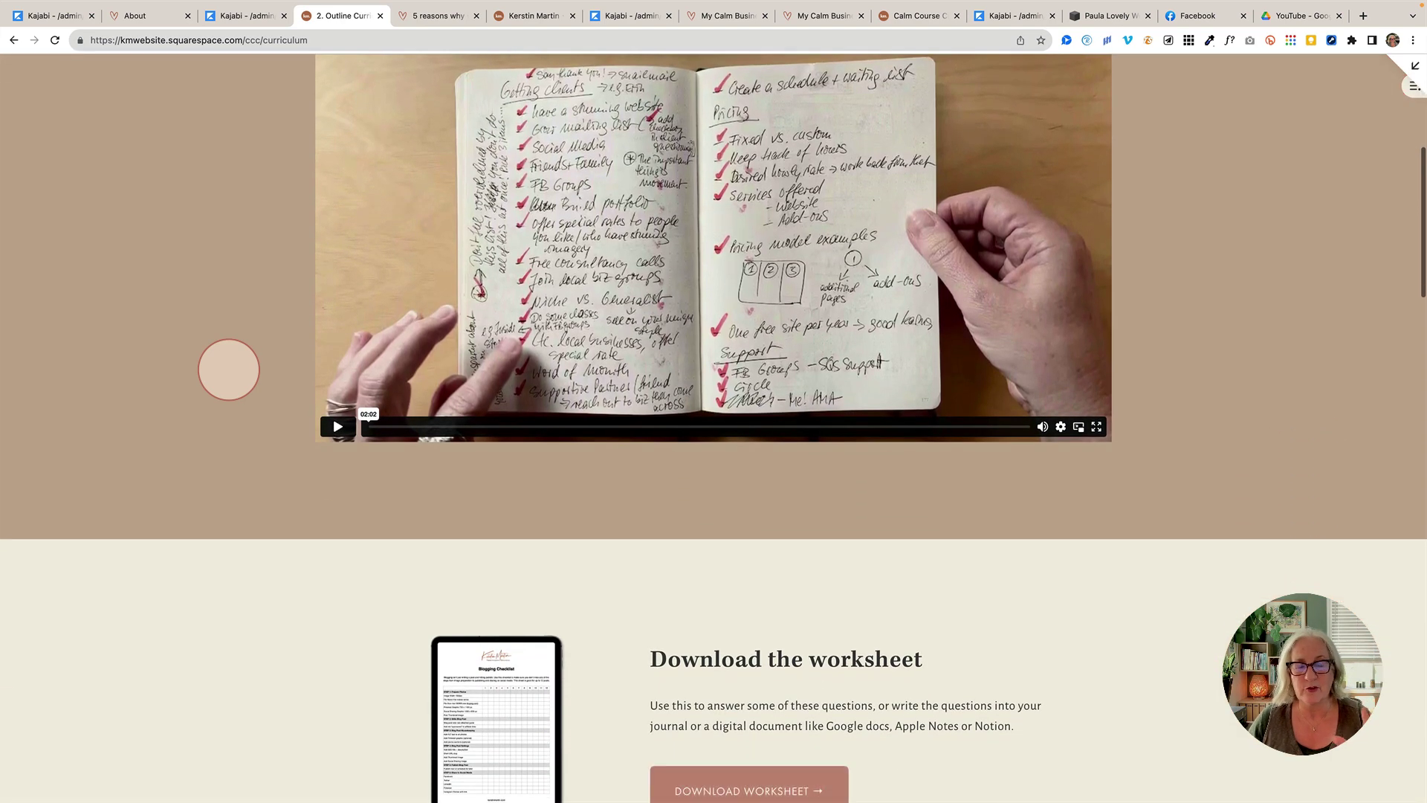
pyautogui.scroll(-1, 229, 411)
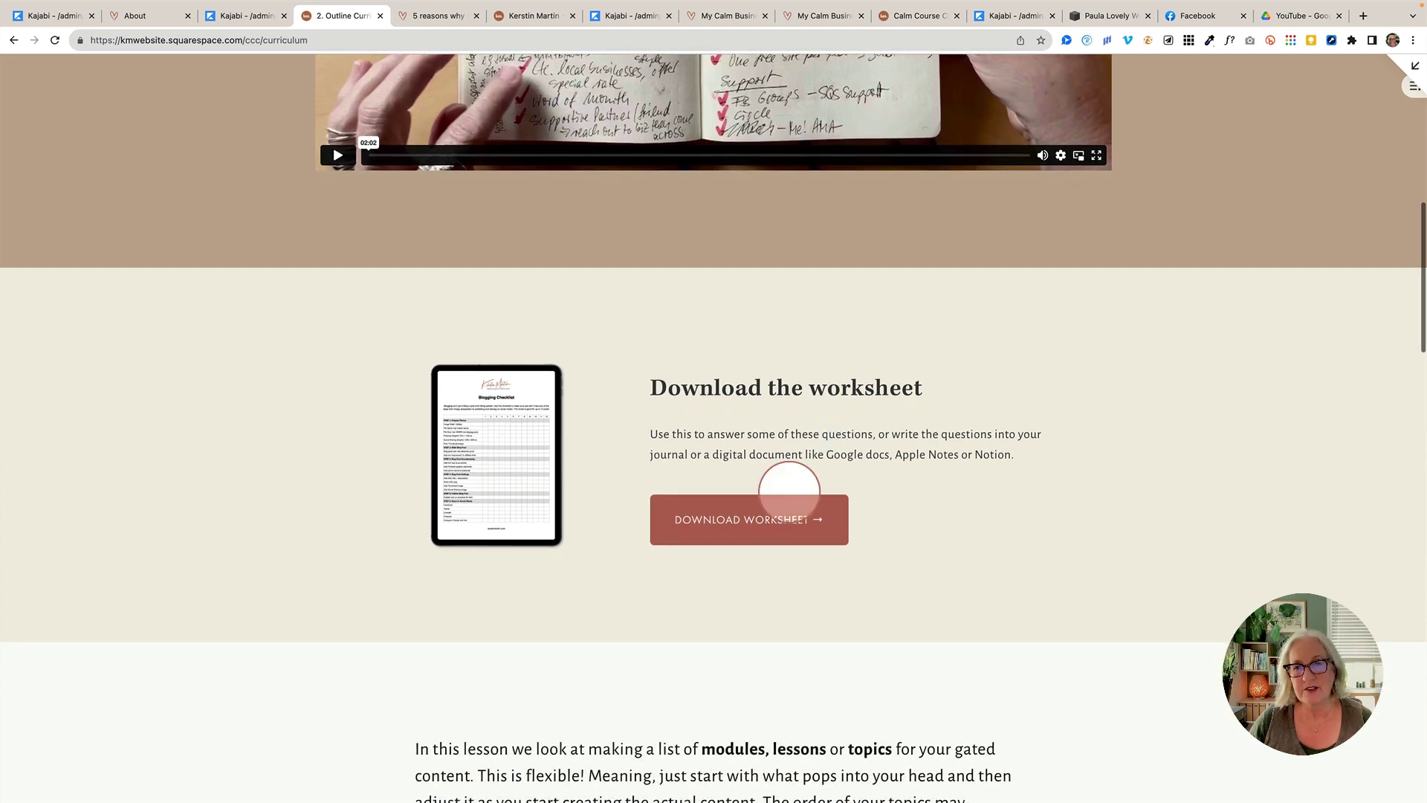
pyautogui.scroll(-7, 335, 407)
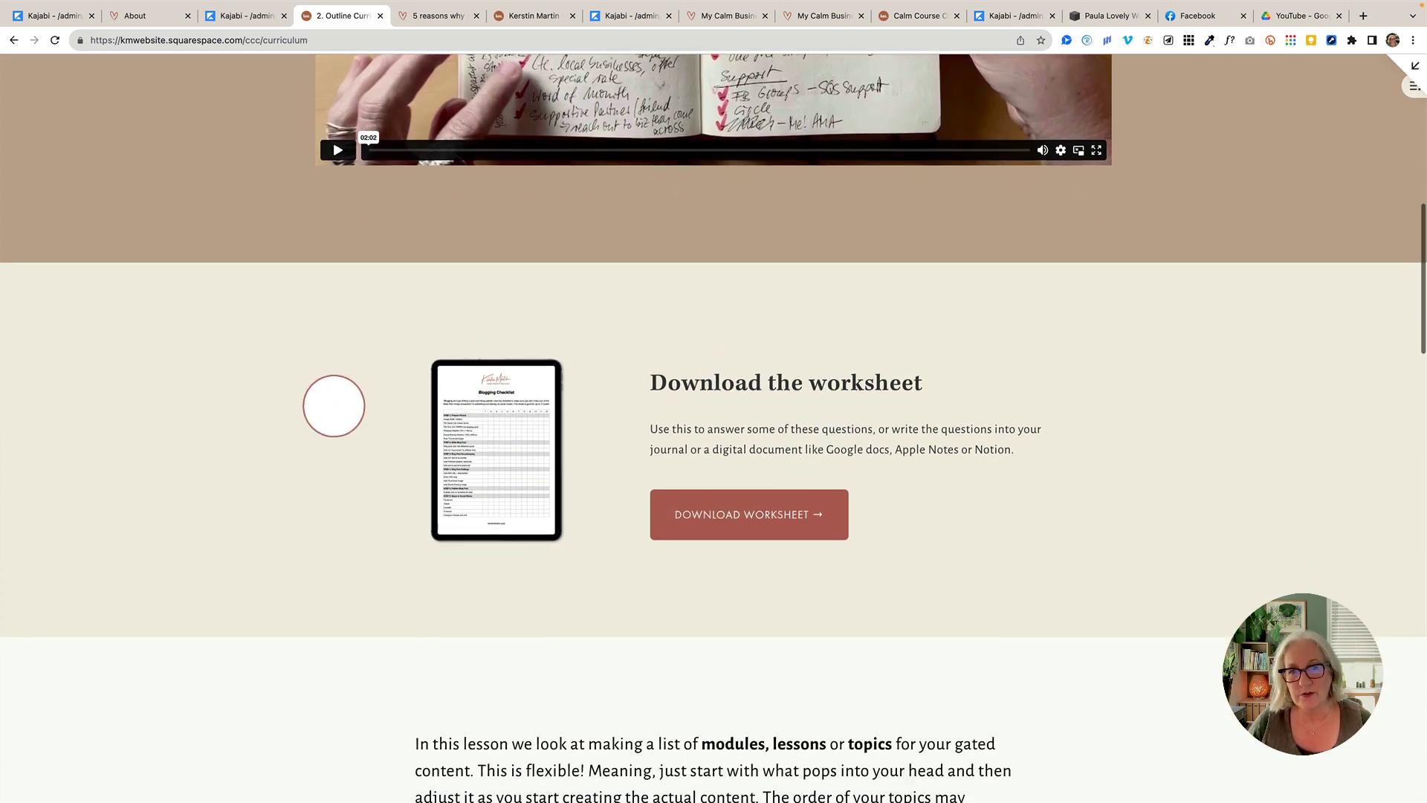
pyautogui.scroll(-5, 333, 406)
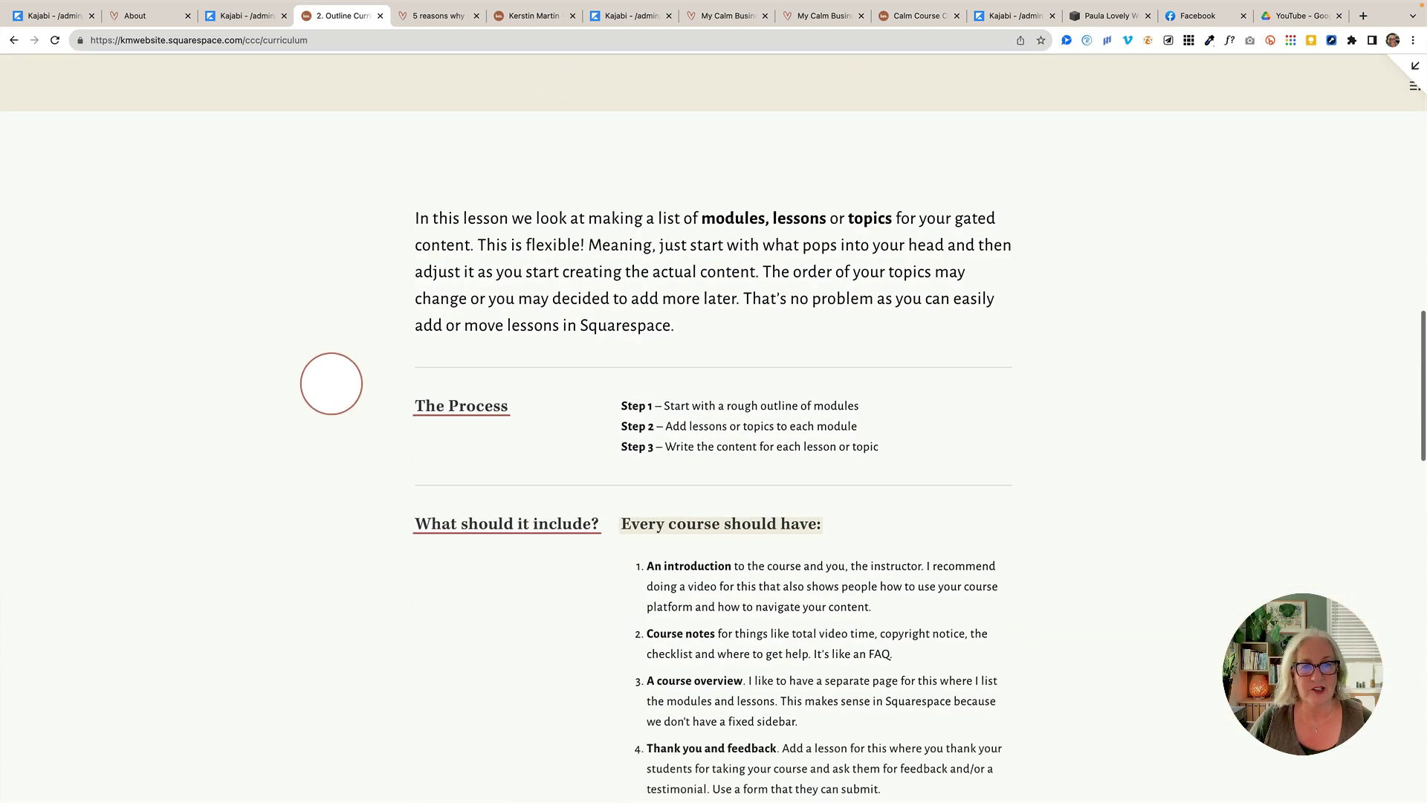
pyautogui.scroll(-2, 544, 414)
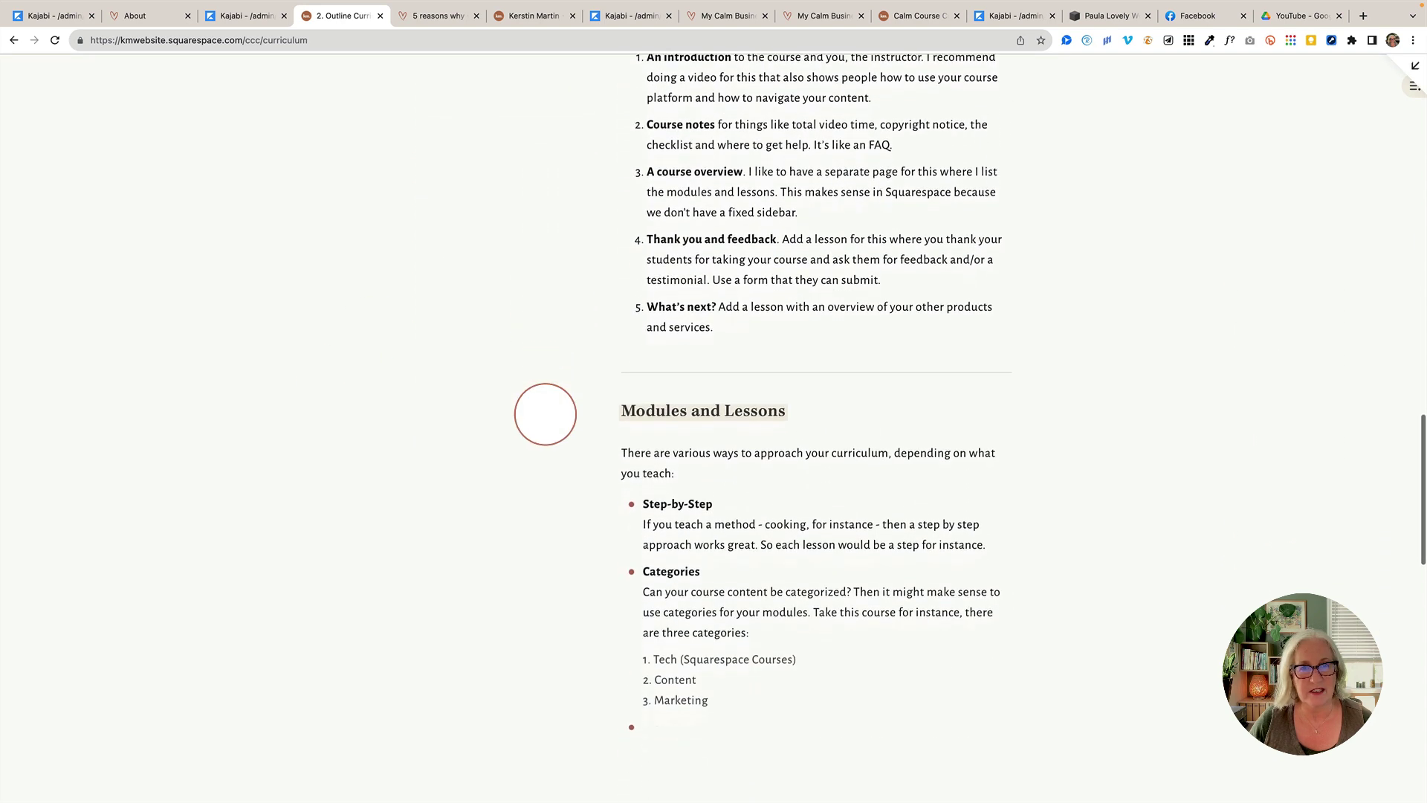
pyautogui.scroll(4, 544, 414)
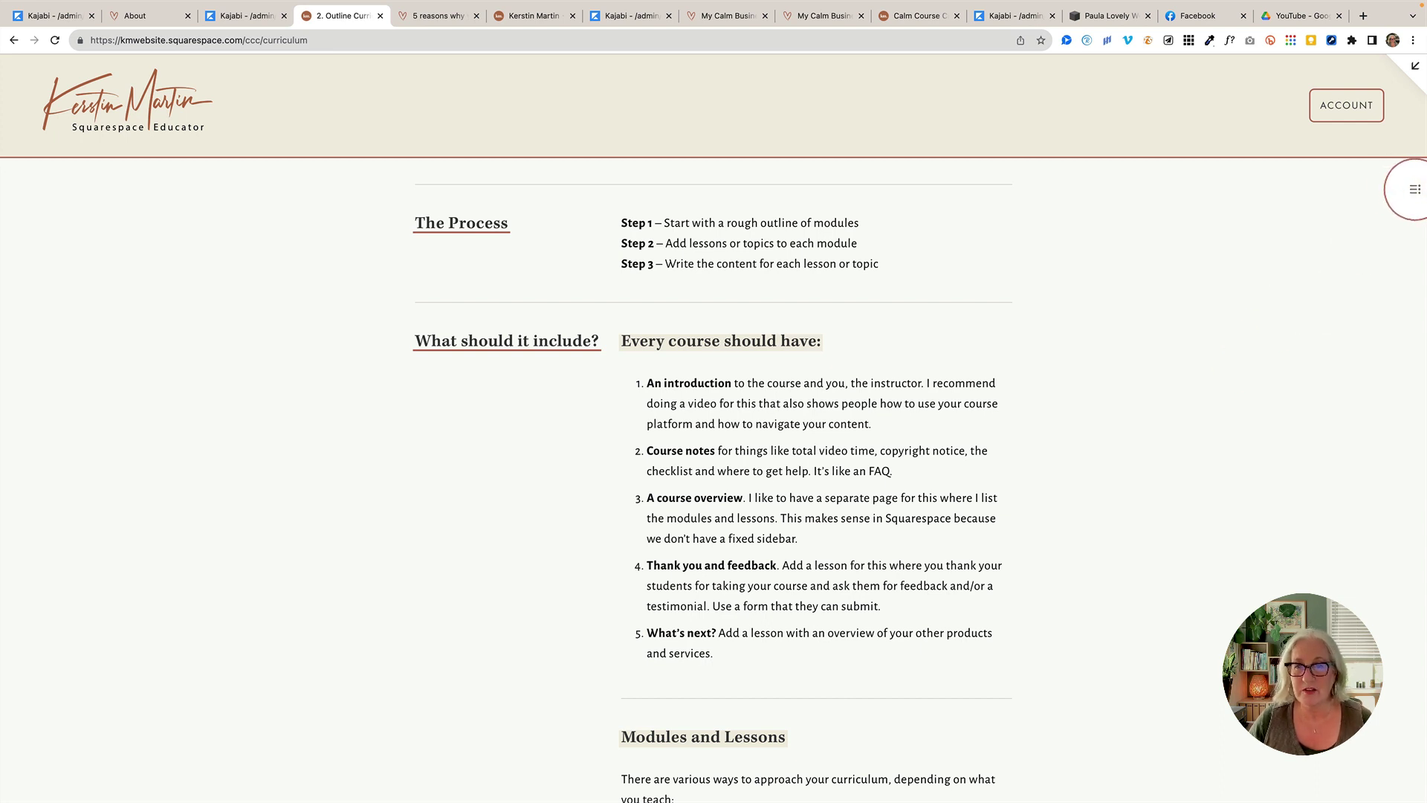
# - Show the lesson navigation sidebar and mark the Course Overview and Checklist lessons as complete
pyautogui.click(1415, 189)
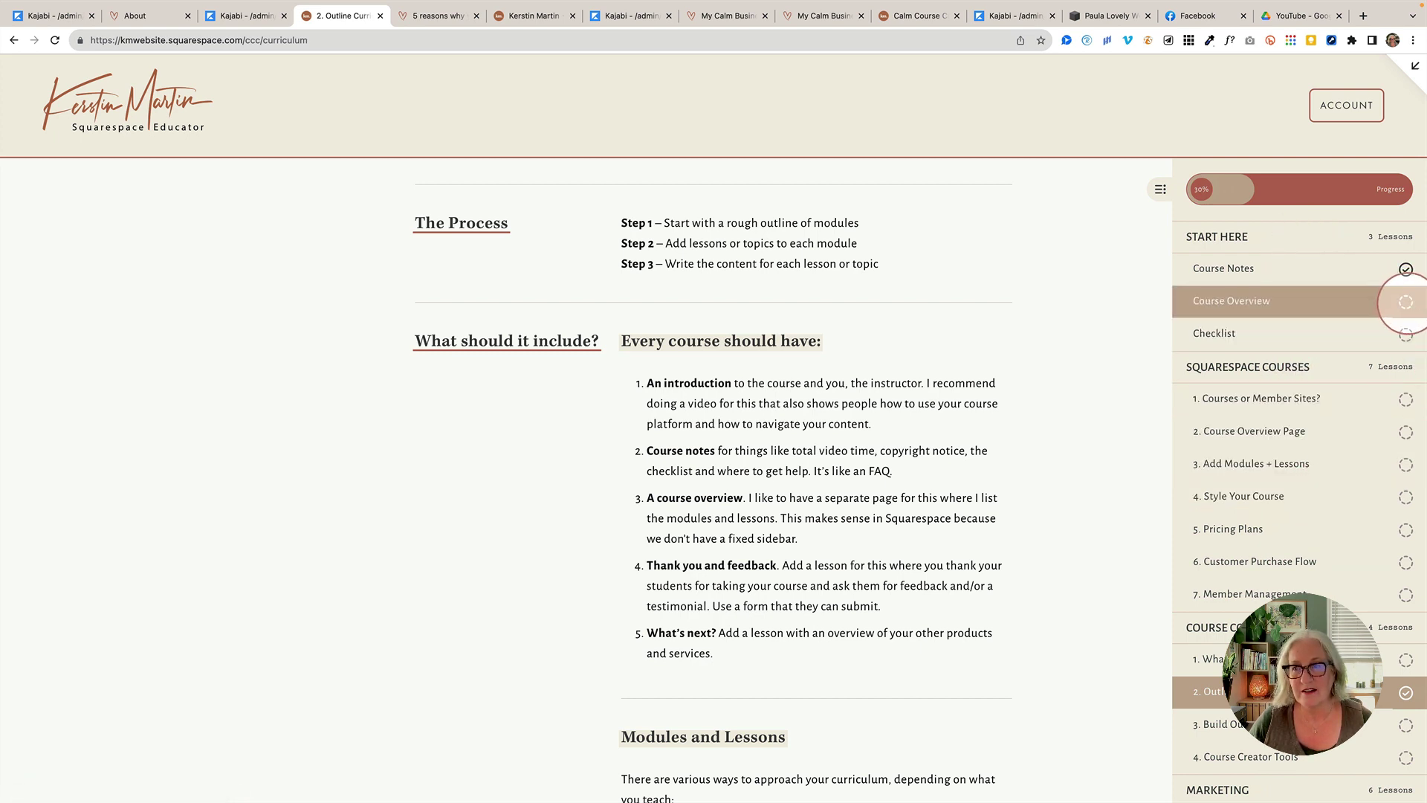
pyautogui.click(1405, 301)
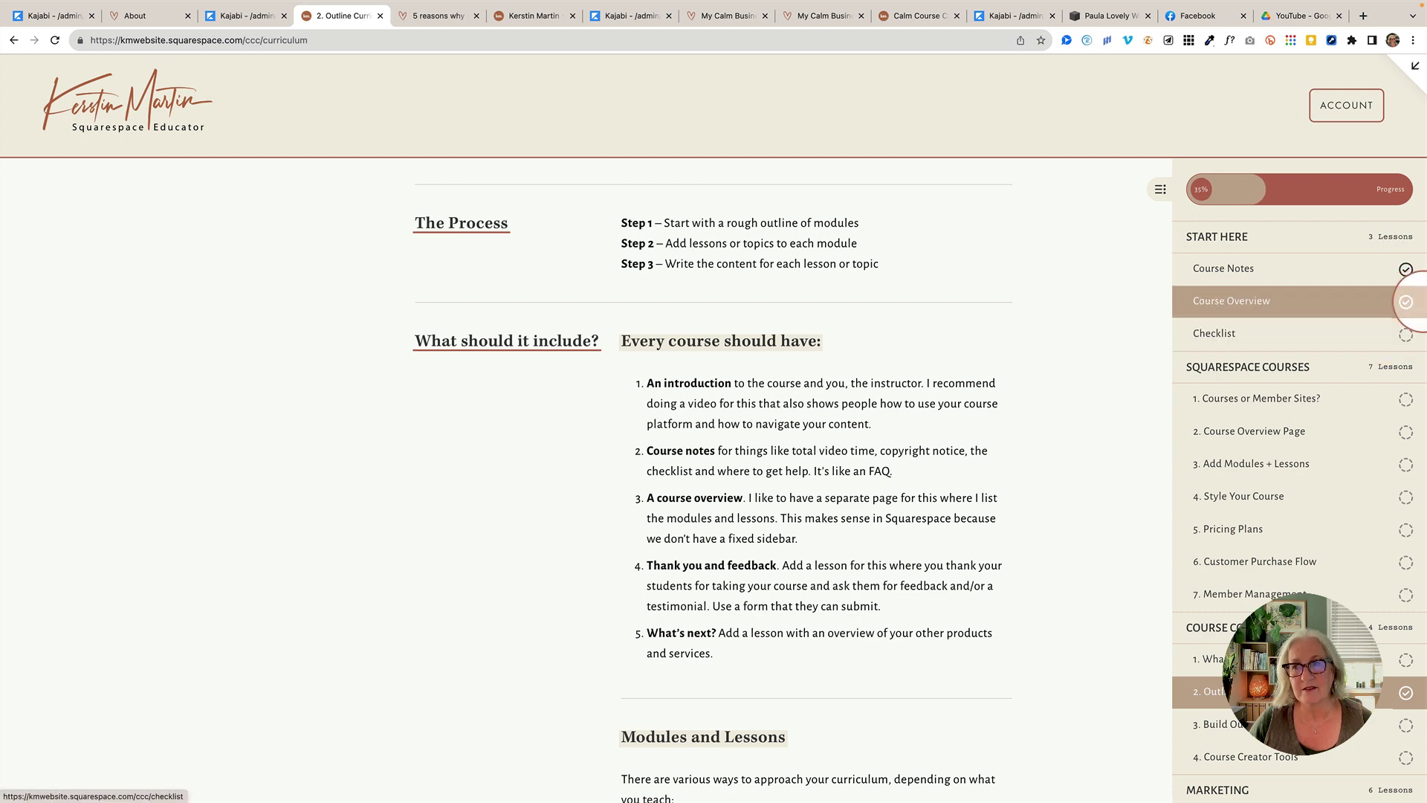
pyautogui.click(1405, 335)
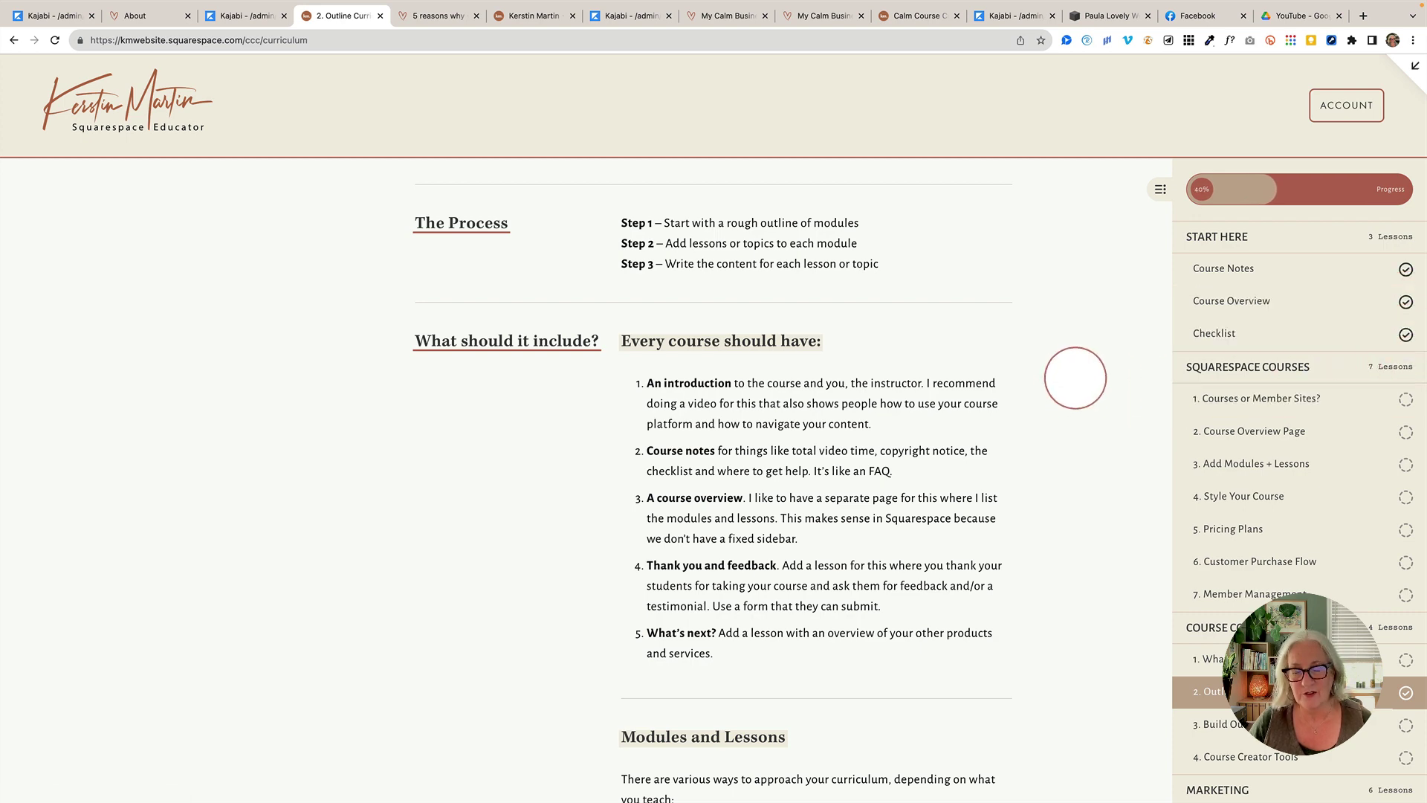
# - Advance from the end of the lesson to "3. Build Out Lessons", then complete it and continue to "4. Course Creator Tools"
pyautogui.scroll(10, 1077, 379)
pyautogui.scroll(-6, 1092, 394)
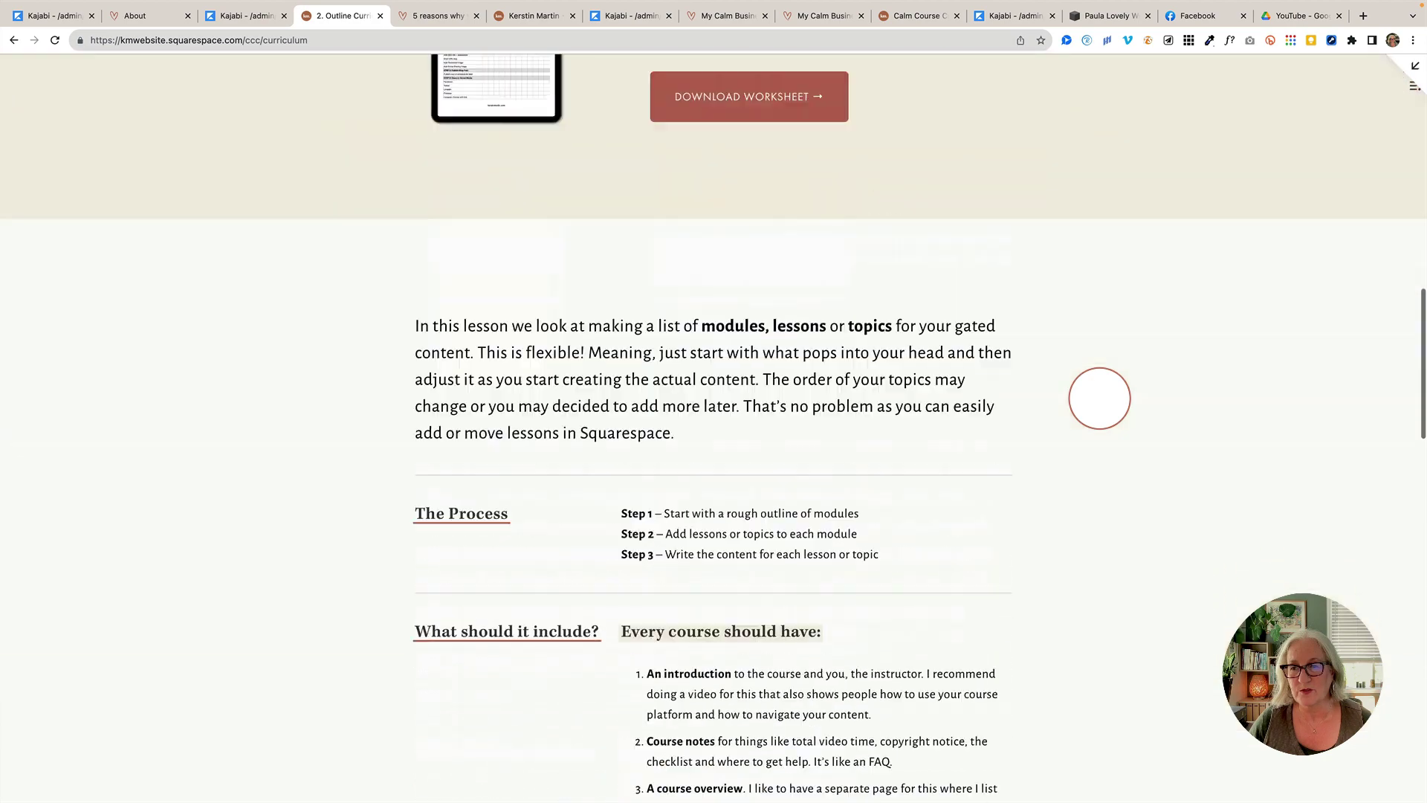
pyautogui.scroll(-20, 1099, 398)
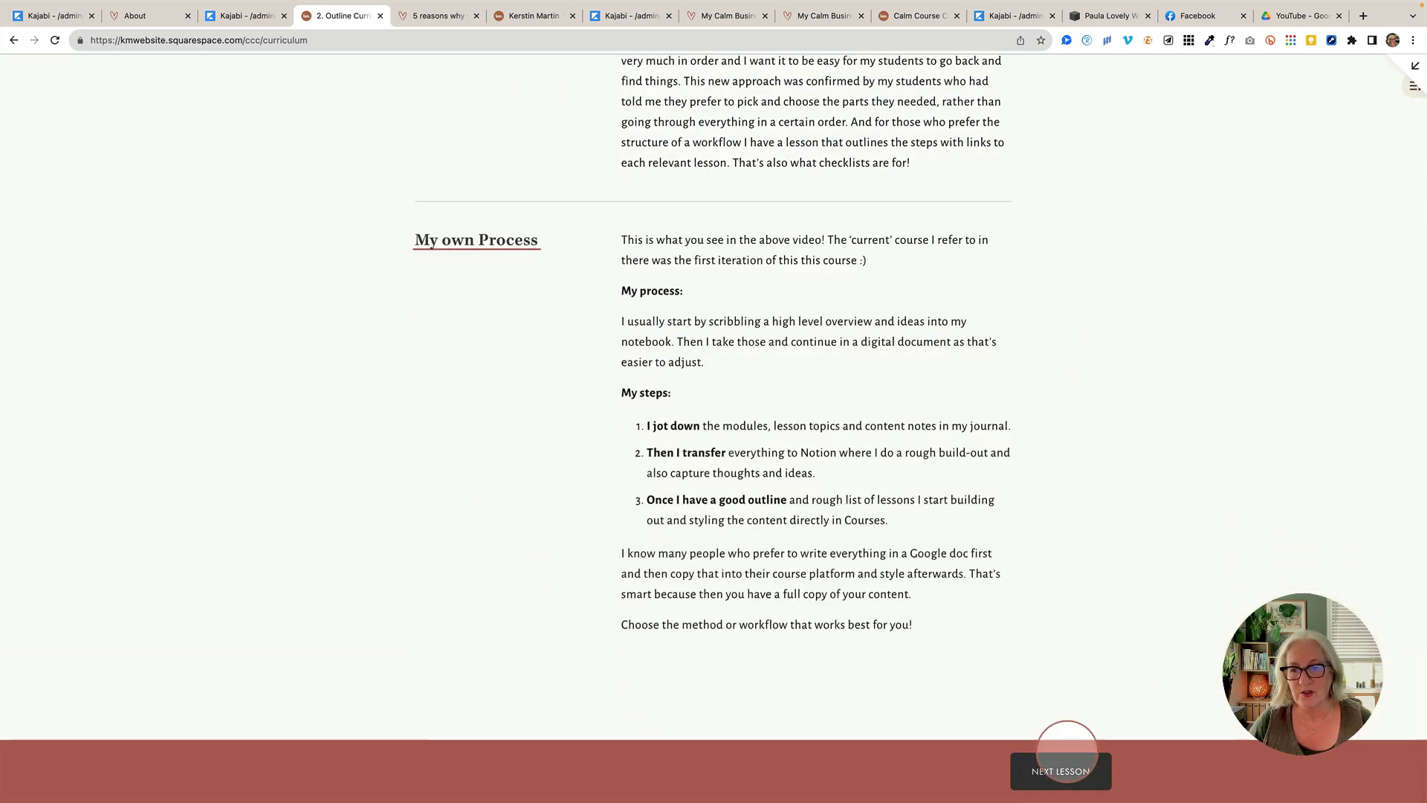
pyautogui.click(1058, 770)
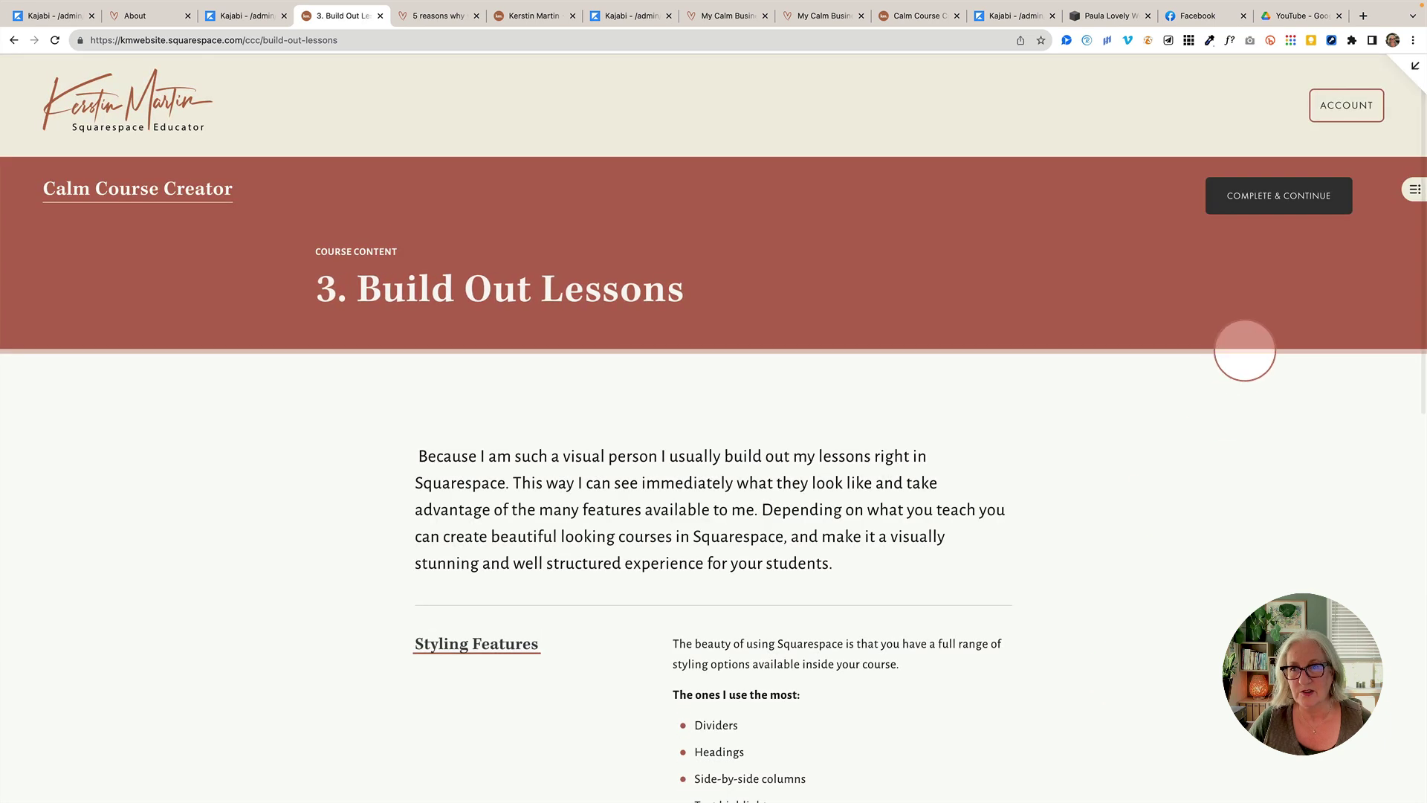
pyautogui.click(1288, 198)
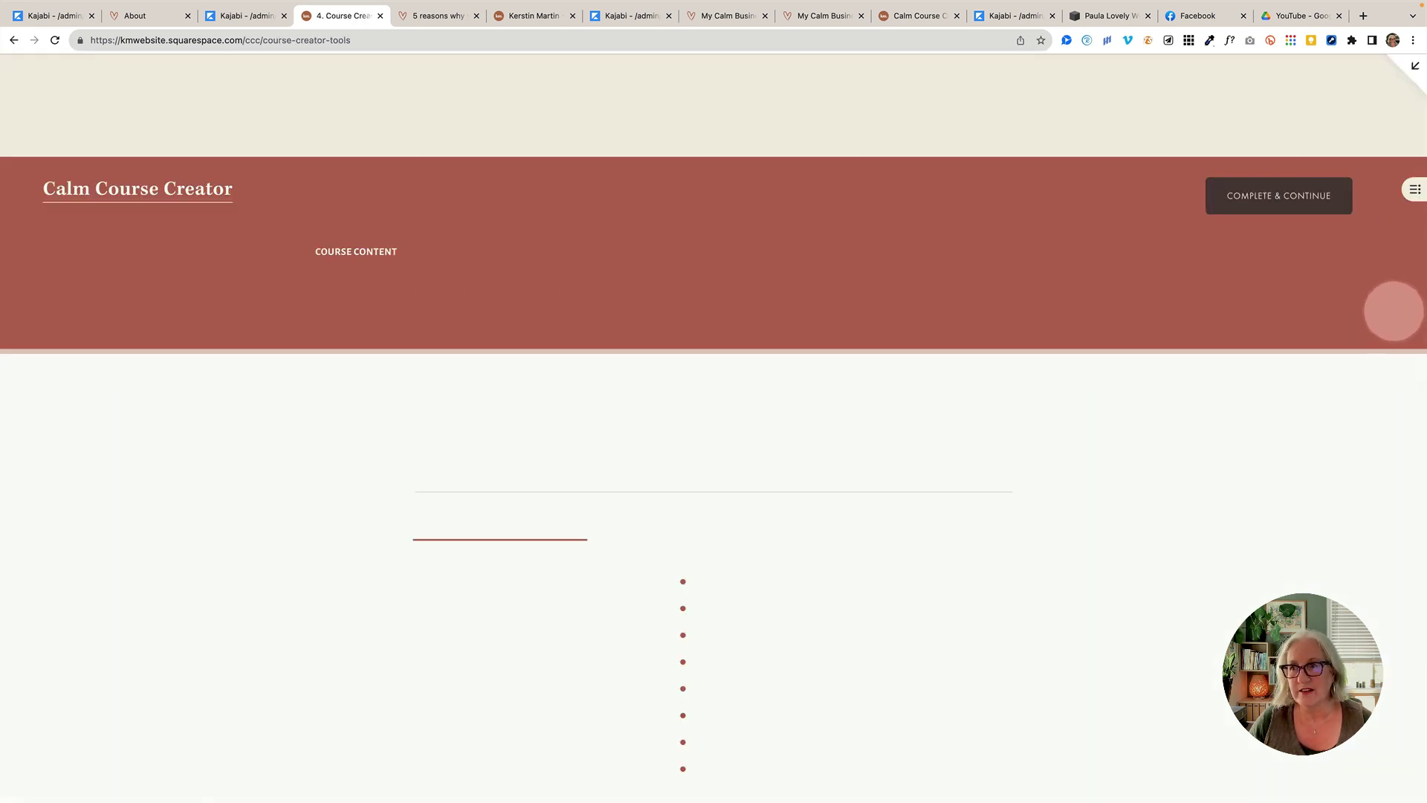
# - Show the lesson sidebar, then return to the Calm Course Creator overview page and view the course progress and completed lessons
pyautogui.click(1412, 191)
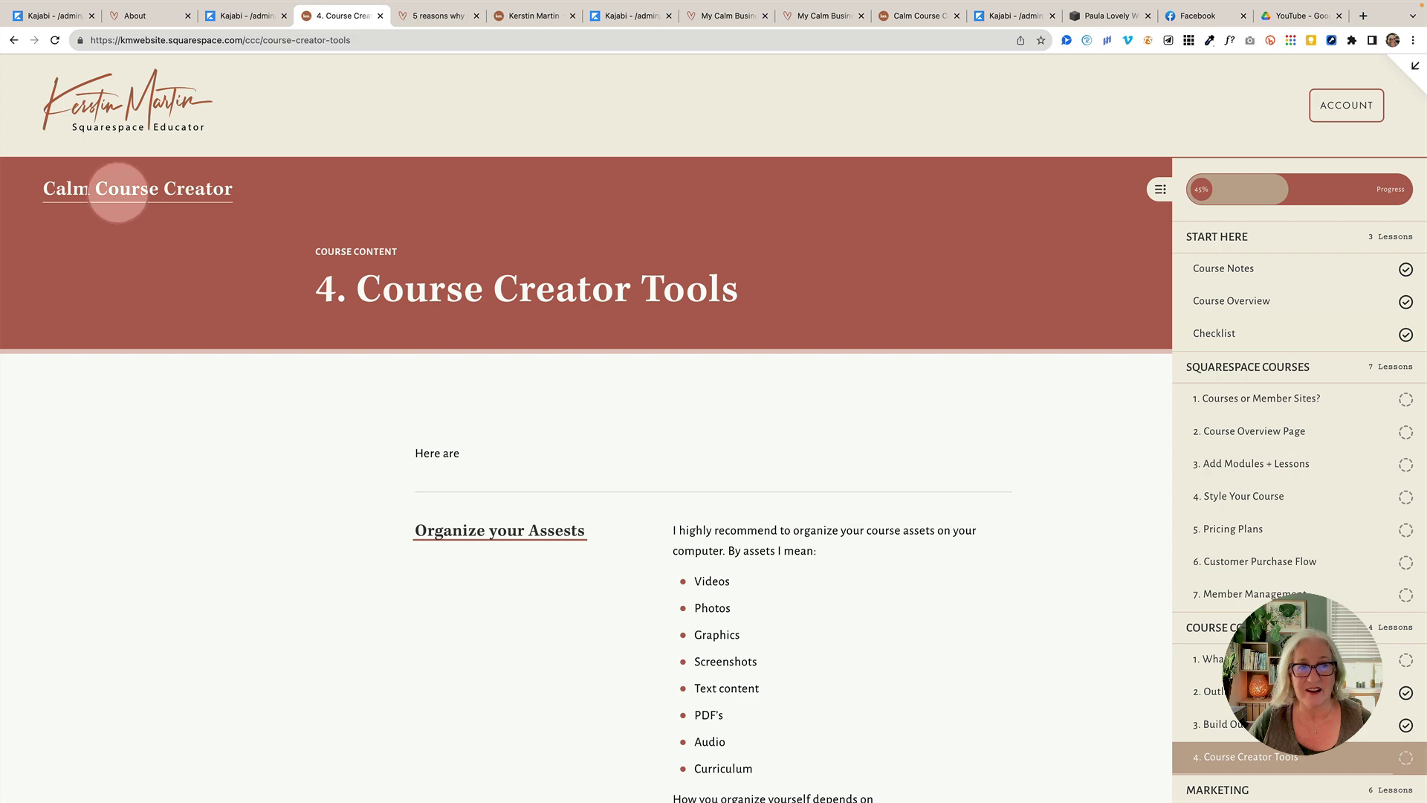
pyautogui.click(115, 191)
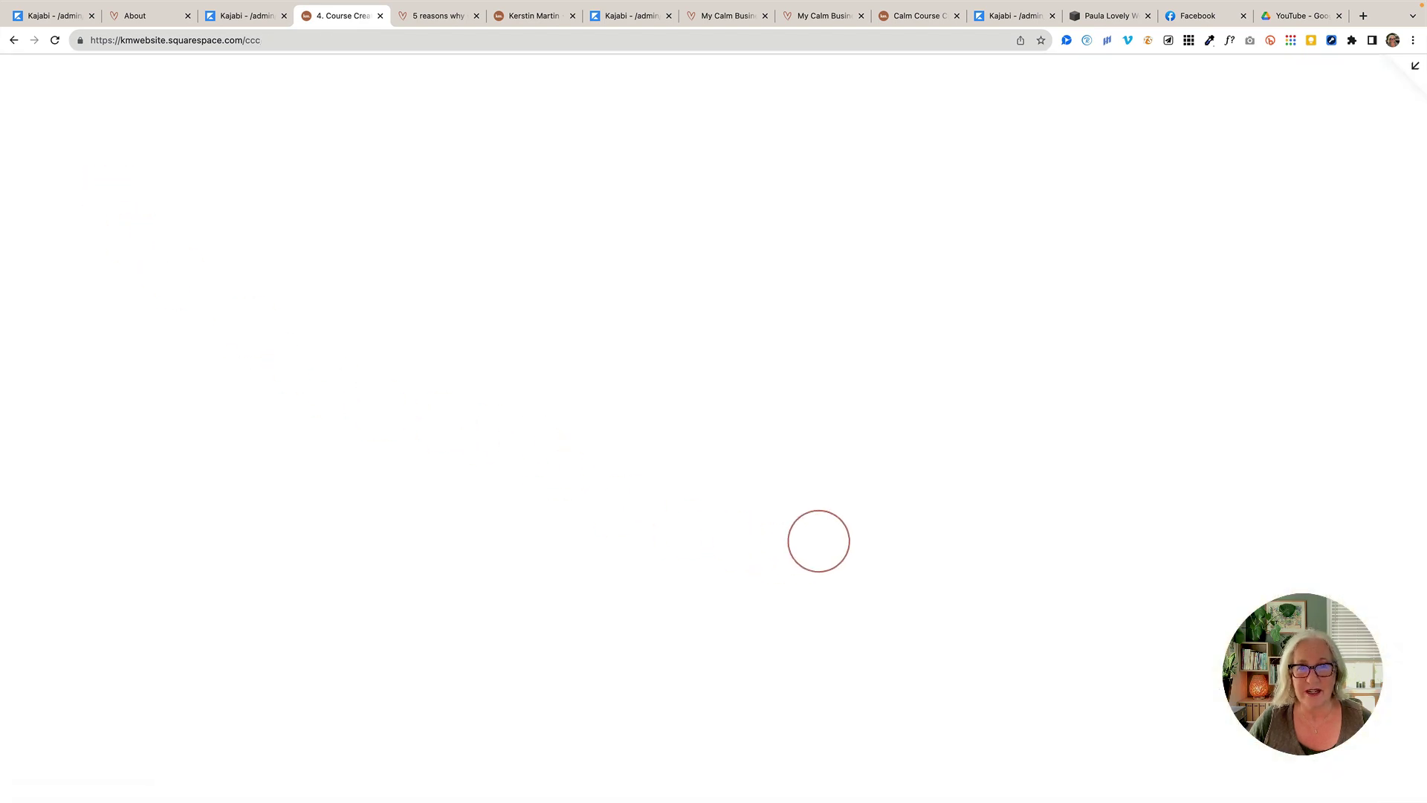
pyautogui.scroll(-1, 864, 587)
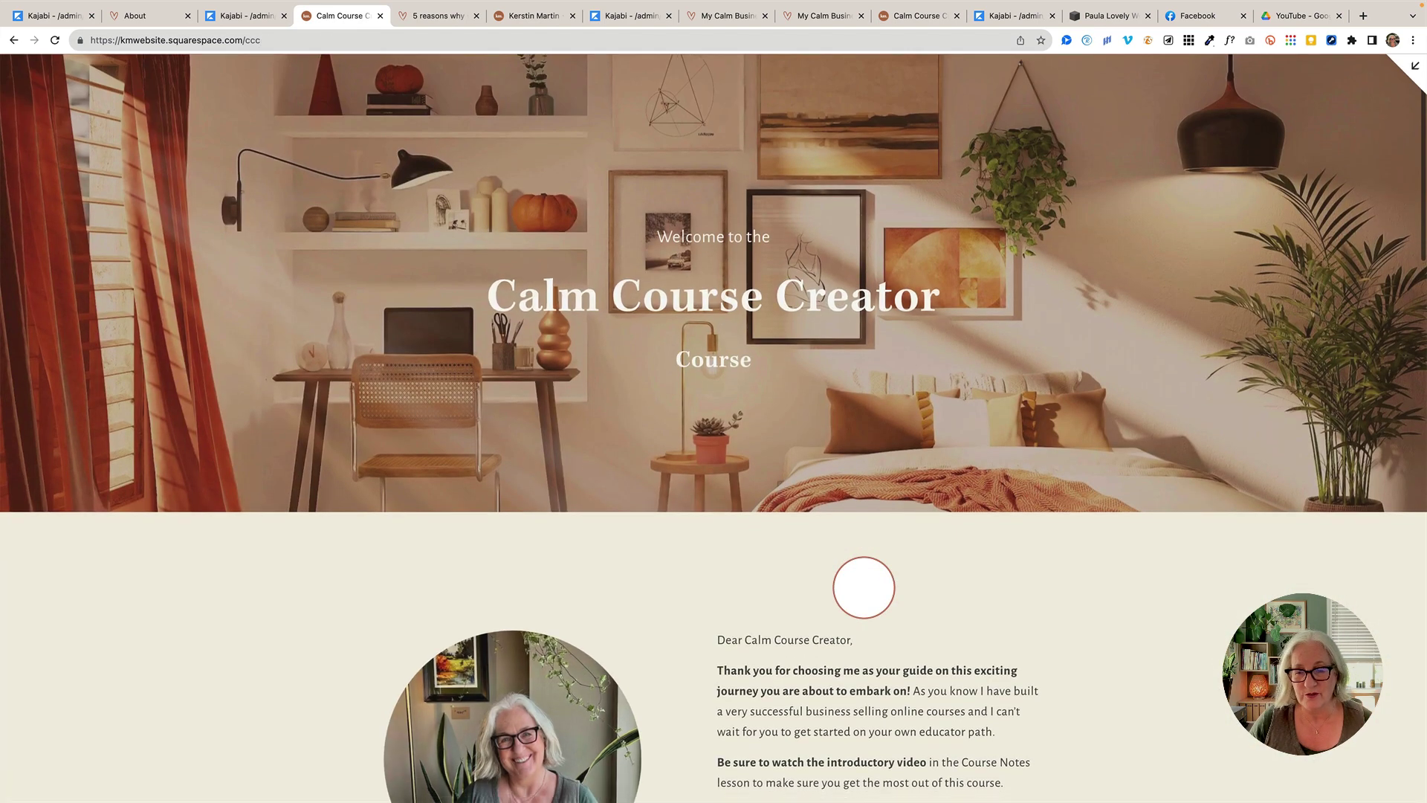
pyautogui.scroll(-10, 864, 587)
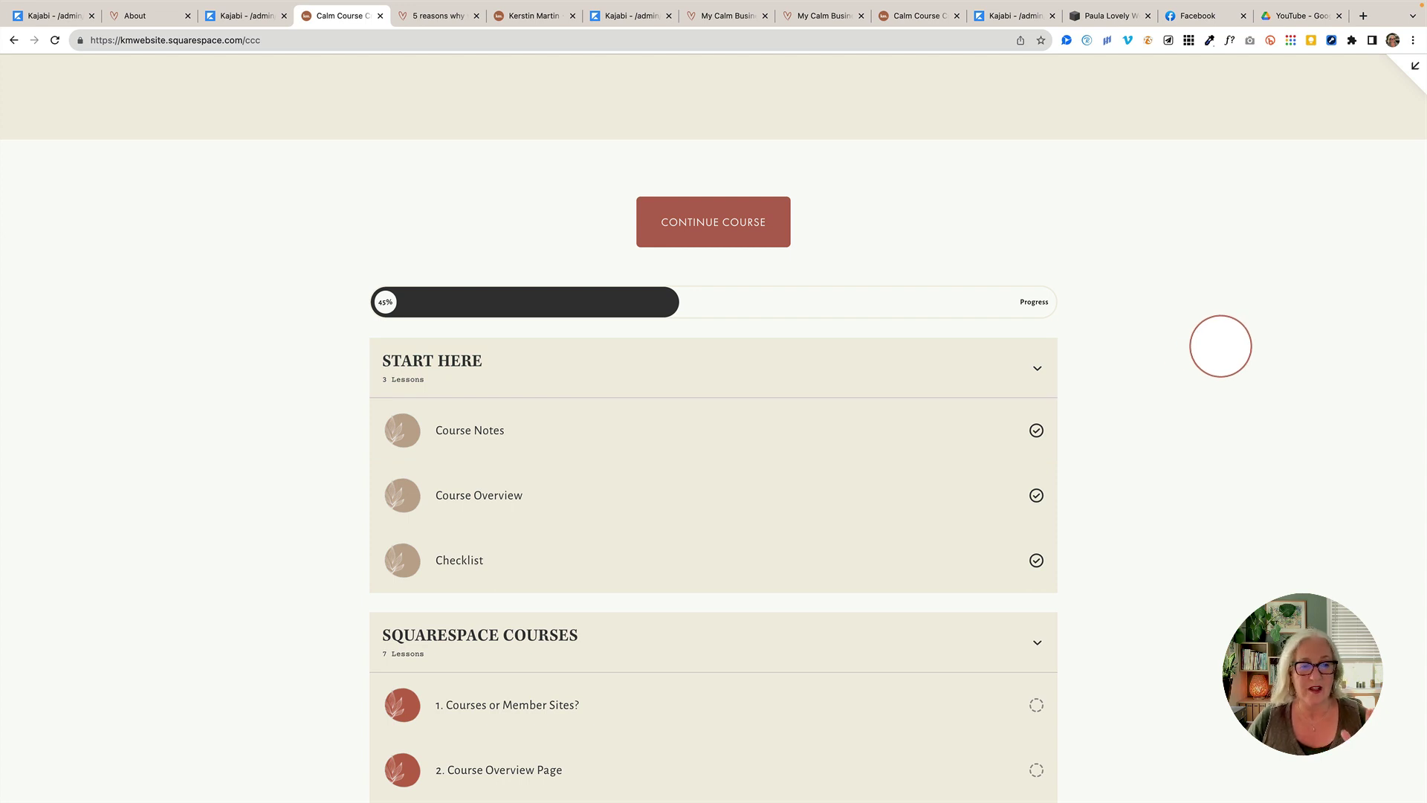
# - Review the Calm Course Creator overview page, from the welcome banner and progress bar down to the Course Content module
pyautogui.scroll(7, 1220, 346)
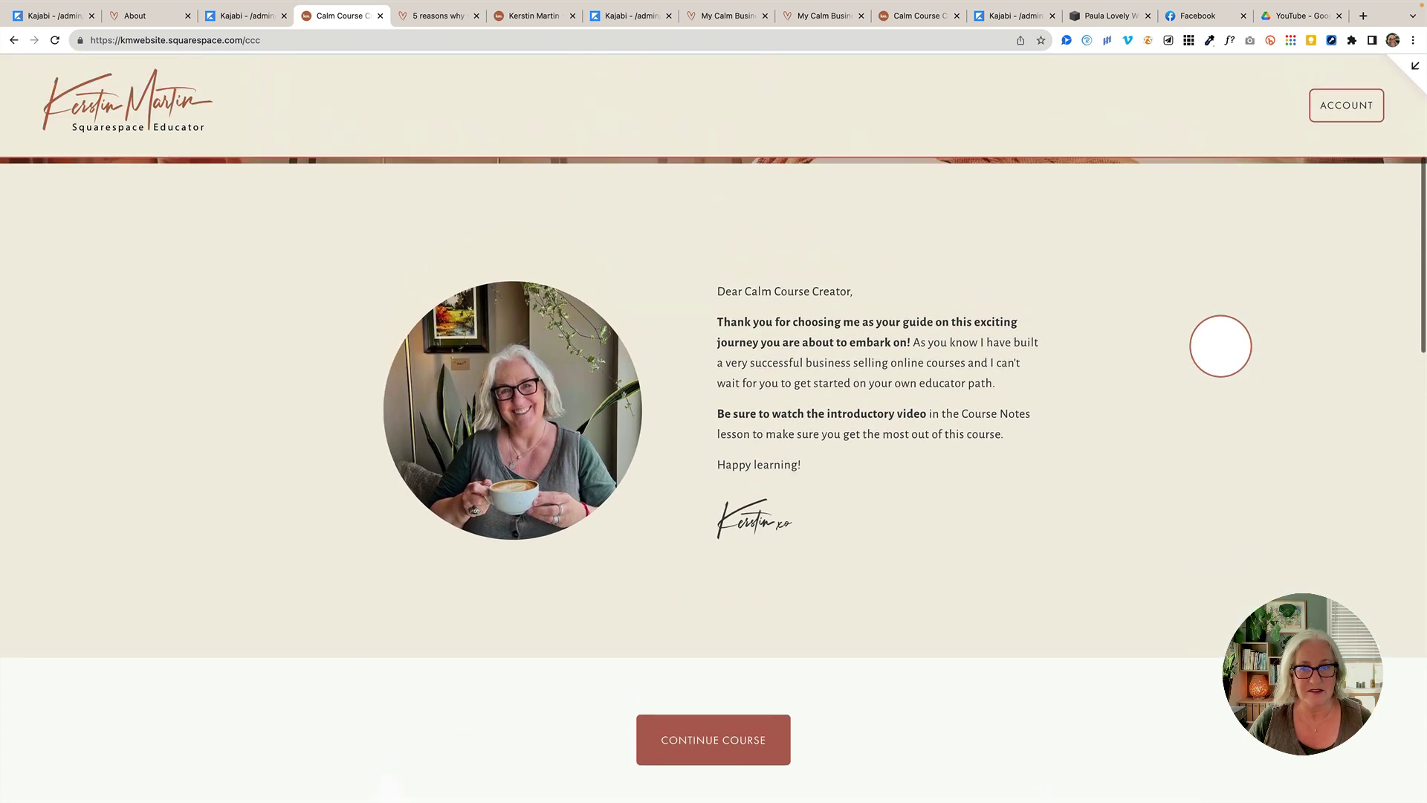
pyautogui.scroll(3, 1220, 346)
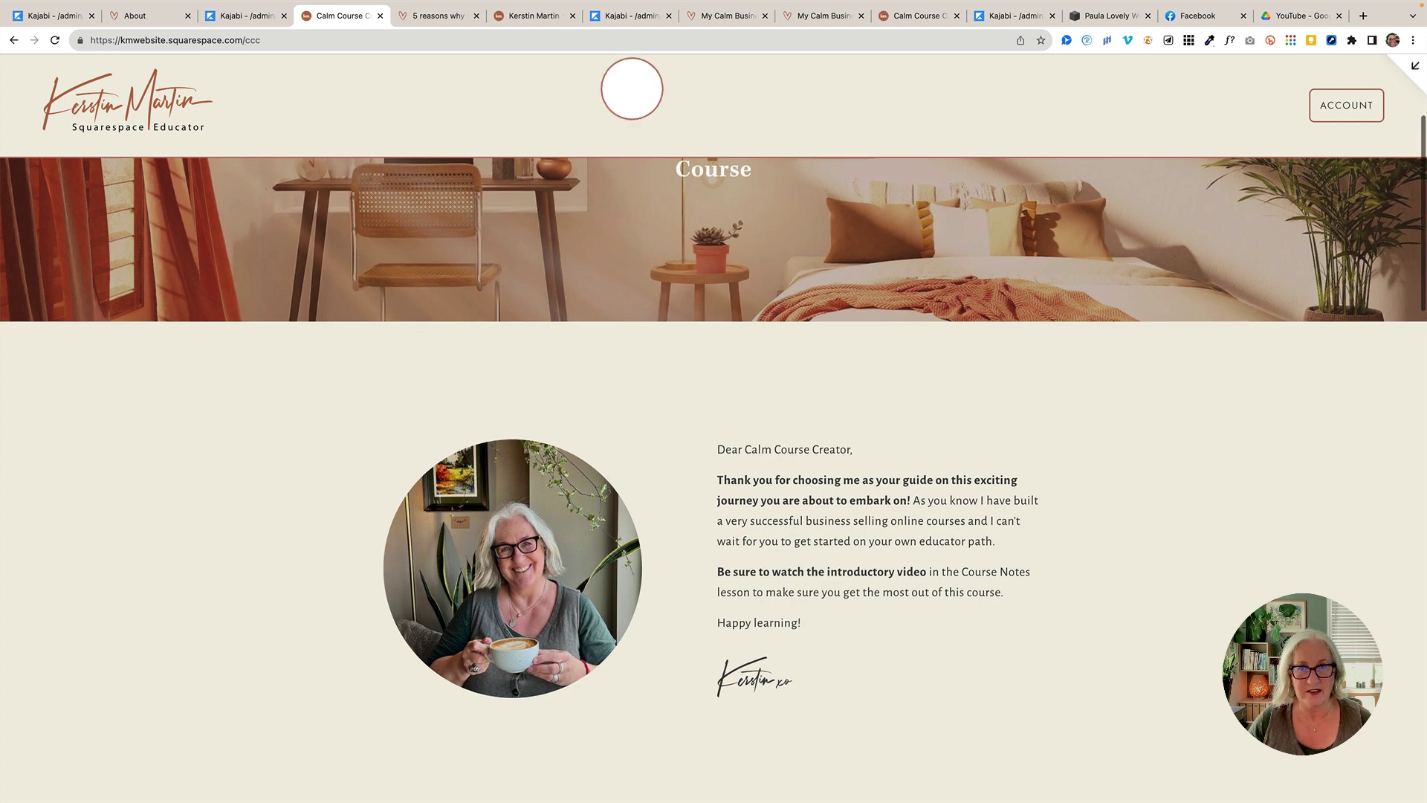
pyautogui.scroll(-1, 631, 89)
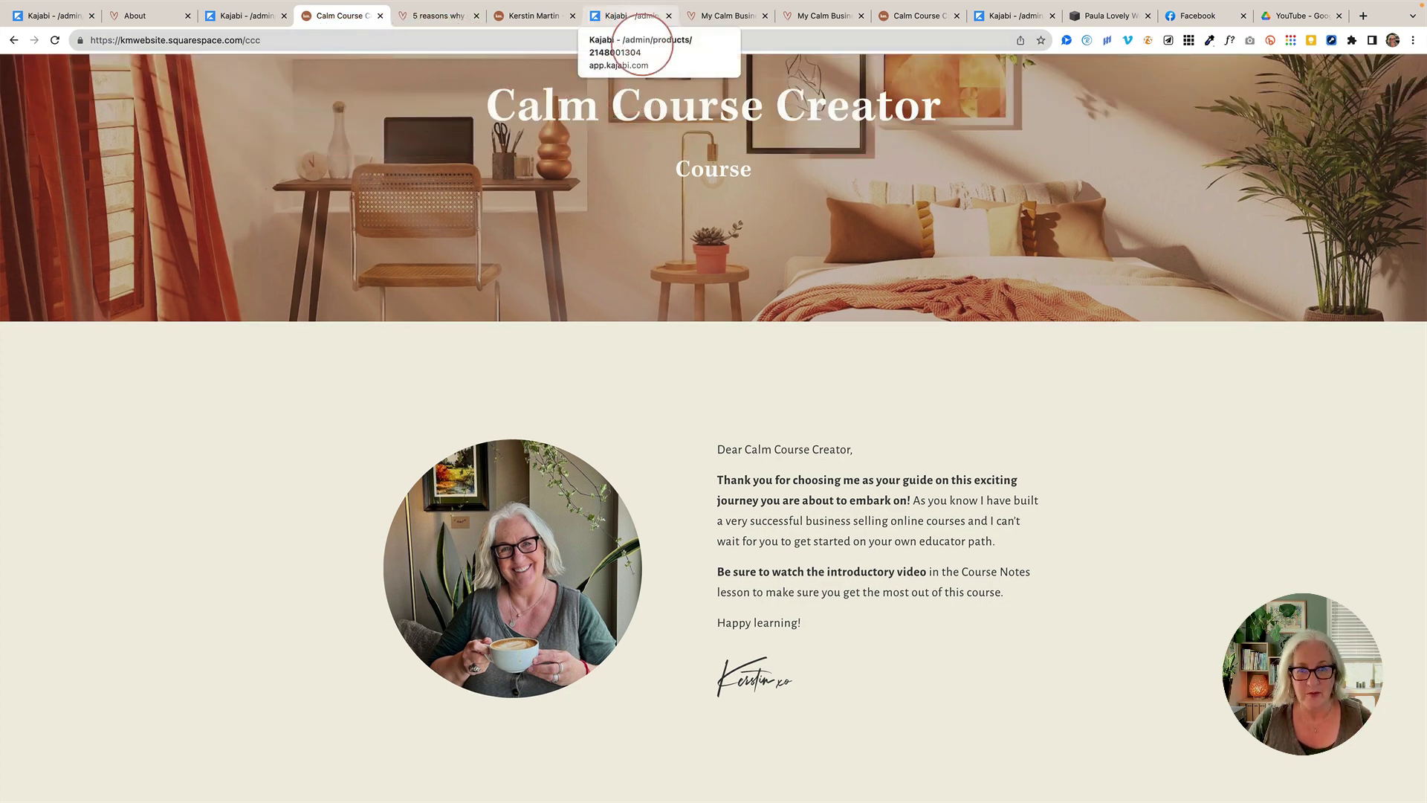
pyautogui.scroll(-5, 993, 371)
pyautogui.scroll(-2, 994, 360)
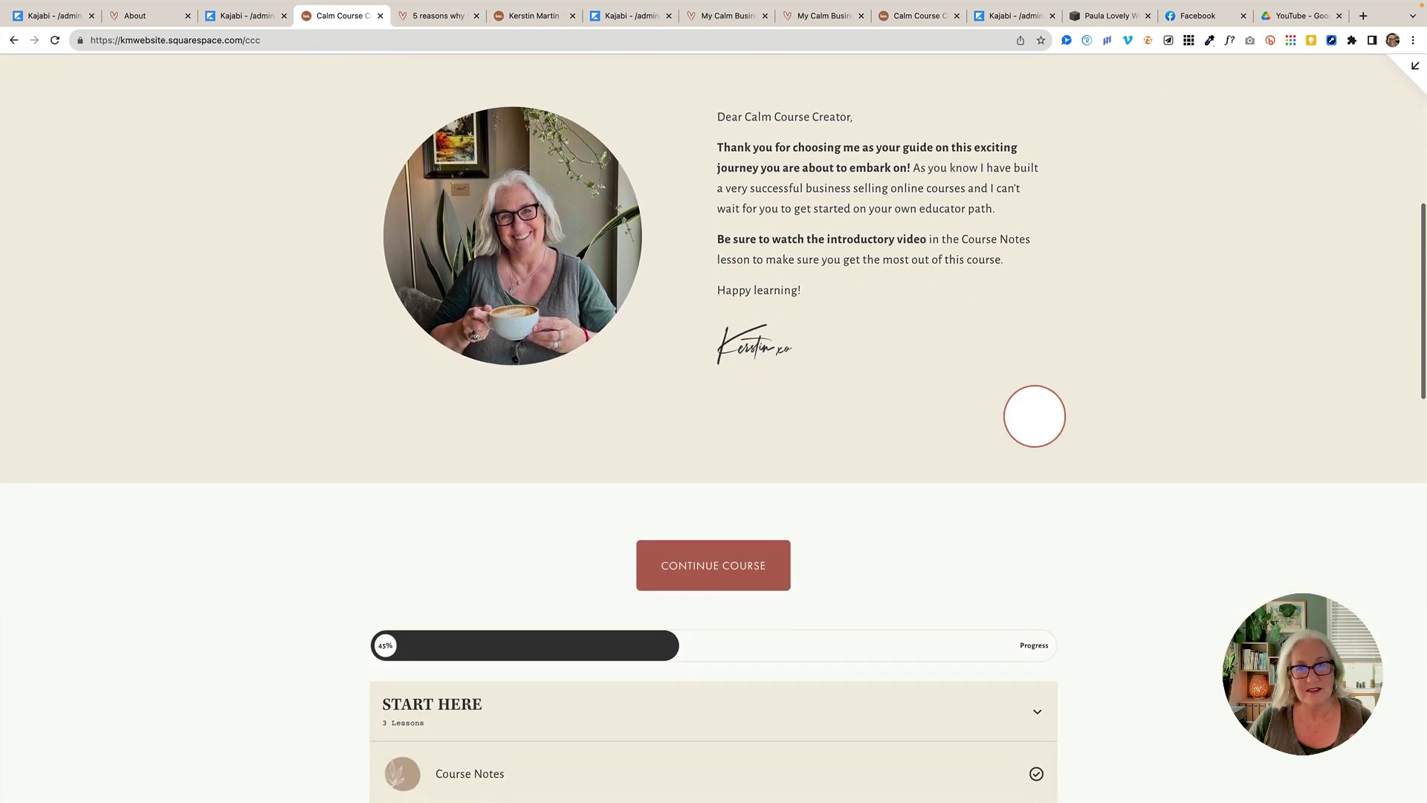
pyautogui.scroll(-5, 1068, 427)
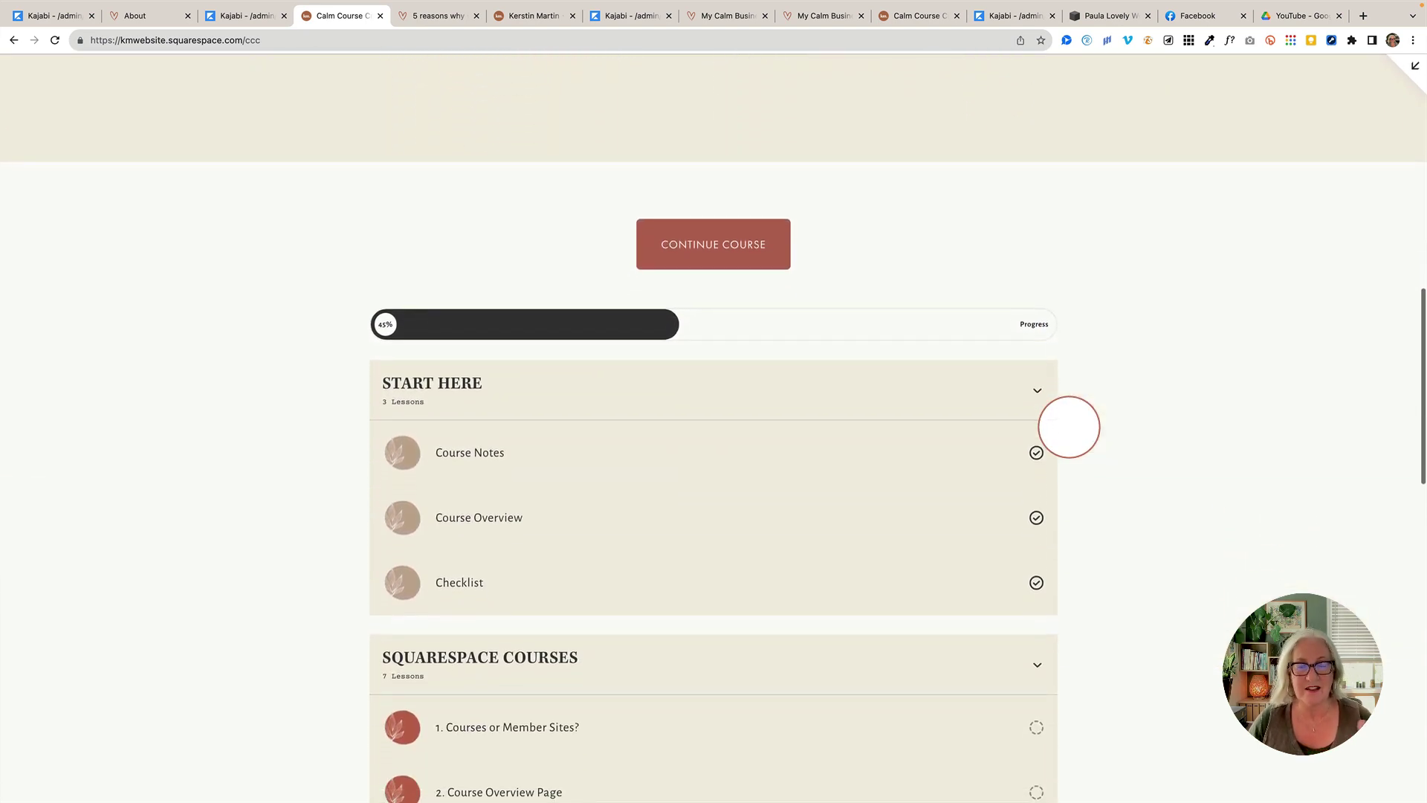
pyautogui.scroll(-4, 1110, 469)
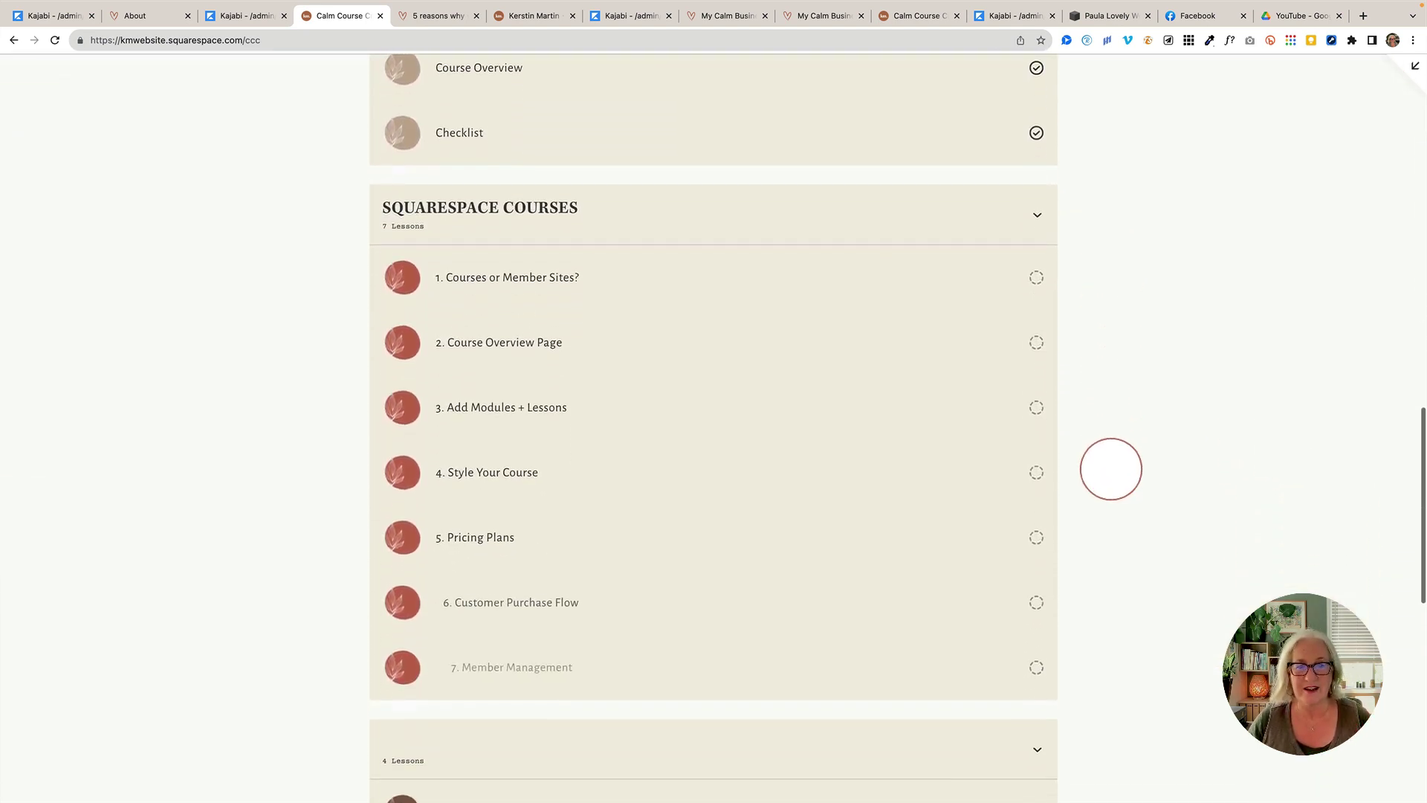
pyautogui.scroll(-2, 1110, 468)
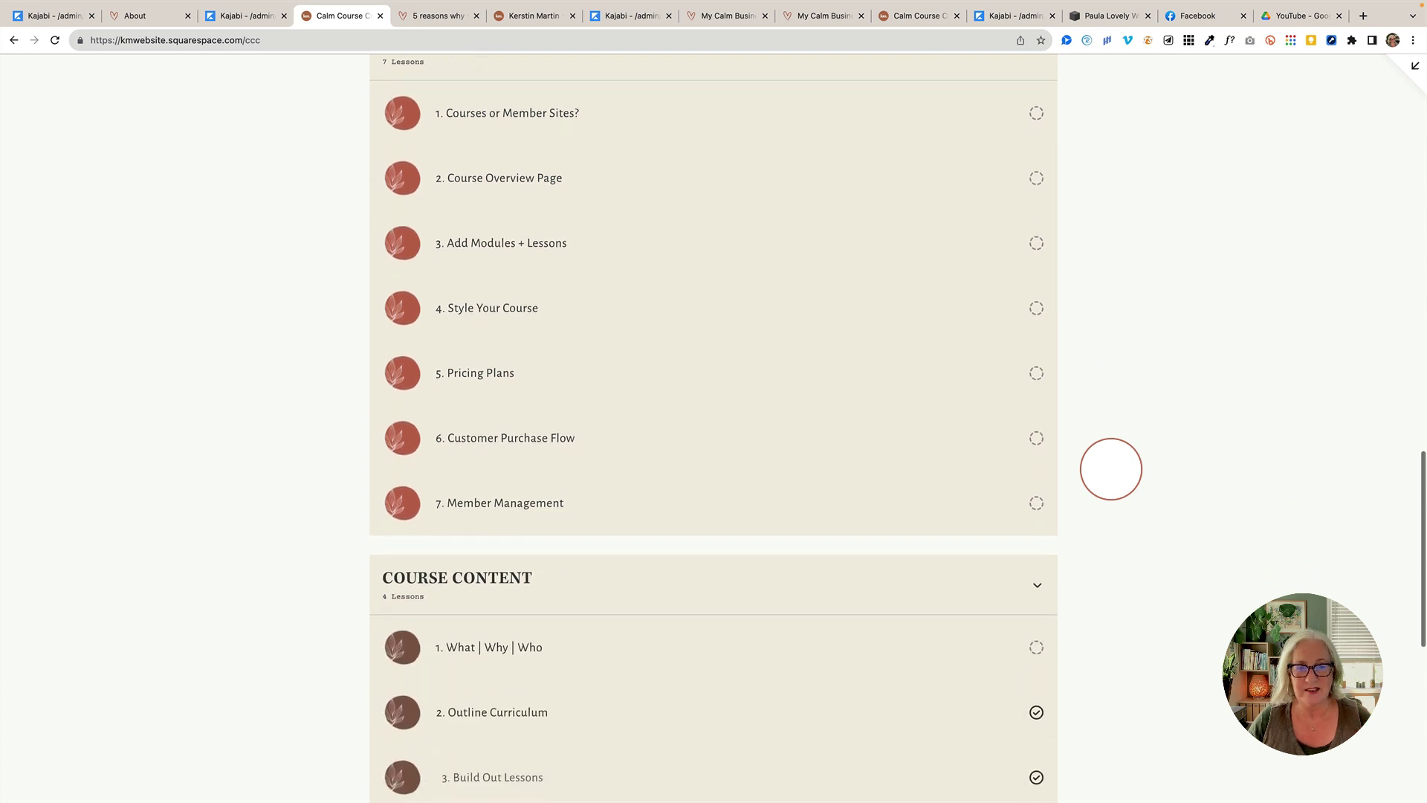
pyautogui.scroll(-1, 599, 595)
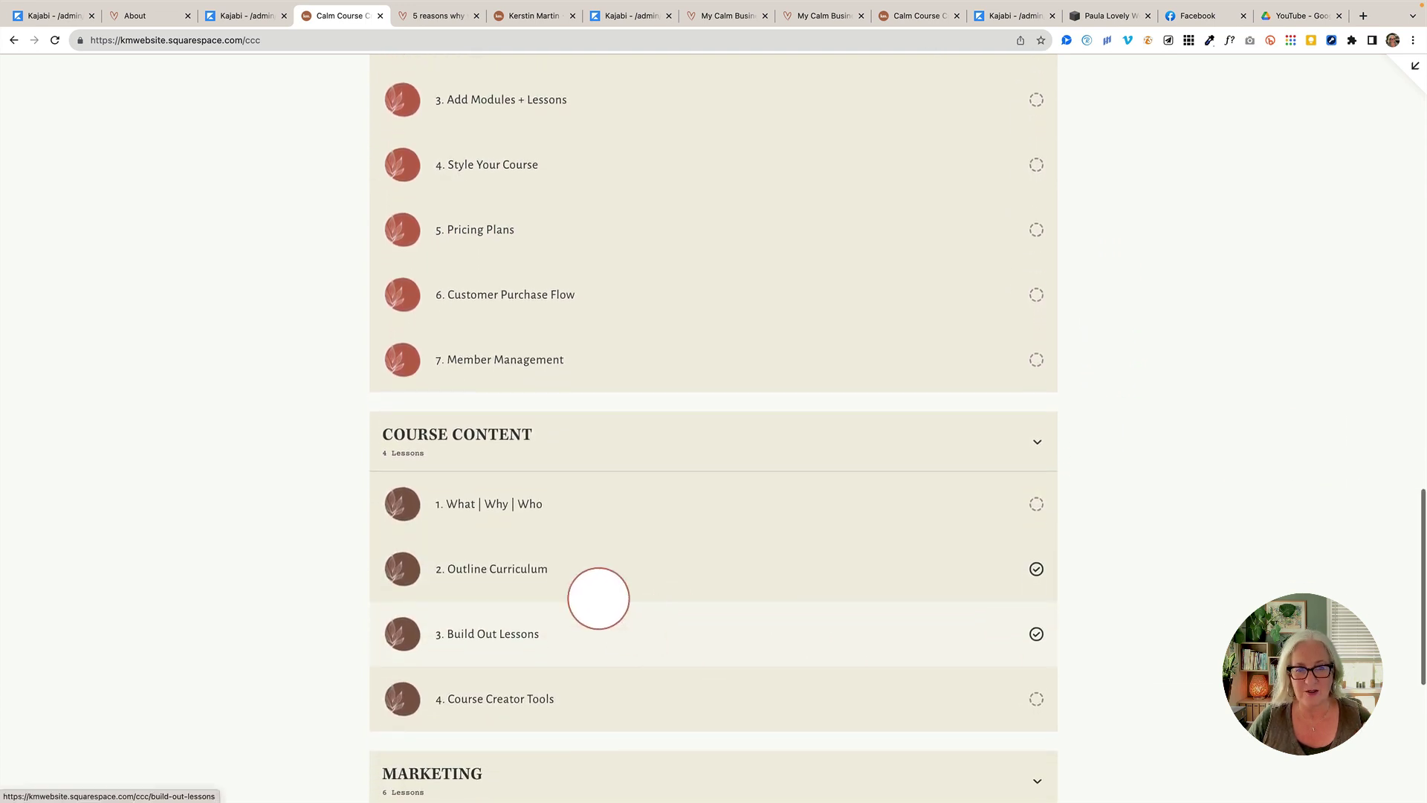
# - Open the "2. Outline Curriculum" lesson and examine its full layout, from the video and worksheet section to My own Process
pyautogui.click(542, 568)
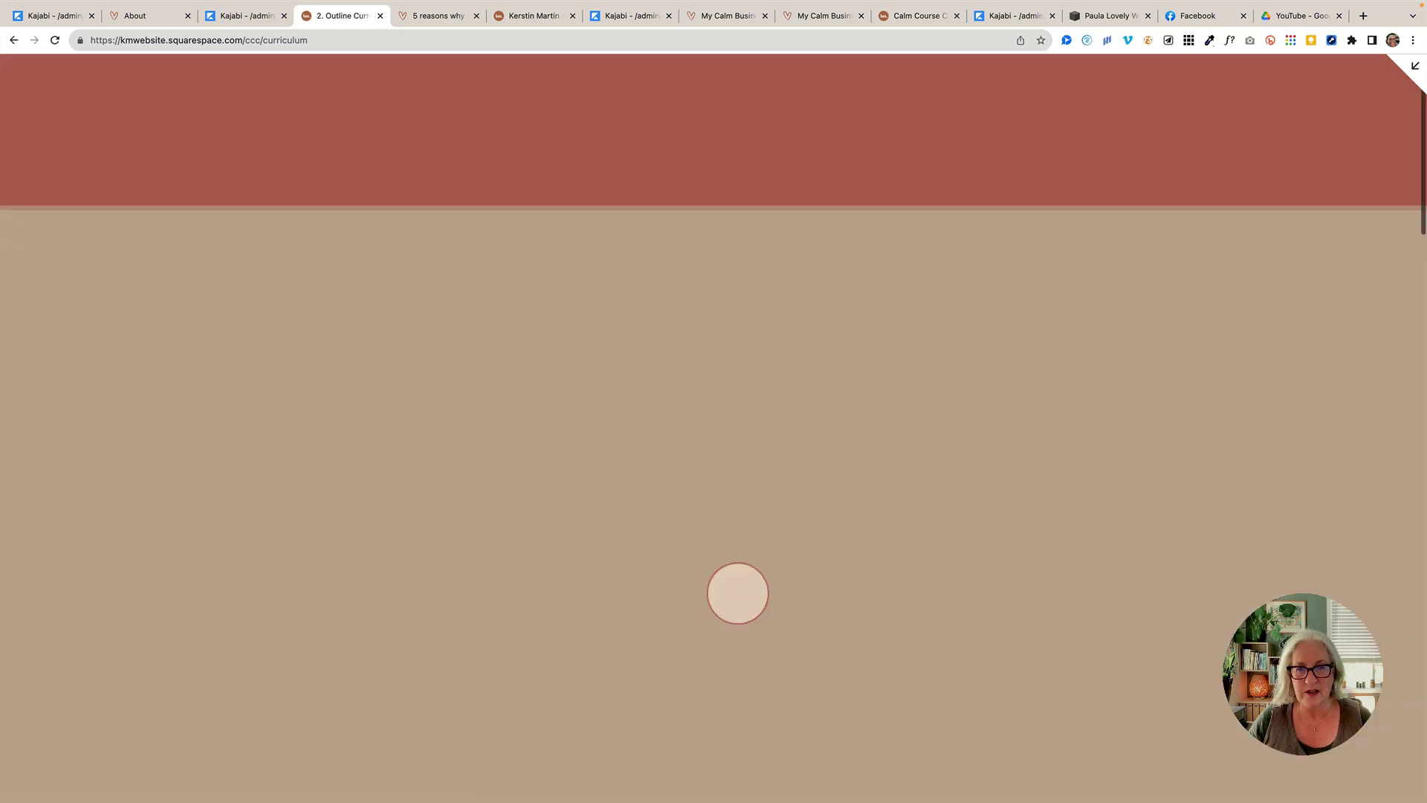
pyautogui.scroll(-15, 736, 592)
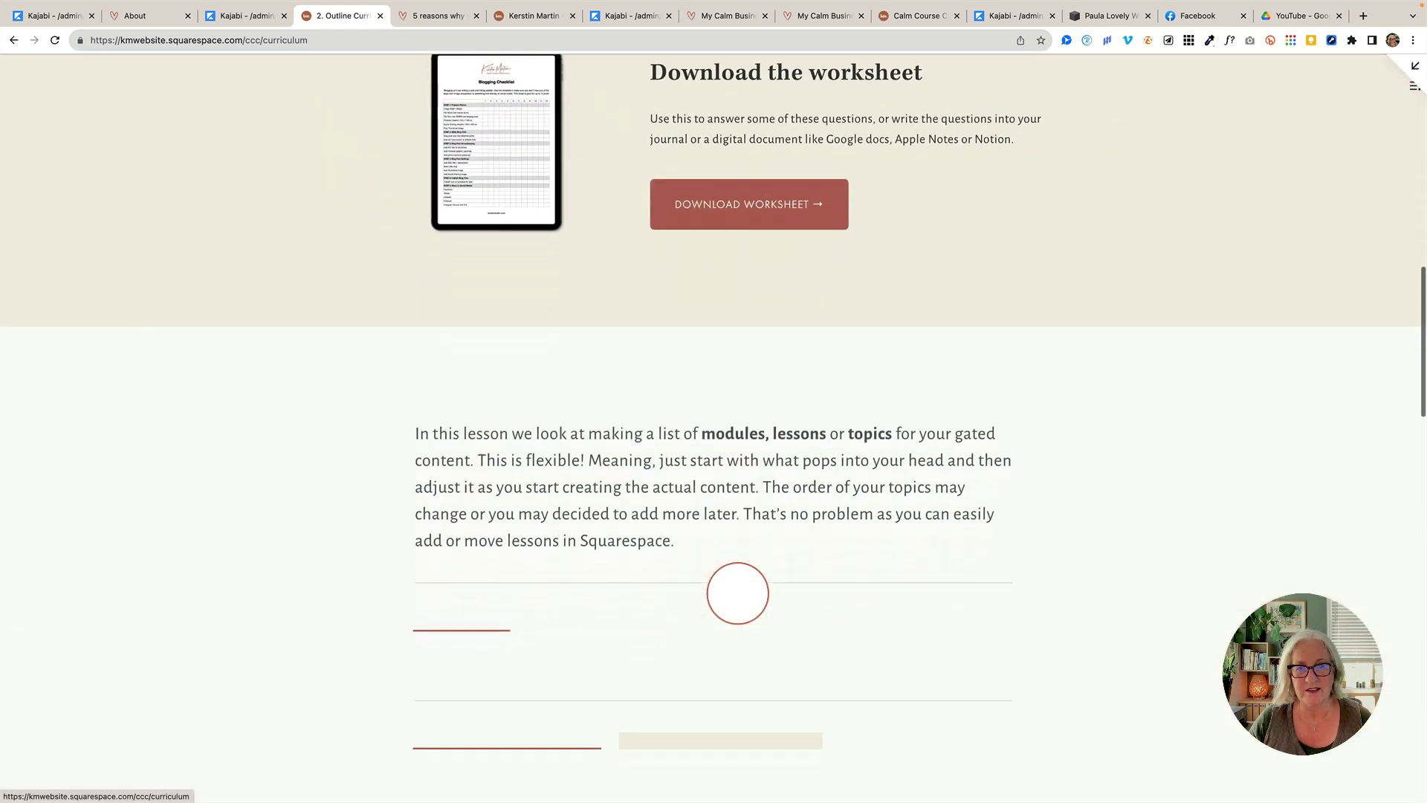
pyautogui.scroll(-4, 738, 592)
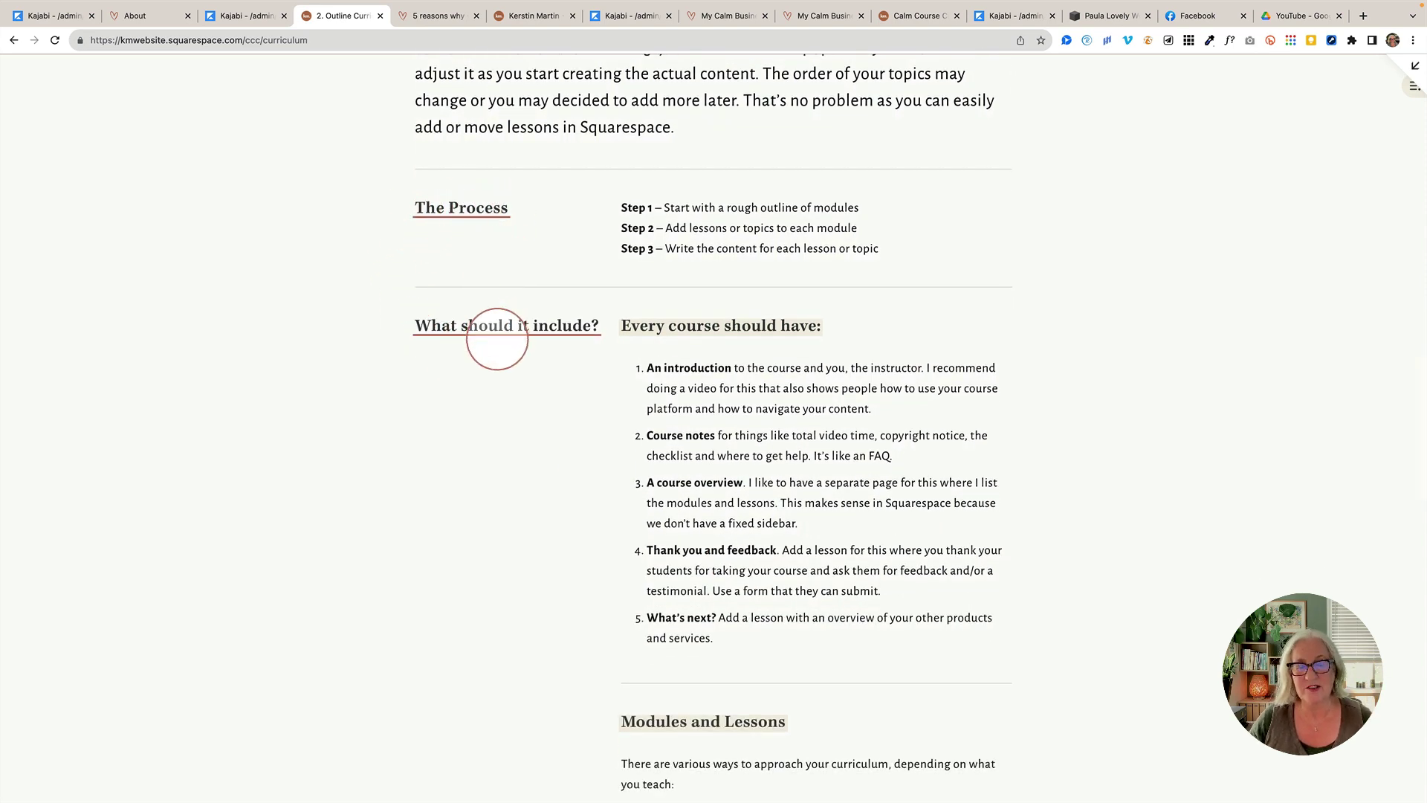
pyautogui.scroll(-10, 529, 430)
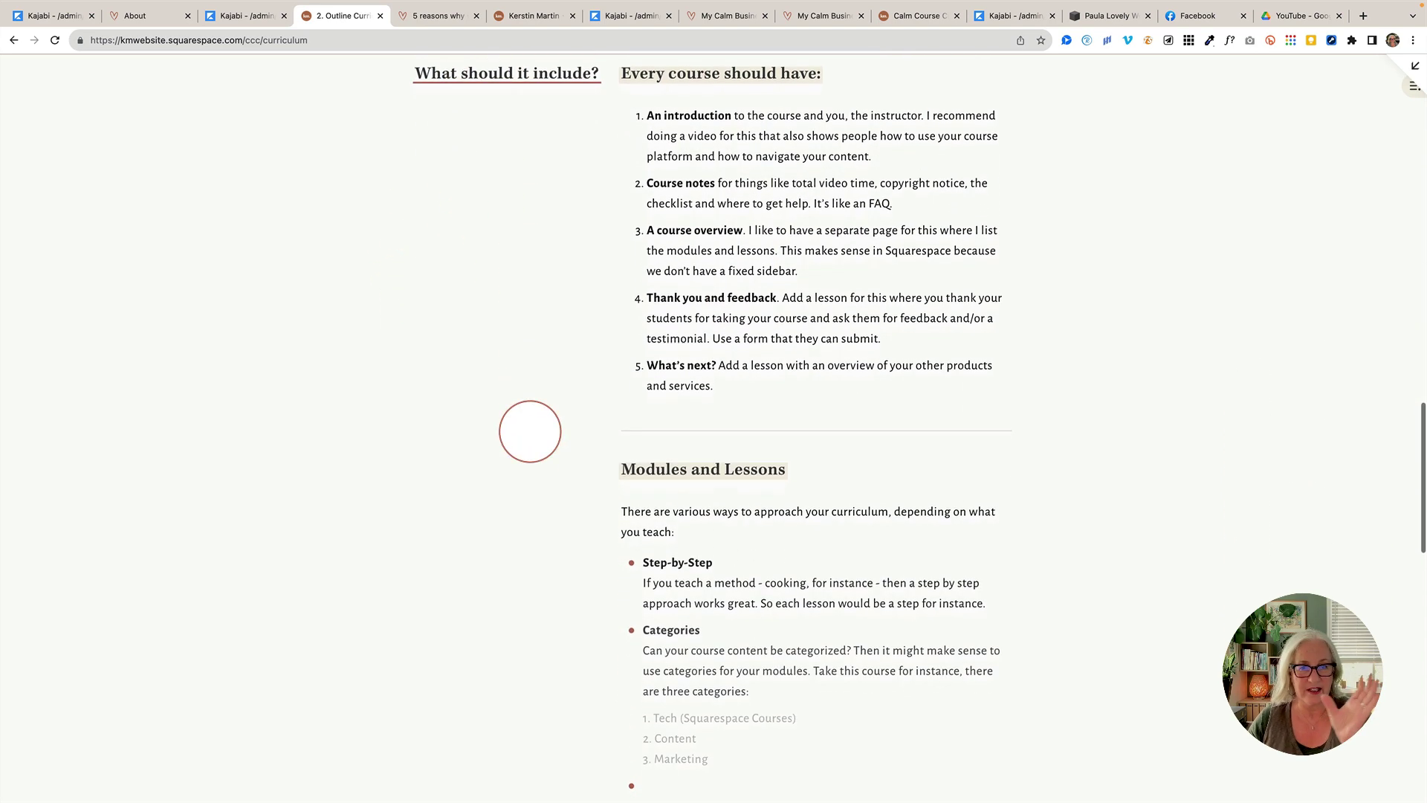
pyautogui.scroll(-15, 529, 431)
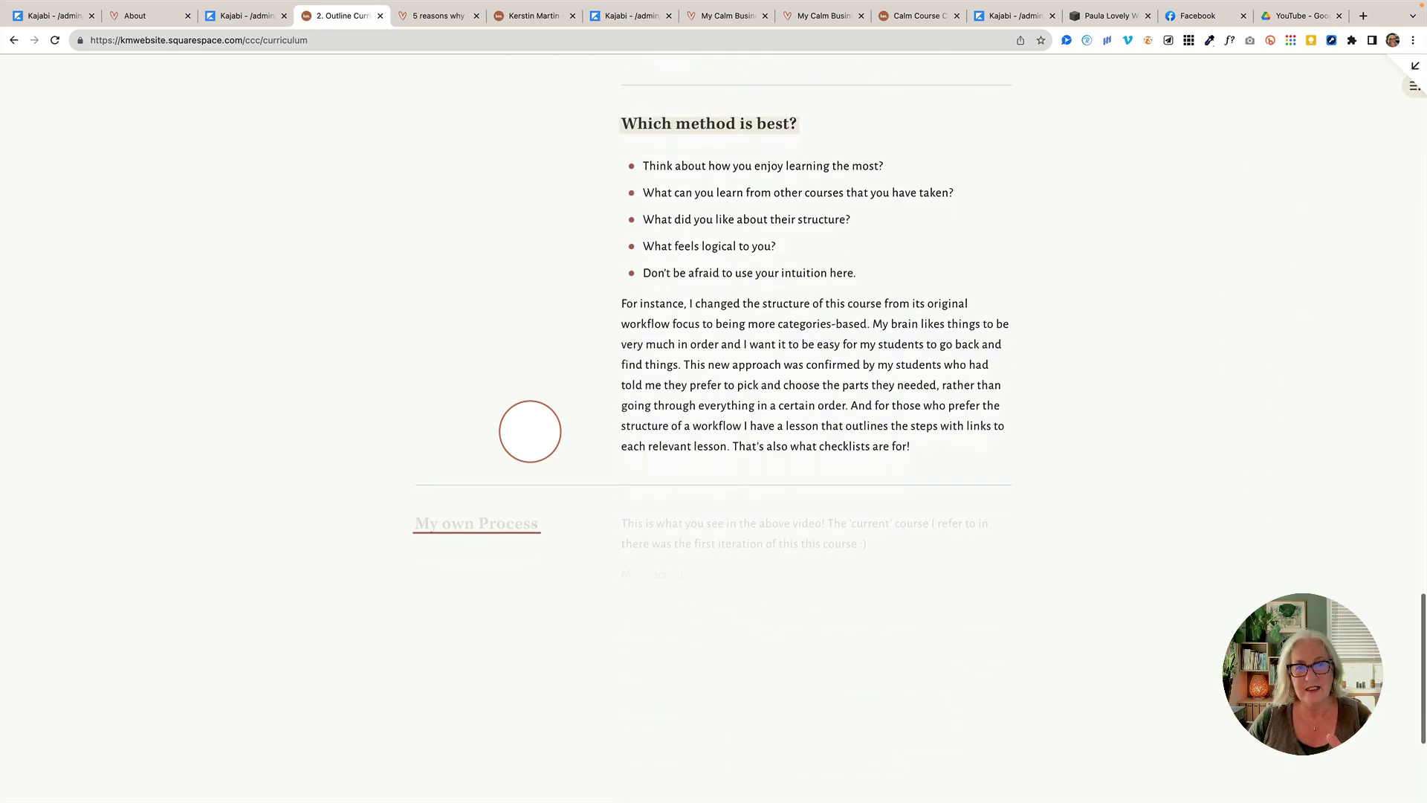
pyautogui.scroll(-3, 581, 487)
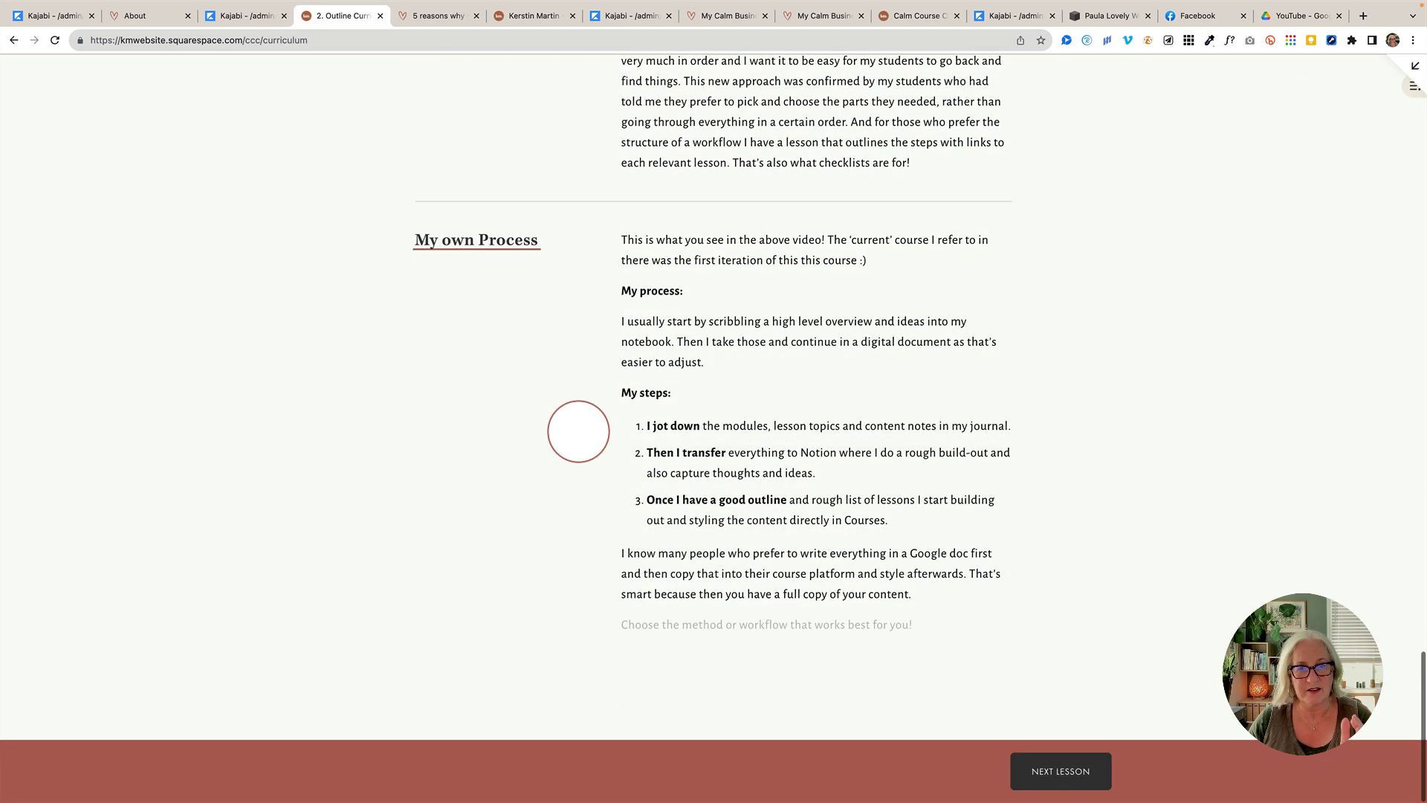
pyautogui.scroll(15, 577, 431)
pyautogui.scroll(20, 576, 427)
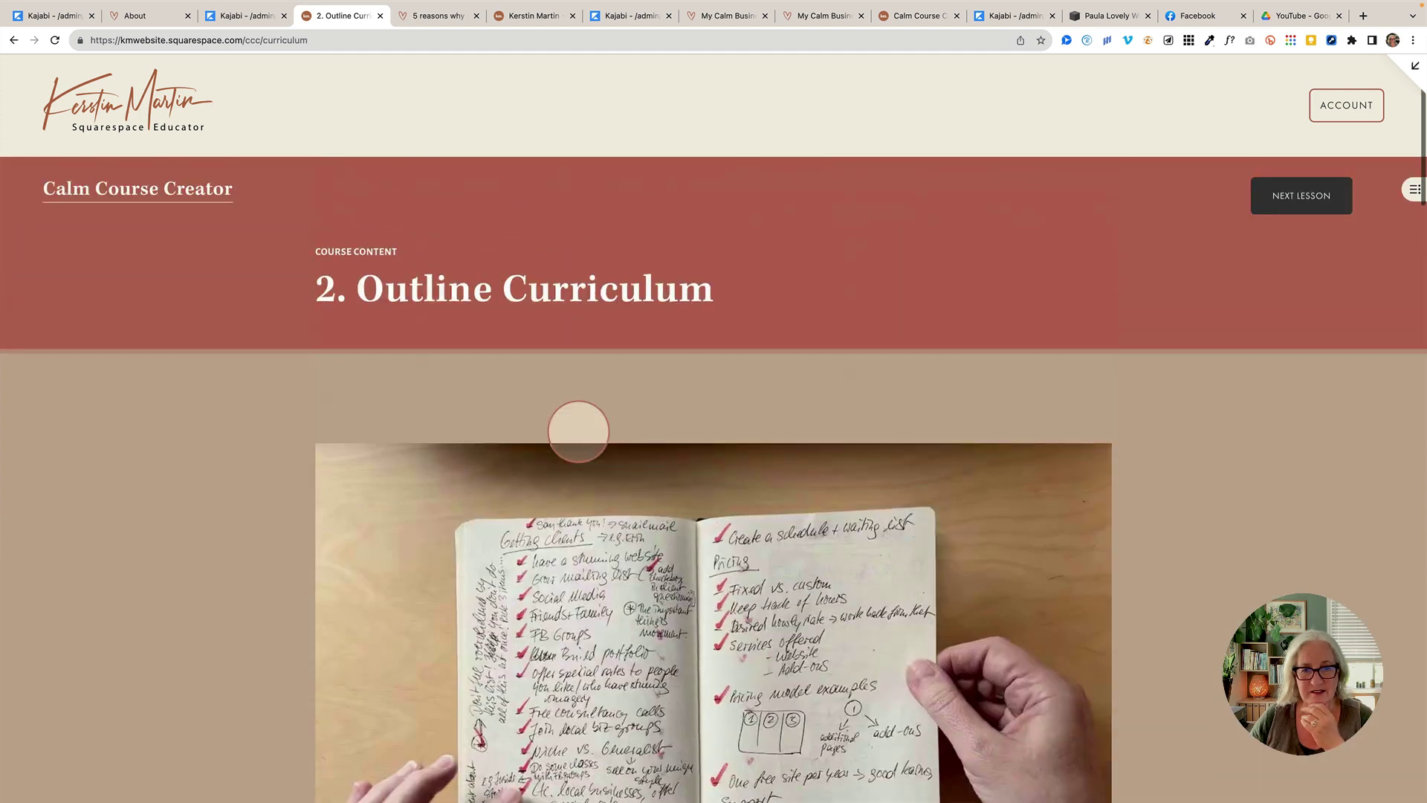
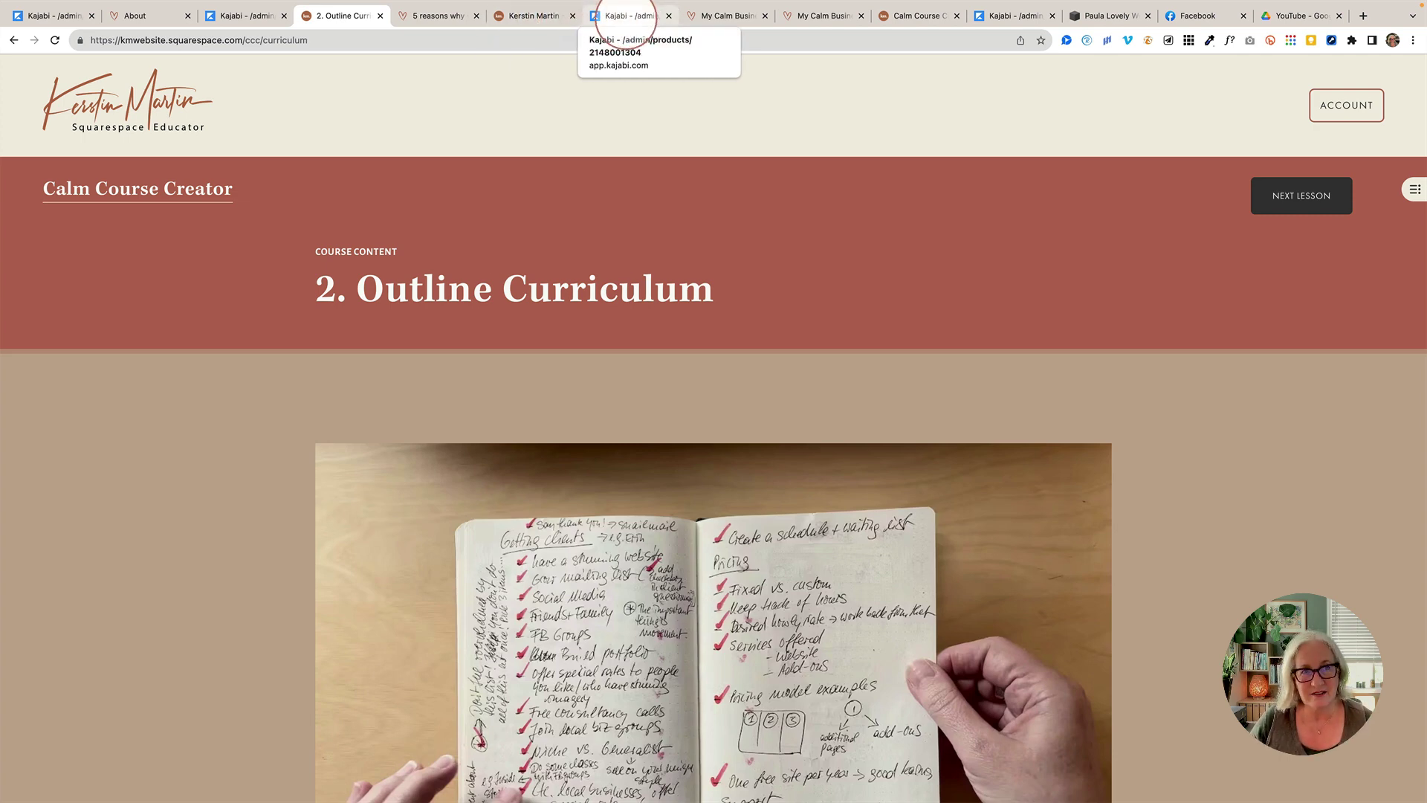
# - Switch to the Squarespace site editor and open the My Video Course page within My Member Site
pyautogui.click(528, 16)
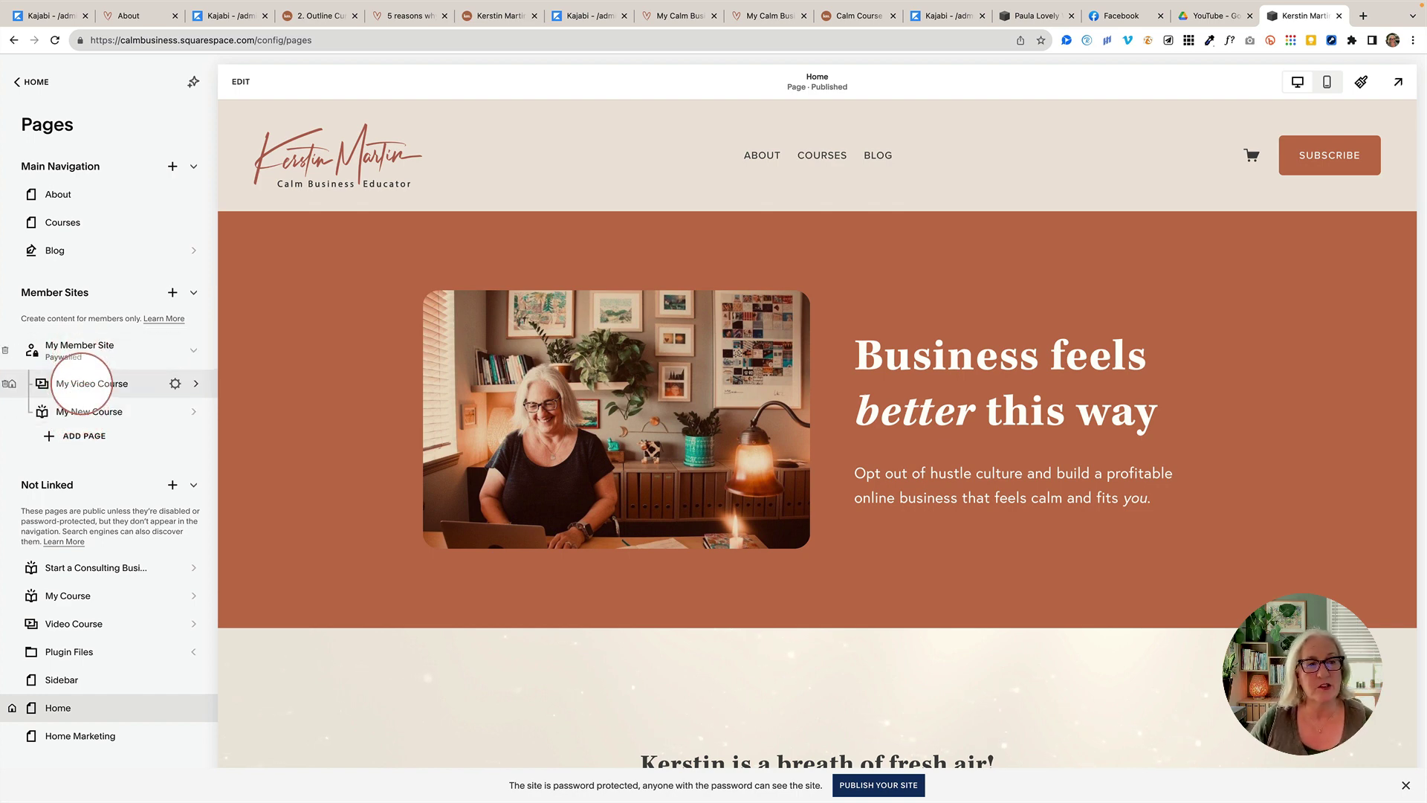
pyautogui.click(82, 381)
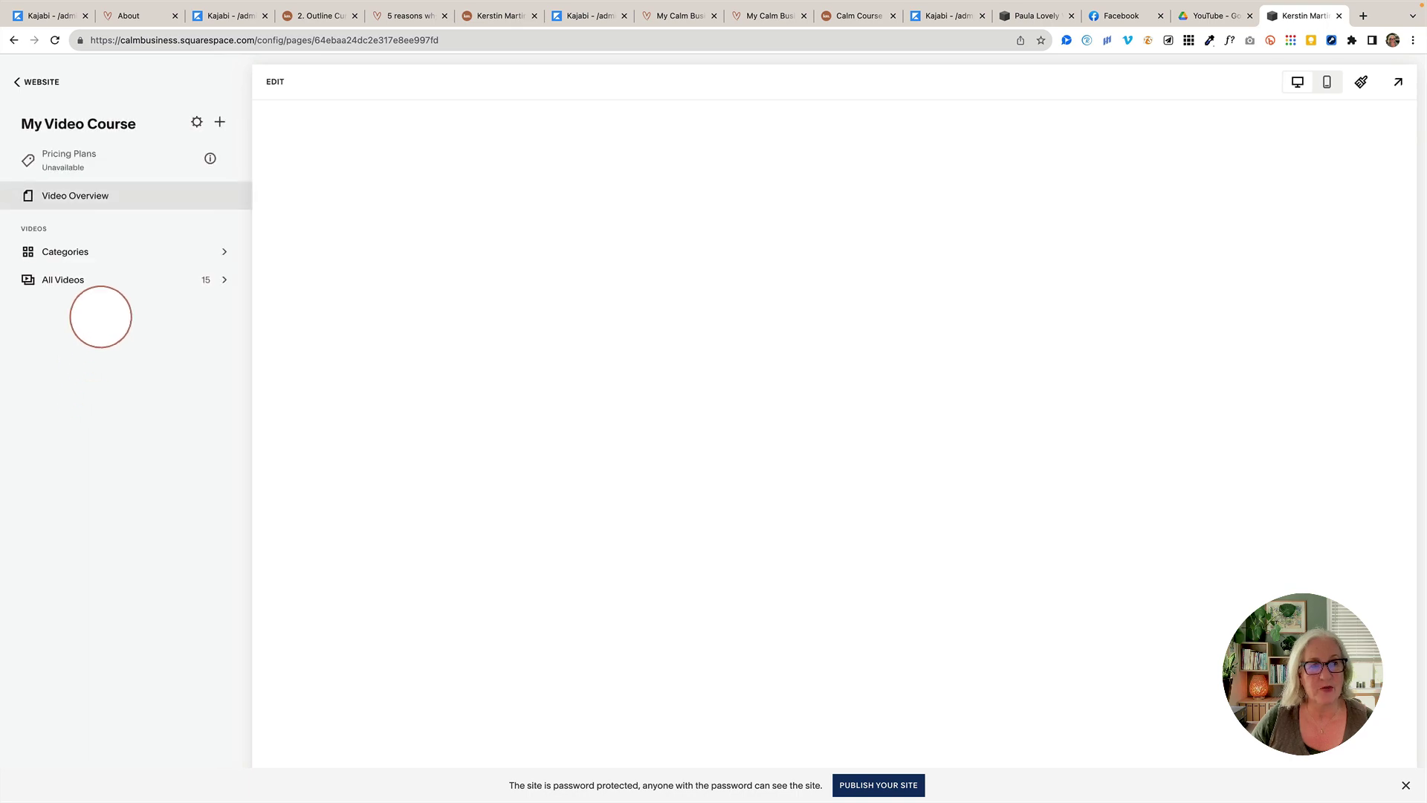
pyautogui.scroll(-6, 292, 380)
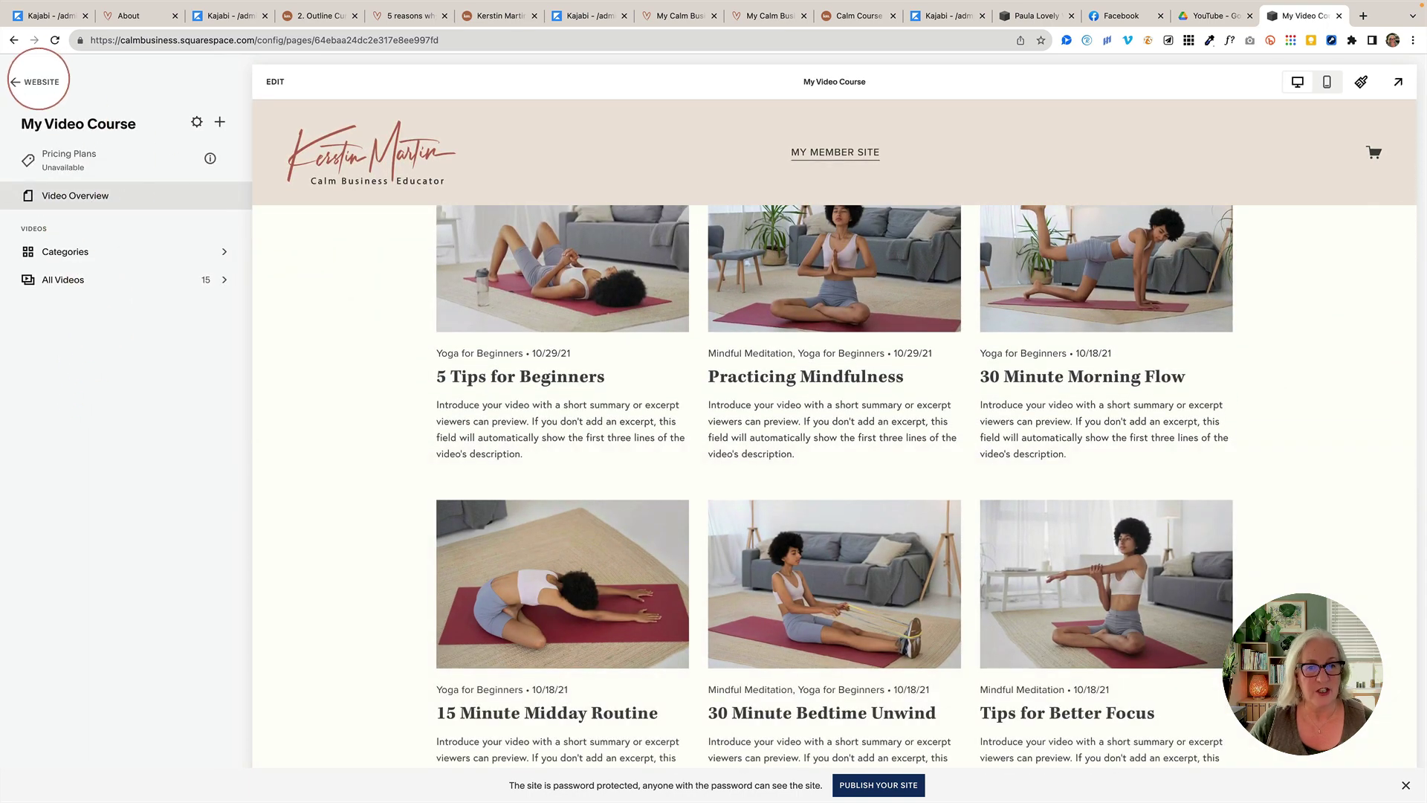
# - Show the page types that can be added to the member site, then return to My Video Course
pyautogui.click(37, 82)
pyautogui.click(71, 435)
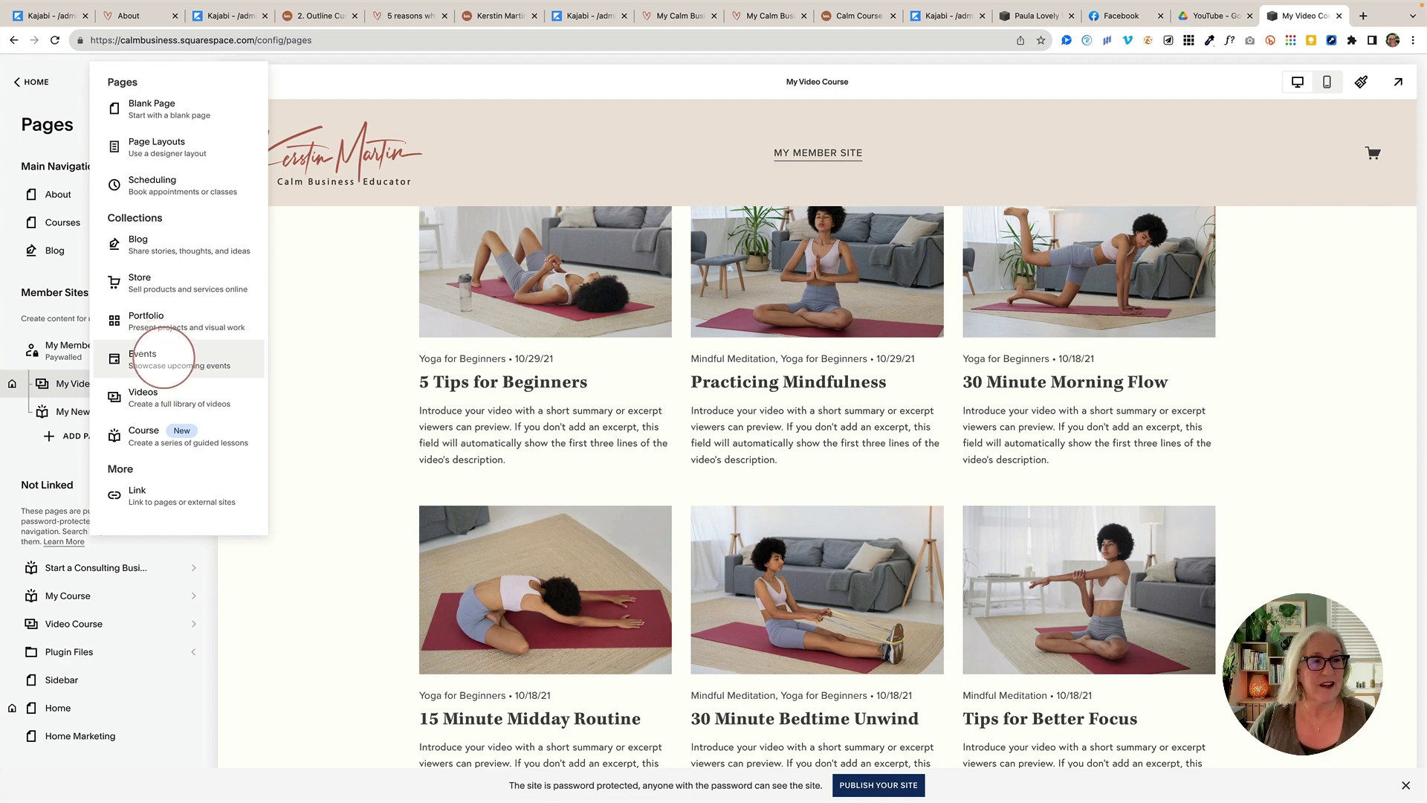
pyautogui.click(48, 383)
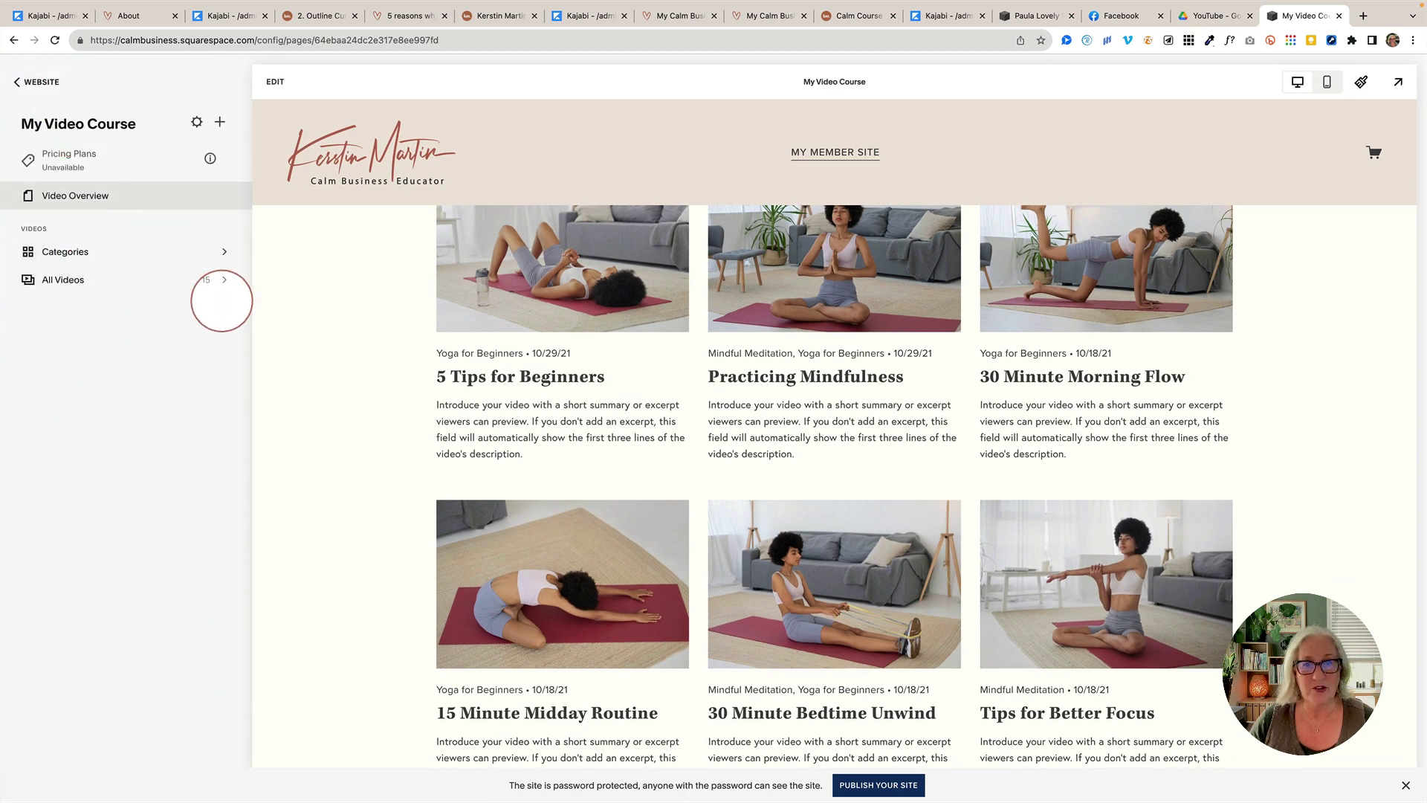
# - Browse the video grid on the My Video Course overview page
pyautogui.scroll(-15, 300, 311)
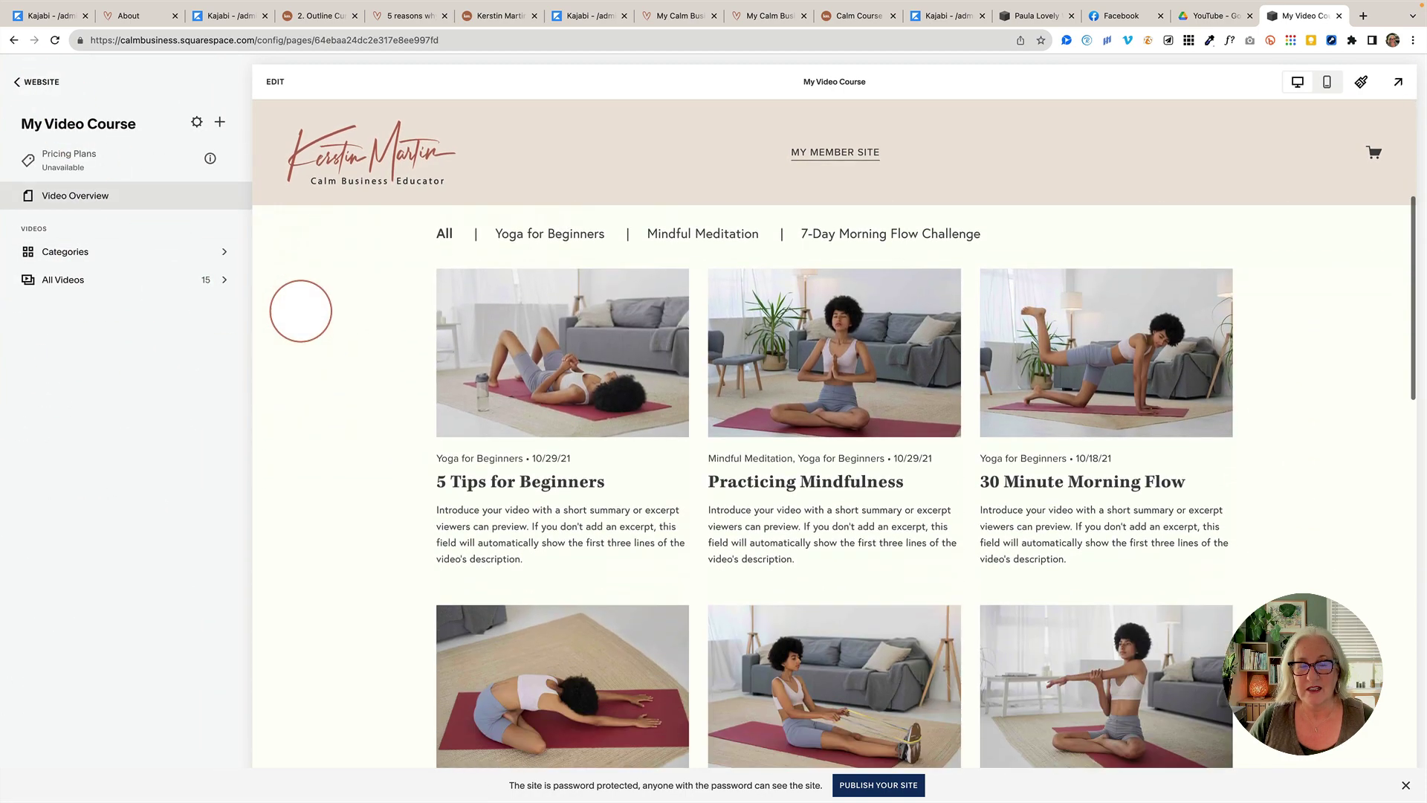
pyautogui.scroll(-2, 300, 311)
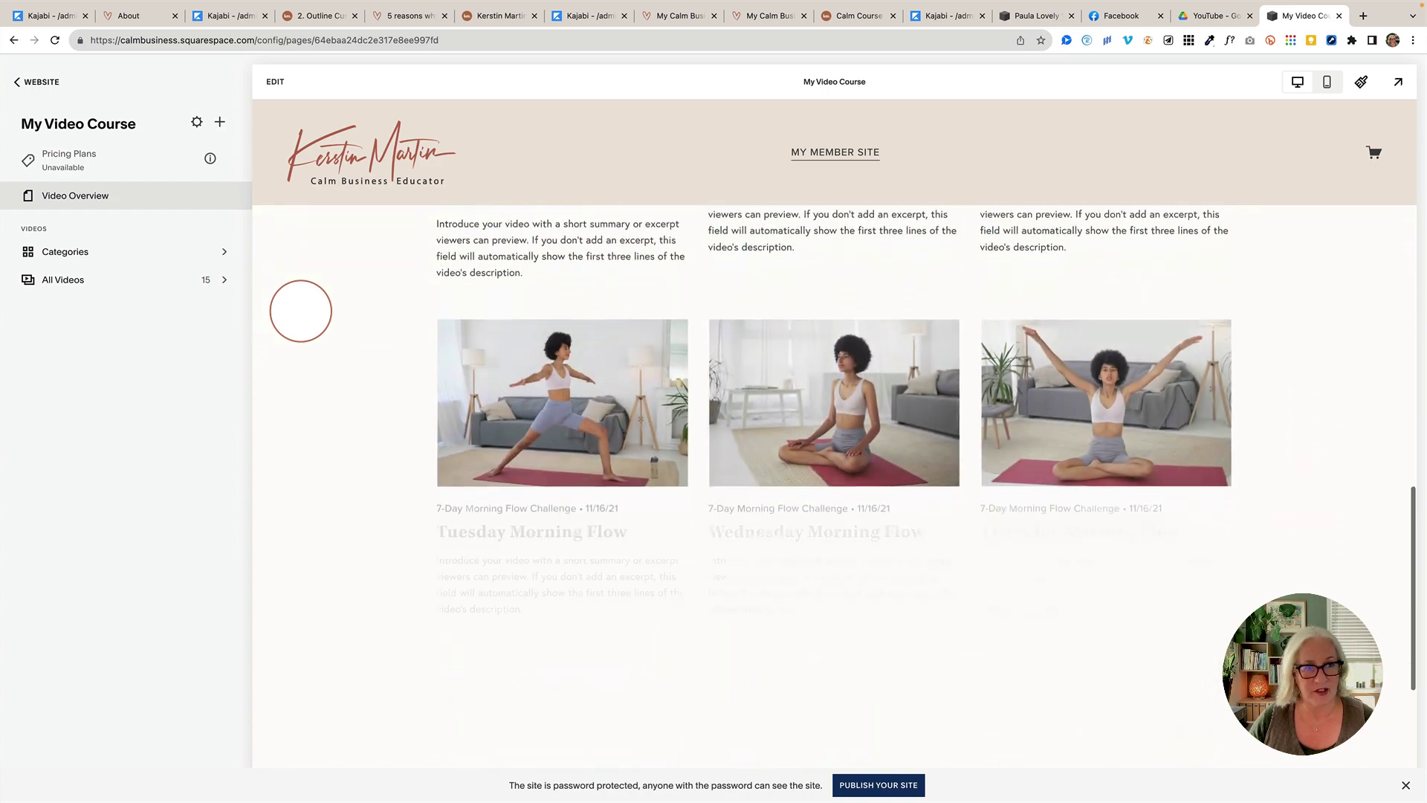
pyautogui.scroll(8, 300, 310)
pyautogui.scroll(2, 300, 311)
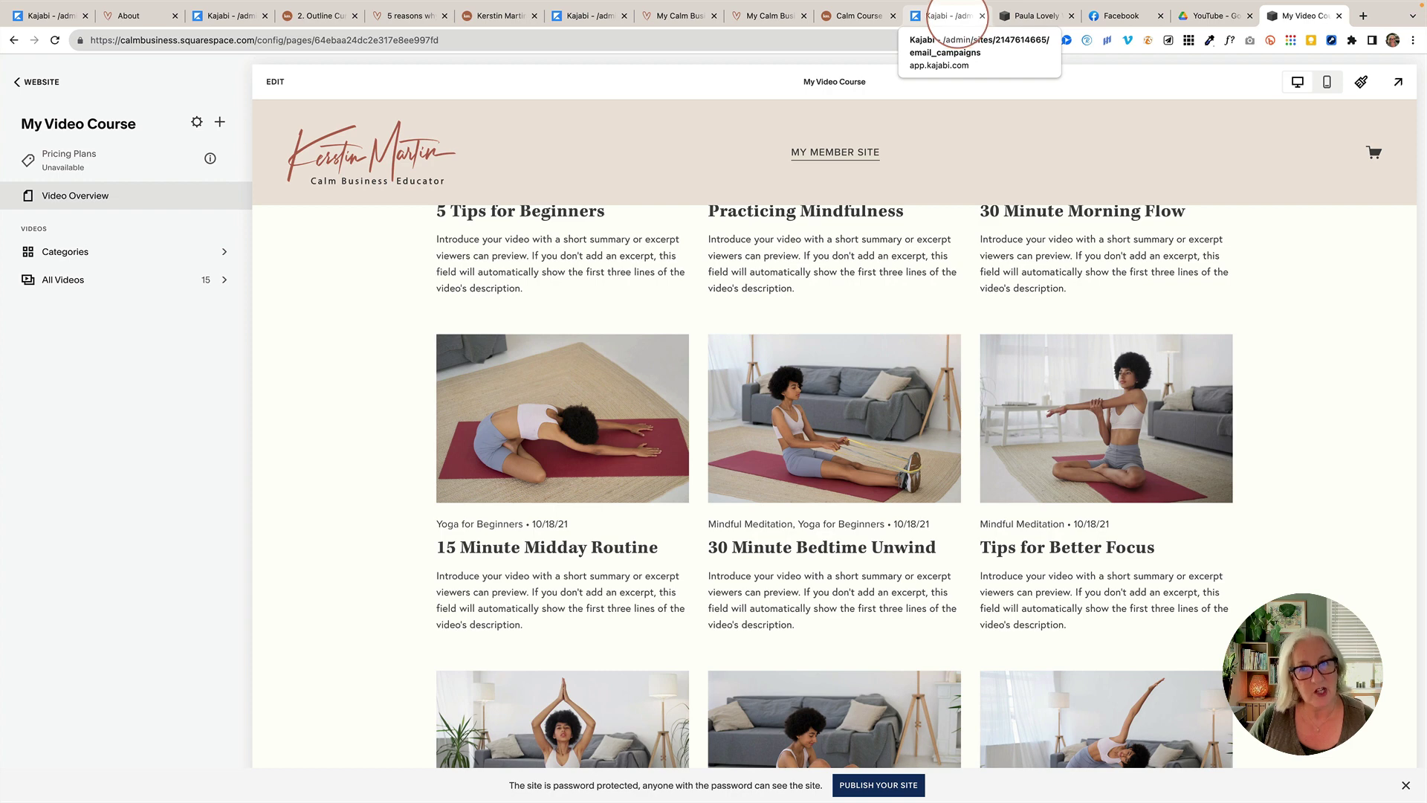
# - Switch to Kajabi and preview the Get More Clients course from its outline page
pyautogui.click(954, 16)
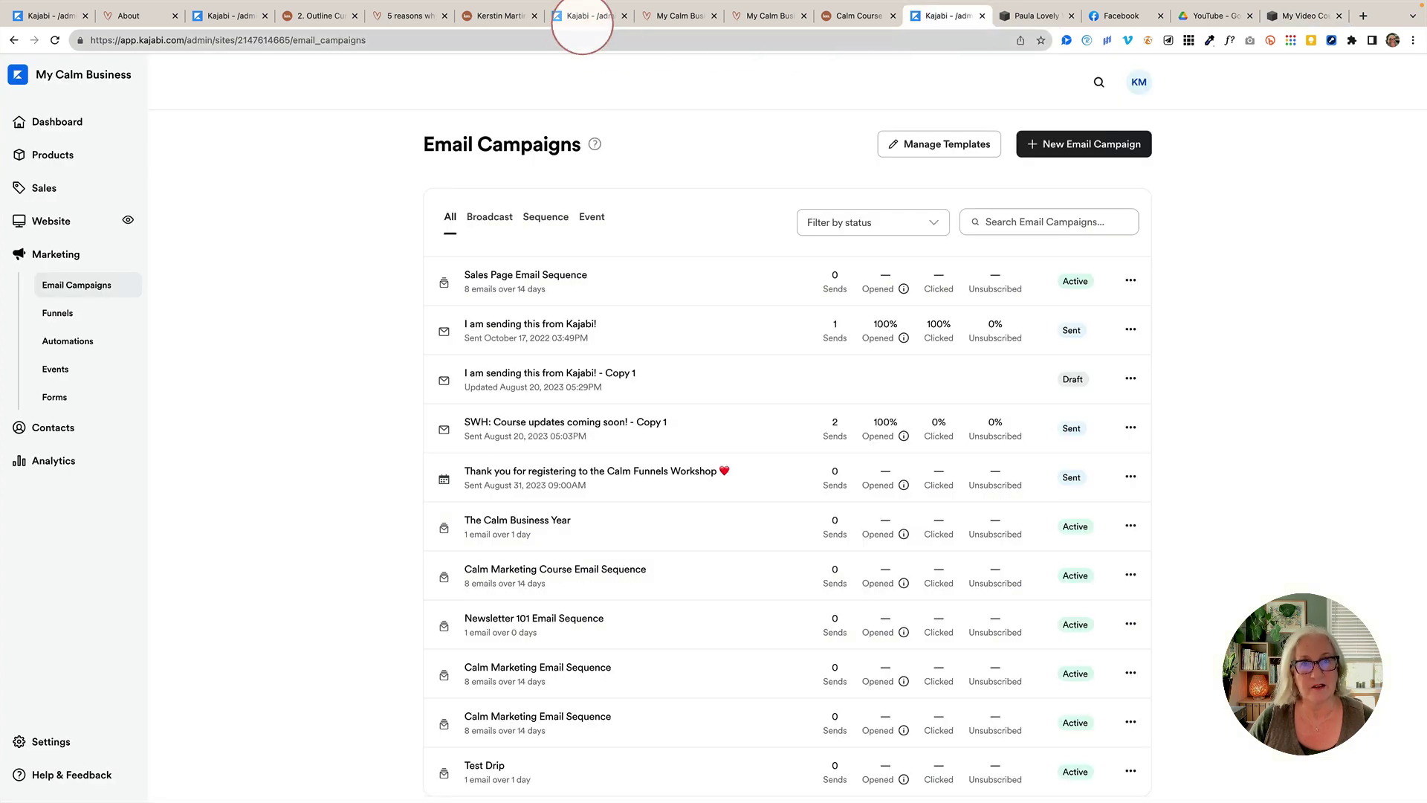
pyautogui.click(587, 15)
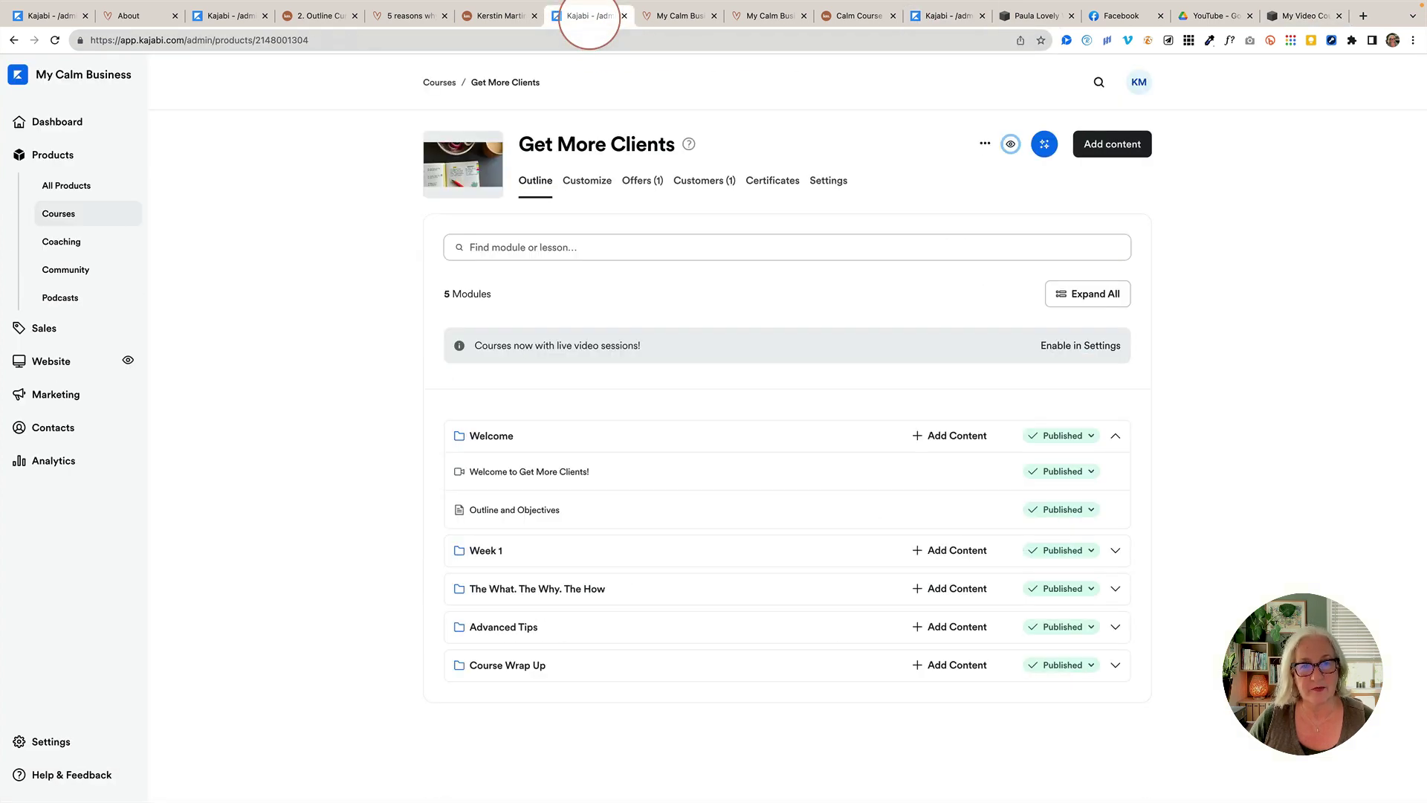
pyautogui.click(1010, 143)
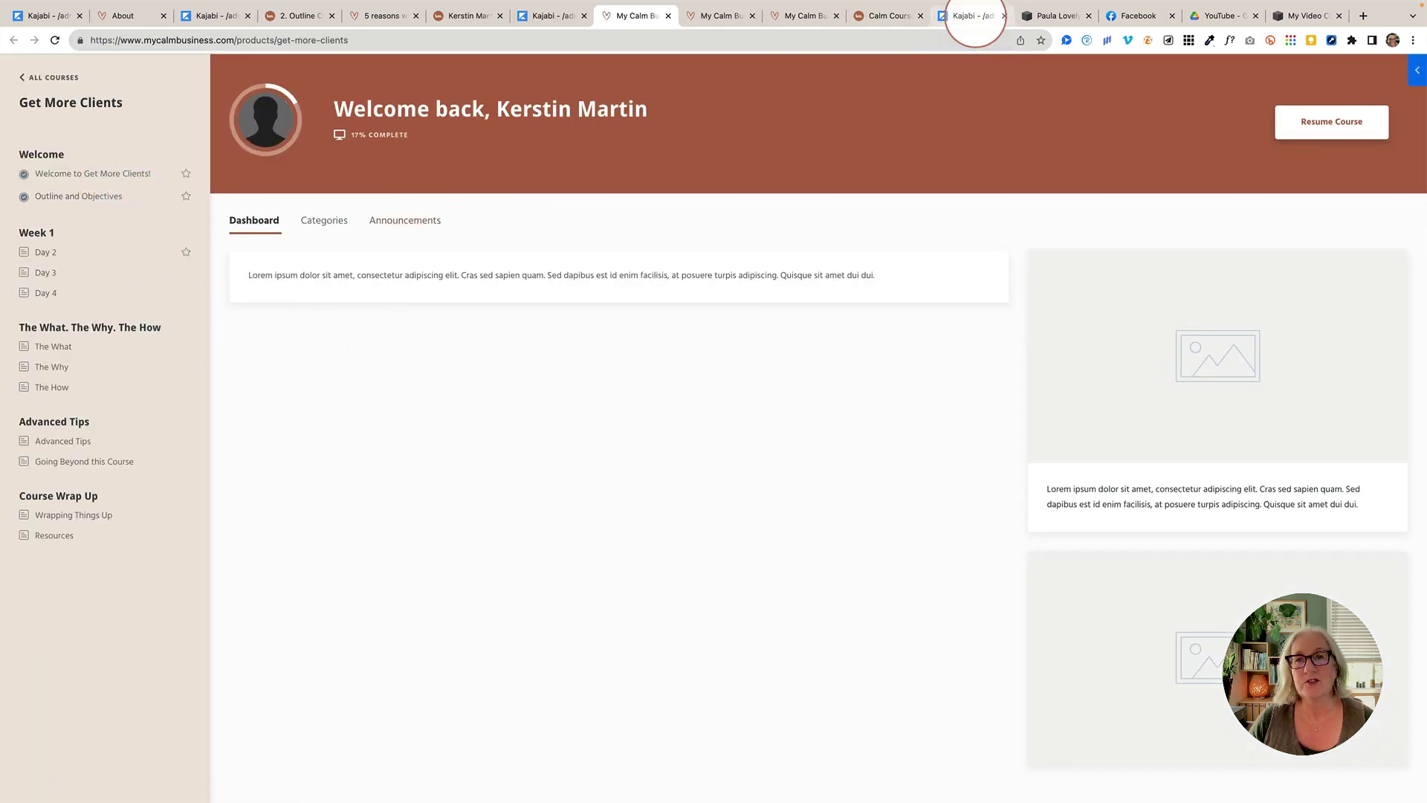
pyautogui.click(972, 16)
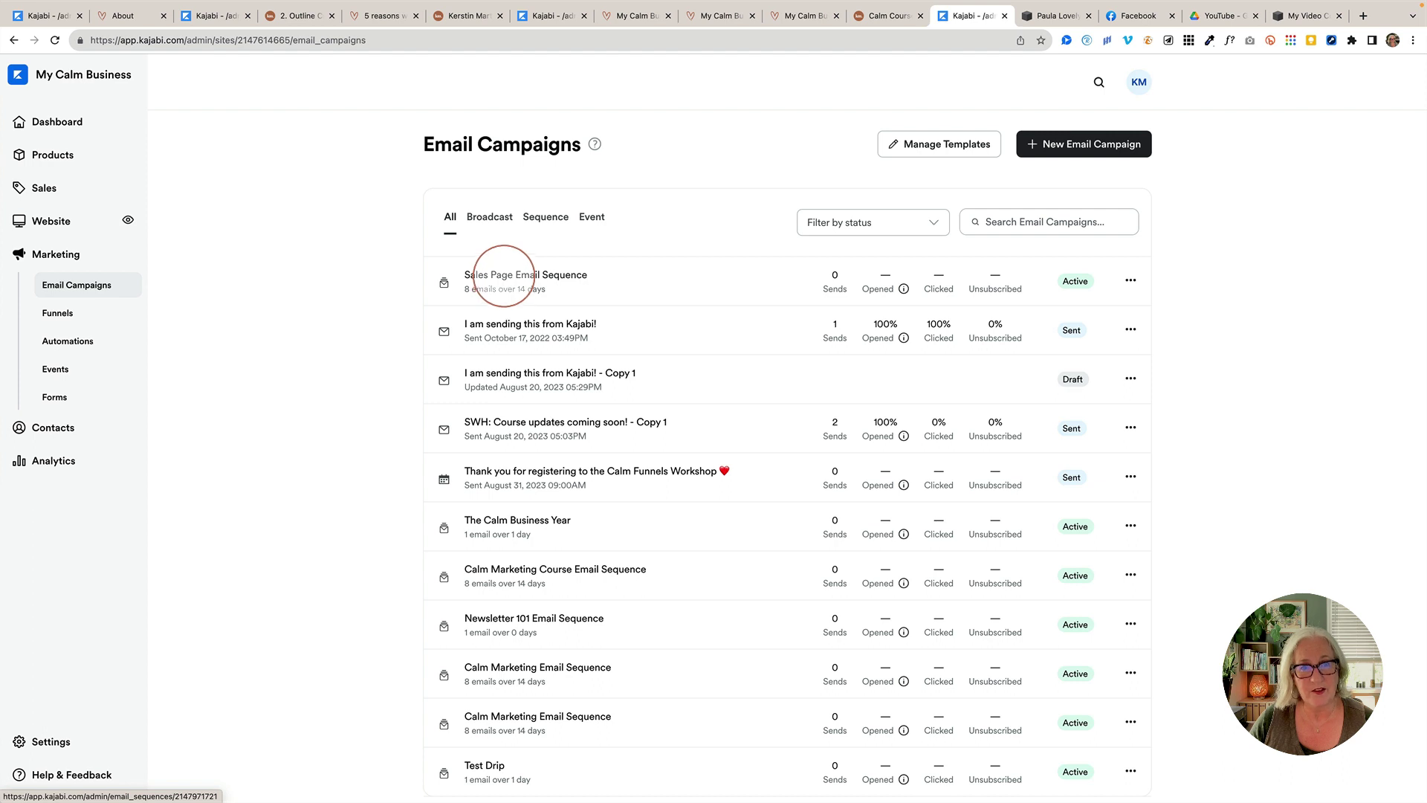
pyautogui.click(504, 275)
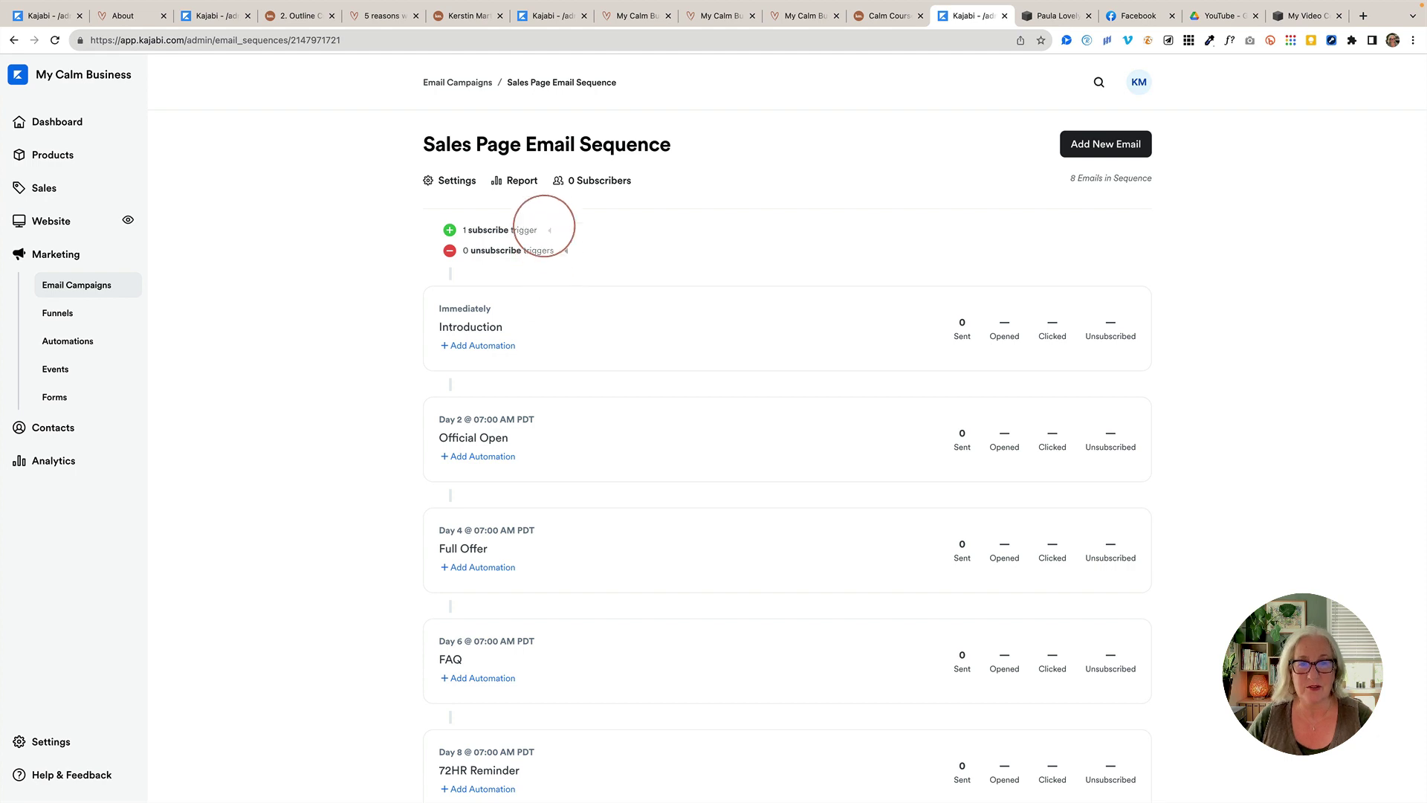
pyautogui.scroll(-5, 529, 560)
pyautogui.scroll(5, 529, 560)
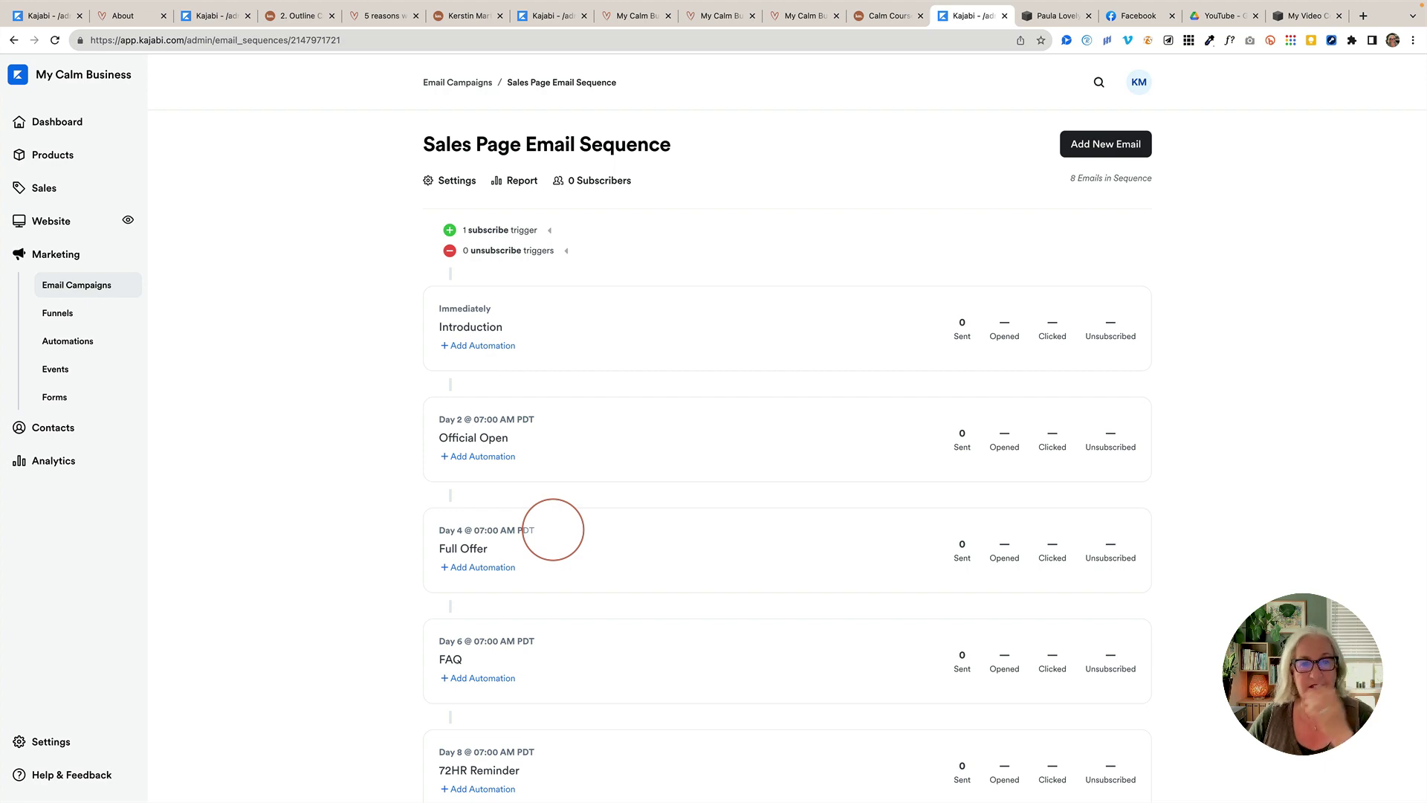
# - Start a new automation for the Introduction email, add a condition and examine the available filter options
pyautogui.click(483, 347)
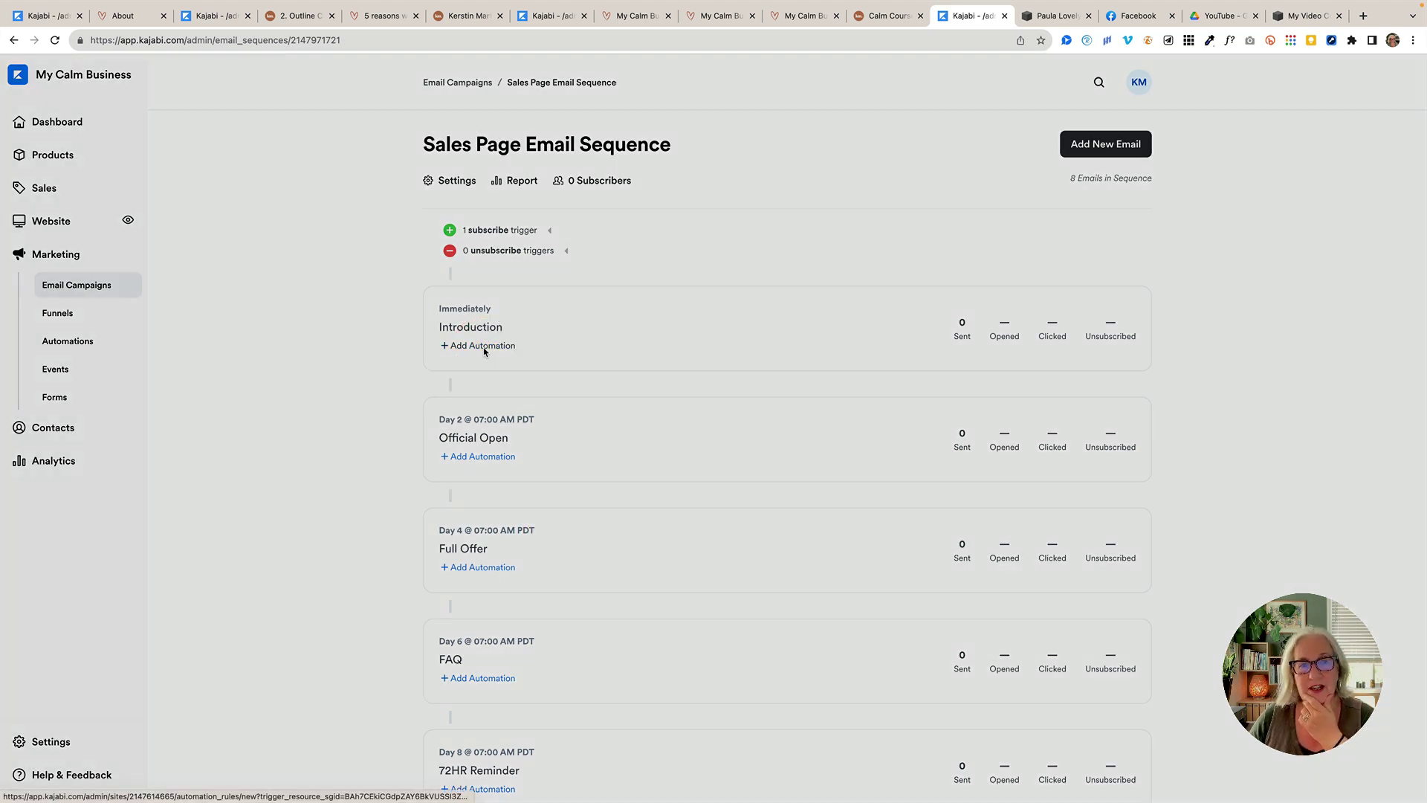
pyautogui.click(707, 371)
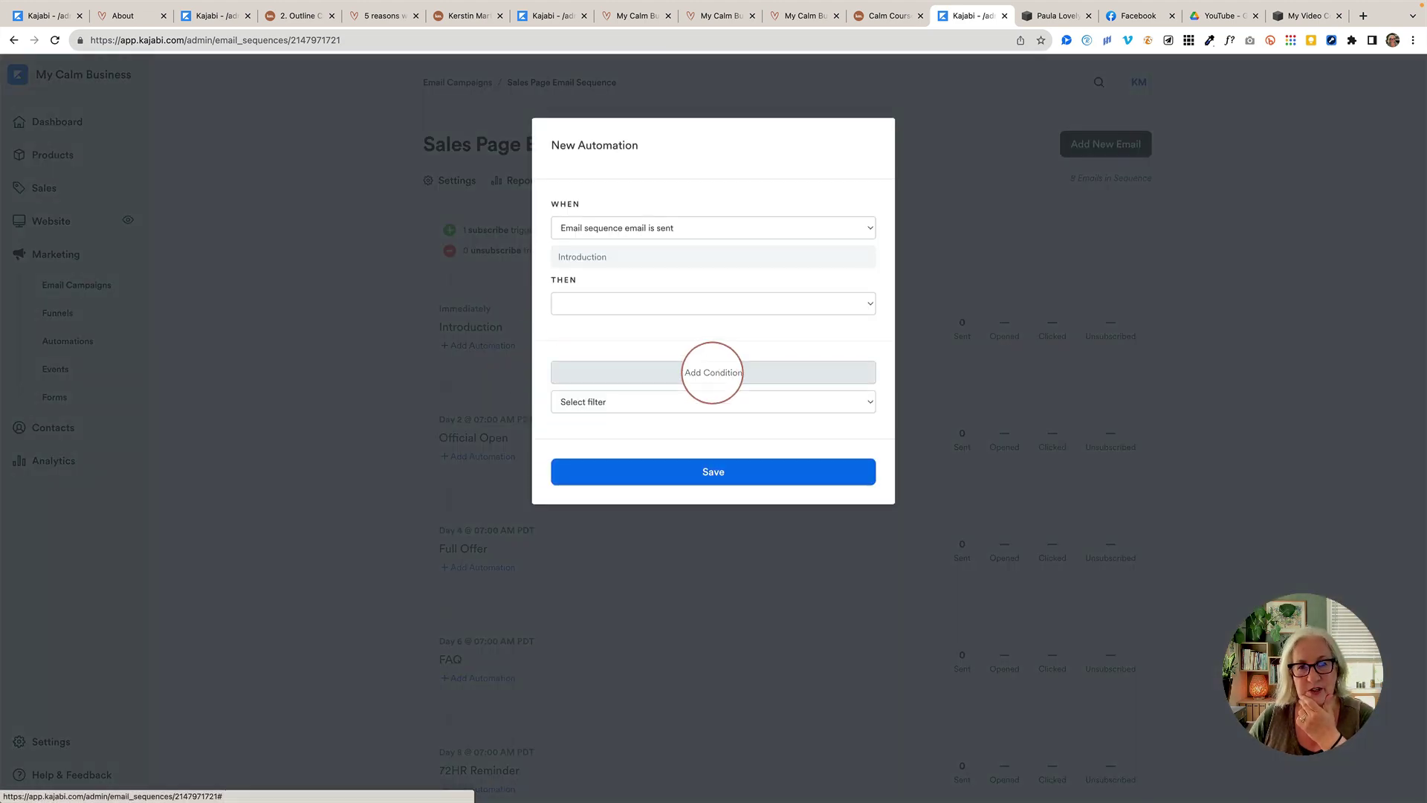
pyautogui.click(690, 405)
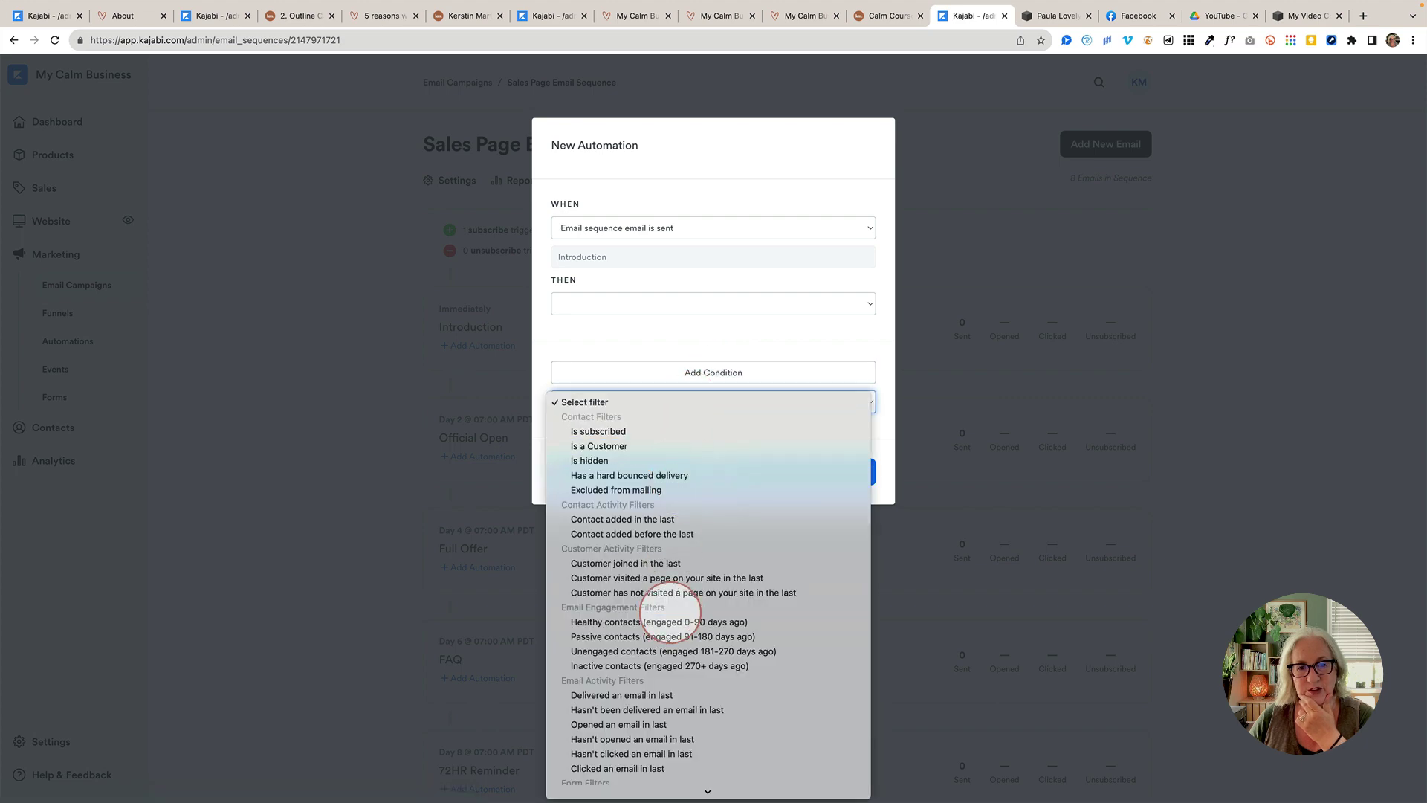
pyautogui.scroll(-5, 665, 619)
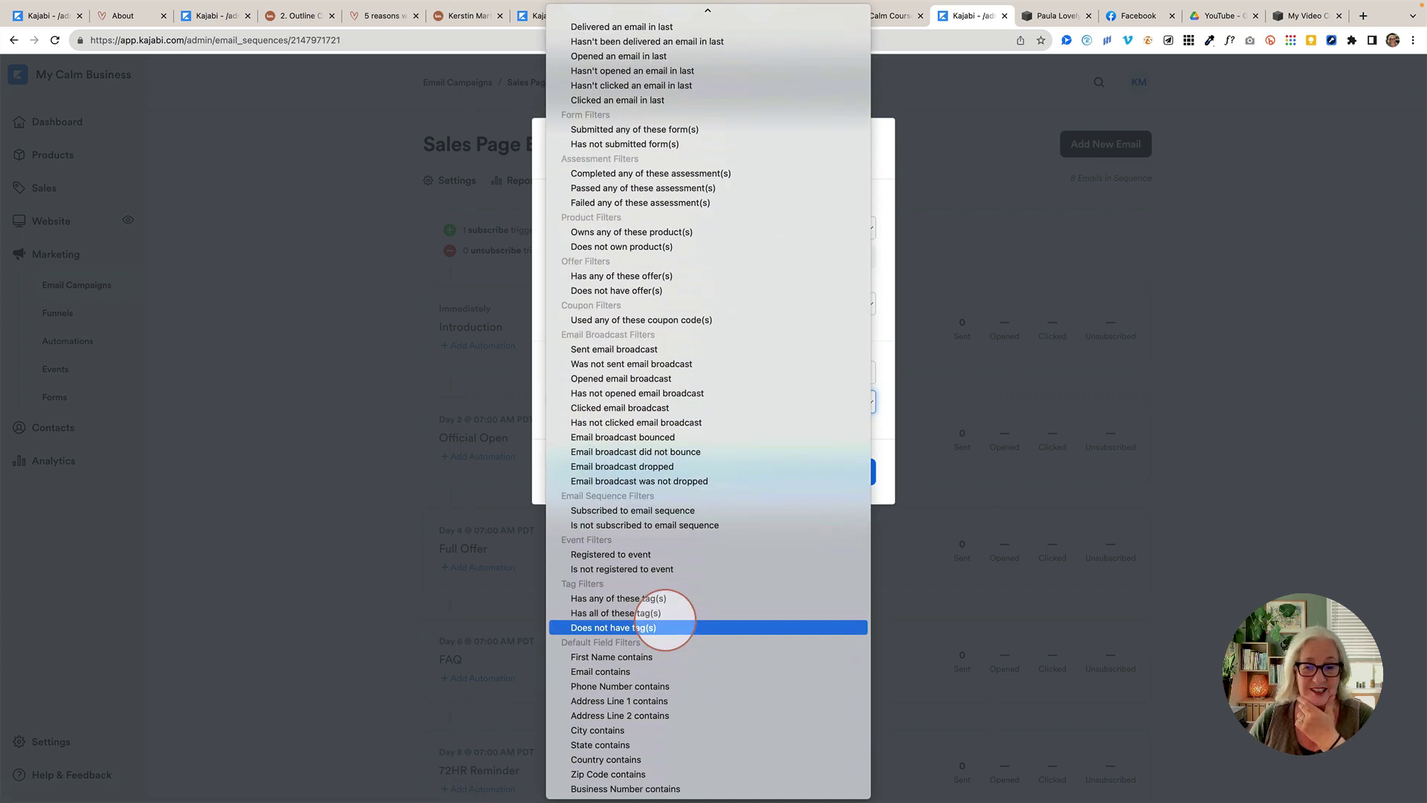
pyautogui.scroll(4, 665, 619)
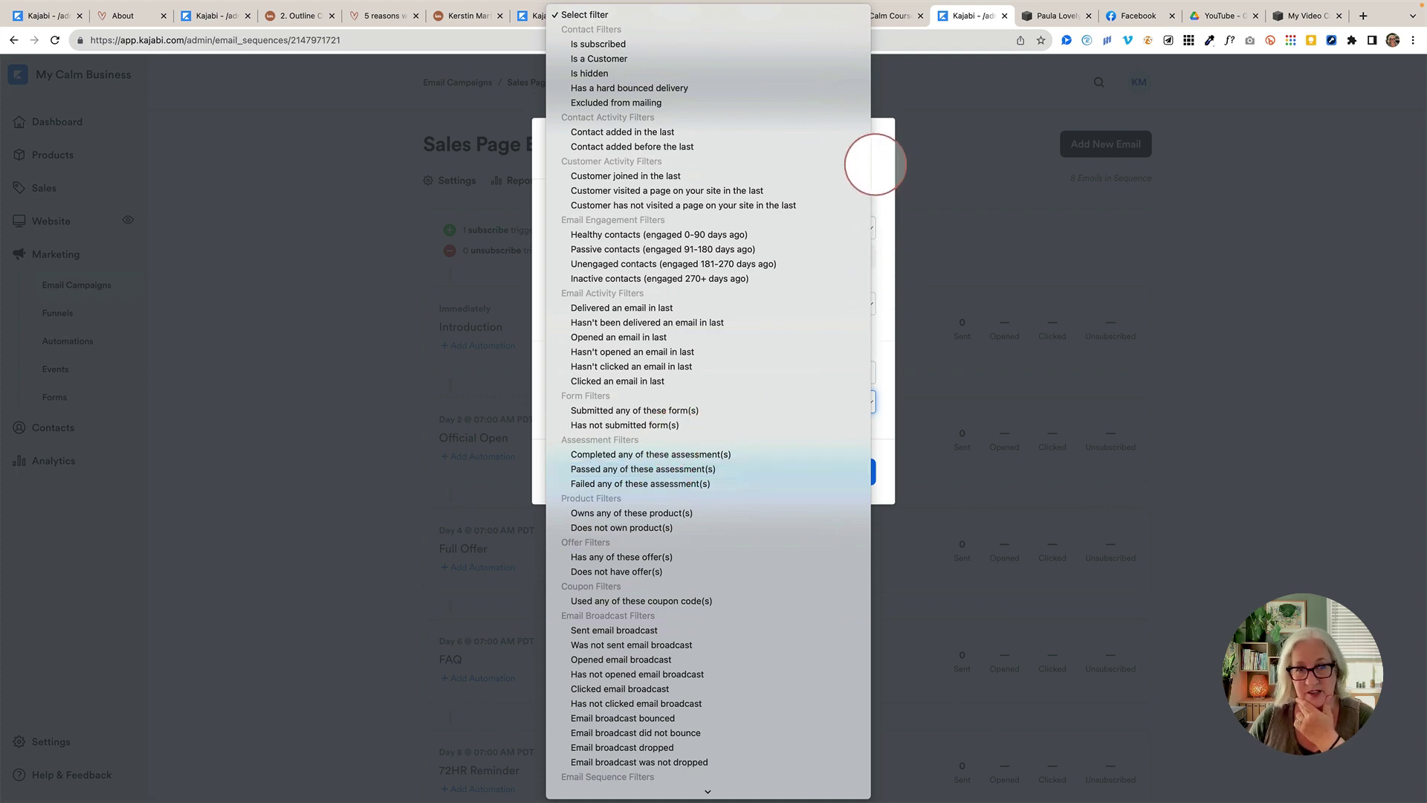
# - Discard the unsaved automation and open the Sales Page funnel from the funnels list
pyautogui.click(874, 164)
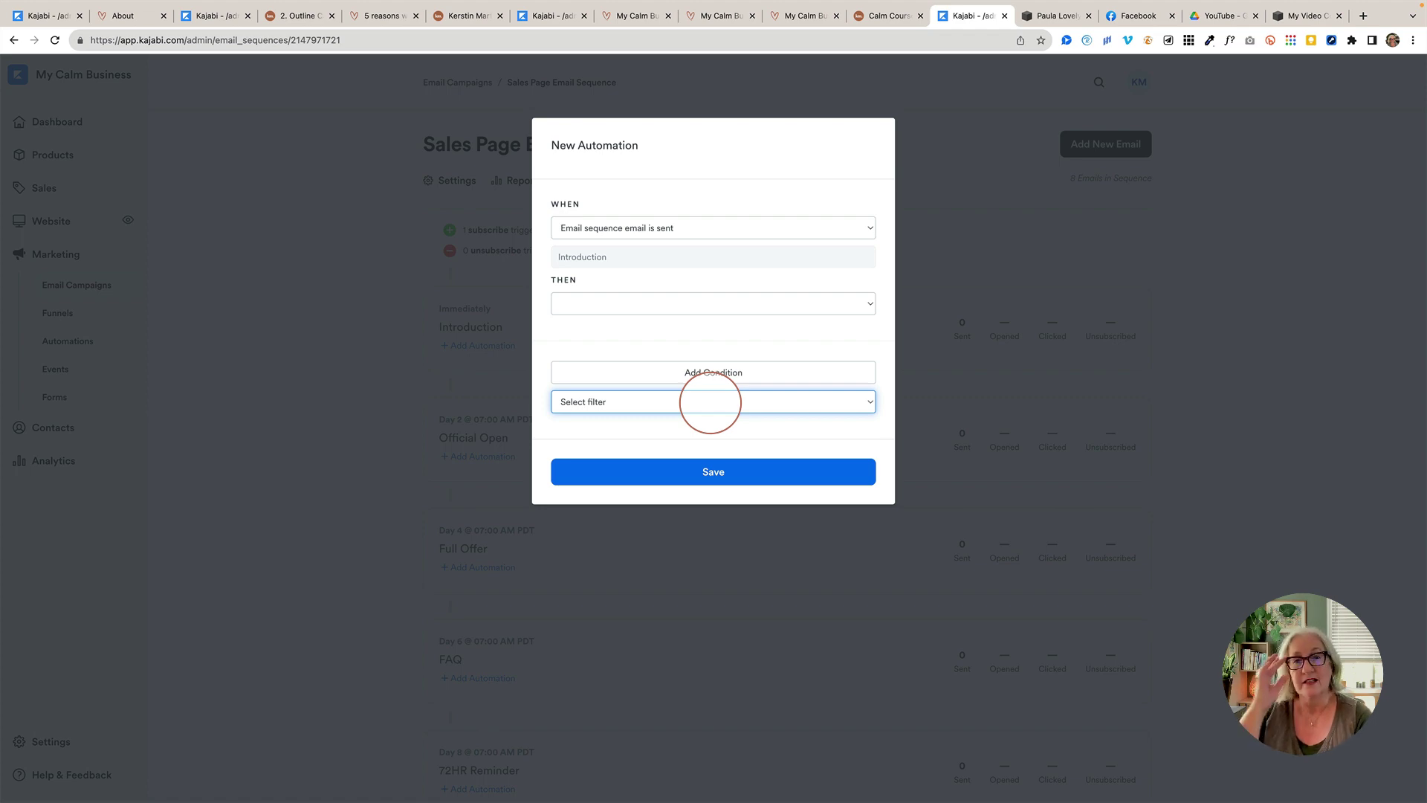
pyautogui.click(331, 321)
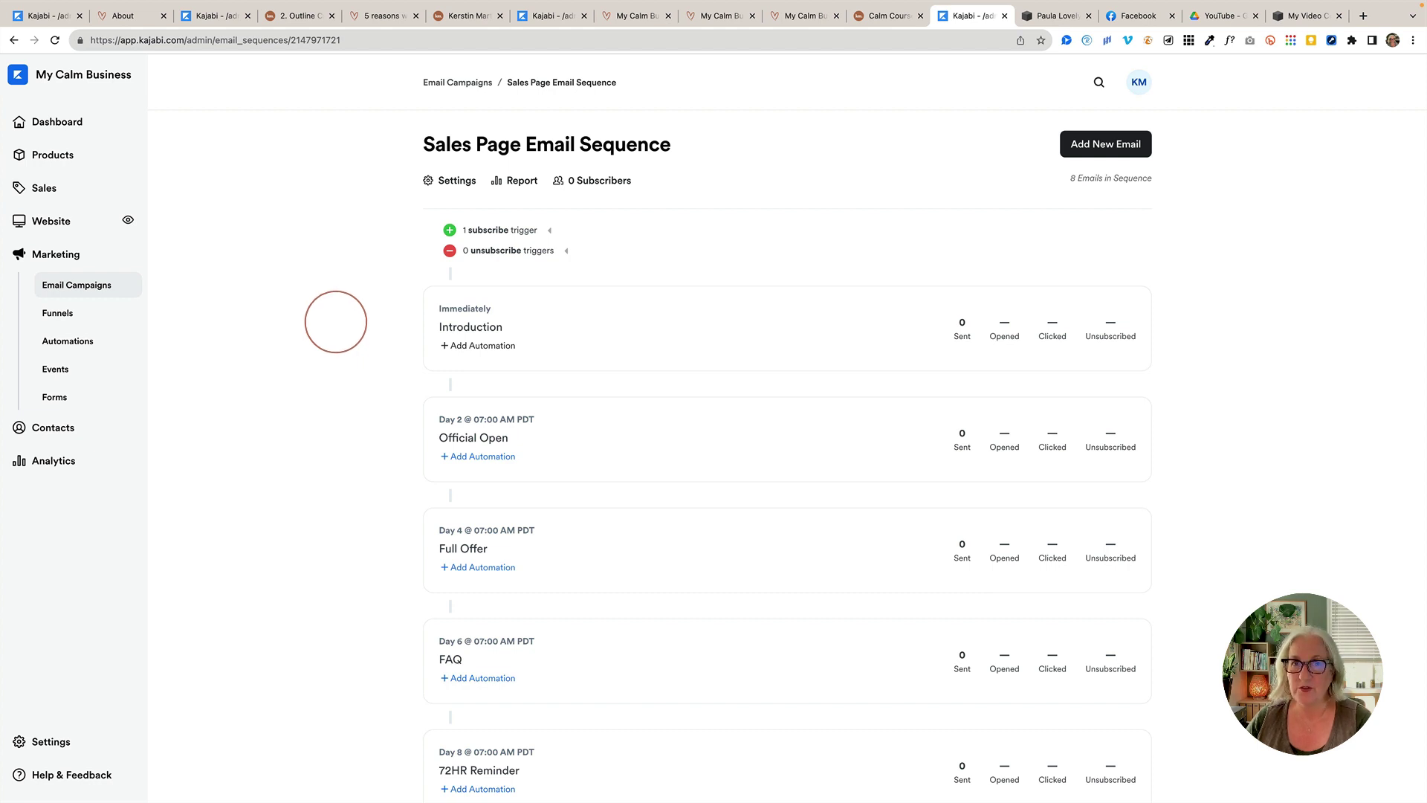
pyautogui.click(59, 312)
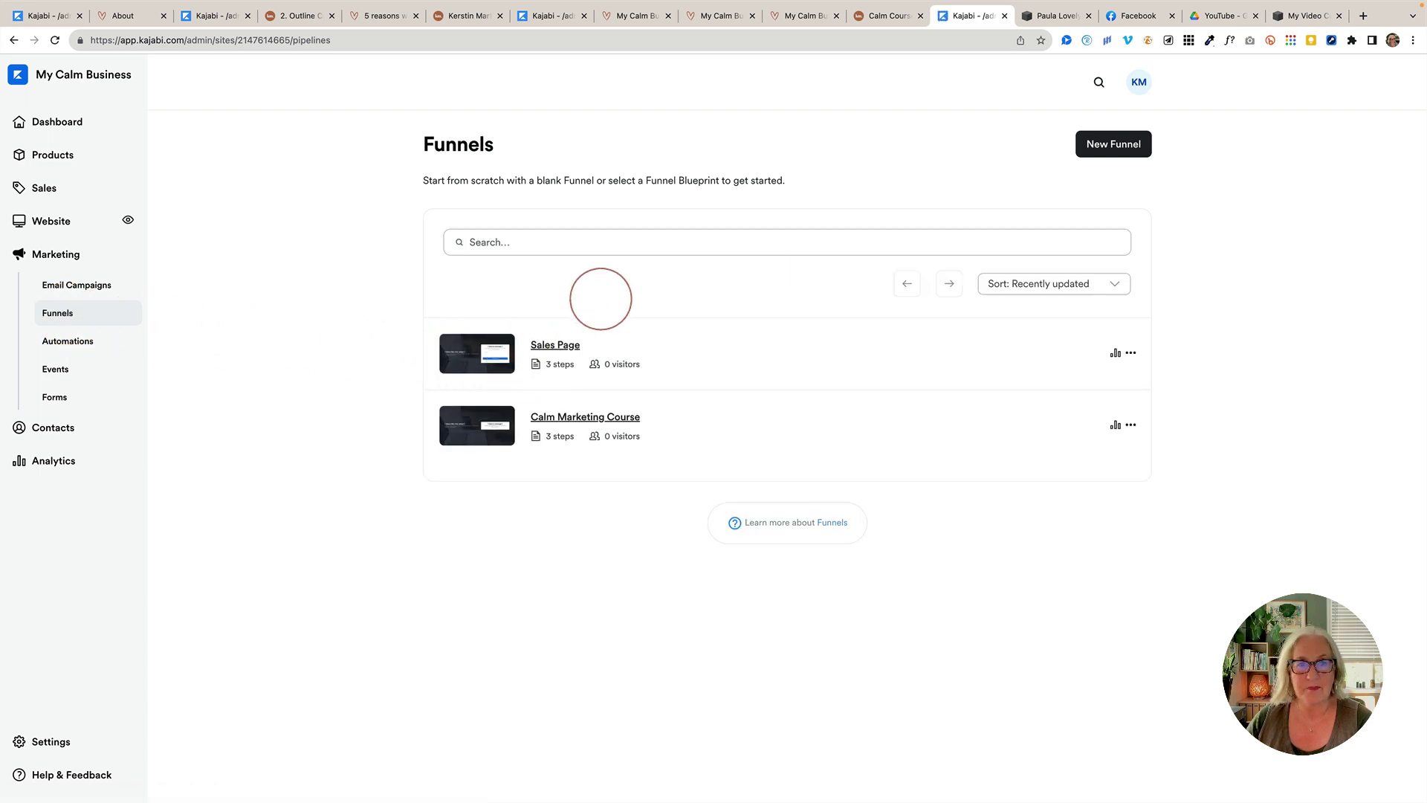
pyautogui.click(557, 345)
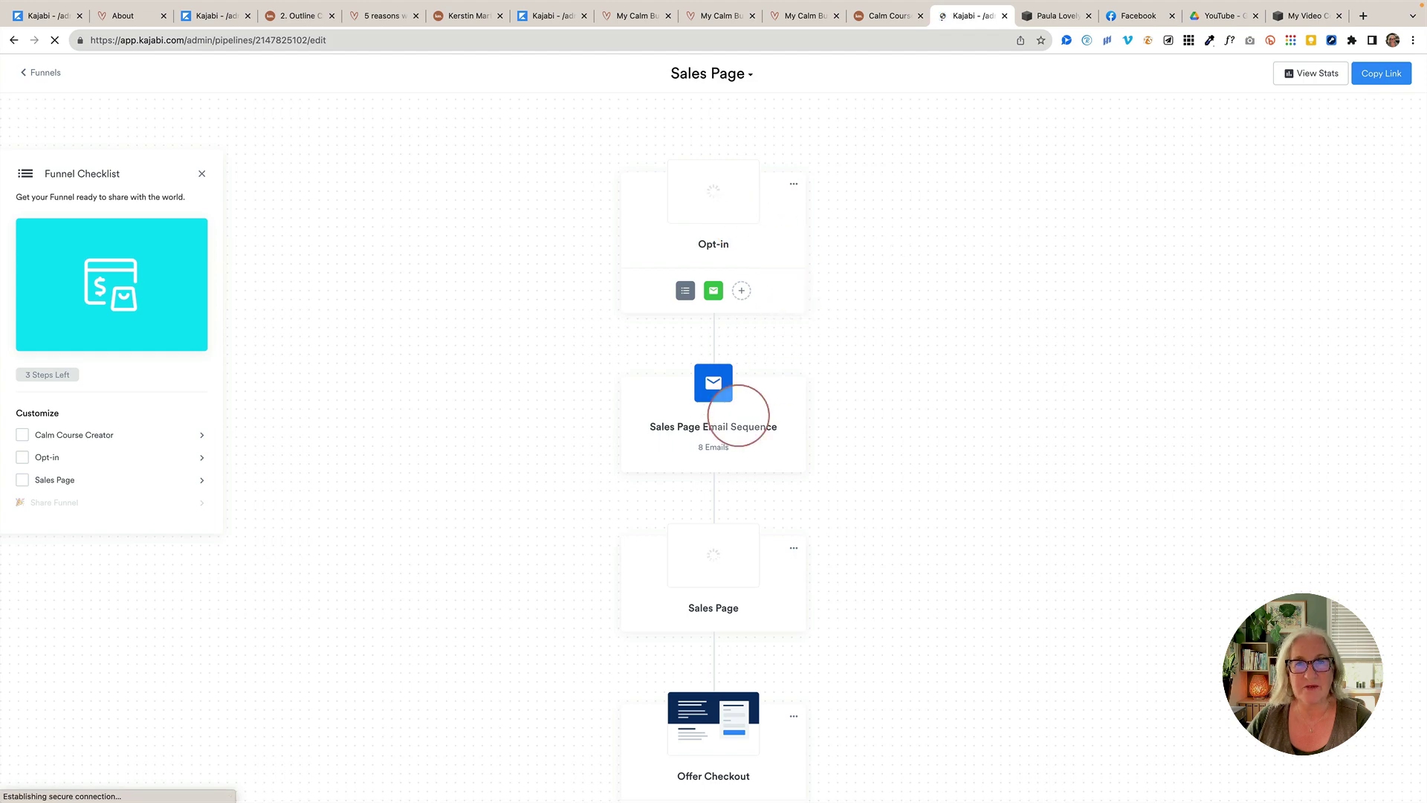
# - Examine the Sales Page funnel's stages from the opt-in through the email sequence and sales page to the offer checkout
pyautogui.scroll(-2, 761, 443)
pyautogui.scroll(-4, 762, 442)
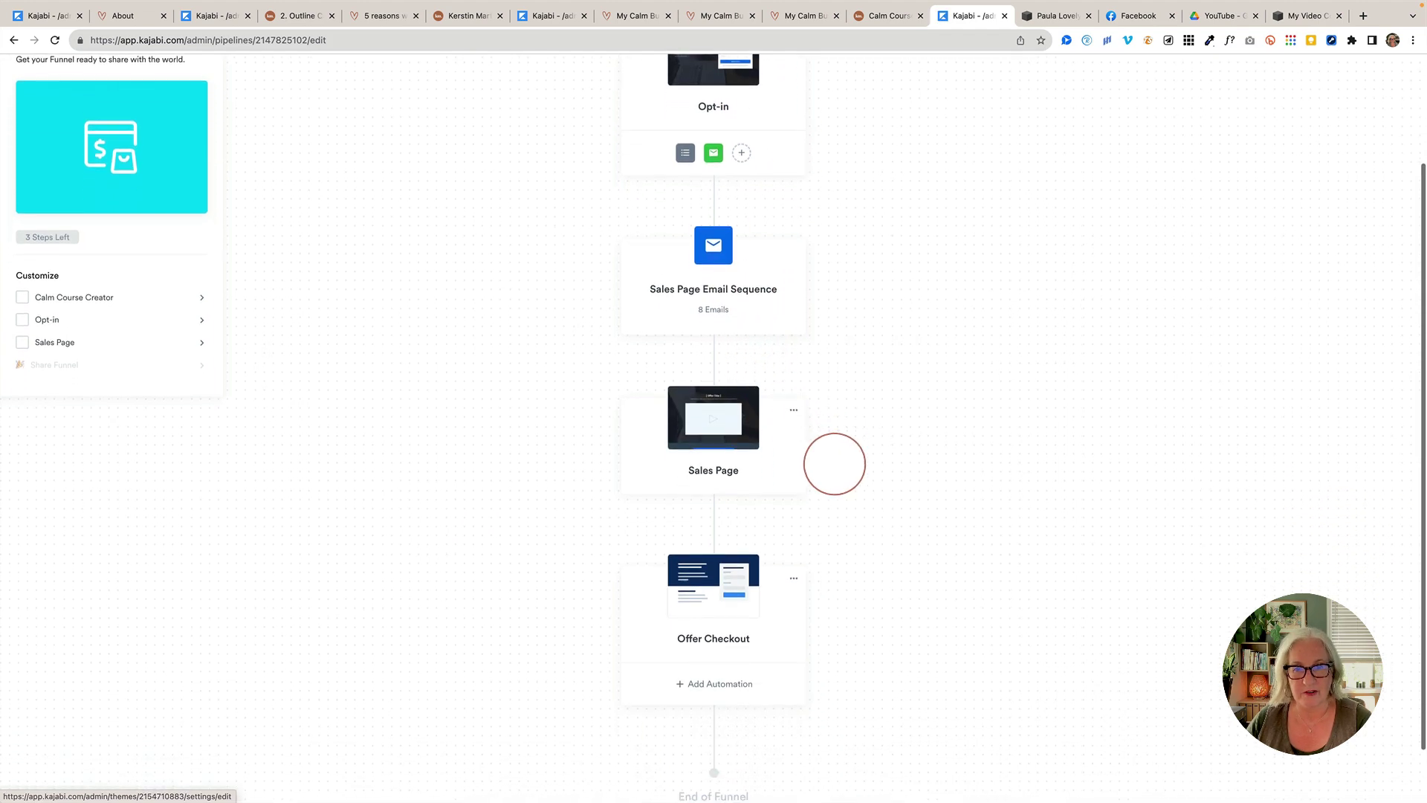
pyautogui.scroll(6, 834, 466)
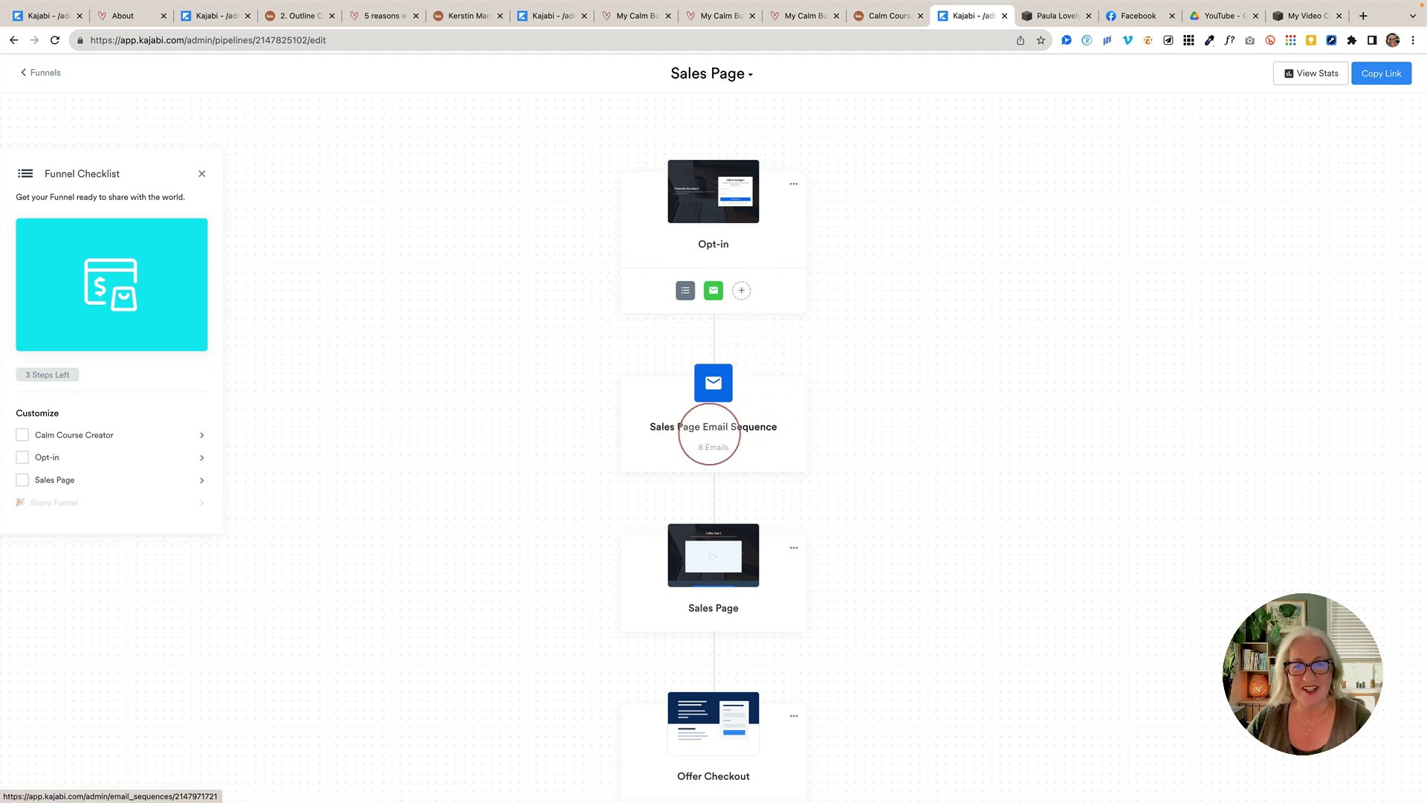
pyautogui.scroll(-3, 730, 433)
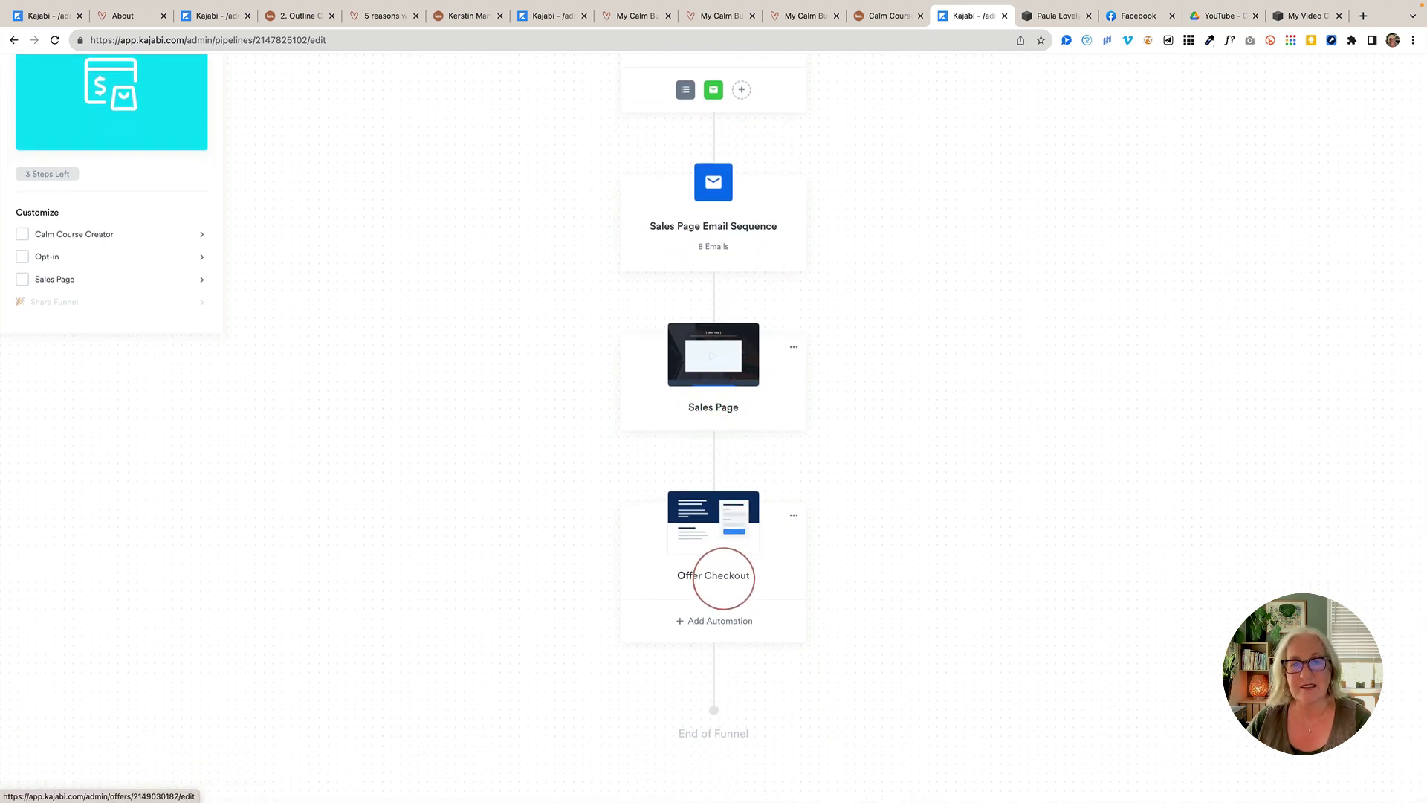
pyautogui.scroll(3, 733, 578)
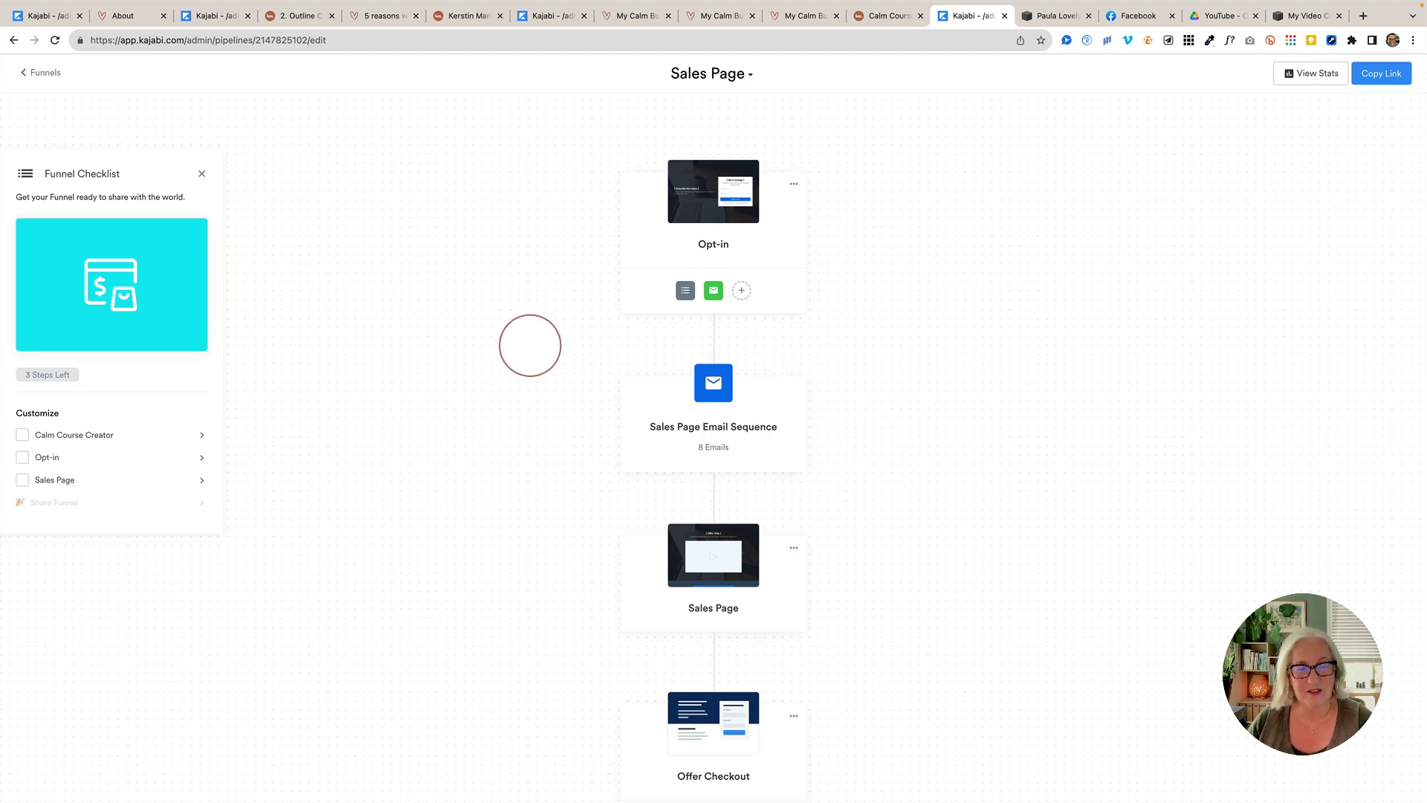
pyautogui.scroll(-1, 312, 204)
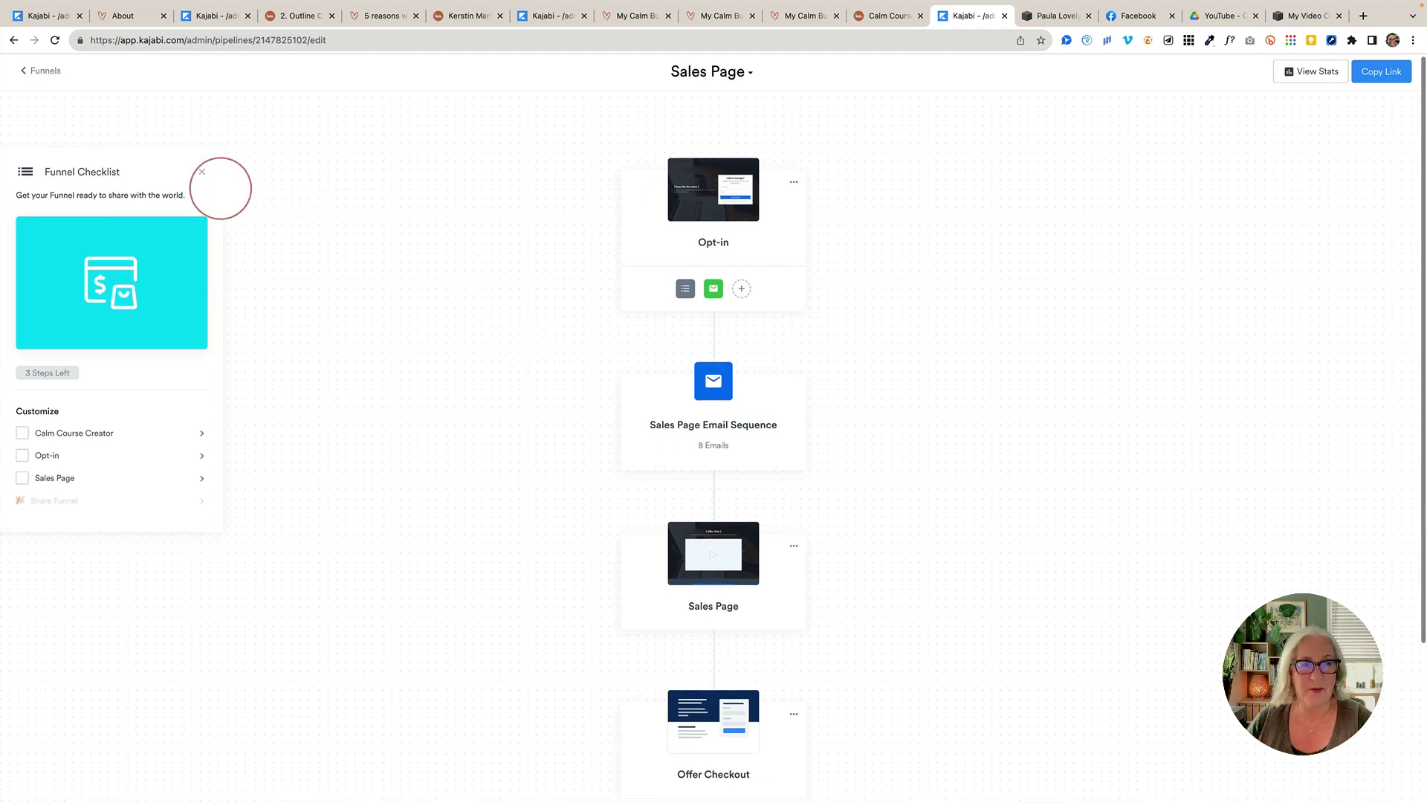
pyautogui.scroll(-1, 133, 134)
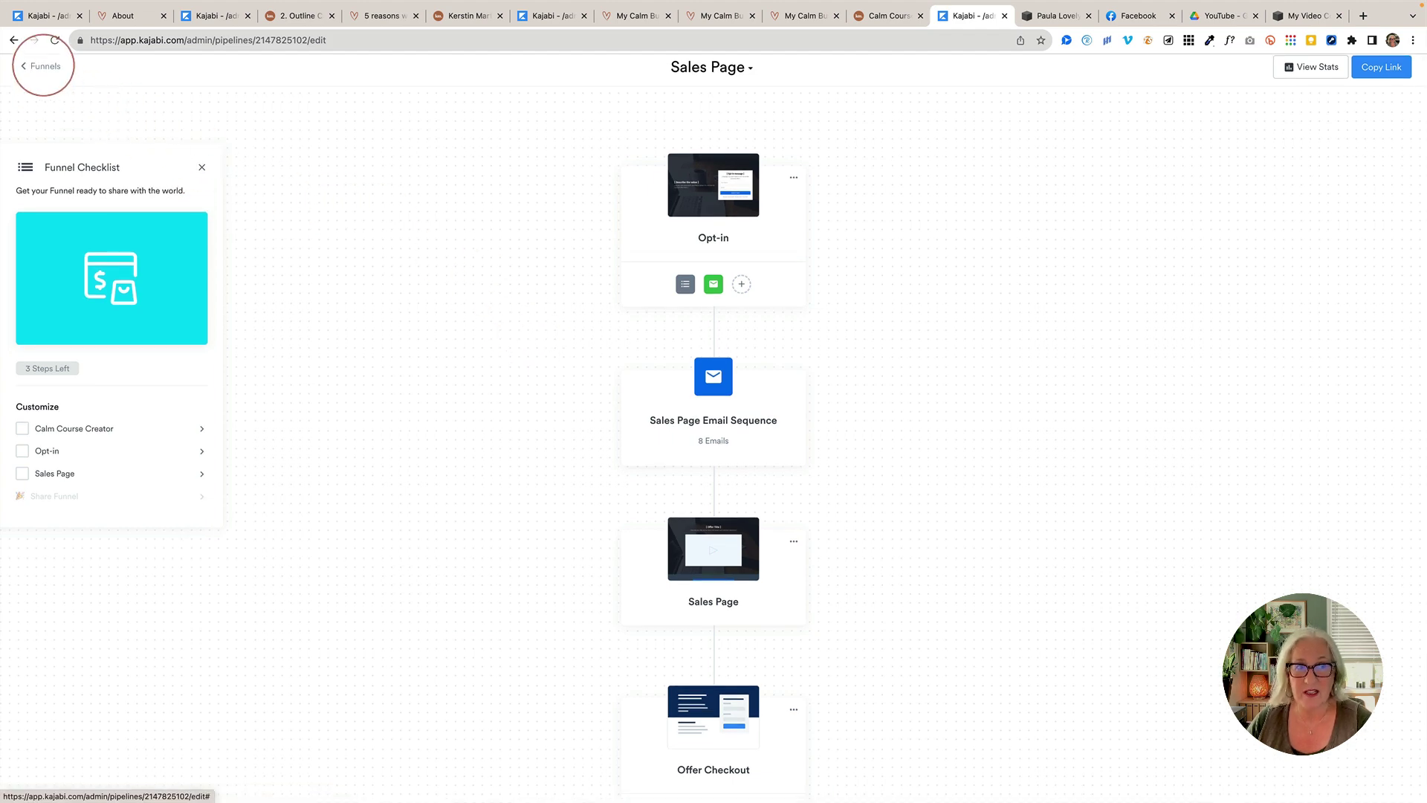
# - Leave the funnel, return to the email campaigns and open the draft broadcast "I am sending this from Kajabi! - Copy 1"
pyautogui.click(43, 68)
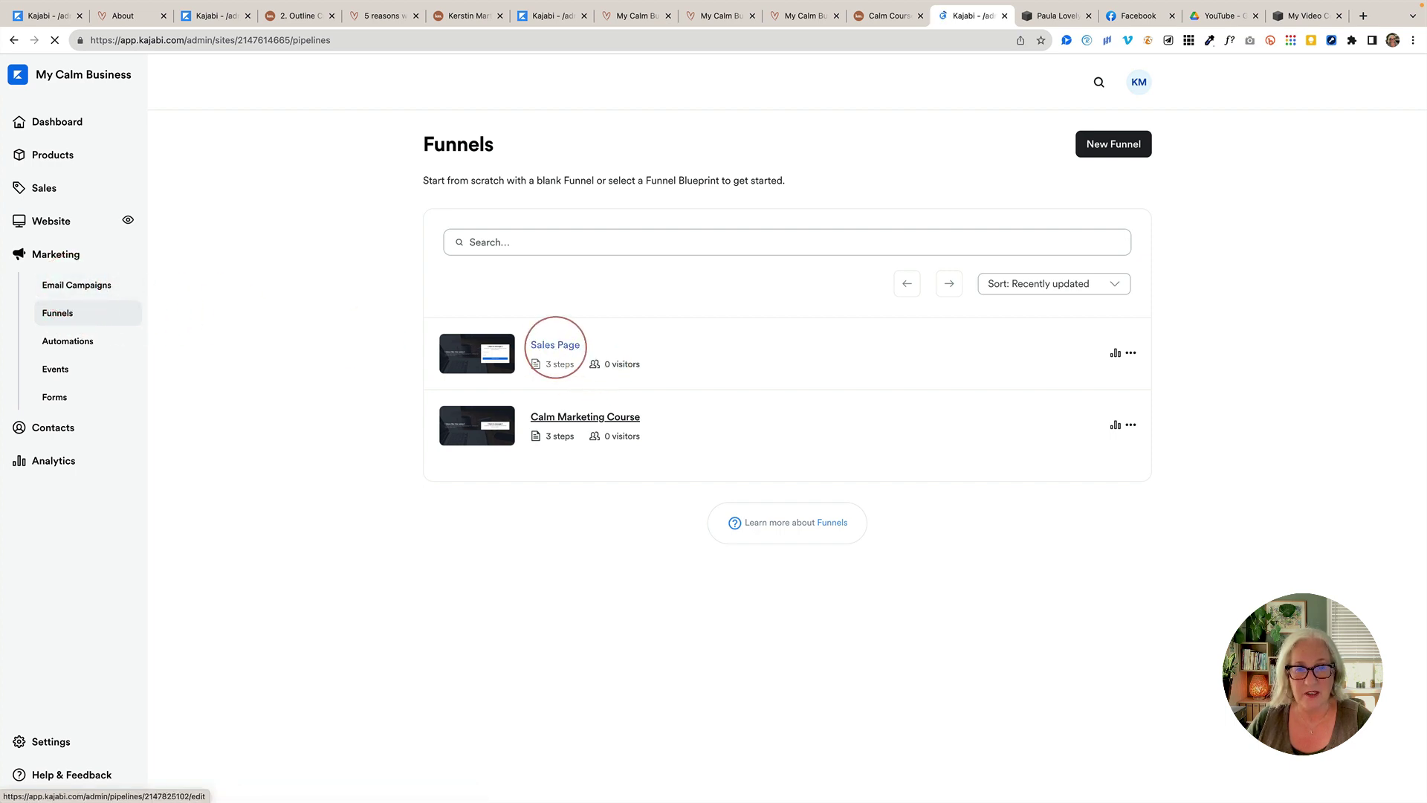
pyautogui.click(76, 285)
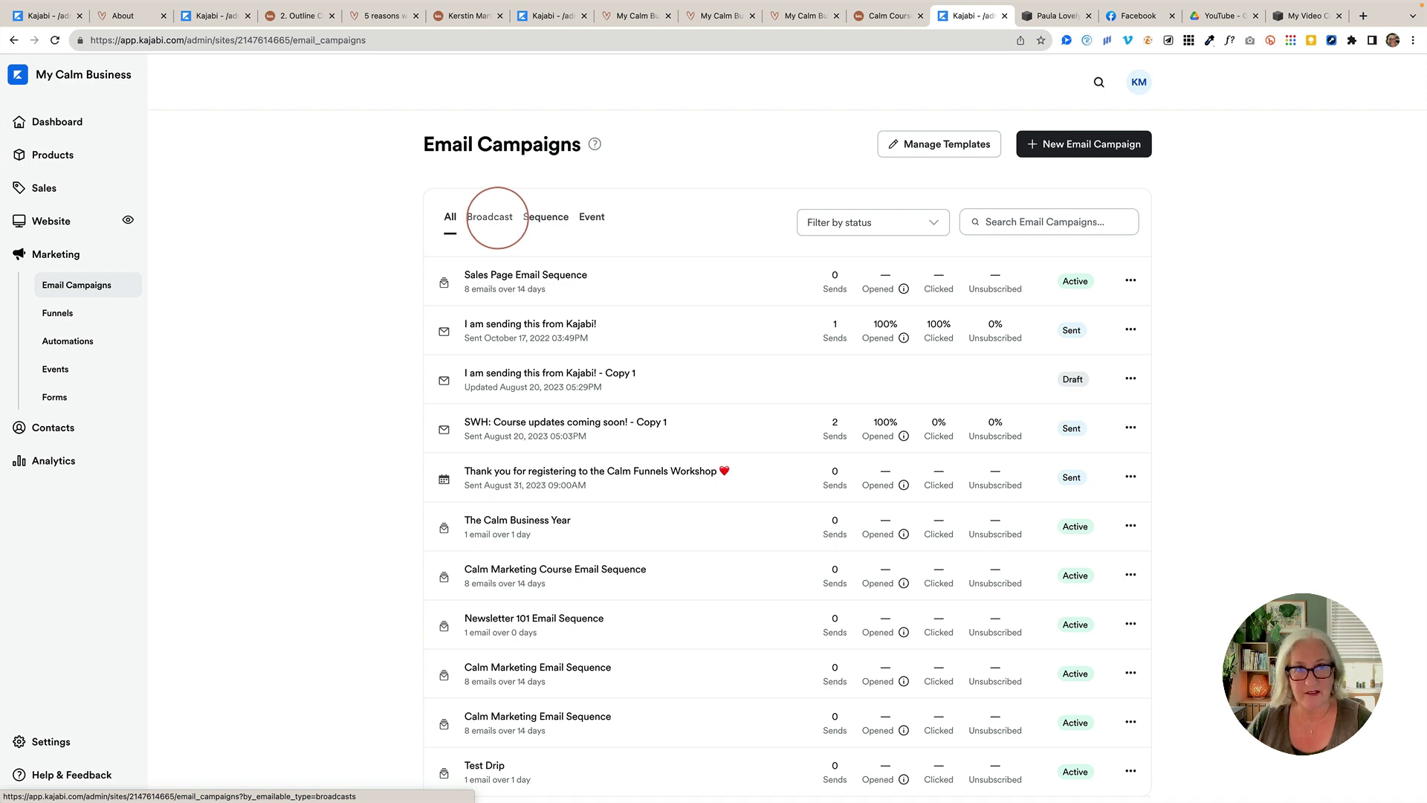
pyautogui.click(492, 217)
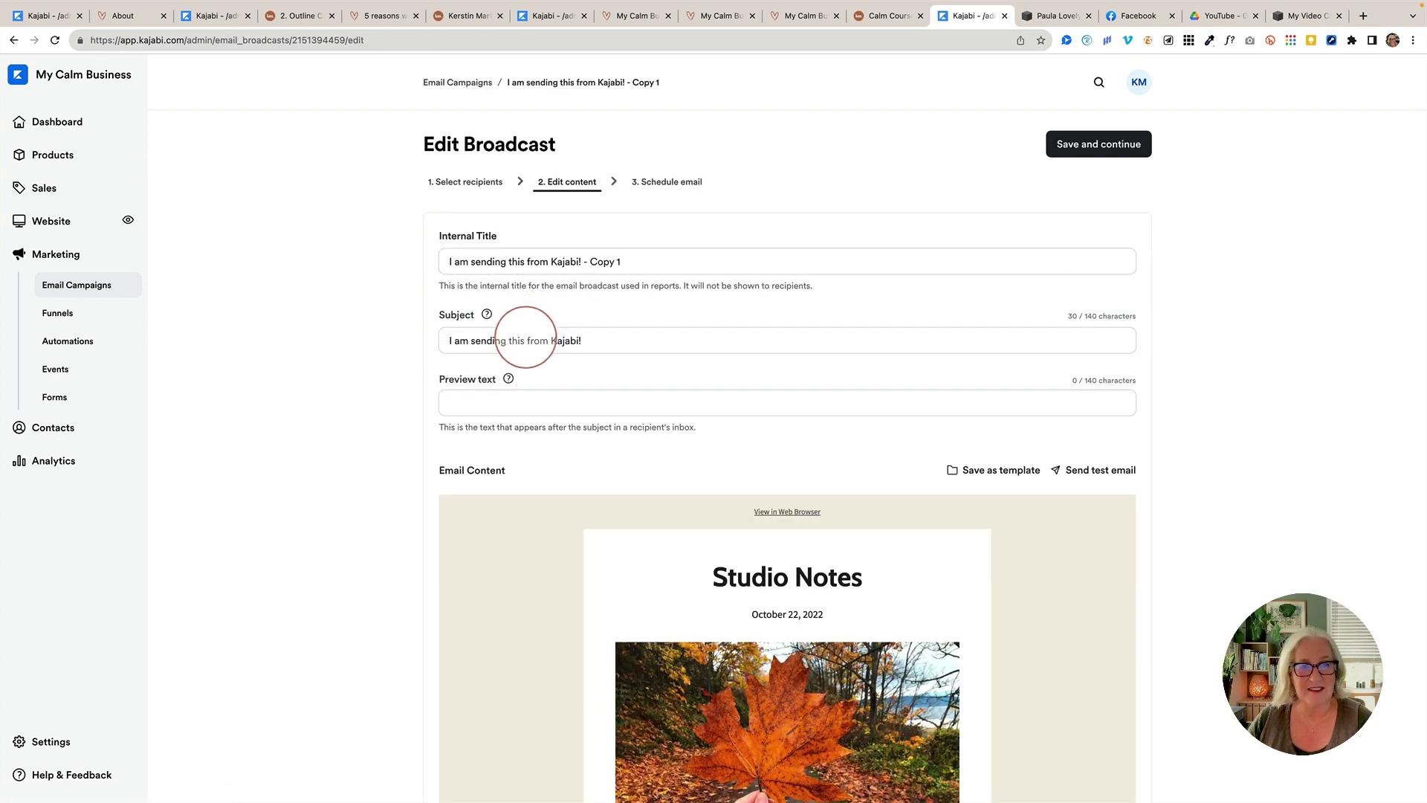
# - Open the broadcast's email content in the designer and open the text section beginning "Hello {{first_name}}" for editing
pyautogui.scroll(-4, 525, 336)
pyautogui.click(787, 269)
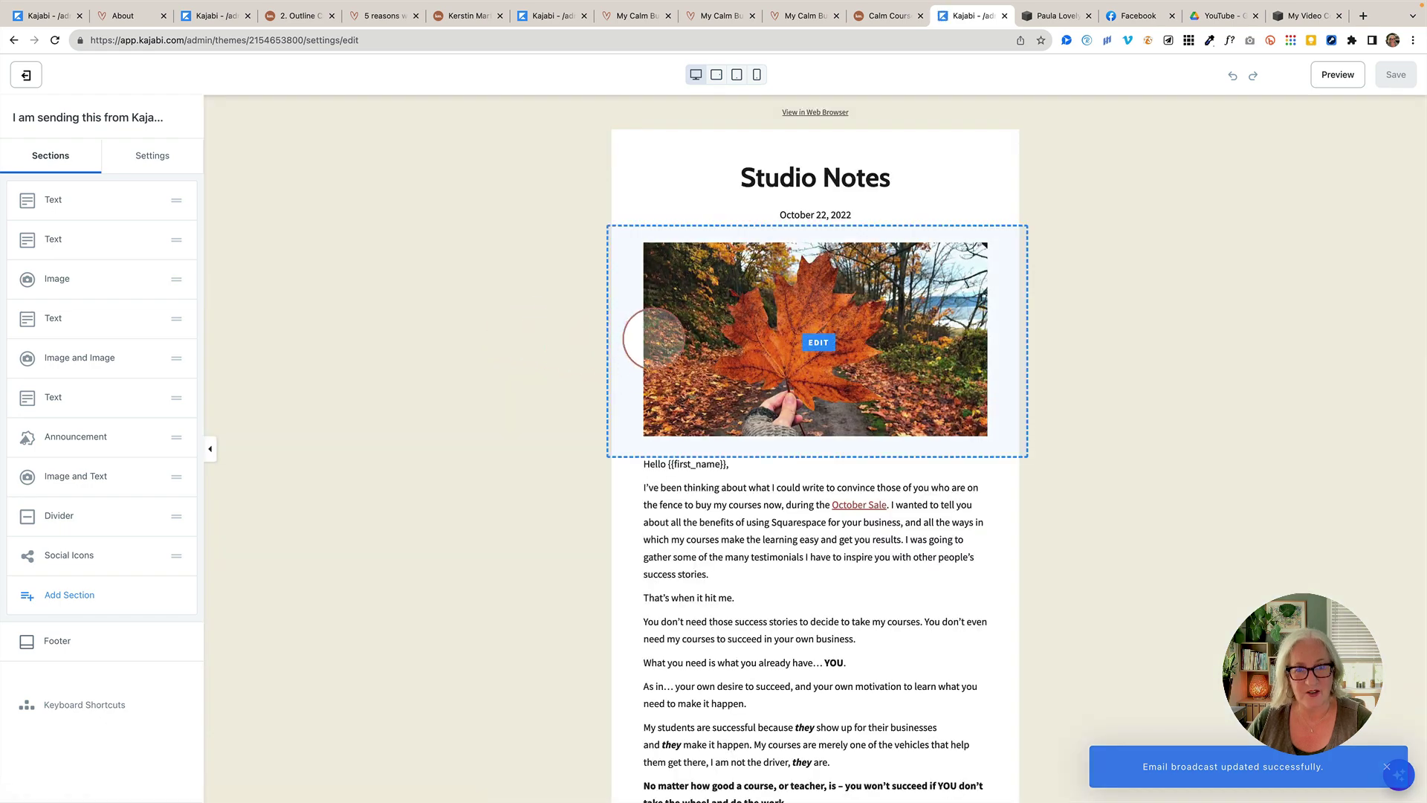
pyautogui.scroll(-3, 639, 327)
pyautogui.click(707, 414)
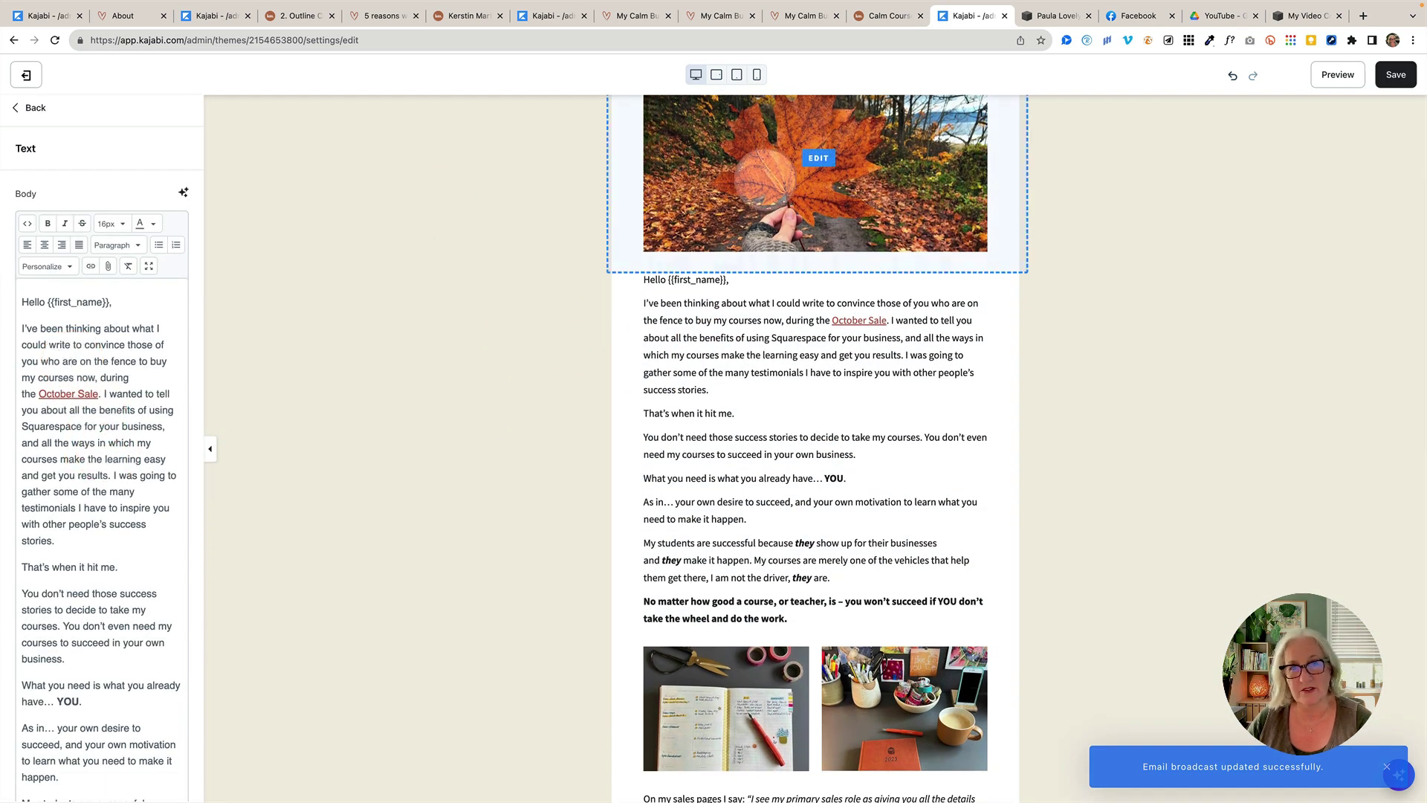
pyautogui.click(1061, 15)
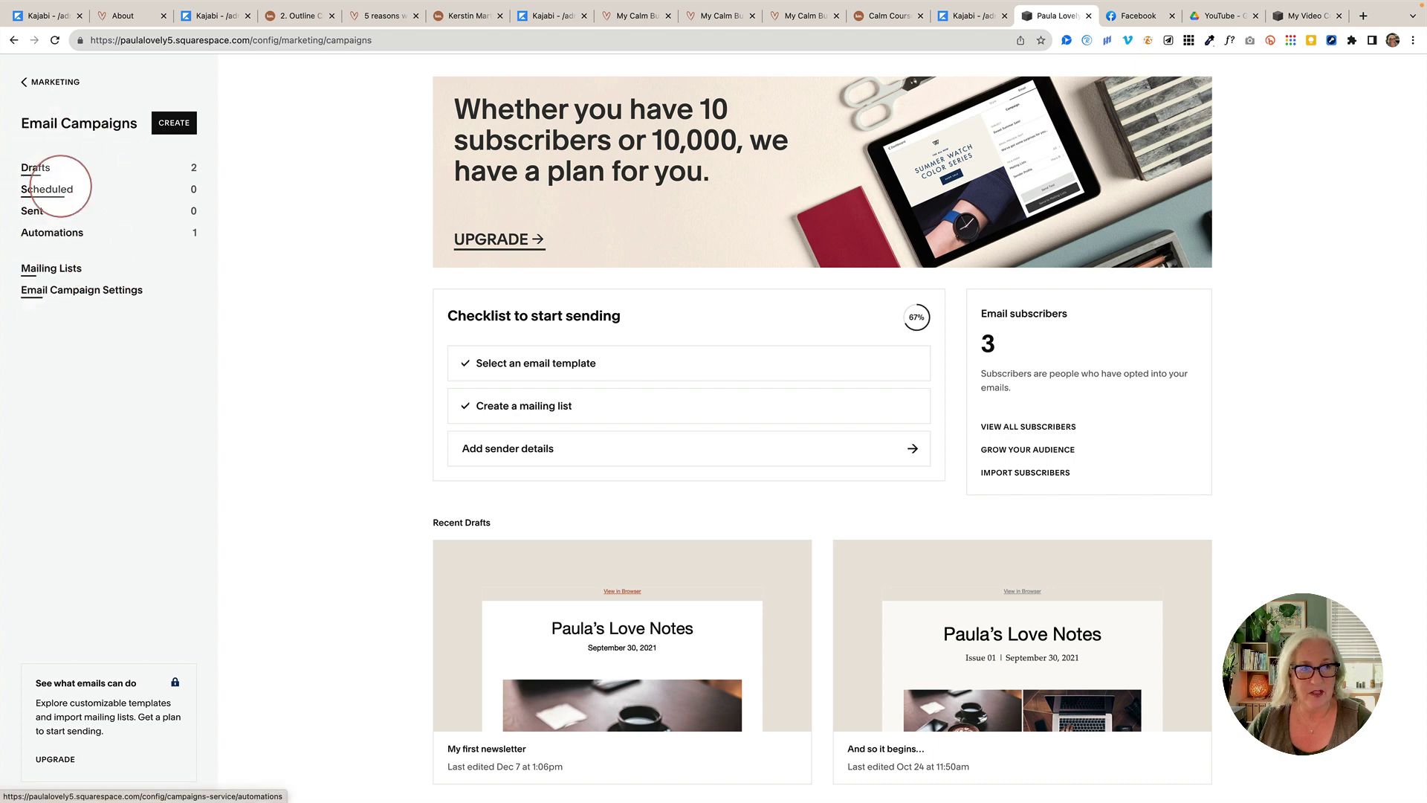
pyautogui.scroll(-3, 446, 405)
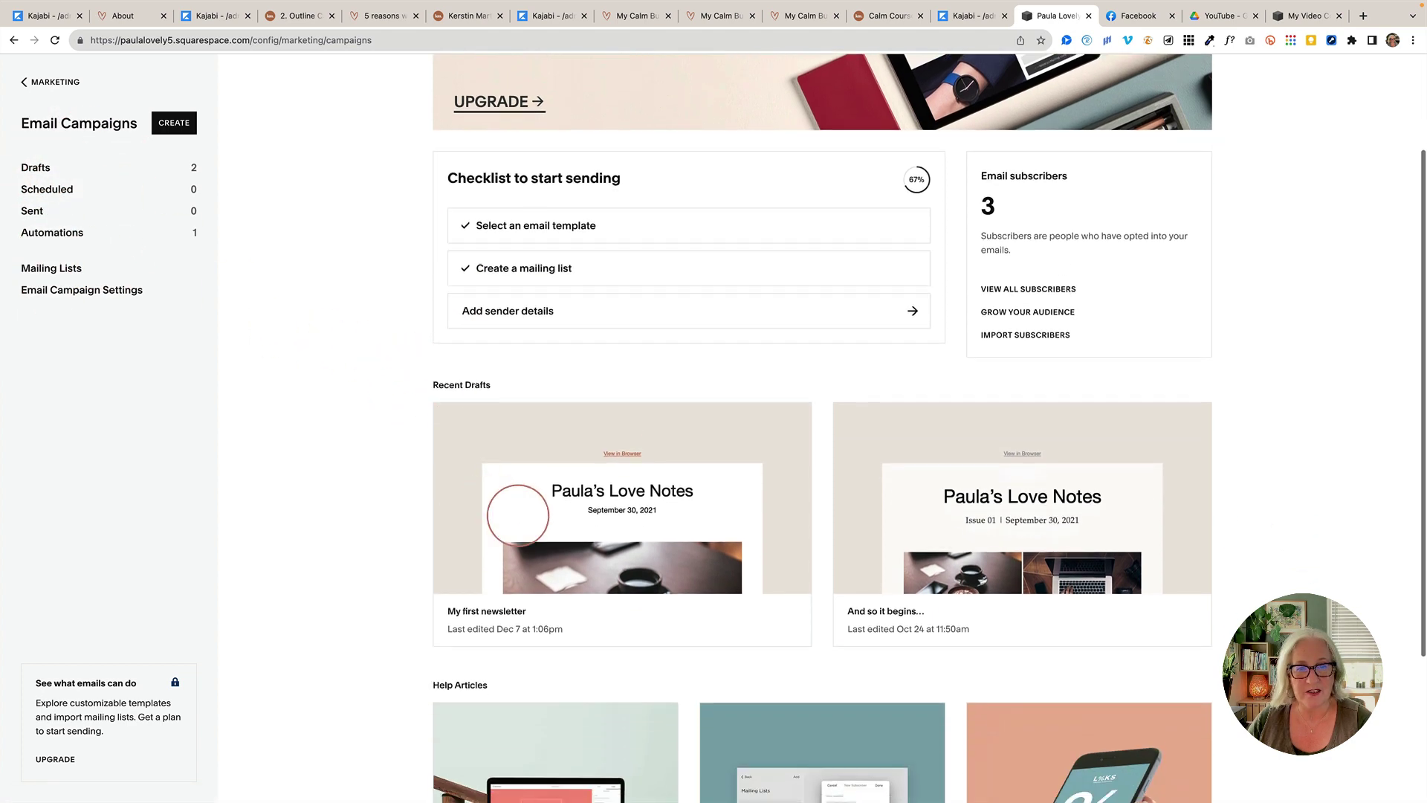
pyautogui.click(516, 510)
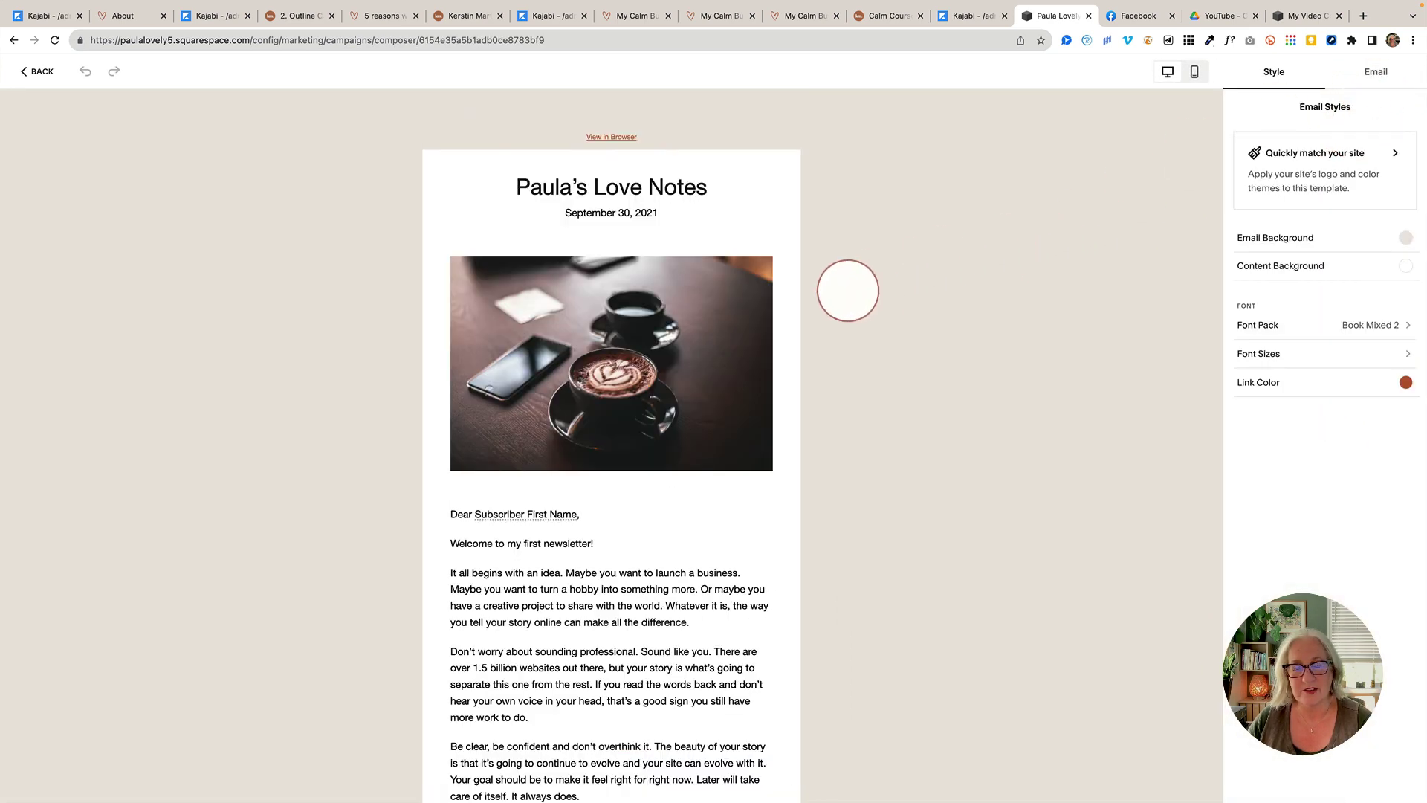
# - Select the newsletter's main letter text section and move it down one position and back up
pyautogui.scroll(-5, 648, 411)
pyautogui.click(587, 349)
pyautogui.moveTo(587, 349); pyautogui.dragTo(643, 381)
pyautogui.click(602, 380)
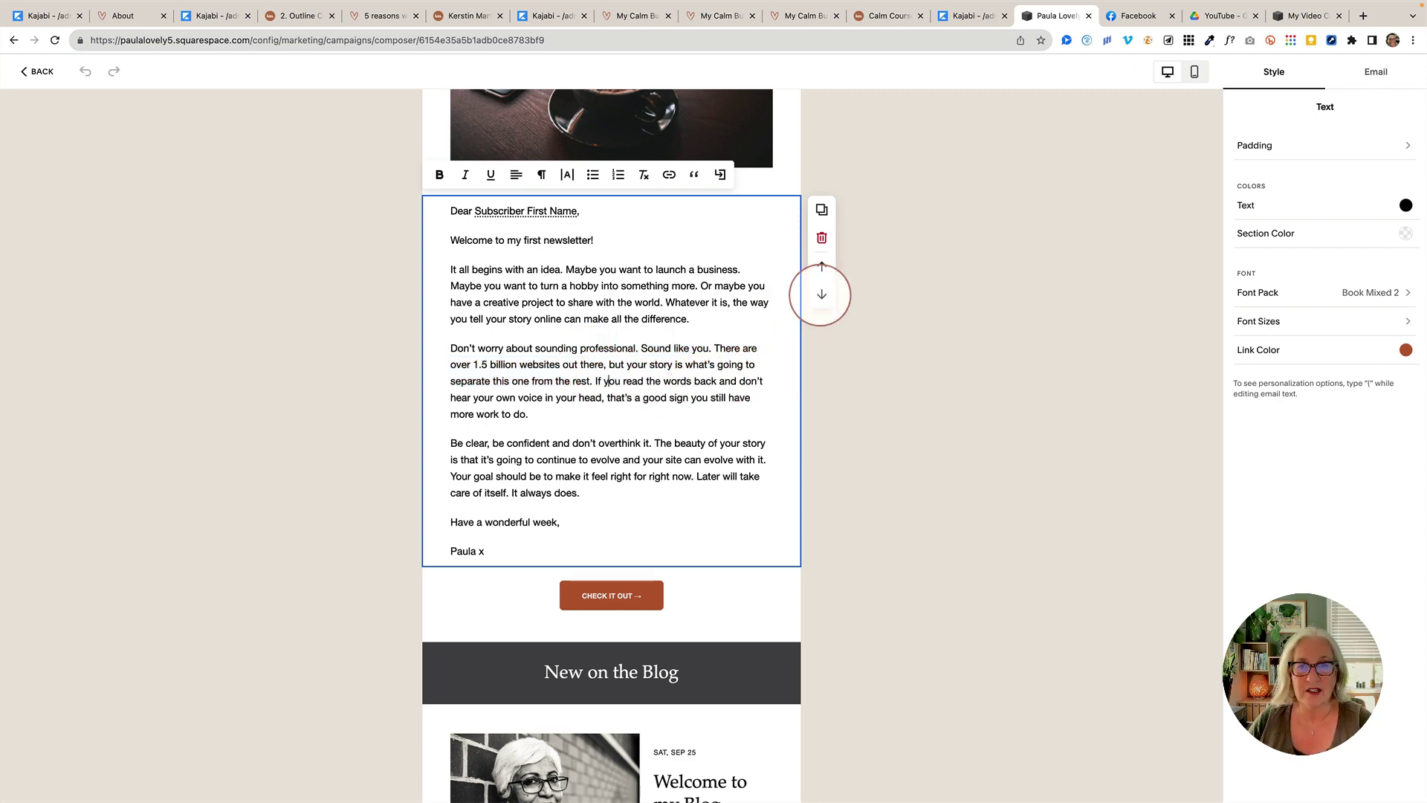
pyautogui.click(821, 294)
pyautogui.click(821, 342)
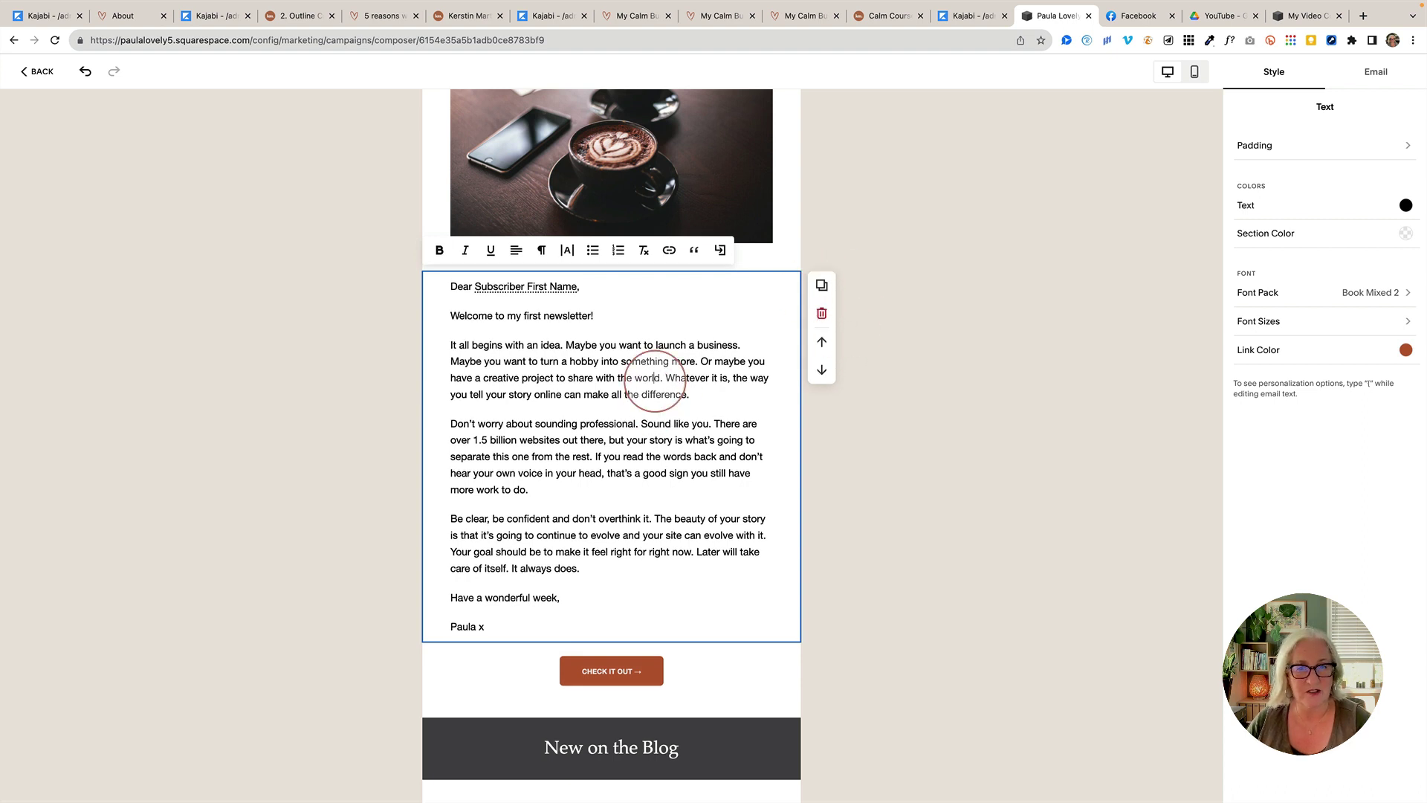
# - Select the "New on the Blog" section and compare the site and email palettes for its section color
pyautogui.scroll(-2, 648, 619)
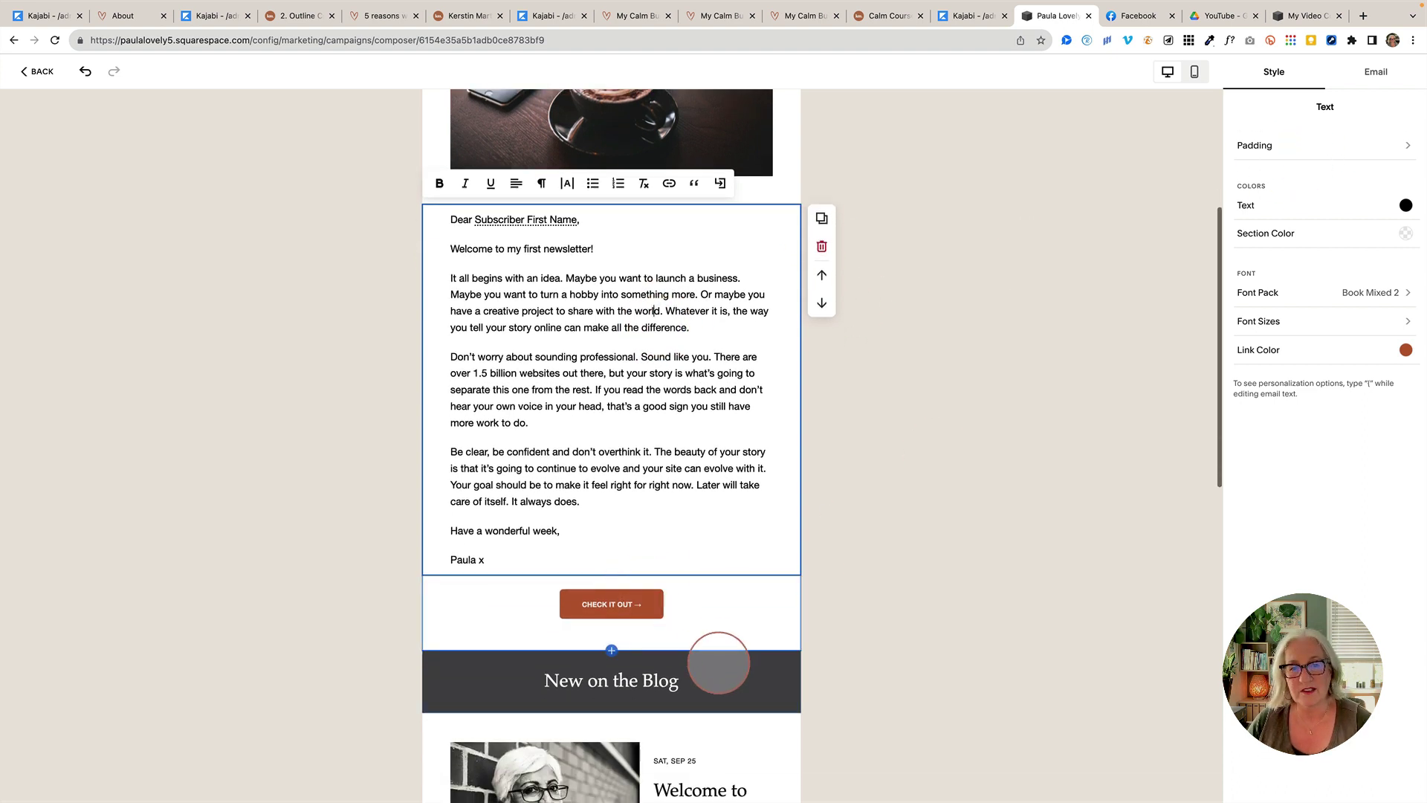
pyautogui.click(716, 662)
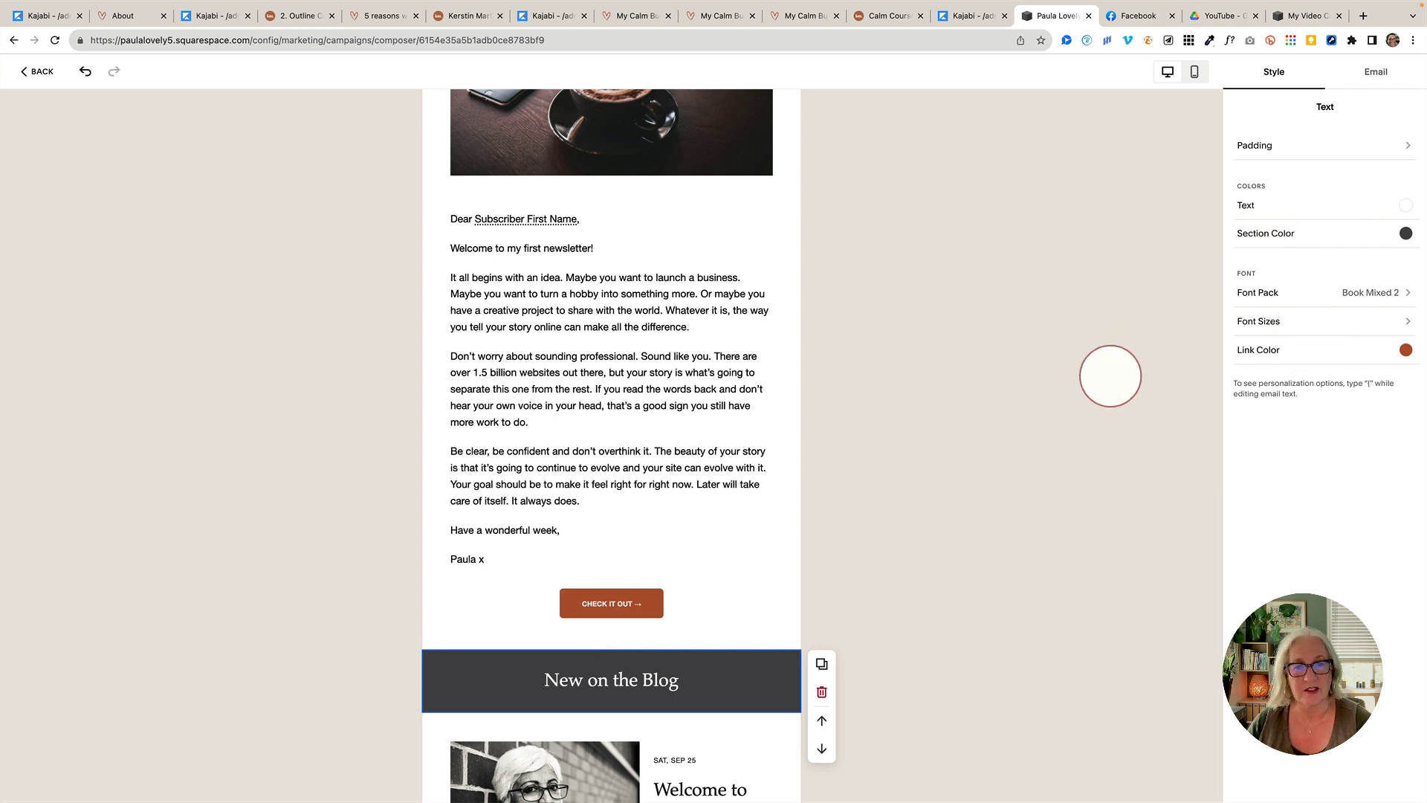
pyautogui.click(1321, 233)
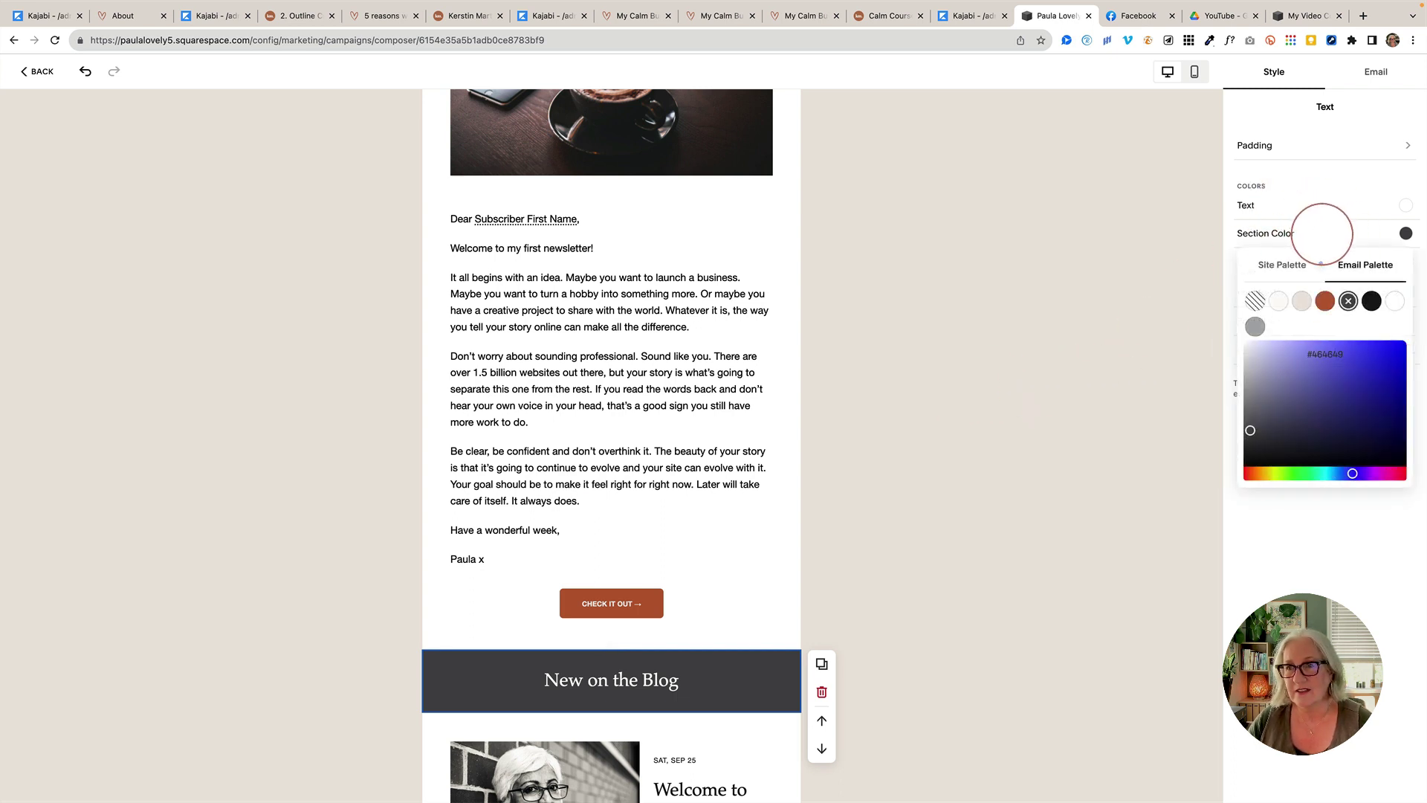
pyautogui.click(1276, 264)
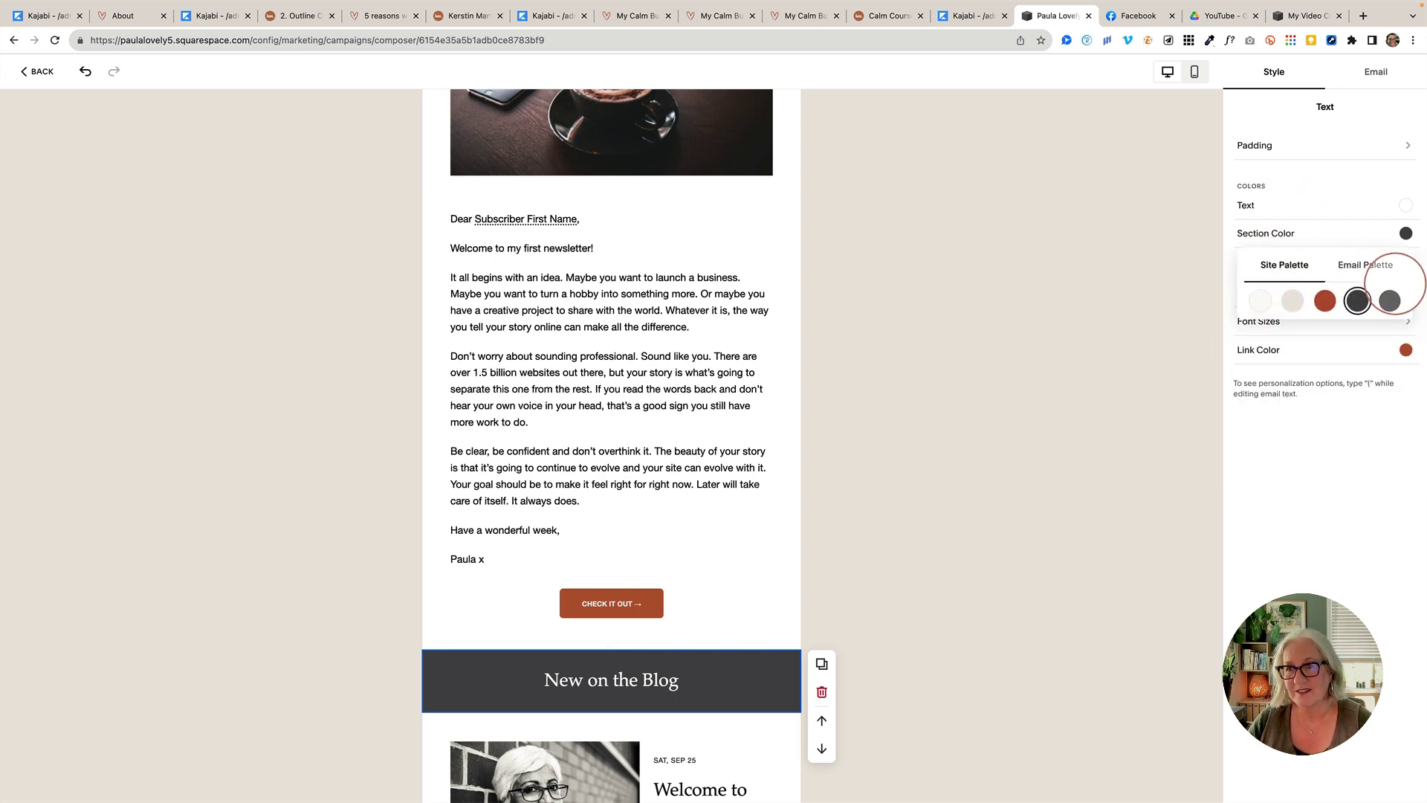
pyautogui.click(1383, 267)
pyautogui.click(1275, 265)
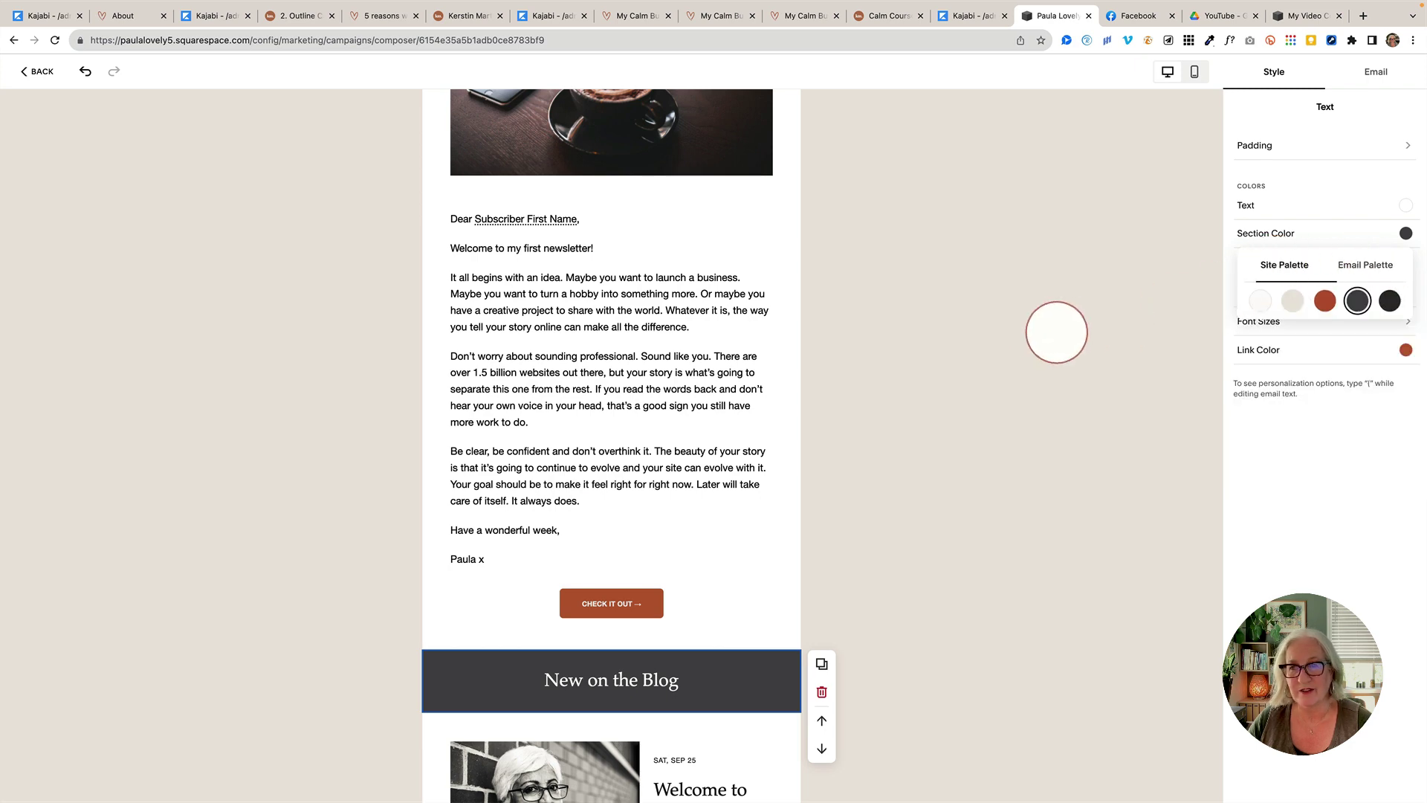
pyautogui.click(1029, 337)
# - Look over the whole newsletter and insert a Blog section below the "Check It Out" button
pyautogui.scroll(1, 576, 411)
pyautogui.scroll(4, 576, 411)
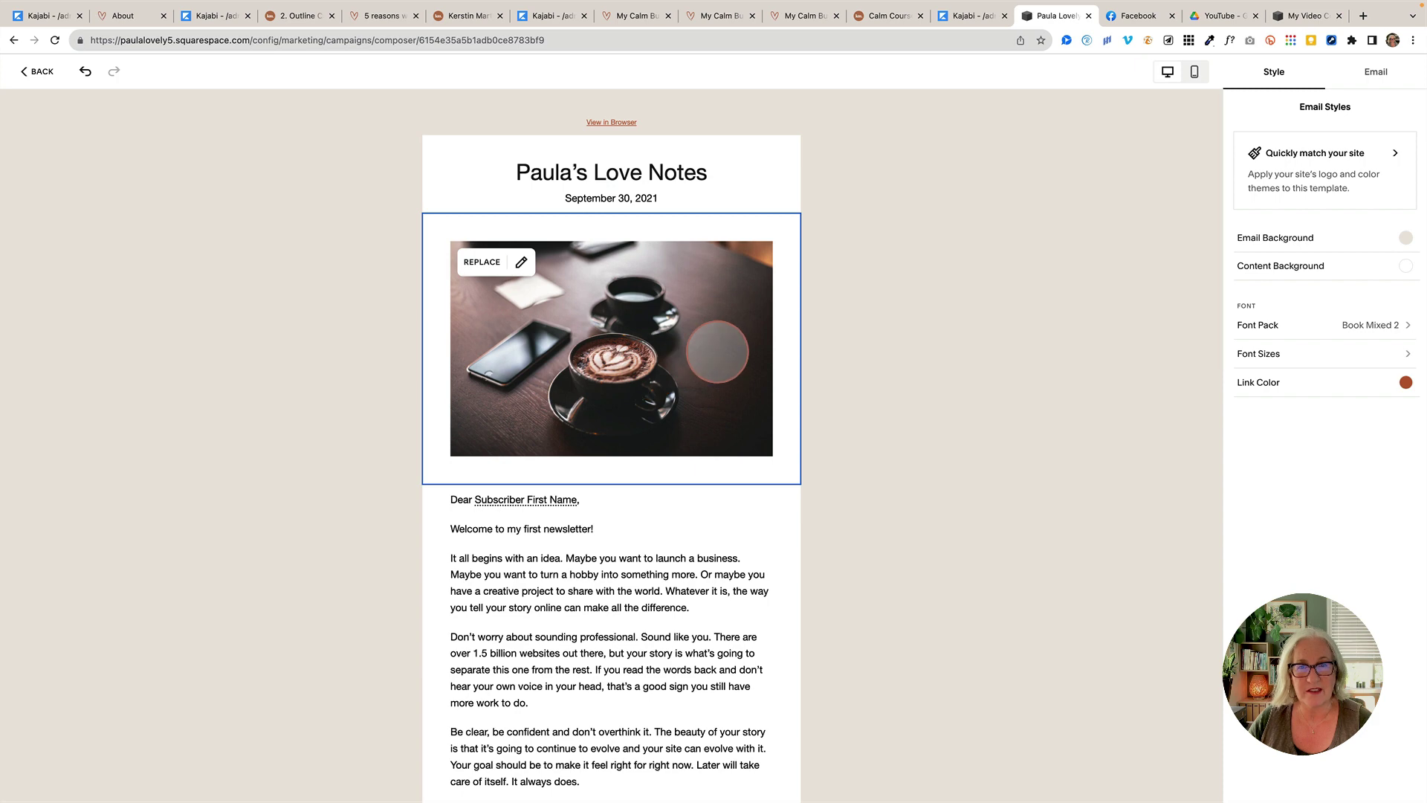
pyautogui.scroll(-10, 716, 350)
pyautogui.scroll(-4, 716, 350)
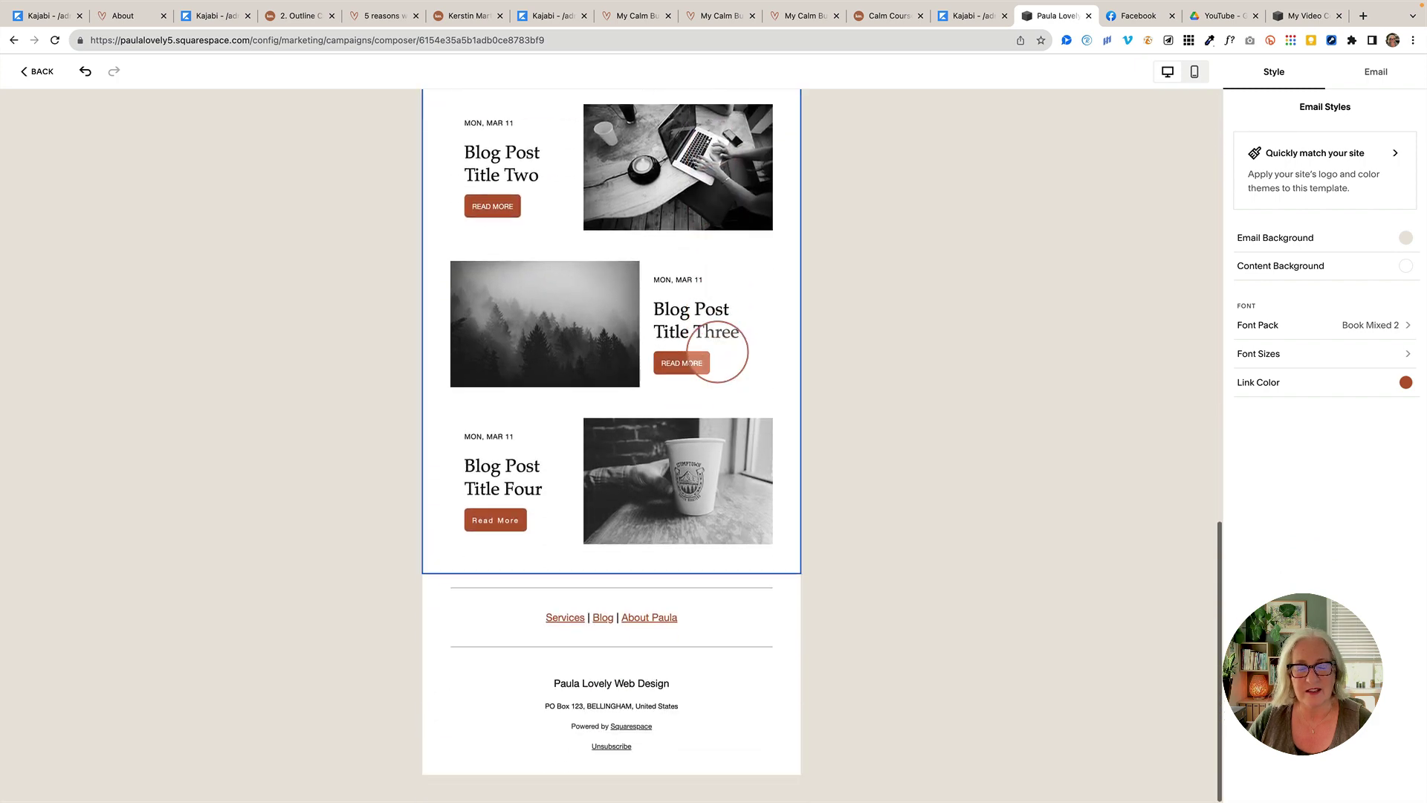
pyautogui.scroll(8, 717, 351)
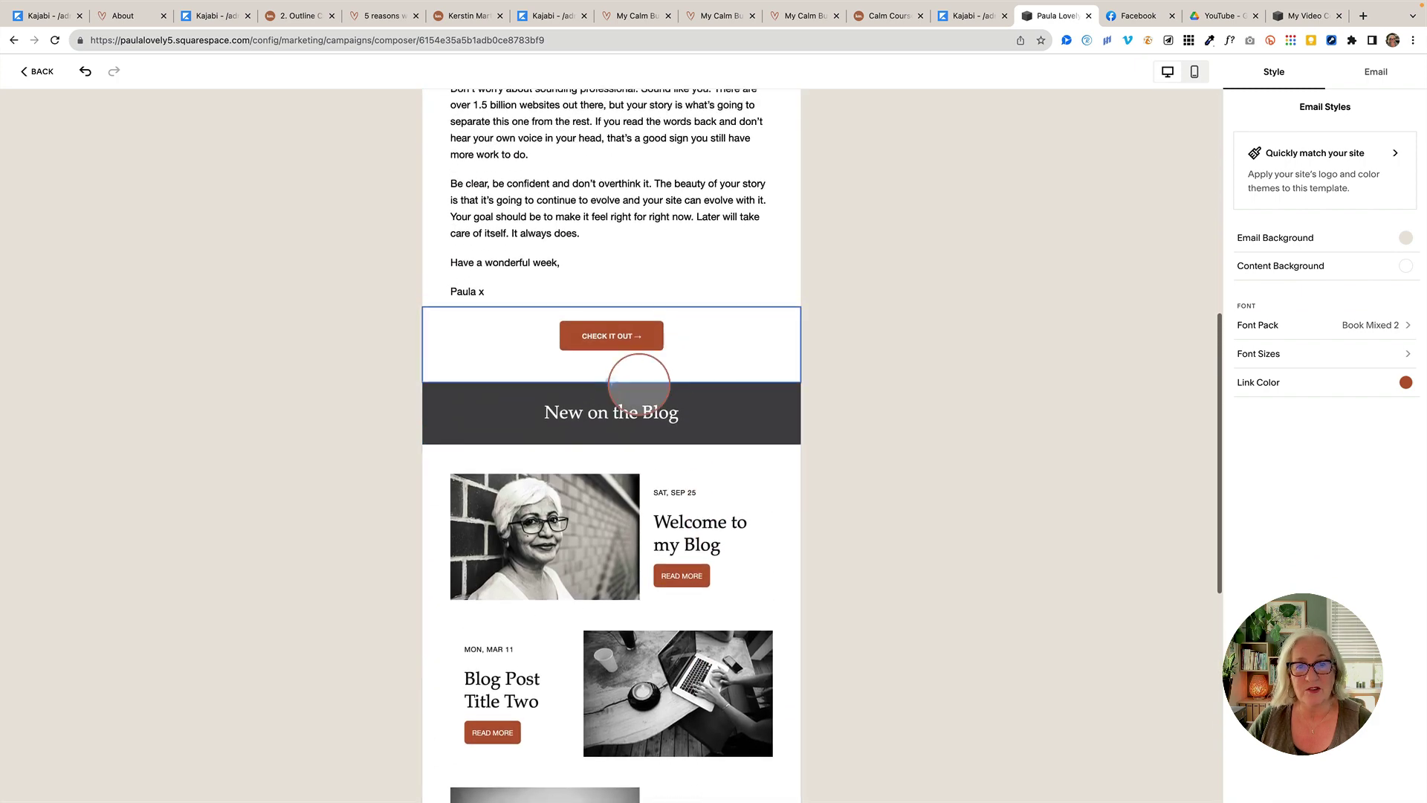
pyautogui.click(611, 382)
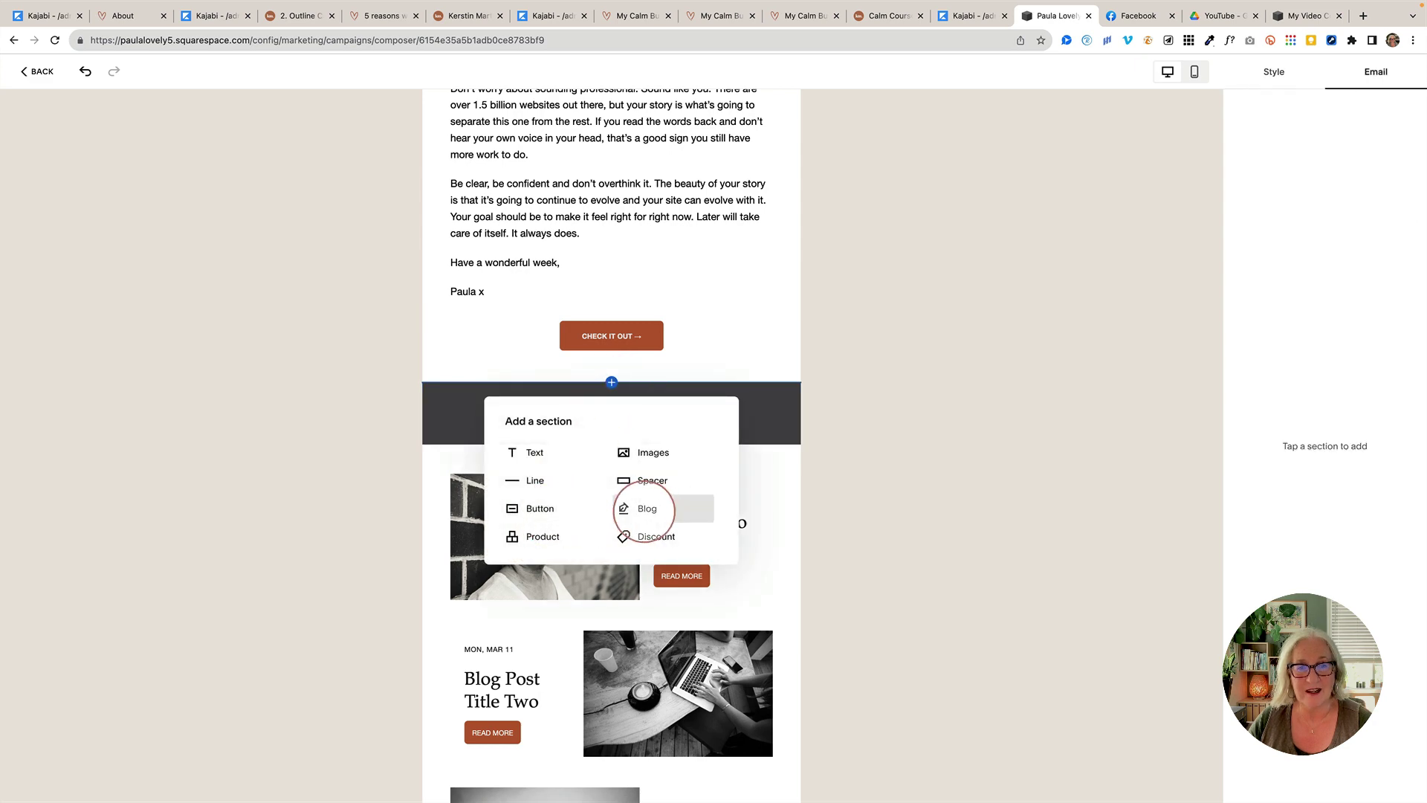
pyautogui.click(641, 509)
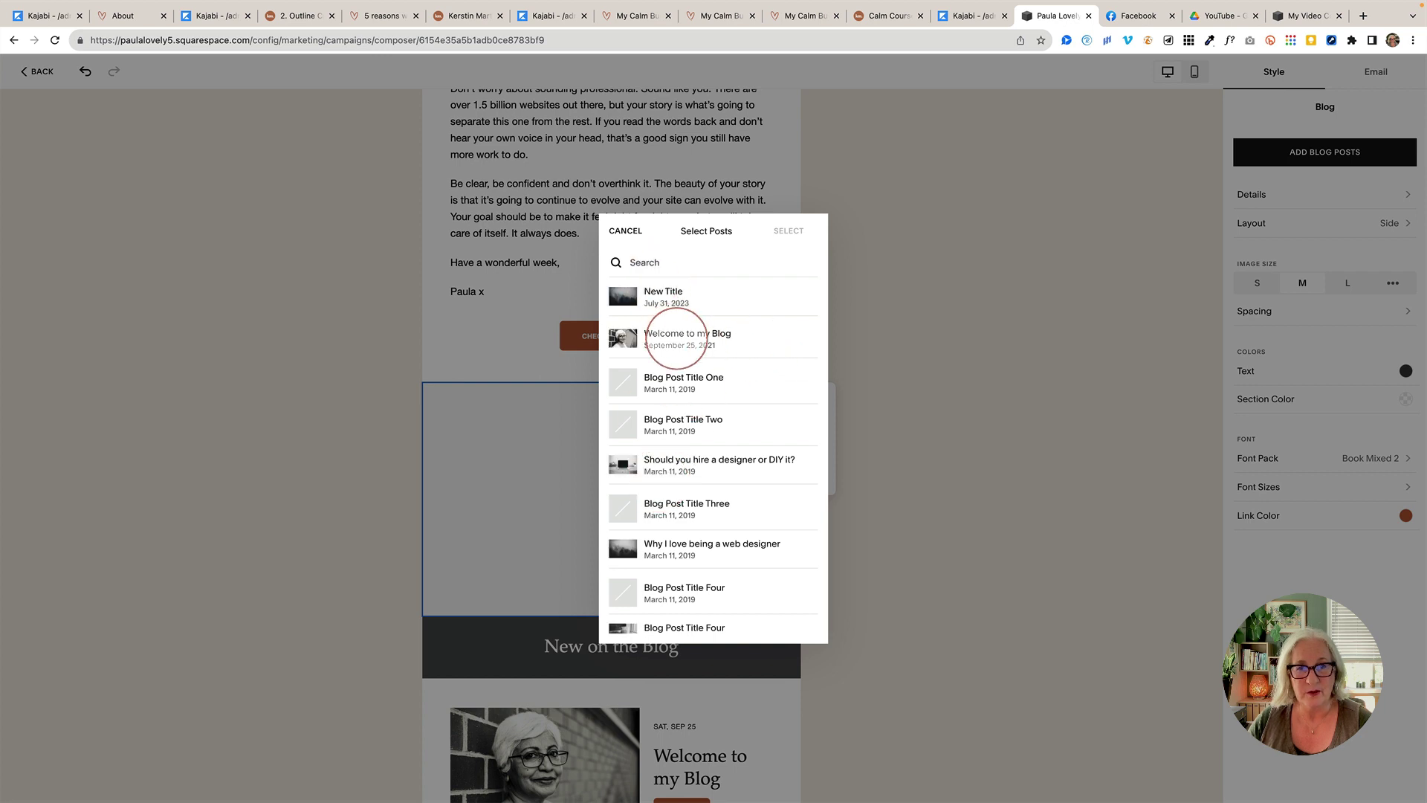
# - Fill the blog section with the posts "New Title", "Should you hire a designer or DIY it?" and "Why I love being a web designer"
pyautogui.click(654, 294)
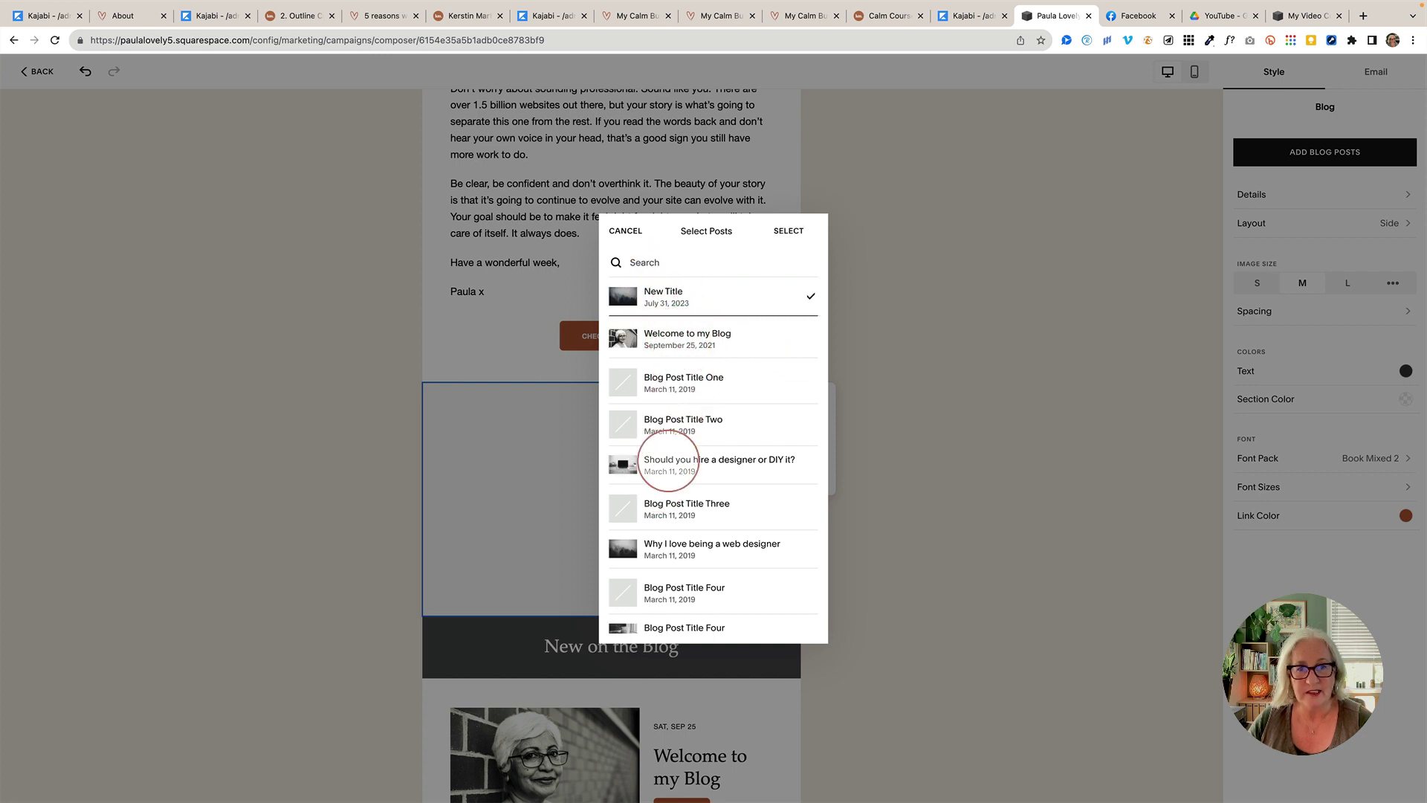
pyautogui.click(654, 459)
pyautogui.click(684, 548)
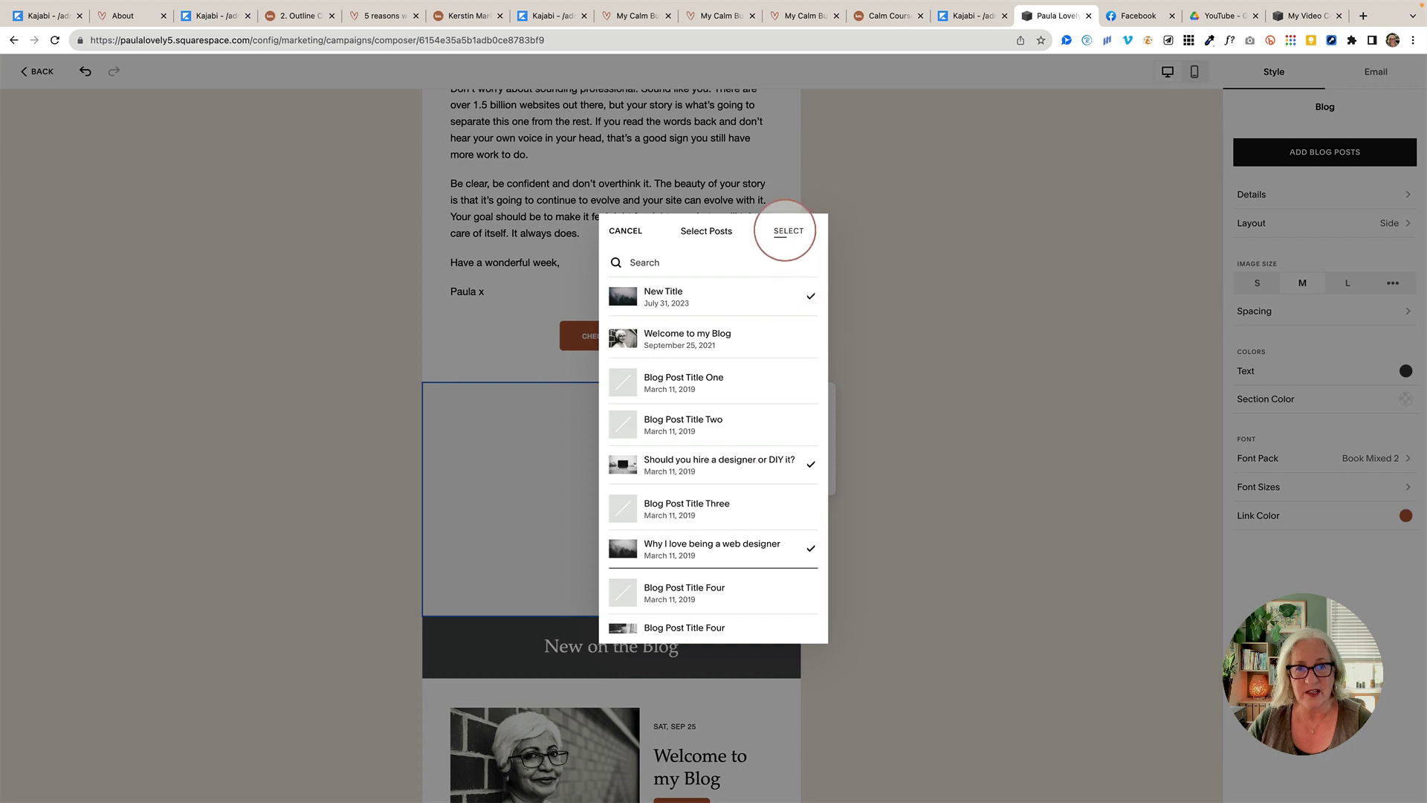
pyautogui.click(789, 231)
# - Delete the newly added three-post blog section from the newsletter
pyautogui.scroll(-3, 983, 418)
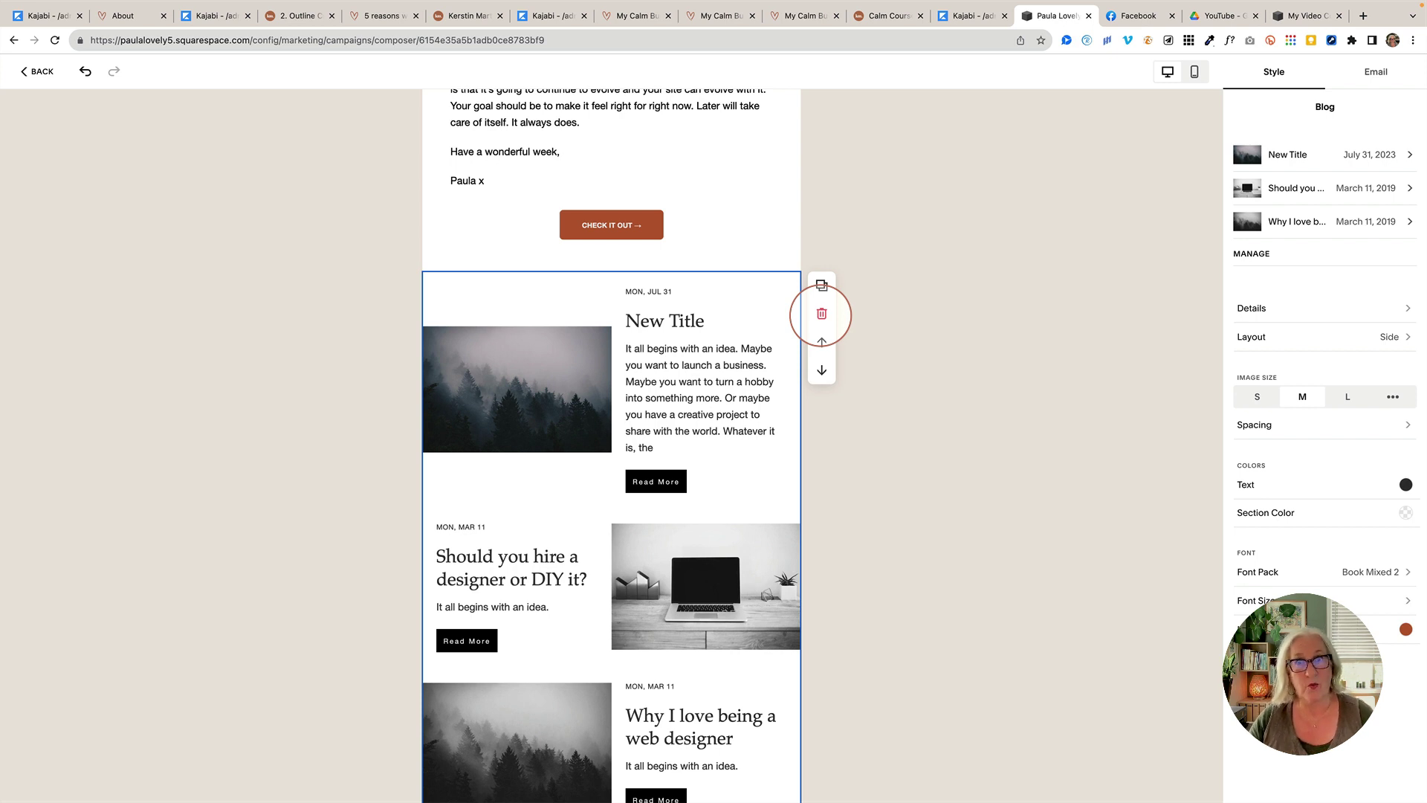
pyautogui.click(821, 313)
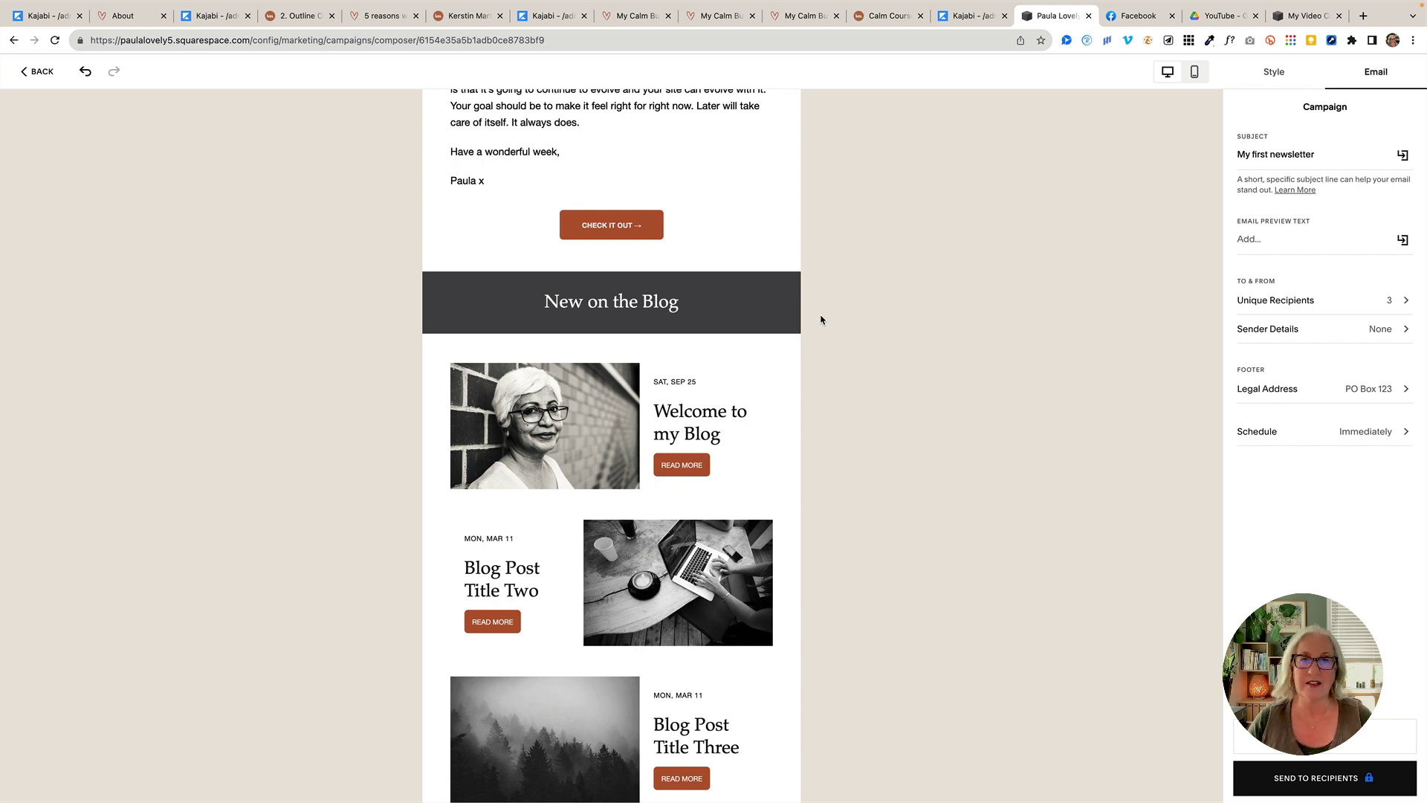
pyautogui.click(828, 356)
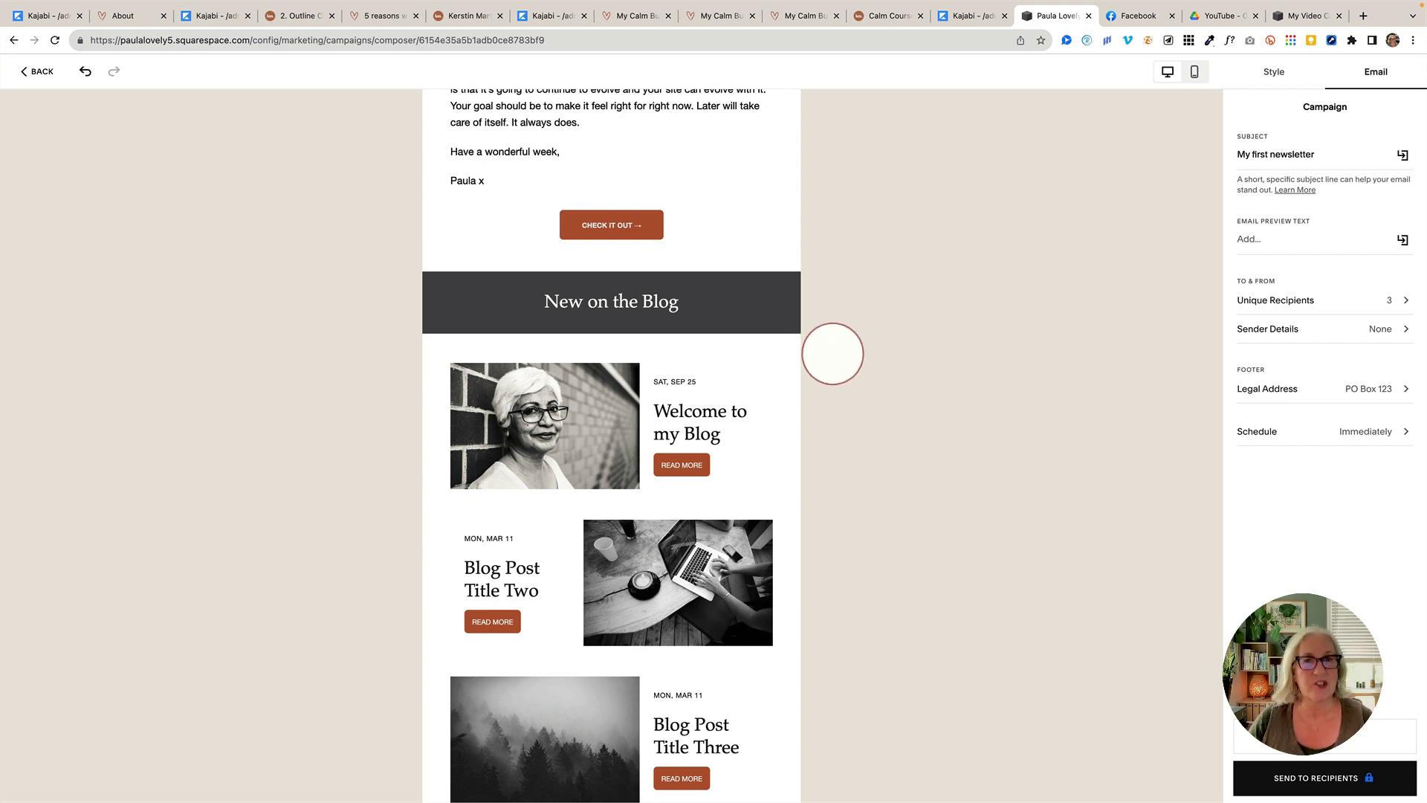
# - Compare the Kajabi newsletter's body and "Studio Updates" section with the layout of the Squarespace newsletter
pyautogui.click(962, 16)
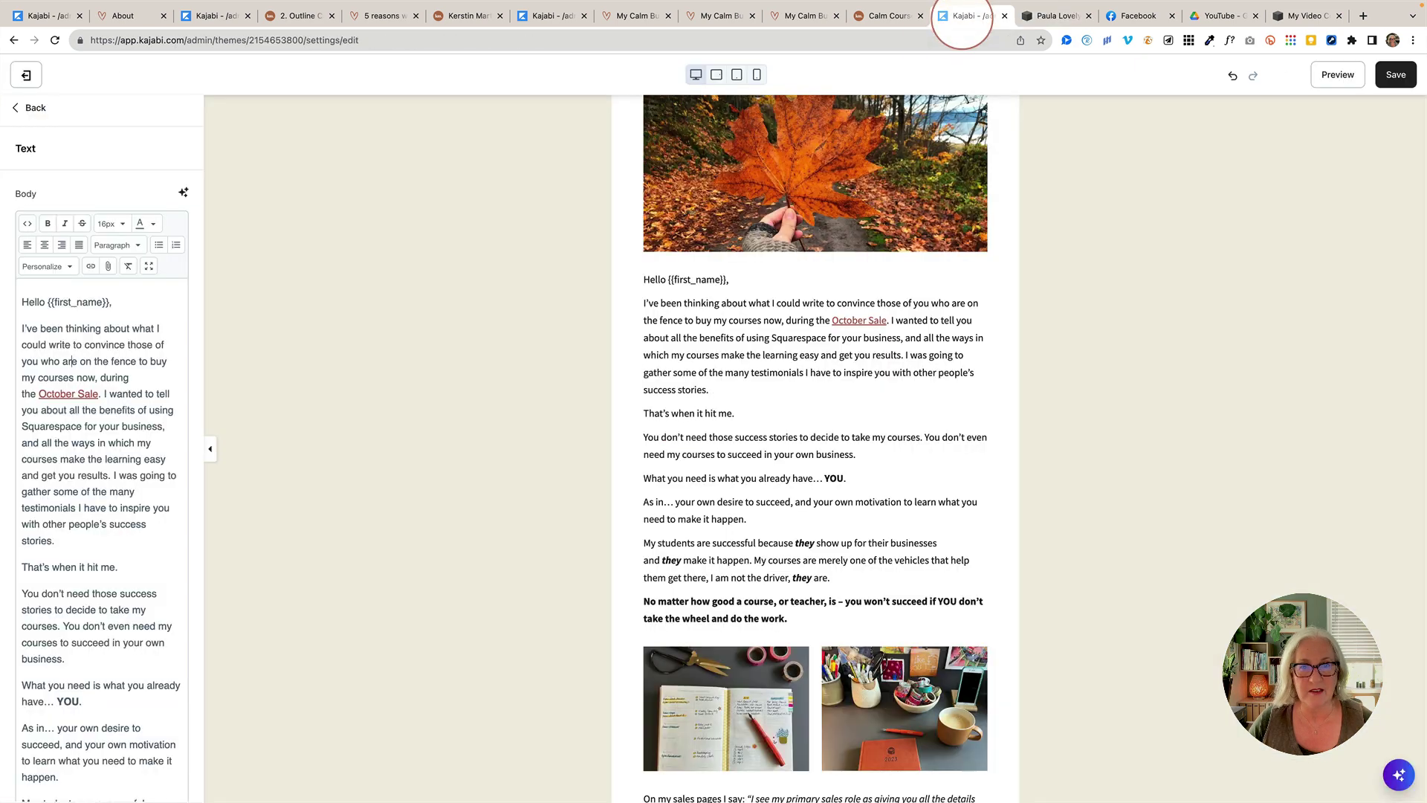
pyautogui.scroll(-10, 634, 401)
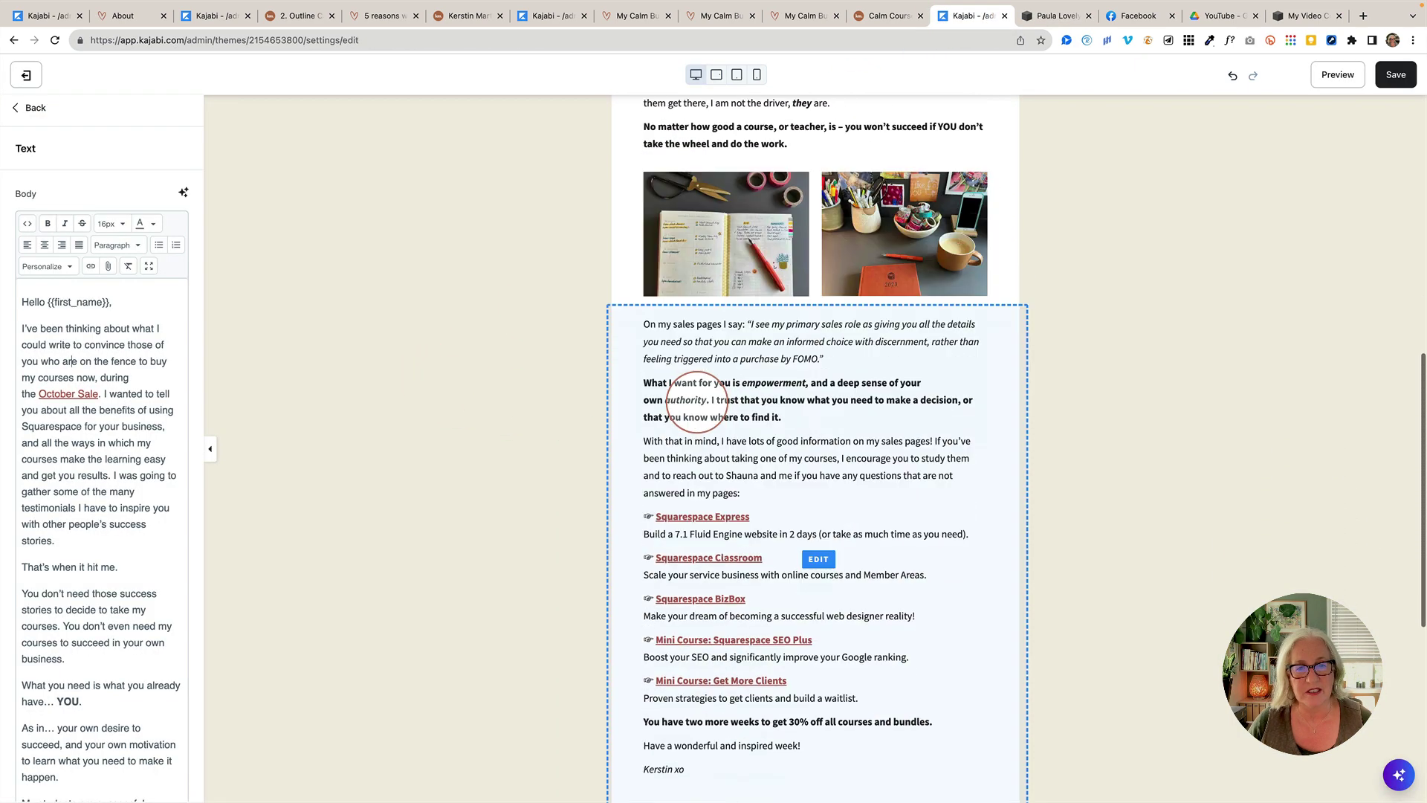
pyautogui.scroll(-1, 738, 471)
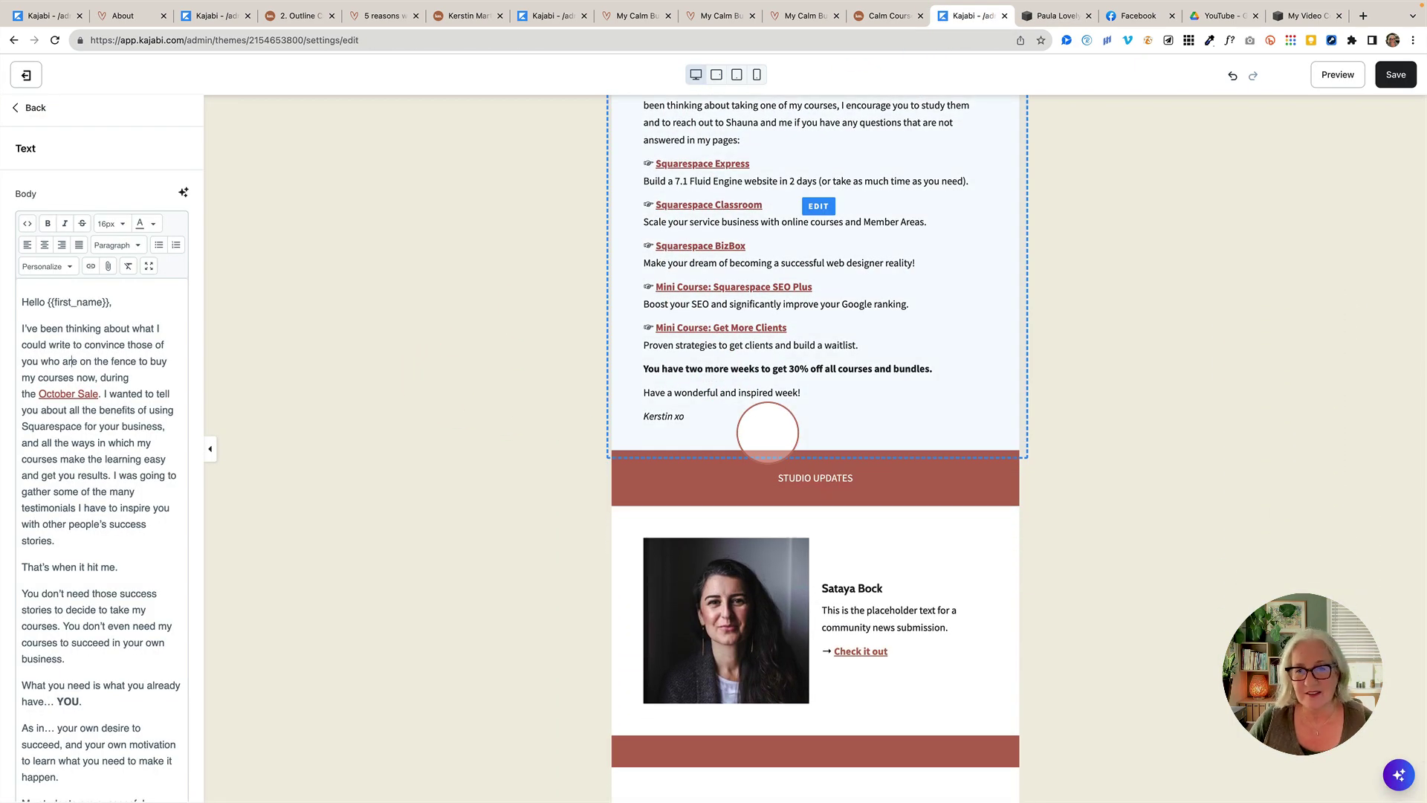
pyautogui.scroll(-1, 844, 152)
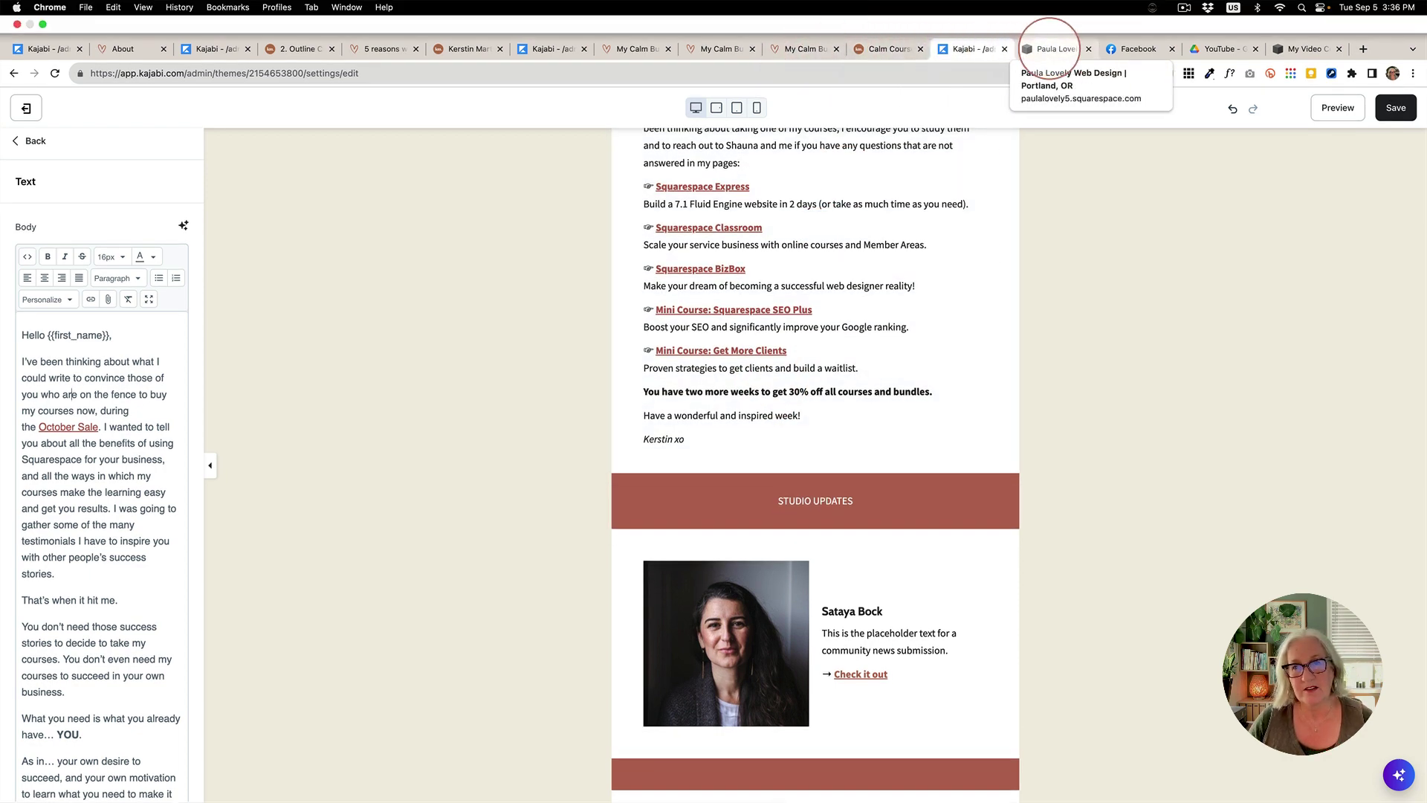
pyautogui.click(1052, 48)
pyautogui.scroll(10, 706, 266)
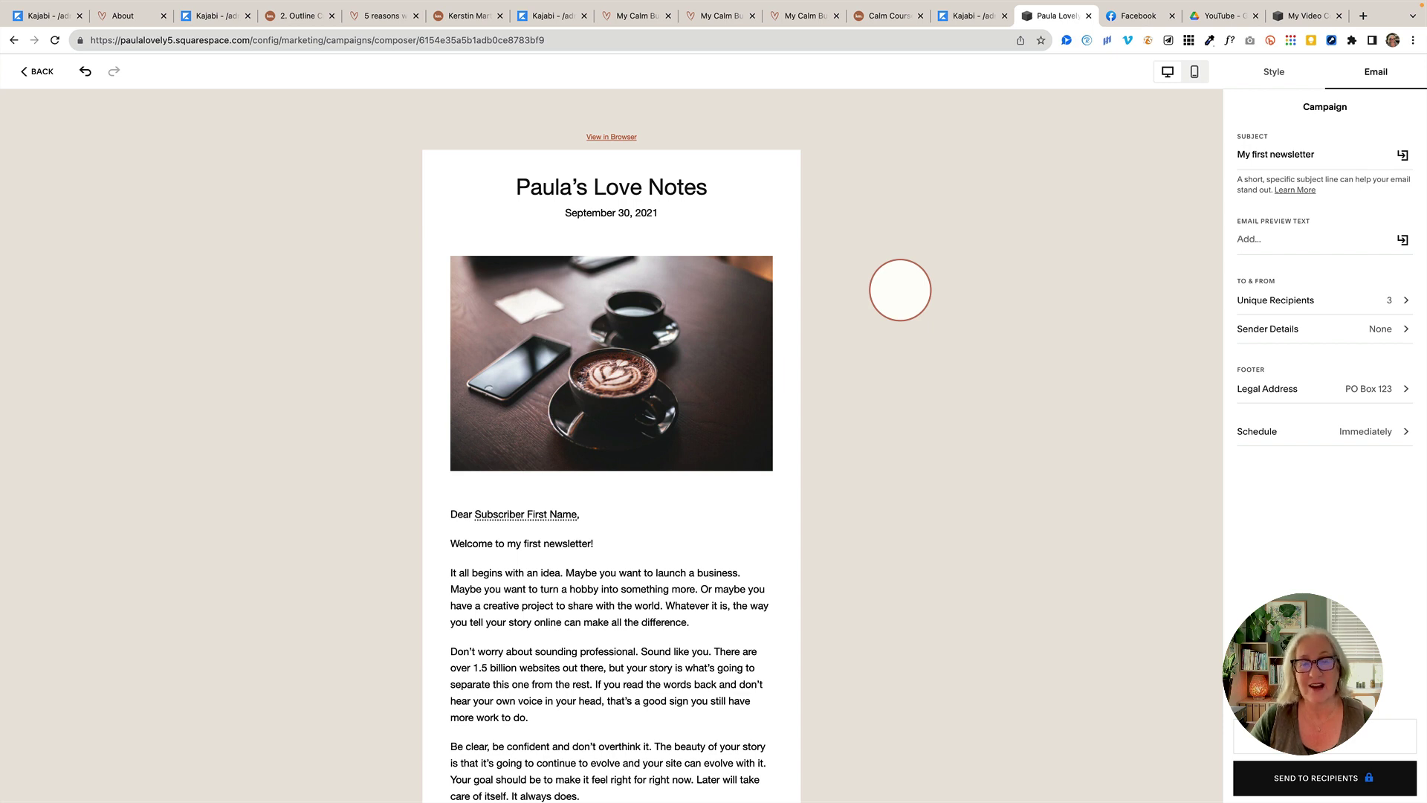
pyautogui.scroll(-1, 900, 290)
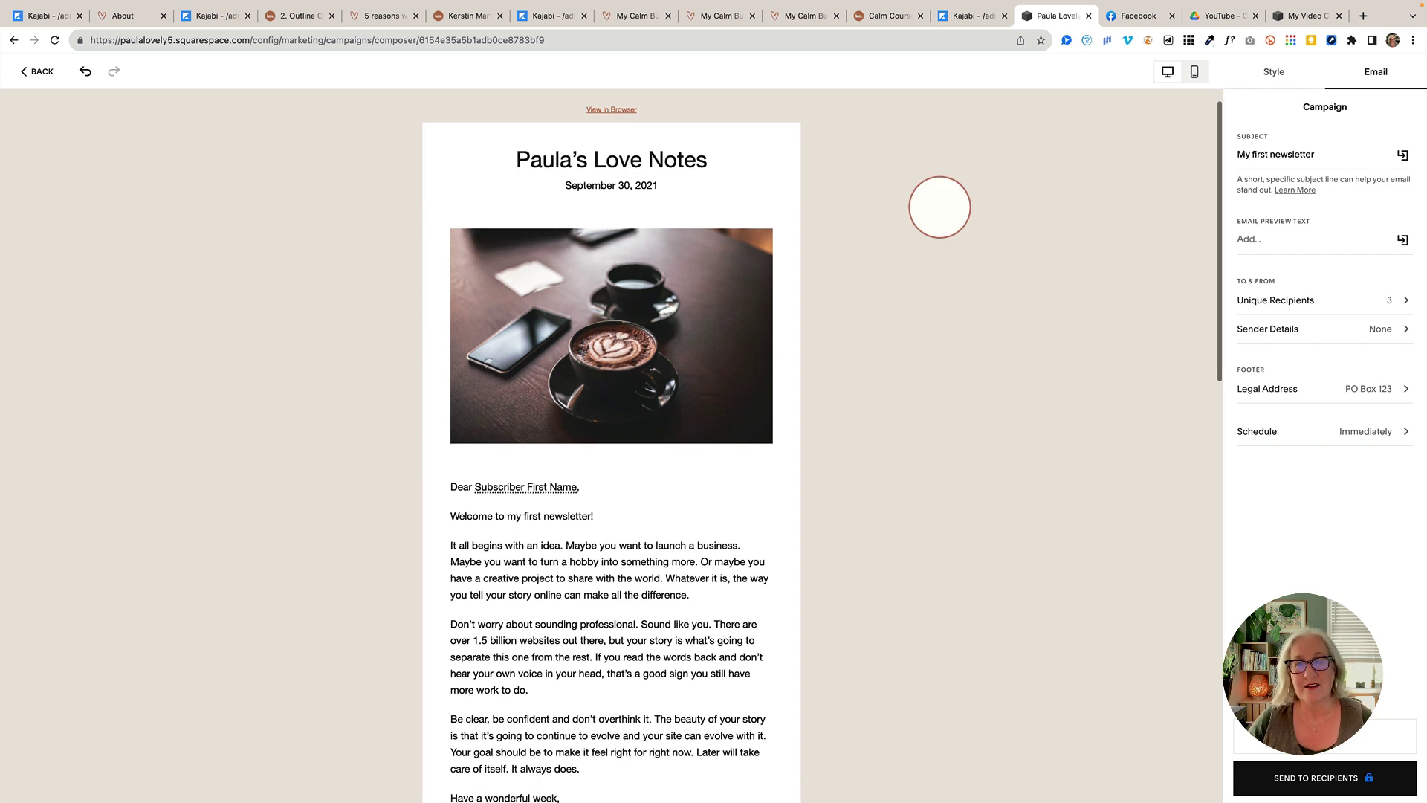
# - Leave the newsletter and create a customer-activity "Thank you email" automation from the "Saying Thanks to You" template
pyautogui.click(43, 71)
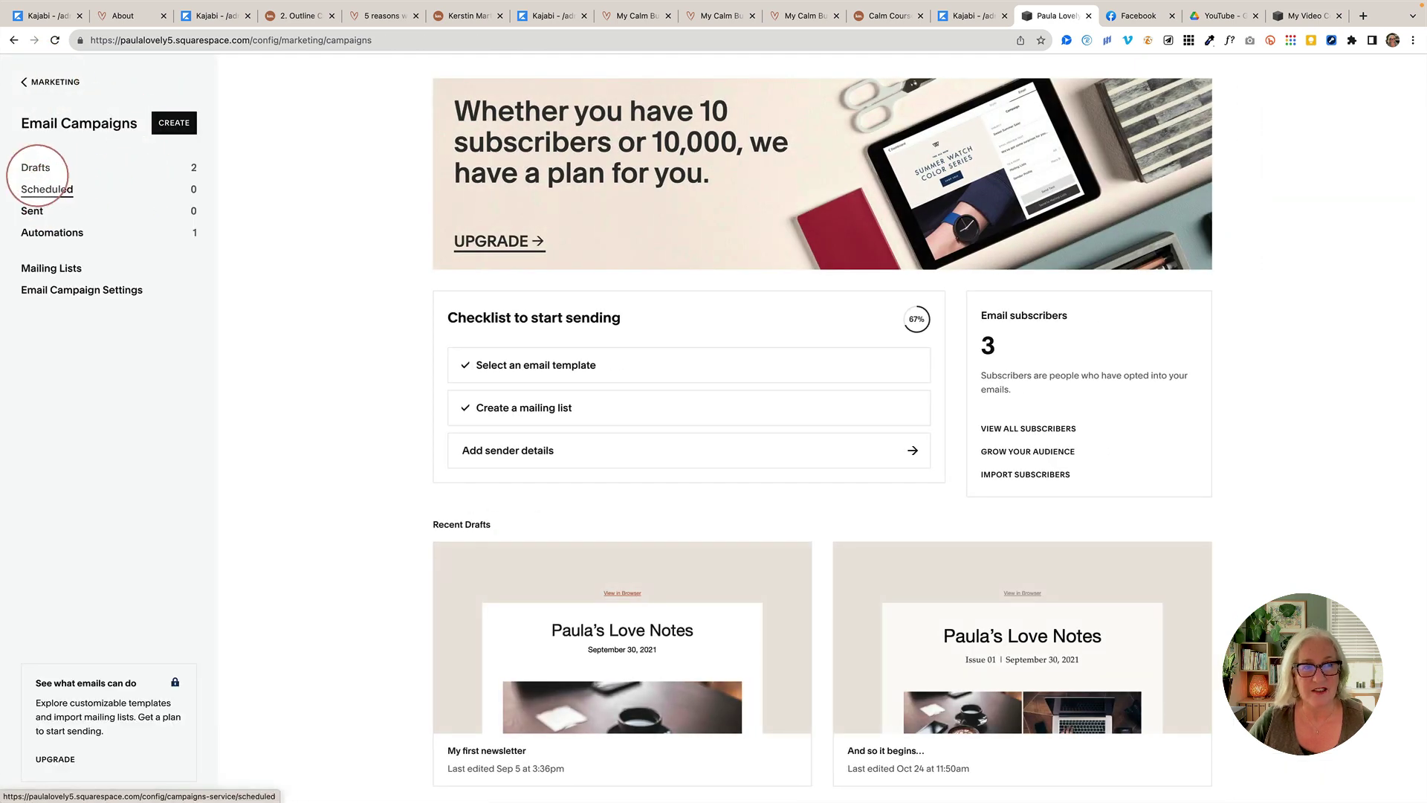
pyautogui.click(168, 123)
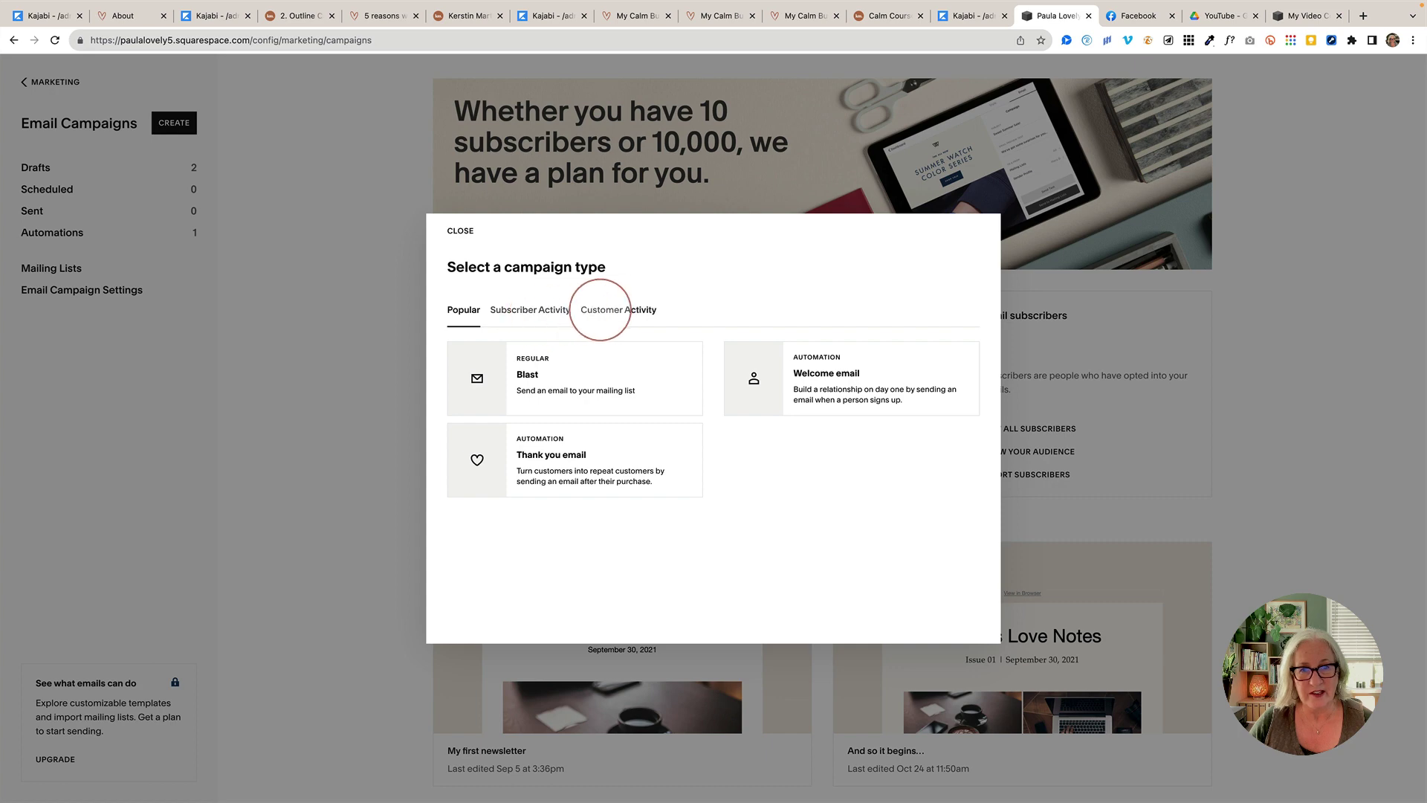
pyautogui.click(613, 310)
pyautogui.click(550, 389)
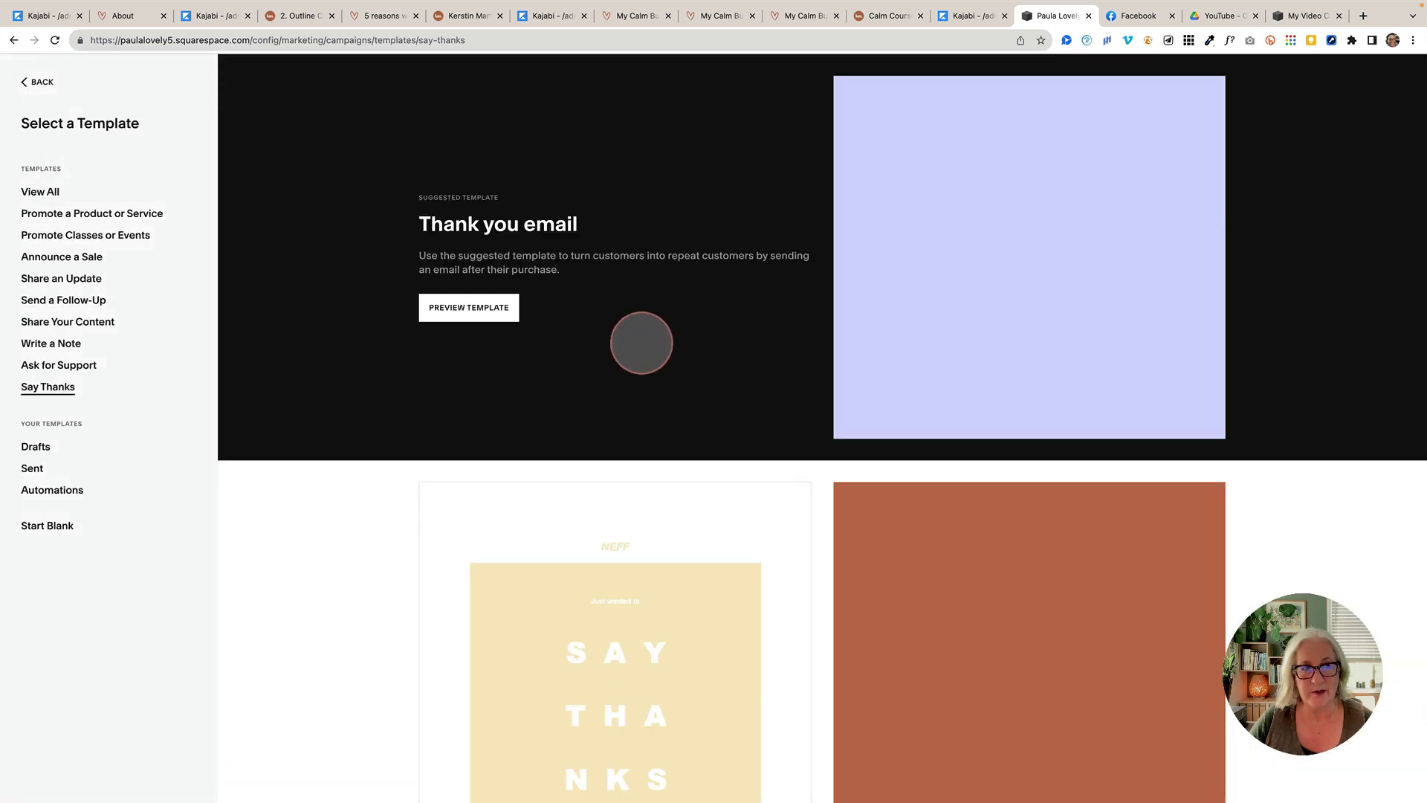
pyautogui.click(978, 546)
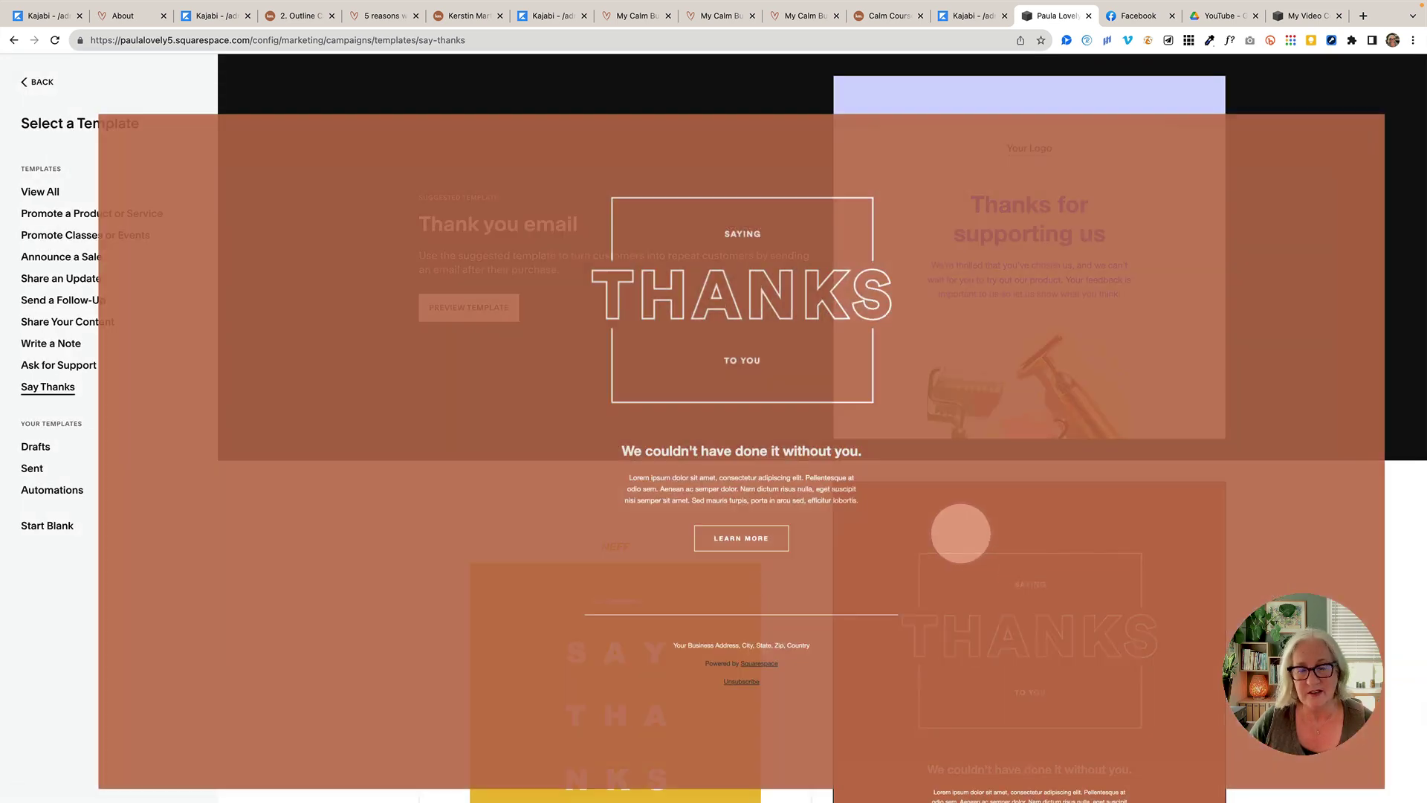
pyautogui.click(1366, 71)
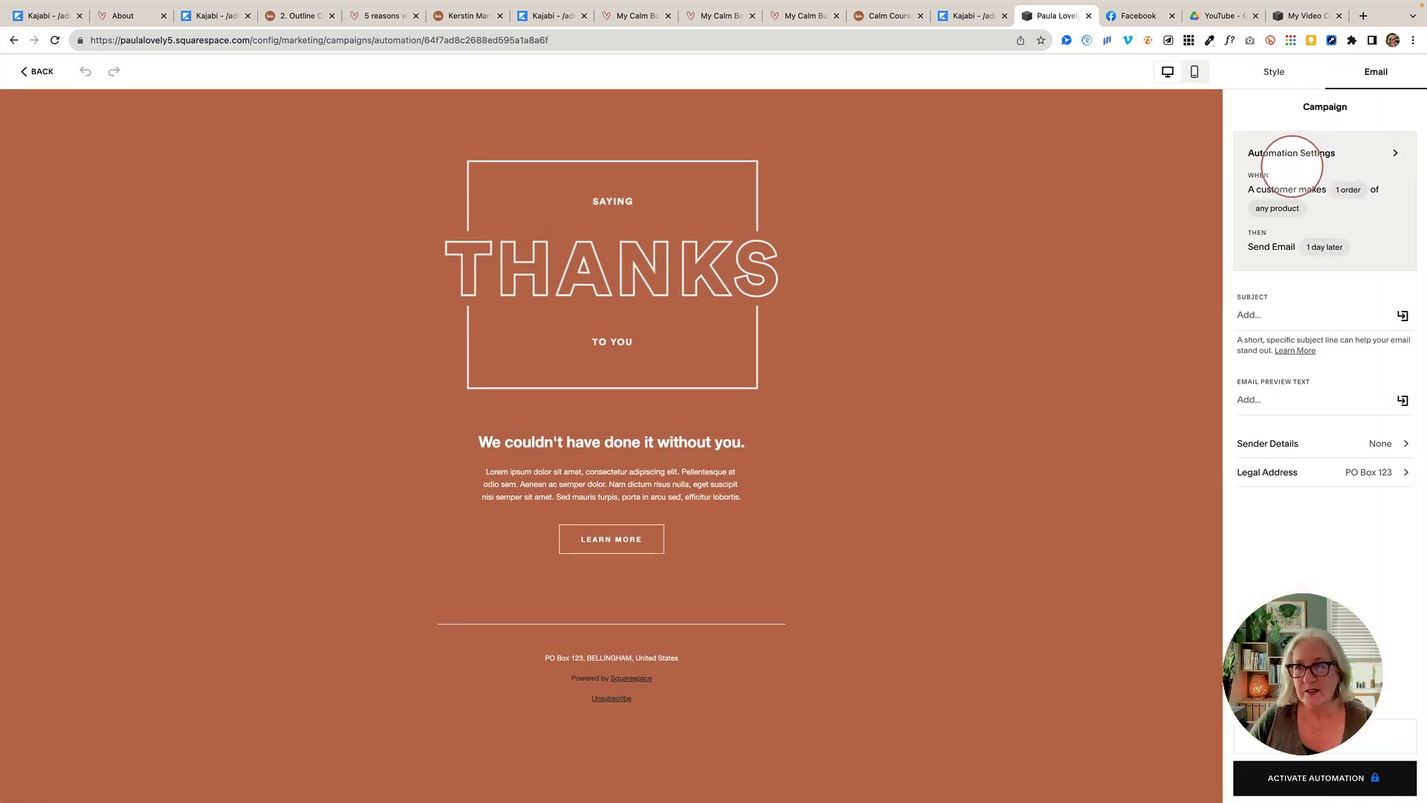
# - Examine the thank-you automation's trigger settings and the condition options available for customer purchases
pyautogui.click(1289, 155)
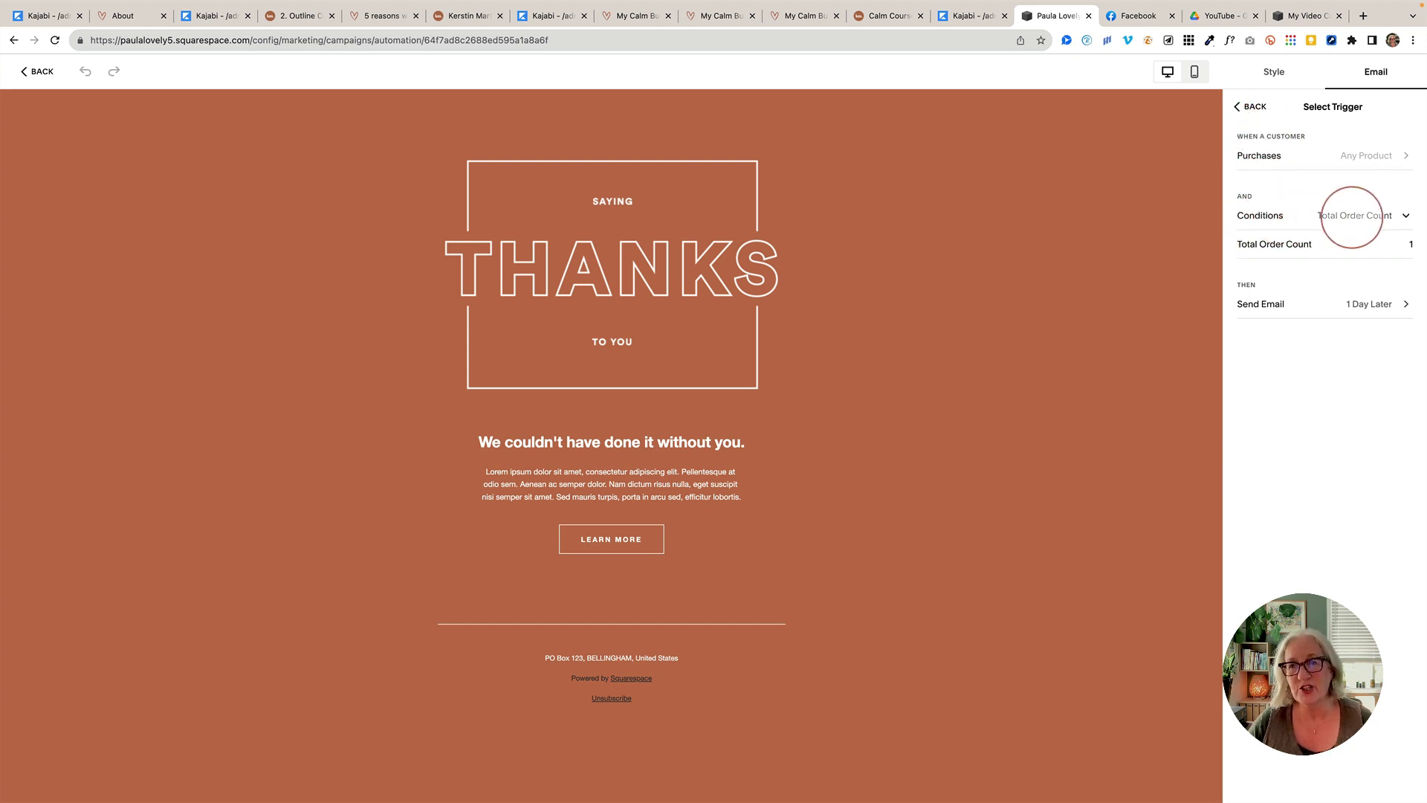
pyautogui.click(1351, 217)
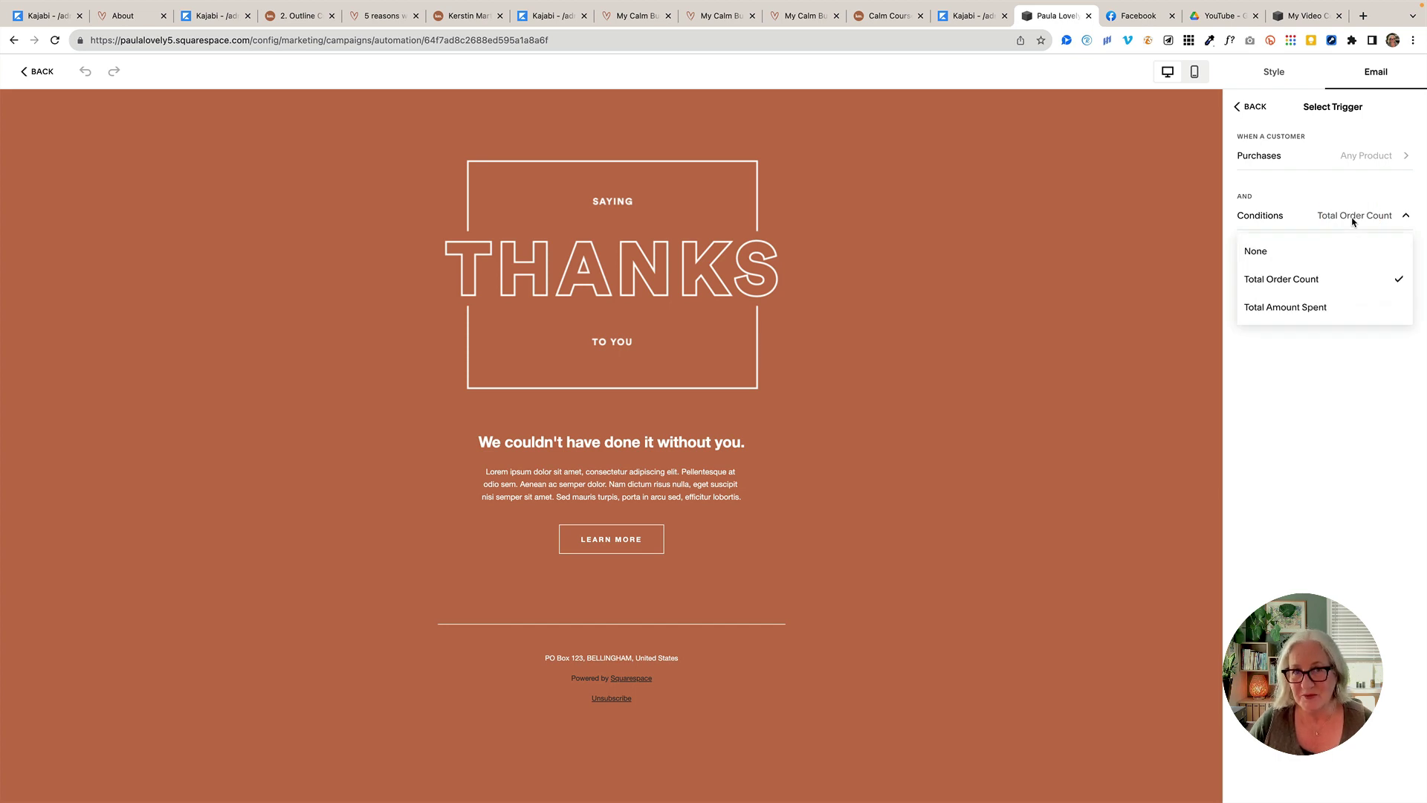
pyautogui.click(1353, 221)
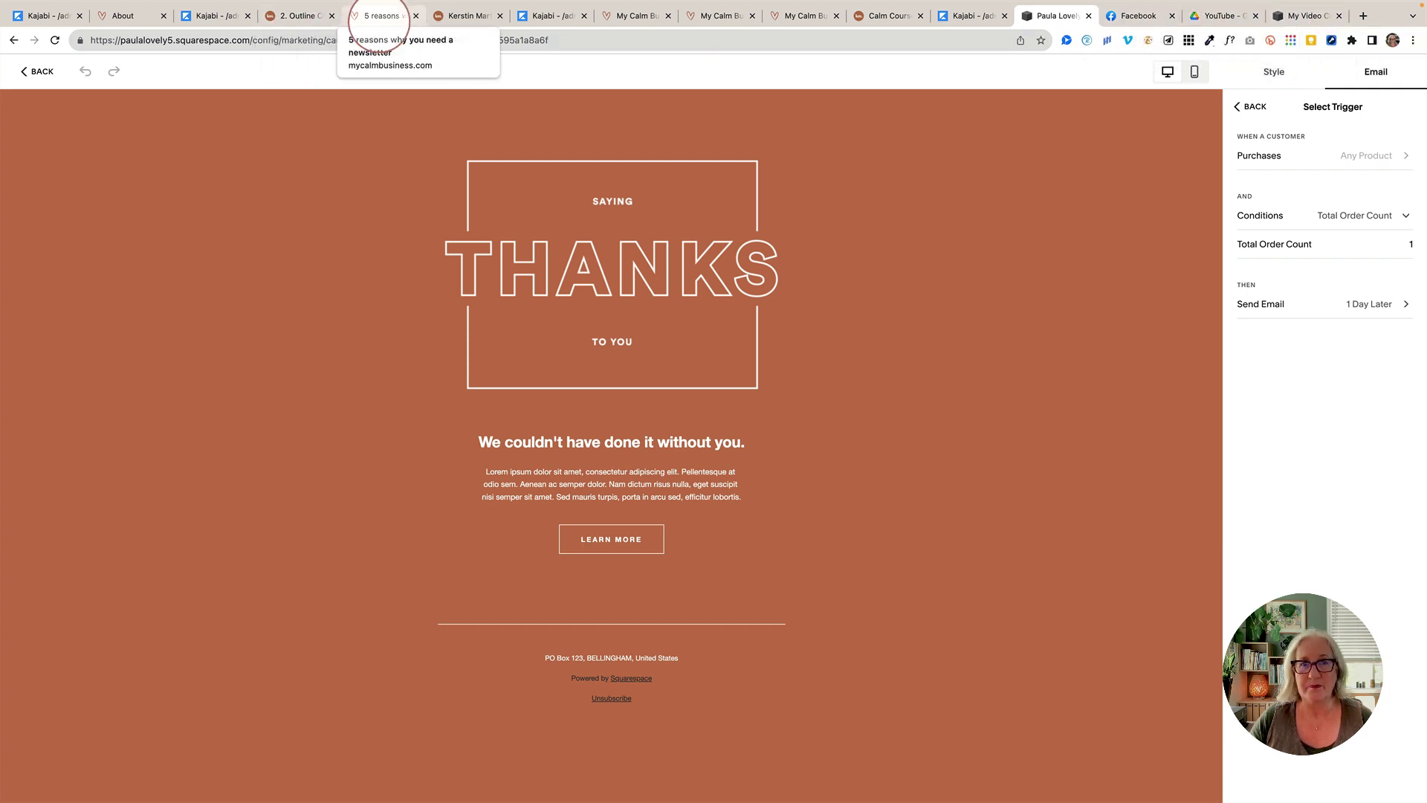
pyautogui.click(778, 165)
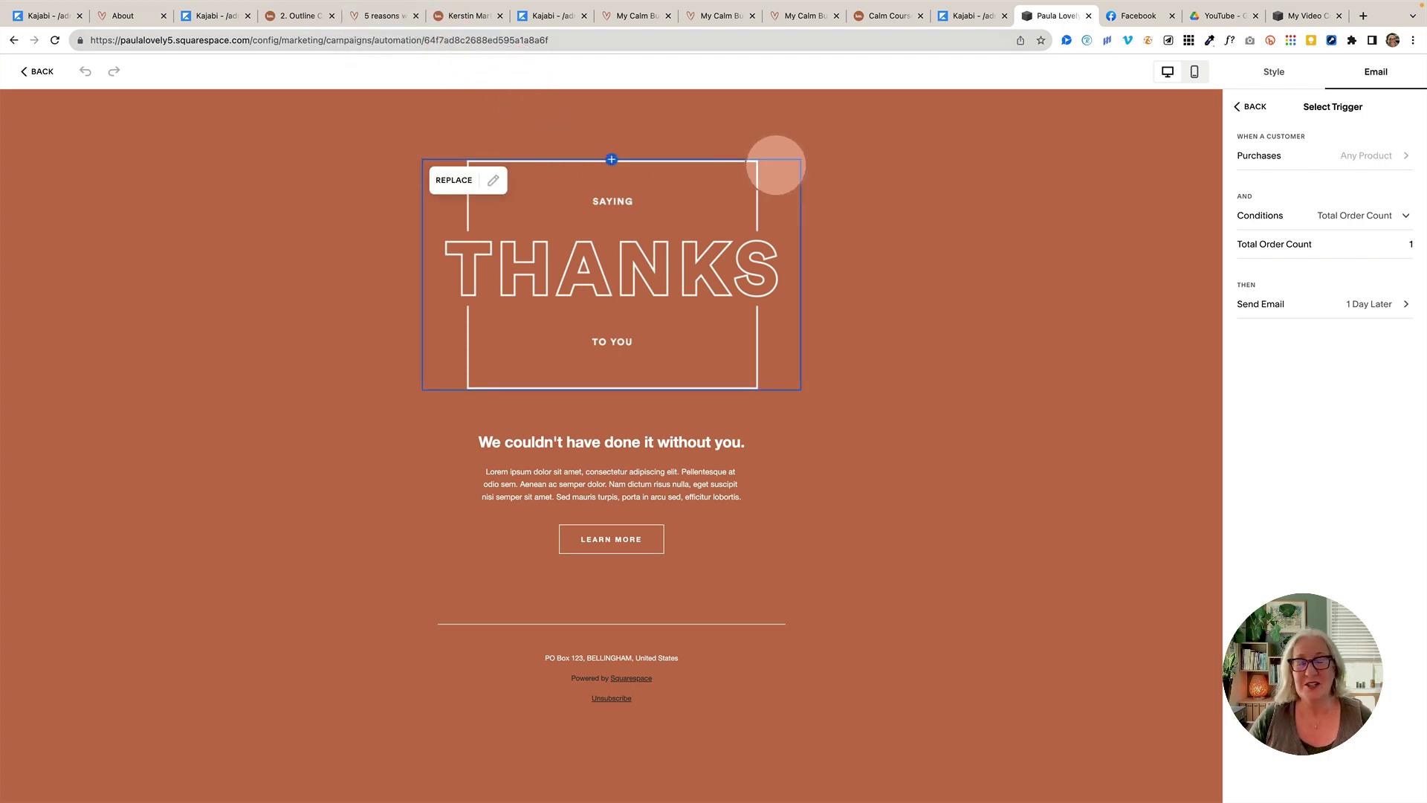
pyautogui.click(845, 231)
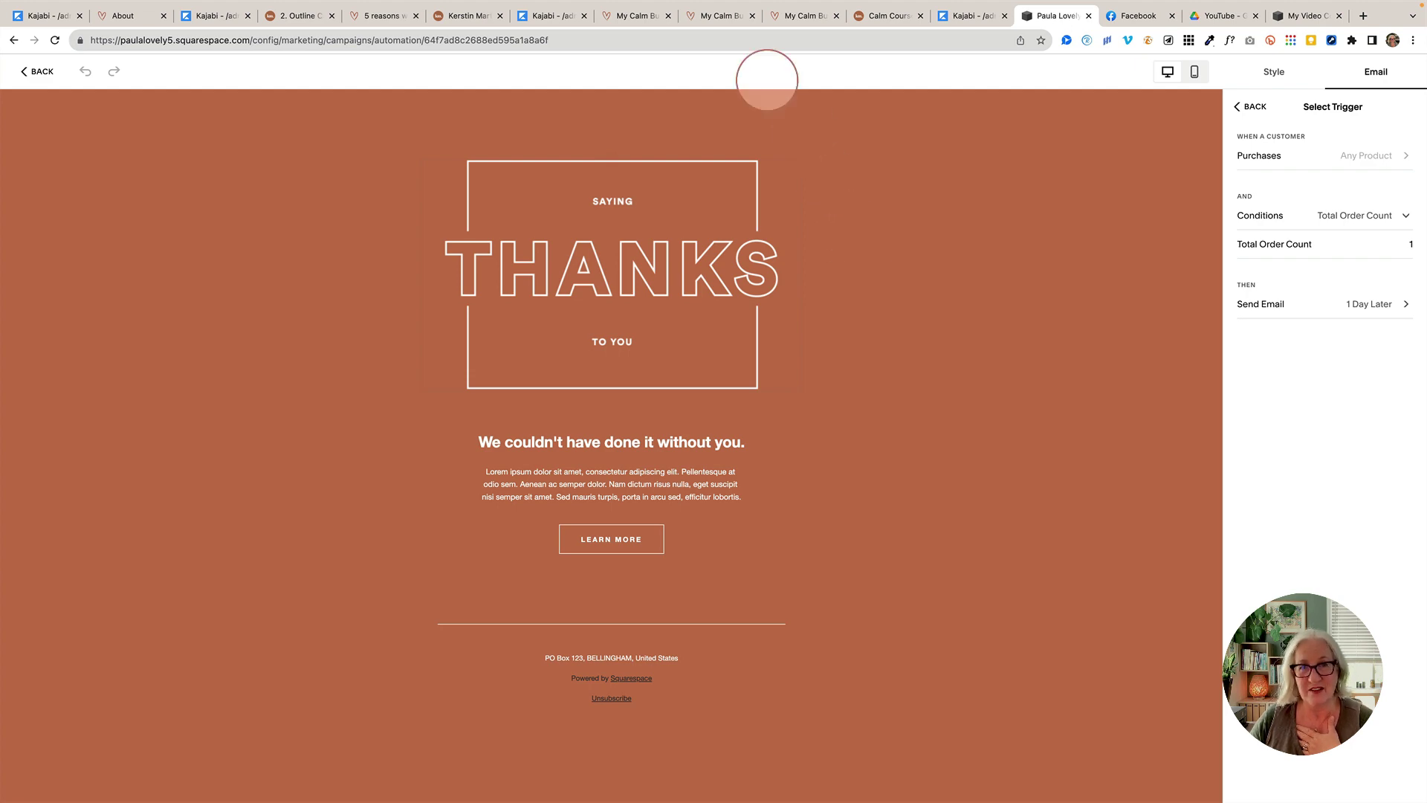
# - Return to the Kajabi email editor and review the "Studio Notes" newsletter up to its heading
pyautogui.click(959, 16)
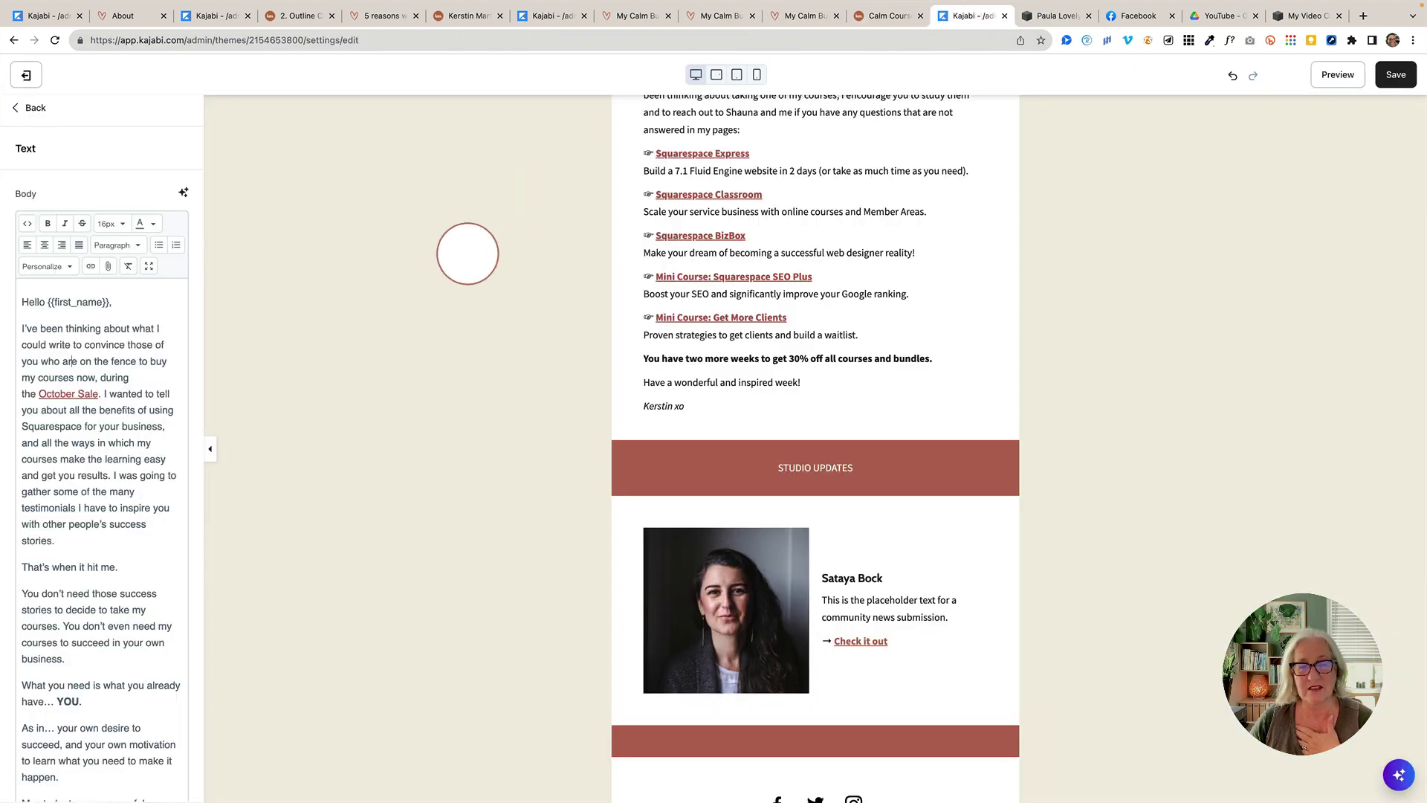
pyautogui.scroll(15, 510, 280)
pyautogui.scroll(2, 535, 239)
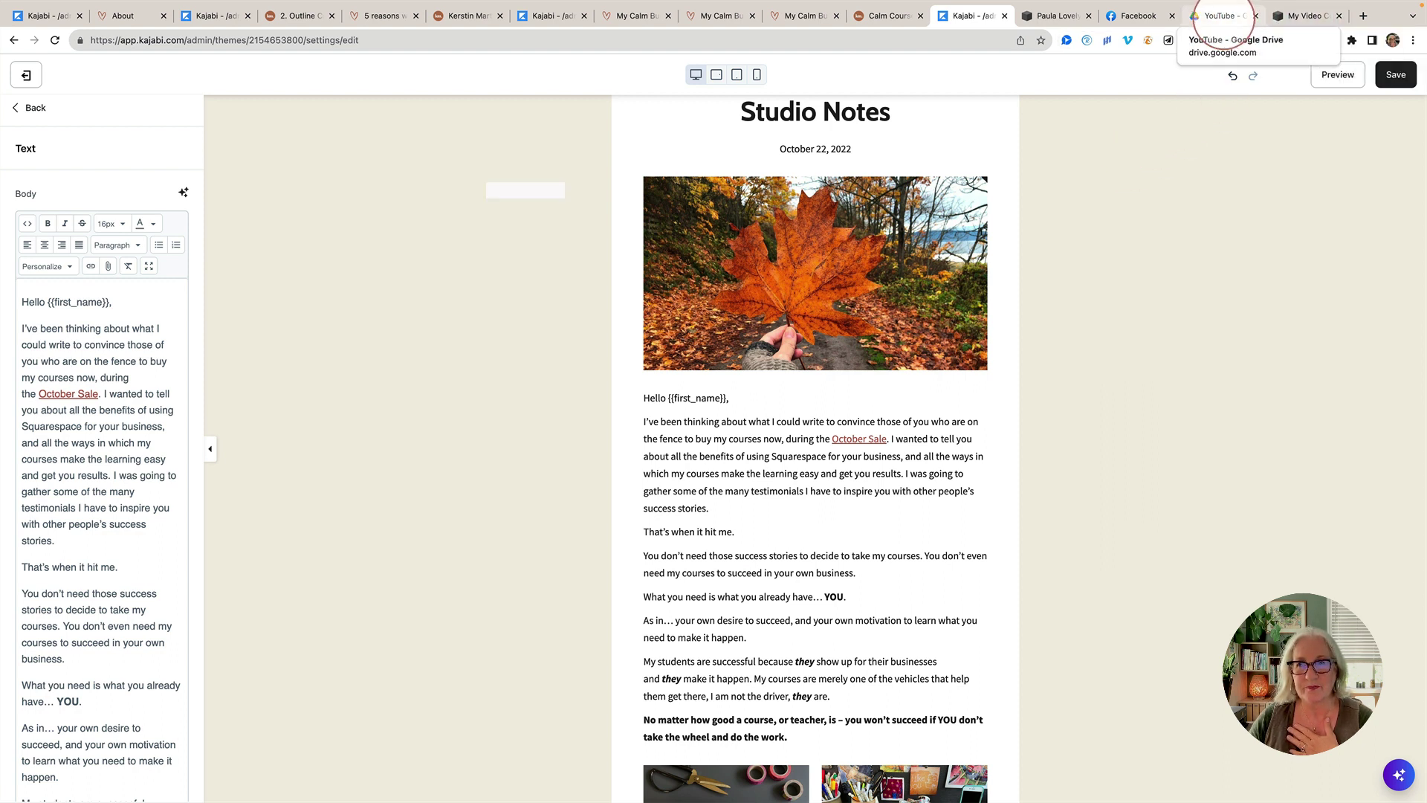
# - Switch to LMS Comparison 2023.pdf in Google Drive and compare Squarespace and Kajabi monthly fees, transaction fees and costs per course sales
pyautogui.click(1218, 16)
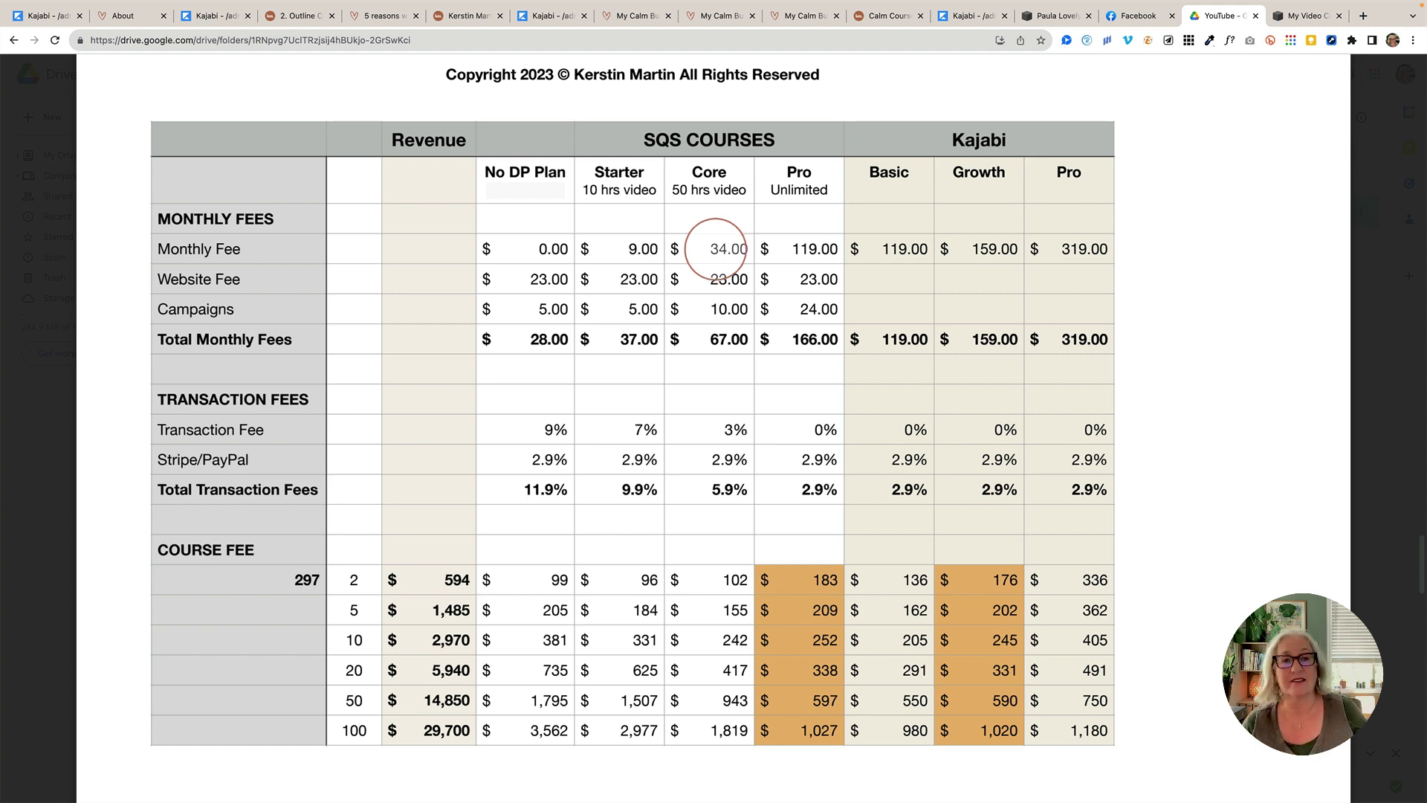
pyautogui.scroll(-1, 804, 290)
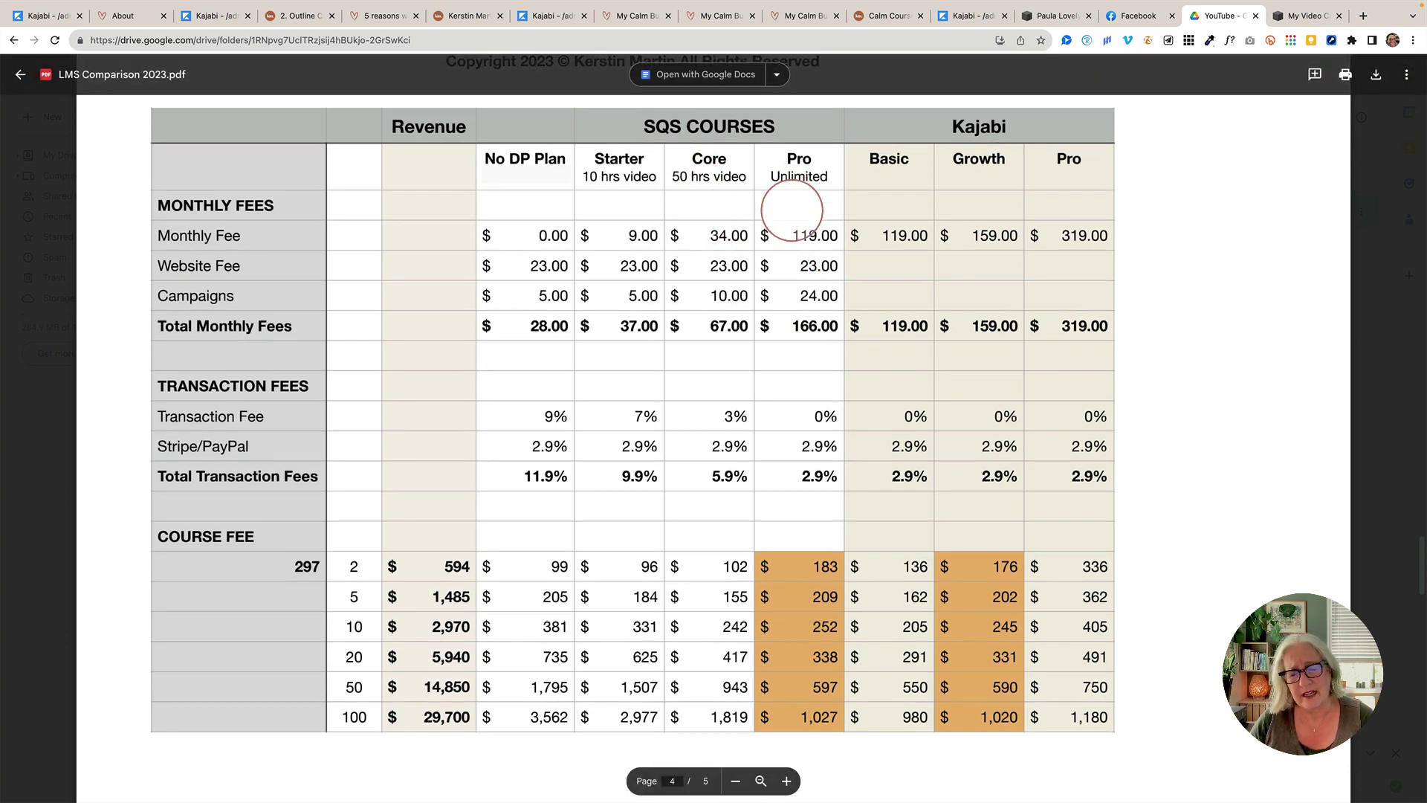
pyautogui.scroll(-1, 792, 212)
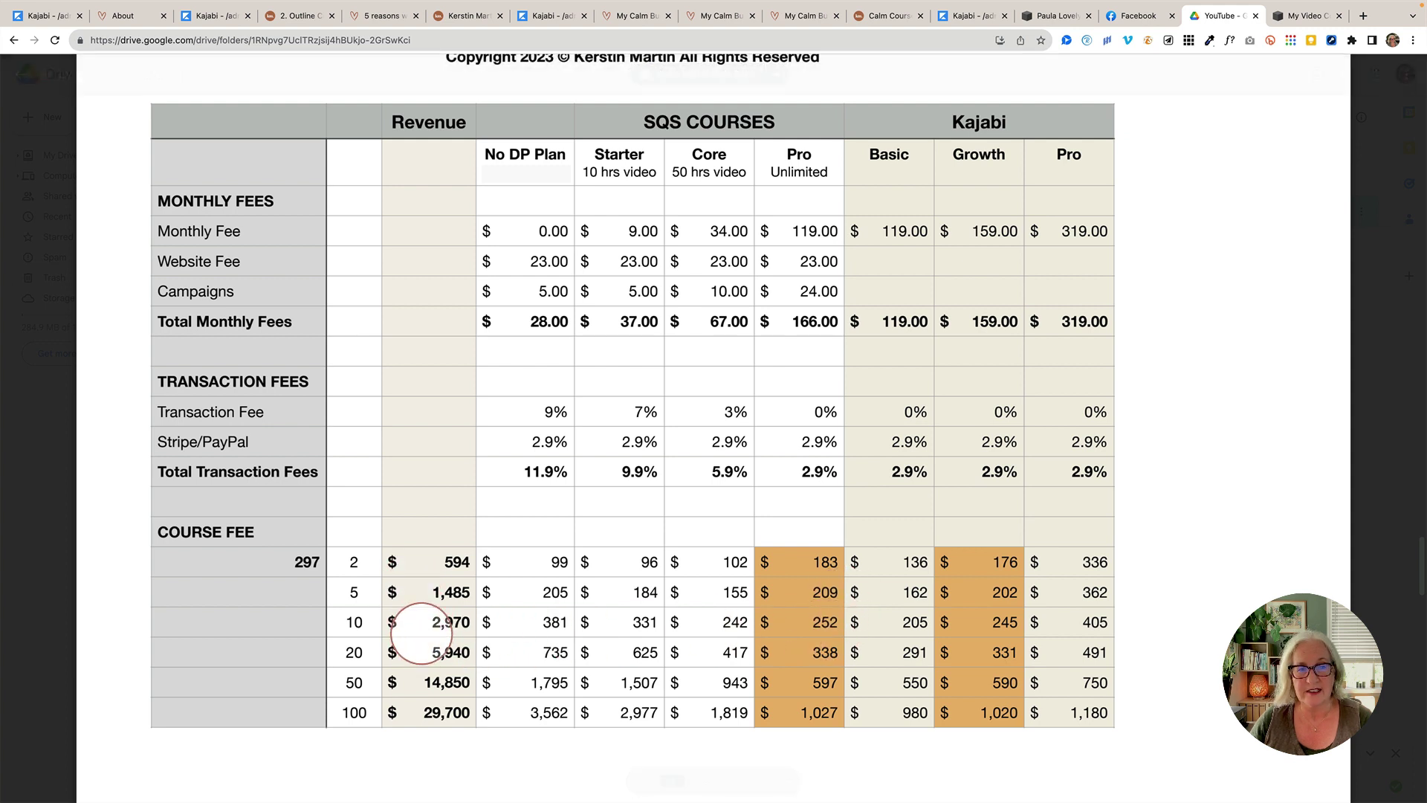
pyautogui.scroll(-1, 401, 587)
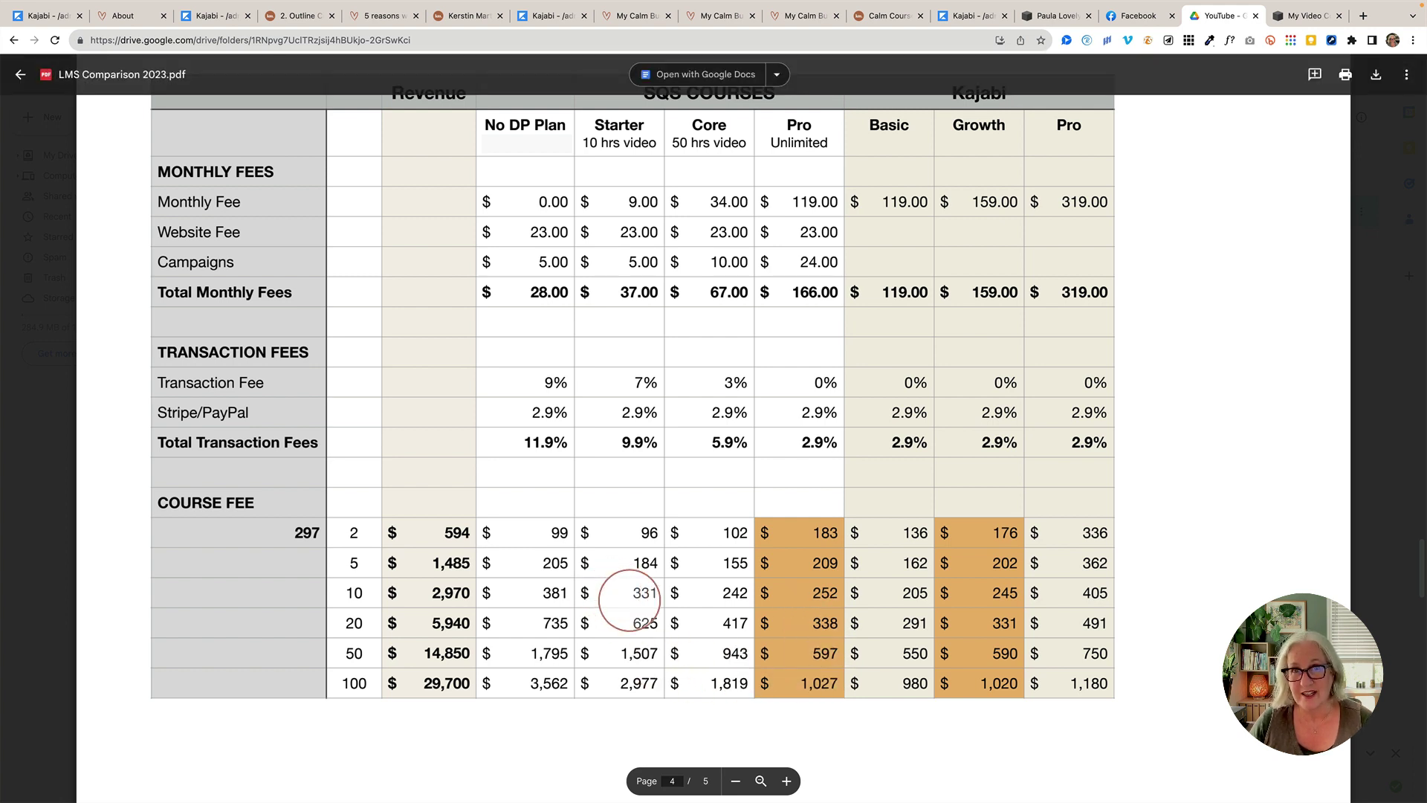
pyautogui.scroll(1, 735, 569)
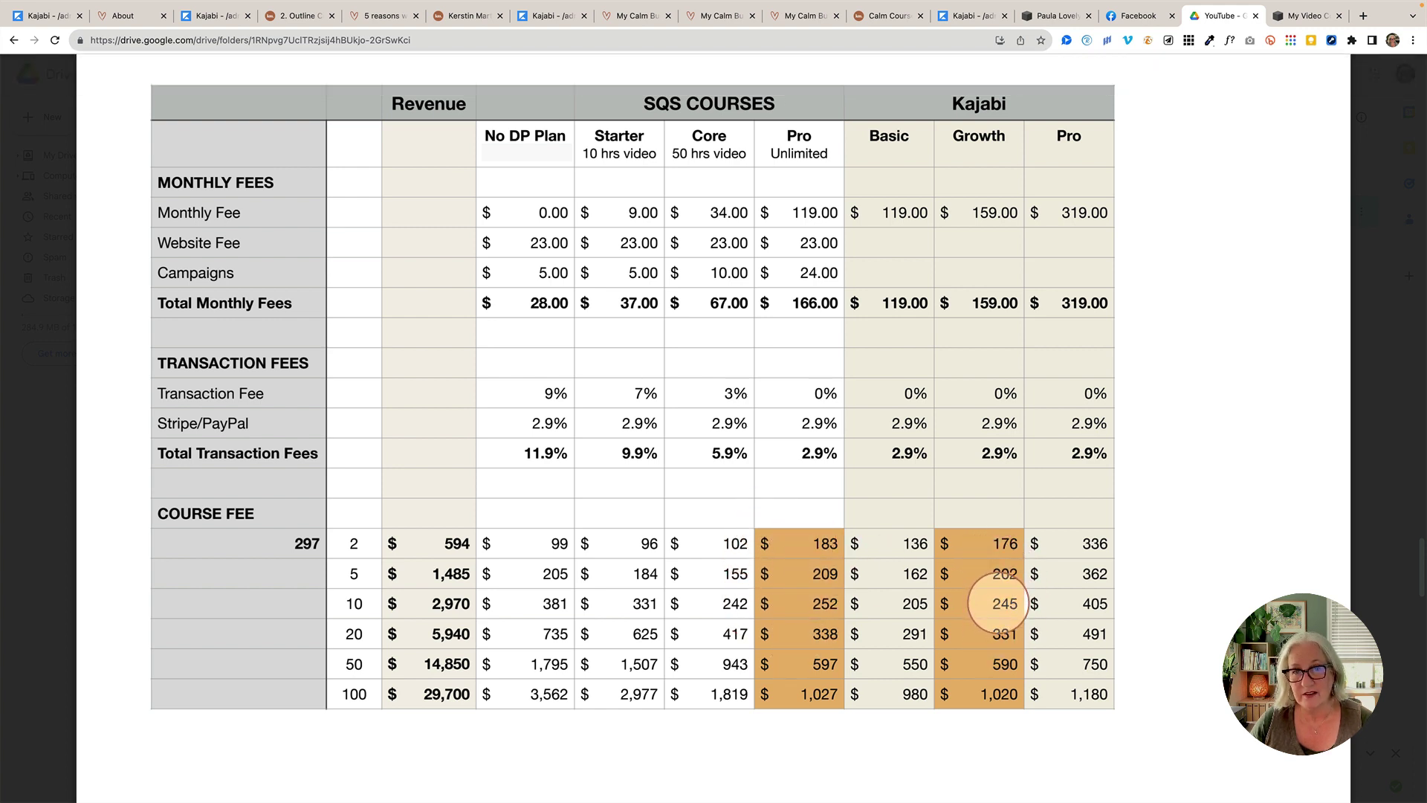
# - Examine the whole "LMS Features Comparison" table on page 5 for Squarespace versus Kajabi features
pyautogui.scroll(-7, 998, 603)
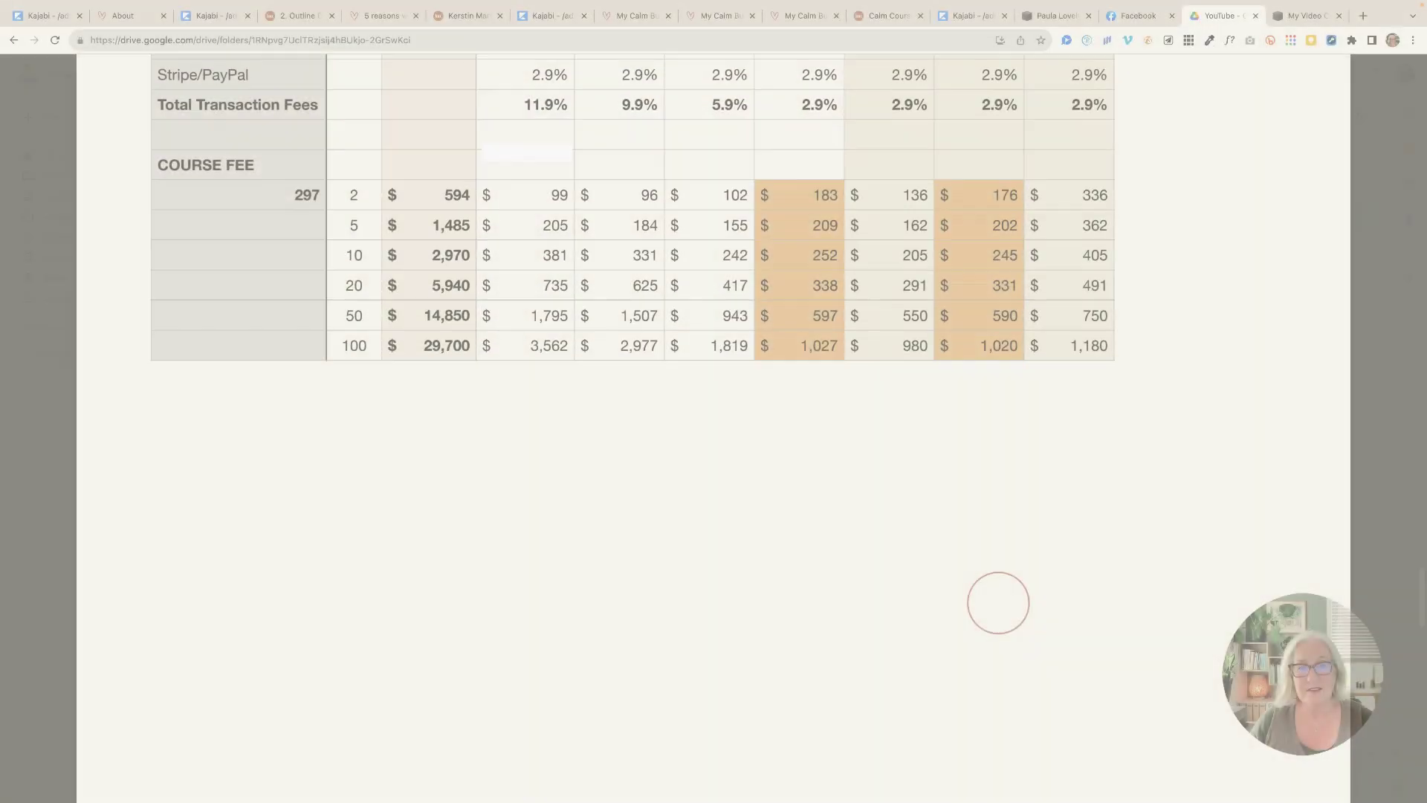
pyautogui.scroll(-12, 998, 603)
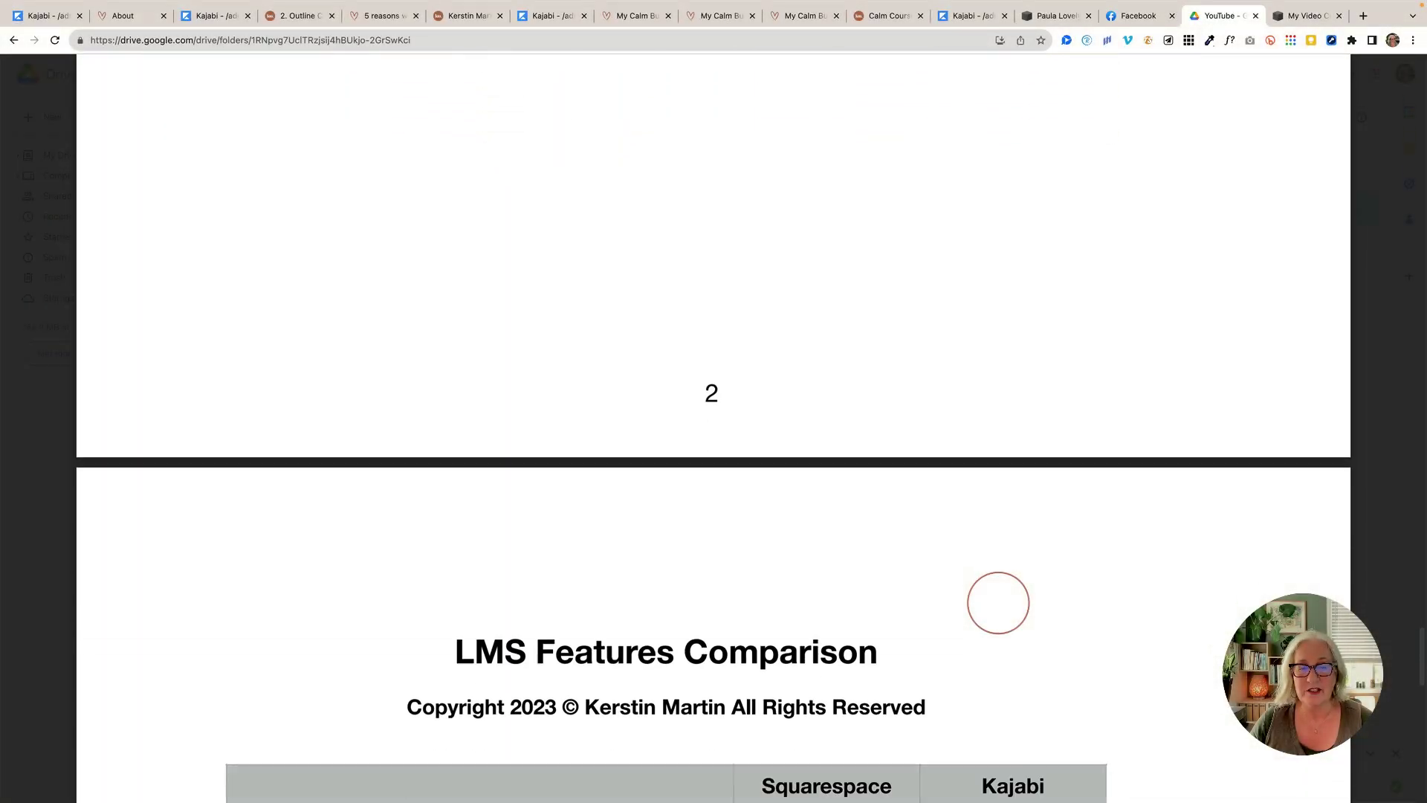
pyautogui.scroll(-3, 998, 604)
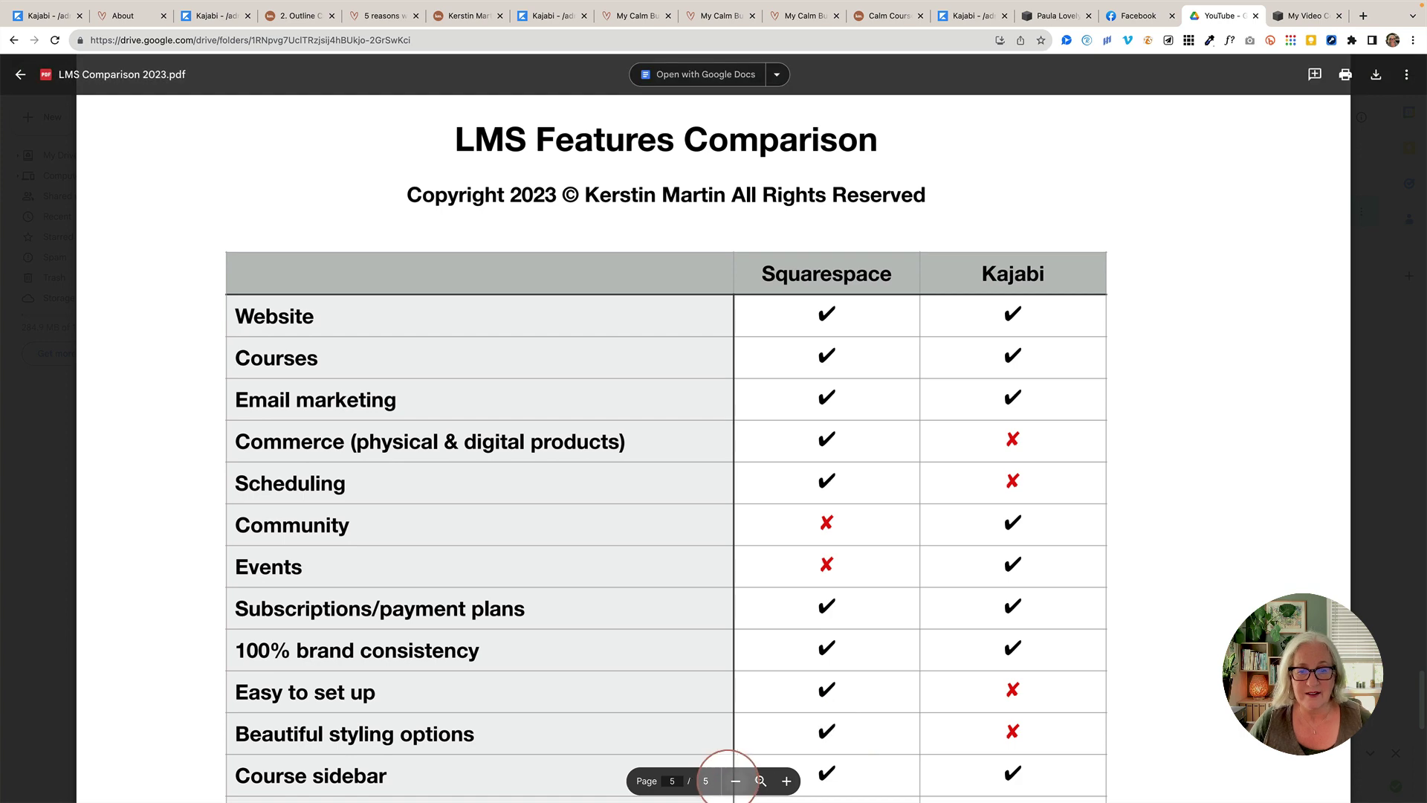
pyautogui.click(736, 781)
pyautogui.click(735, 780)
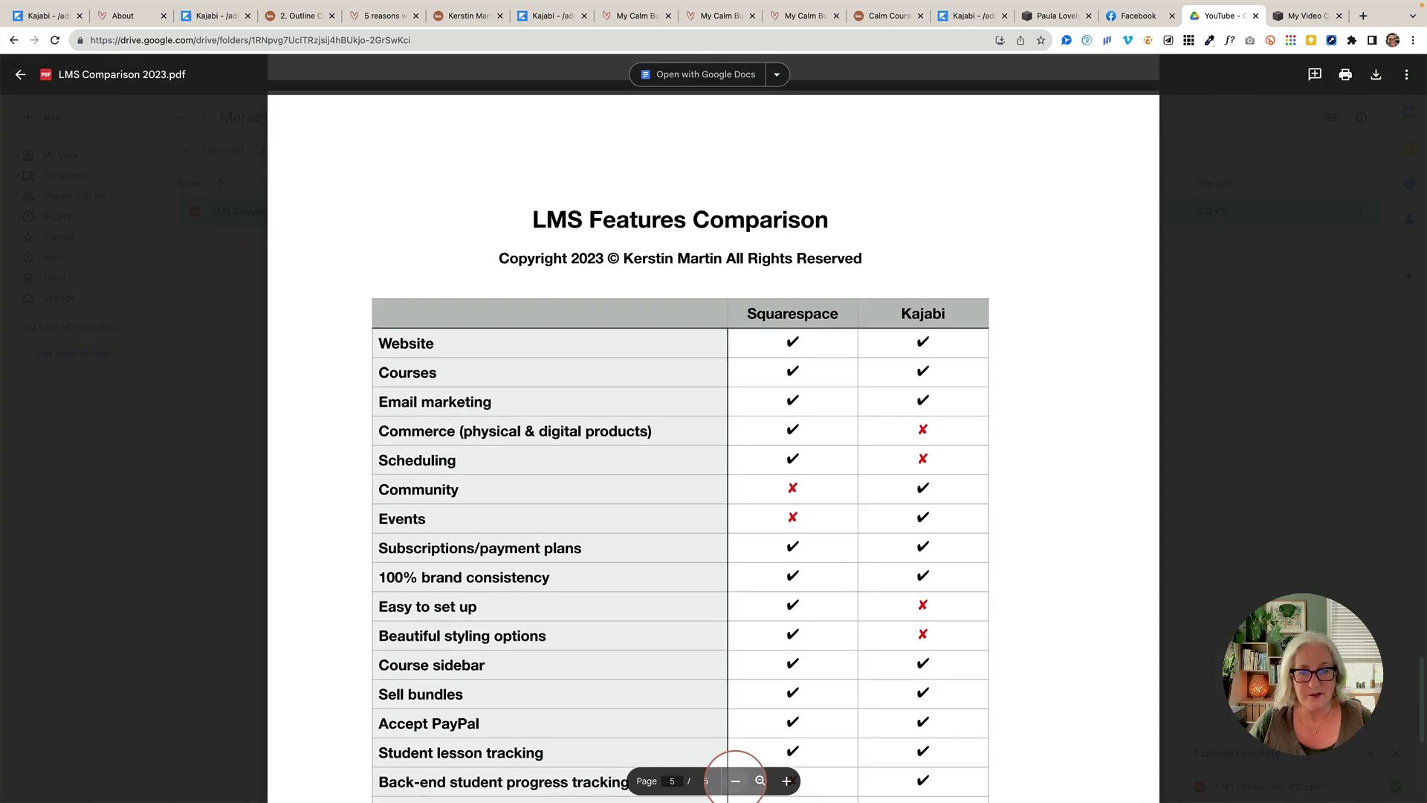
pyautogui.click(736, 781)
pyautogui.scroll(-3, 977, 715)
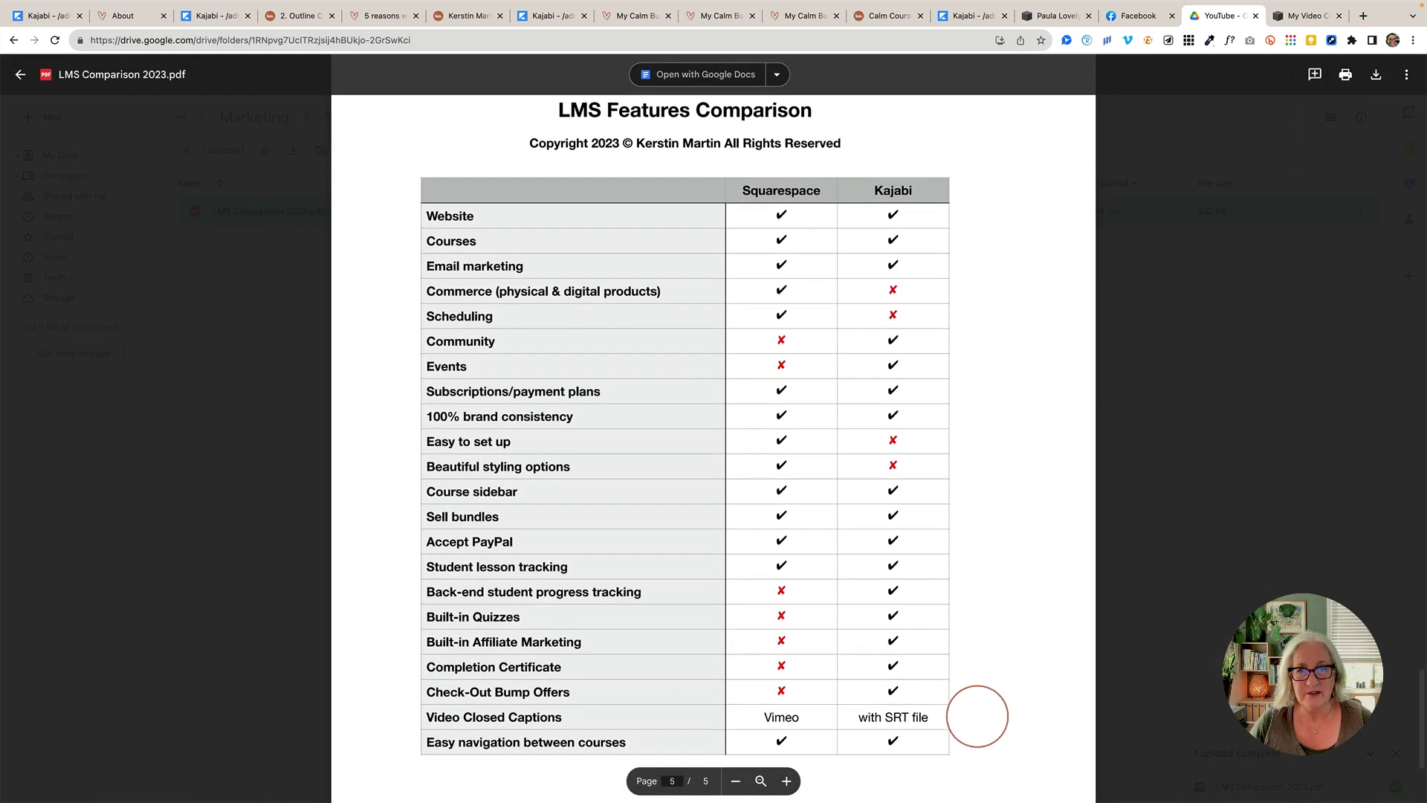